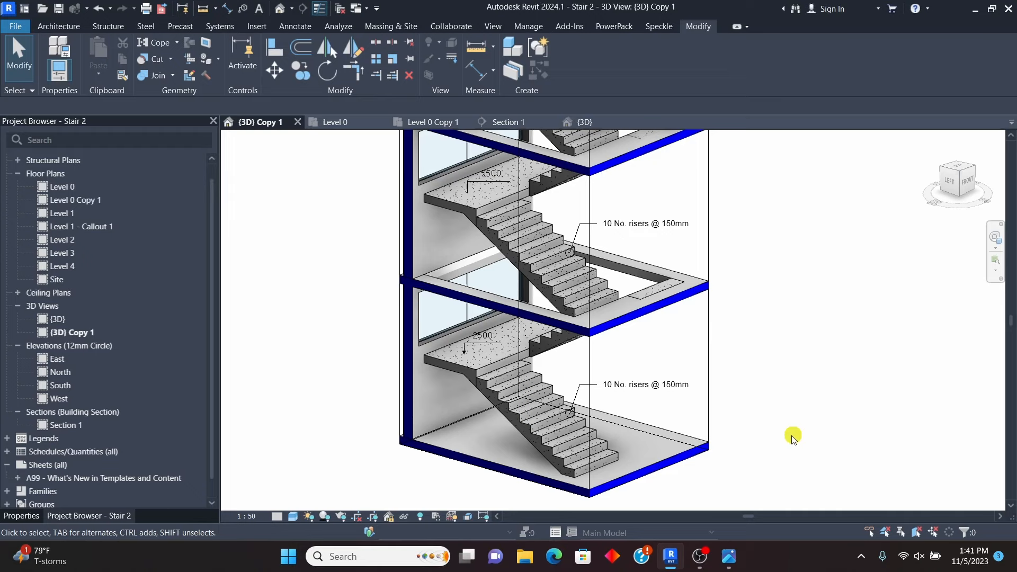
Step: Examine the multistorey stair's flights, landings, level tags and riser notes across the storeys in the {3D} Copy 1 view
scroll(610, 354, "down", 2)
scroll(619, 343, "up", 2)
scroll(619, 343, "up", 2)
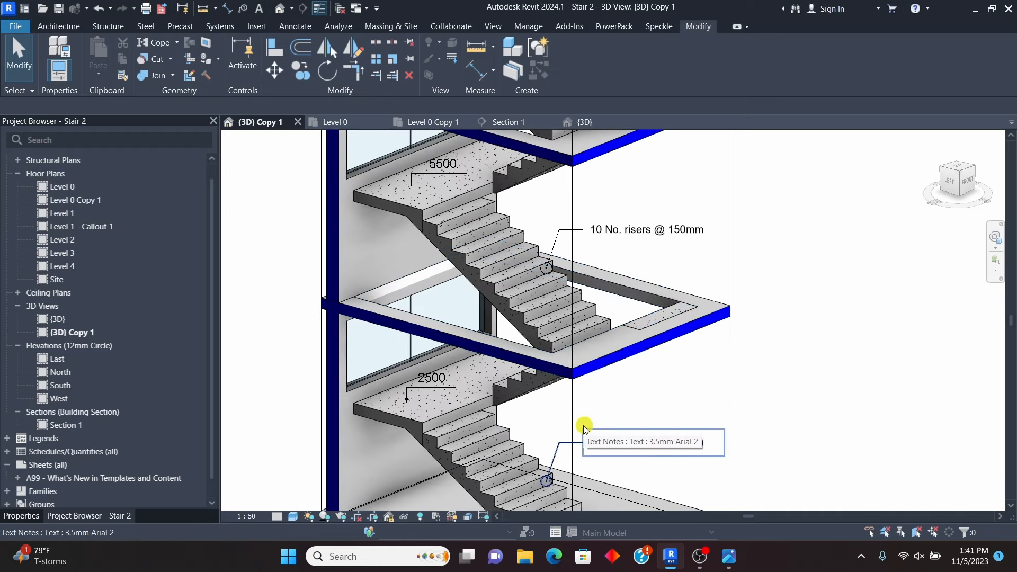
scroll(584, 425, "down", 4)
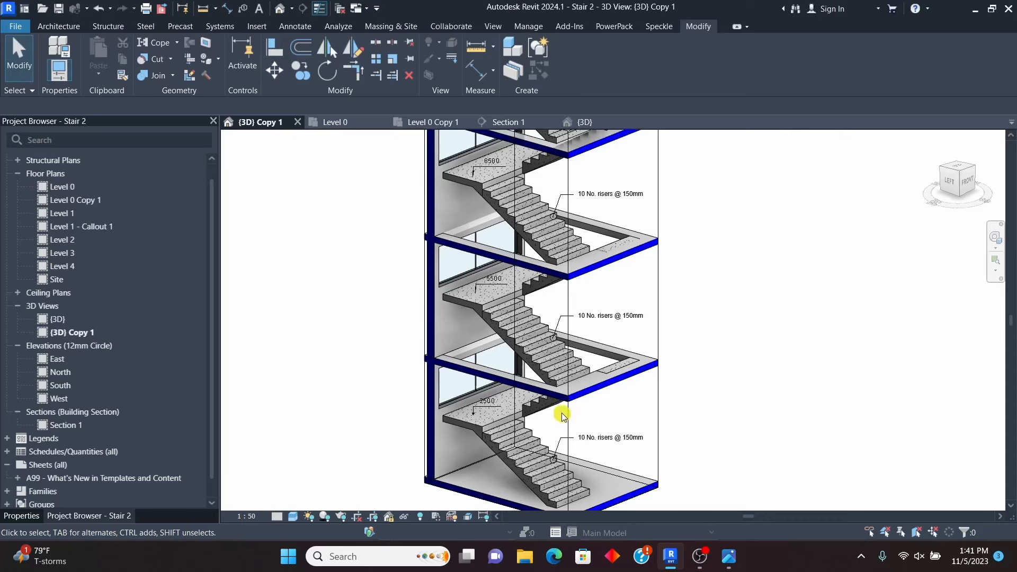
scroll(540, 238, "up", 4)
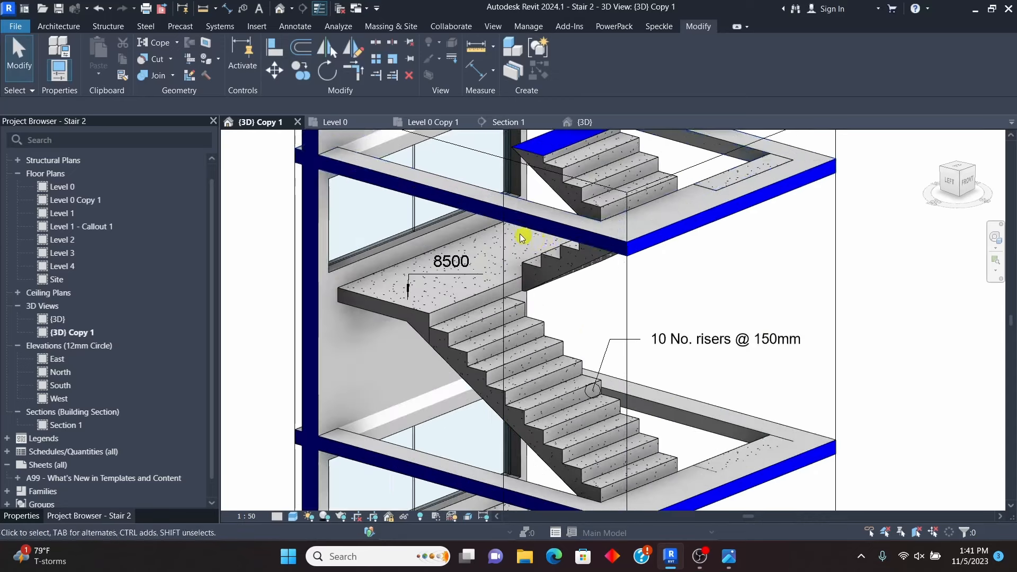
scroll(509, 240, "down", 2)
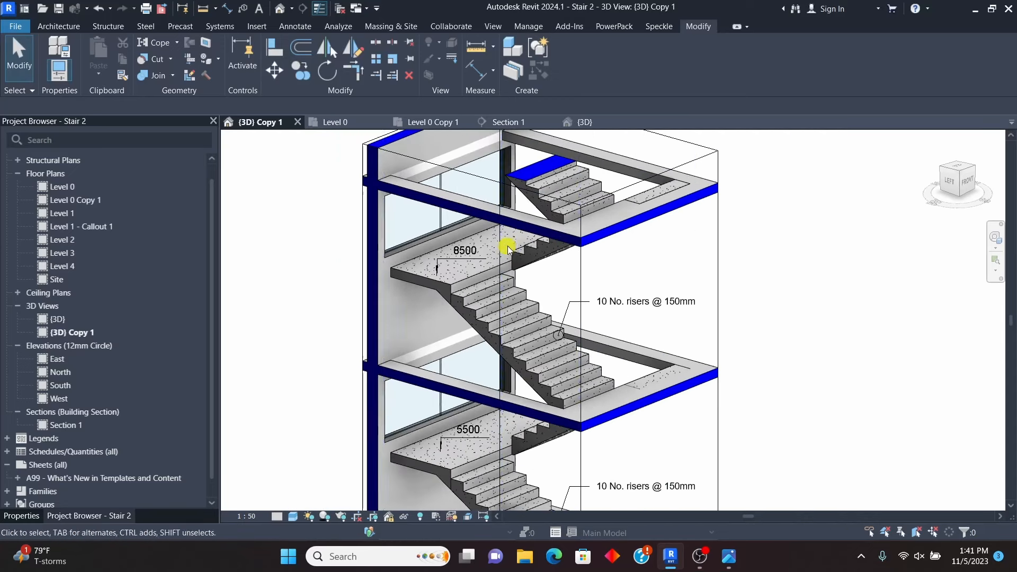
scroll(502, 155, "down", 2)
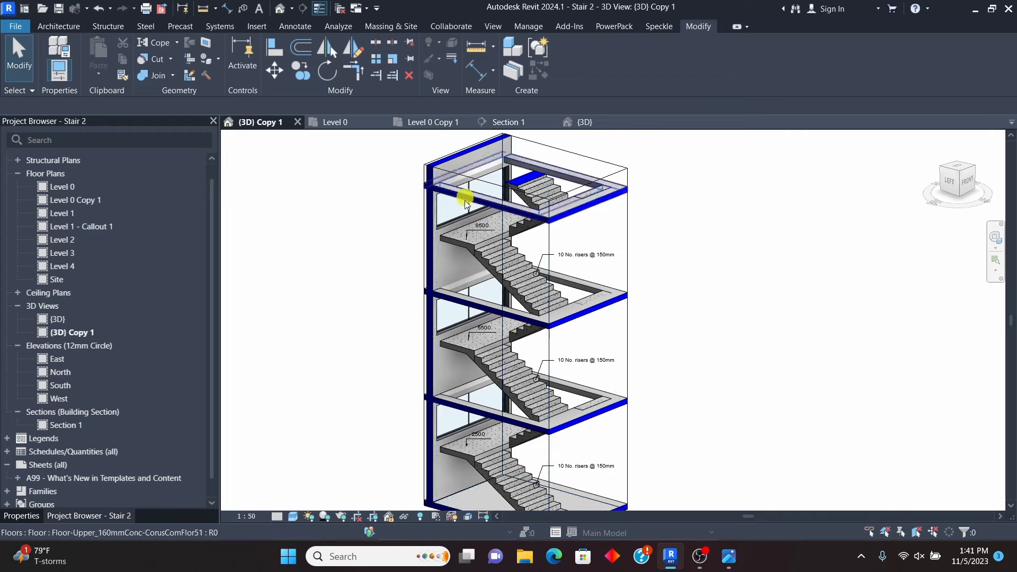
scroll(507, 271, "up", 1)
scroll(529, 276, "up", 2)
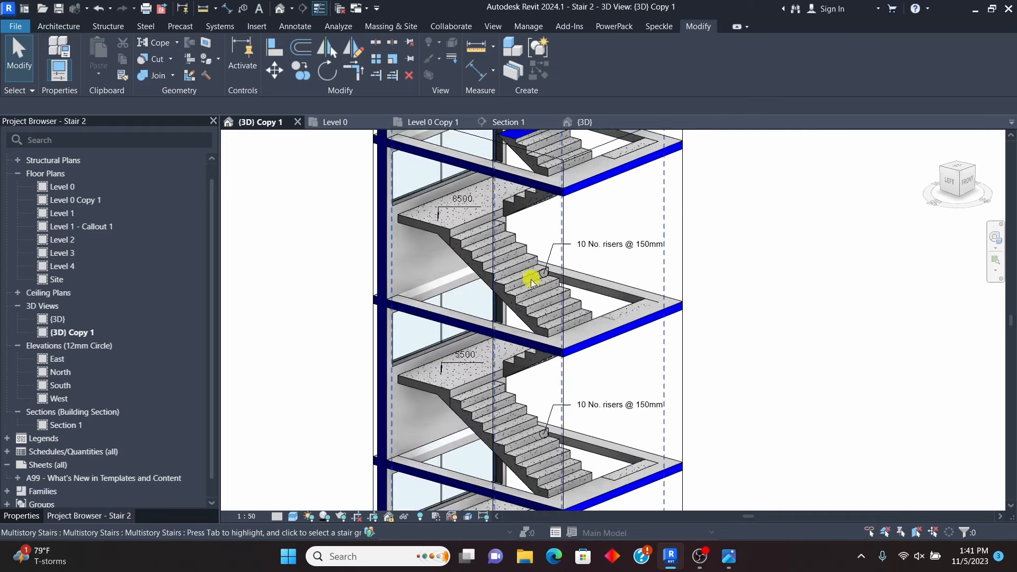
scroll(483, 345, "down", 2)
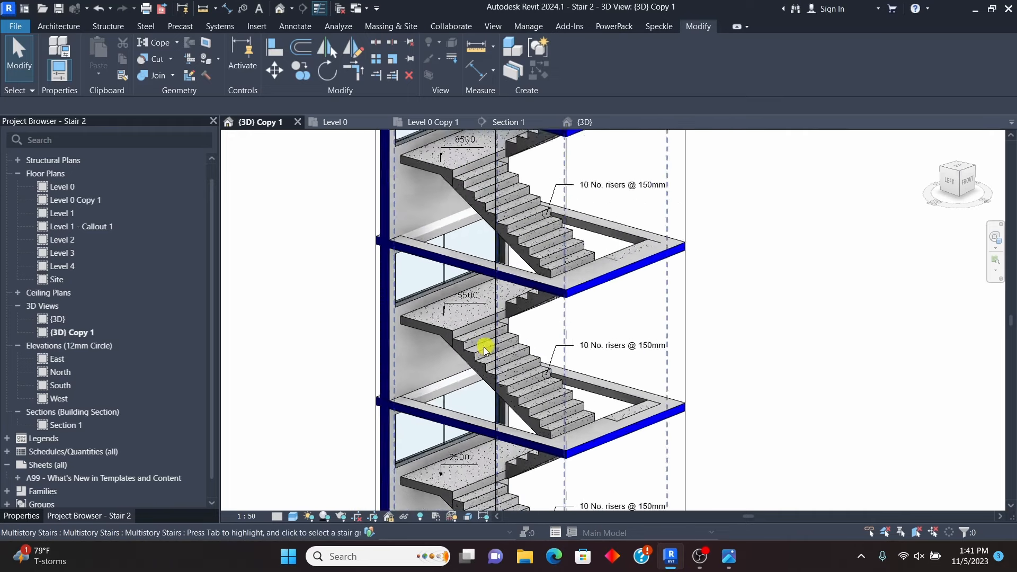
scroll(495, 234, "up", 2)
scroll(499, 287, "down", 1)
scroll(508, 475, "down", 2)
scroll(510, 428, "up", 1)
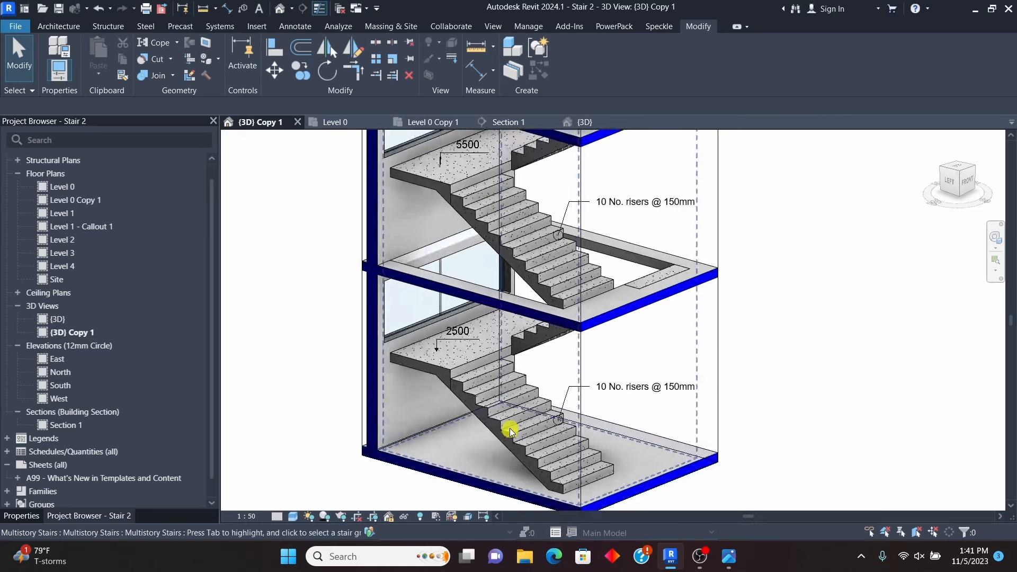
scroll(466, 313, "down", 2)
scroll(511, 316, "up", 3)
scroll(487, 312, "down", 2)
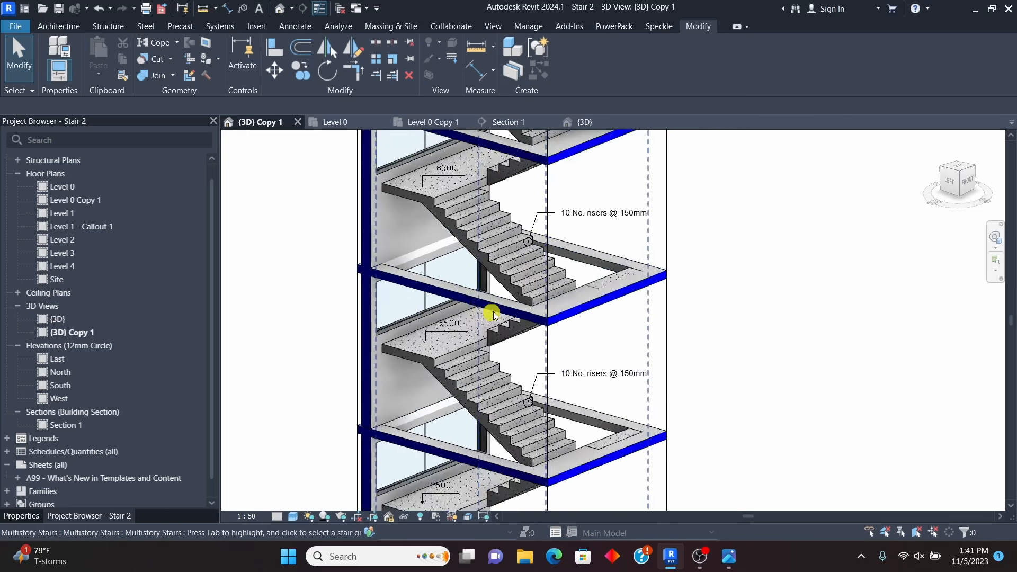
scroll(475, 297, "up", 1)
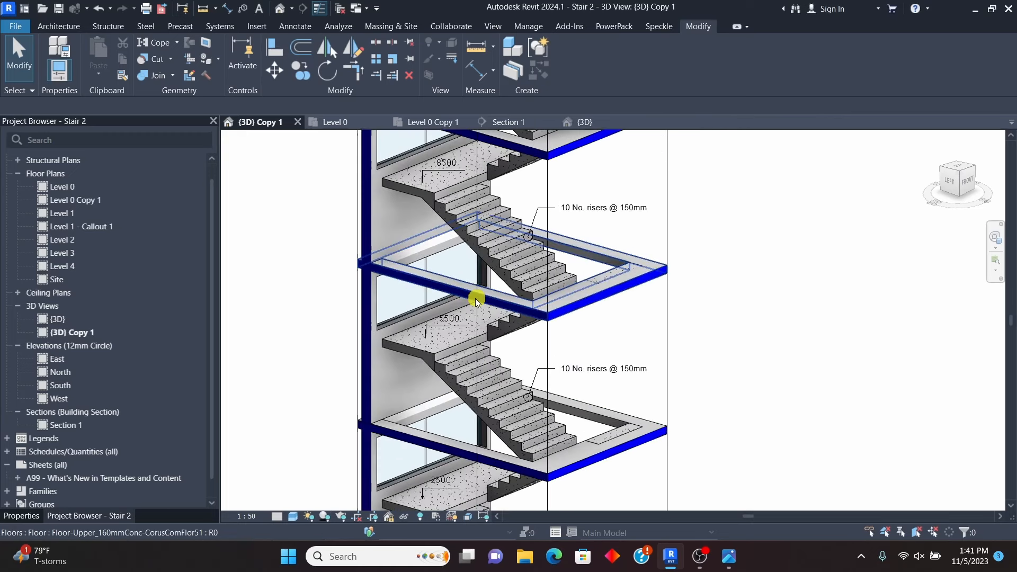
Step: Open the Level 0 floor plan and examine the stair's dimensions, tread numbers, landing and direction arrow
left_click(332, 123)
scroll(586, 302, "up", 3)
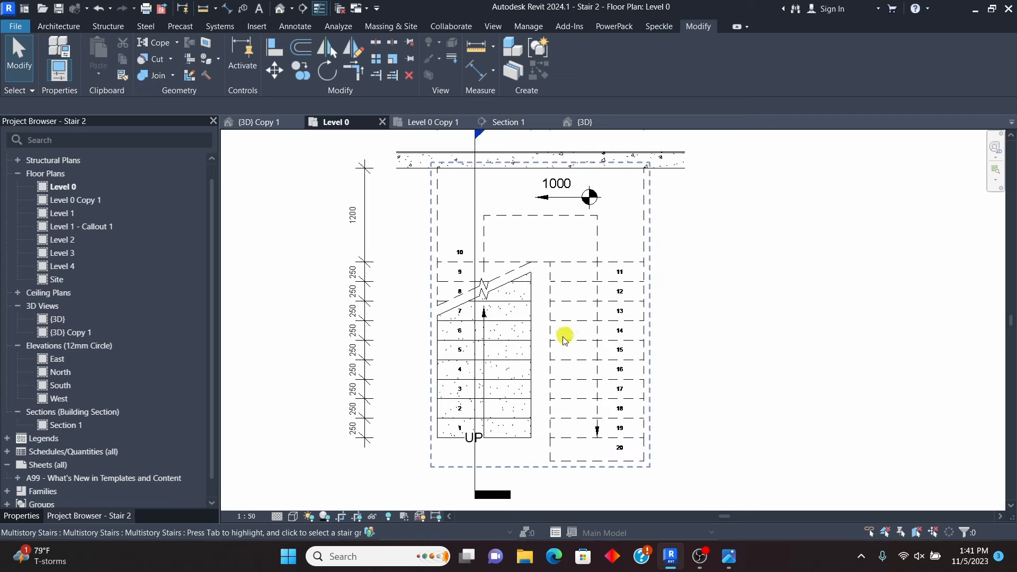
scroll(551, 296, "down", 1)
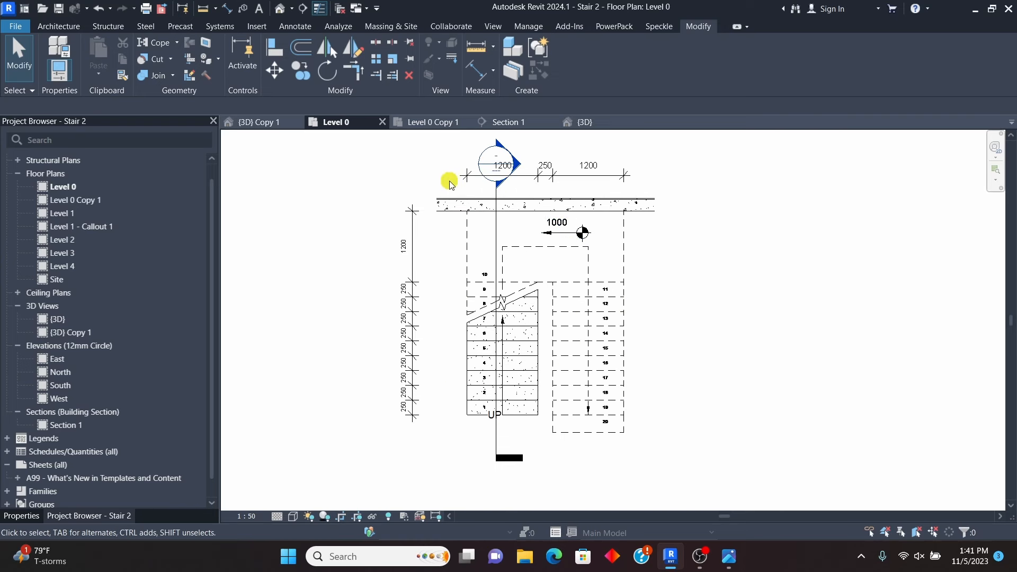
scroll(503, 212, "up", 2)
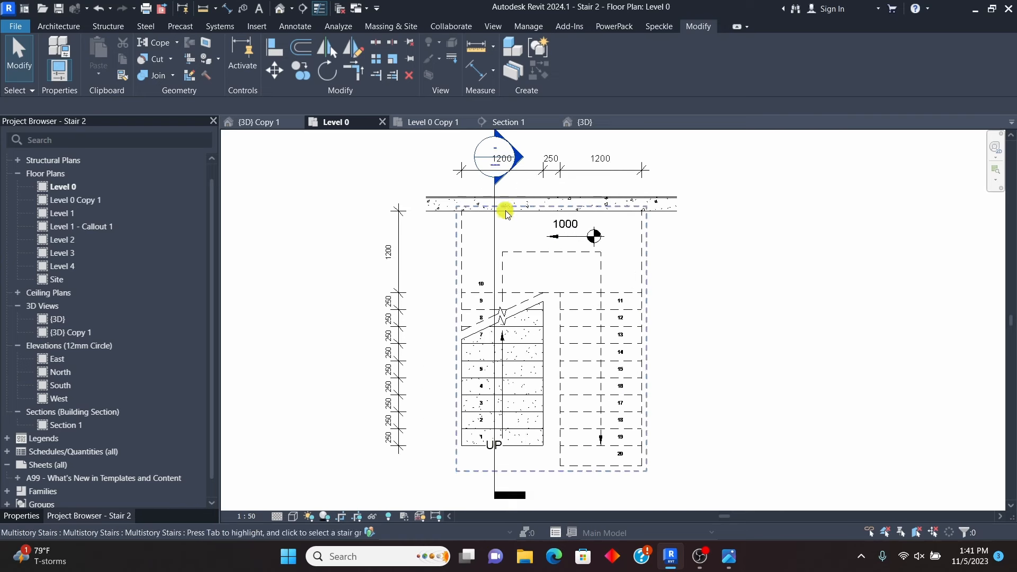
scroll(521, 238, "down", 1)
scroll(518, 315, "up", 1)
scroll(515, 331, "down", 1)
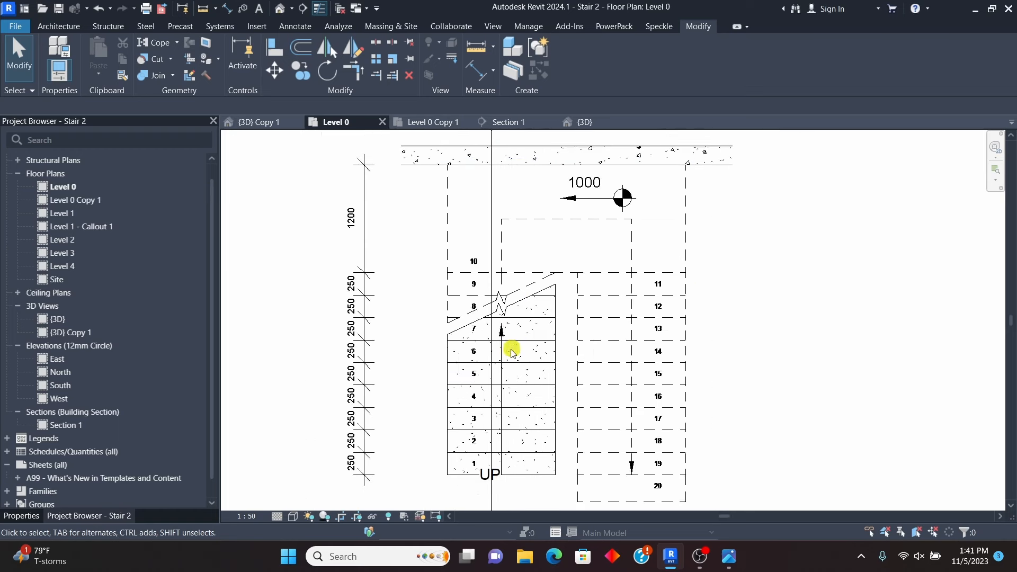
scroll(494, 301, "down", 1)
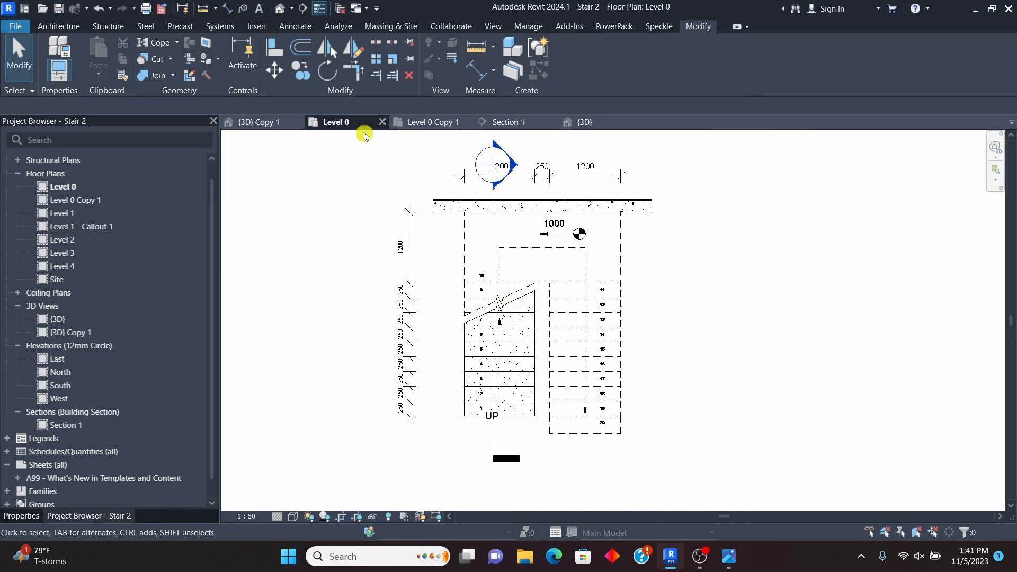
Step: Open the Level 0 Copy 1 floor plan and examine the full-width arrowheads of the stair path
left_click(428, 124)
scroll(680, 293, "up", 3)
scroll(460, 287, "down", 2)
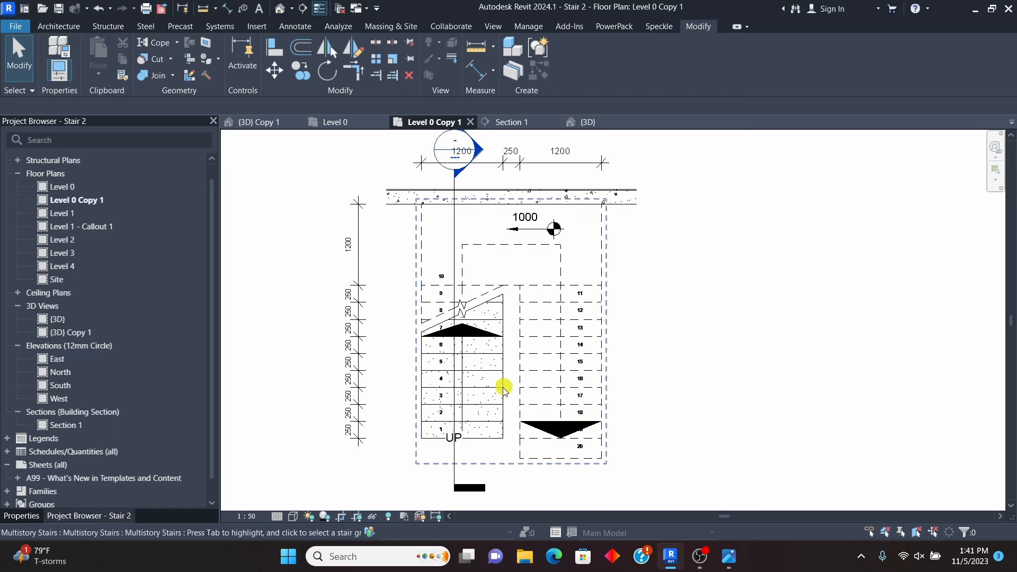
scroll(546, 431, "up", 1)
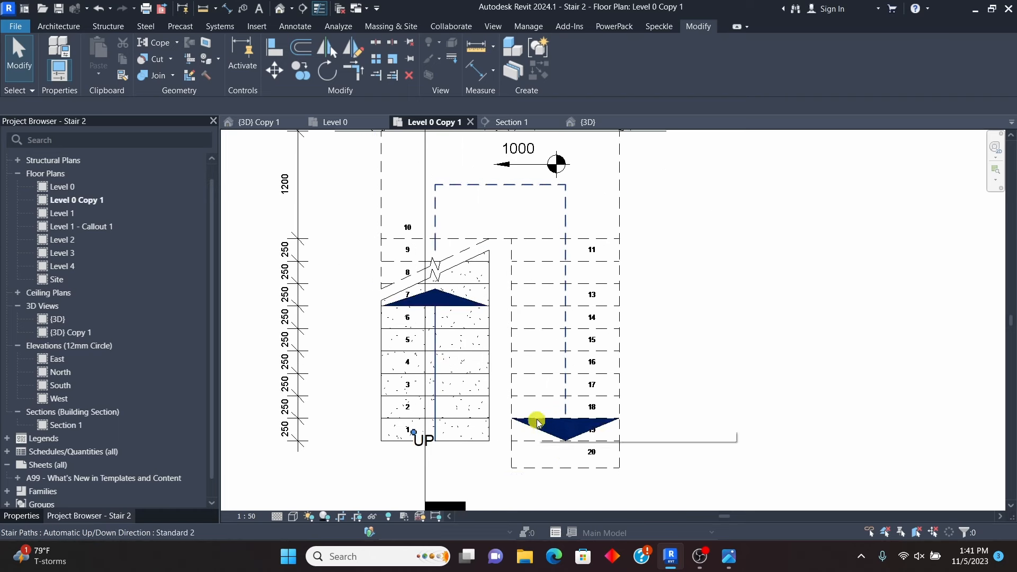
scroll(497, 382, "down", 1)
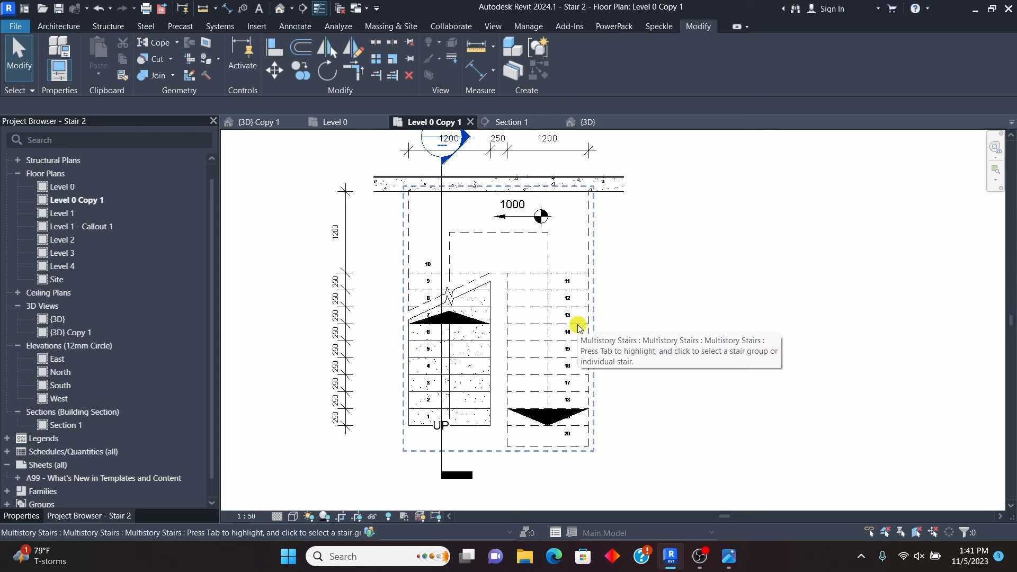
scroll(504, 325, "up", 5)
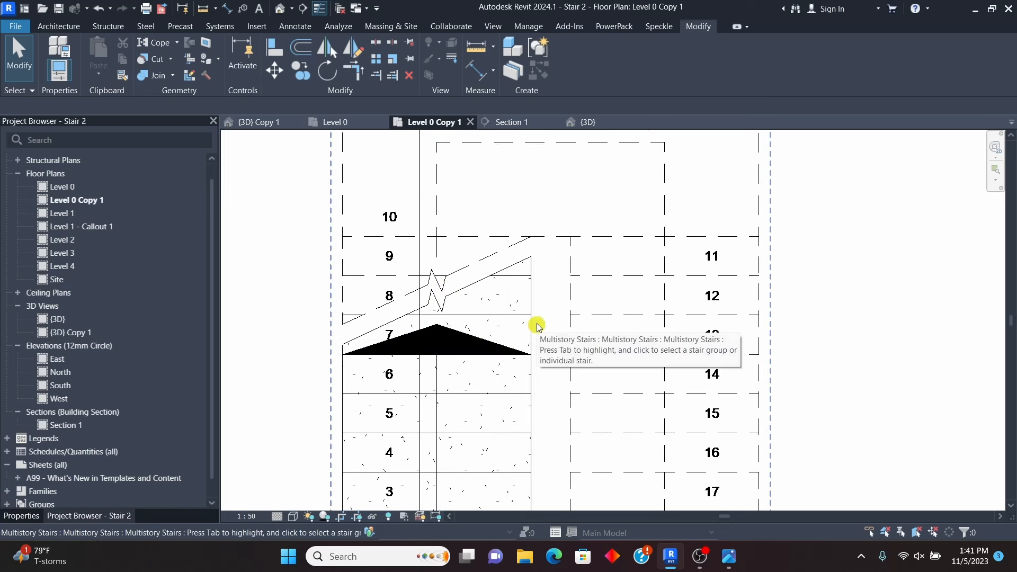
scroll(551, 351, "down", 2)
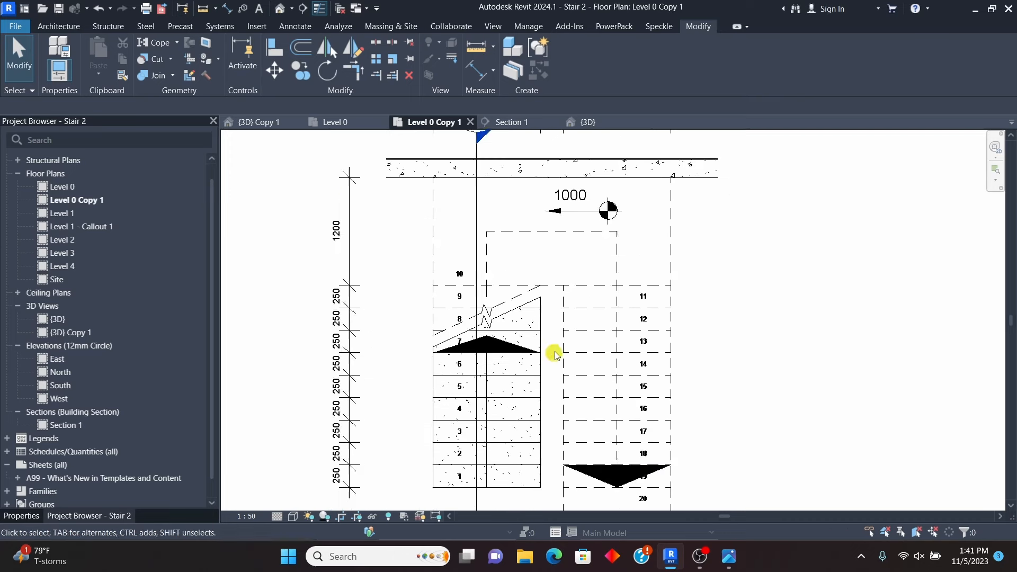
Step: Open the Section 1 view and examine the stair flights, tread numbers, landing elevations and riser dimensions on all levels
left_click(508, 123)
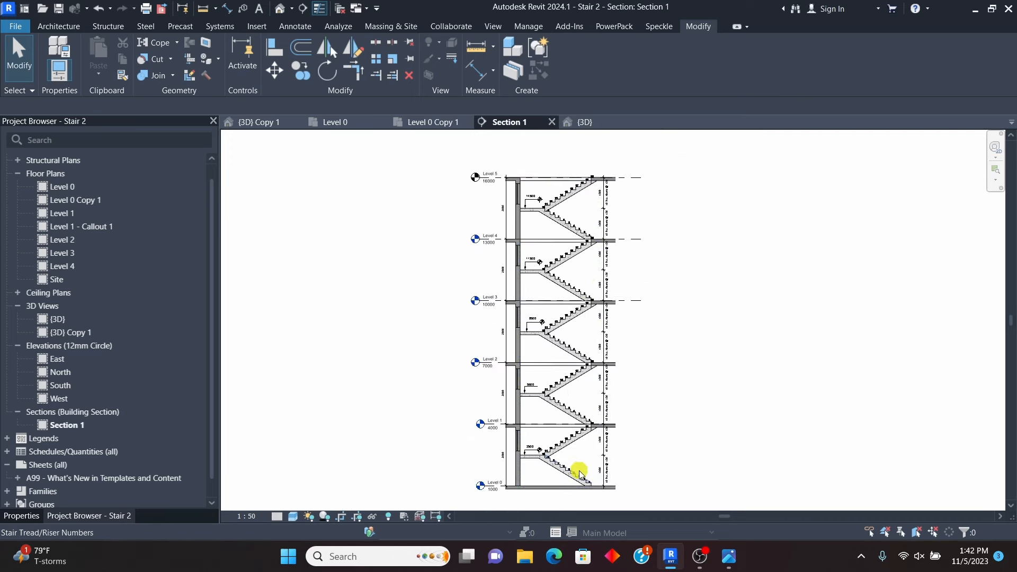
scroll(564, 271, "up", 3)
scroll(564, 272, "down", 2)
scroll(564, 387, "up", 3)
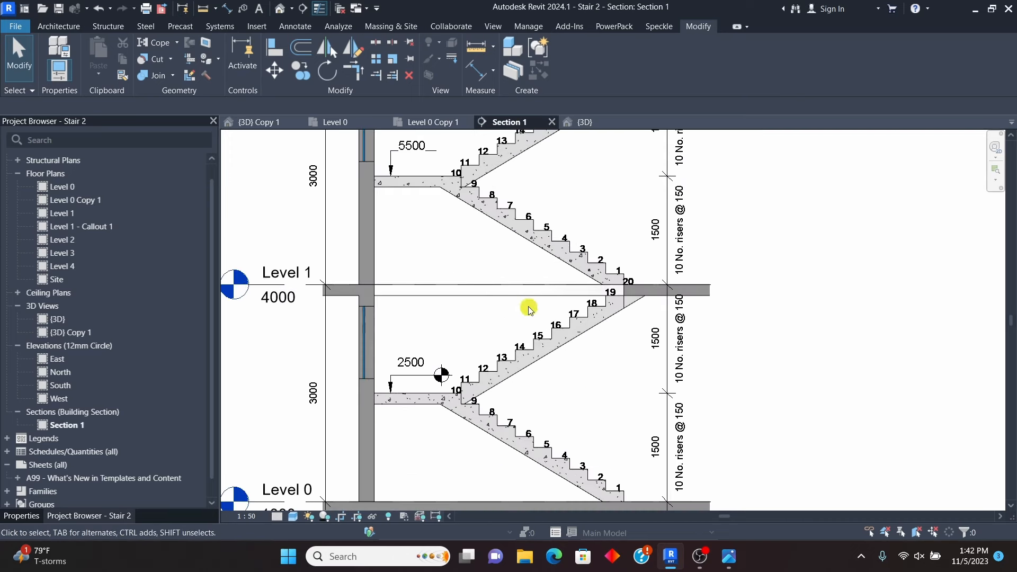
scroll(529, 310, "down", 1)
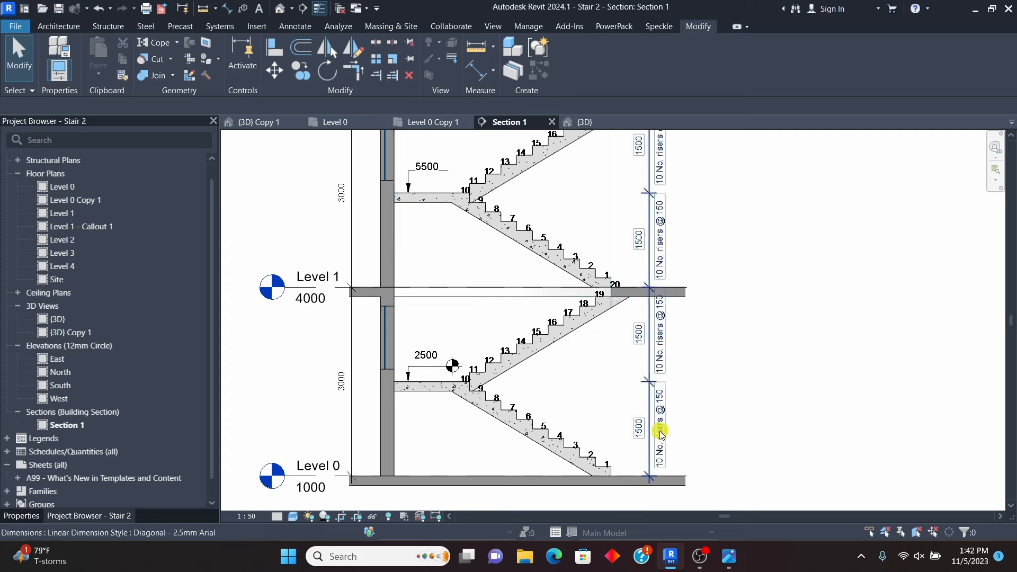
scroll(660, 433, "up", 2)
scroll(710, 434, "down", 2)
scroll(652, 411, "up", 2)
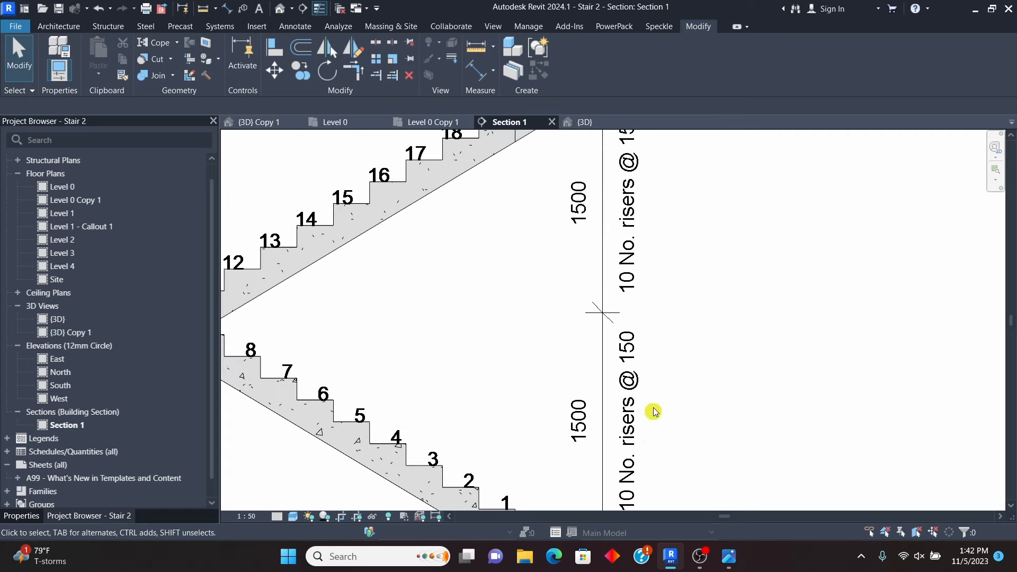
scroll(647, 445, "down", 3)
scroll(605, 445, "down", 4)
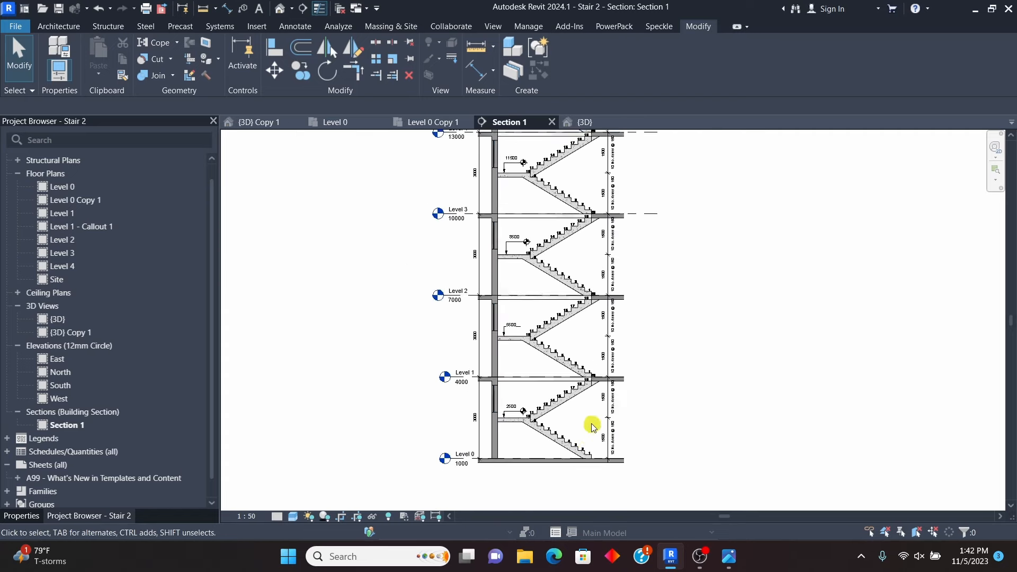
scroll(588, 212, "up", 1)
scroll(539, 190, "up", 1)
scroll(556, 352, "down", 2)
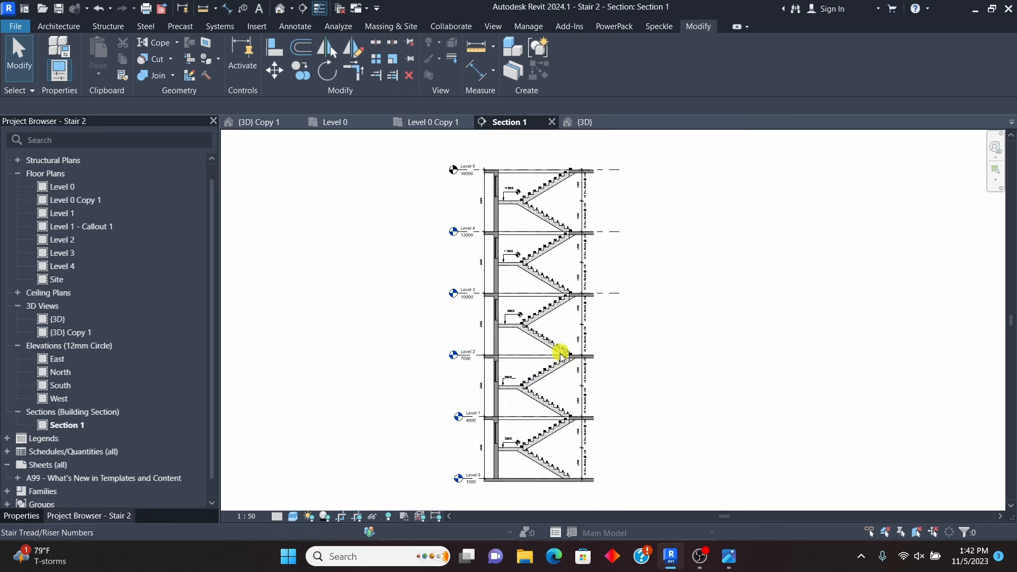
scroll(509, 277, "up", 1)
scroll(593, 328, "down", 1)
Step: Switch to the stair joint.png image in the photo viewer, examine the circled stair-to-slab joint, and close the image
mouse_move(741, 567)
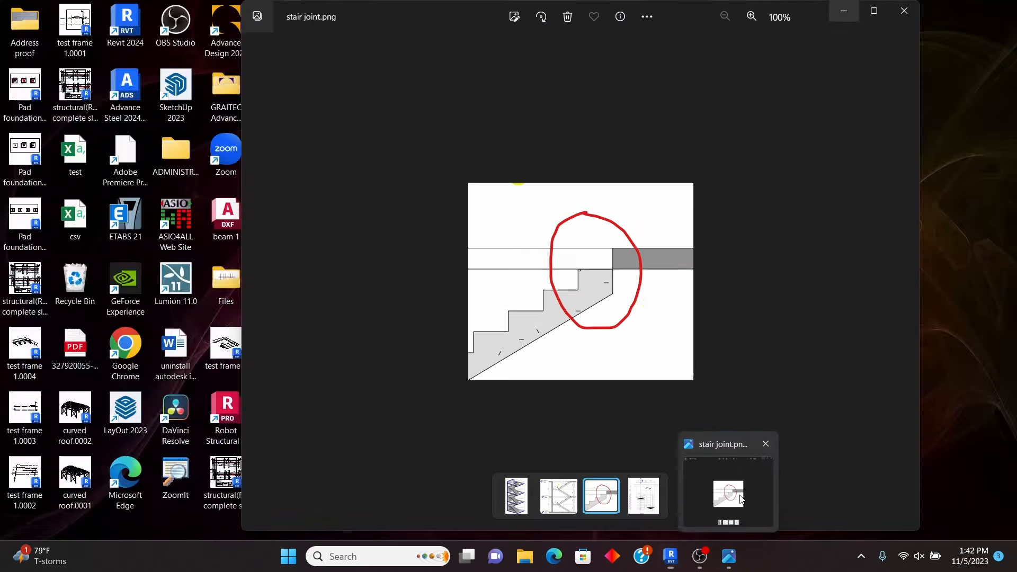
left_click(728, 490)
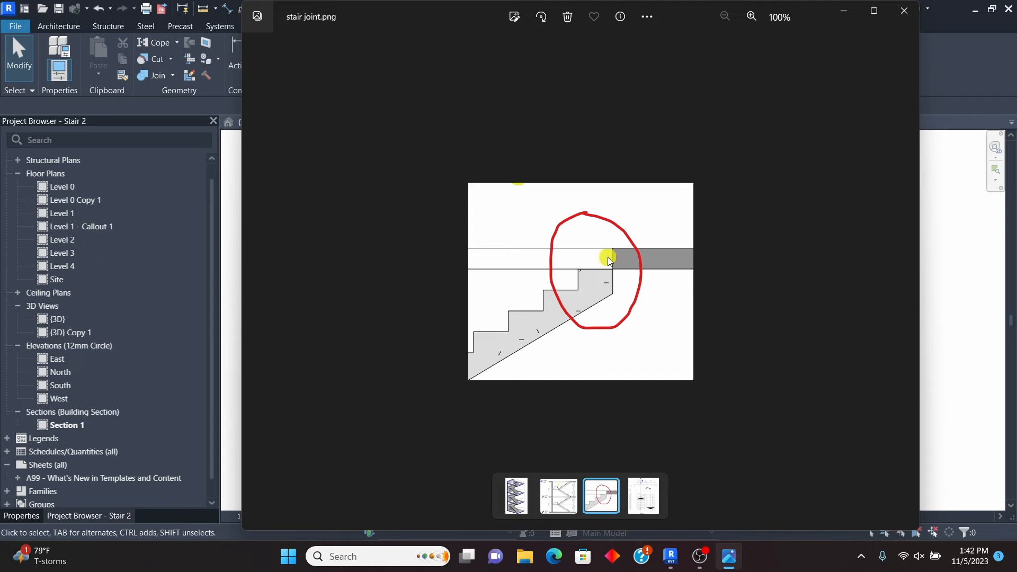
left_click(903, 11)
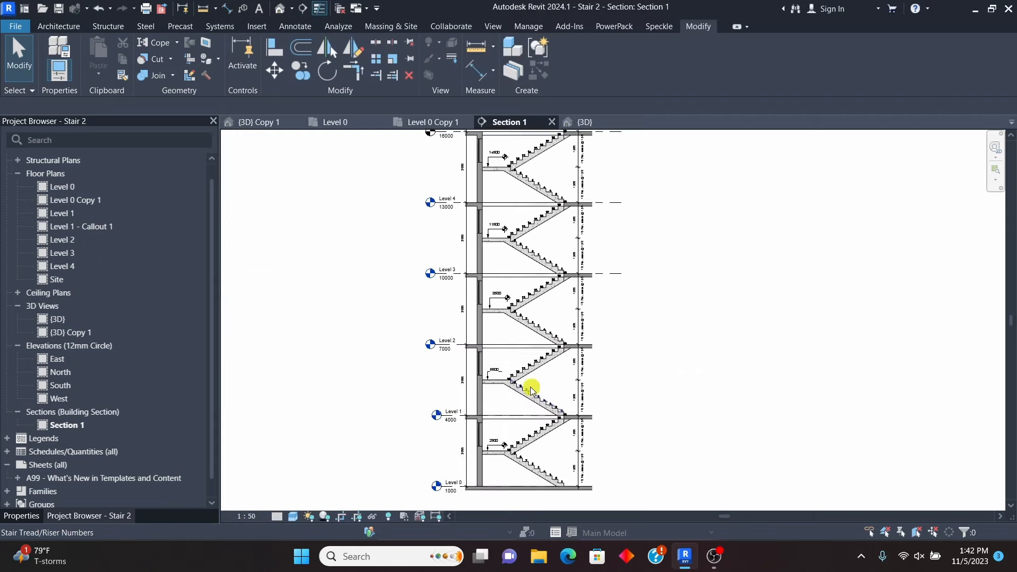
Step: Return to the {3D} Copy 1 view and review the whole stair shaft with its slab openings
left_click(266, 123)
scroll(461, 265, "down", 5)
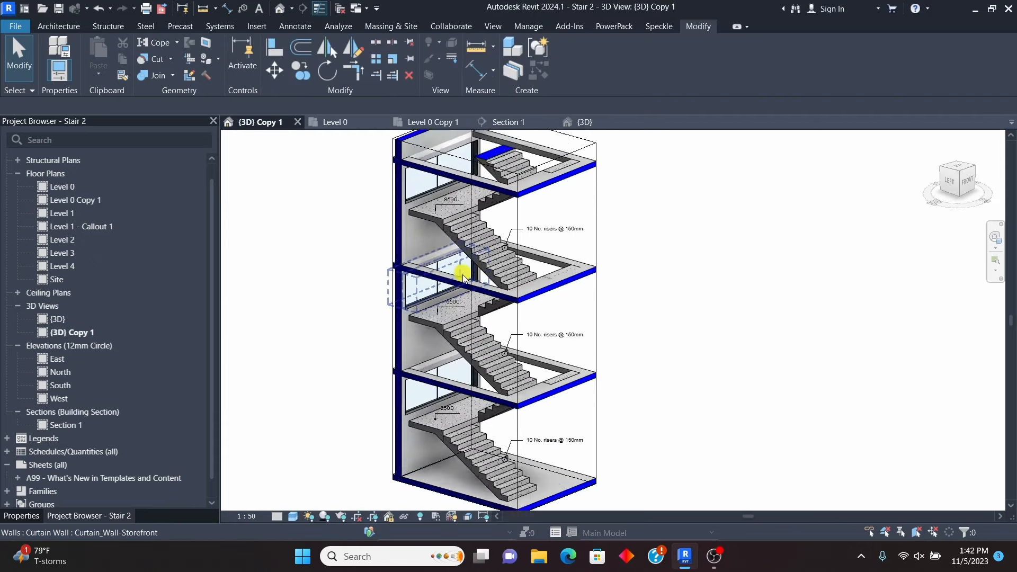
scroll(468, 308, "up", 4)
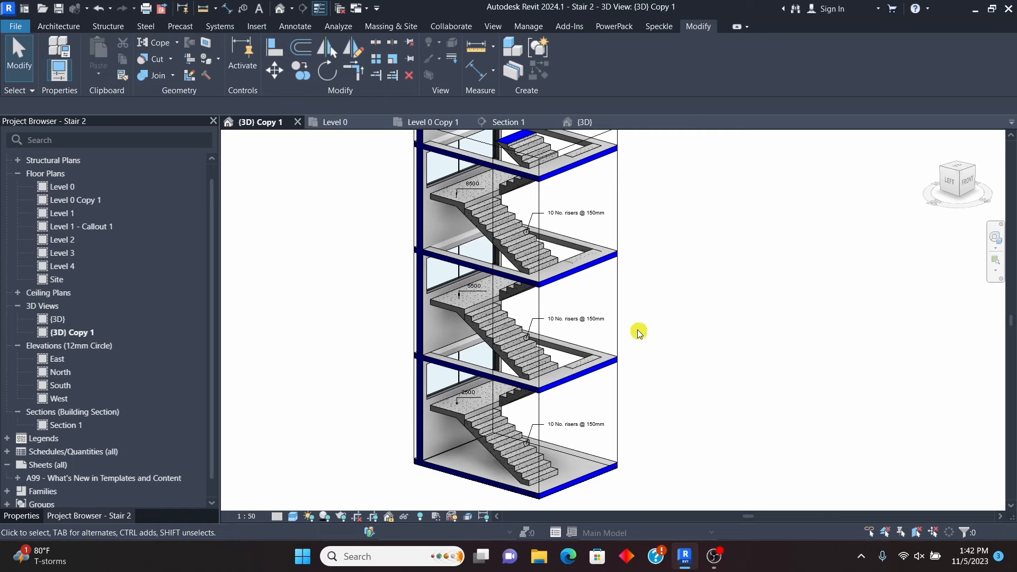
scroll(551, 306, "down", 2)
scroll(551, 307, "up", 3)
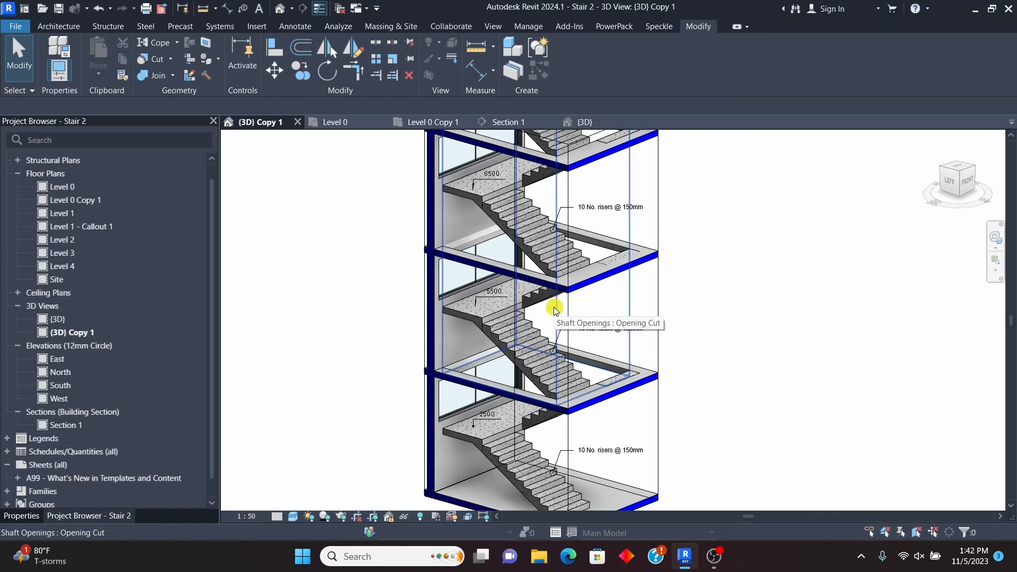
scroll(555, 310, "down", 2)
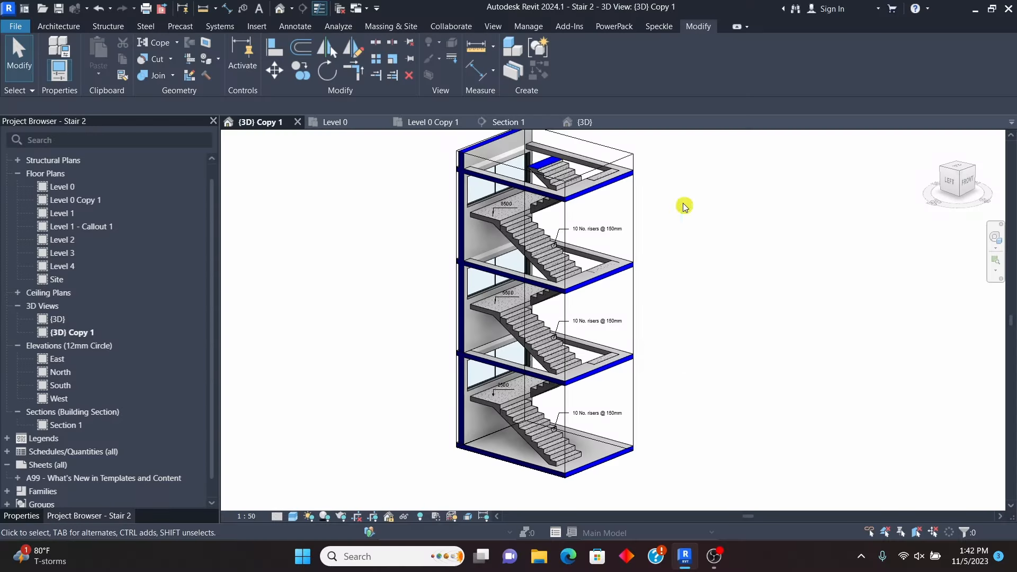
Step: Open the {3D} view of the Stair 1 project and inspect the multistorey building from its open front side
left_click(584, 122)
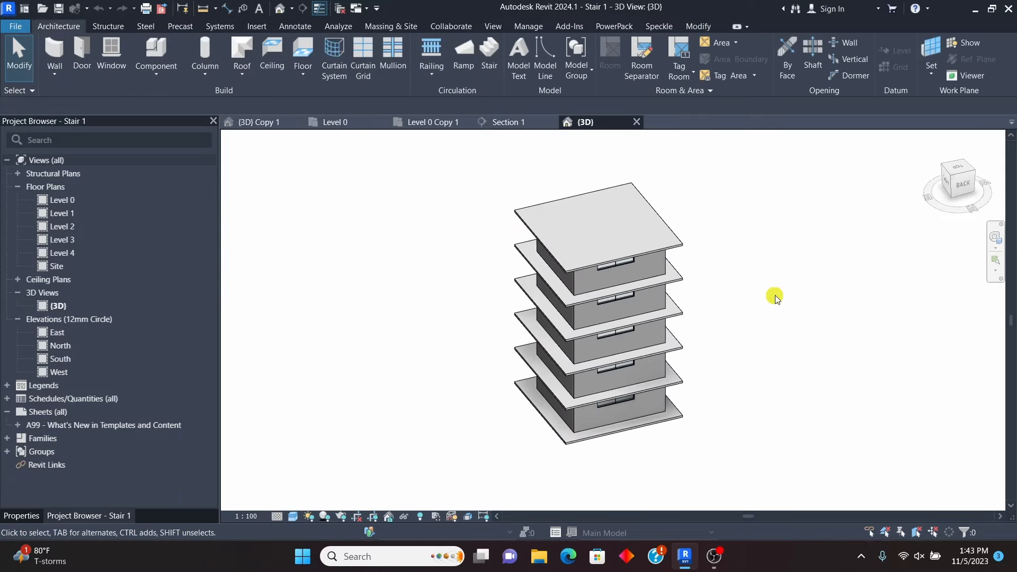
middle_click_drag(775, 298, 406, 233, "shift")
scroll(626, 403, "up", 4)
scroll(570, 381, "down", 3)
scroll(570, 380, "down", 3)
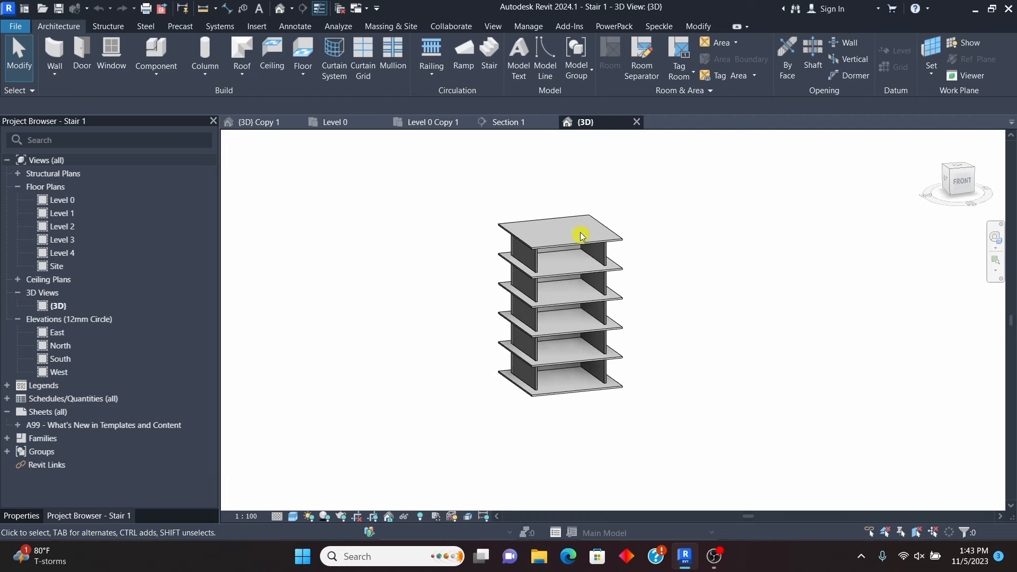
Step: Open the South elevation, examine the building's levels and their elevations from Level 0 to Level 5, and close the view
scroll(545, 279, "up", 2)
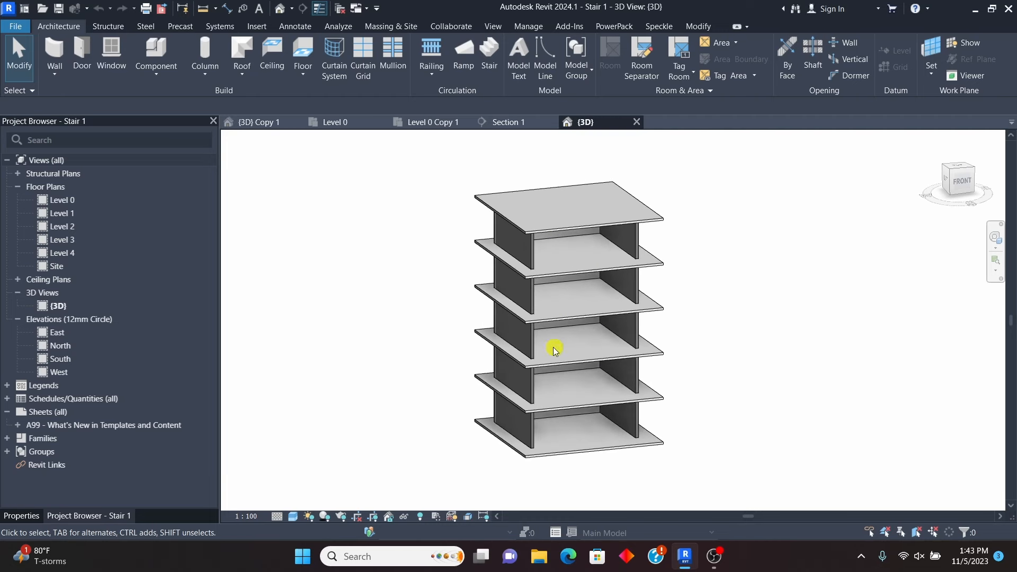
double_click(63, 359)
scroll(511, 342, "up", 3)
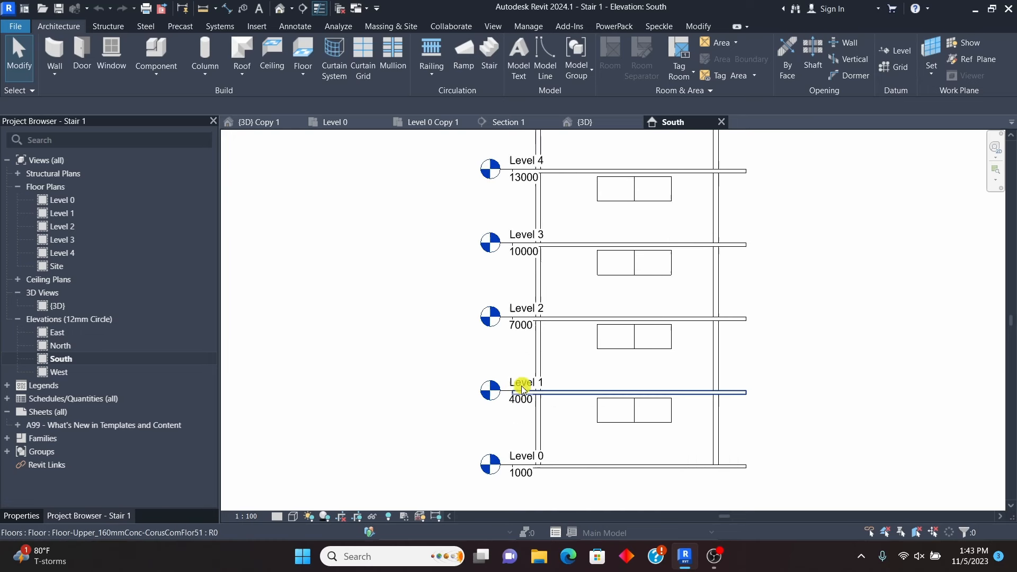
scroll(507, 450, "down", 2)
scroll(518, 475, "down", 1)
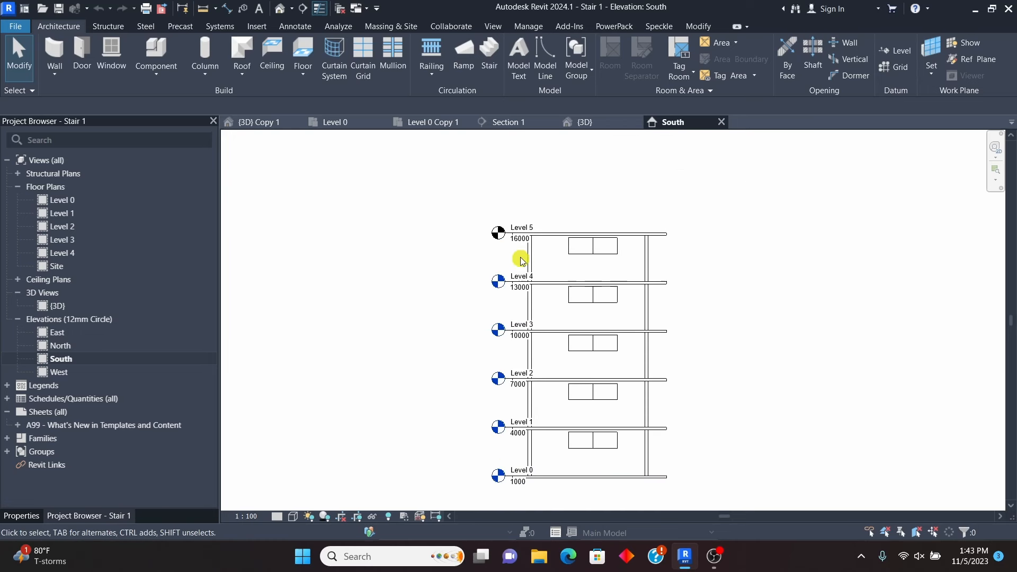
left_click(723, 124)
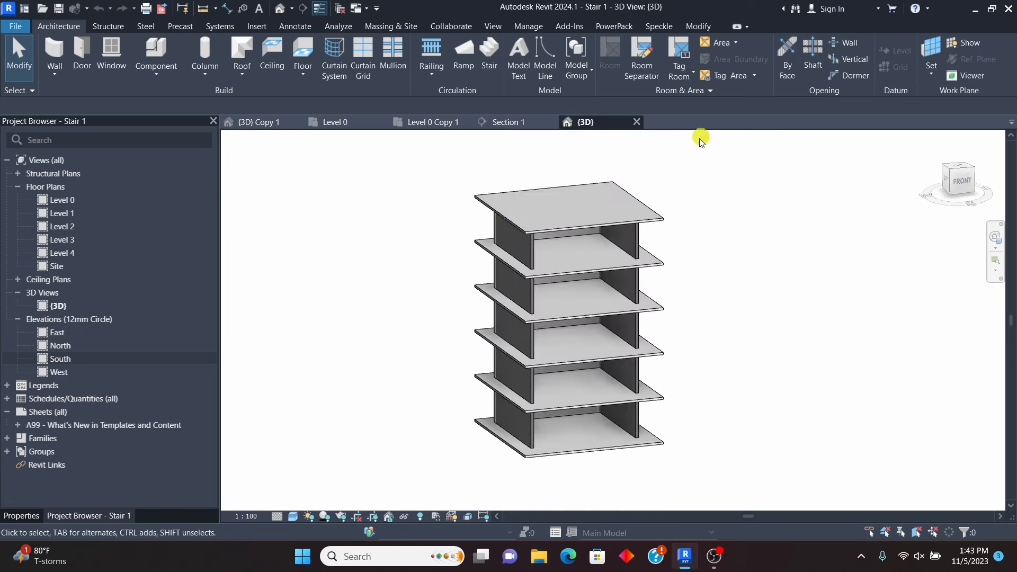
Step: Open the Level 0 floor plan and start a stair of the cast-in-place type Insitu_Concrete-150mm_Waist
left_click(79, 201)
double_click(79, 203)
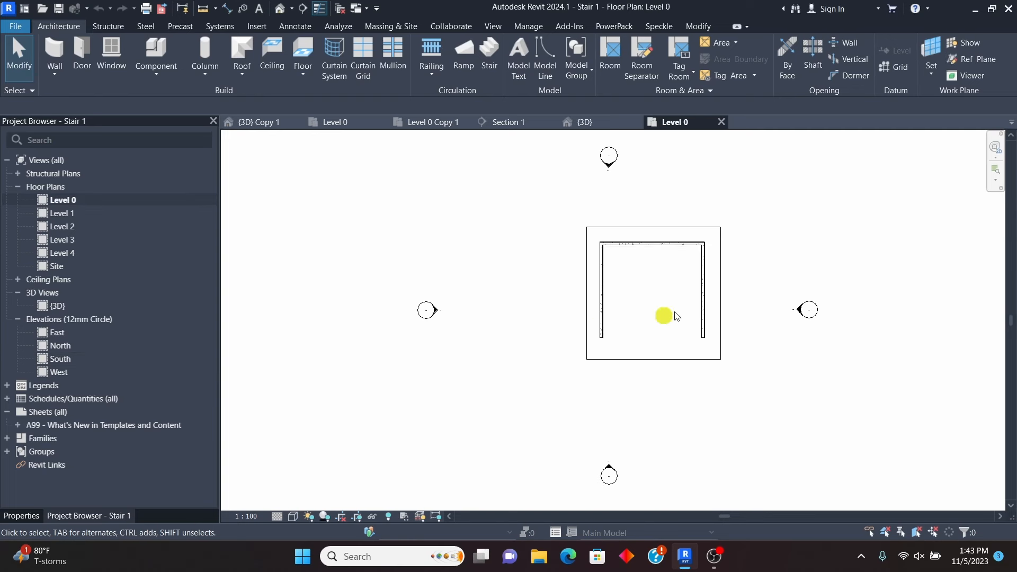
scroll(663, 316, "up", 4)
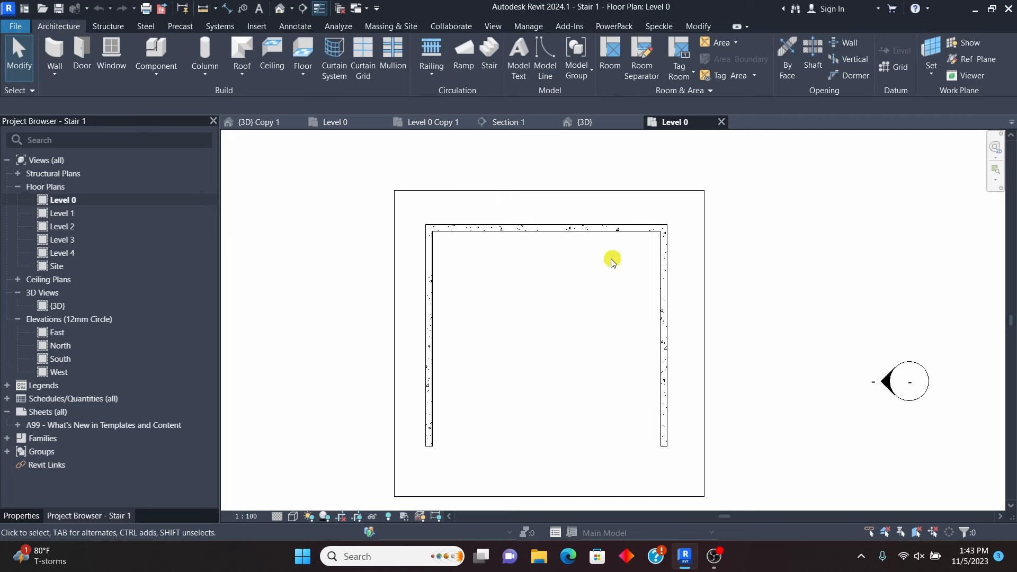
left_click(489, 55)
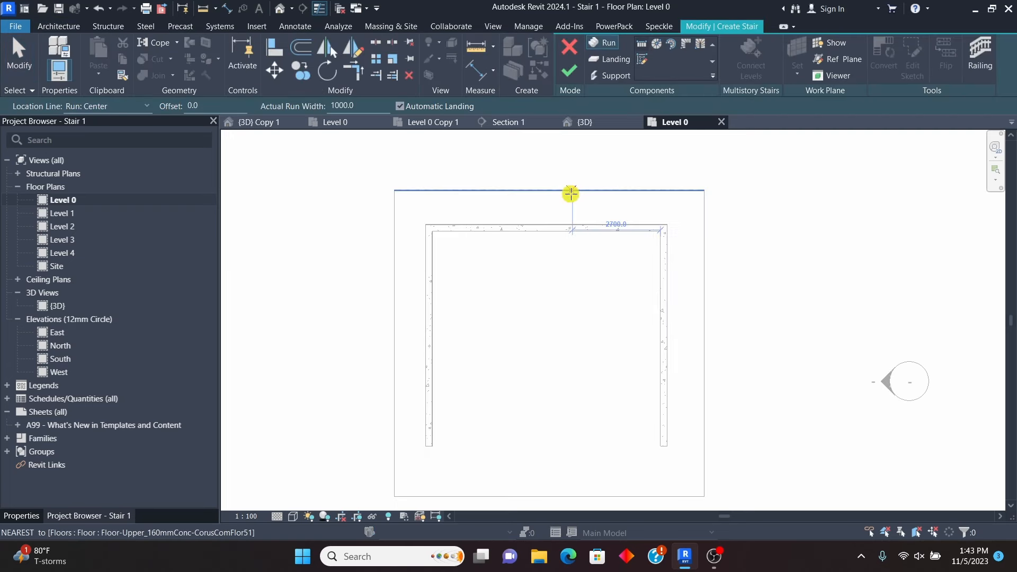
left_click(37, 520)
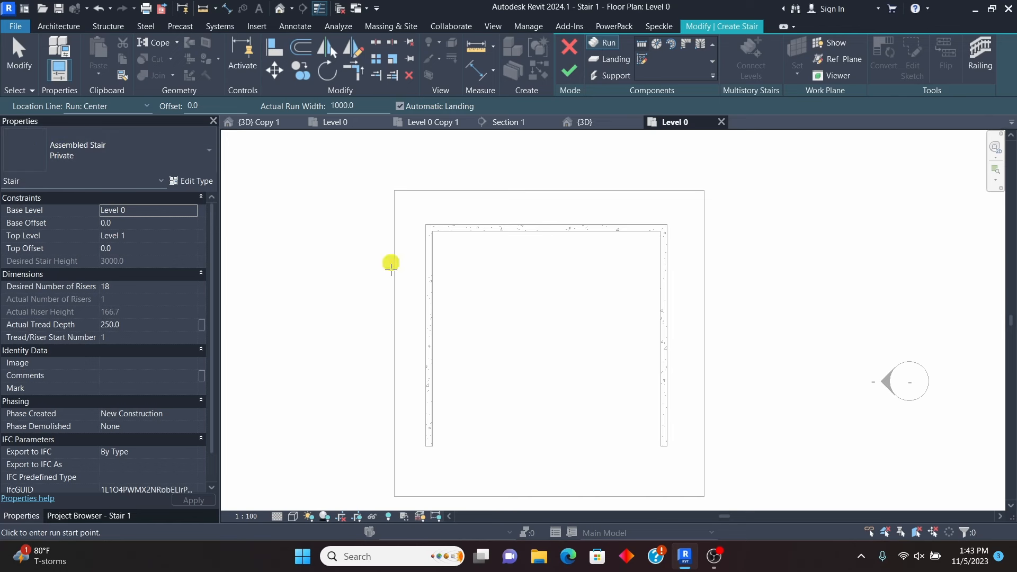
left_click(200, 153)
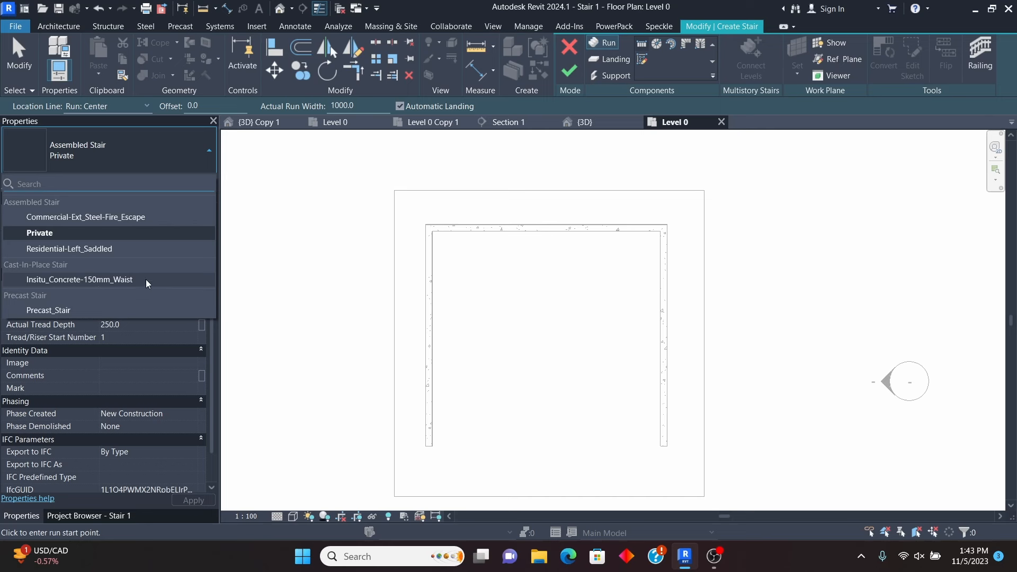
left_click(102, 280)
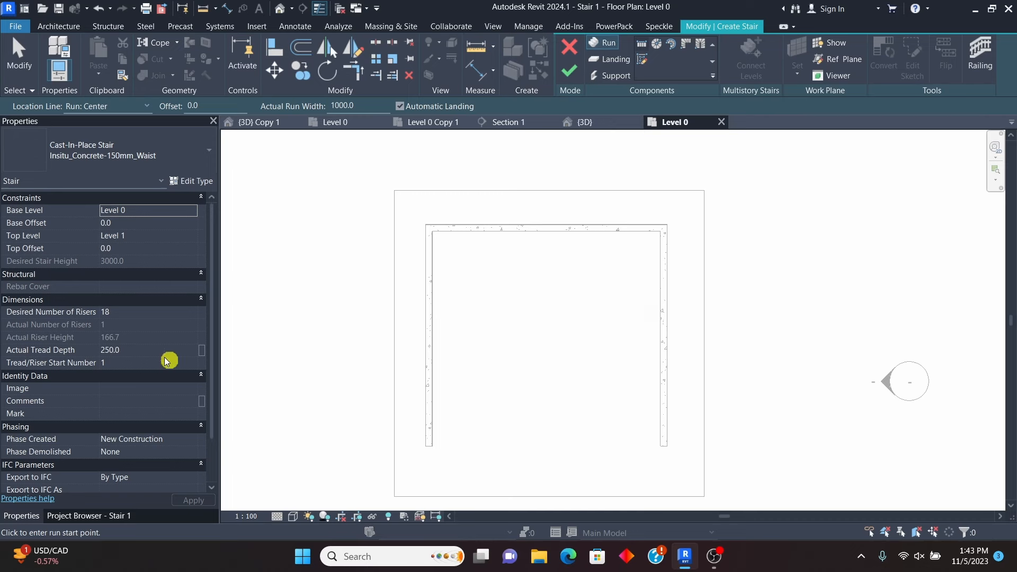
Step: Set the stair type's maximum riser height to 150 mm
left_click(192, 182)
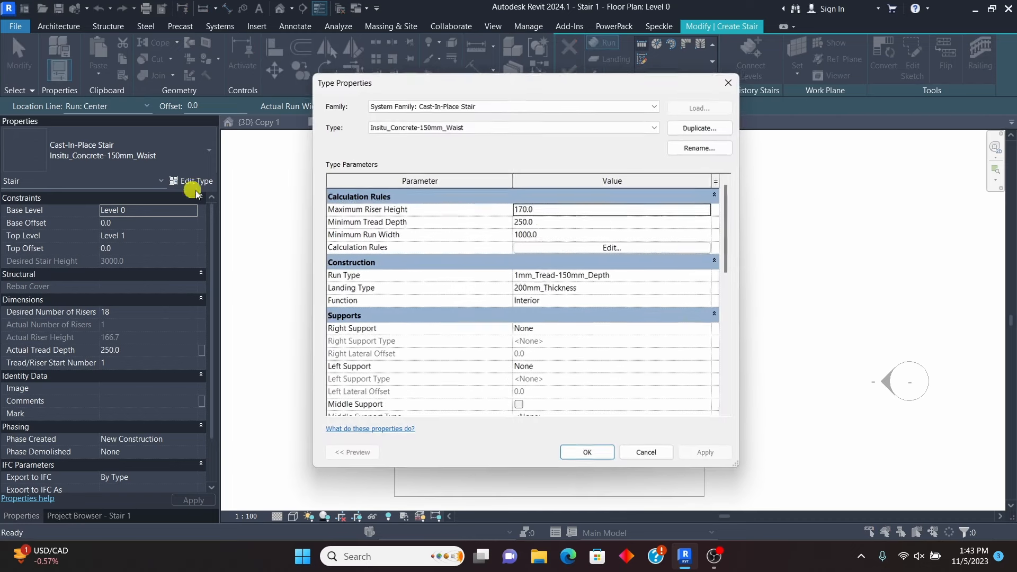
left_click(546, 214)
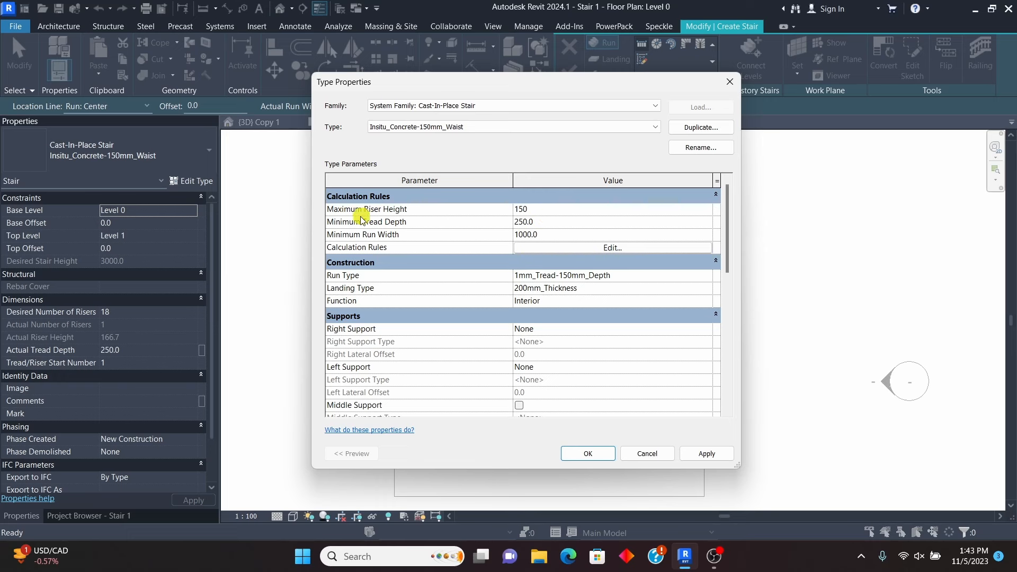
left_click(587, 453)
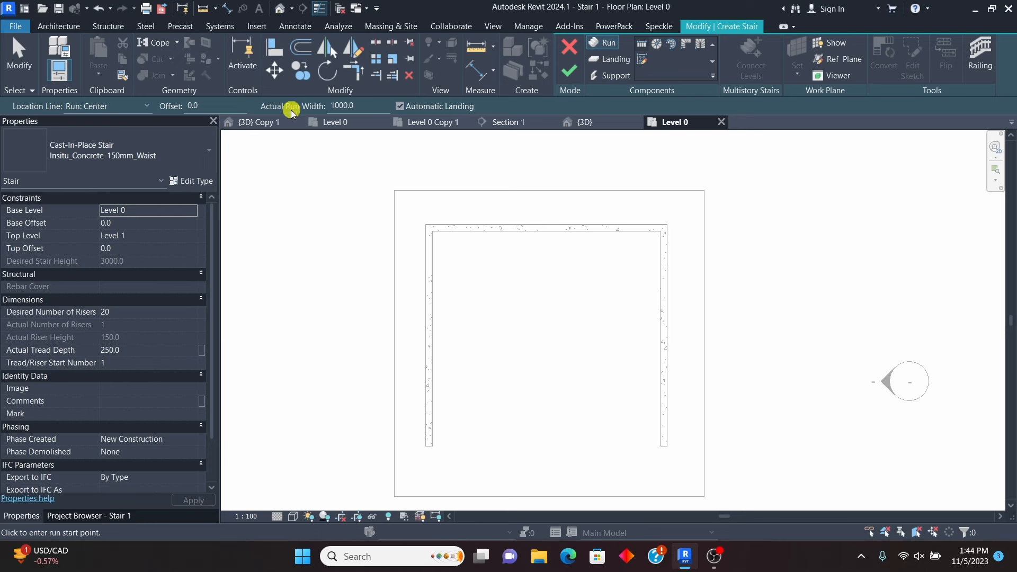
Step: Set the run width to 1200 mm and draw a straight vertical first run of 10 risers inside the walls
left_click(364, 105)
type("1200")
left_click(504, 427)
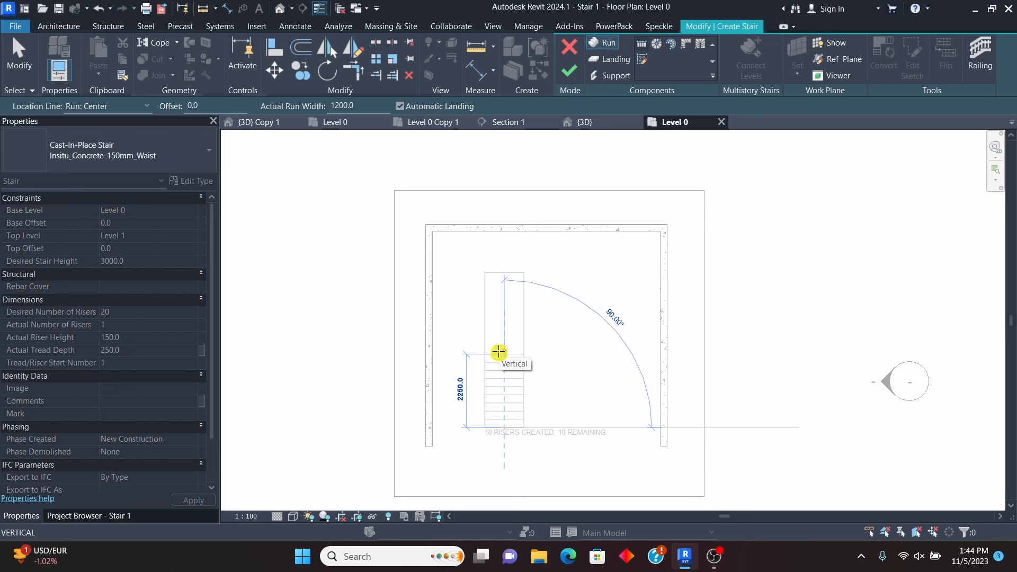
left_click(499, 352)
scroll(515, 398, "up", 3)
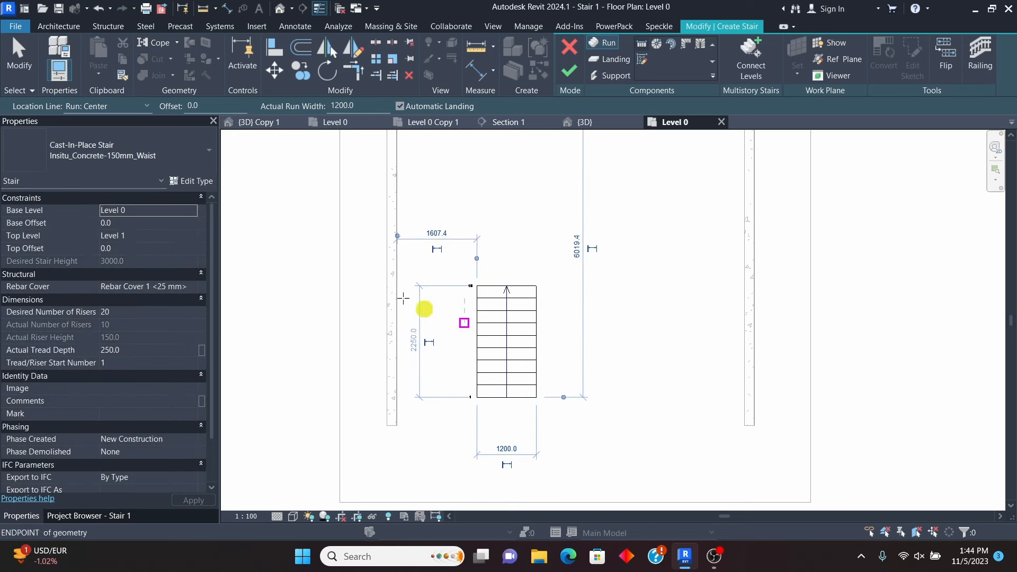
Step: Draw the 10-riser return run parallel to the first with location line Run: Right and automatic landing, and finish the stair
left_click(148, 106)
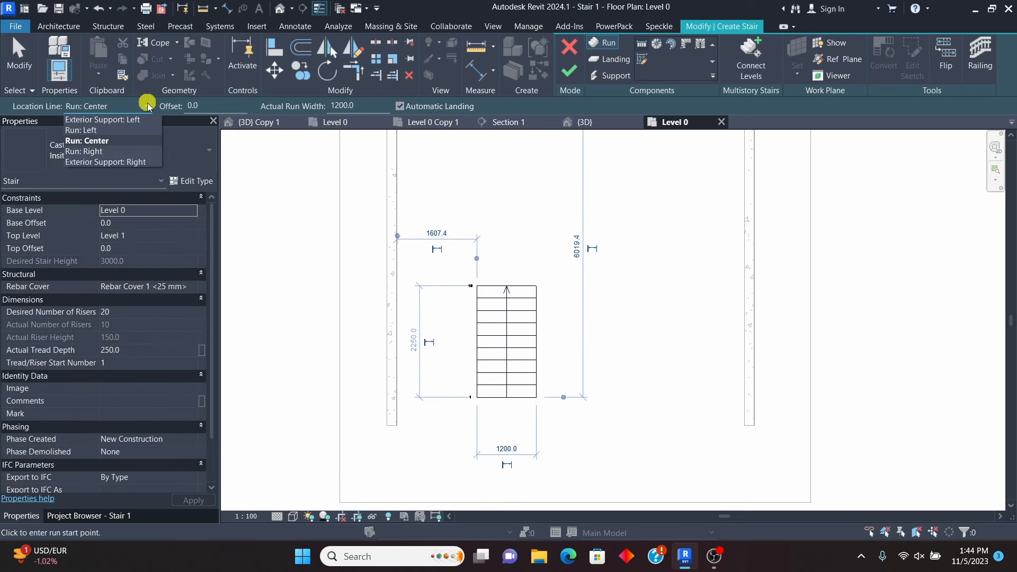
left_click(110, 153)
scroll(537, 297, "up", 5)
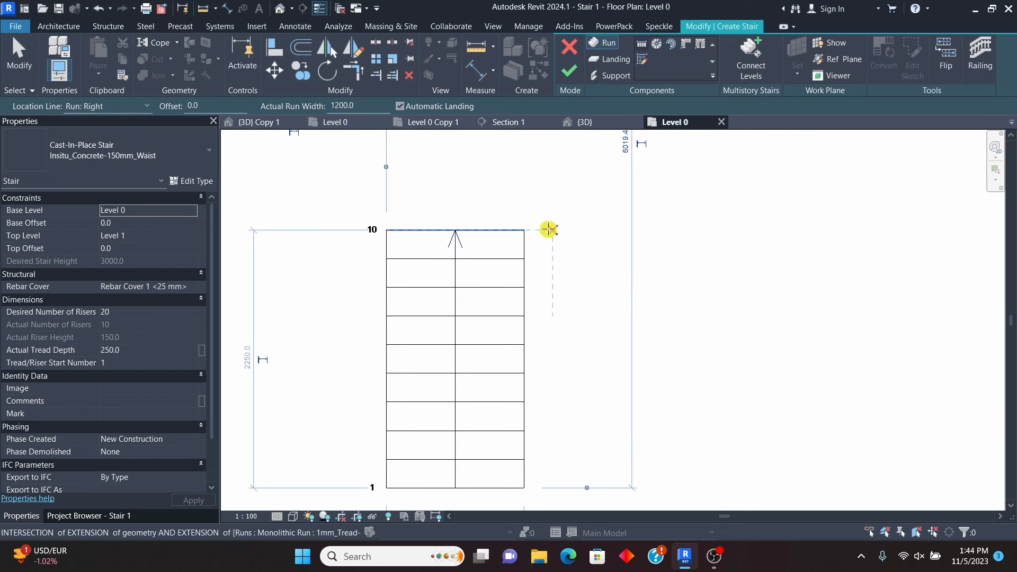
left_click(557, 228)
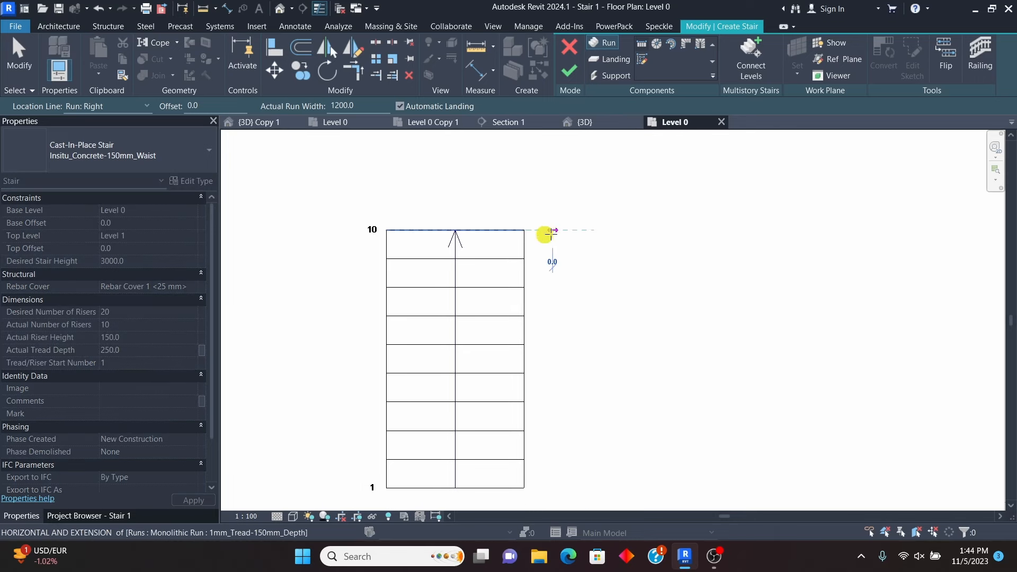
scroll(525, 230, "down", 4)
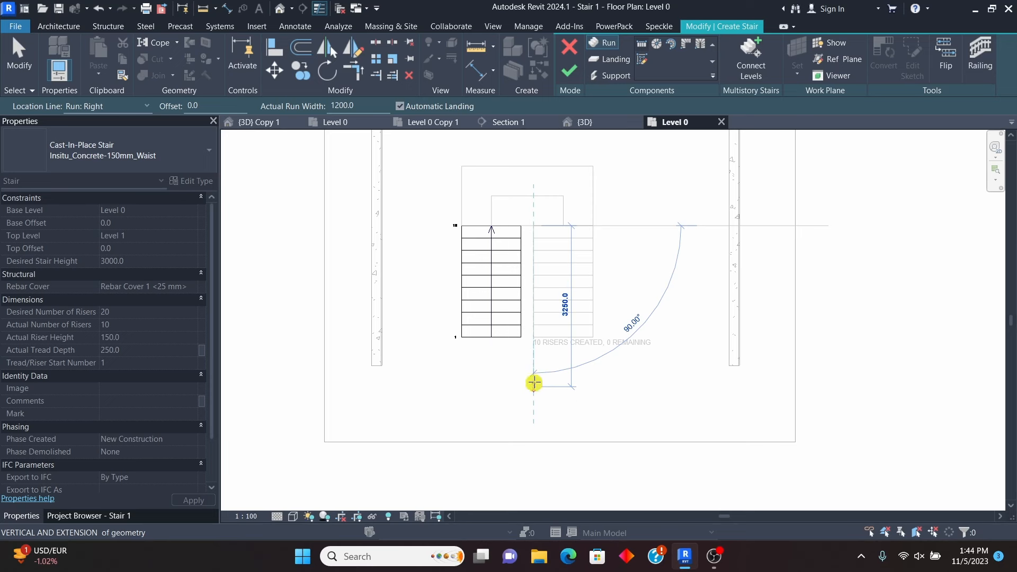
left_click(534, 410)
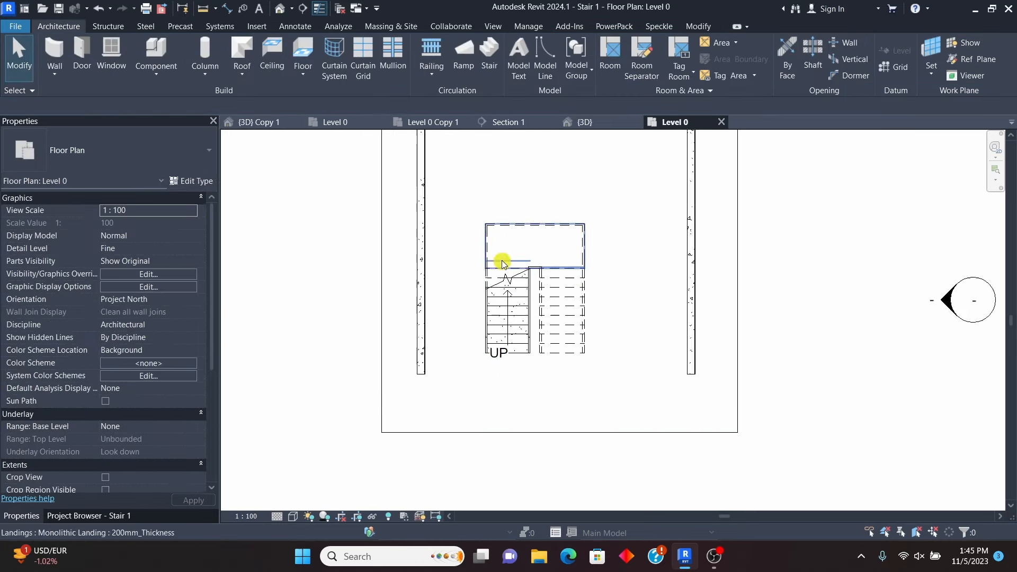
Step: Examine the new stair in the Level 0 plan and in the {3D} view, including its runs and railings
scroll(501, 261, "up", 1)
scroll(539, 310, "down", 3)
scroll(521, 267, "up", 5)
scroll(518, 267, "down", 3)
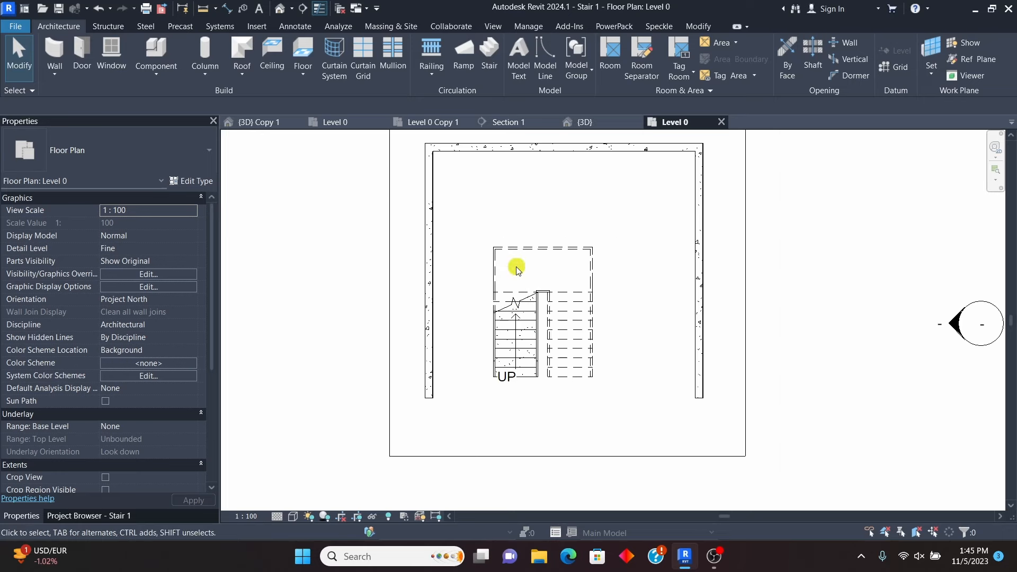
left_click(601, 121)
scroll(588, 450, "up", 2)
scroll(572, 439, "up", 3)
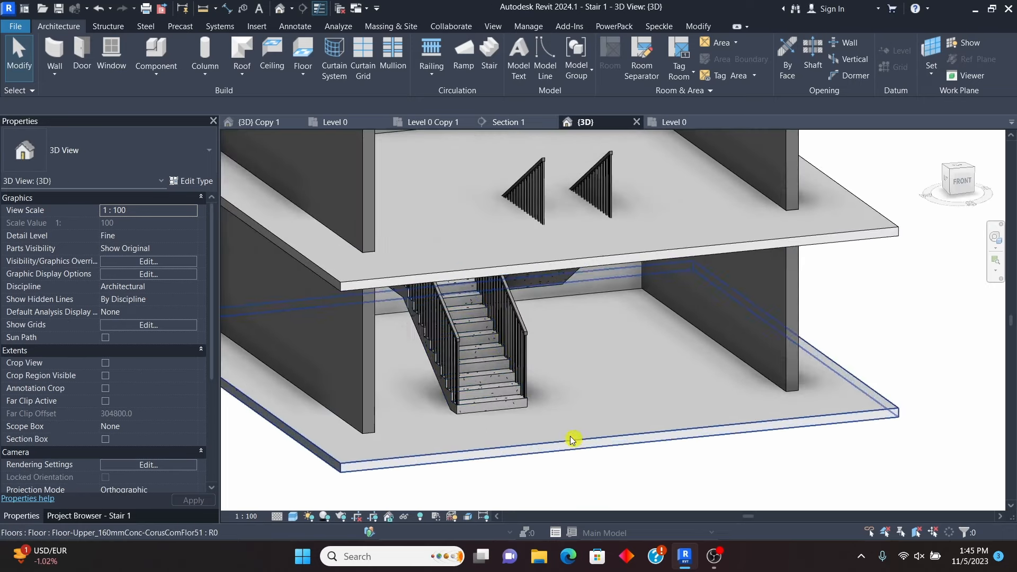
scroll(461, 313, "up", 3)
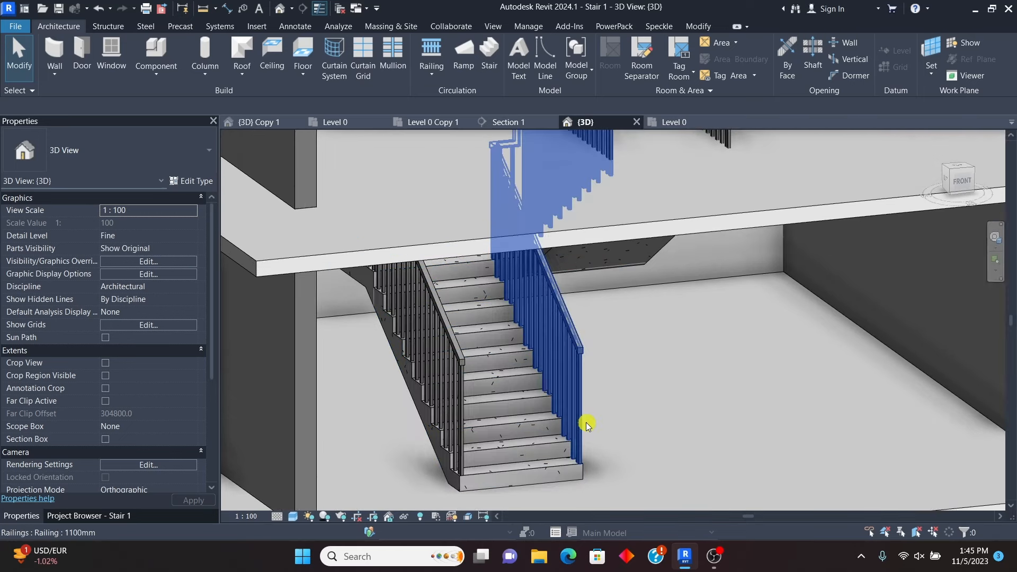
scroll(588, 421, "down", 3)
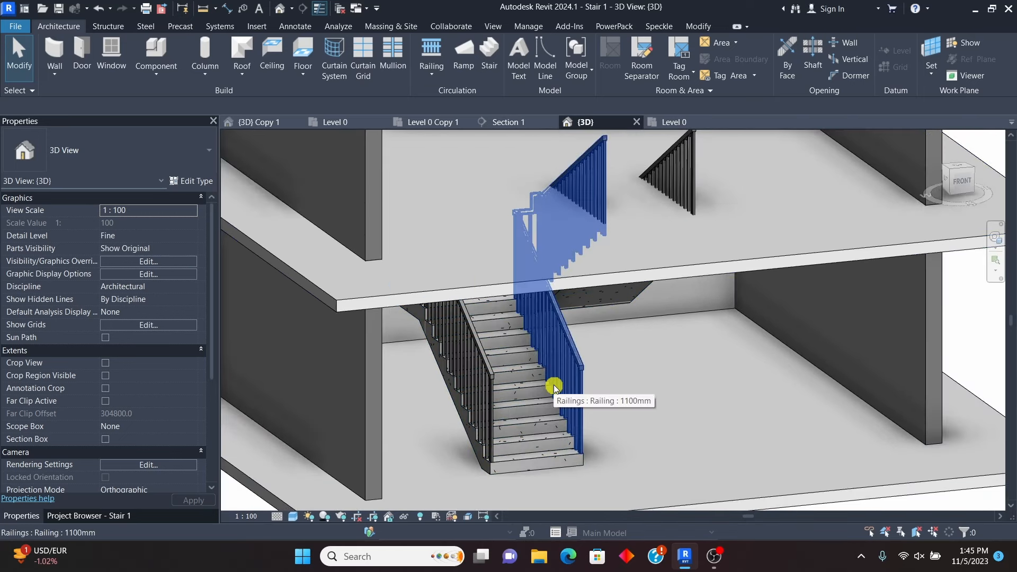
Step: Change the stair's inner railing to the Glass_Panel-Bottom_Fill type and dismiss the warning
left_click(563, 348)
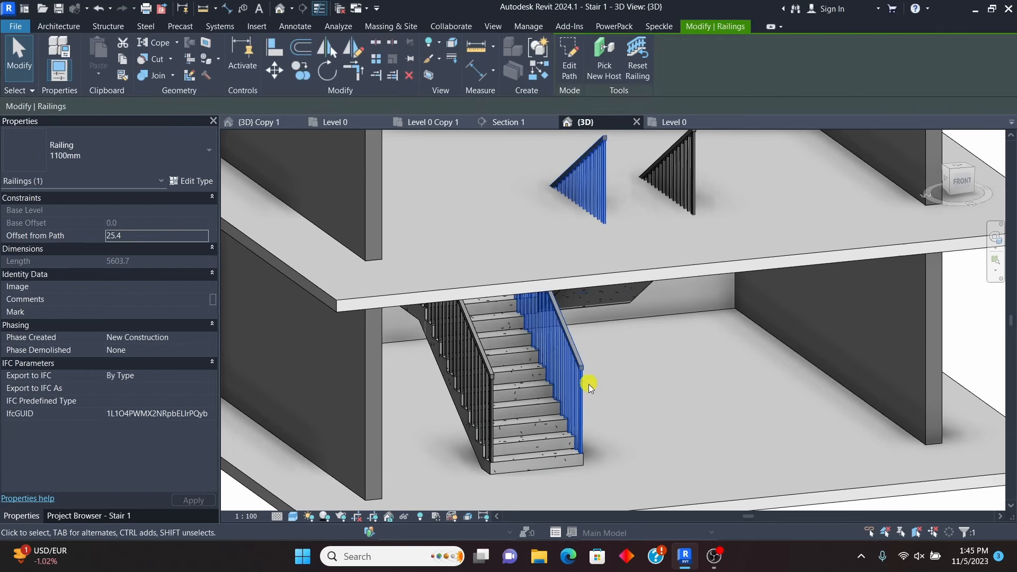
left_click(182, 143)
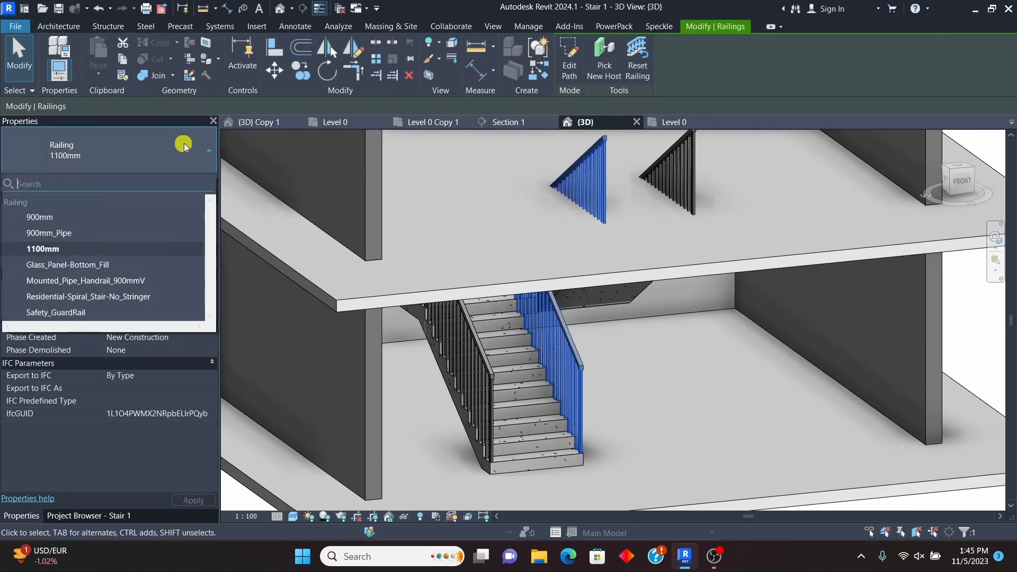
left_click(78, 265)
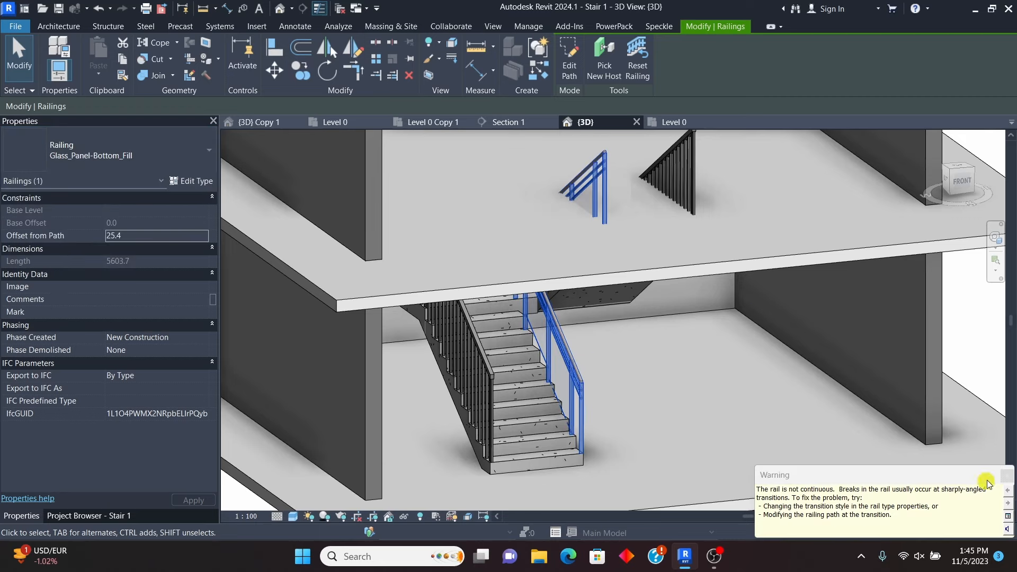
left_click(1006, 476)
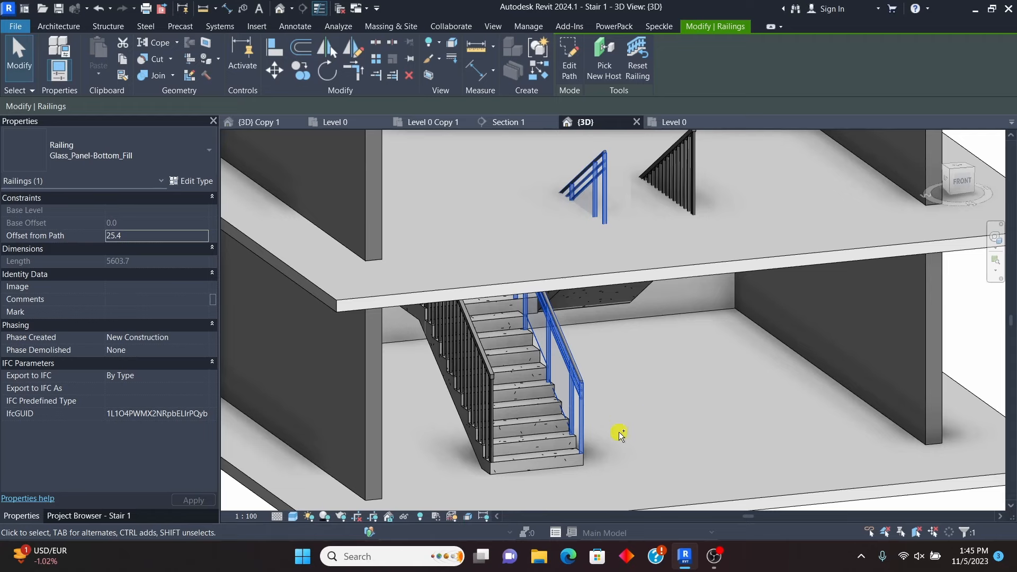
Step: Delete both the inner and outer railings from the stair
left_click(488, 358, "ctrl")
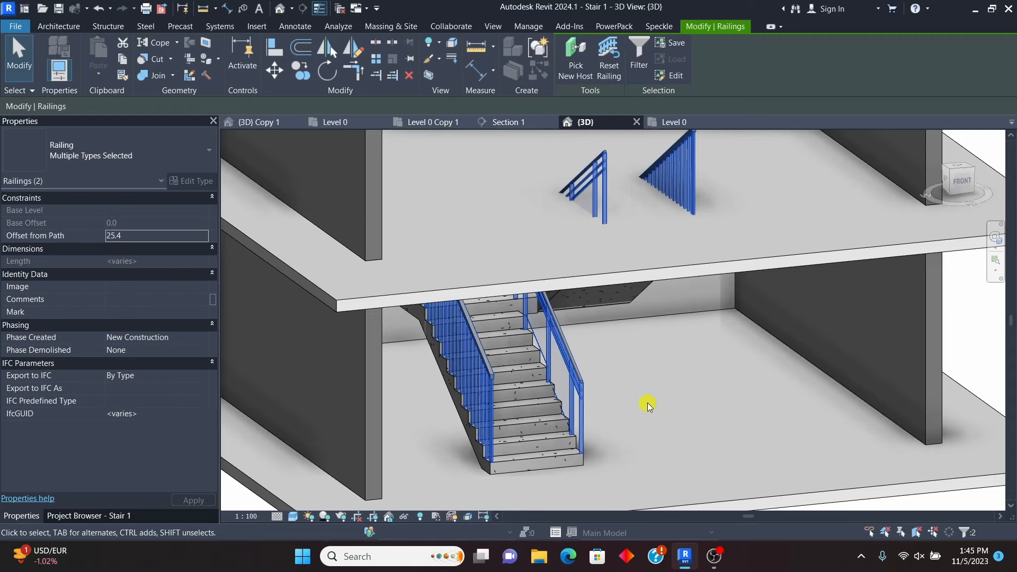
key("Delete")
scroll(609, 402, "down", 4)
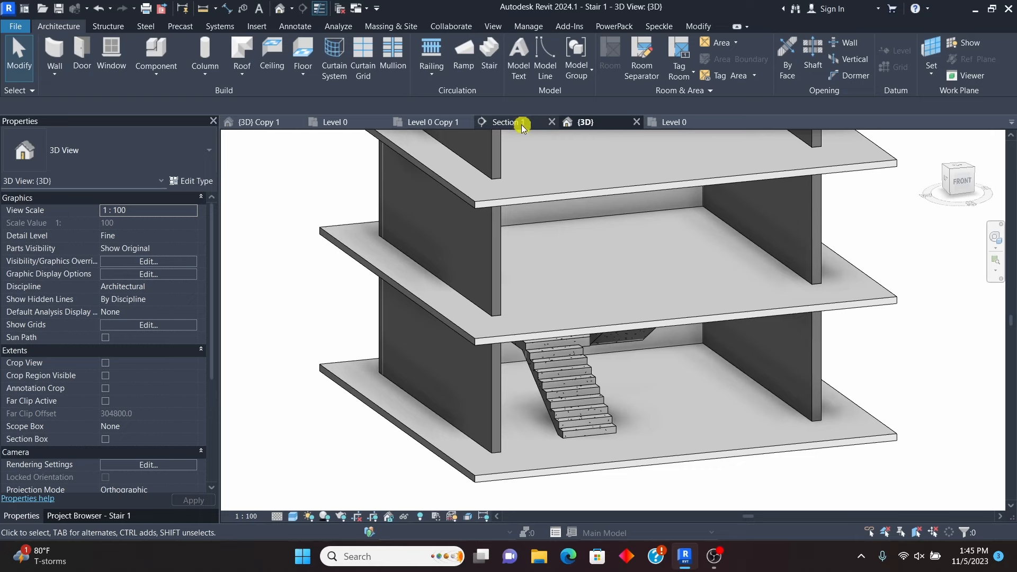
Step: Select the whole stair in the Level 0 plan and nudge it straight up towards the back wall
left_click(669, 122)
scroll(560, 317, "up", 2)
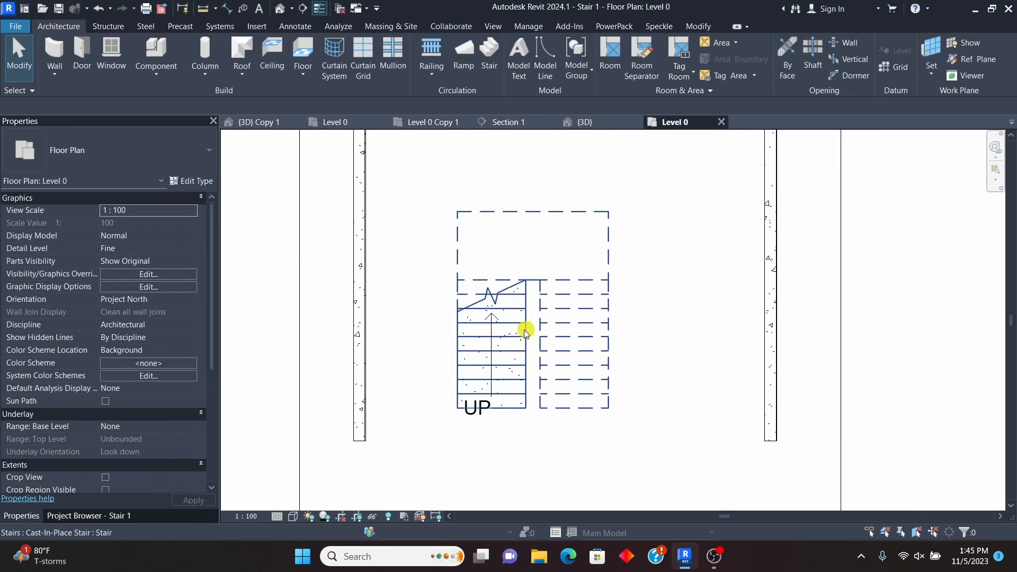
scroll(522, 331, "down", 2)
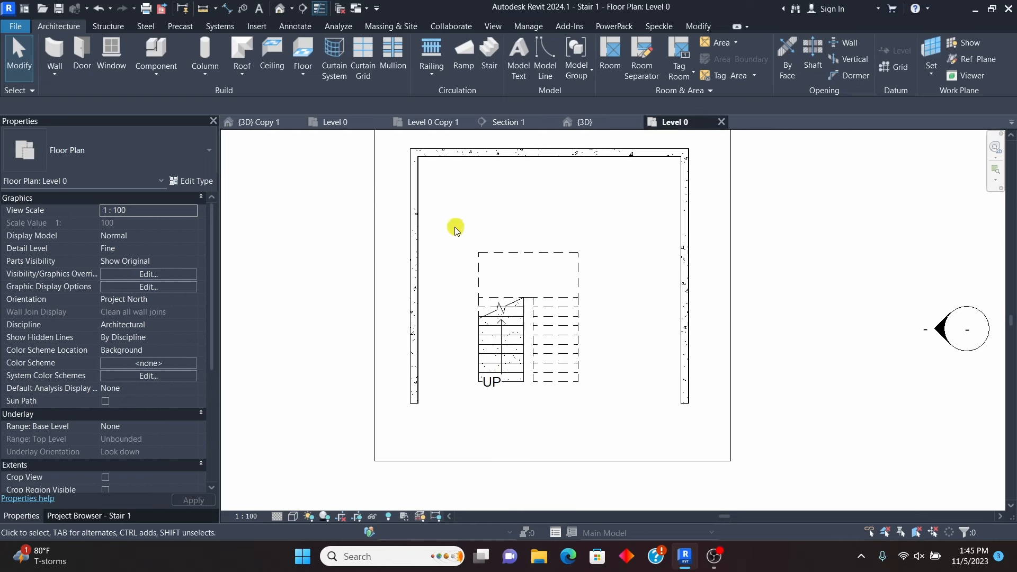
left_click_drag(495, 303, 595, 406)
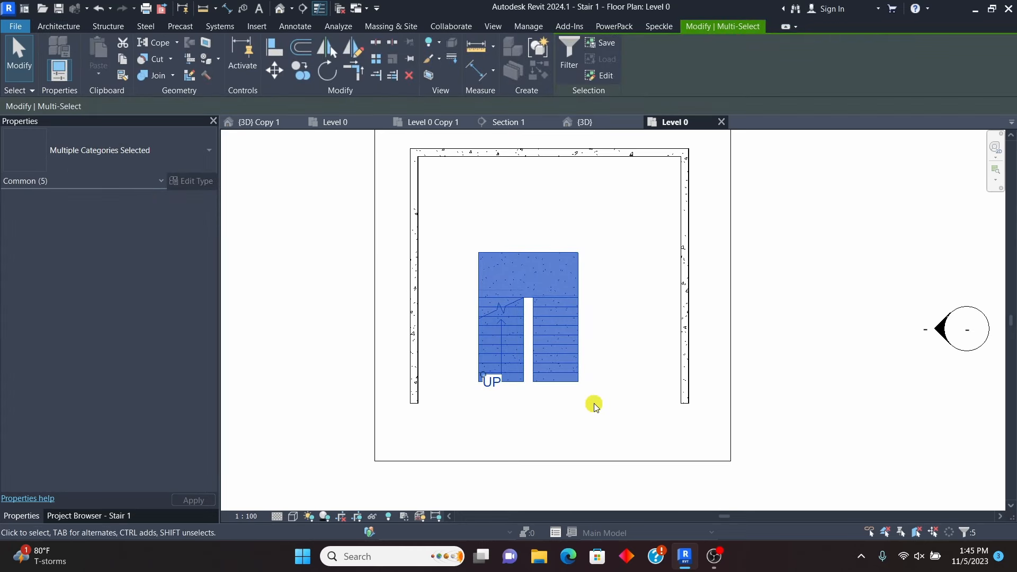
key("Up")
key("Up")
key("Up")
key("Up")
key("Up")
key("Up")
key("Up")
key("Up")
key("Up")
key("Up")
key("Up")
key("Up")
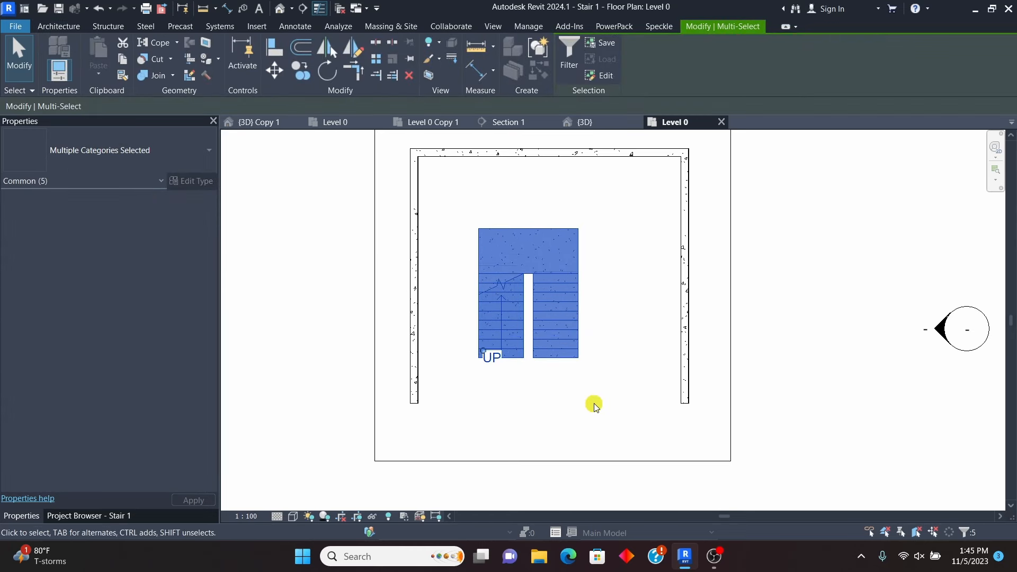
key("Up")
key("Up")
key("Up")
key("Up")
key("Up")
key("Up")
key("Up")
key("Up")
key("Up")
key("Up")
key("Up")
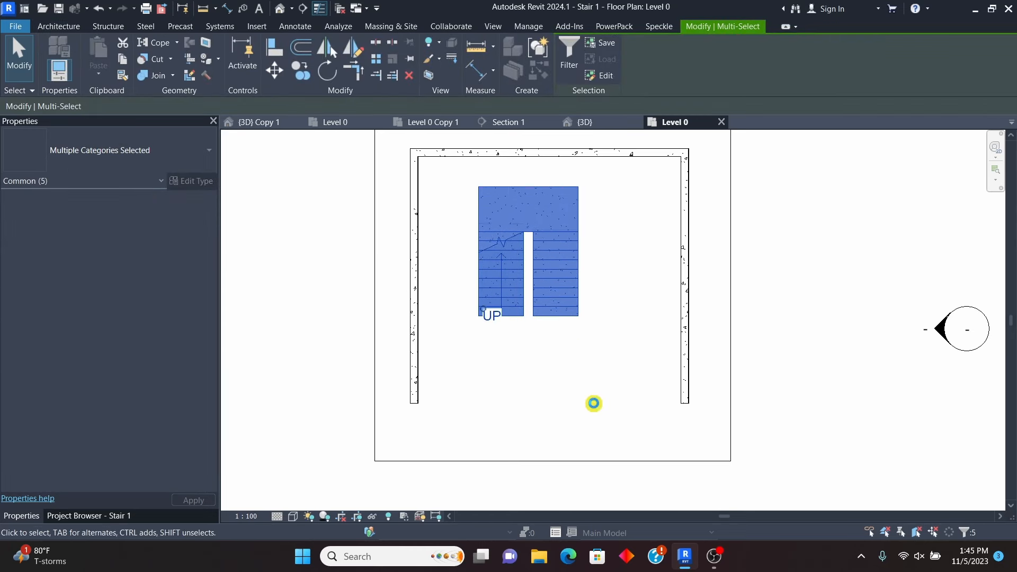
Step: Nudge the selected stair sideways until it sits roughly midway between the two side walls, and deselect it
key("Right")
key("Right")
key("Right")
key("Right")
key("Right")
key("Right")
key("Right")
key("Right")
key("Right")
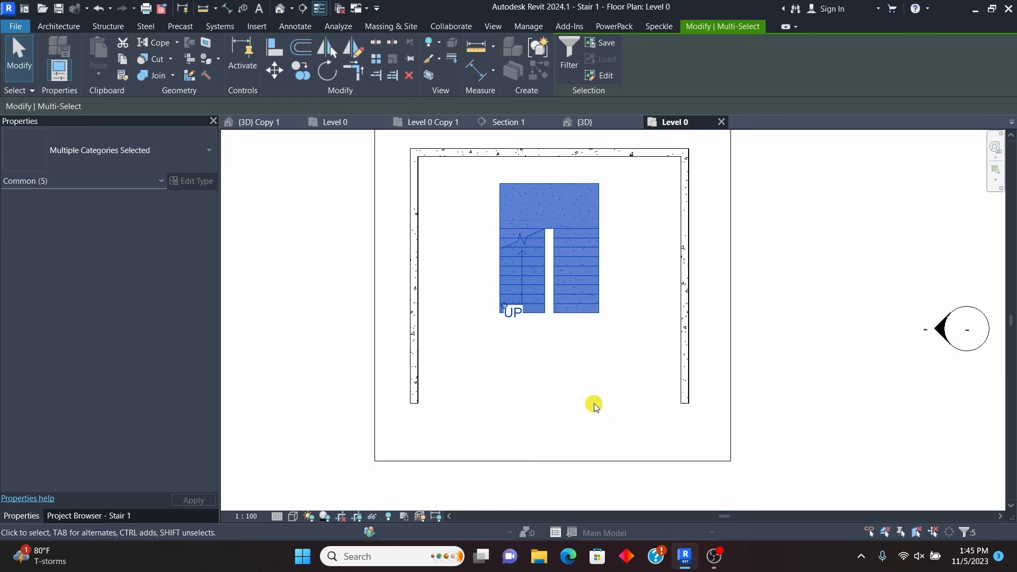
left_click(604, 409)
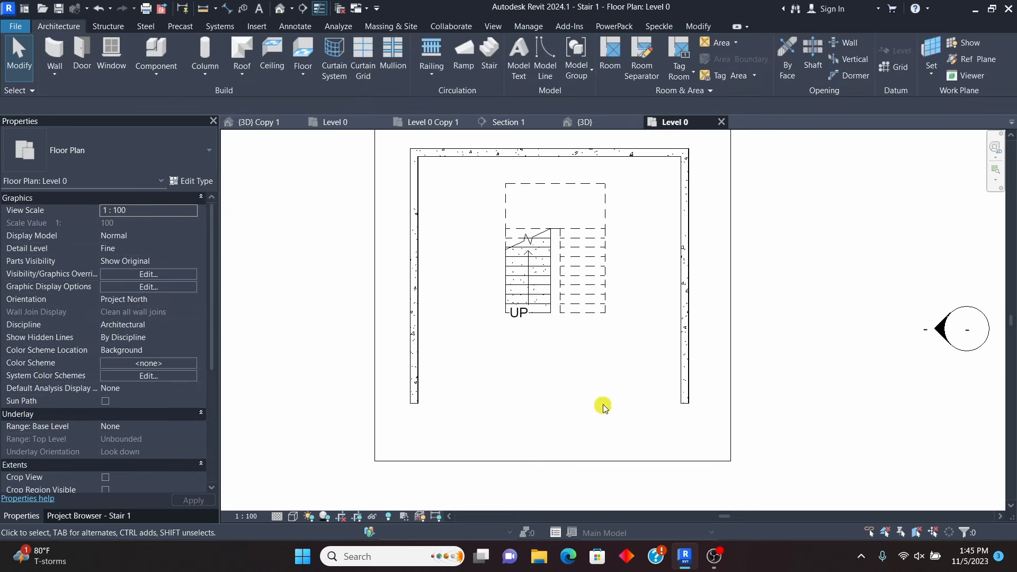
Step: Align the stair landing's back edge with the inner face of the back wall in the Level 0 plan
key("a")
key("l")
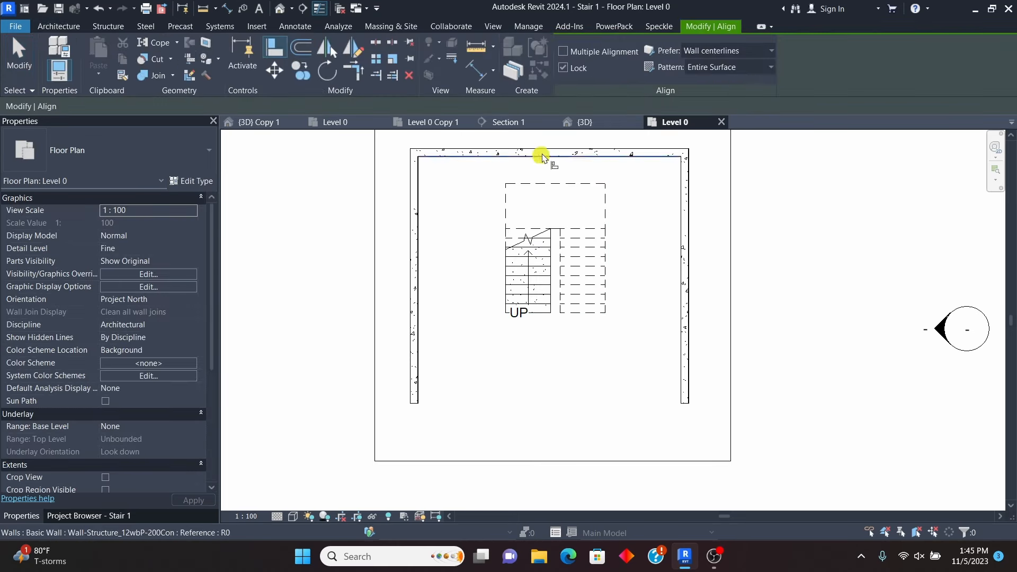
scroll(558, 169, "up", 2)
left_click(572, 166)
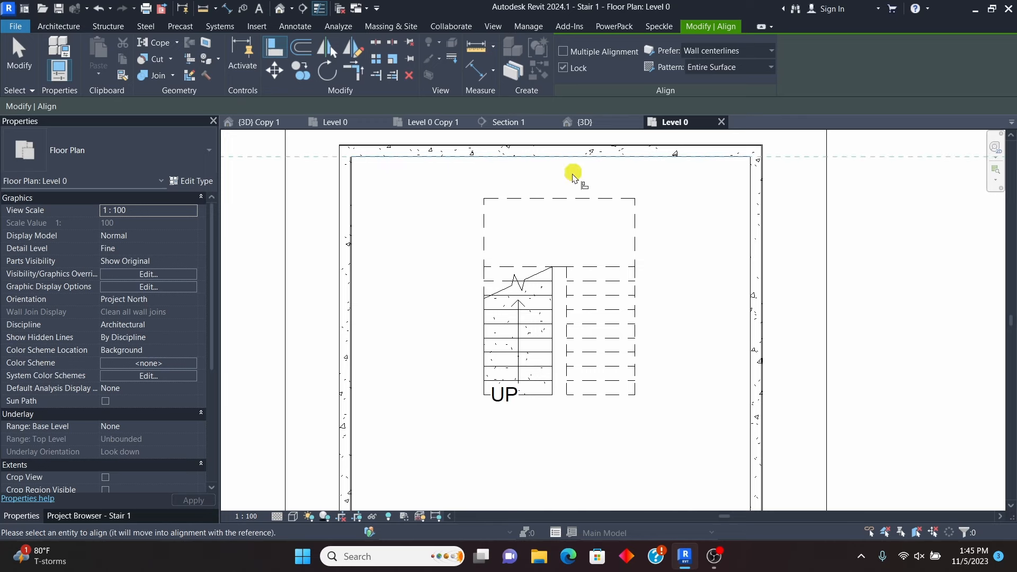
left_click(566, 199)
scroll(546, 218, "down", 2)
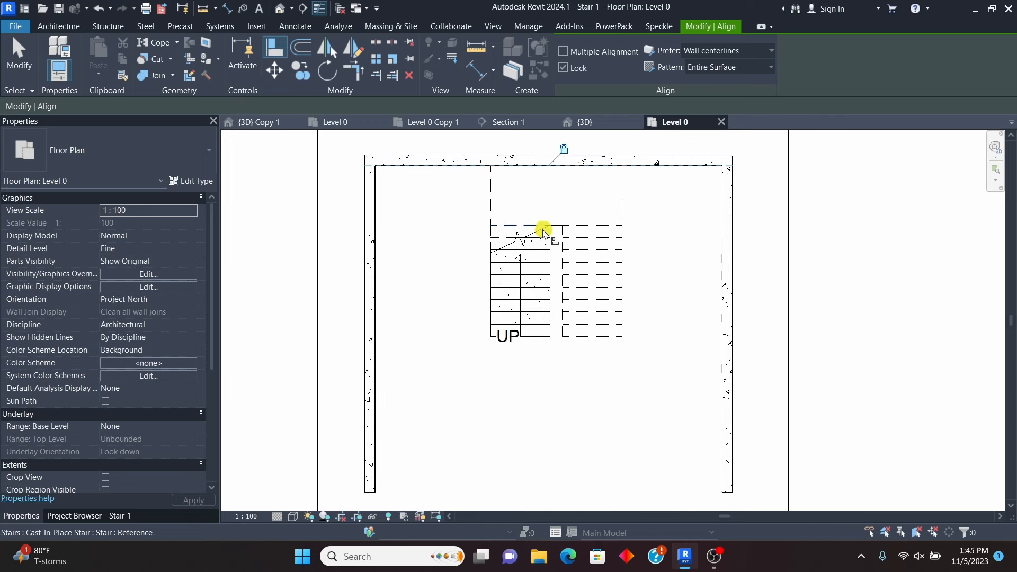
Step: Examine the aligned stair beneath the Level 1 slab in the {3D} view and its position in the Level 0 plan
left_click(594, 123)
mouse_move(684, 387)
middle_mouse_down("shift")
mouse_move(675, 348)
mouse_move(686, 325)
mouse_move(688, 365)
mouse_move(668, 320)
mouse_move(676, 327)
mouse_move(672, 288)
mouse_move(681, 302)
mouse_move(678, 381)
middle_mouse_up("shift")
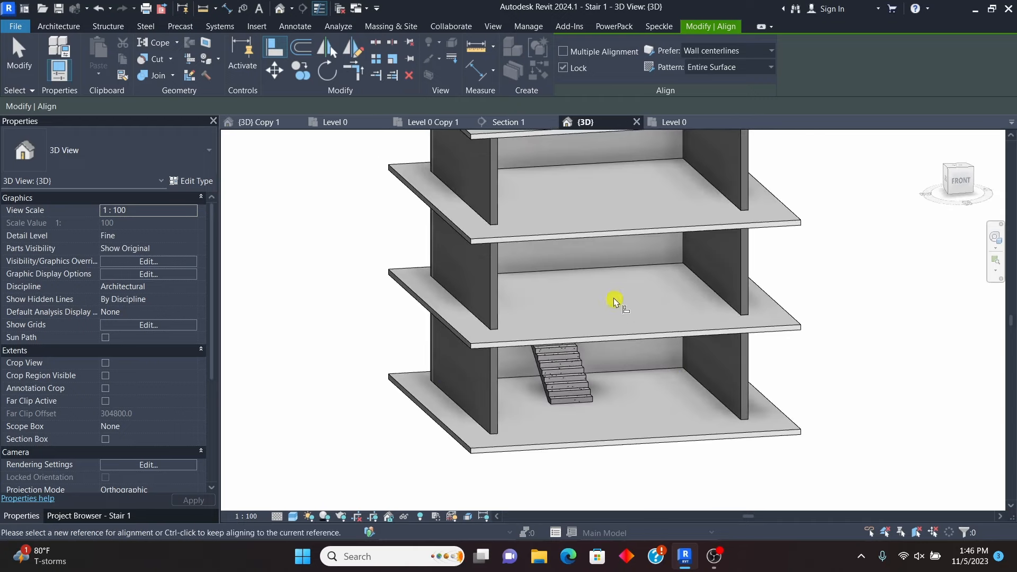
scroll(600, 365, "up", 3)
scroll(576, 394, "up", 2)
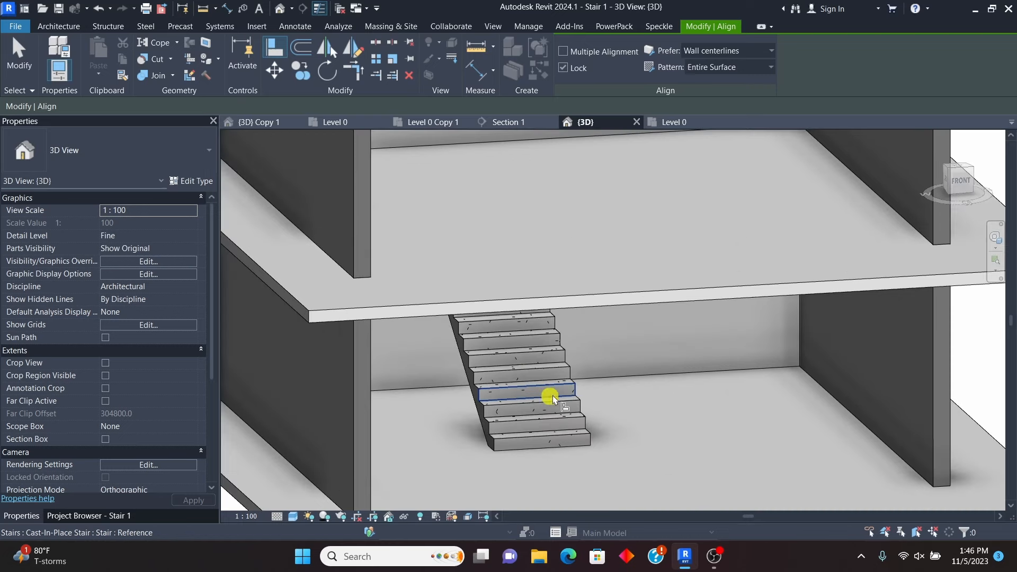
scroll(509, 431, "down", 3)
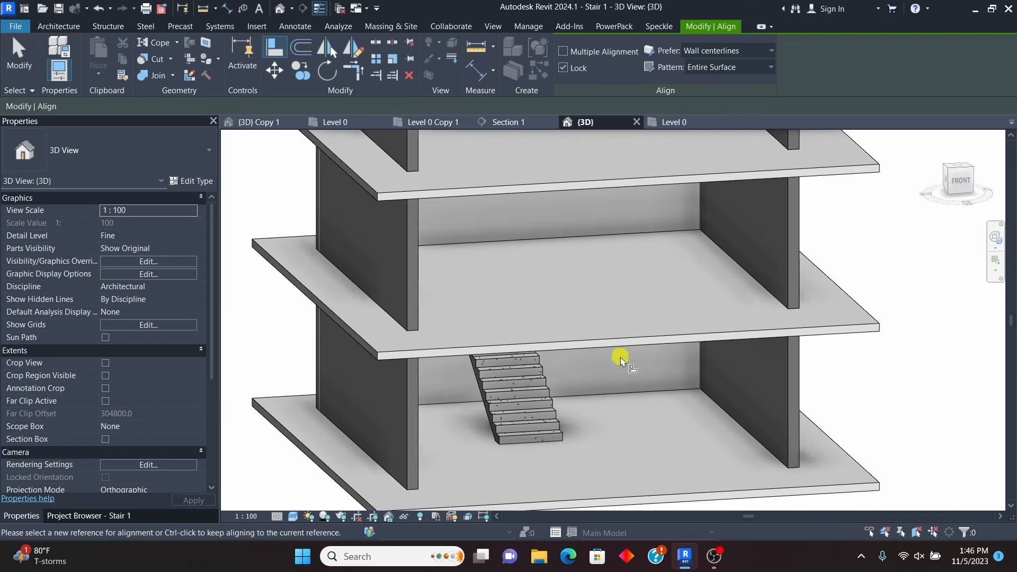
scroll(572, 283, "down", 3)
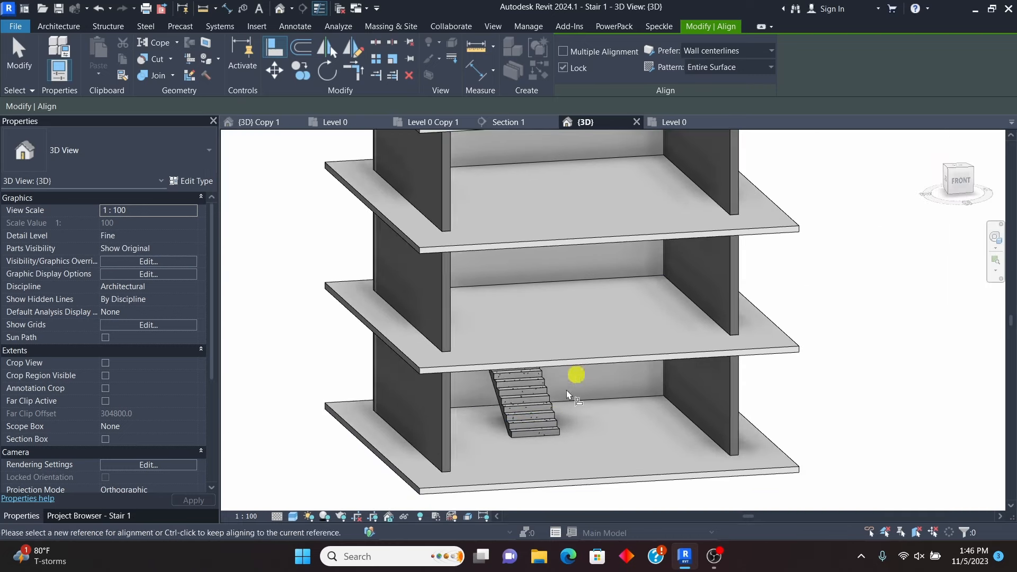
left_click(673, 122)
scroll(532, 380, "down", 5)
scroll(558, 324, "up", 2)
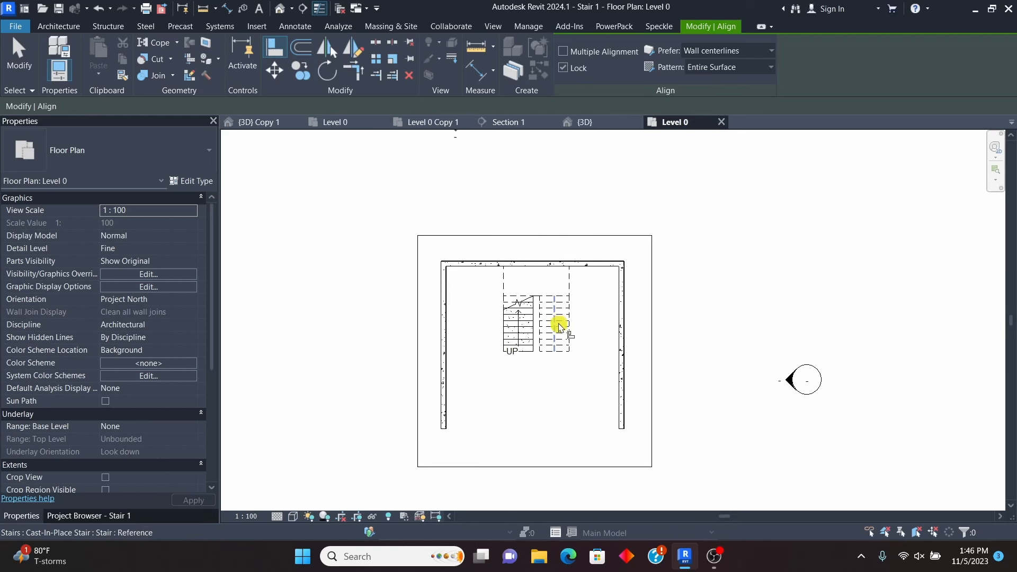
scroll(558, 304, "down", 1)
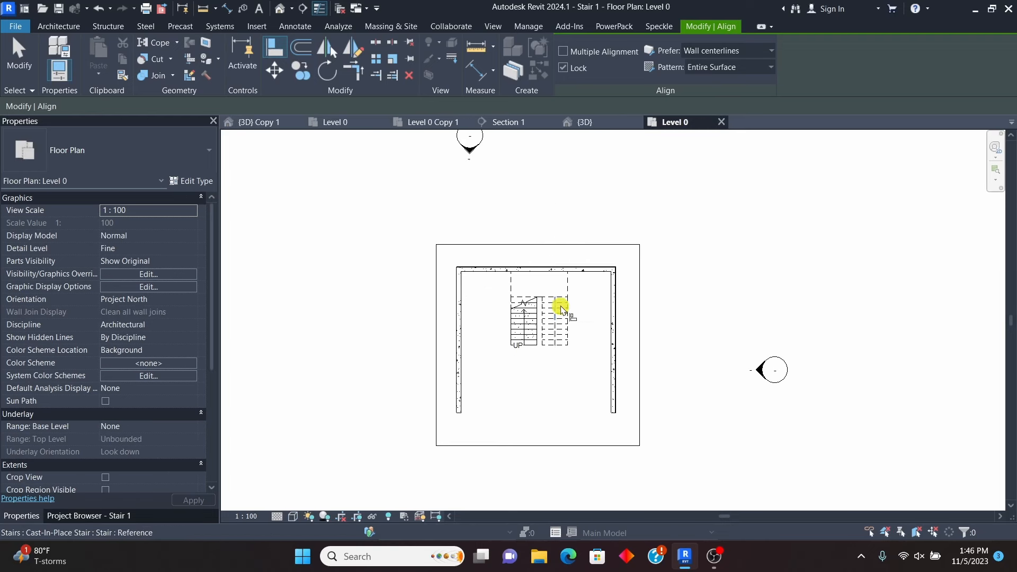
Step: Close the Stair 2 project's Section 1, Level 0 Copy 1 and Level 0 views
left_click(509, 122)
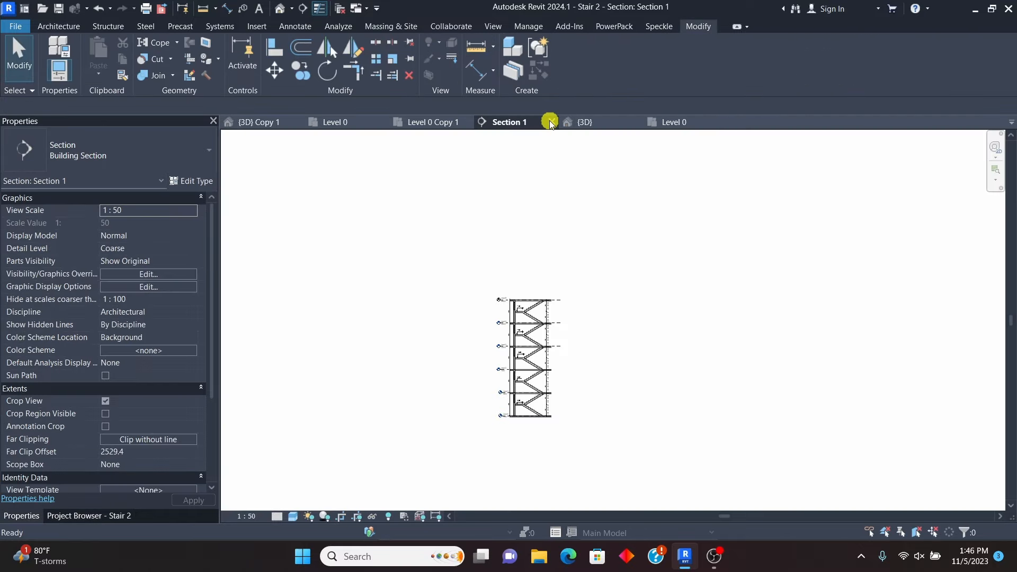
left_click(552, 121)
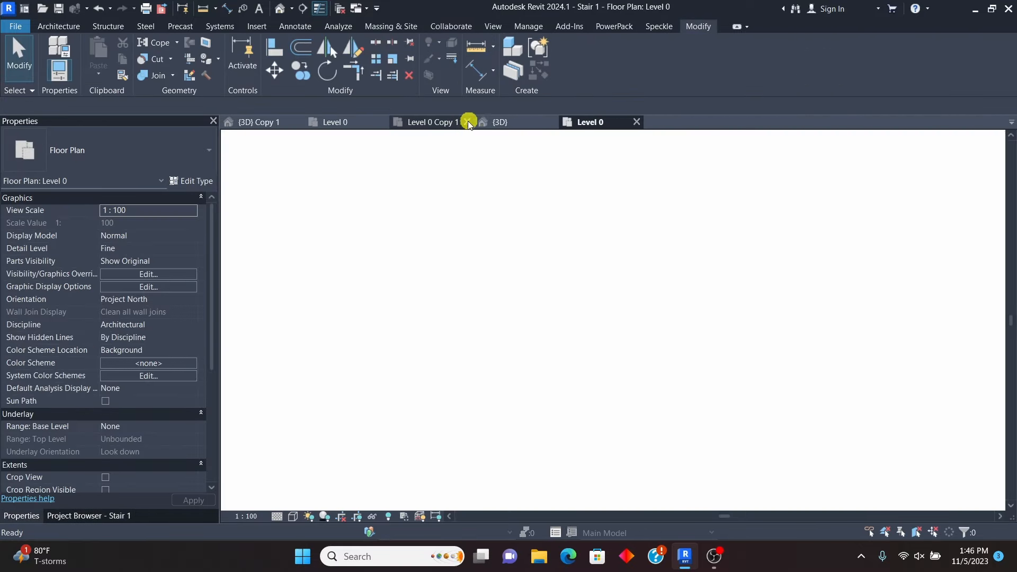
left_click(469, 122)
left_click(367, 123)
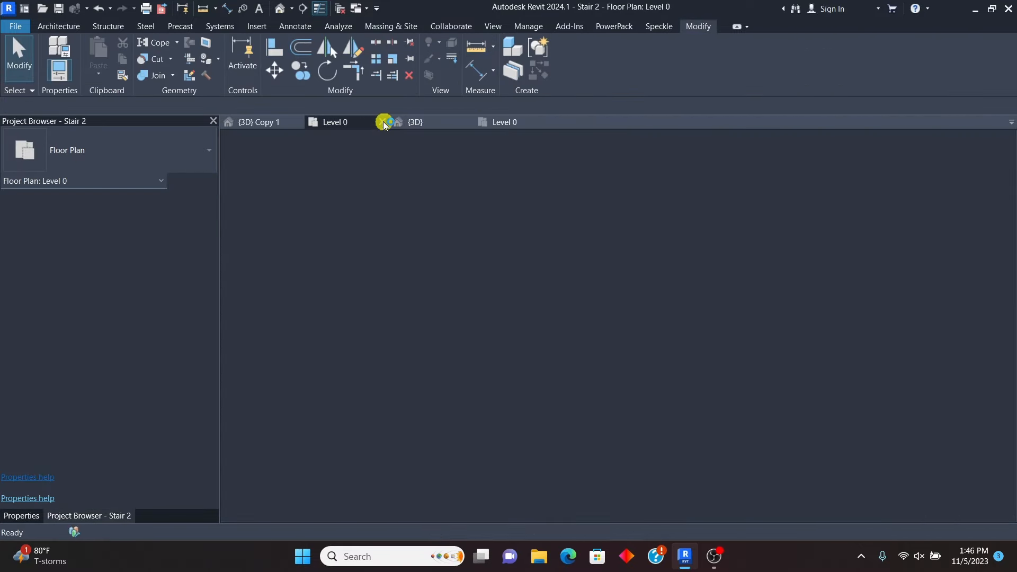
left_click(383, 122)
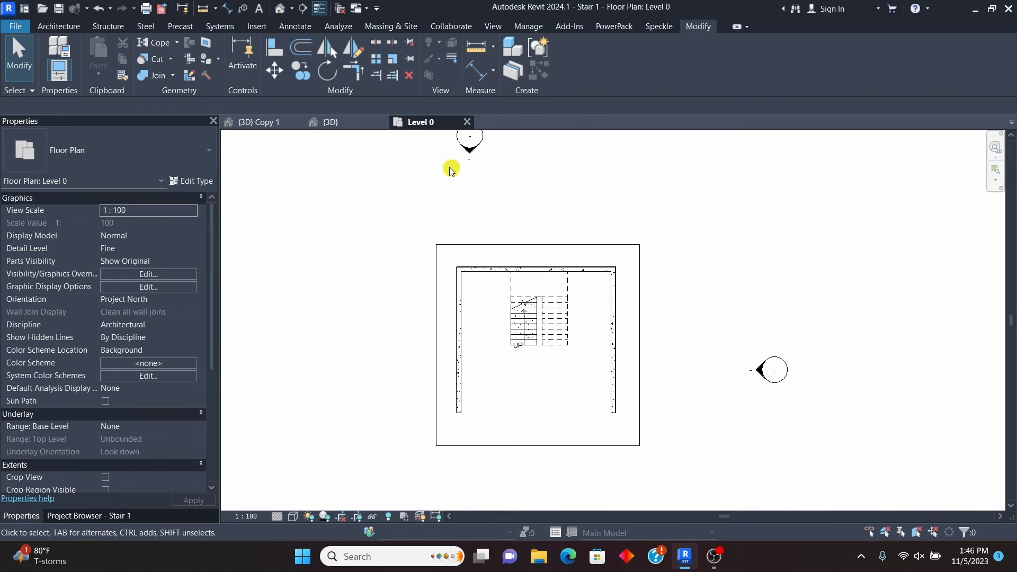
left_click(346, 124)
left_click(445, 123)
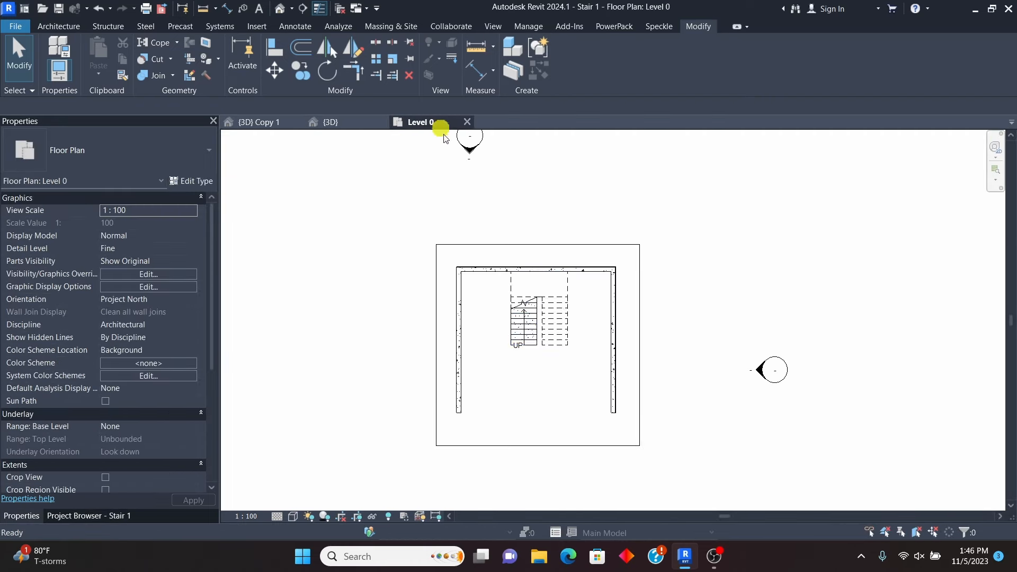
scroll(529, 325, "up", 4)
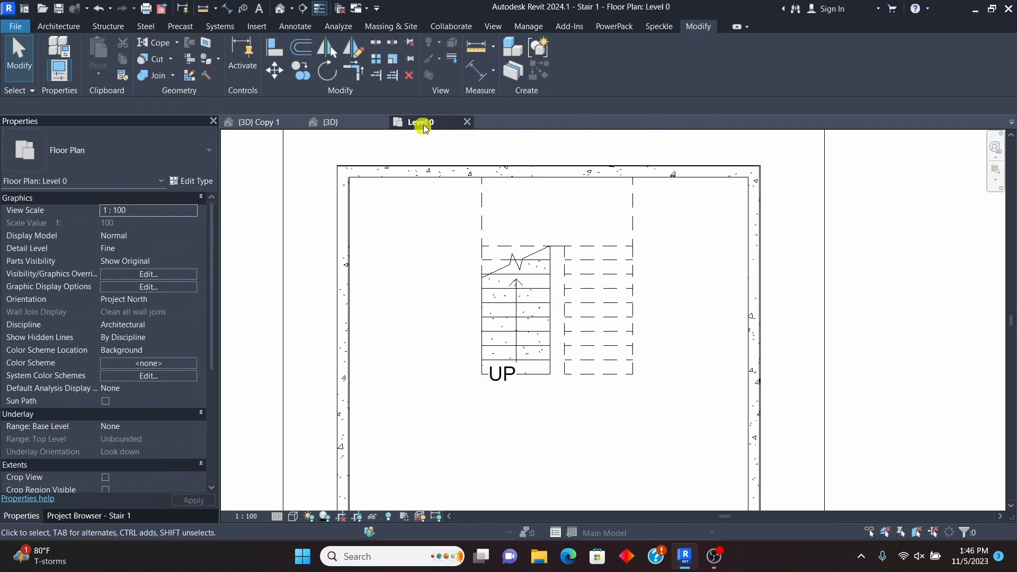
left_click(344, 124)
scroll(556, 381, "up", 3)
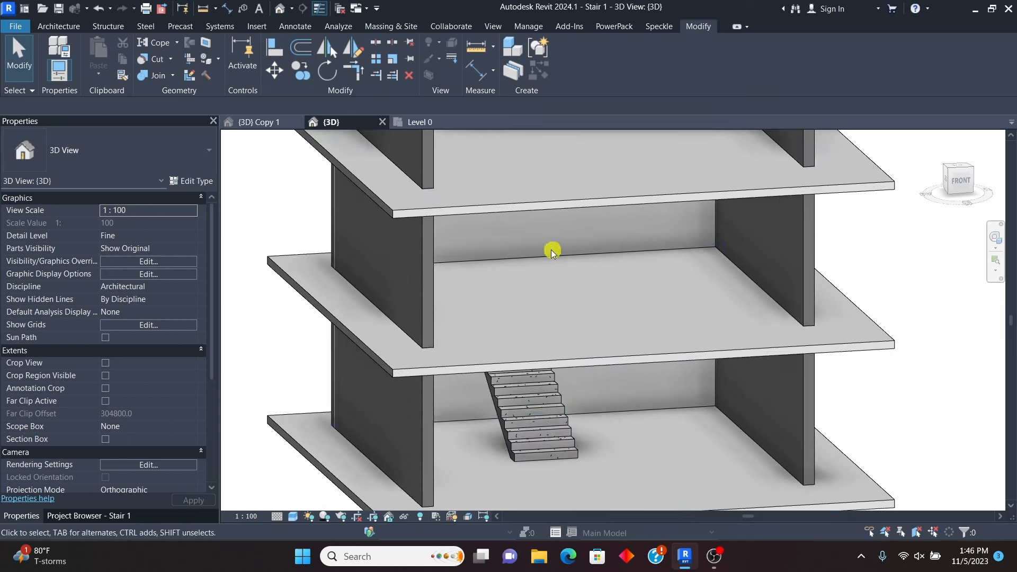
scroll(577, 321, "down", 3)
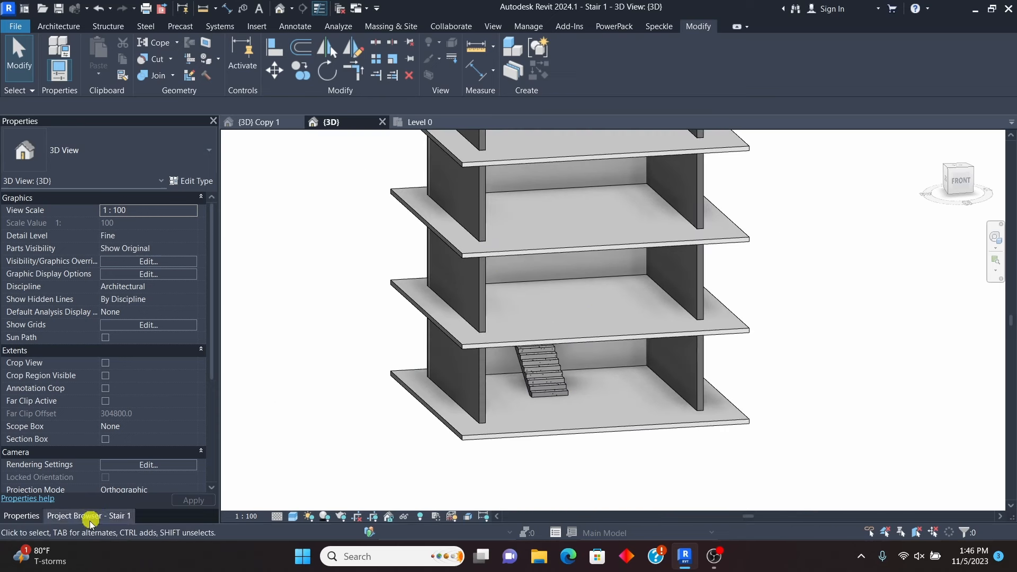
Step: Open the Level 1 floor plan of Stair 1 and set its visual style to Wireframe to reveal the stair beneath the slab
left_click(68, 516)
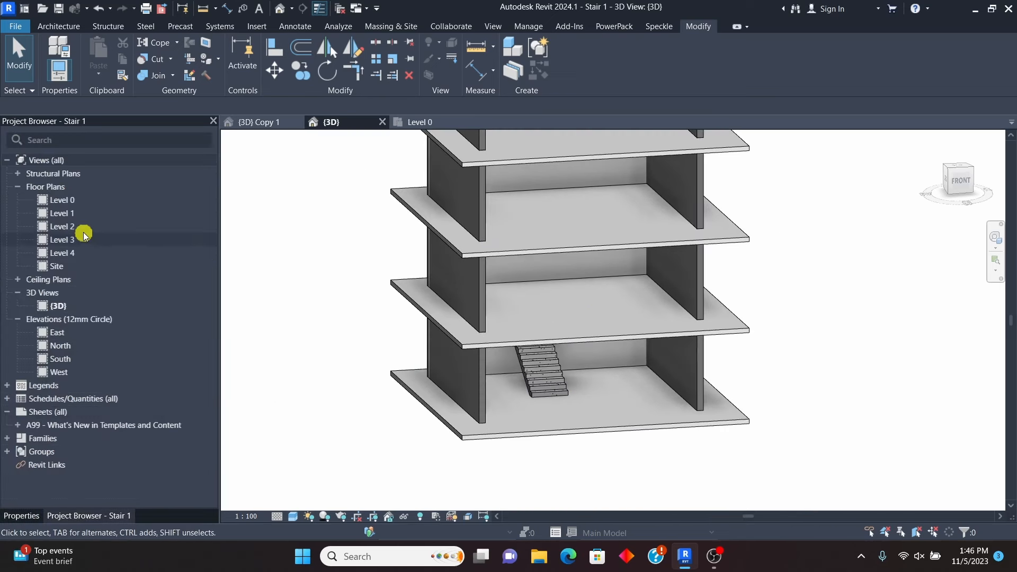
double_click(69, 213)
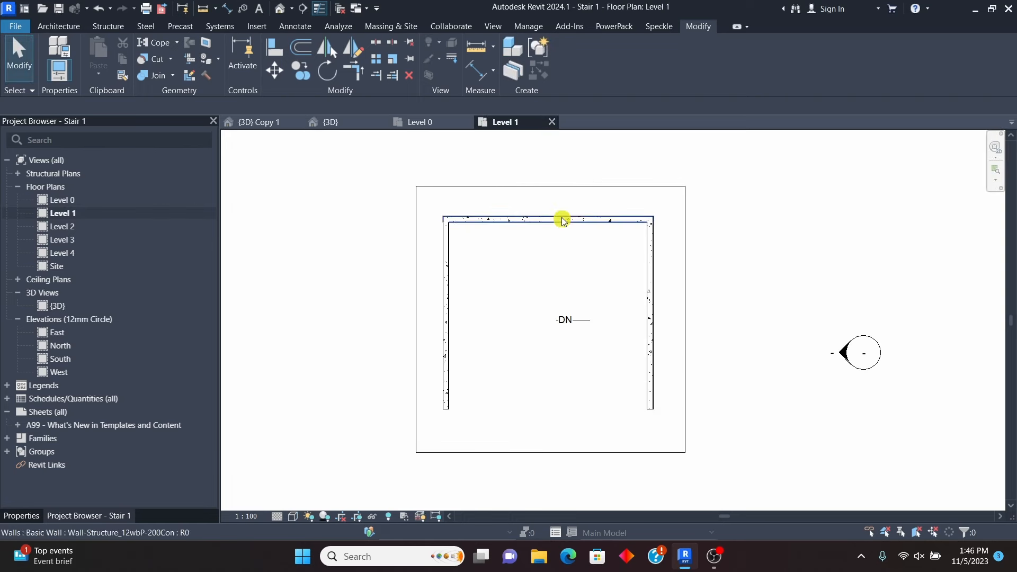
left_click(294, 520)
left_click(324, 436)
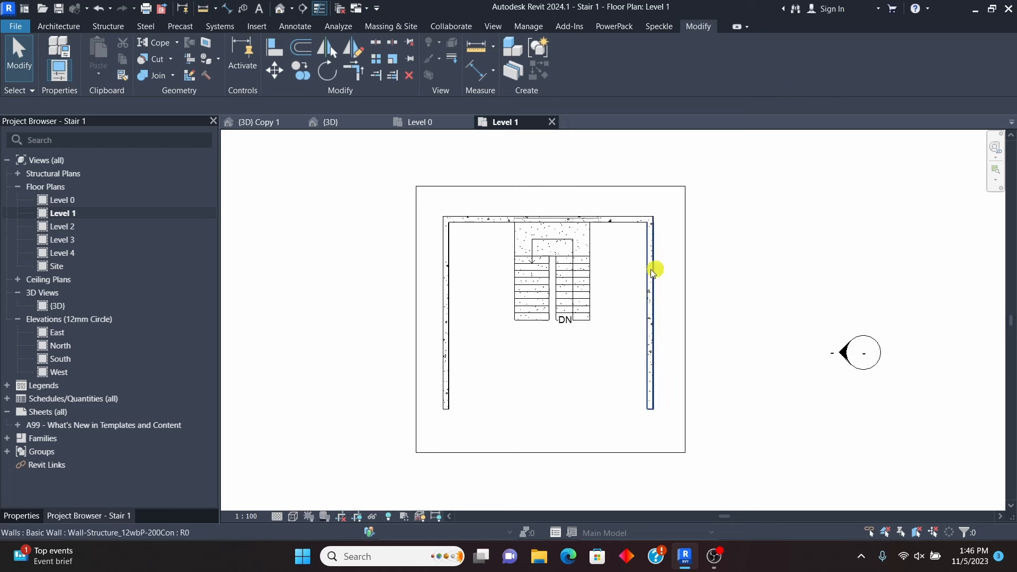
scroll(530, 255, "up", 3)
scroll(583, 276, "down", 2)
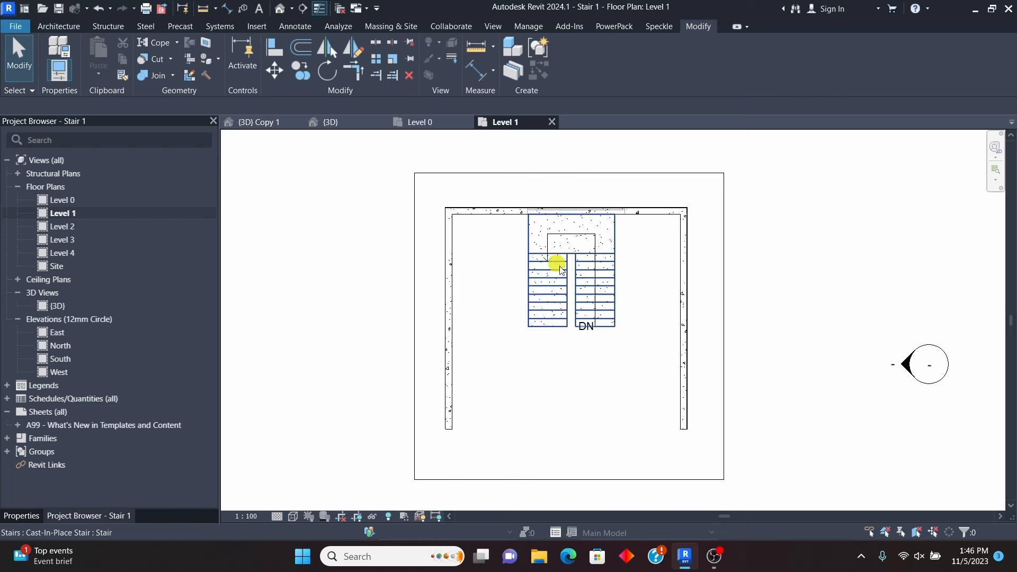
Step: Start a shaft opening in the Level 1 plan and sketch a rectangular boundary along the stair's outline, 3450 mm from back wall to run ends
left_click(60, 28)
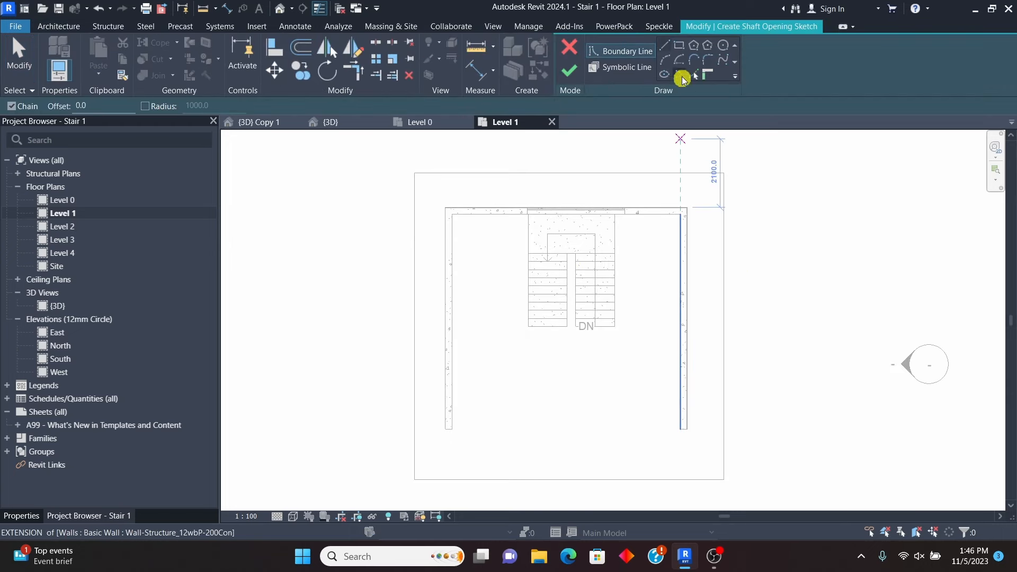
left_click(679, 45)
scroll(527, 214, "up", 5)
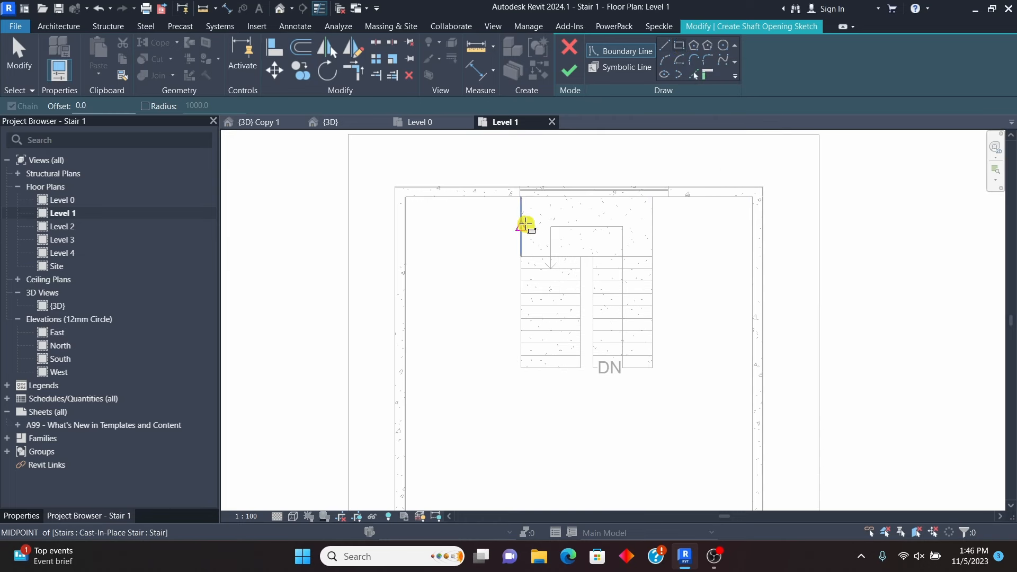
scroll(519, 183, "up", 2)
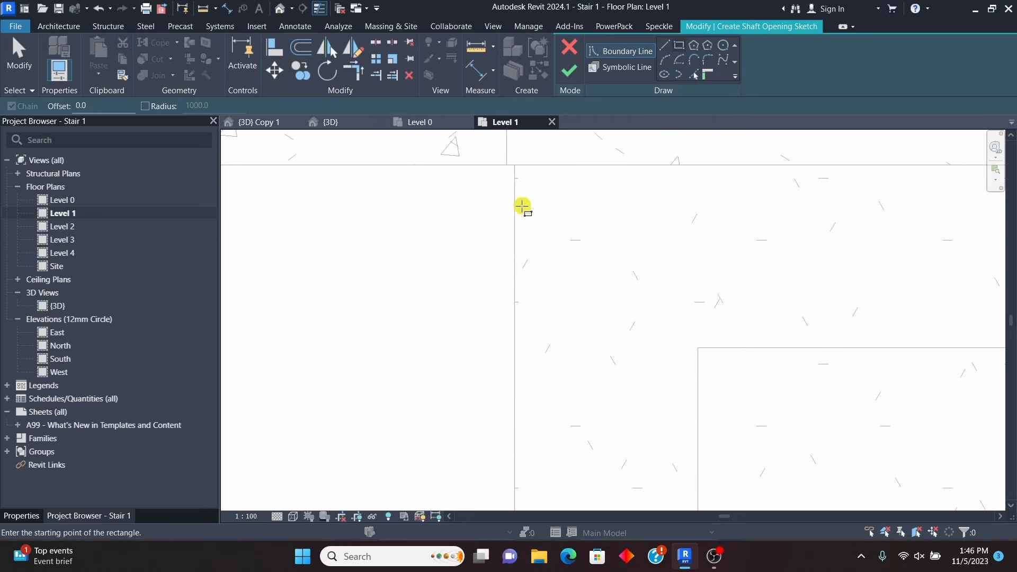
scroll(515, 164, "down", 4)
left_click(504, 171)
scroll(678, 390, "up", 4)
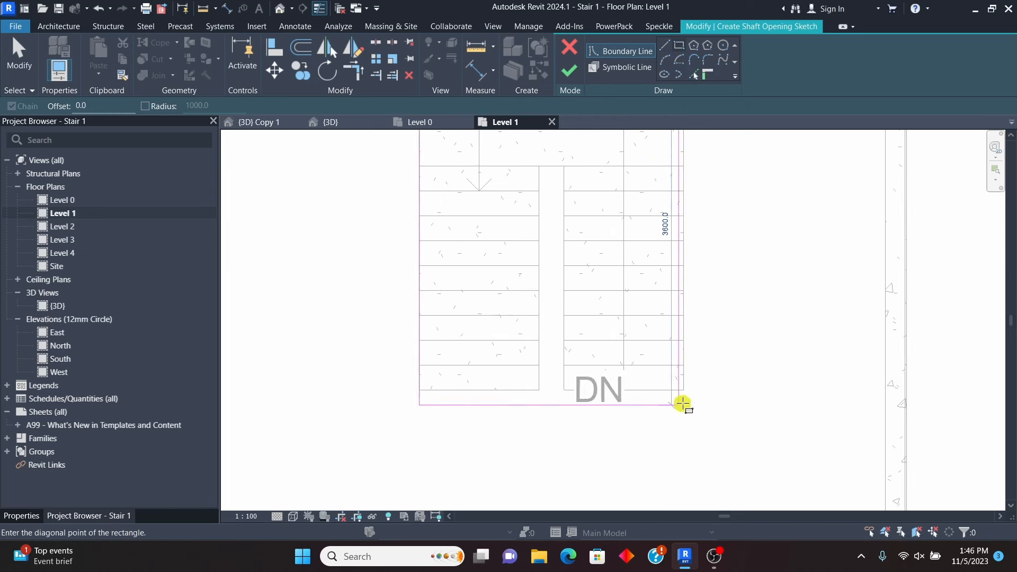
scroll(687, 389, "up", 2)
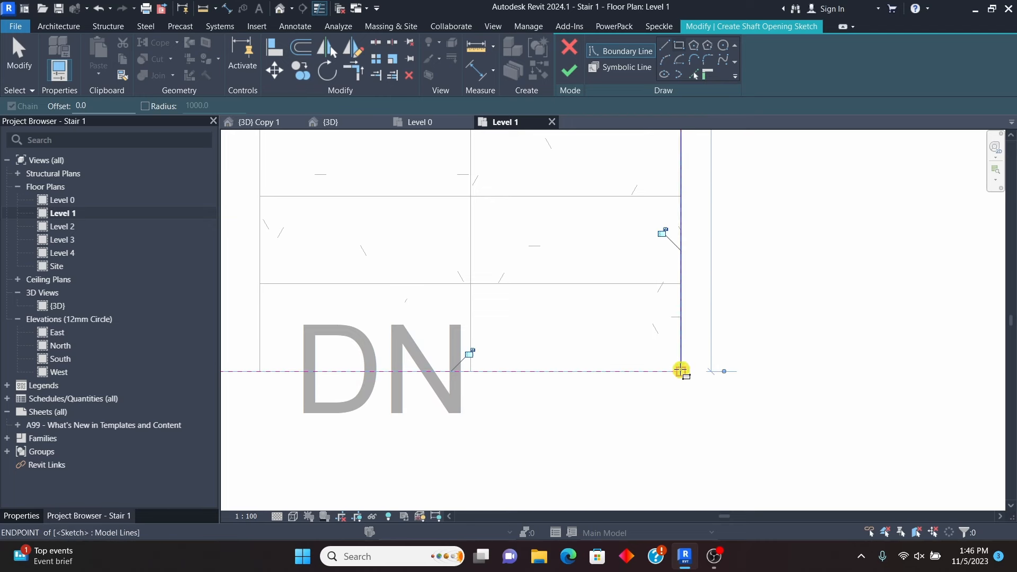
left_click(682, 371)
scroll(591, 387, "down", 5)
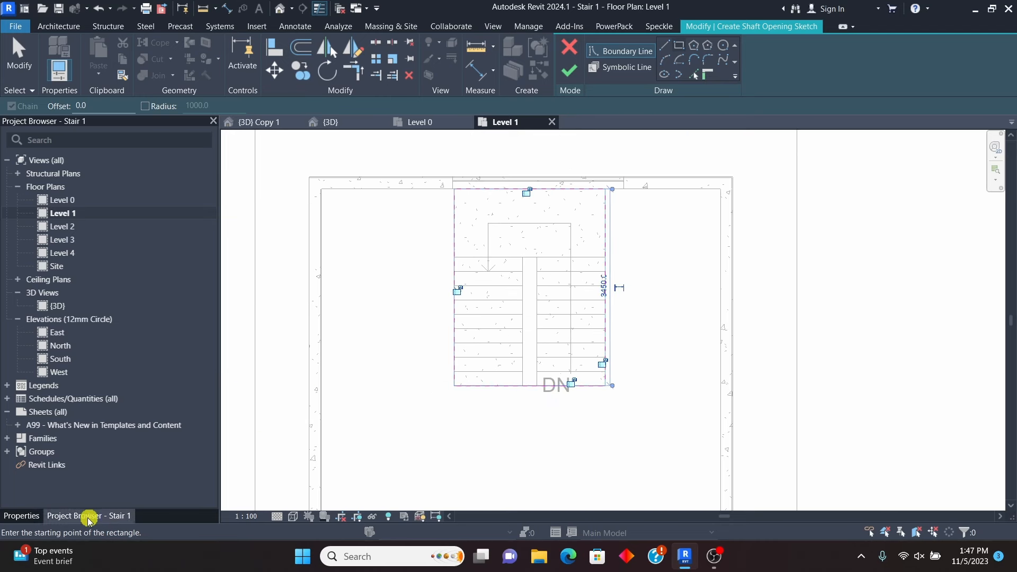
Step: Set the shaft opening's top constraint to Up to level: Level 4, finish the sketch and view the shaft in {3D}
left_click(22, 515)
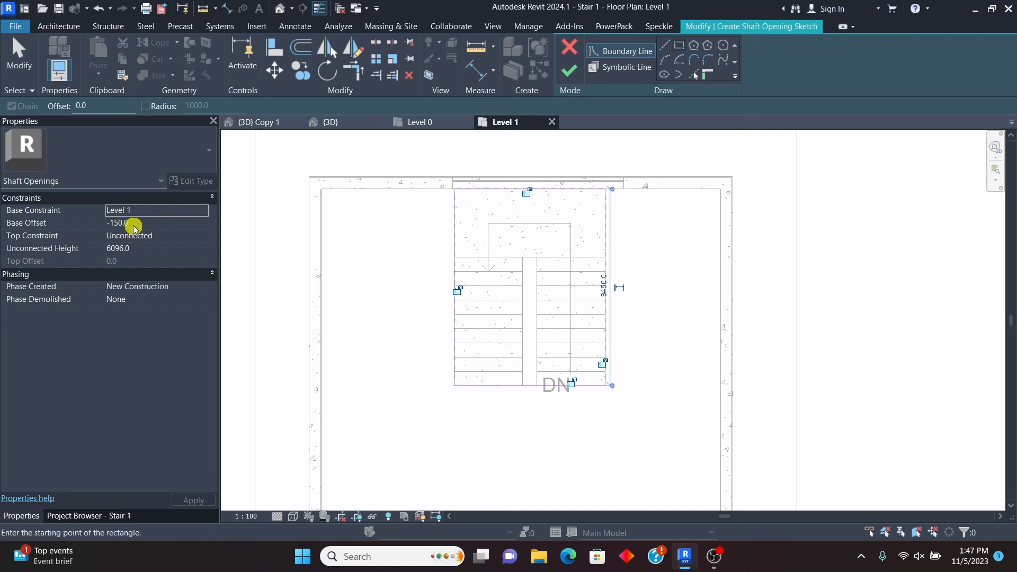
left_click(203, 237)
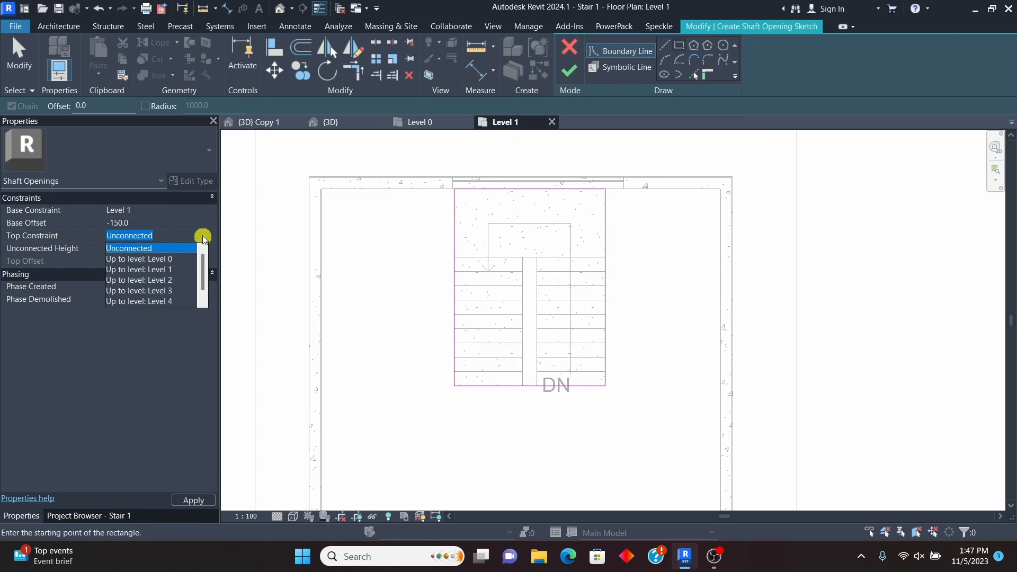
left_click(204, 303)
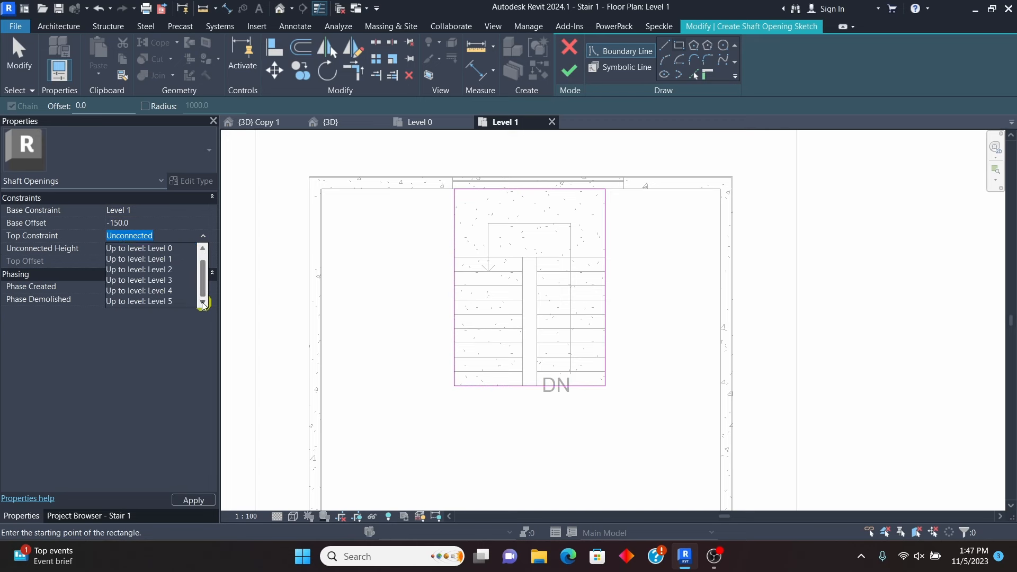
left_click(170, 291)
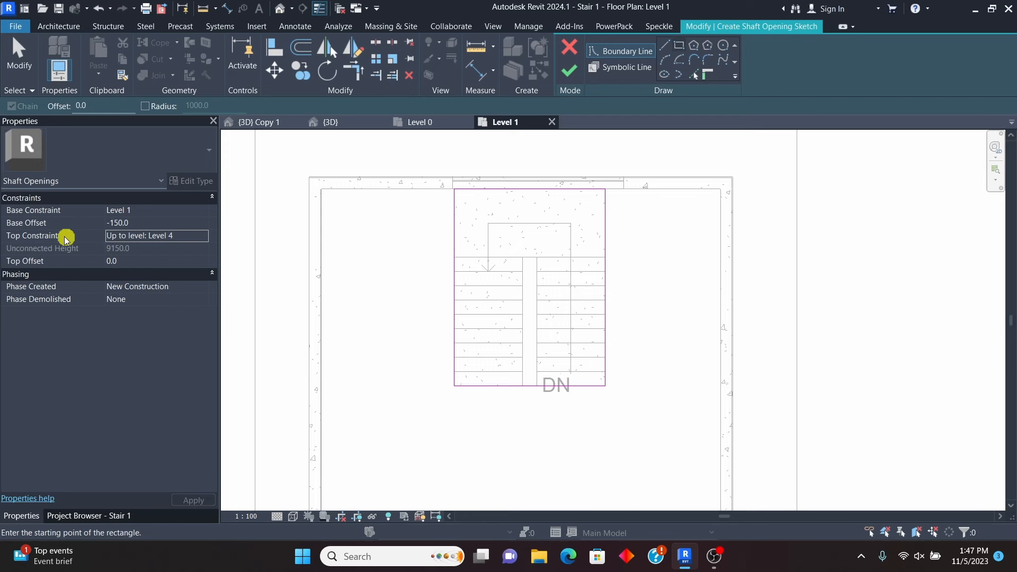
left_click(557, 80)
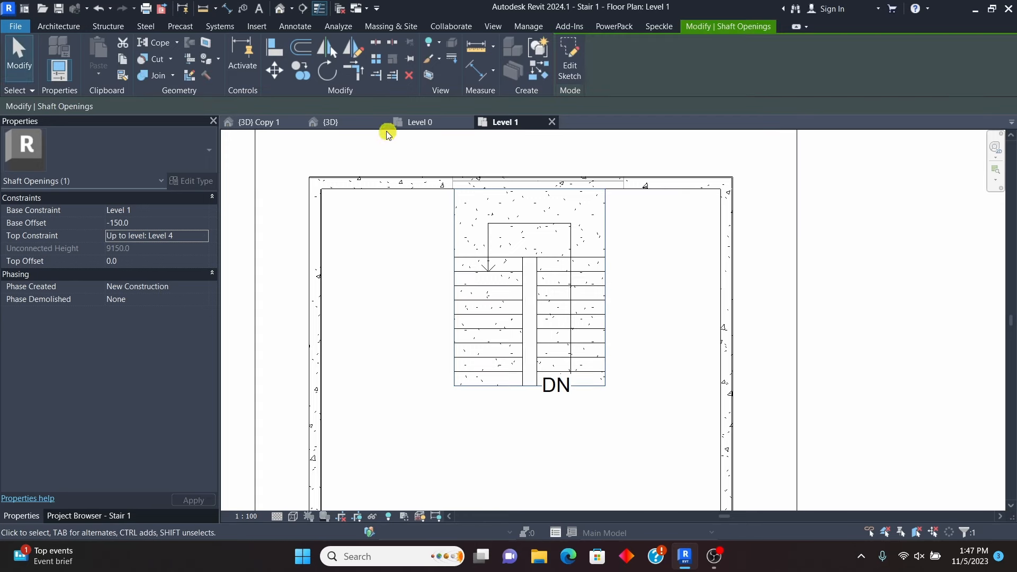
left_click(339, 123)
scroll(569, 458, "down", 4)
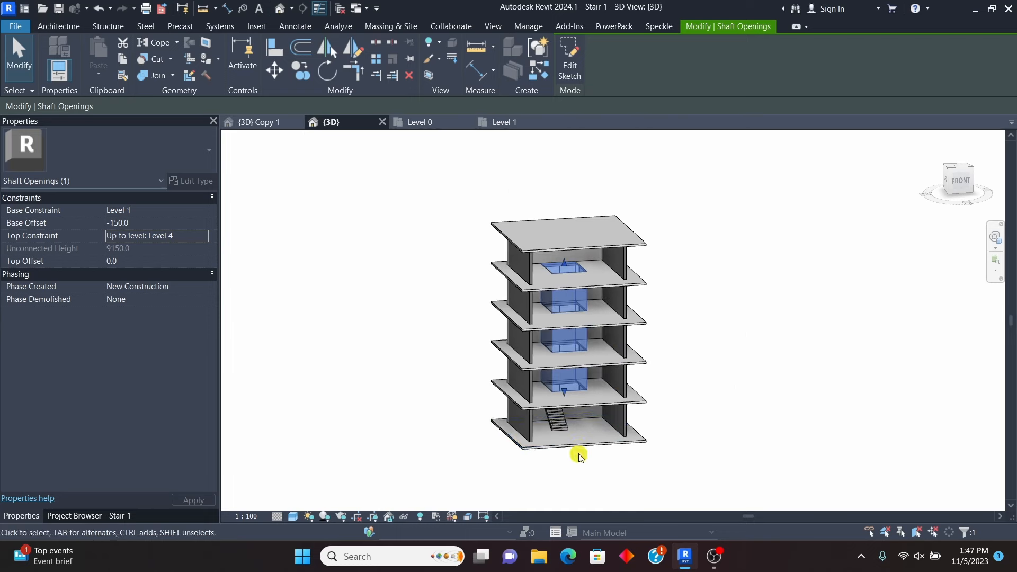
Step: Deselect the shaft opening and examine the slab cuts and the Level 0 stair in 3D
scroll(567, 419, "up", 2)
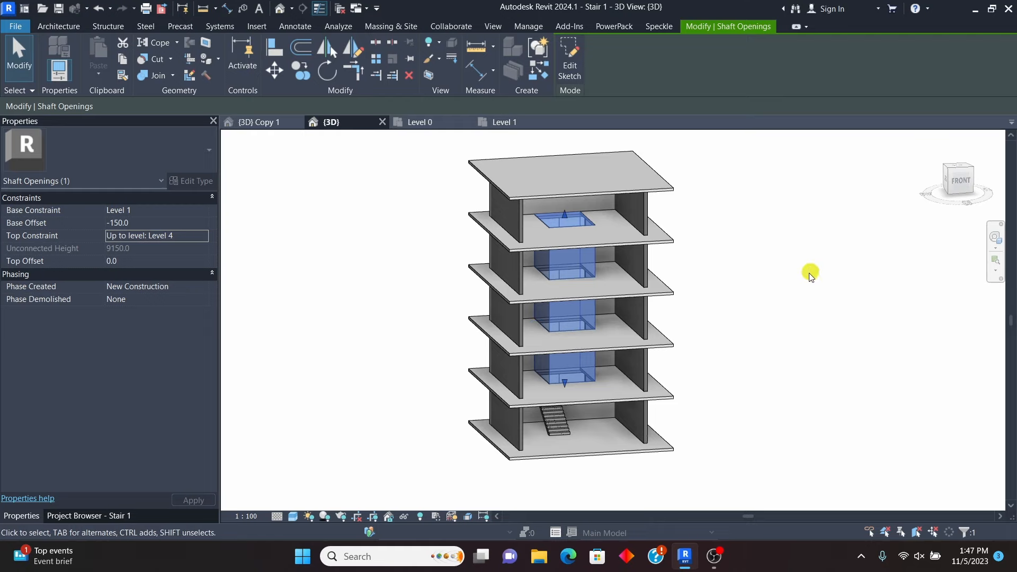
left_click(803, 249)
scroll(539, 430, "up", 1)
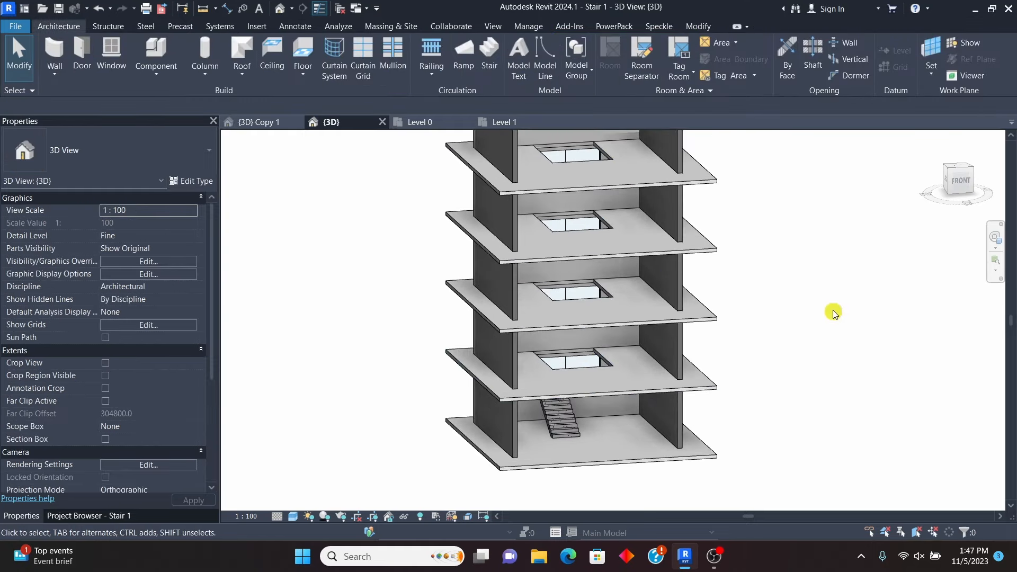
middle_click_drag(833, 312, 831, 256, "shift")
scroll(524, 419, "up", 4)
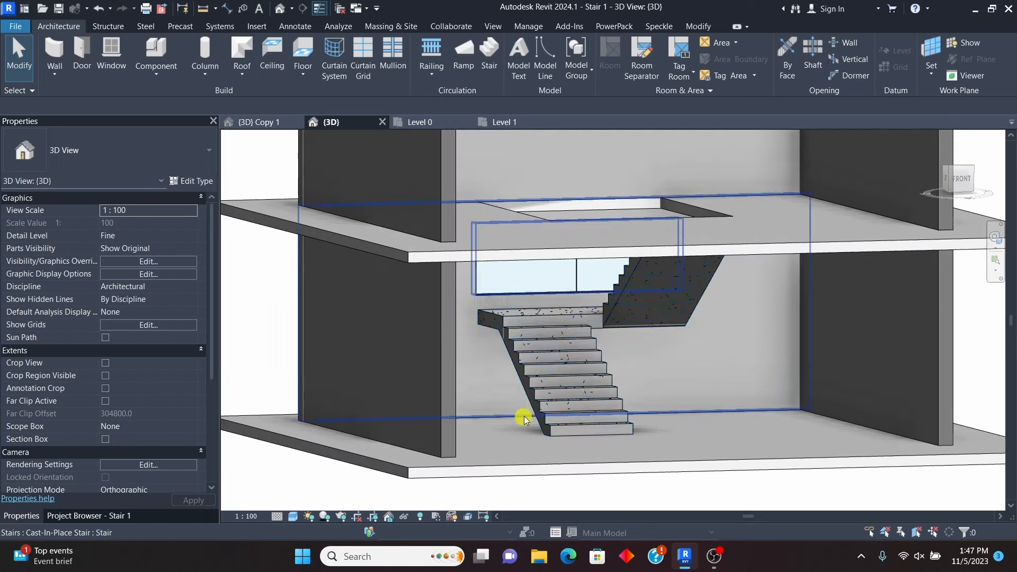
scroll(527, 419, "down", 4)
scroll(534, 418, "up", 2)
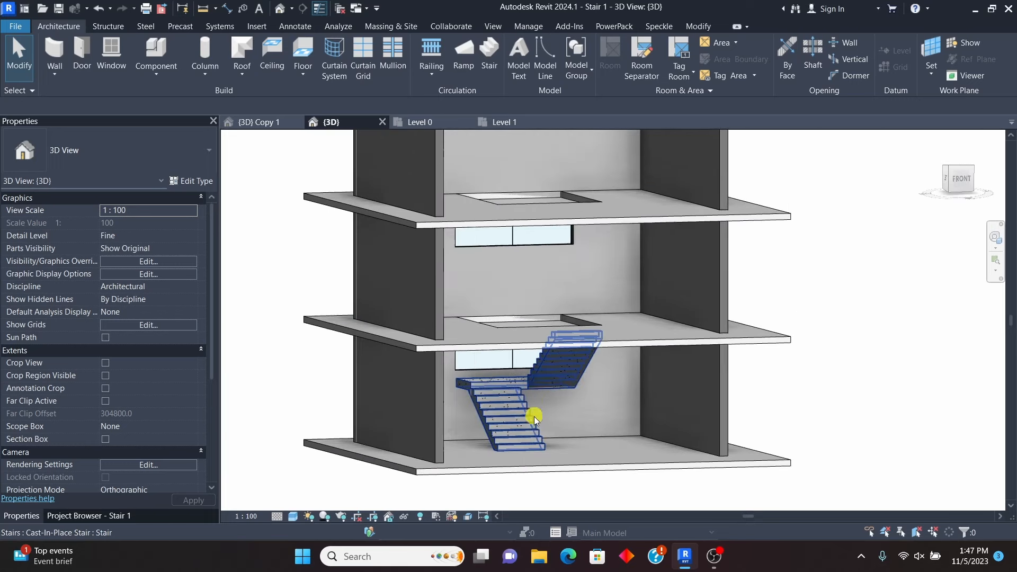
scroll(534, 419, "down", 3)
Step: In the Level 0 floor plan, draw a vertical building section through the stair's up run, from beyond the back wall to past the first riser
left_click(423, 123)
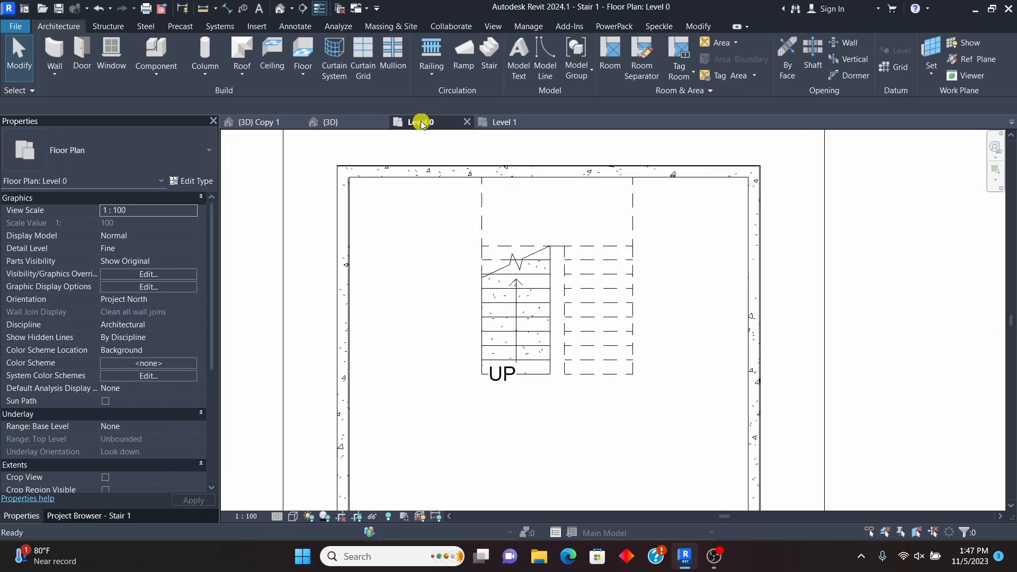
scroll(527, 291, "down", 3)
scroll(532, 256, "up", 3)
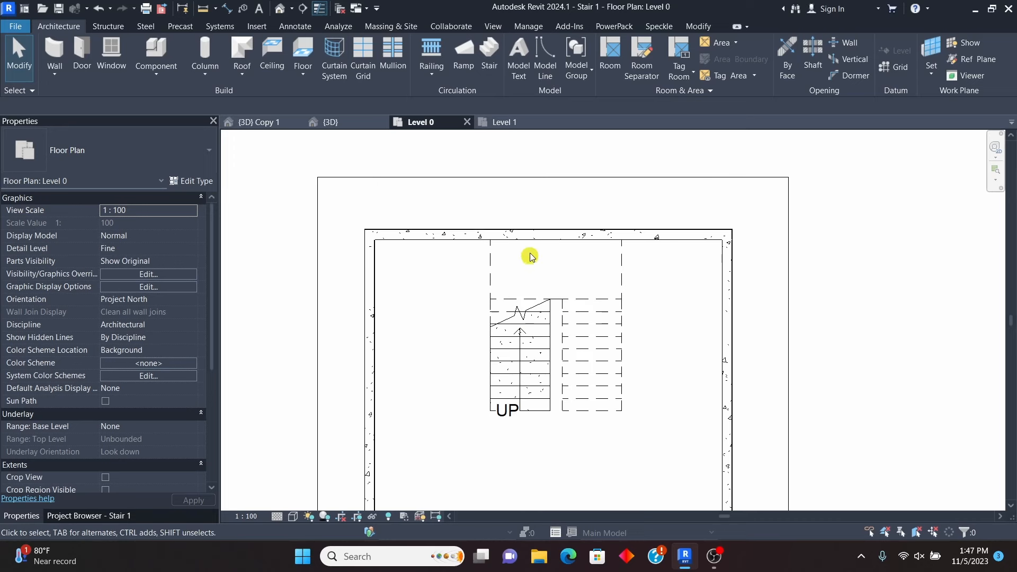
left_click(493, 26)
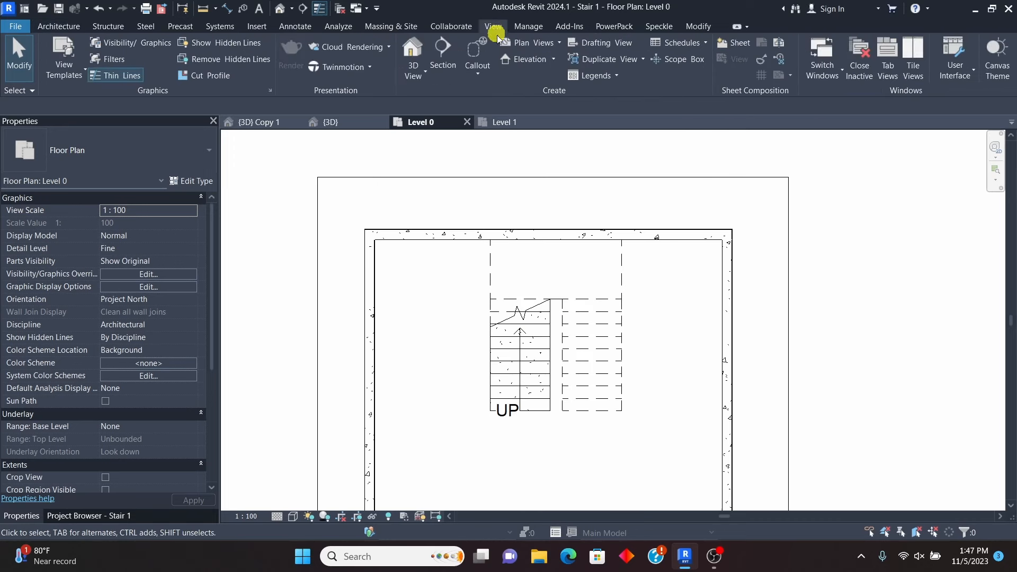
left_click(443, 51)
scroll(537, 264, "up", 1)
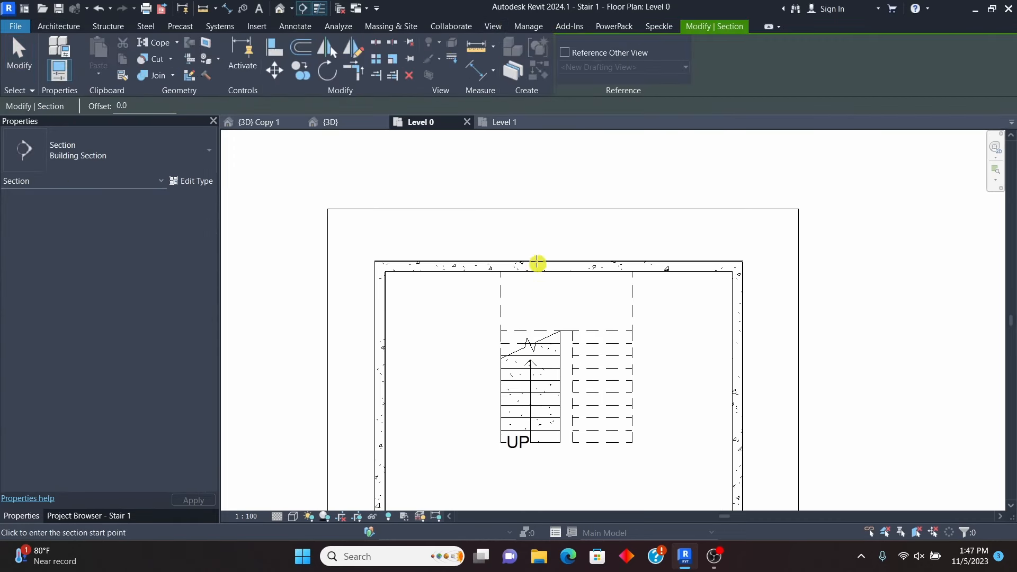
left_click(526, 224)
scroll(525, 221, "down", 1)
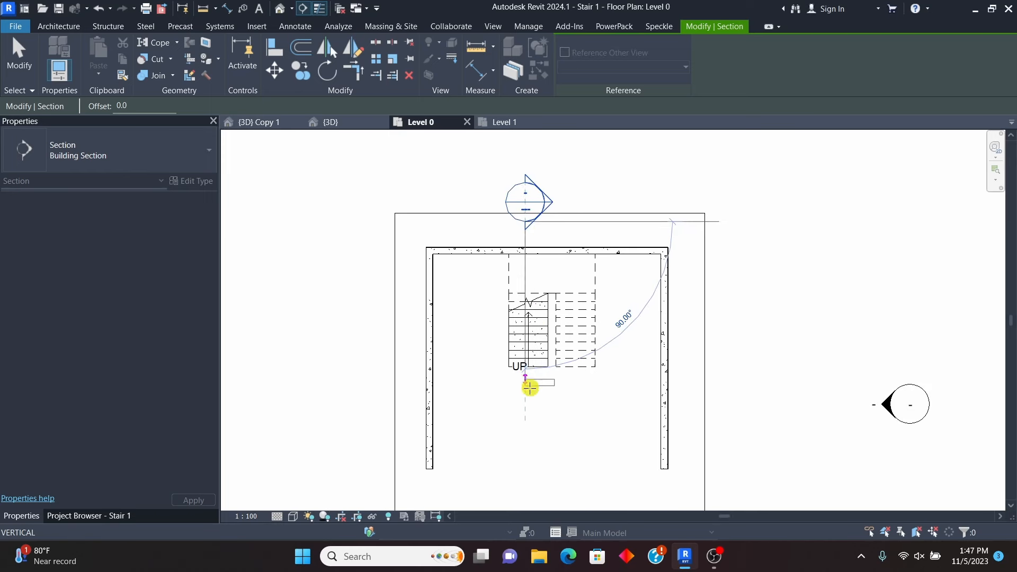
left_click(529, 400)
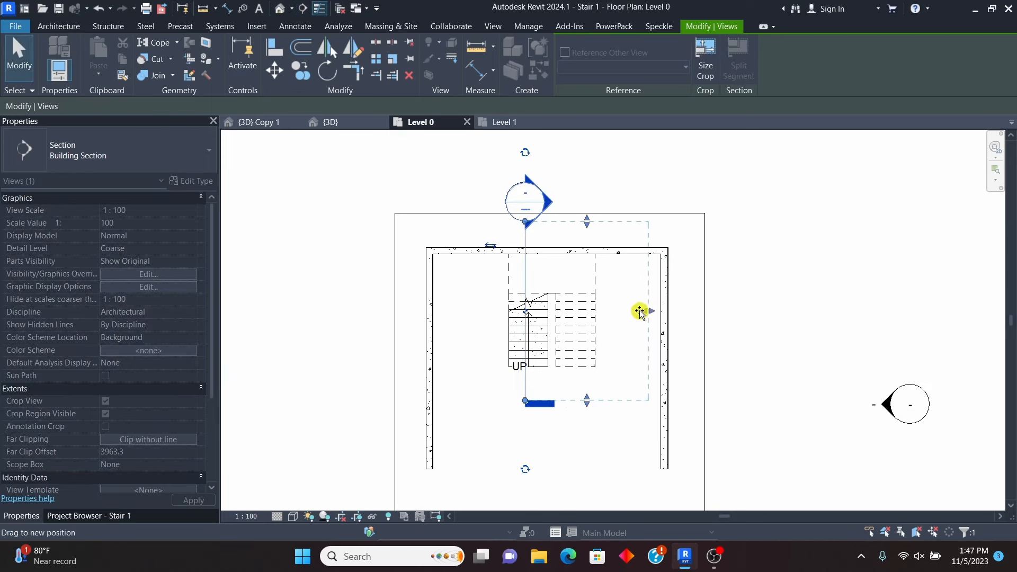
Step: Shorten the section's far clip depth to about 2484 mm, just past the second run, and open the section view
left_click_drag(643, 311, 605, 315)
left_click(805, 334)
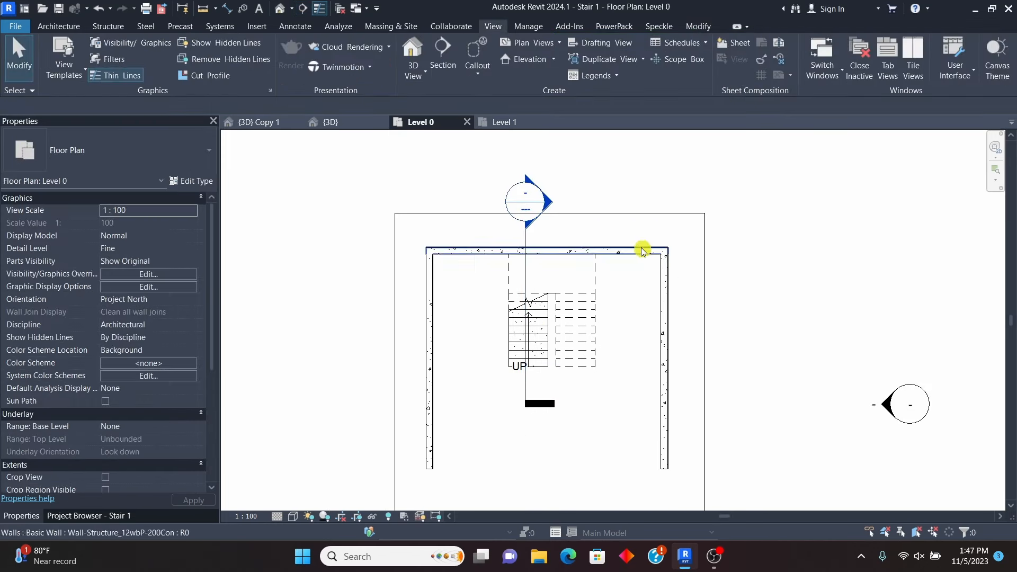
double_click(555, 205)
scroll(558, 352, "up", 4)
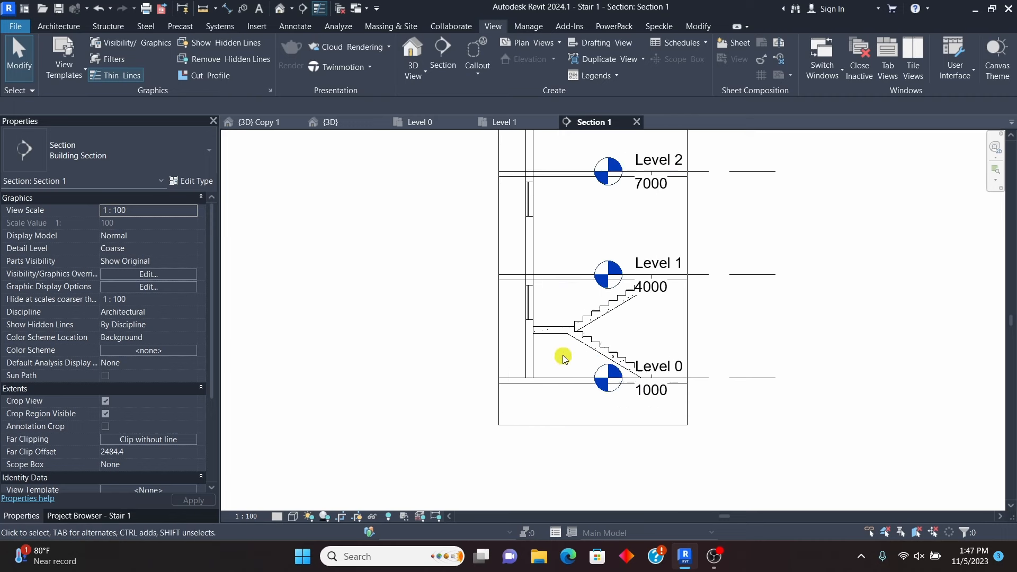
Step: Set the section view's scale to 1 : 50
scroll(549, 440, "down", 4)
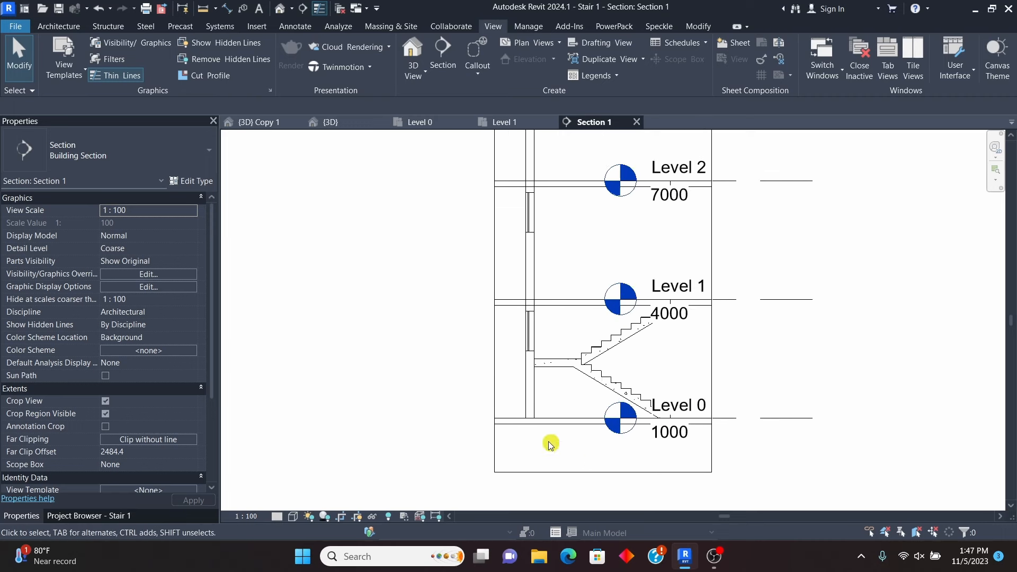
left_click(248, 516)
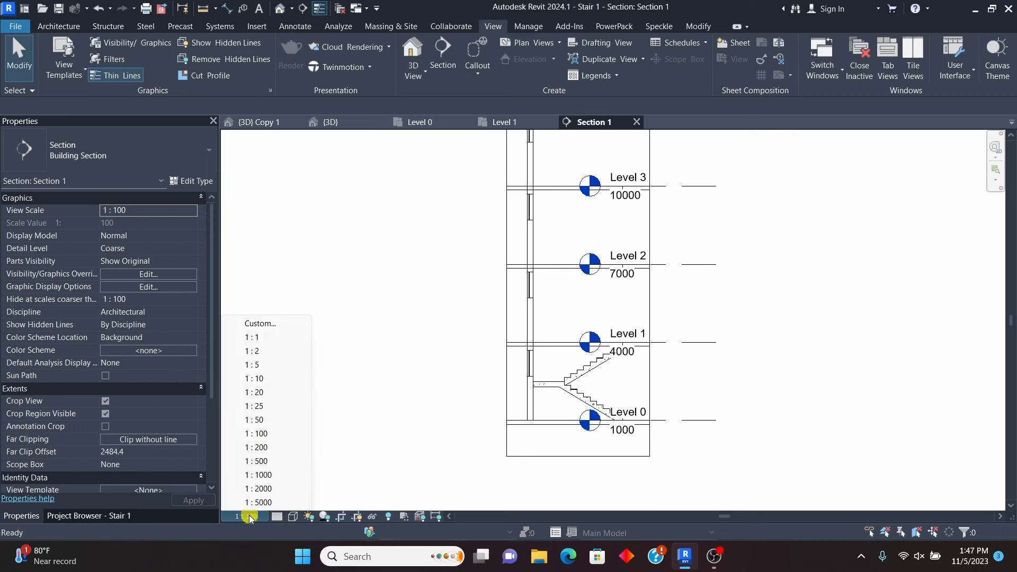
left_click(259, 420)
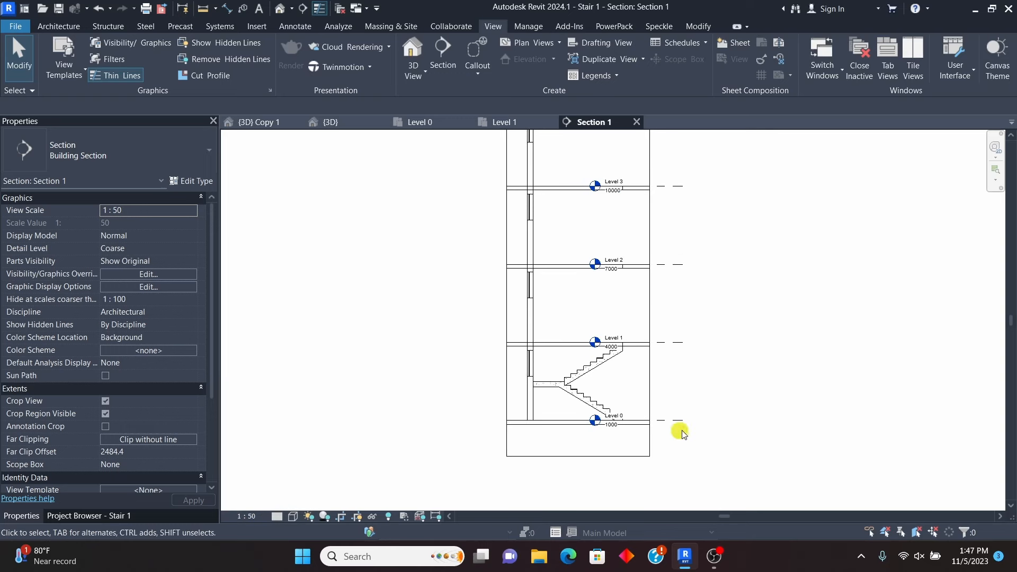
Step: Pull the headless ends of the level lines in to the edge of the section's crop region
scroll(664, 382, "up", 2)
left_click(681, 290)
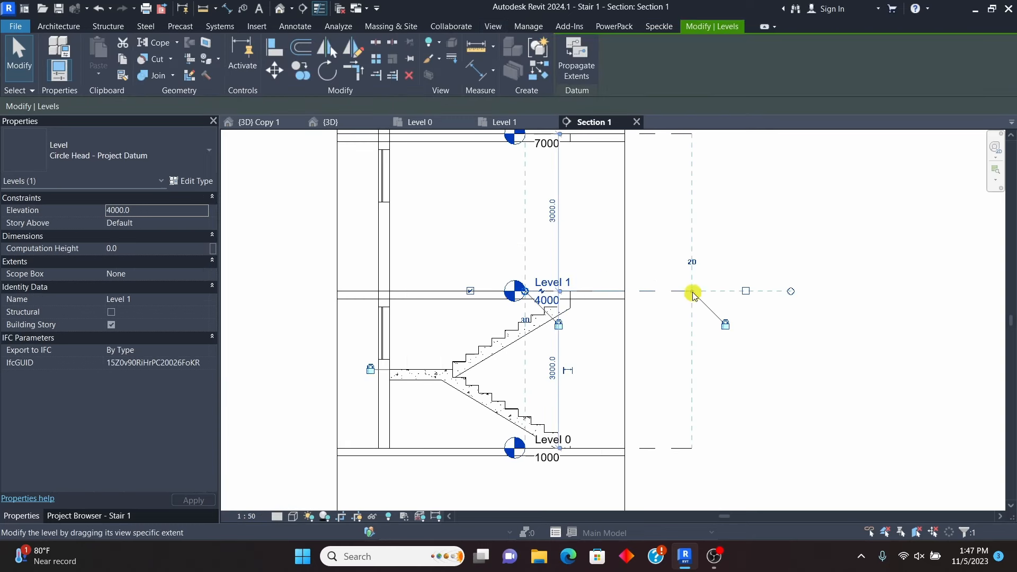
left_click_drag(644, 291, 608, 310)
scroll(427, 411, "down", 2)
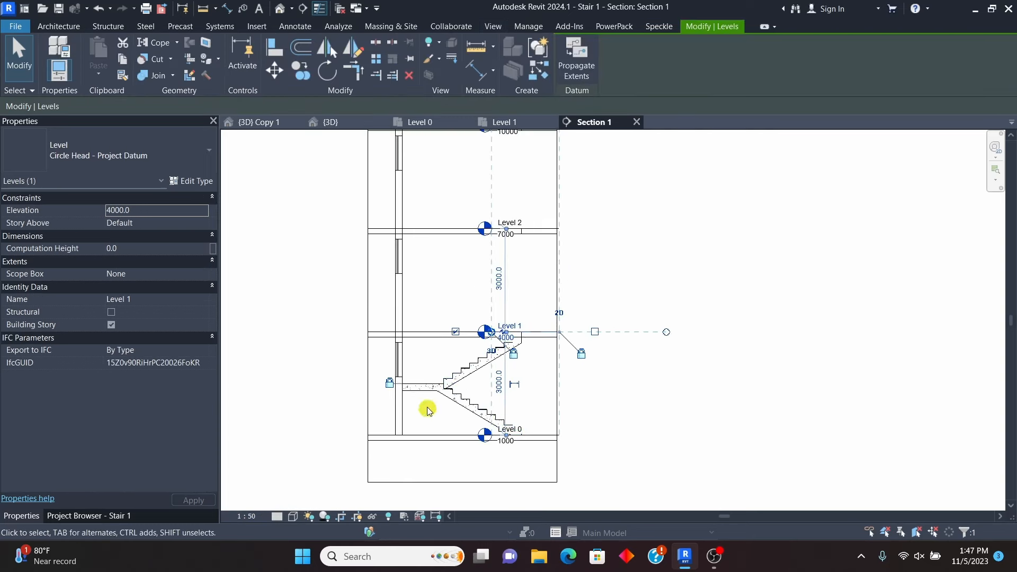
left_click(709, 414)
Step: Move the aligned level heads out of the stair area to outside the crop region, beyond the back wall
scroll(647, 436, "down", 1)
scroll(522, 230, "up", 2)
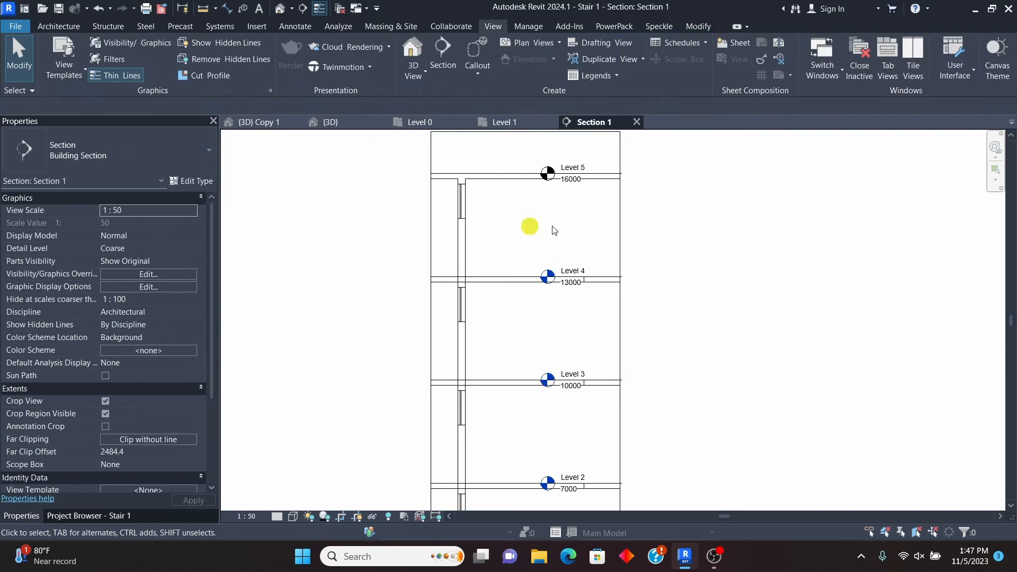
scroll(620, 445, "up", 4)
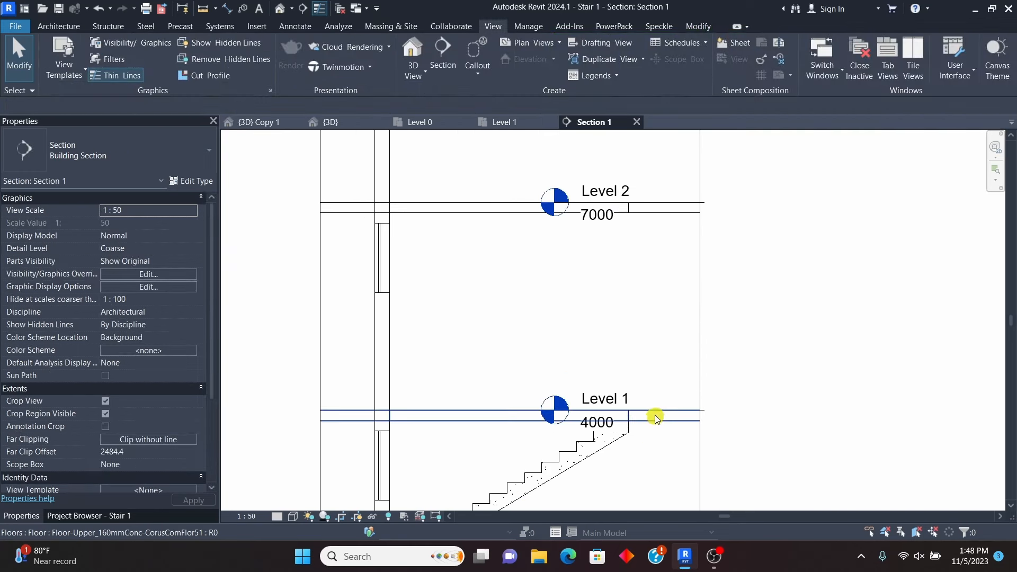
left_click(609, 400)
scroll(608, 400, "down", 4)
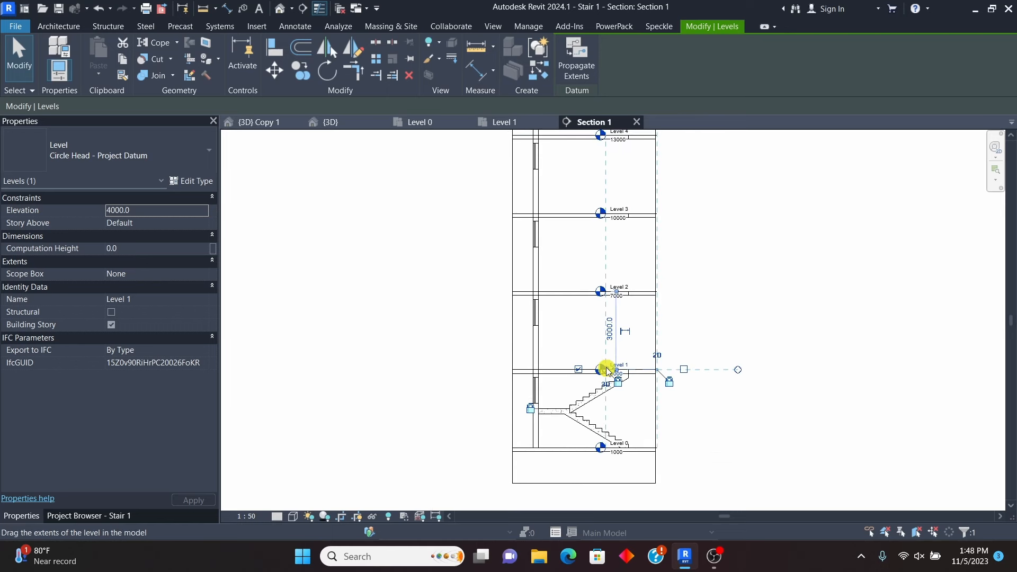
left_click_drag(606, 369, 472, 359)
left_click(779, 407)
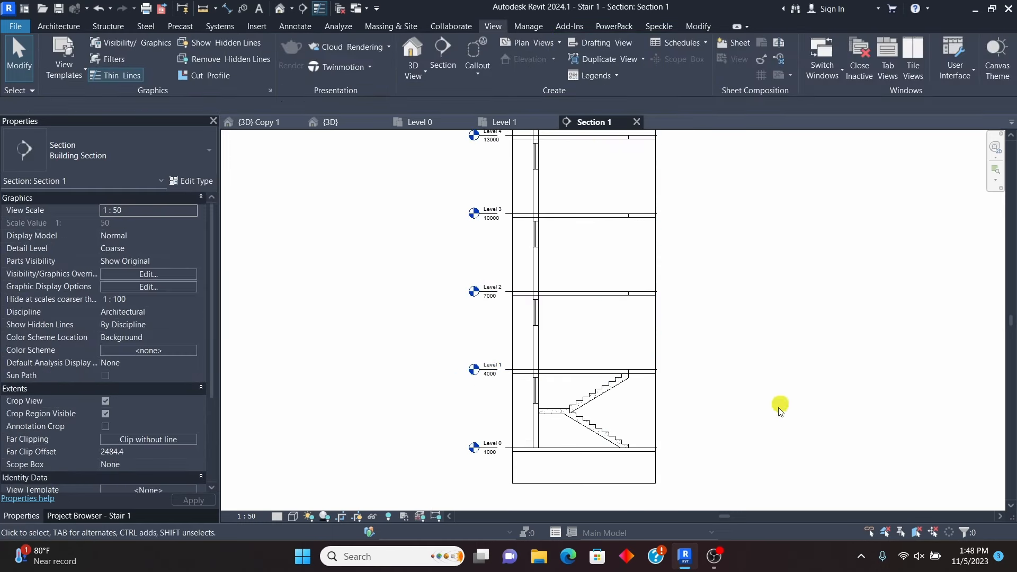
Step: Set the section's detail level to Fine and inspect the Level 1 slab edge where it meets the stair
scroll(611, 417, "up", 3)
scroll(618, 398, "up", 1)
scroll(593, 386, "down", 5)
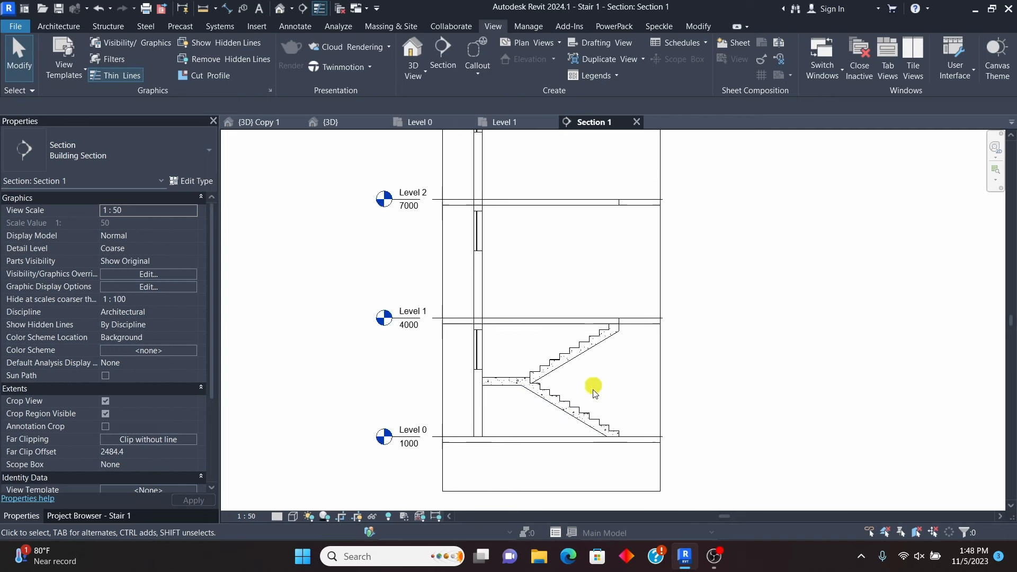
scroll(589, 331, "up", 1)
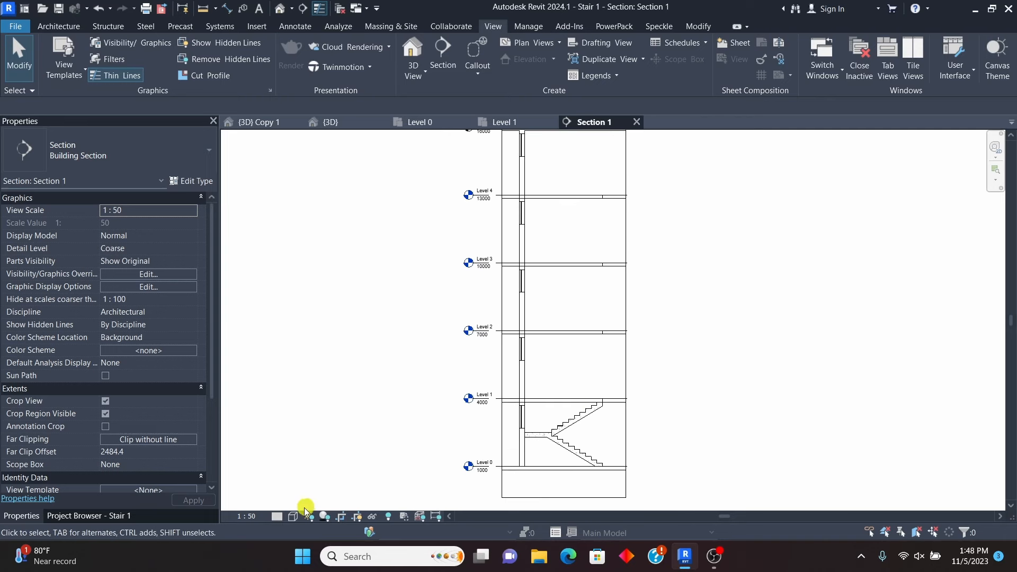
left_click(277, 516)
left_click(292, 502)
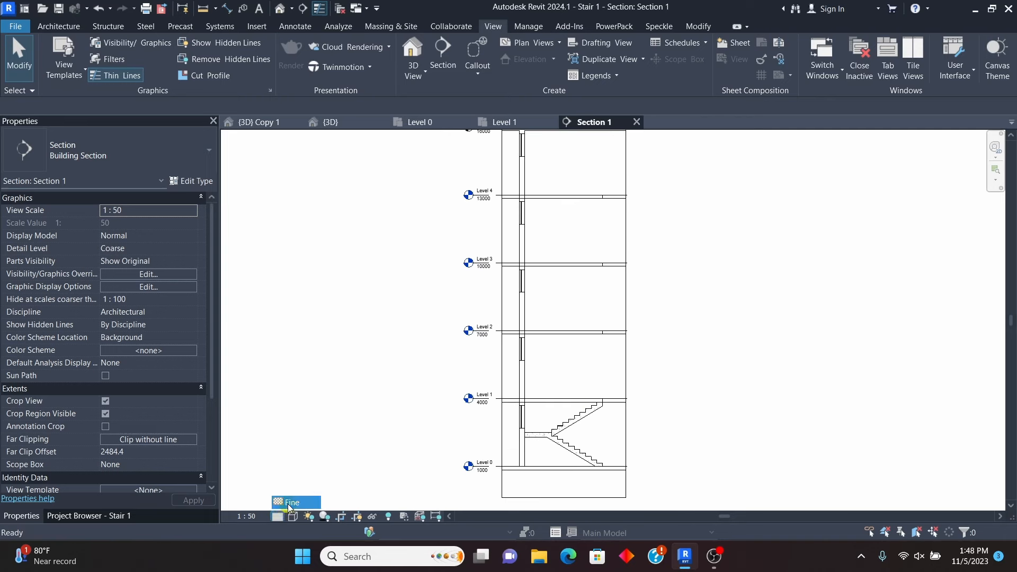
scroll(563, 427, "up", 3)
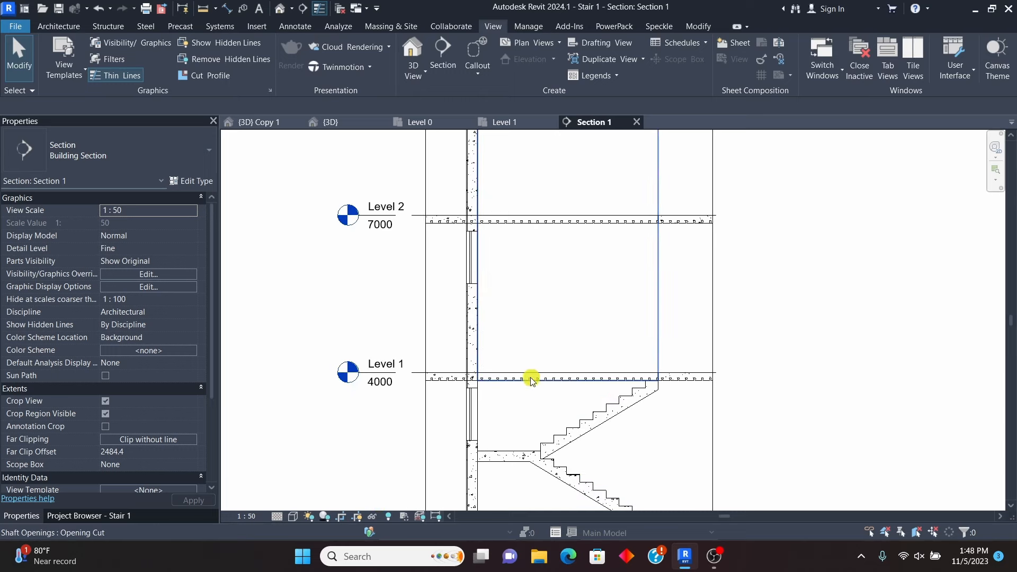
scroll(676, 385, "up", 5)
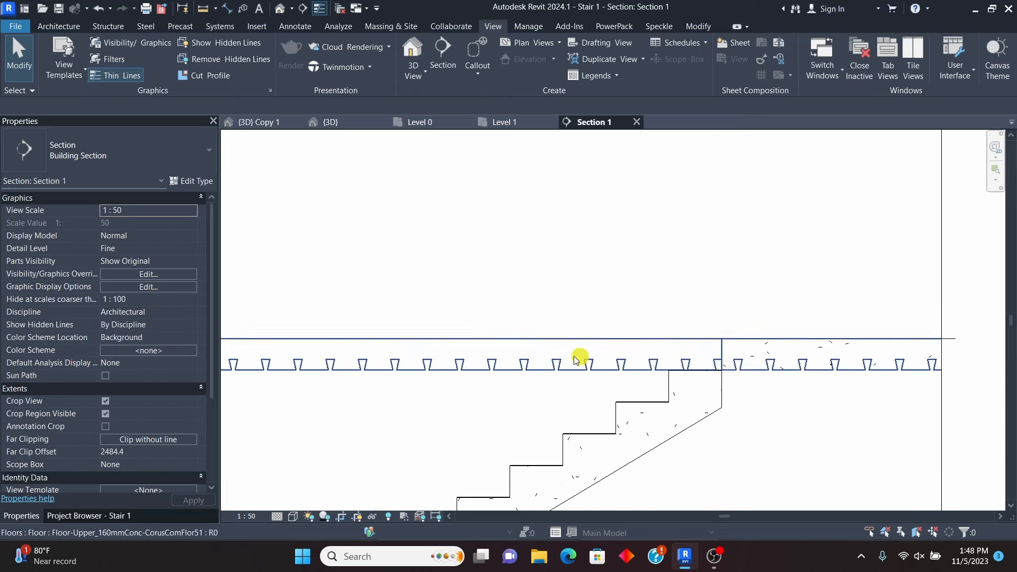
scroll(702, 354, "up", 3)
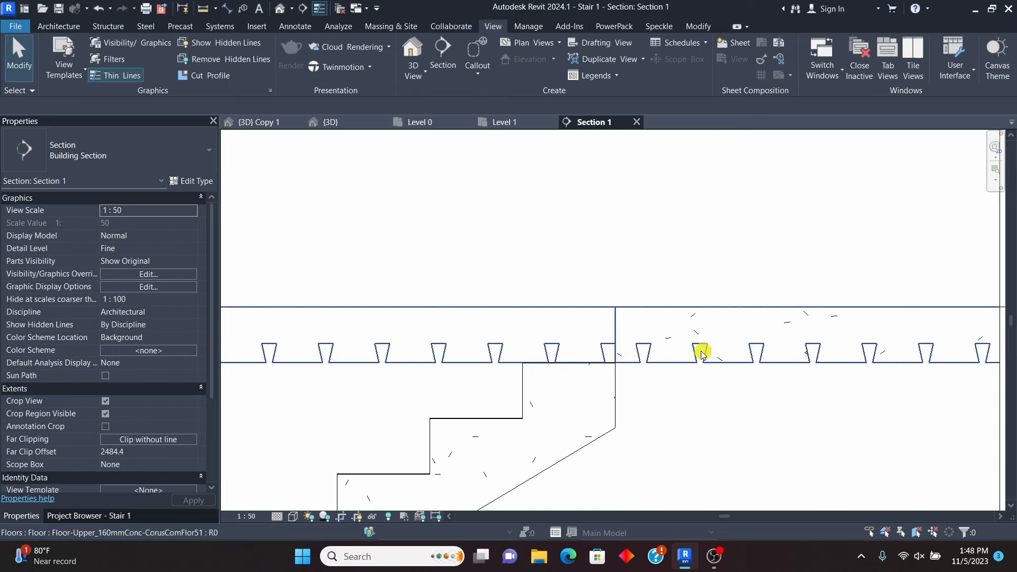
scroll(733, 363, "down", 6)
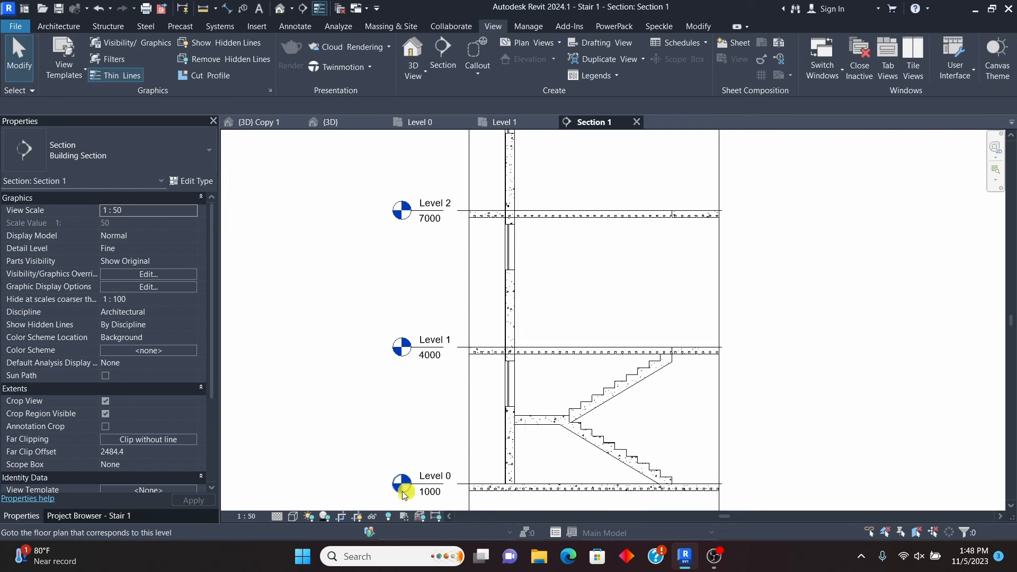
Step: Return the section's detail level to Coarse
left_click(277, 516)
left_click(296, 476)
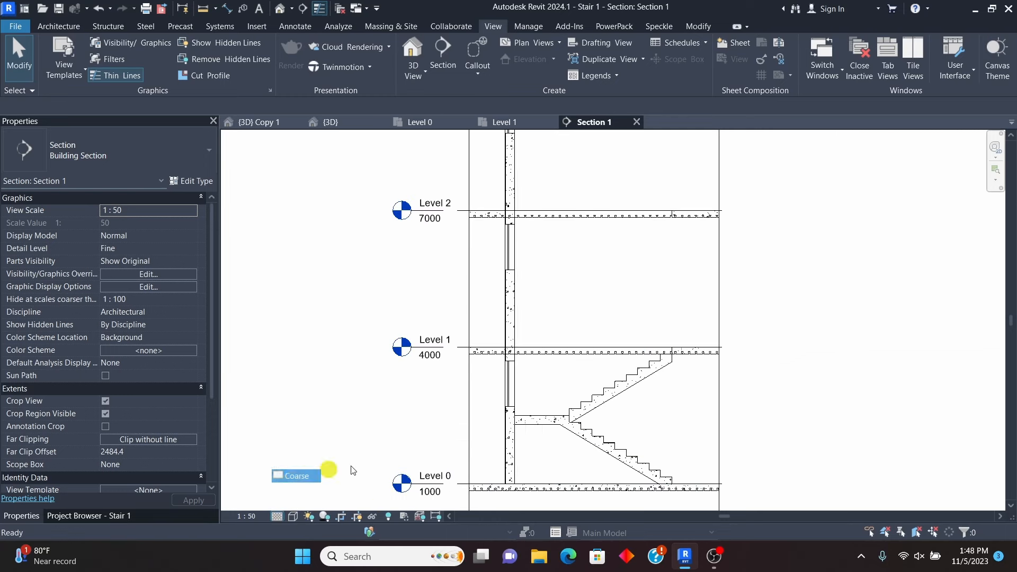
scroll(624, 359, "up", 4)
scroll(541, 325, "down", 4)
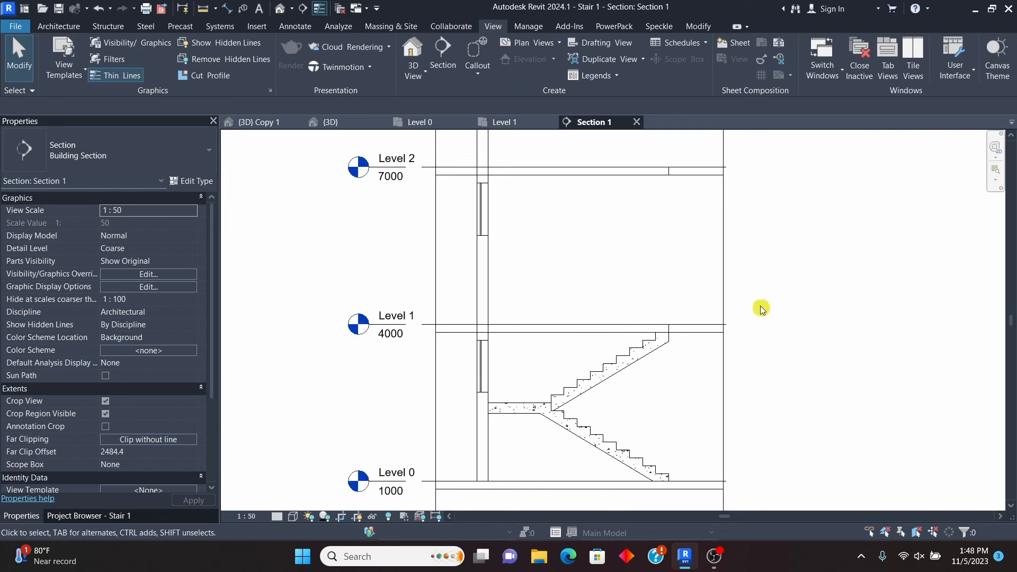
Step: Set the section's visual style to Shaded and inspect the stair's connections with the back wall and the Level 1 slab
scroll(609, 403, "down", 2)
scroll(640, 452, "up", 5)
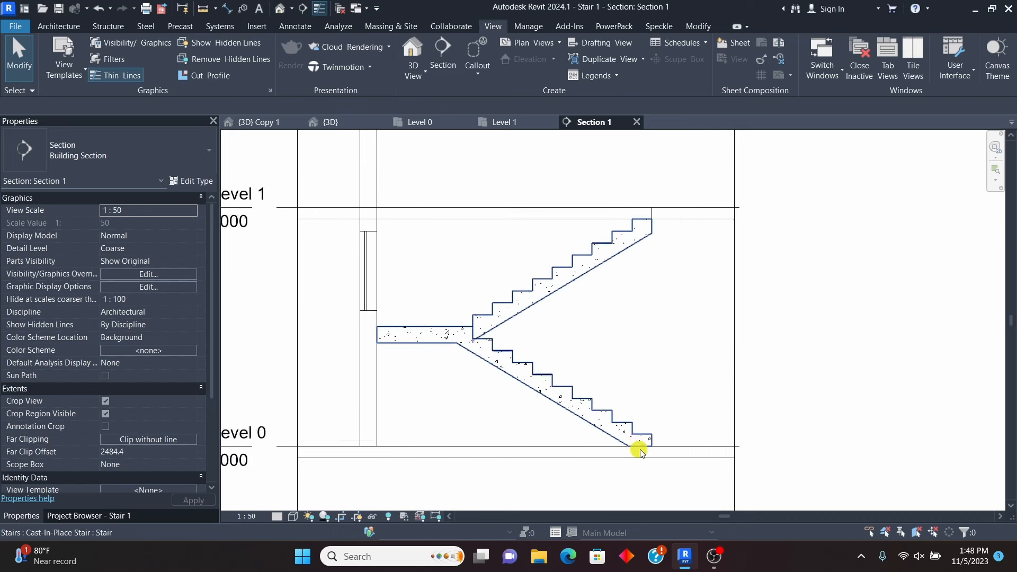
scroll(560, 454, "down", 3)
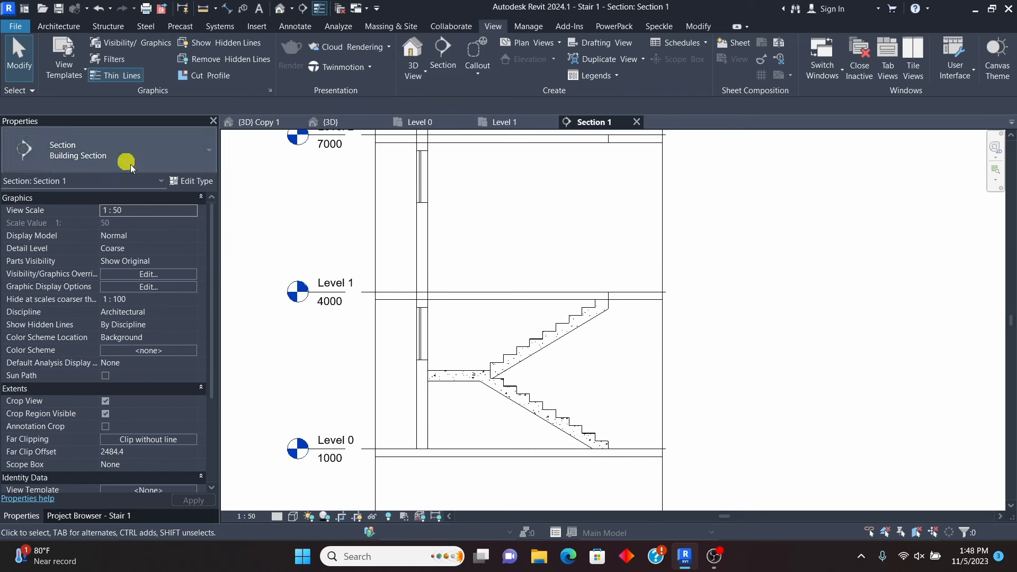
scroll(619, 289, "up", 4)
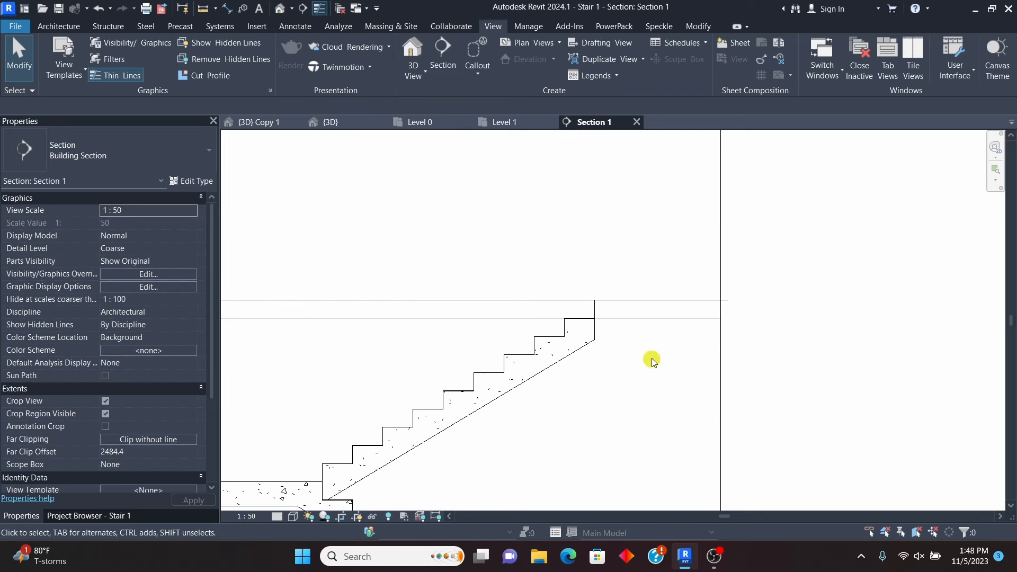
scroll(609, 370, "down", 4)
scroll(526, 479, "up", 3)
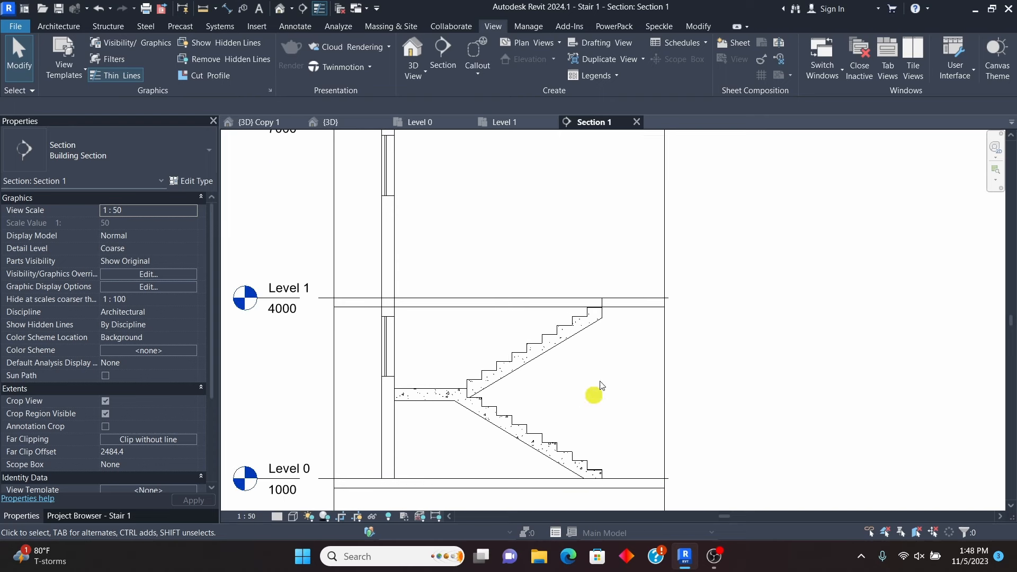
left_click(292, 519)
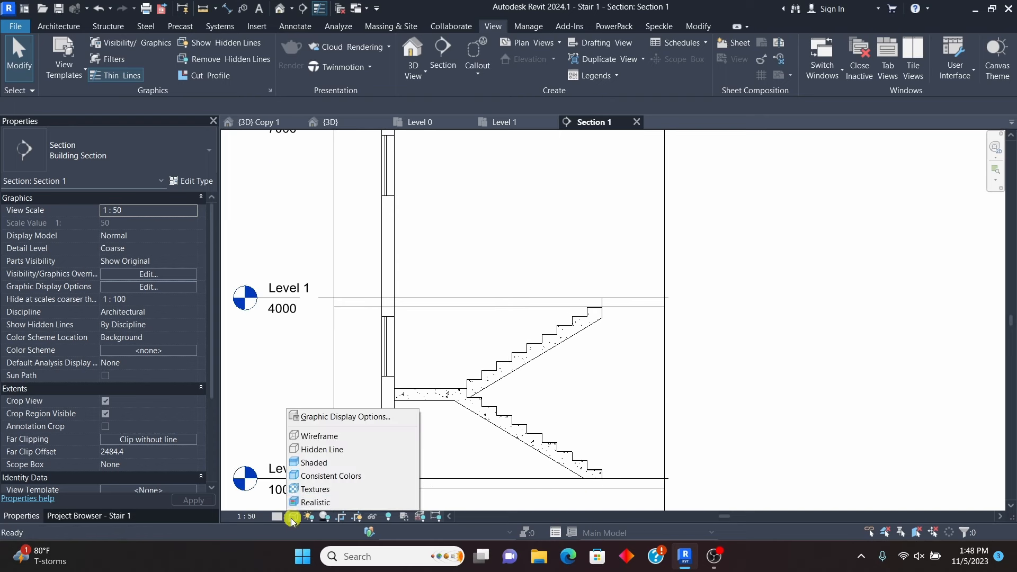
left_click(315, 462)
scroll(450, 340, "up", 1)
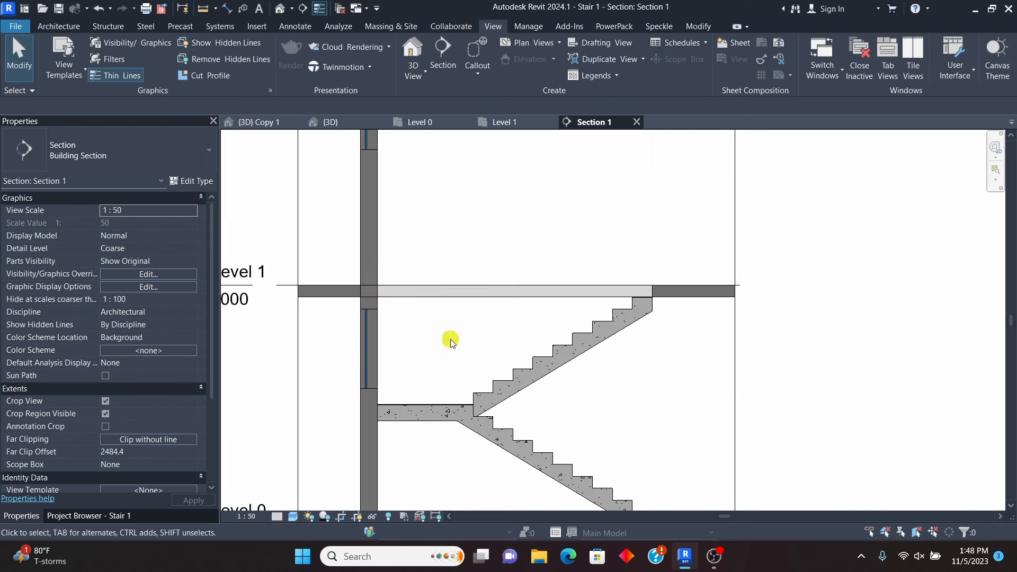
scroll(384, 274, "down", 3)
scroll(399, 422, "up", 4)
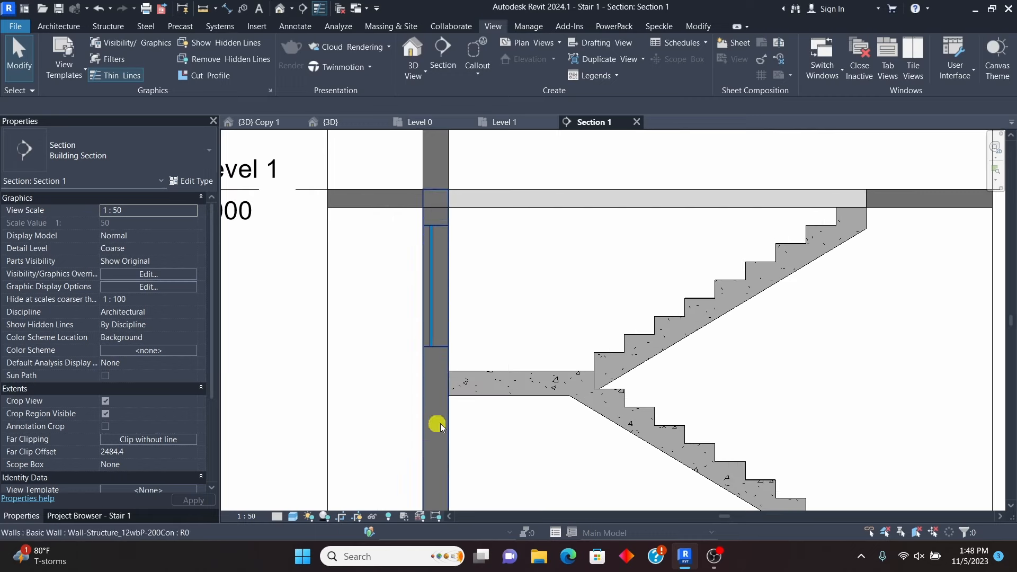
scroll(460, 443, "down", 1)
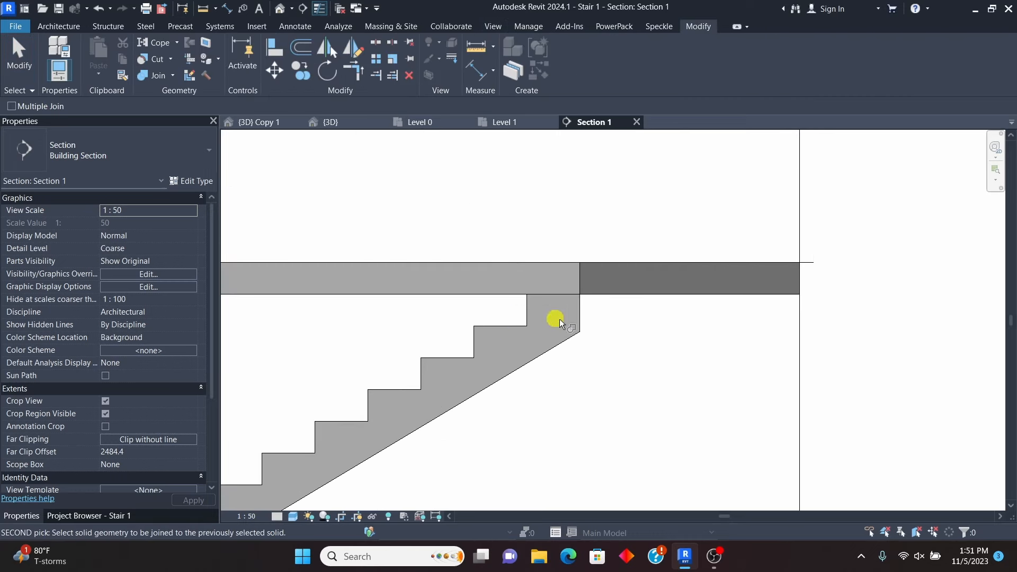
Step: Leave the Join Geometry command and examine the junction between the top of the stair and the Level 1 slab
scroll(563, 321, "up", 4)
scroll(563, 343, "down", 3)
right_click(587, 187)
left_click(619, 195)
right_click(601, 188)
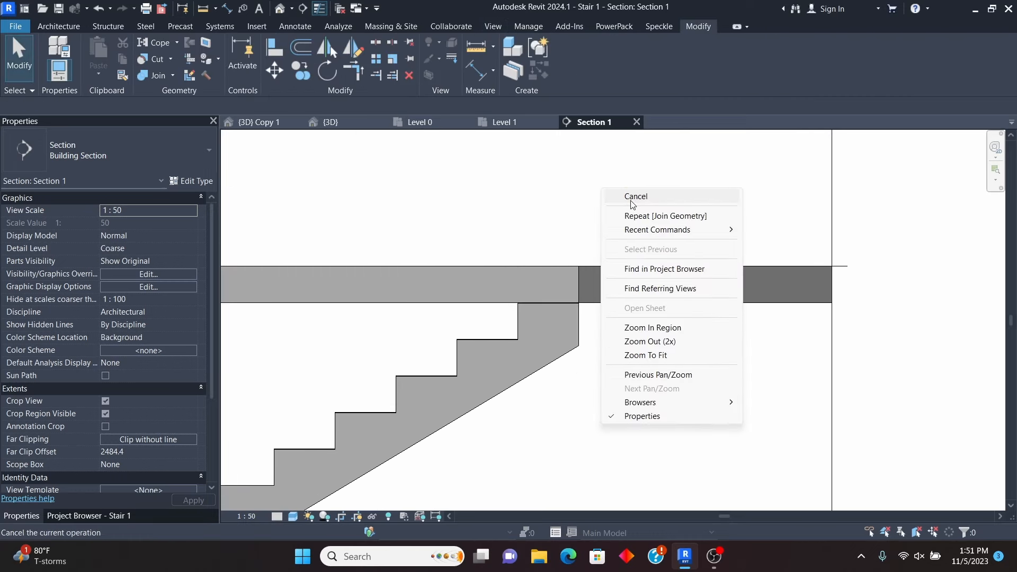
left_click(633, 198)
scroll(570, 321, "up", 5)
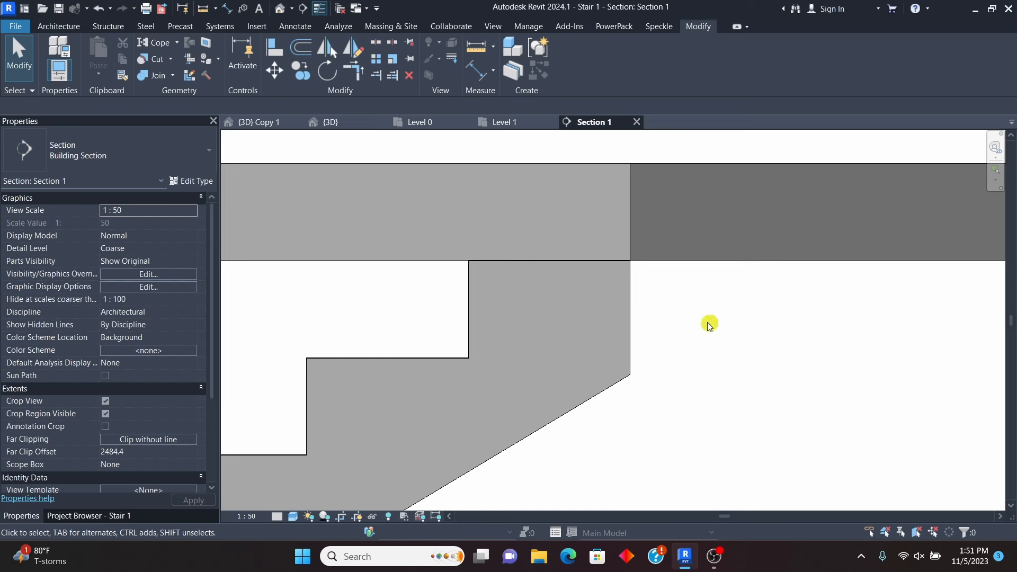
scroll(608, 359, "down", 4)
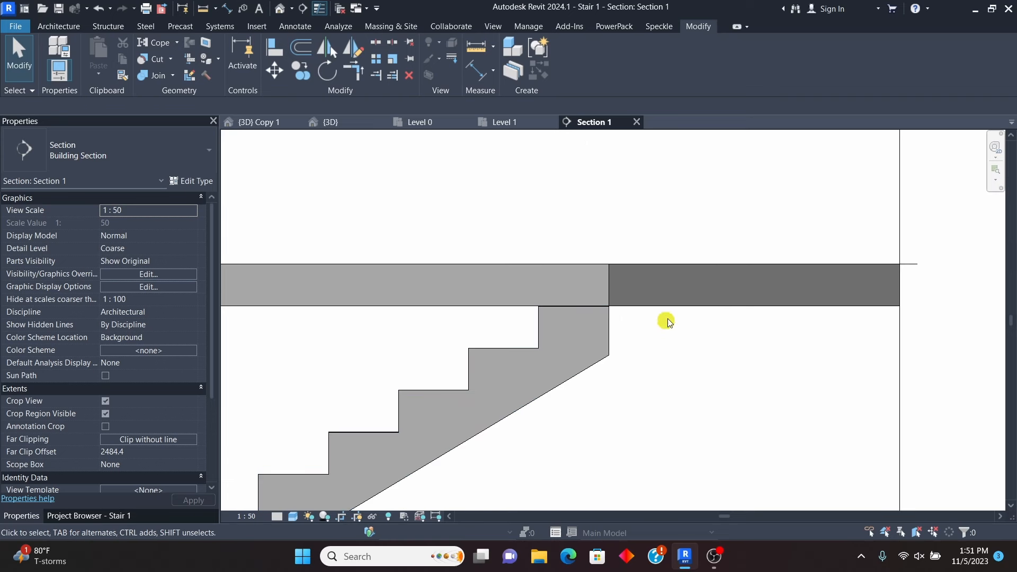
scroll(643, 342, "down", 4)
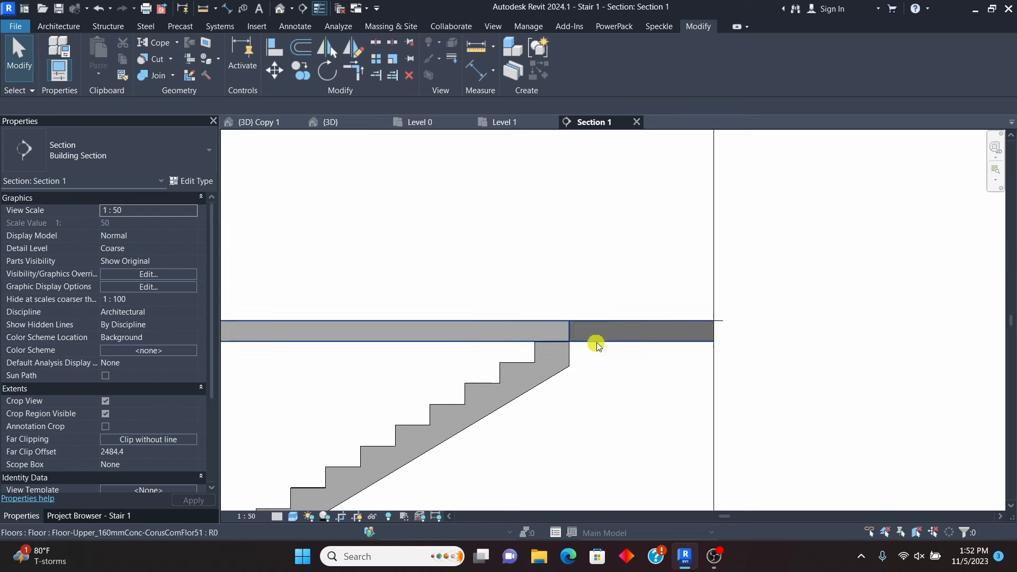
scroll(572, 365, "up", 3)
Step: Check the stair in the Level 1 floor plan, then open it for editing in the Level 0 floor plan
left_click(506, 122)
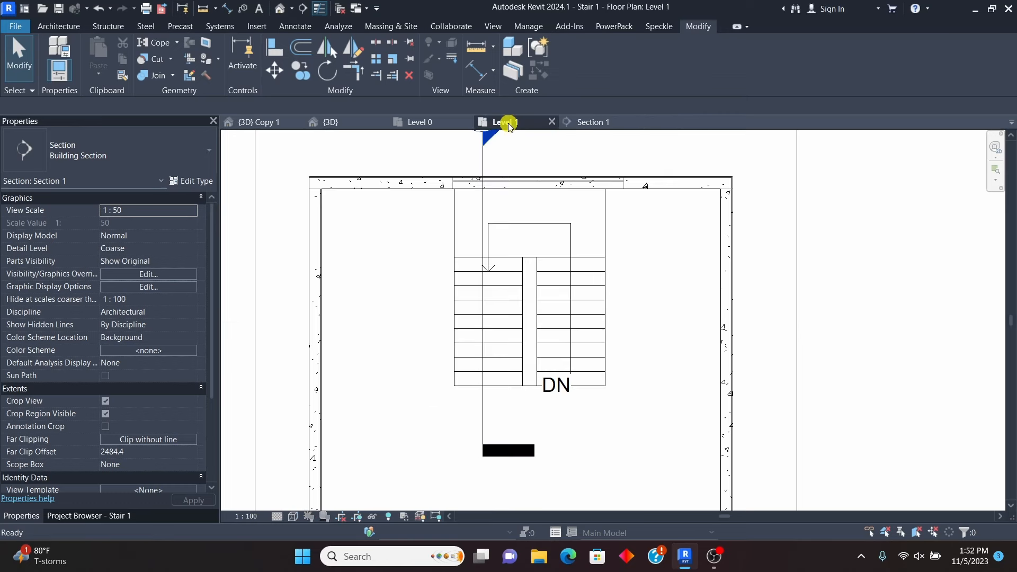
scroll(565, 339, "up", 2)
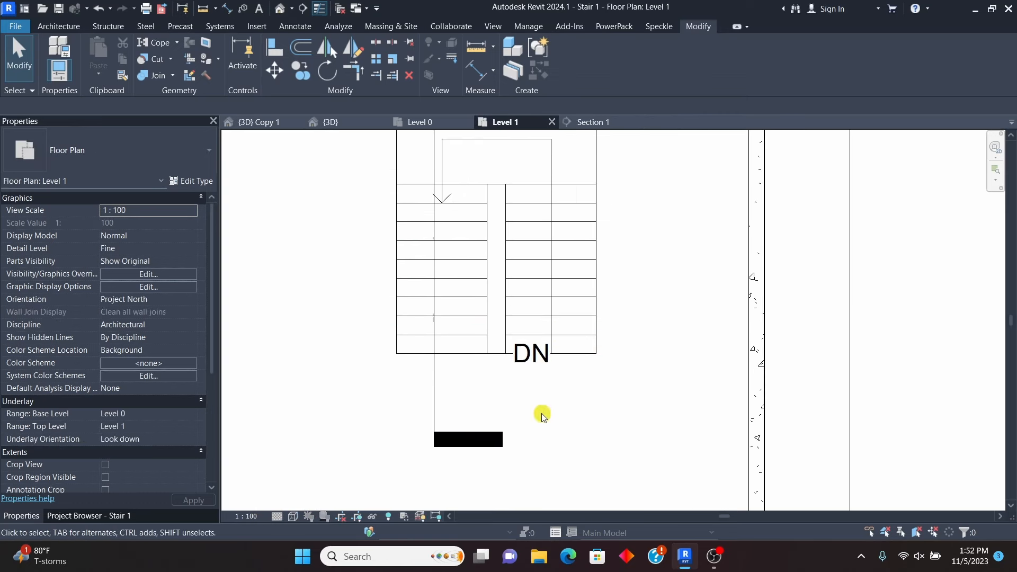
scroll(545, 408, "down", 3)
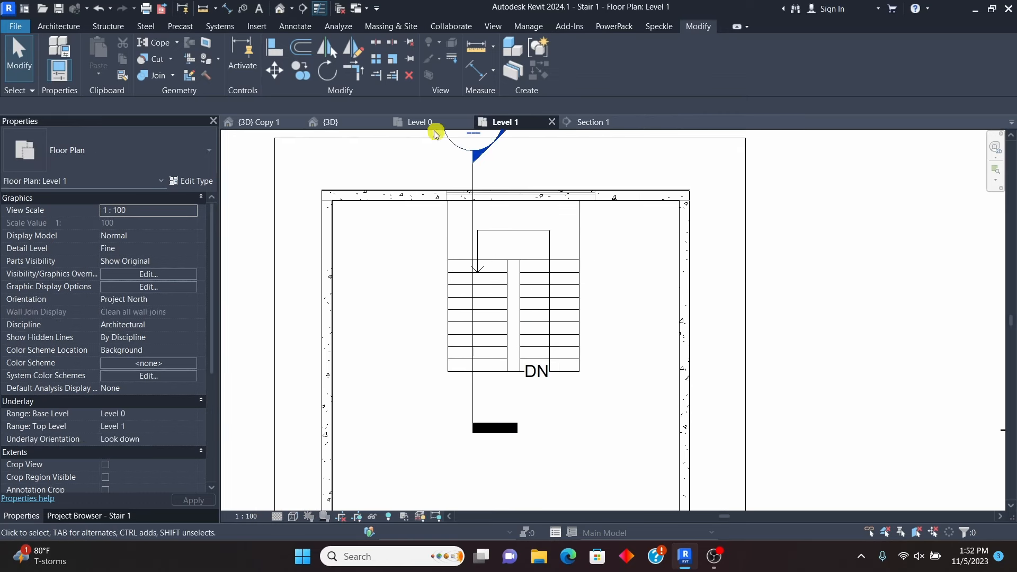
left_click(418, 123)
scroll(557, 258, "down", 2)
scroll(539, 348, "up", 3)
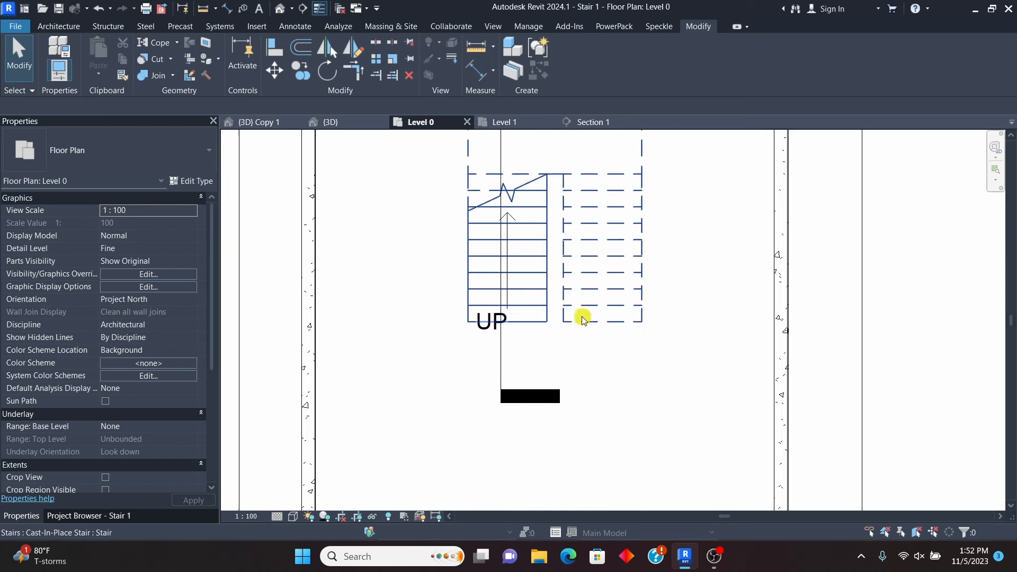
scroll(573, 322, "down", 3)
scroll(582, 353, "up", 2)
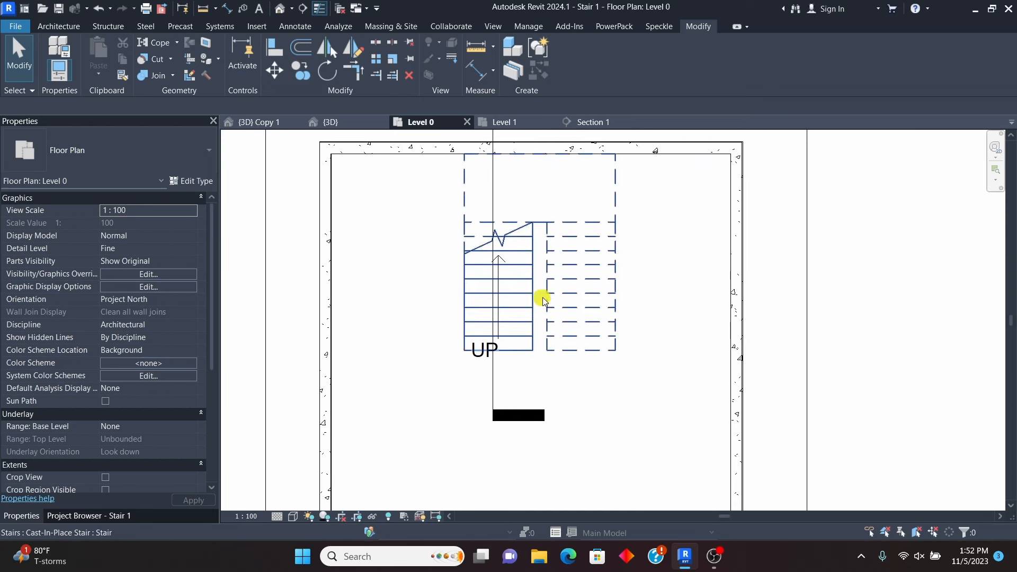
double_click(604, 348)
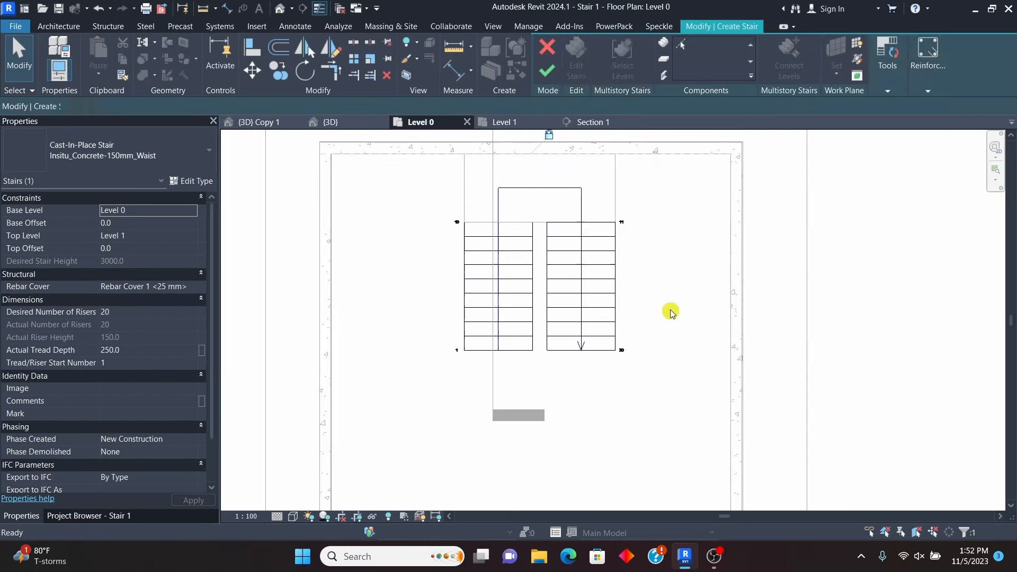
Step: Sketch a rectangular landing about 1220 by 240 mm at the top end of the upper run, starting from the run's inner corner
left_click(615, 63)
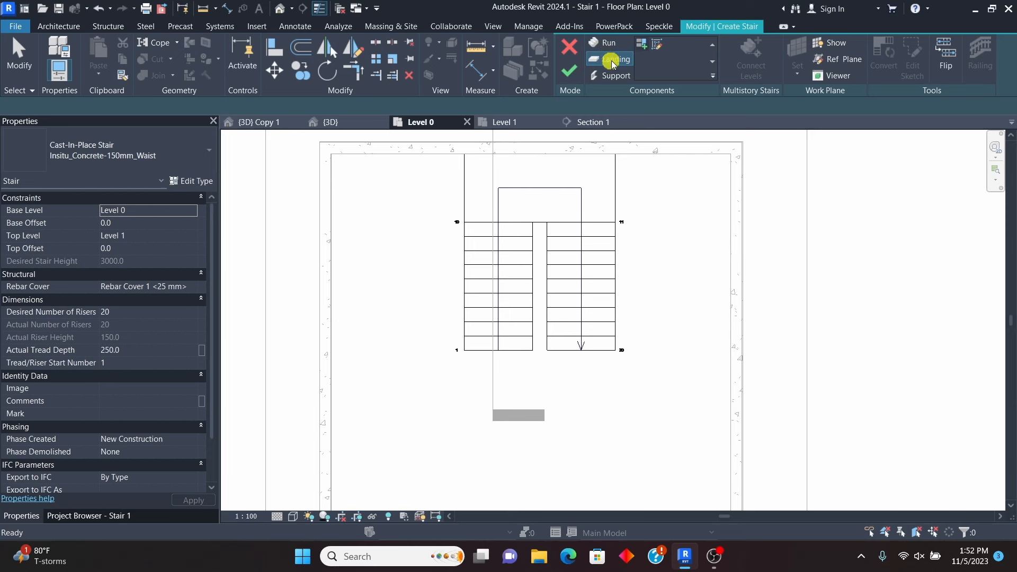
left_click(602, 354)
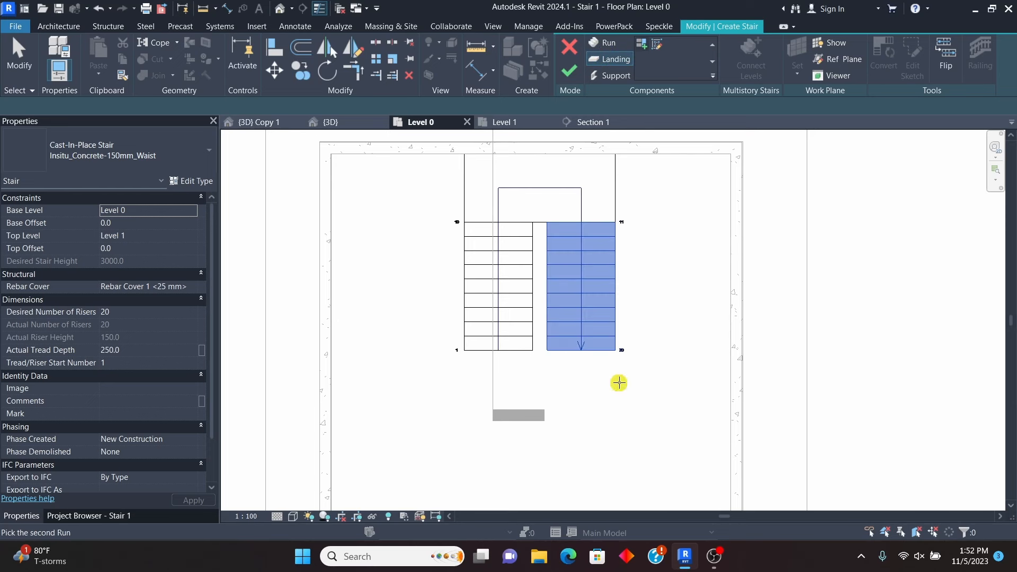
left_click(660, 46)
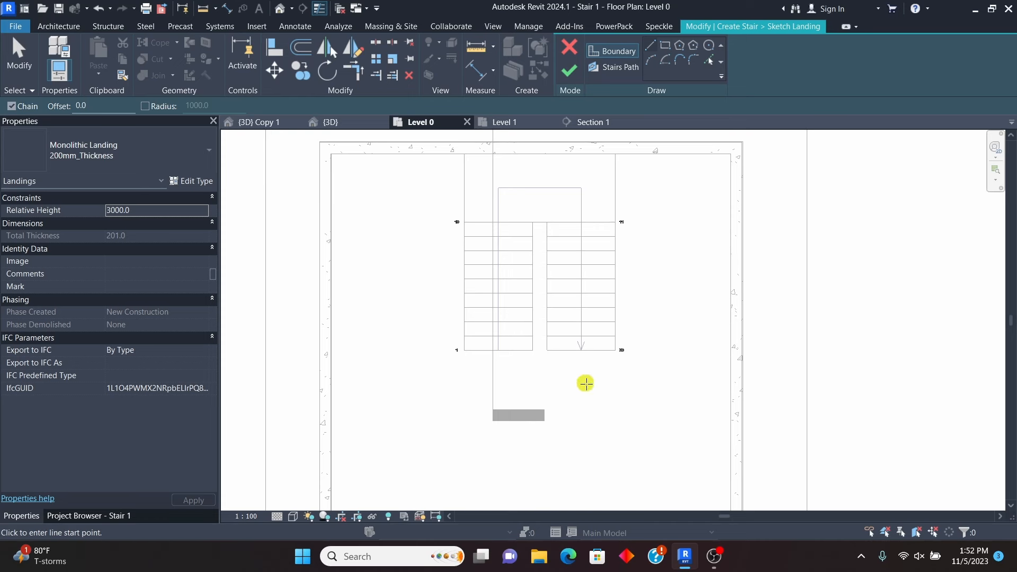
left_click(664, 46)
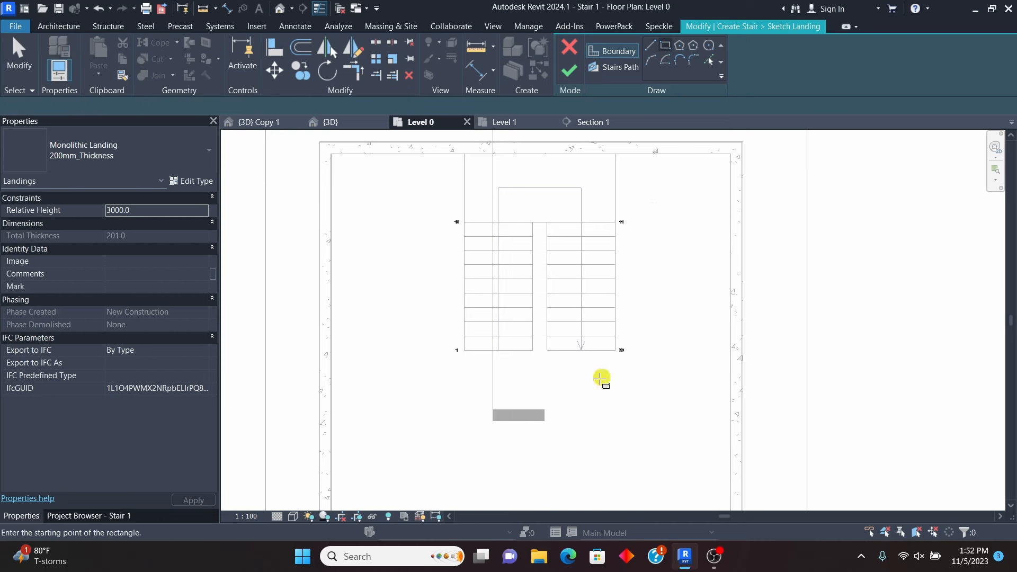
scroll(598, 378, "up", 5)
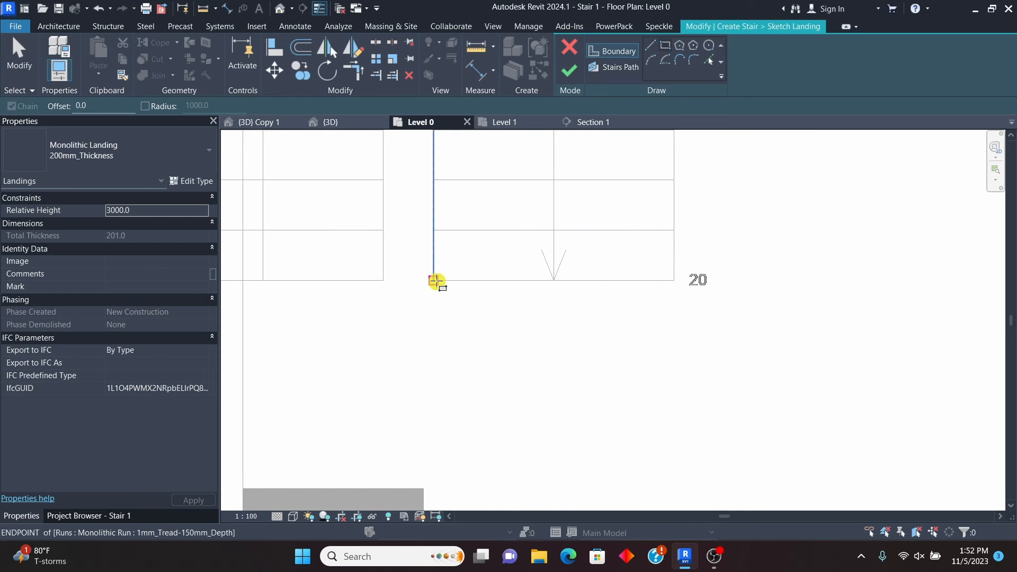
left_click(435, 283)
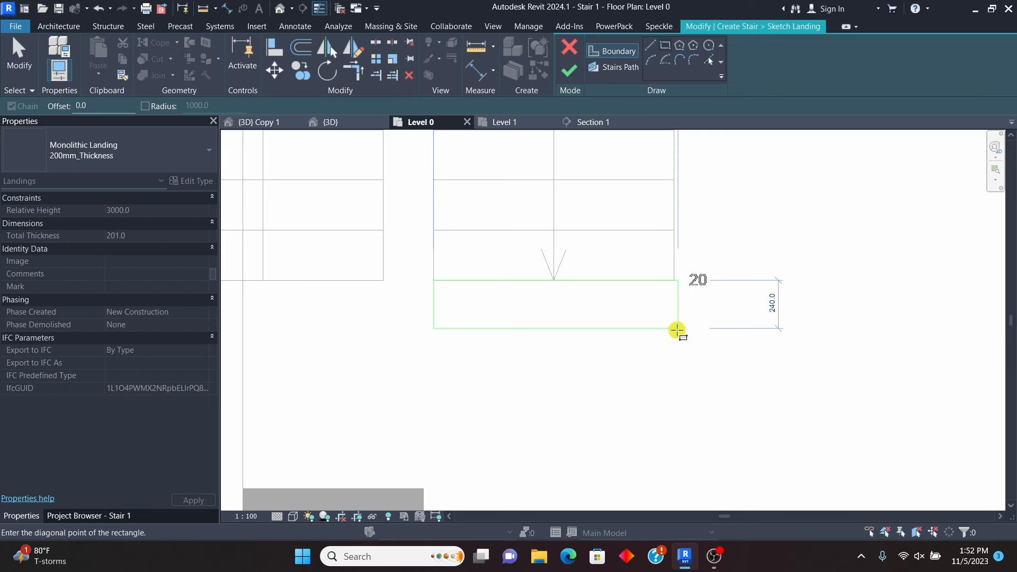
left_click(677, 330)
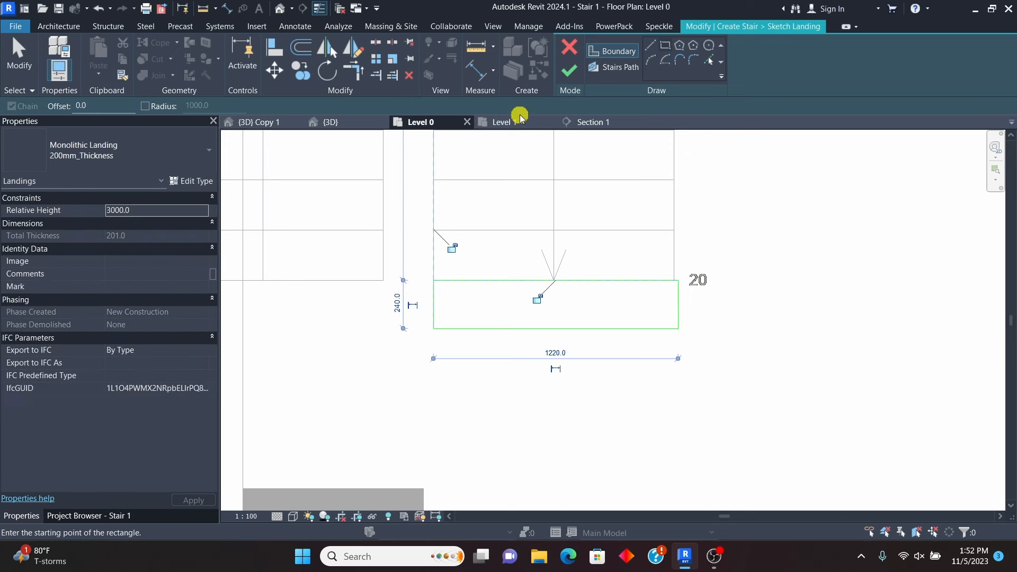
key("Escape")
key("Escape")
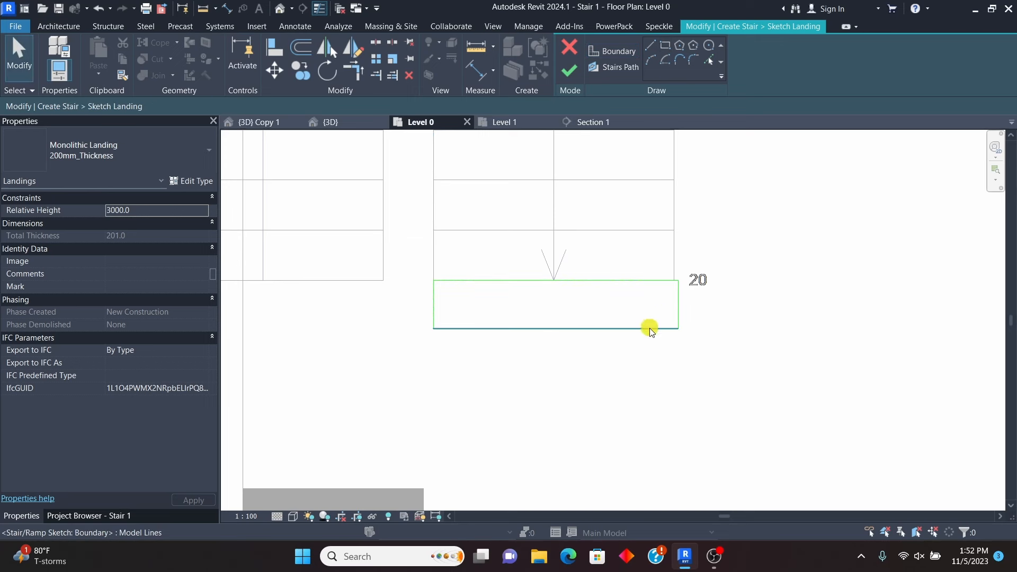
Step: Set the depth of the sketched landing to 250 mm
left_click(611, 329)
left_click(398, 303)
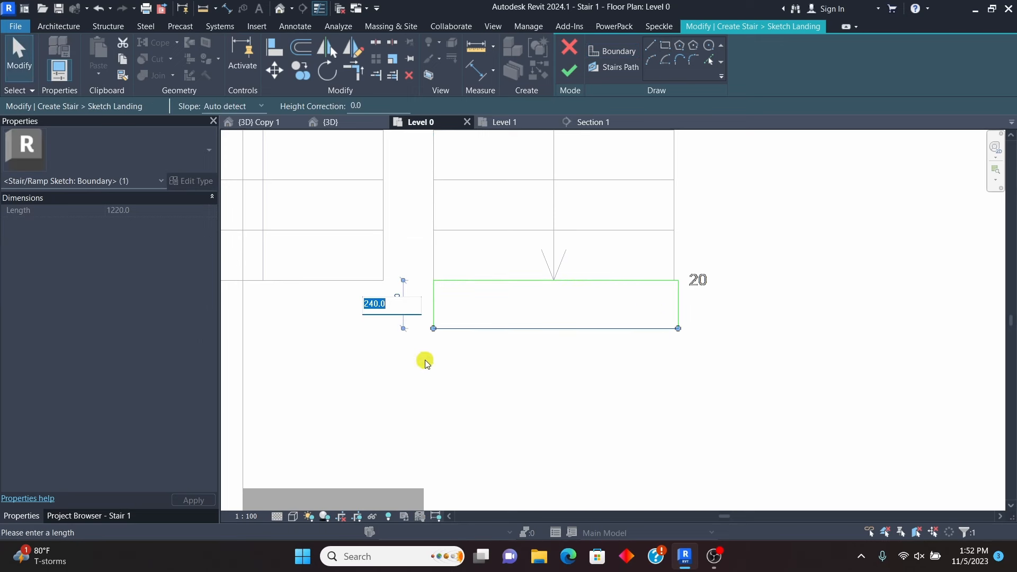
type("250")
key("Return")
left_click(692, 413)
scroll(688, 411, "down", 2)
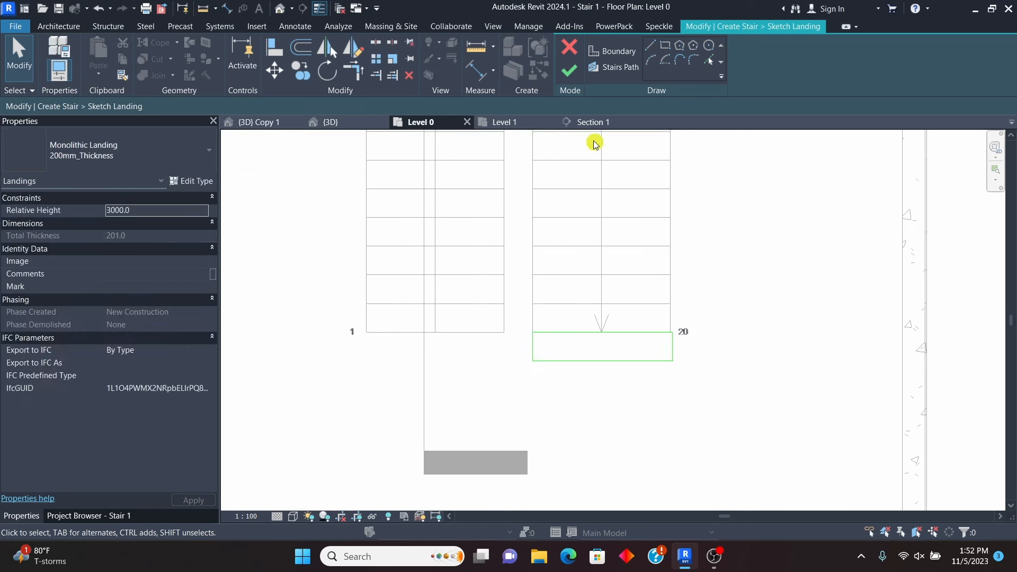
Step: Finish the landing sketch, check the landing beside the upper run, and complete the stair edit
left_click(569, 76)
left_click(747, 406)
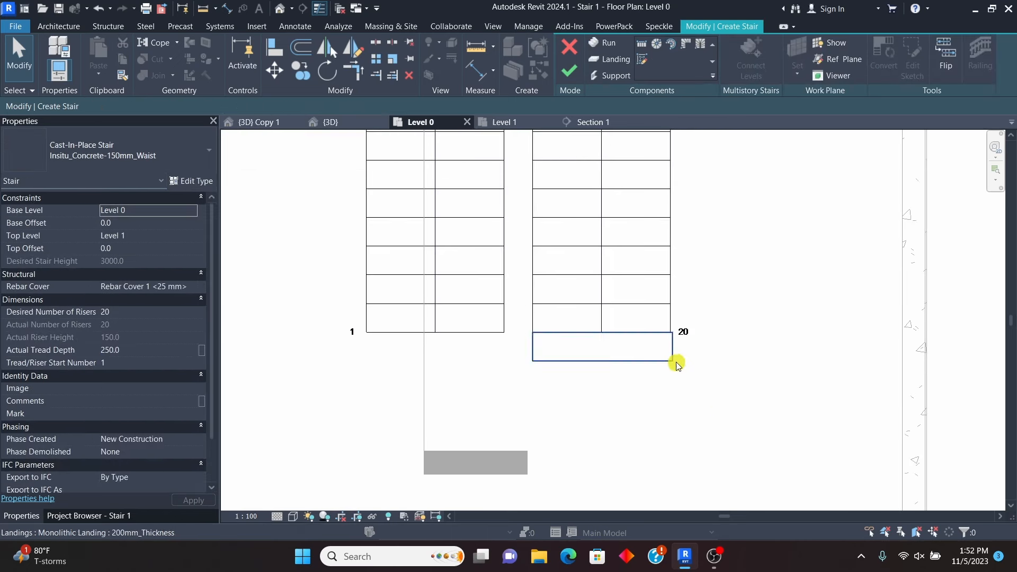
scroll(676, 364, "up", 2)
left_click(670, 337)
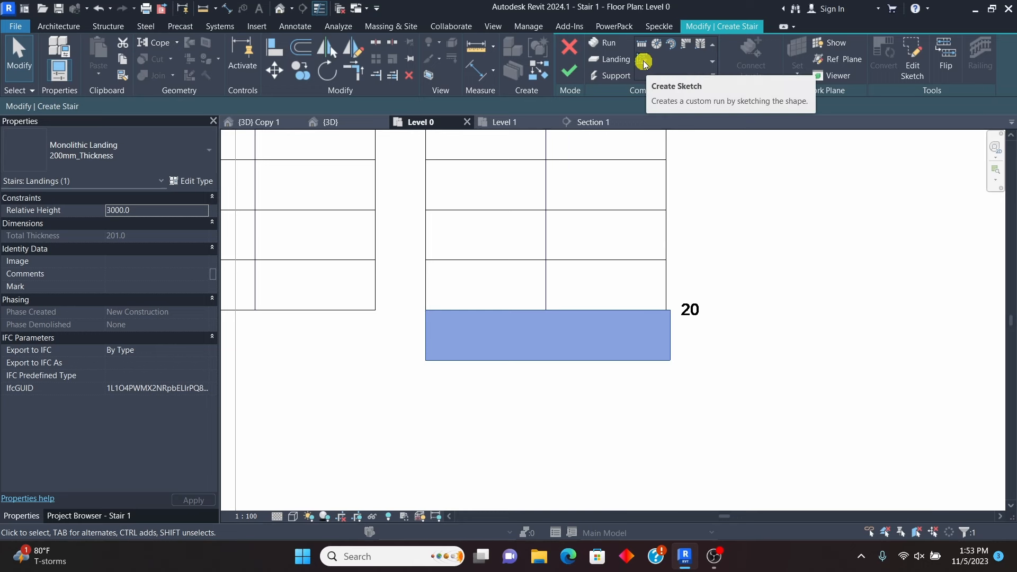
left_click(504, 393)
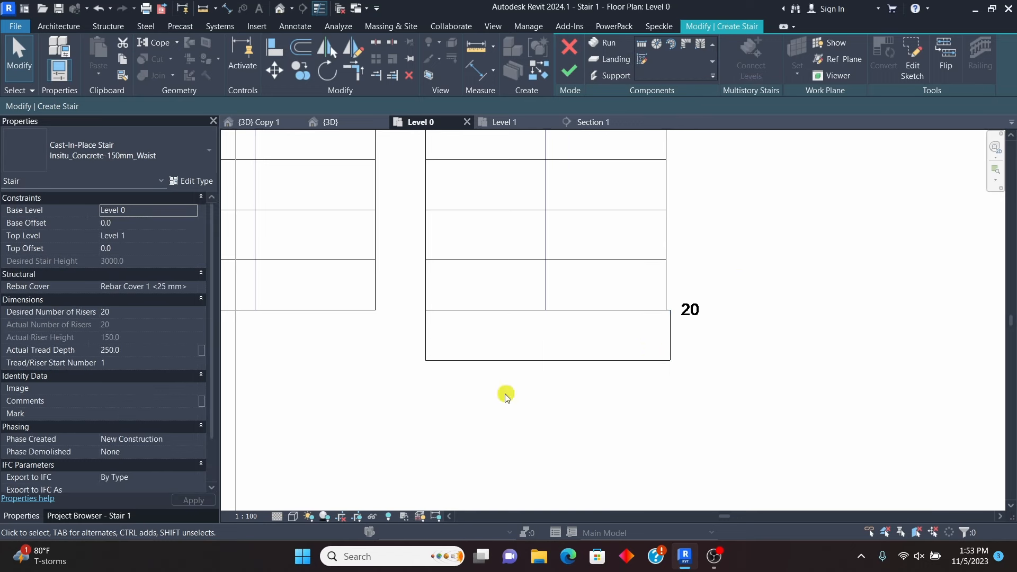
scroll(504, 393, "down", 3)
left_click(569, 71)
Step: Open Section 1 from the Level 0 plan and inspect the added landing where it meets the Level 1 slab
scroll(609, 400, "down", 3)
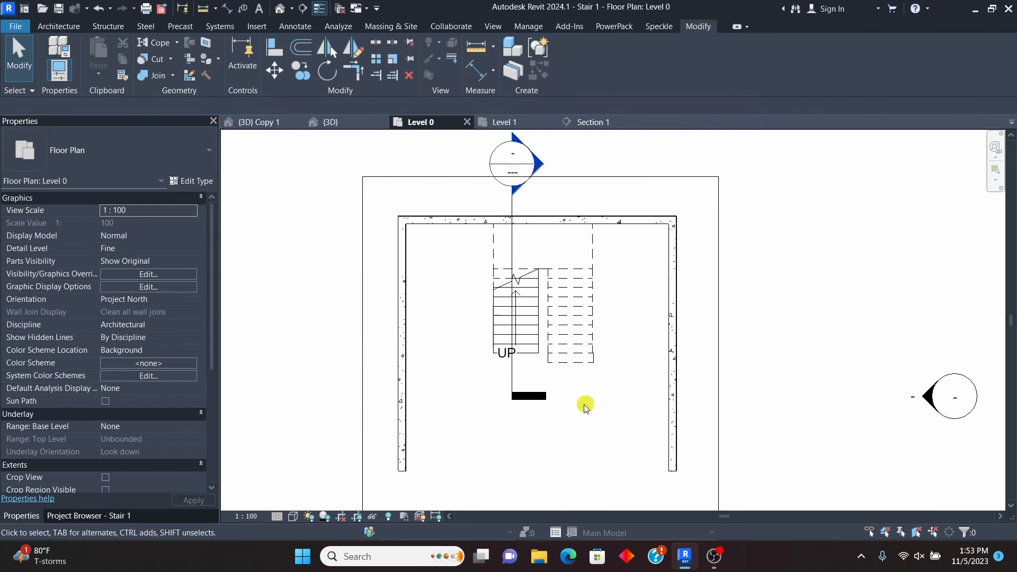
scroll(573, 376, "up", 4)
scroll(653, 305, "down", 5)
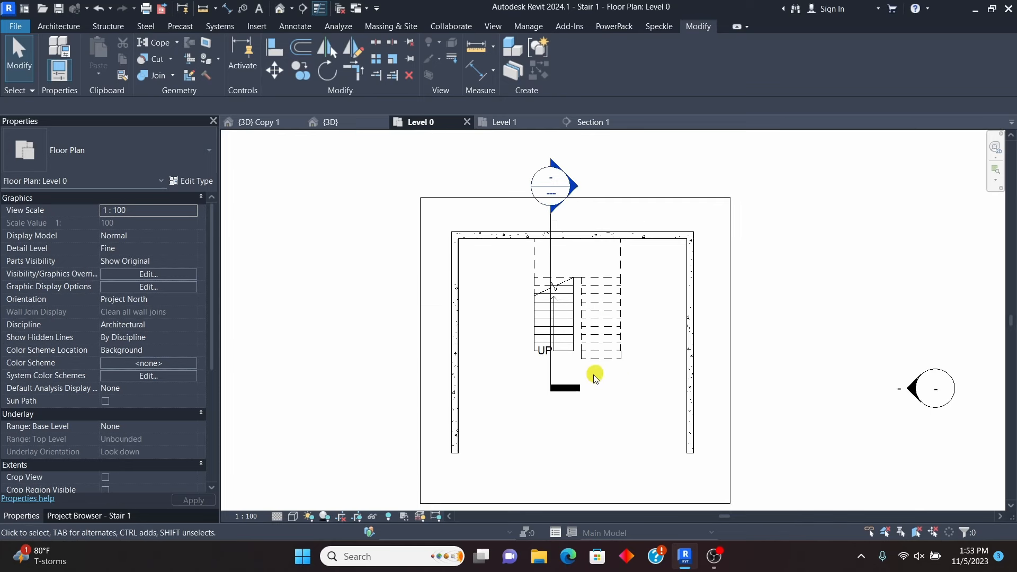
double_click(573, 184)
scroll(636, 336, "up", 4)
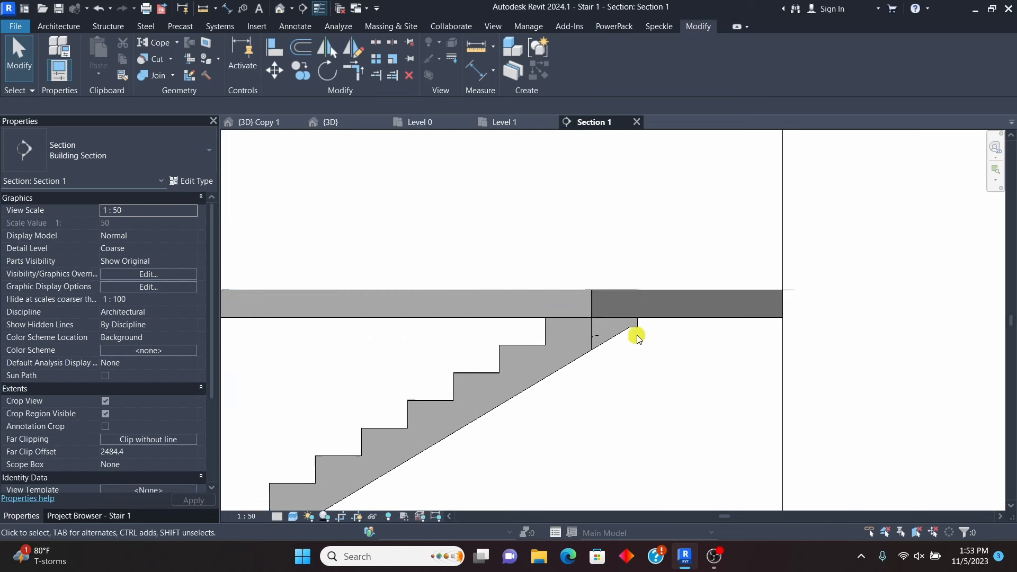
scroll(645, 320, "down", 4)
scroll(615, 324, "up", 3)
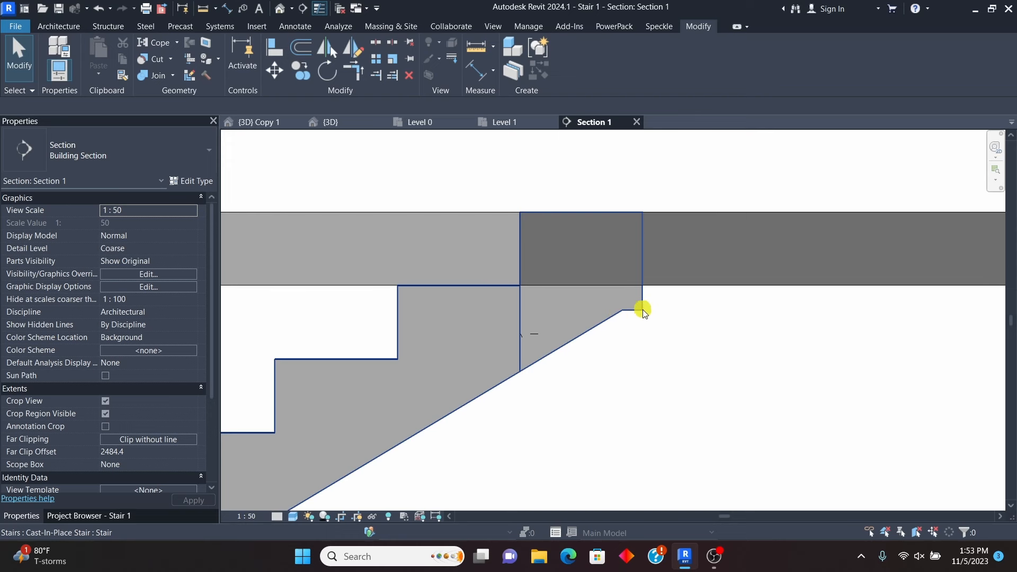
Step: Edit the stair in Section 1 and open the top landing's sketch in the Level 0 floor plan
scroll(642, 323, "up", 2)
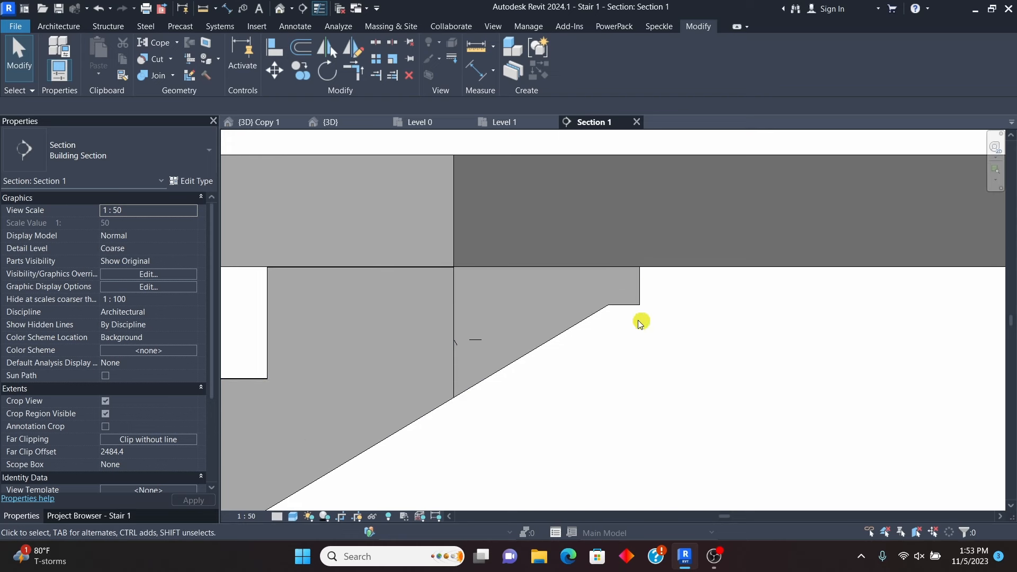
scroll(615, 266, "down", 2)
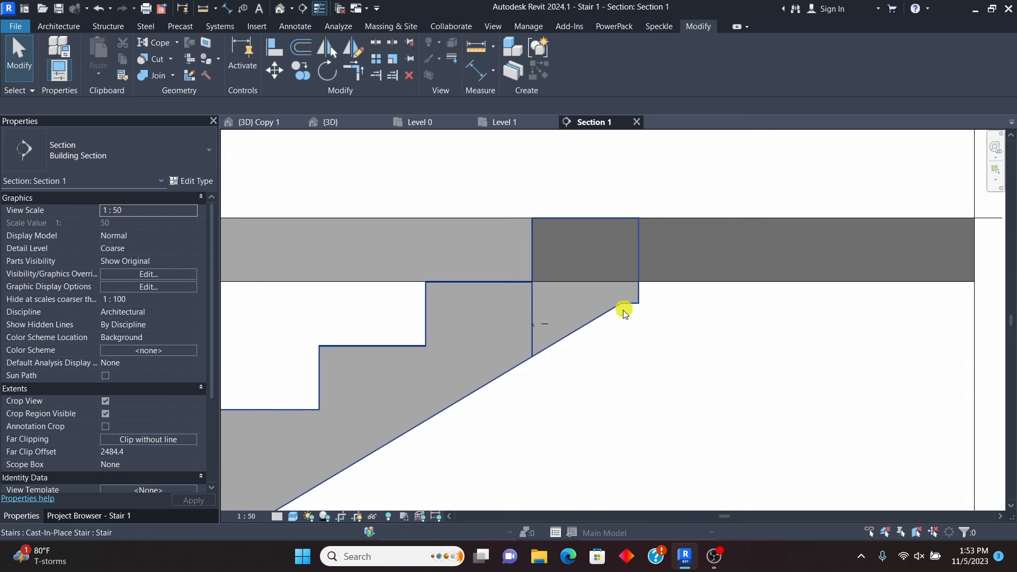
scroll(624, 317, "up", 3)
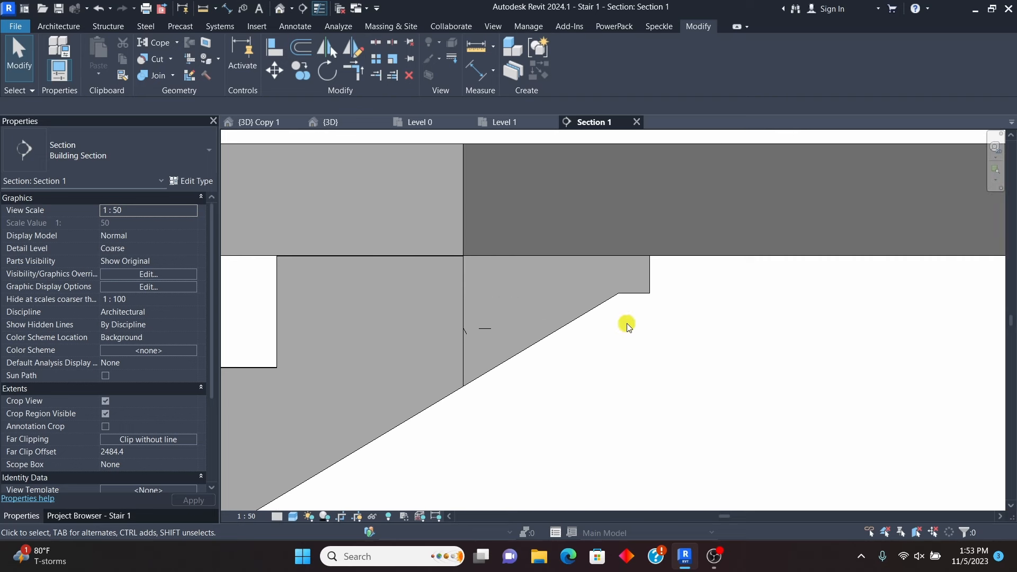
left_click(642, 291)
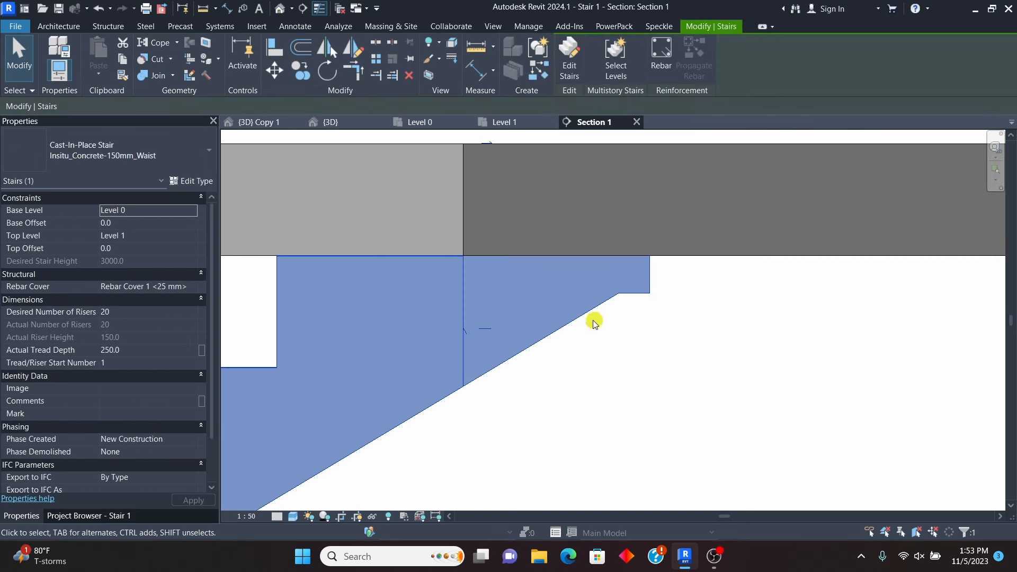
left_click(570, 58)
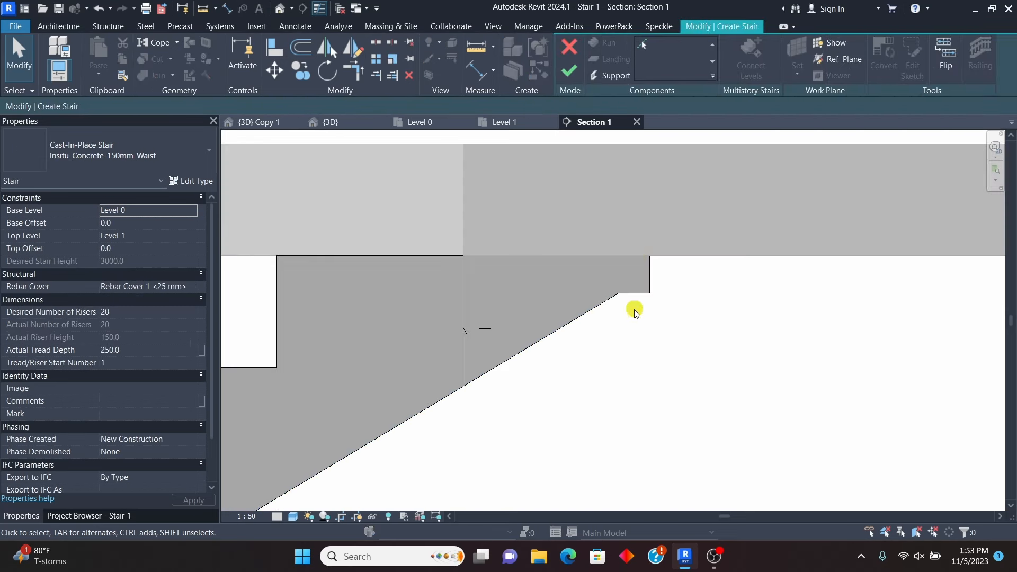
left_click(644, 292)
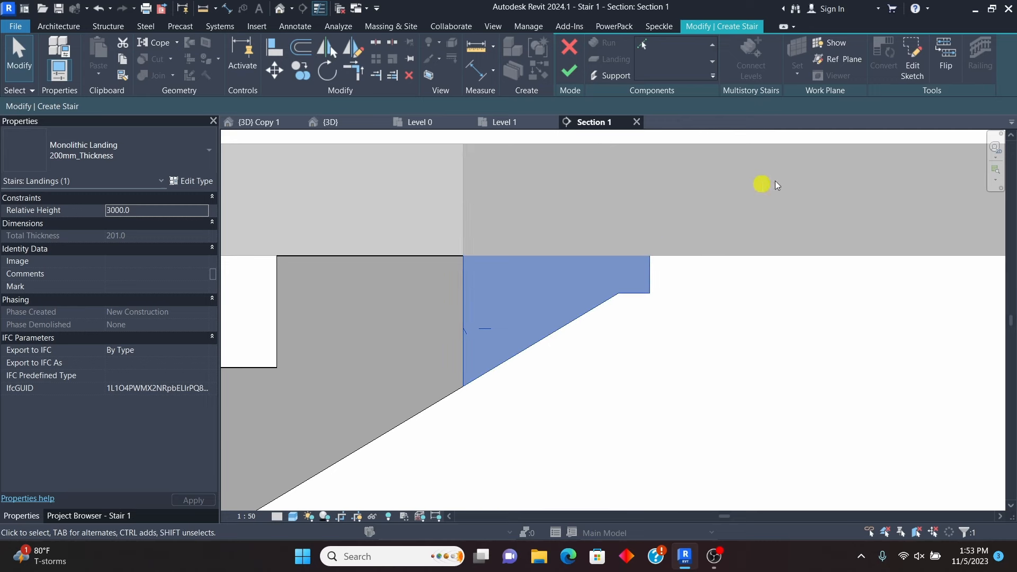
left_click(913, 56)
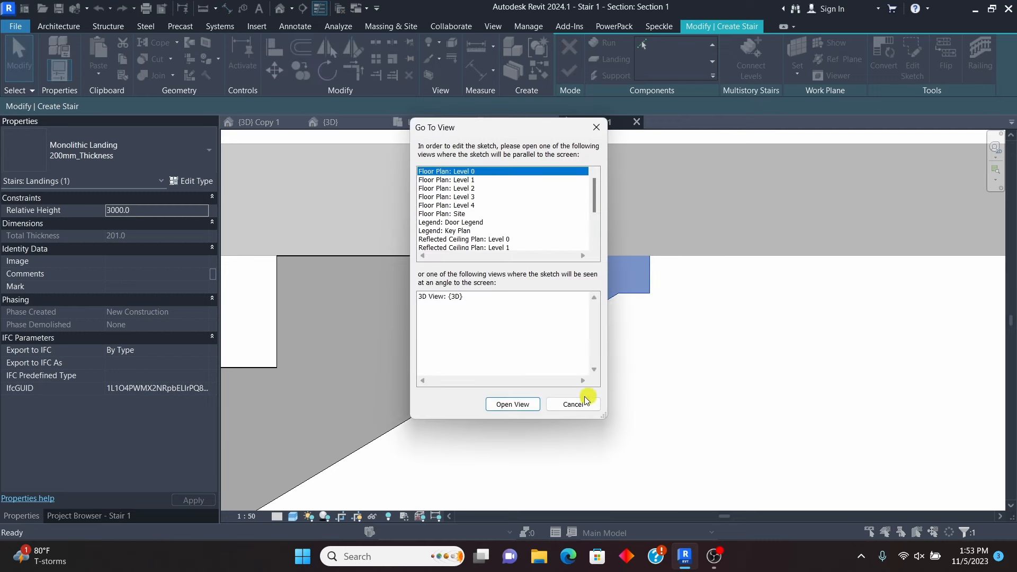
left_click(512, 404)
Step: Align the landing sketch's outer side boundary with the outer edge of the upper run
scroll(609, 355, "up", 4)
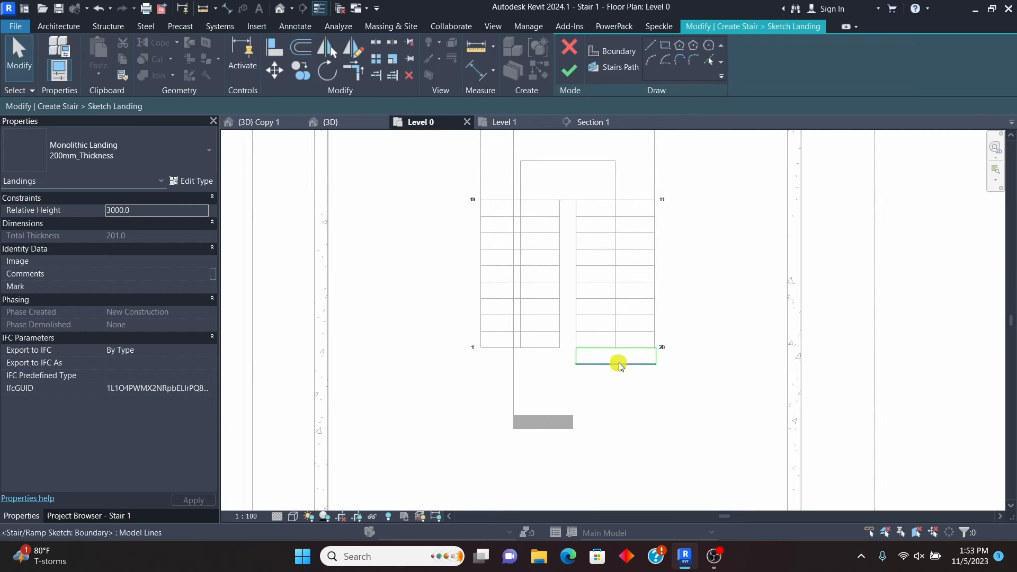
scroll(694, 371, "up", 2)
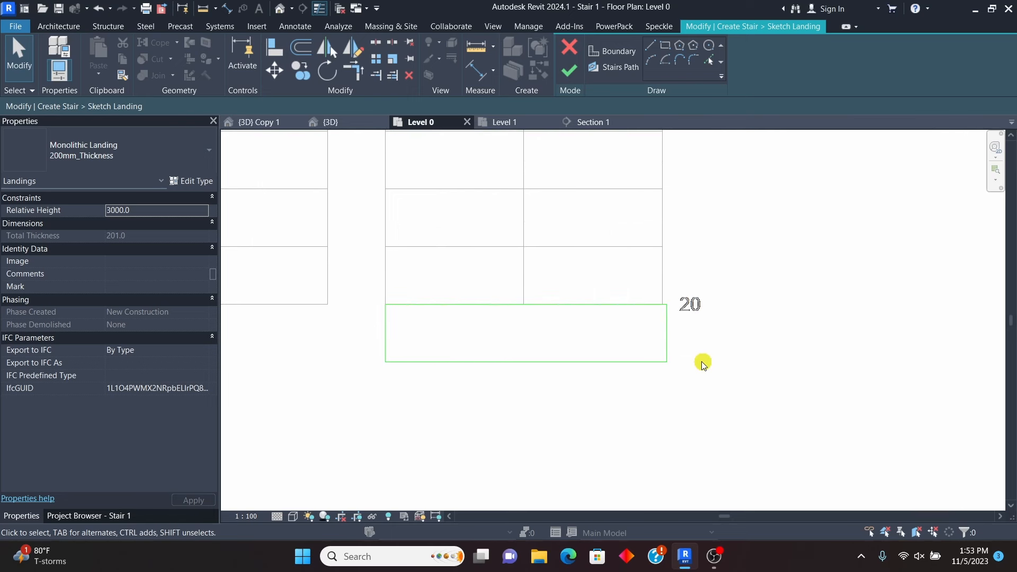
key("a")
key("l")
left_click(663, 272)
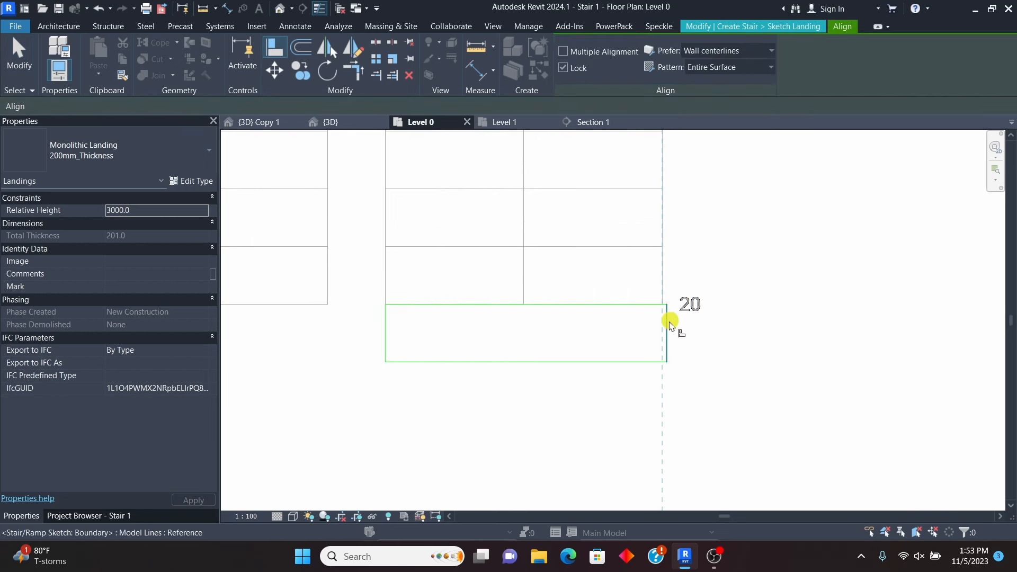
left_click(667, 323)
scroll(620, 397, "down", 2)
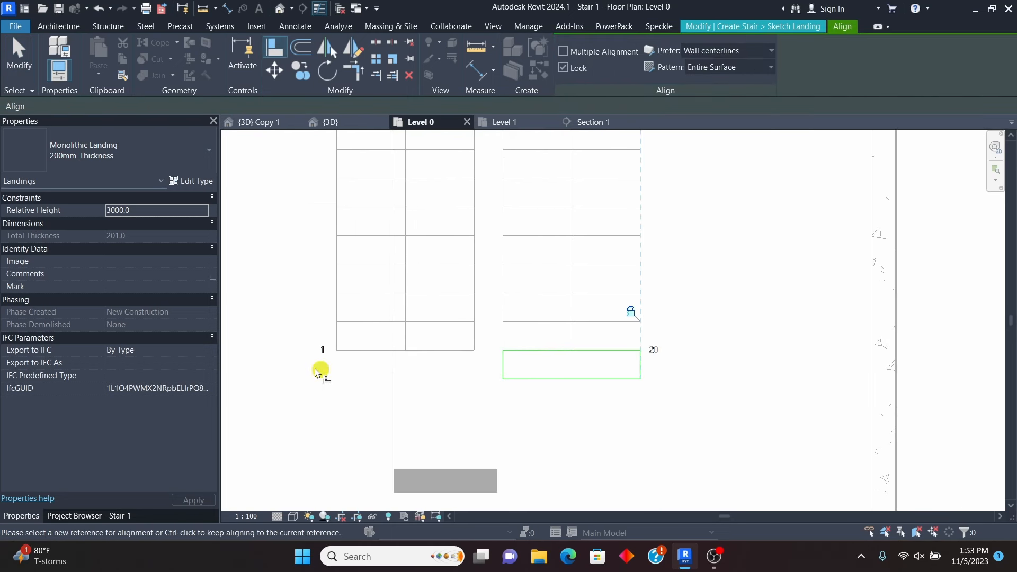
Step: Try to set the monolithic thickness of the 200mm_Thickness landing type to 150 mm while editing the sketch
left_click(197, 184)
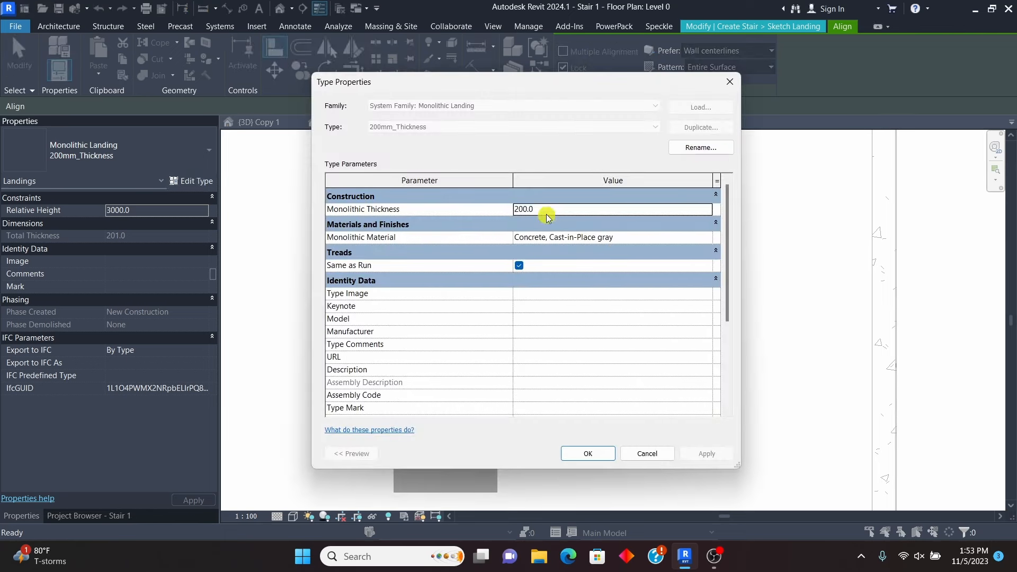
left_click(555, 208)
left_click_drag(600, 86, 291, 125)
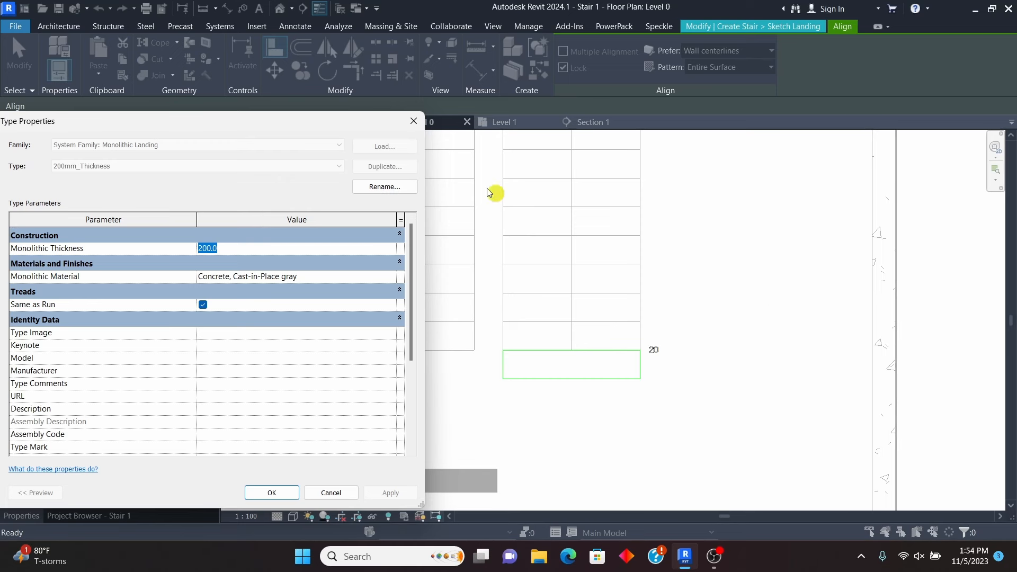
left_click_drag(315, 129, 358, 72)
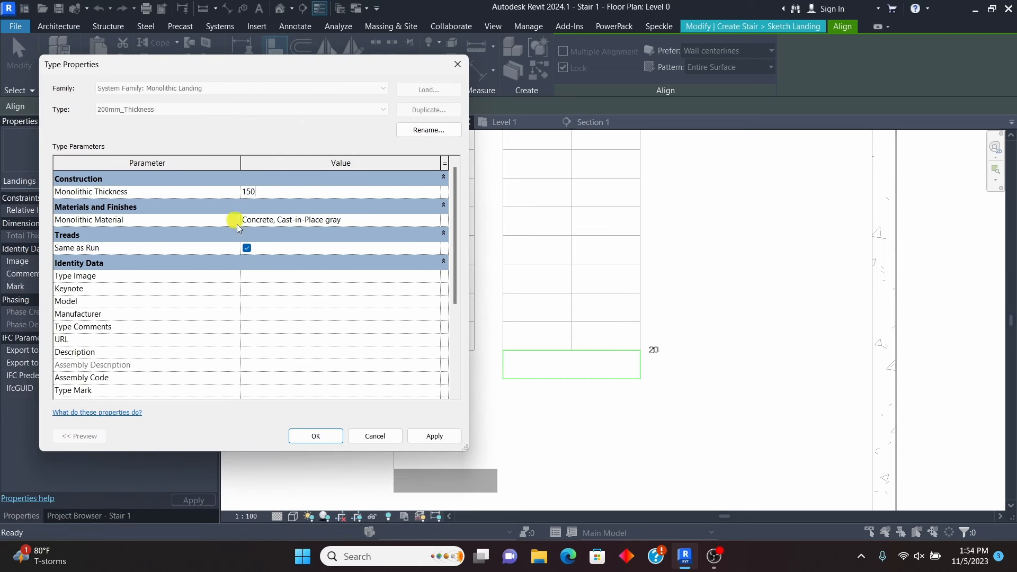
left_click(432, 436)
left_click(316, 436)
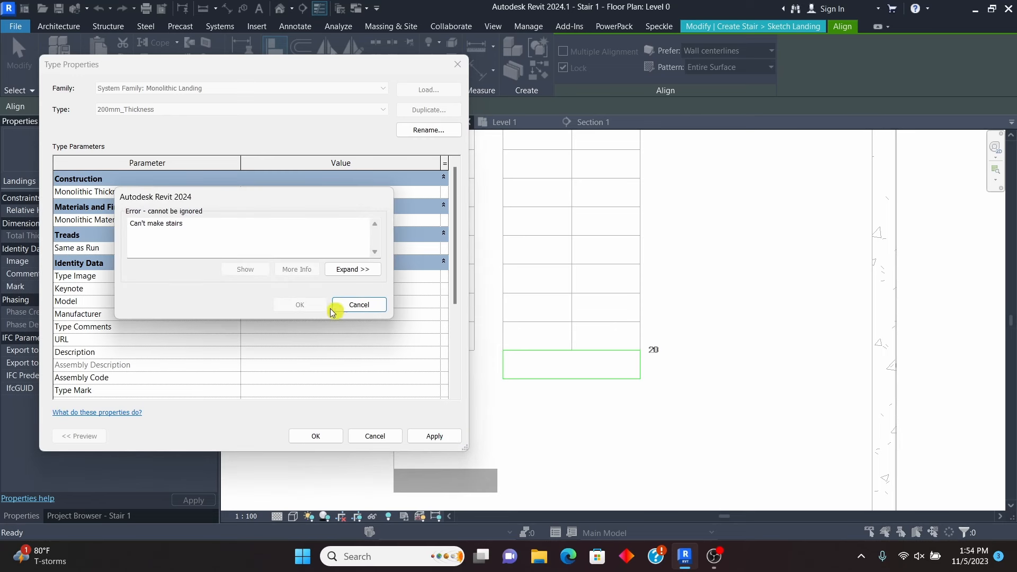
left_click(365, 308)
left_click(317, 435)
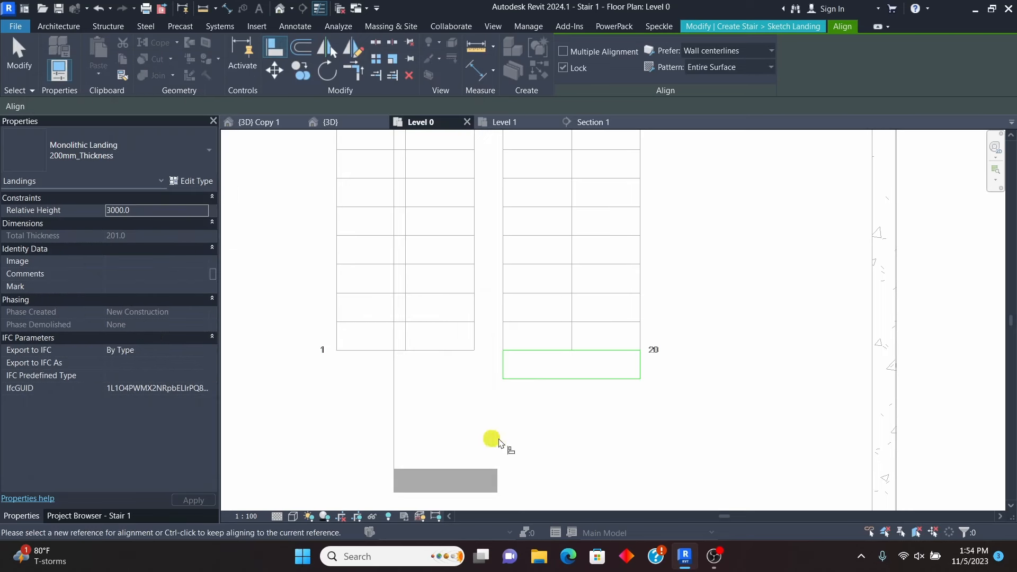
Step: End the alignment and deepen the landing sketch by moving its far edge away from the upper run
right_click(683, 231)
left_click(716, 239)
right_click(698, 223)
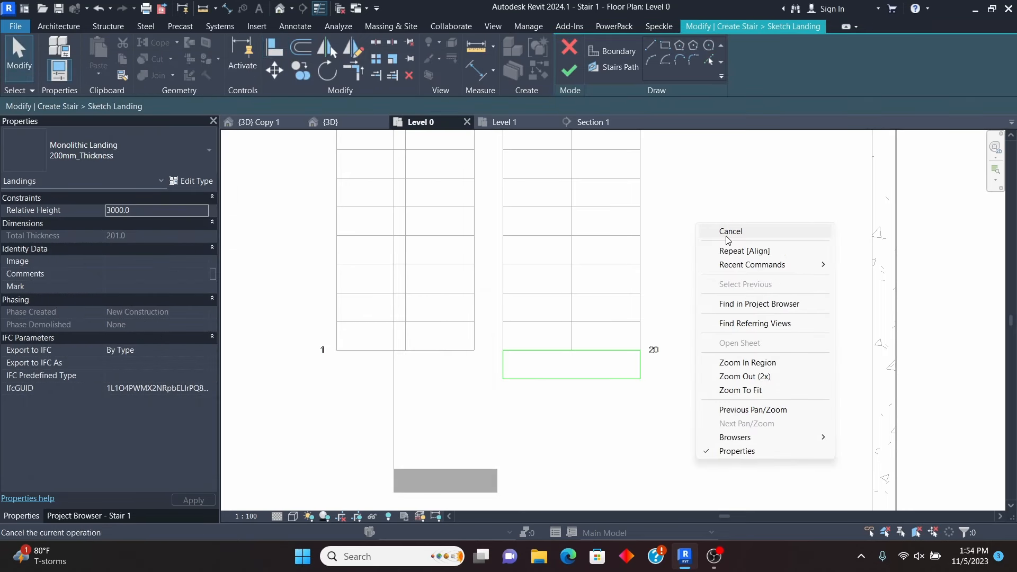
left_click(726, 237)
left_click(608, 380)
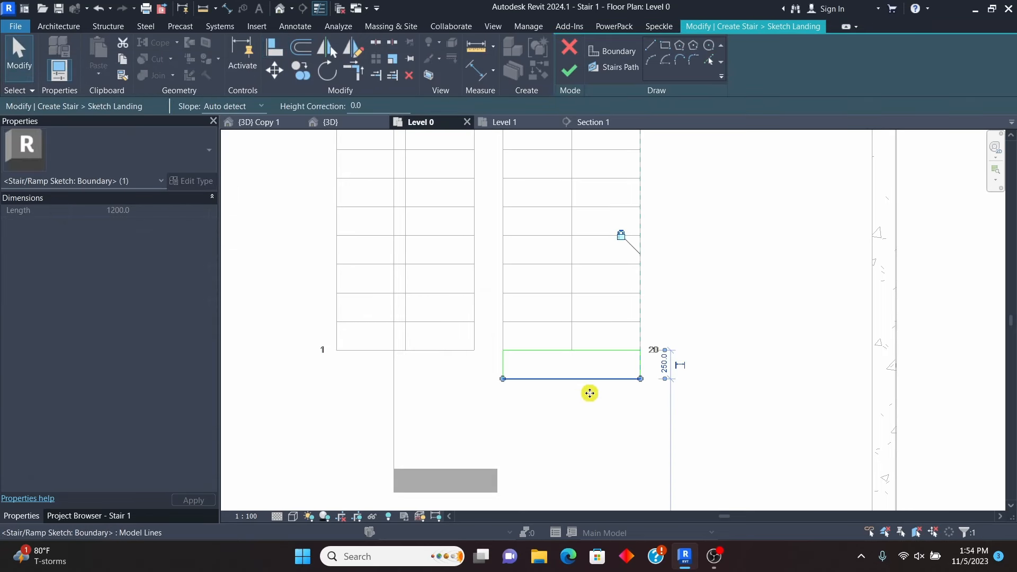
mouse_move(589, 393)
left_mouse_down()
mouse_move(588, 411)
mouse_move(592, 398)
left_mouse_up()
left_click(767, 339)
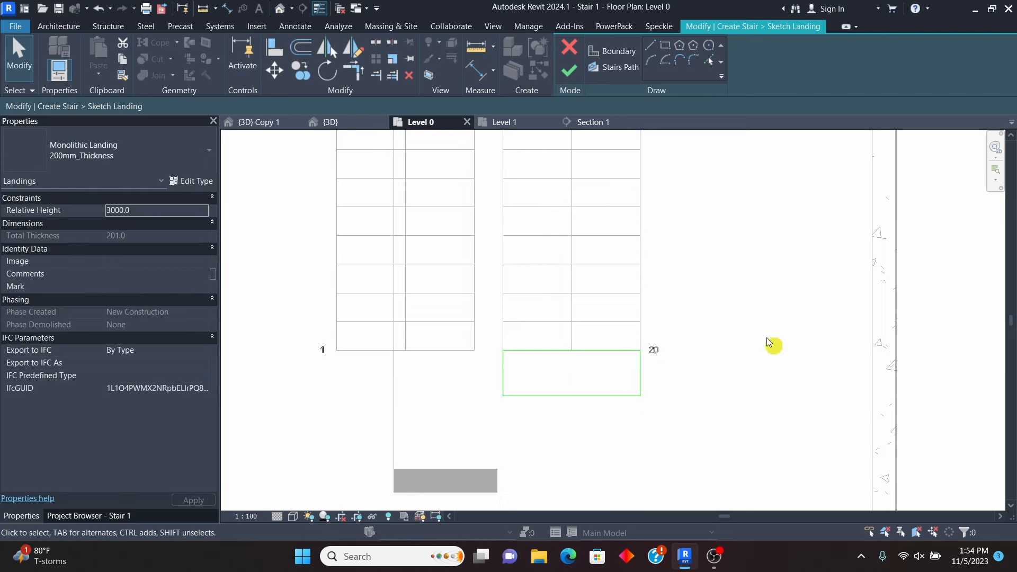
Step: Try again to reduce the landing type's monolithic thickness with the deeper sketch still open
left_click(179, 187)
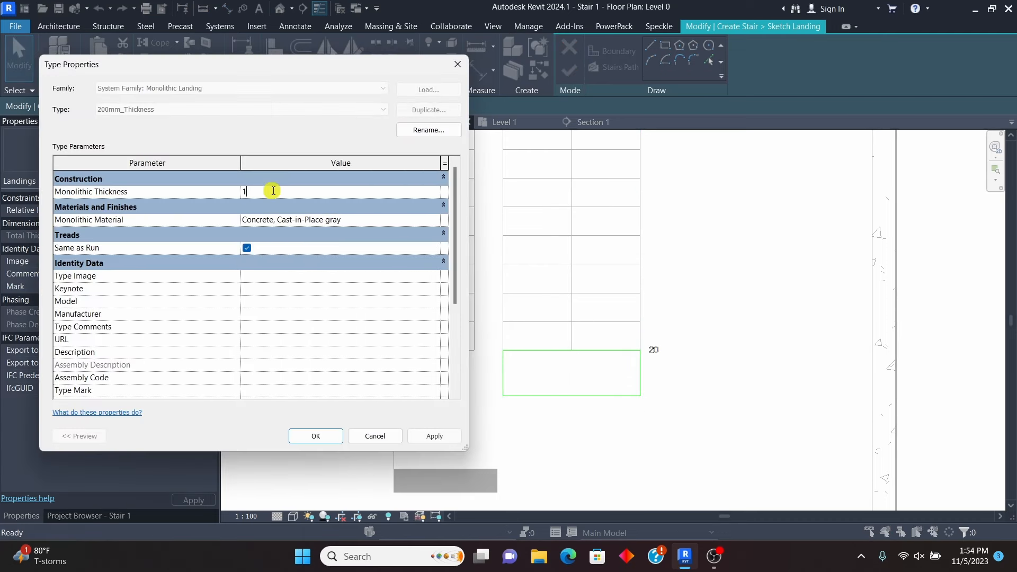
left_click(433, 437)
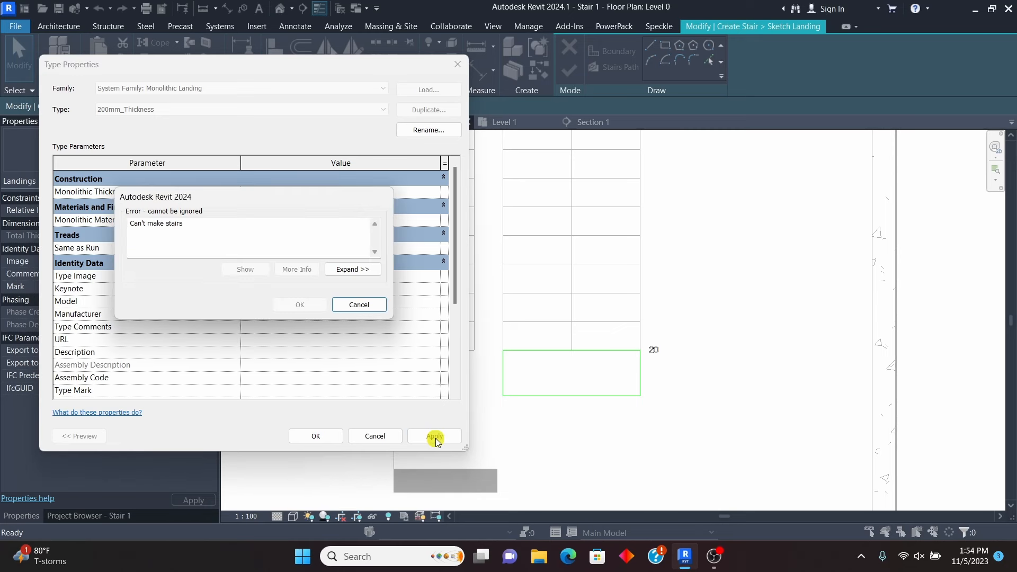
left_click(354, 306)
left_click(316, 438)
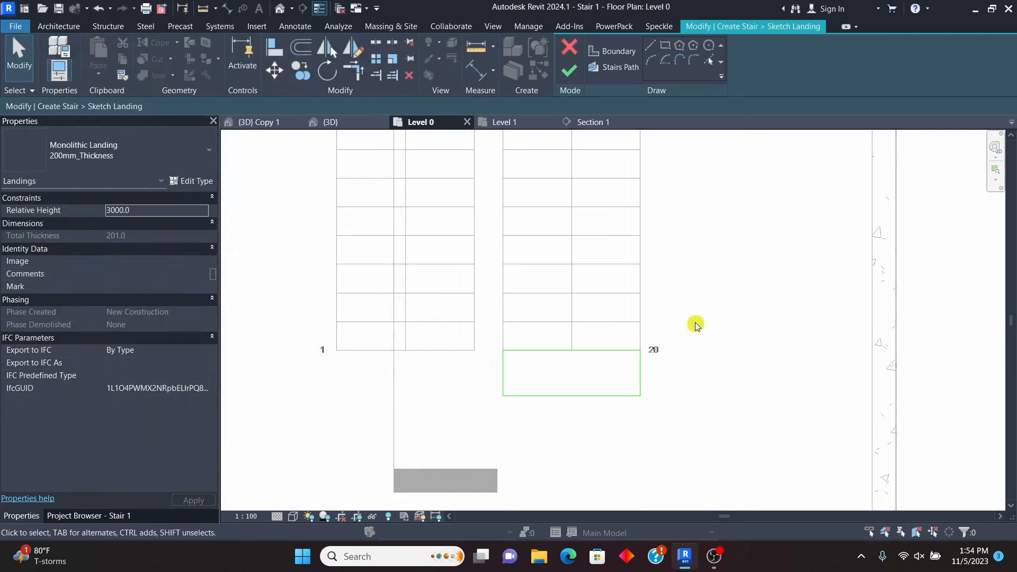
Step: Finish the landing sketch and the stair edit, and inspect the deeper landing below the Level 1 slab in Section 1
left_click(570, 74)
left_click(592, 124)
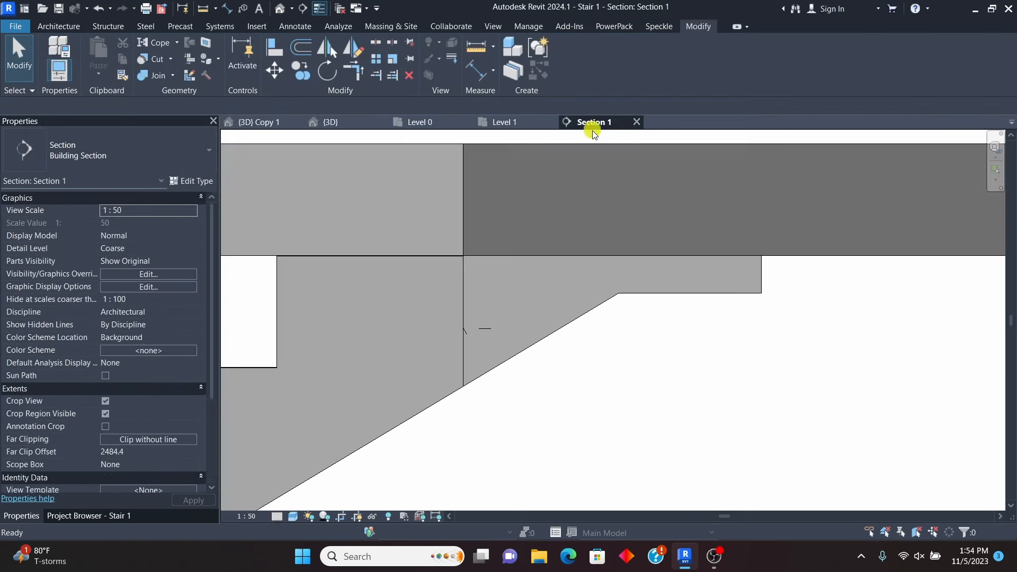
scroll(693, 335, "down", 8)
scroll(682, 290, "down", 5)
scroll(675, 335, "up", 4)
scroll(681, 265, "down", 4)
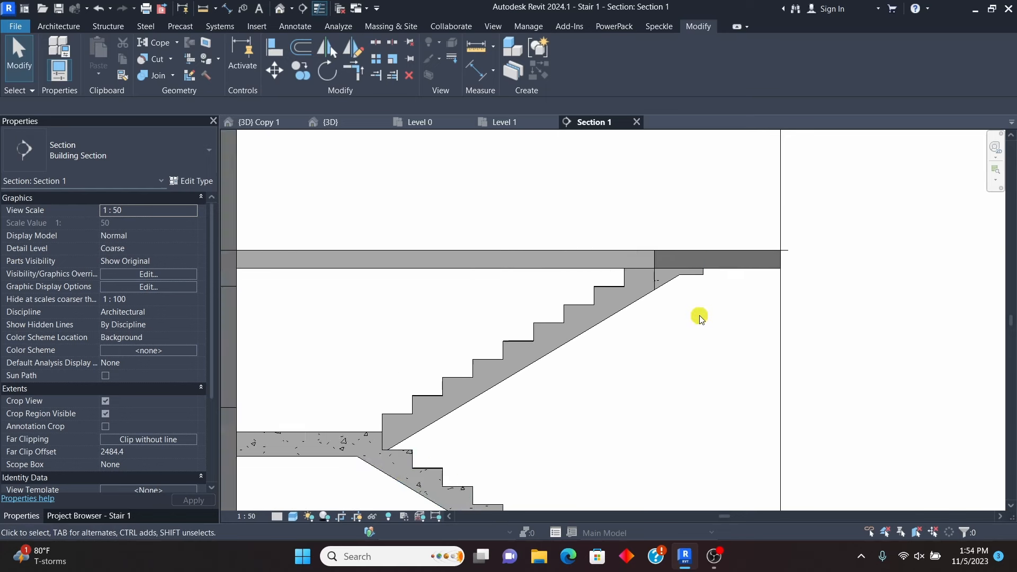
scroll(699, 318, "up", 2)
scroll(717, 232, "down", 2)
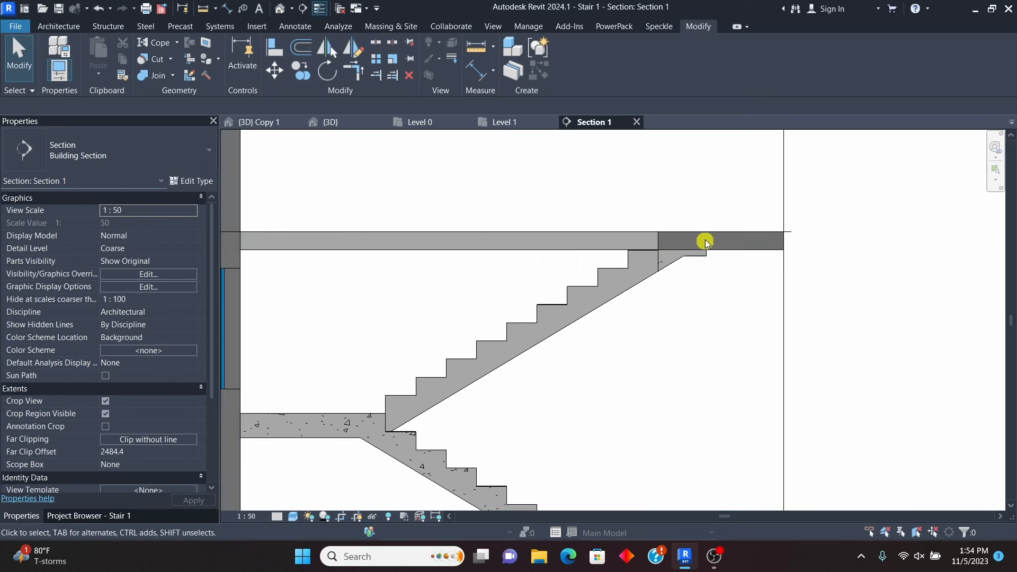
scroll(707, 244, "up", 5)
scroll(646, 331, "down", 2)
scroll(633, 351, "up", 1)
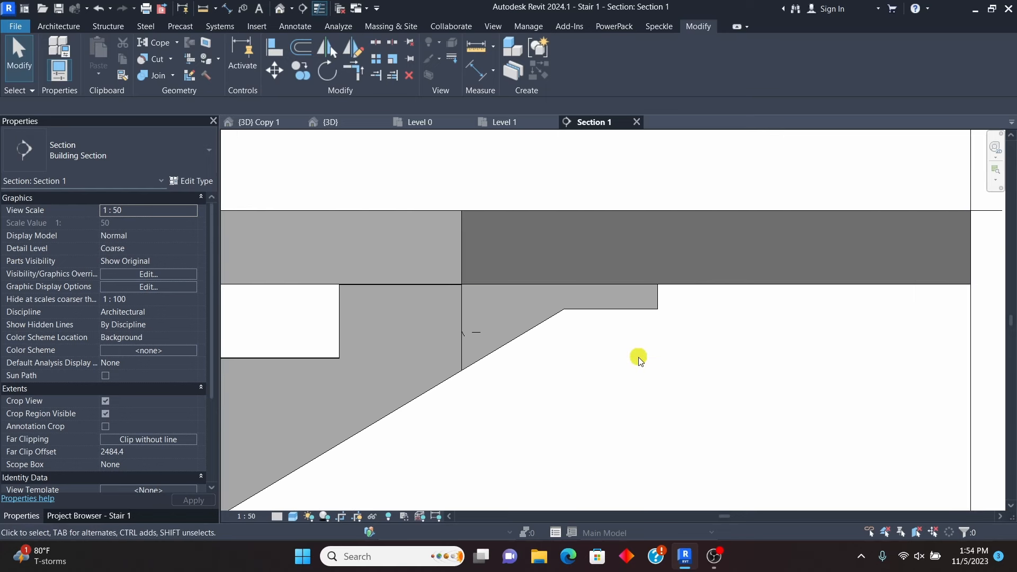
Step: Edit the stair from the section and set the top landing type's monolithic thickness to 150 mm
left_click(649, 310)
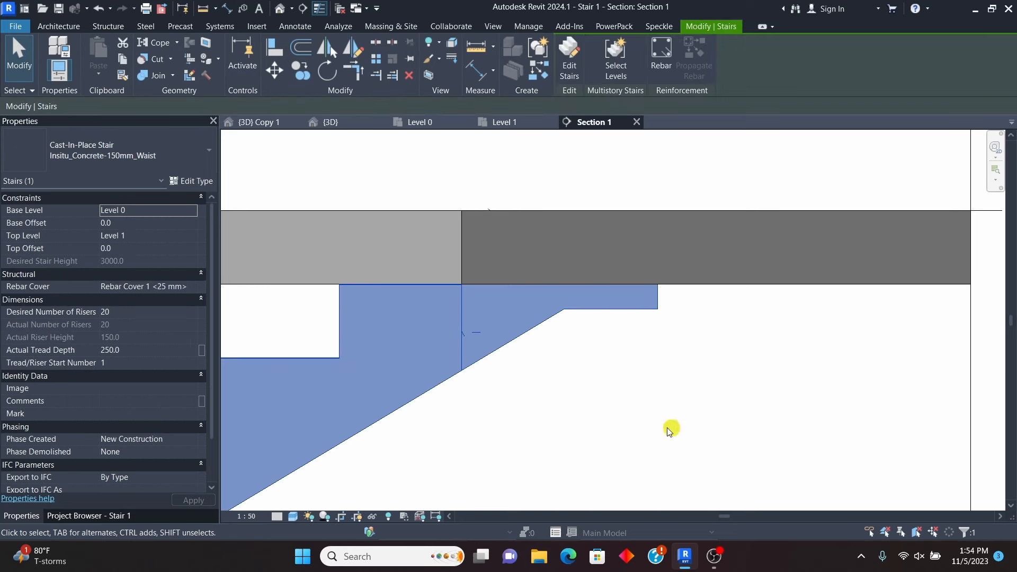
left_click(577, 78)
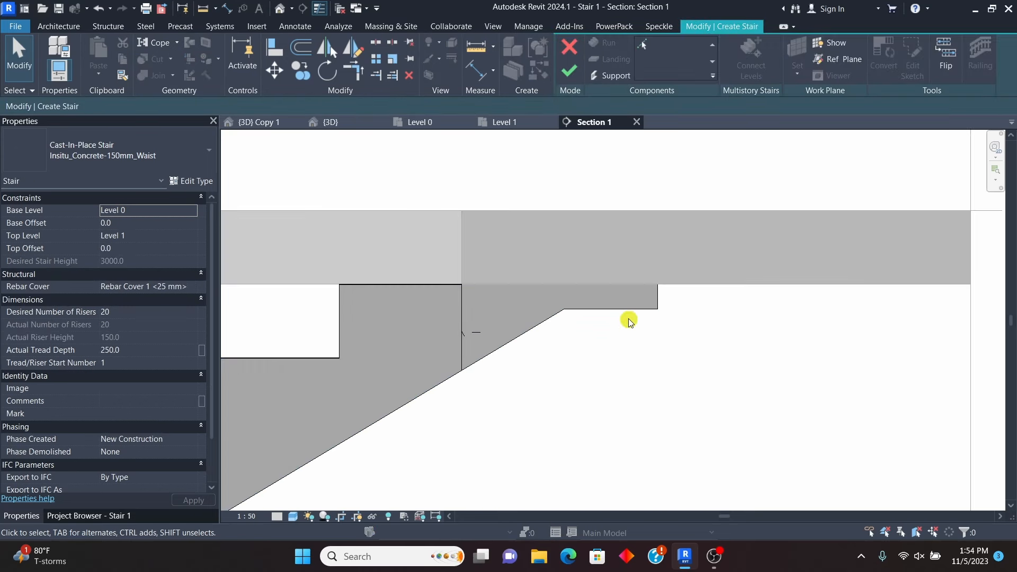
left_click(628, 310)
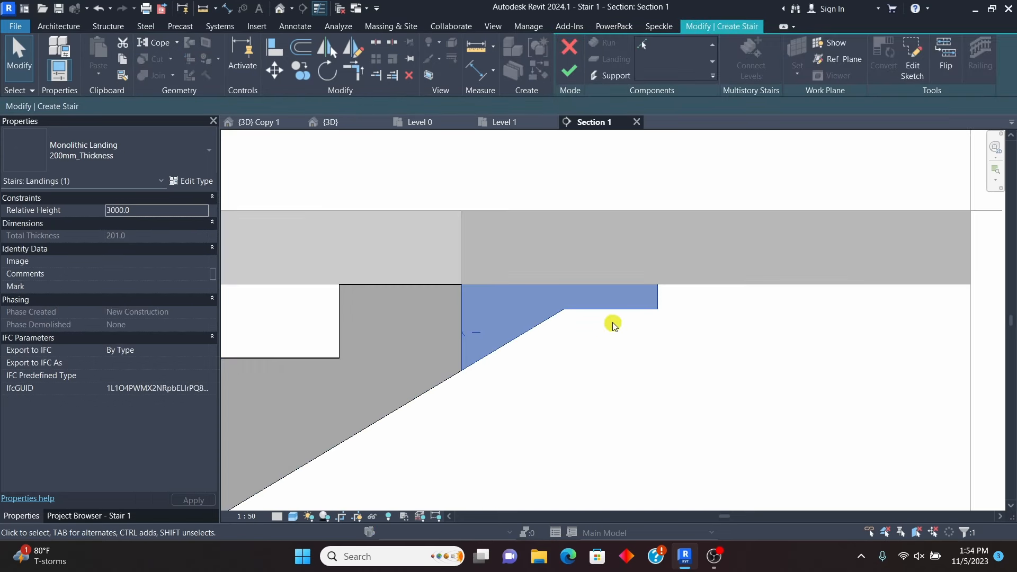
left_click(192, 181)
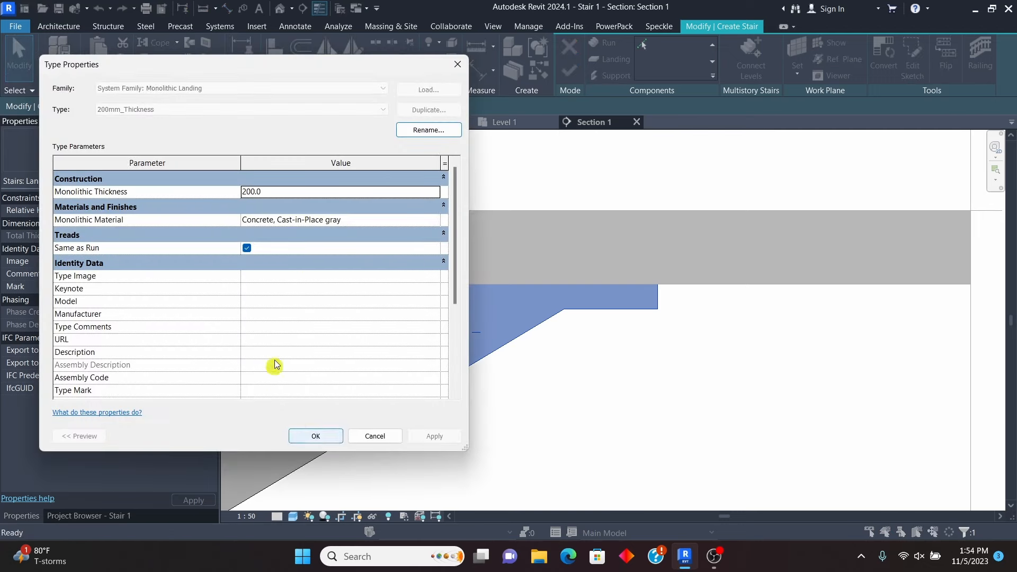
left_click(284, 194)
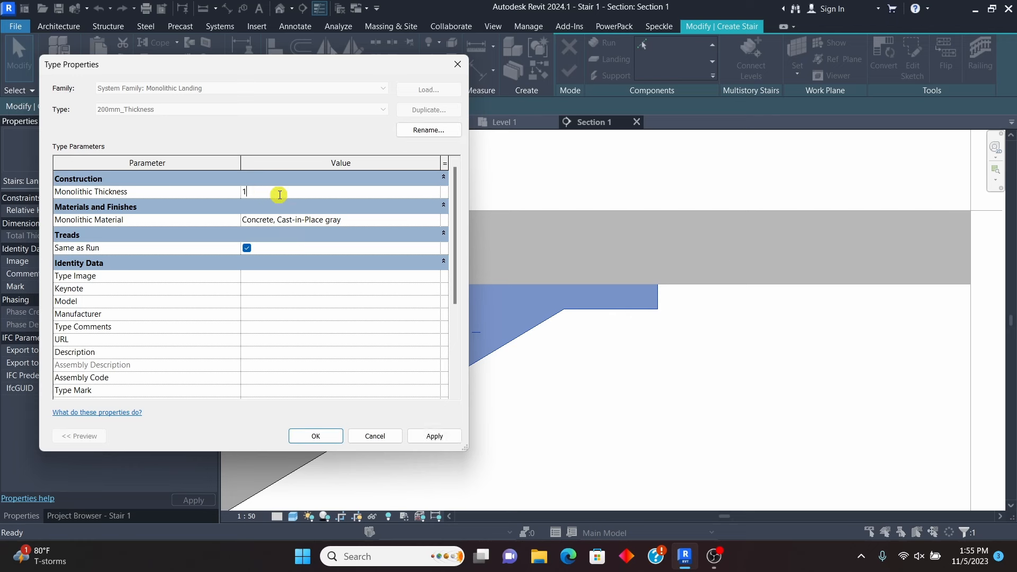
left_click(424, 436)
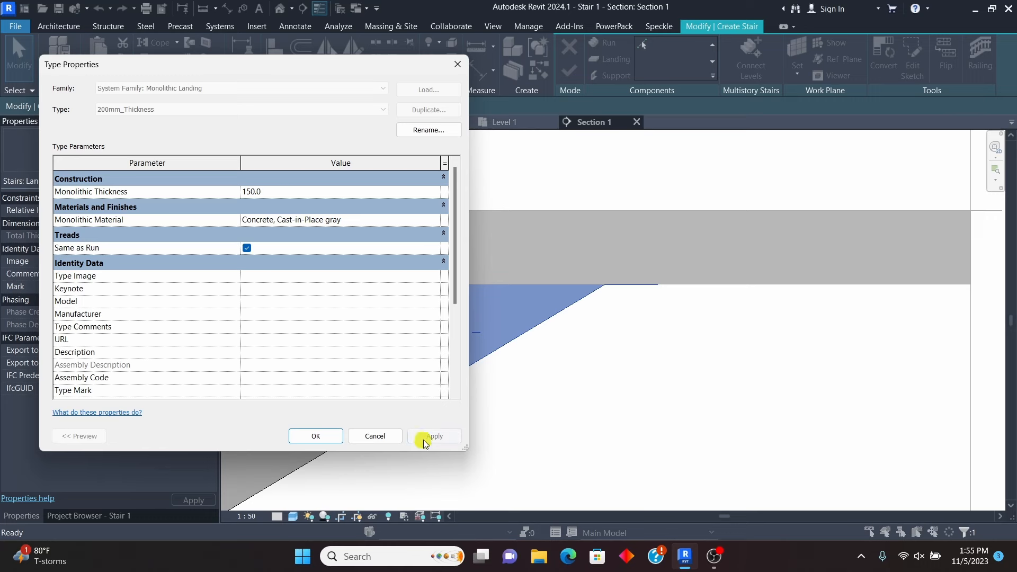
left_click(312, 437)
Step: Complete the stair edit and check how the thinner landing joins the upper run and the Level 1 slab
scroll(634, 302, "up", 1)
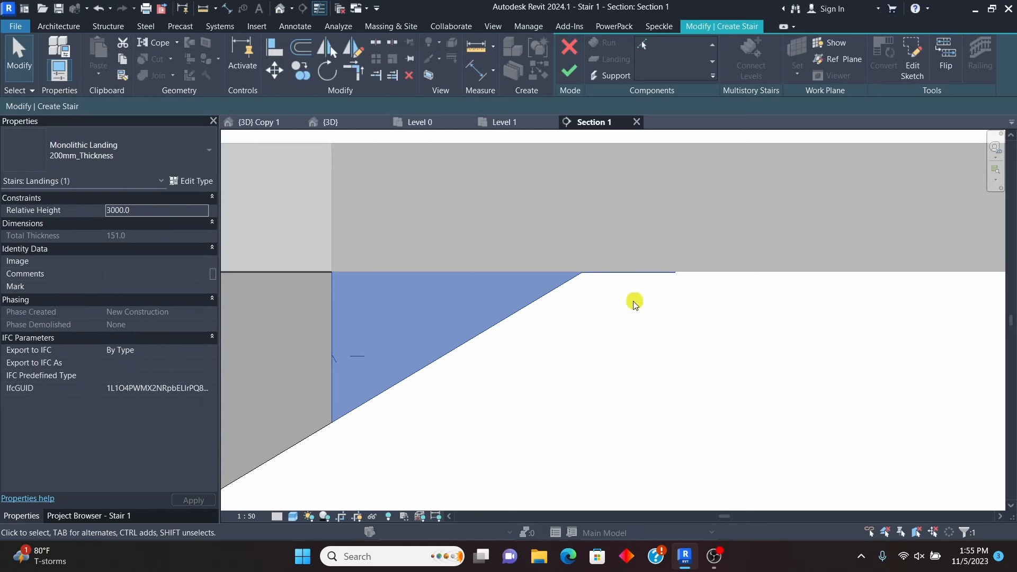
left_click(574, 75)
scroll(687, 351, "down", 3)
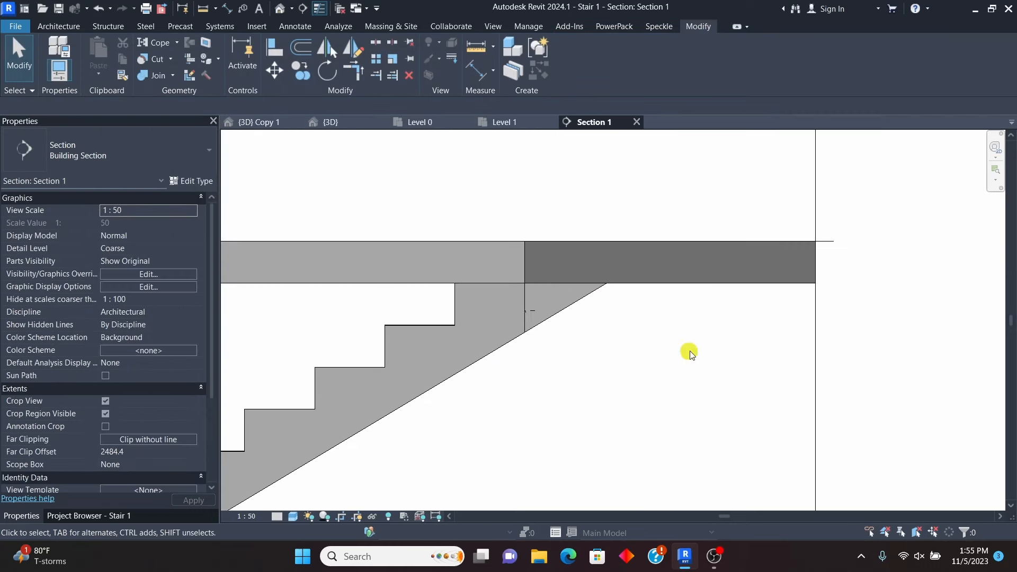
scroll(689, 297, "up", 2)
scroll(682, 299, "up", 1)
scroll(663, 284, "down", 4)
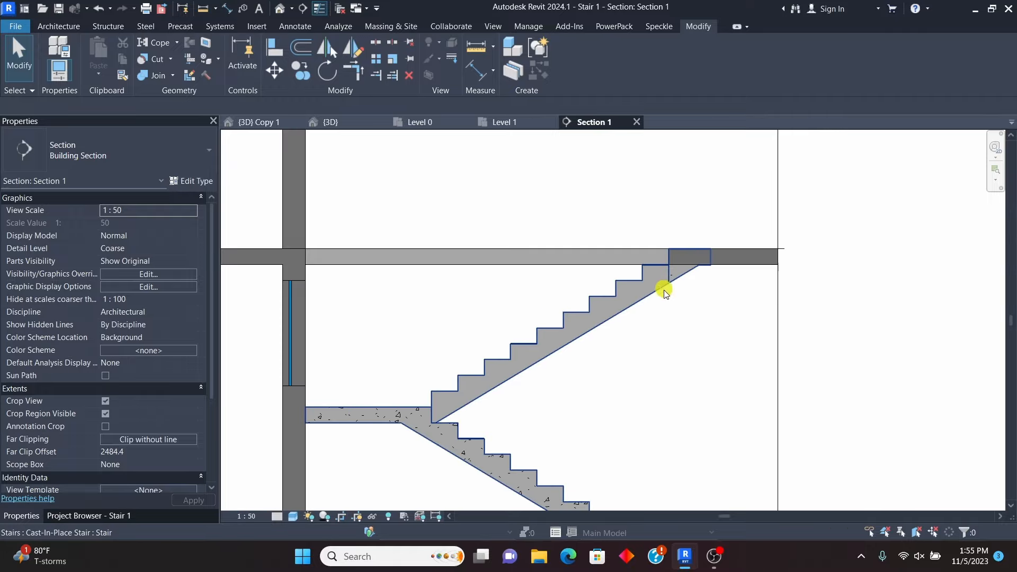
Step: Examine up close in Section 1 how the top landing's underside meets the upper run and the Level 1 slab
scroll(682, 293, "up", 2)
scroll(682, 291, "up", 2)
scroll(665, 278, "down", 3)
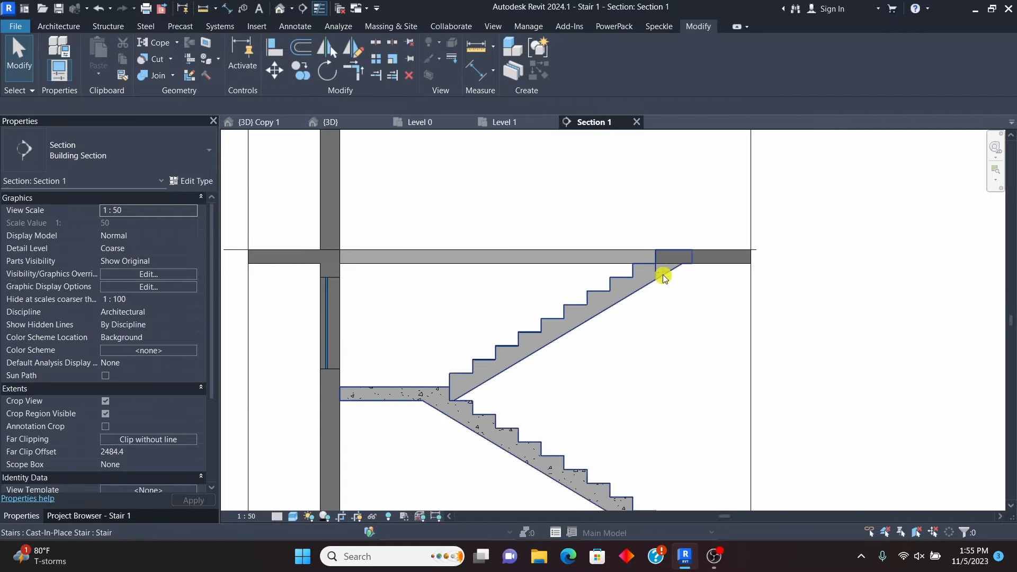
scroll(670, 329, "up", 3)
scroll(710, 238, "up", 2)
scroll(737, 251, "up", 2)
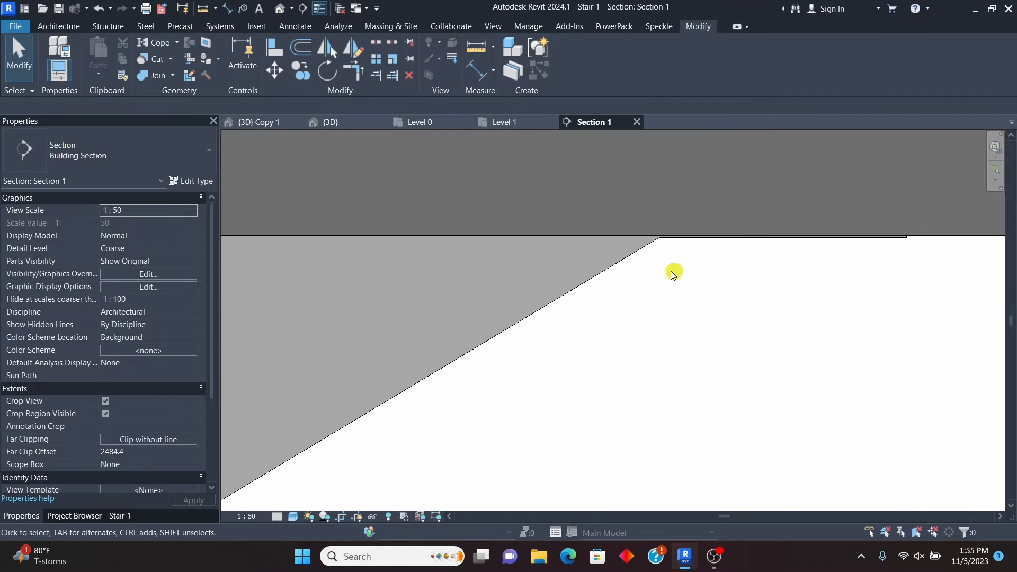
scroll(670, 273, "down", 2)
scroll(669, 270, "up", 2)
scroll(660, 252, "down", 4)
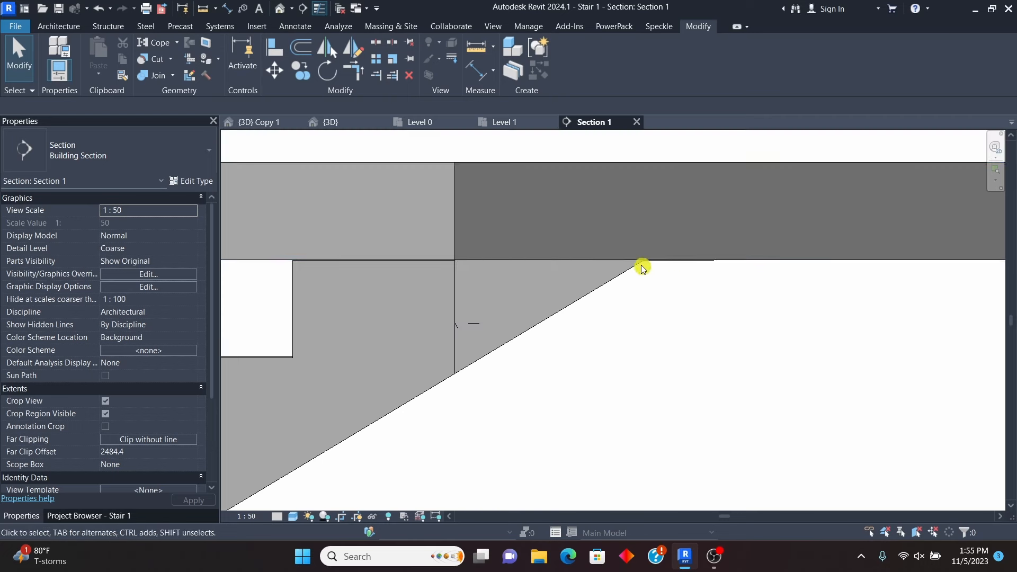
scroll(647, 261, "up", 2)
scroll(439, 332, "up", 1)
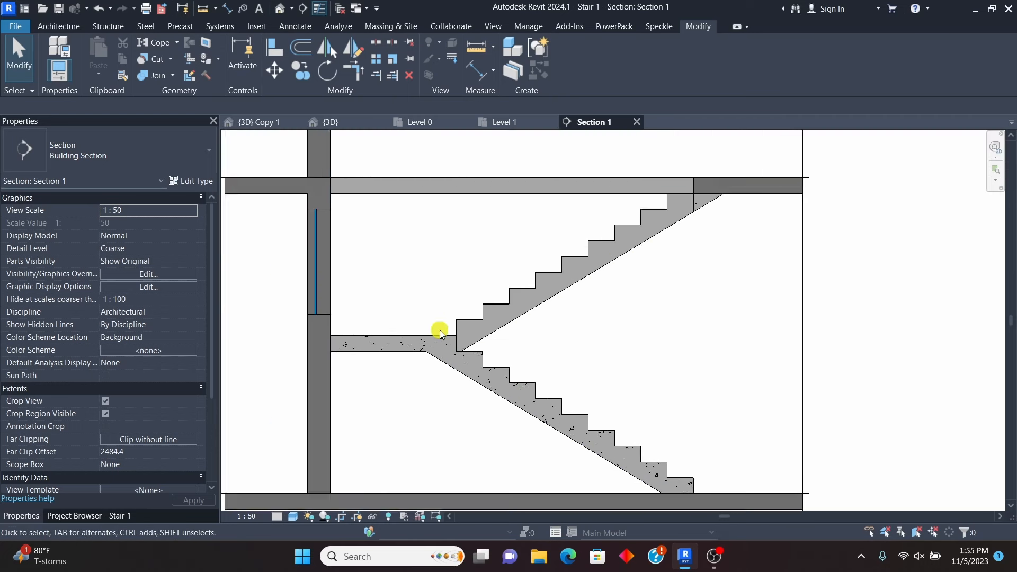
scroll(518, 374, "down", 3)
scroll(502, 330, "up", 1)
scroll(502, 329, "up", 1)
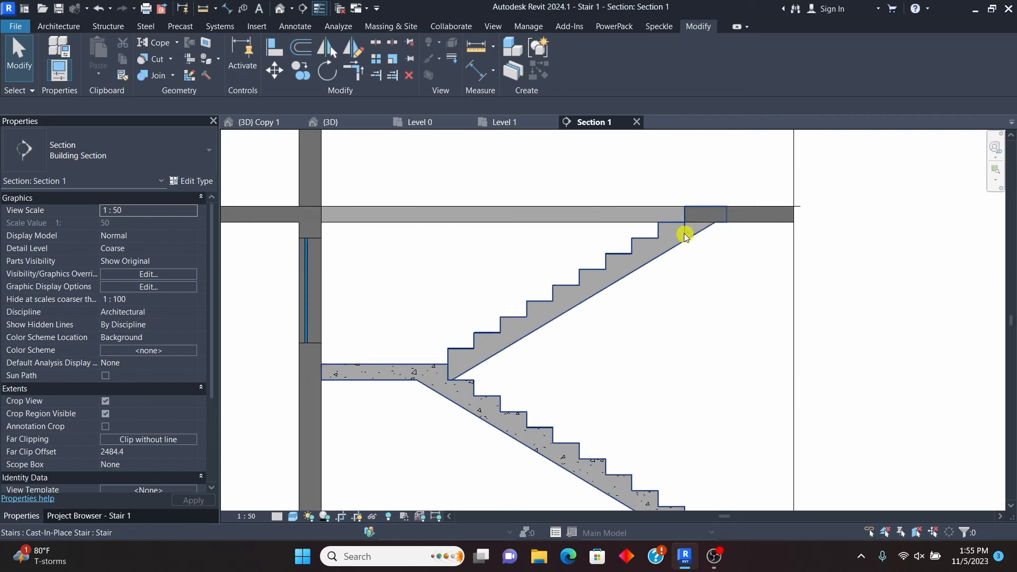
scroll(689, 239, "up", 2)
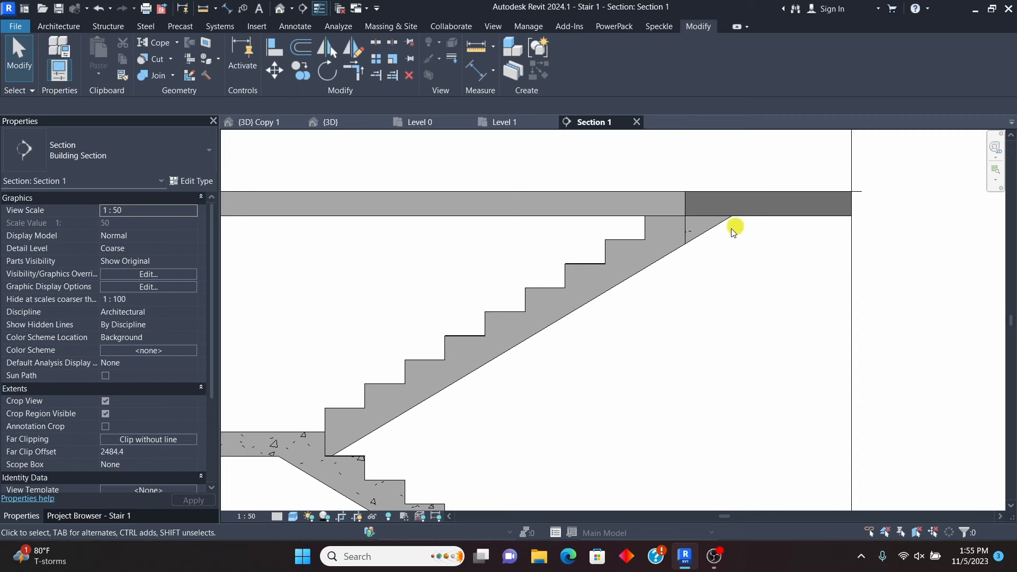
scroll(715, 245, "up", 2)
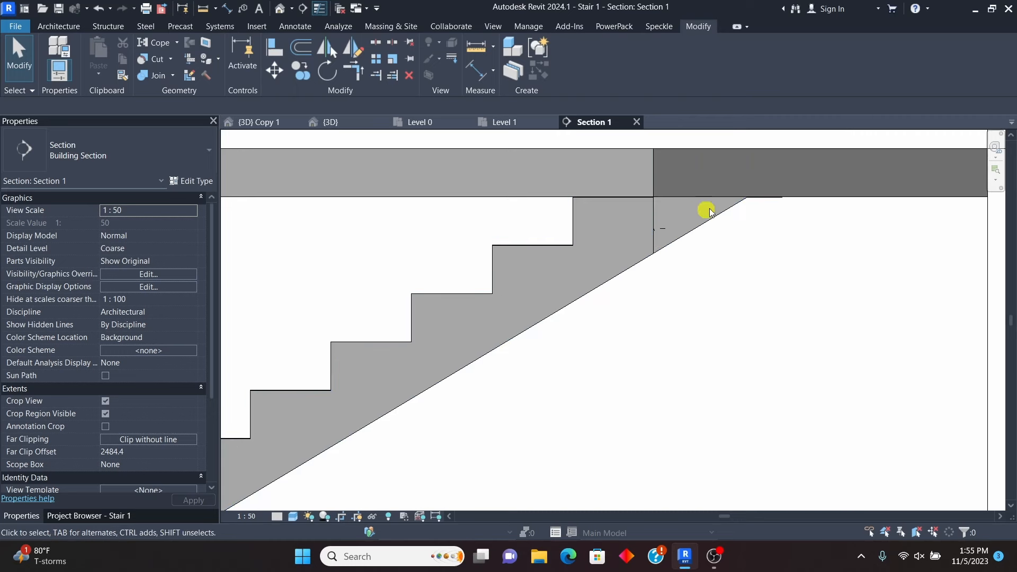
scroll(772, 197, "down", 4)
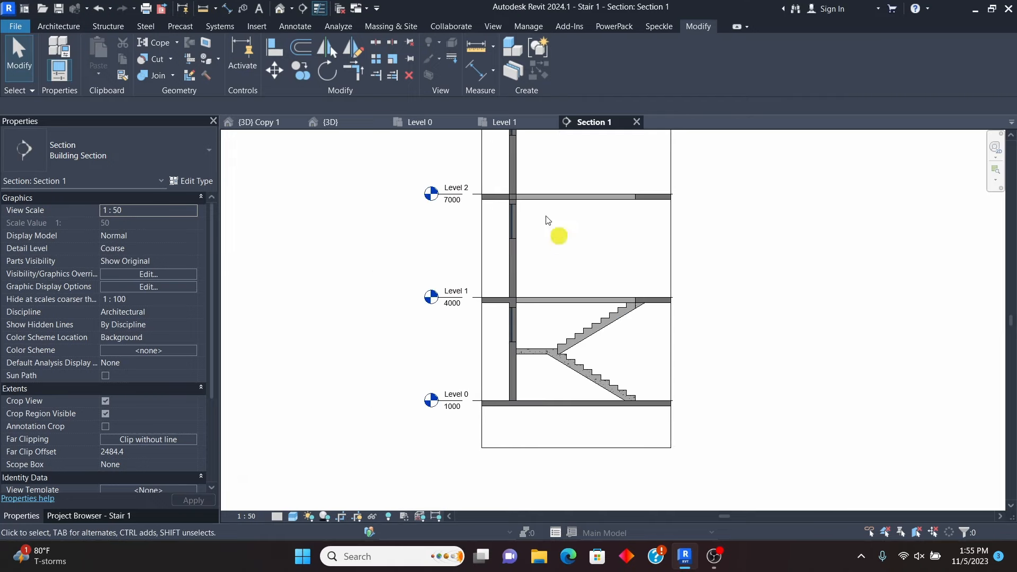
Step: Review the stair and the open floors above it in the {3D} view, and select the stair
left_click(334, 123)
scroll(503, 414, "up", 6)
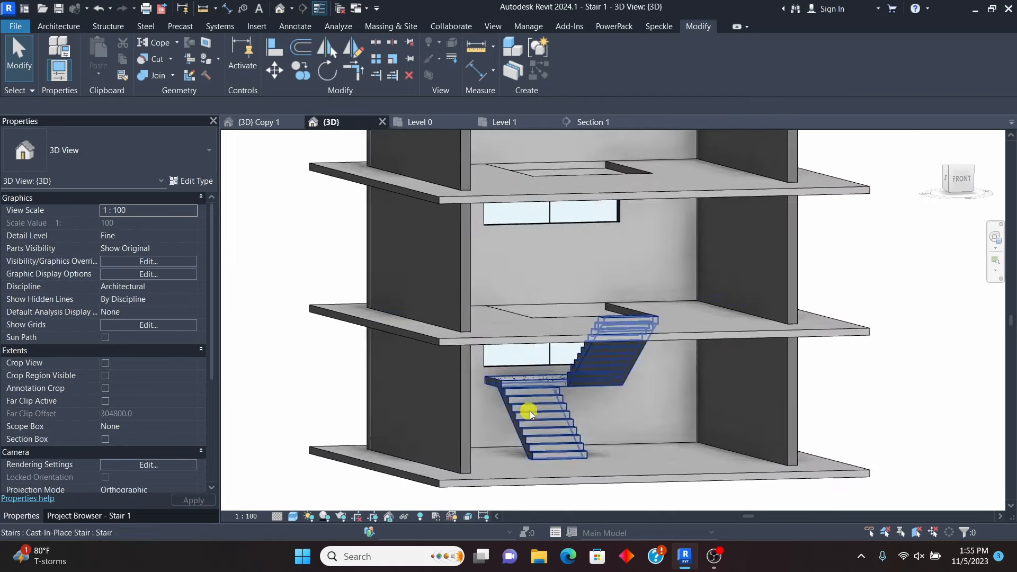
scroll(581, 285, "down", 3)
middle_click_drag(867, 257, 898, 268, "shift")
scroll(600, 386, "down", 2)
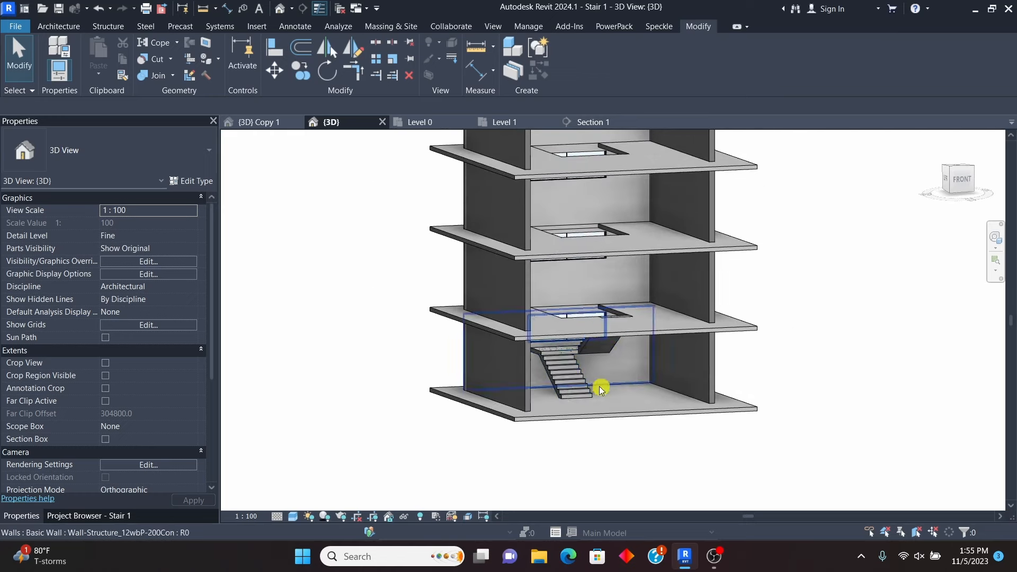
scroll(551, 442, "up", 2)
scroll(556, 409, "down", 3)
scroll(586, 397, "up", 2)
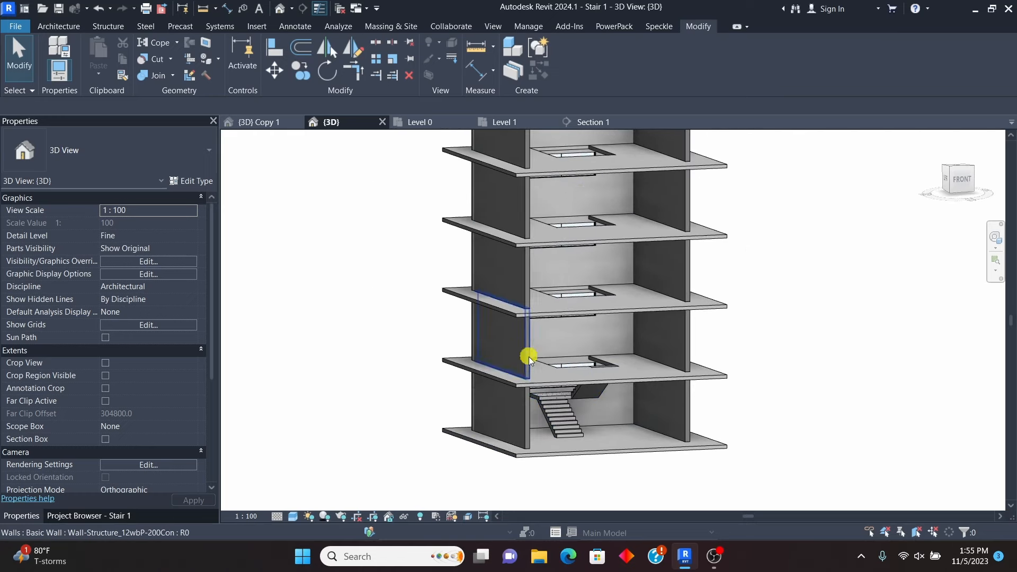
scroll(558, 189, "down", 2)
scroll(567, 409, "up", 4)
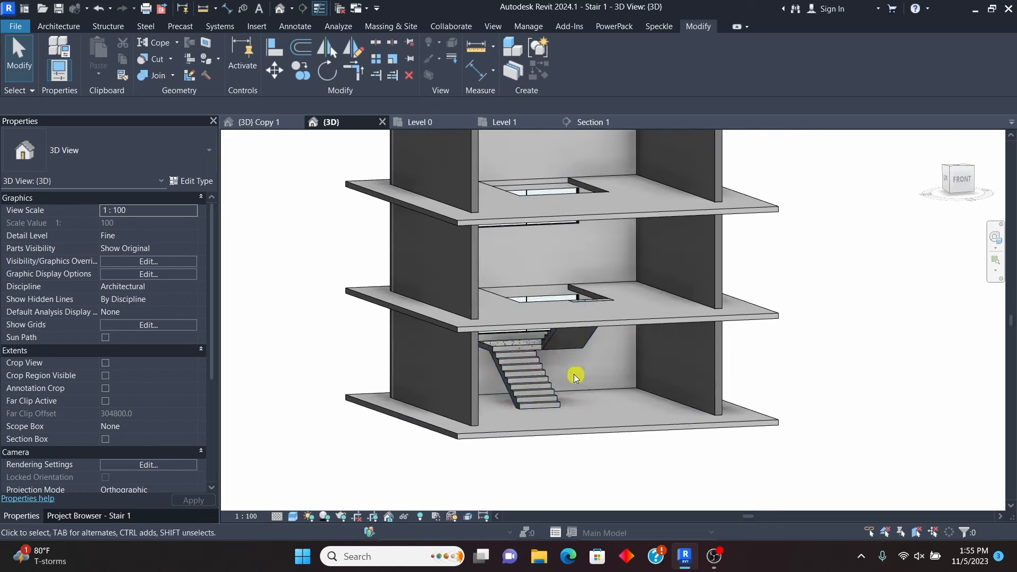
left_click(543, 368)
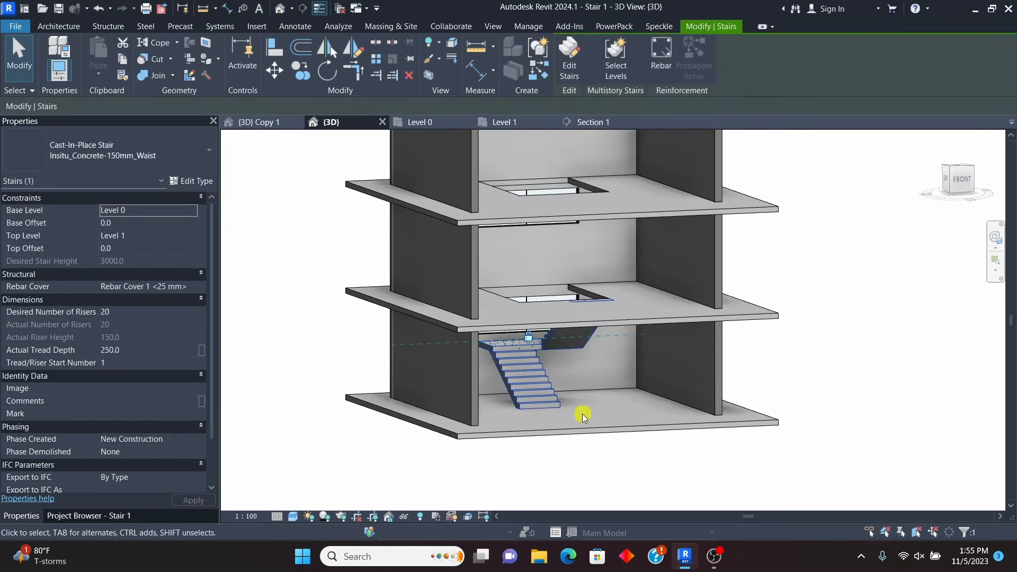
Step: Try to start the multistory level selection for the stair from the {3D} view
left_click(616, 53)
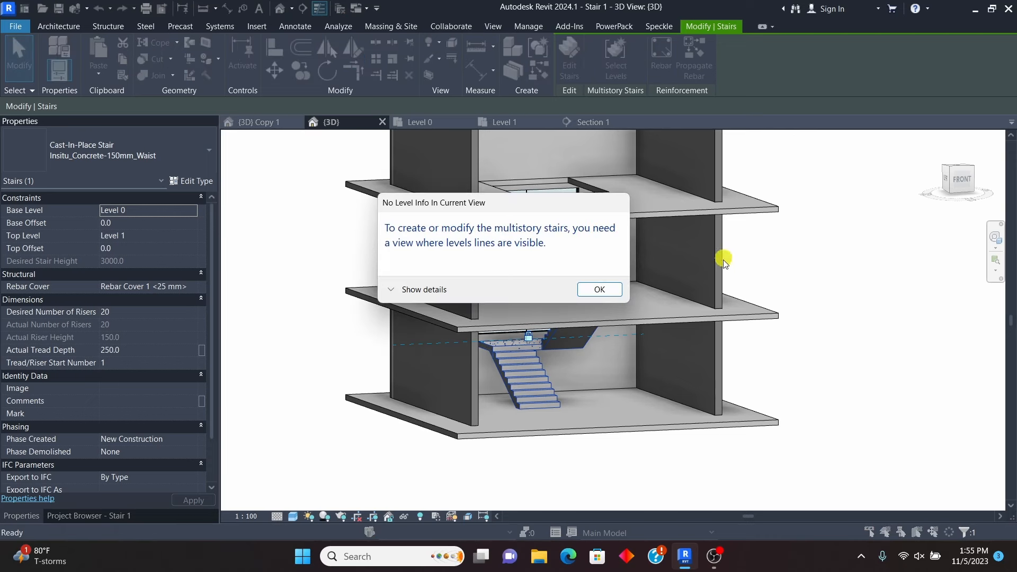
left_click(600, 291)
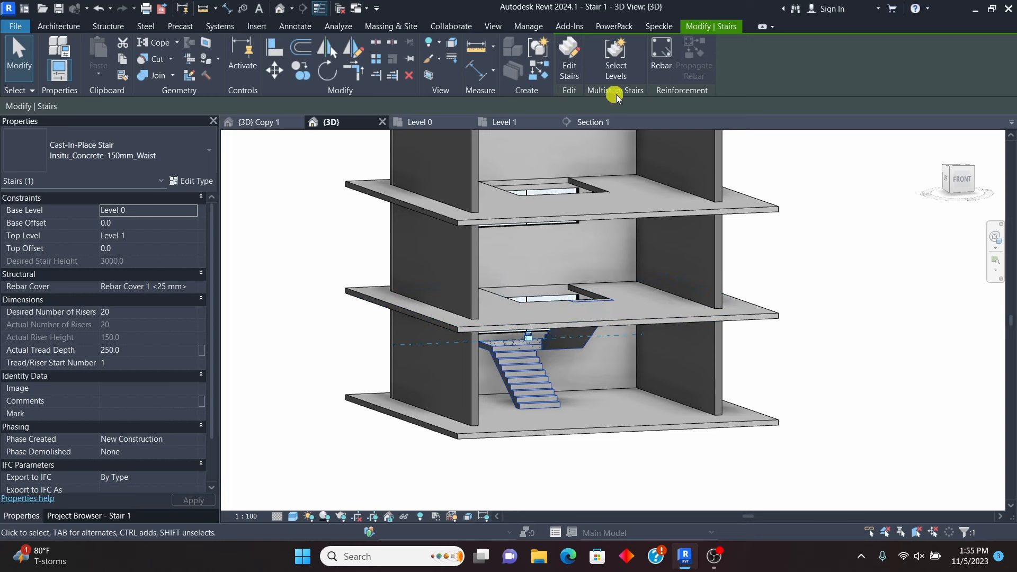
left_click(618, 52)
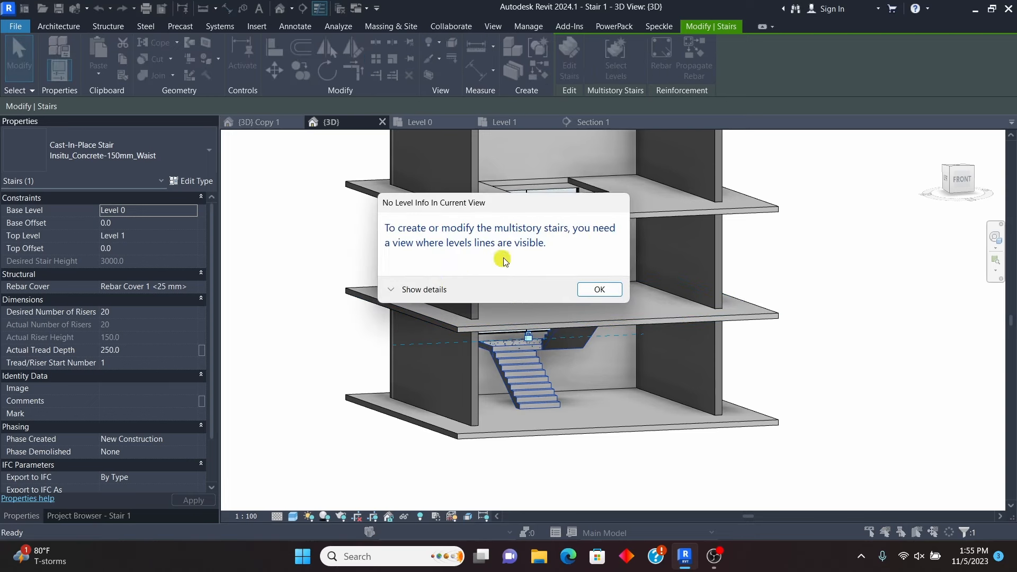
left_click(607, 290)
scroll(581, 336, "down", 3)
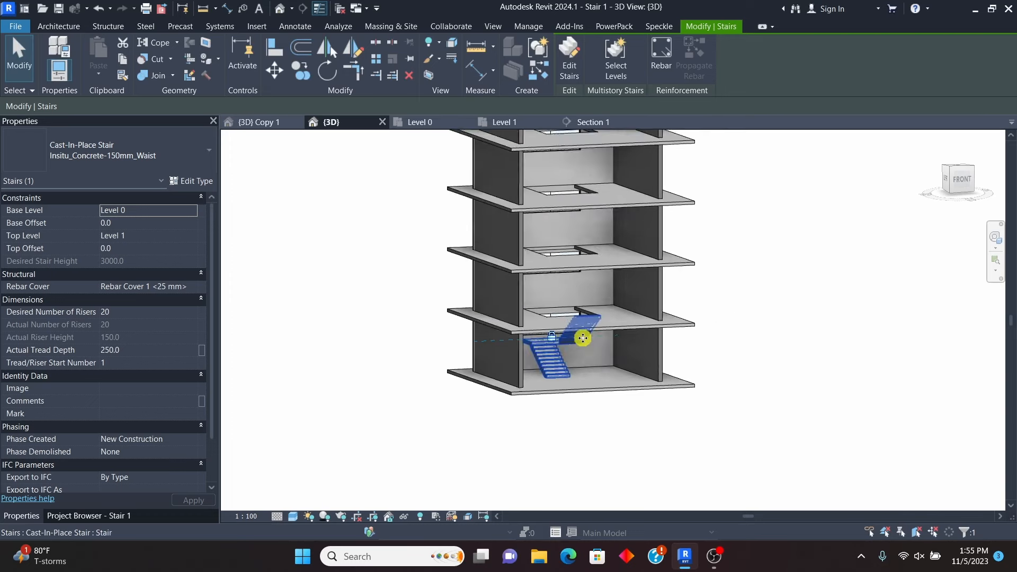
Step: Start the multistory level selection for the stair in Section 1 and pick Level 2
left_click(593, 123)
scroll(523, 408, "down", 3)
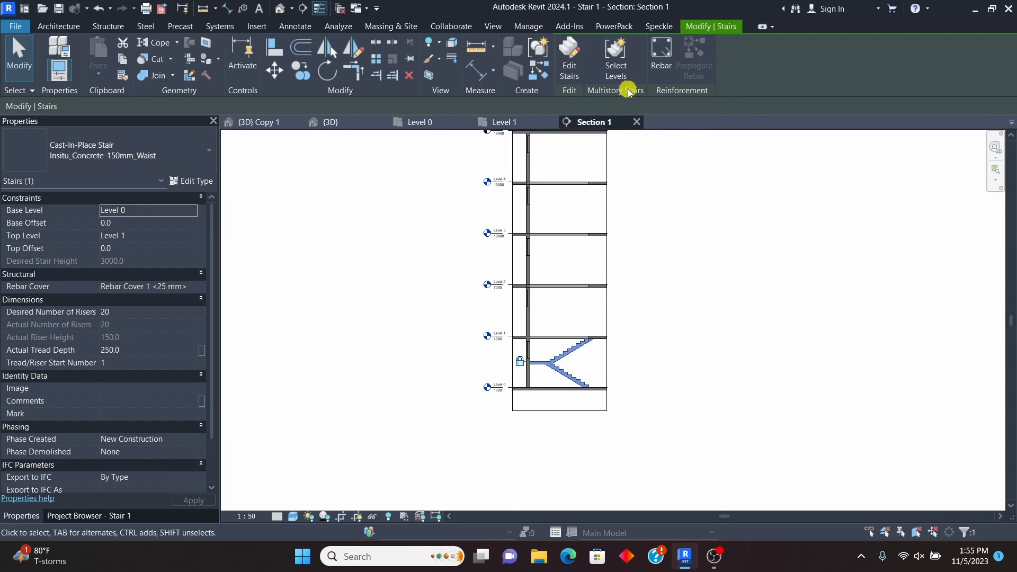
left_click(618, 56)
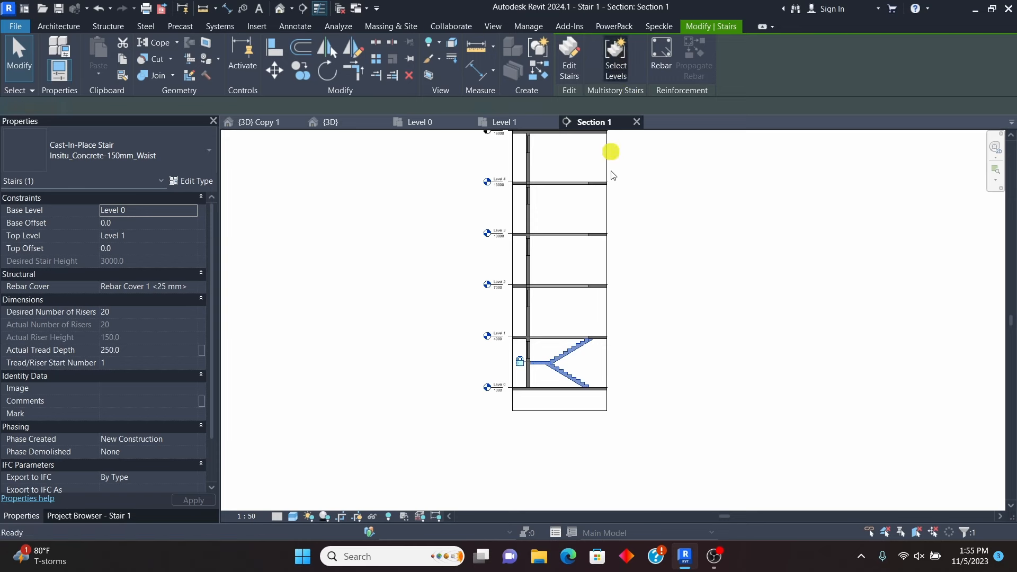
scroll(508, 196, "up", 3)
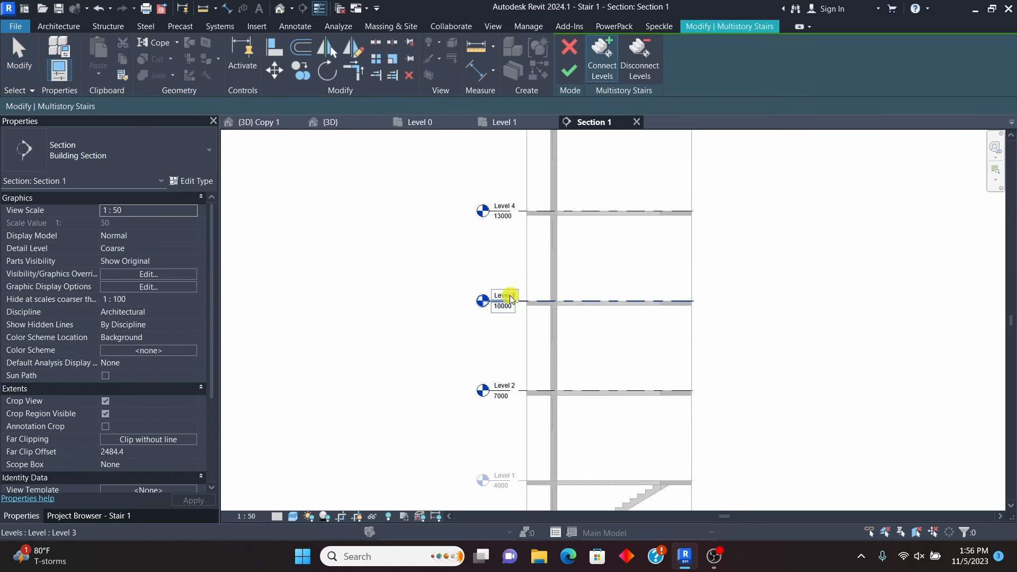
scroll(511, 299, "down", 2)
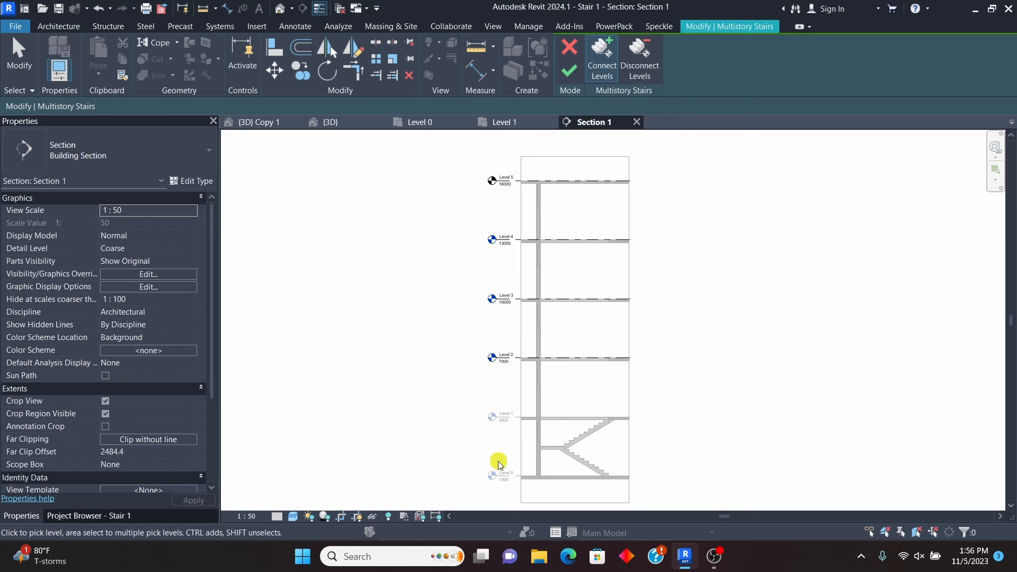
scroll(522, 344, "up", 4)
left_click(530, 300)
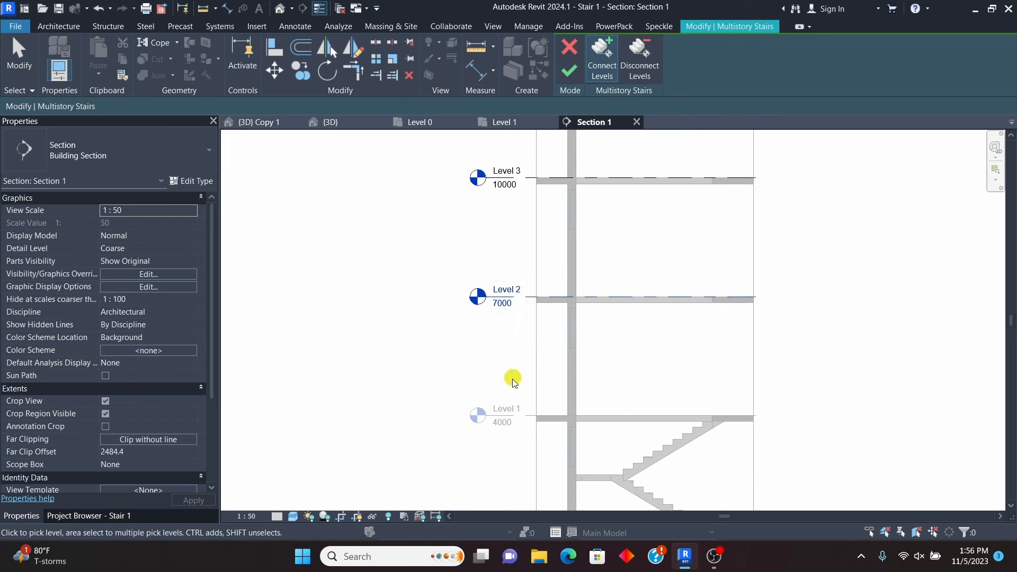
Step: Add Level 3, Level 4 and Level 5 to the selected levels and finish the multistory stair
scroll(513, 254, "down", 1)
scroll(518, 272, "up", 1)
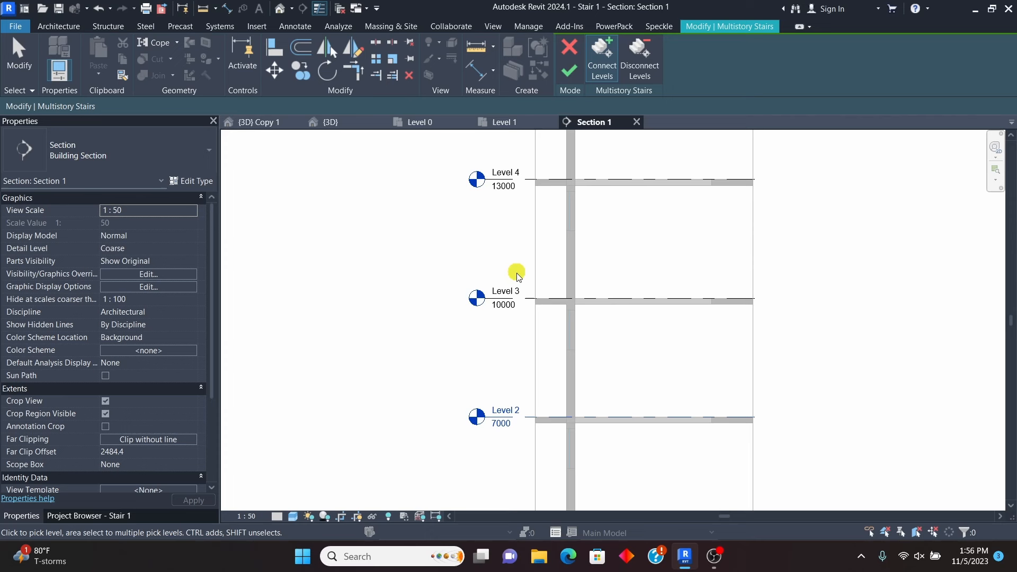
left_click(535, 301)
left_click(536, 180)
scroll(538, 340, "down", 2)
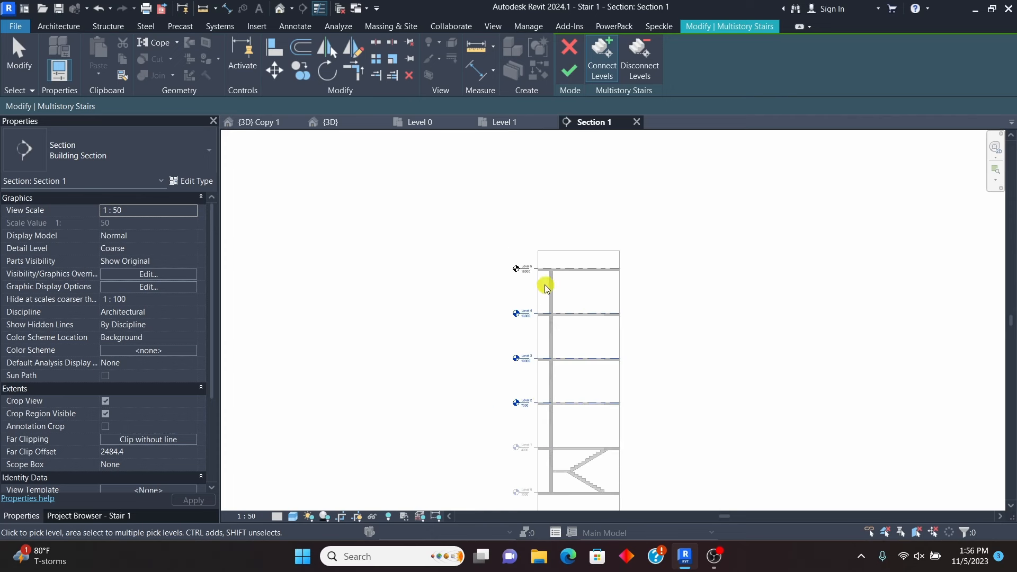
scroll(541, 270, "up", 1)
scroll(548, 274, "down", 2)
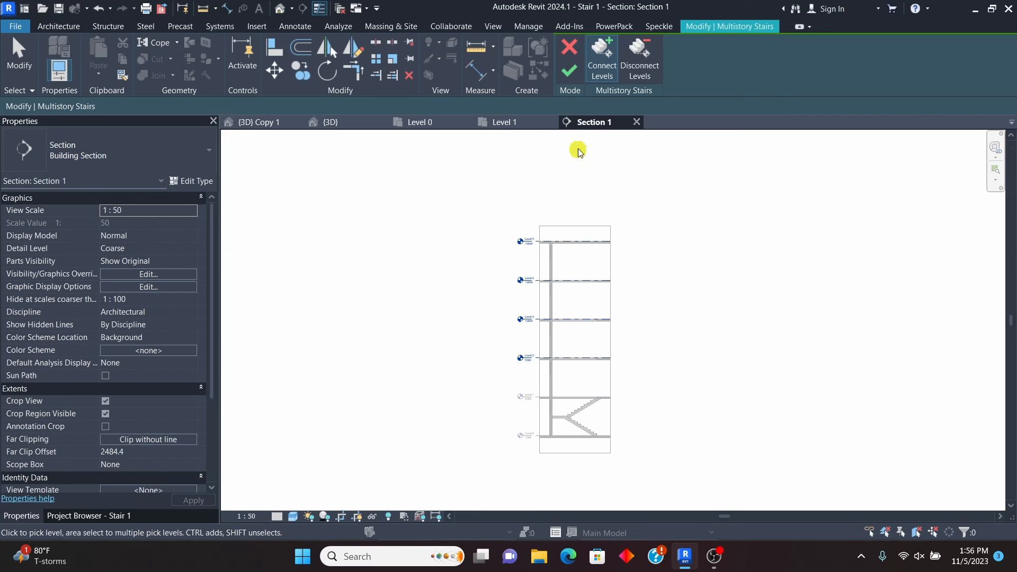
left_click(565, 244)
left_click(570, 71)
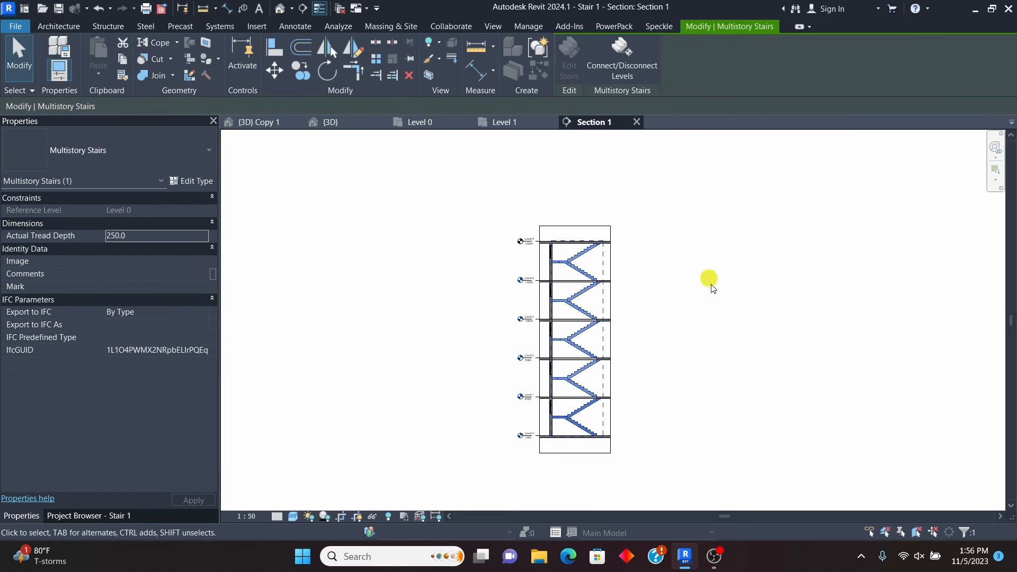
left_click(747, 340)
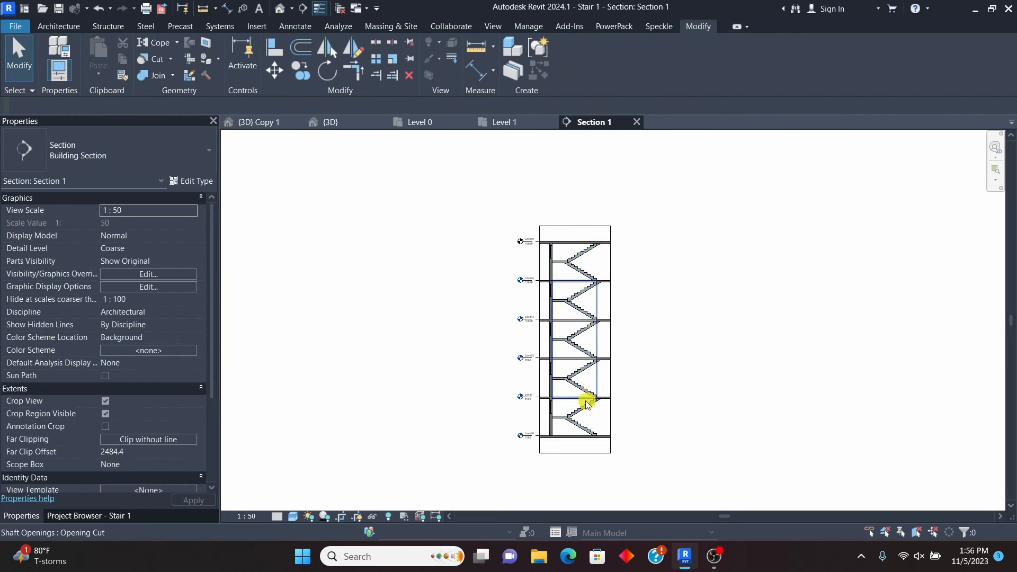
Step: Examine the repeated stair flights and their landing connections at each floor slab in Section 1
scroll(586, 397, "up", 3)
scroll(588, 373, "down", 2)
scroll(588, 371, "down", 2)
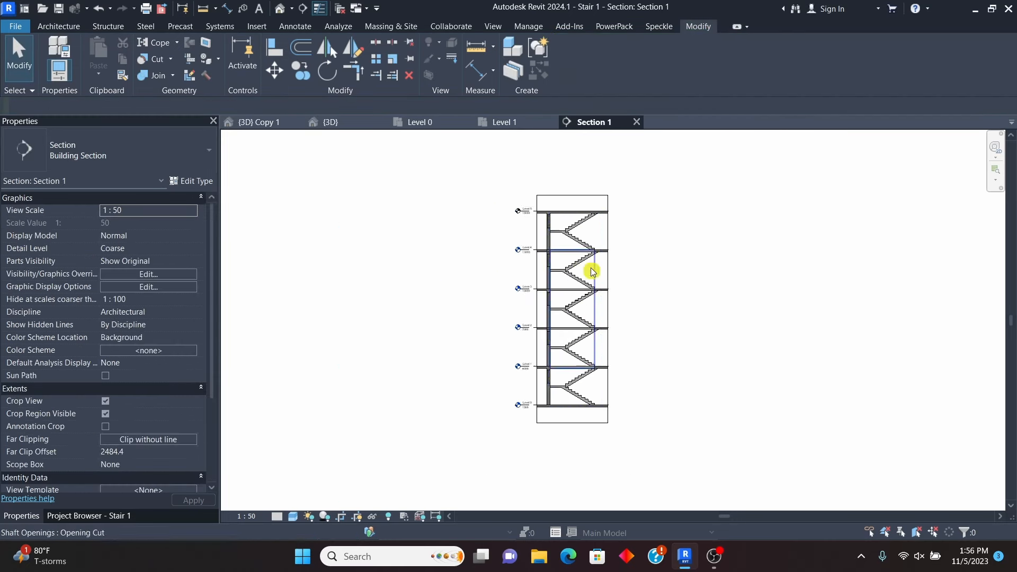
scroll(590, 270, "up", 5)
scroll(641, 320, "down", 3)
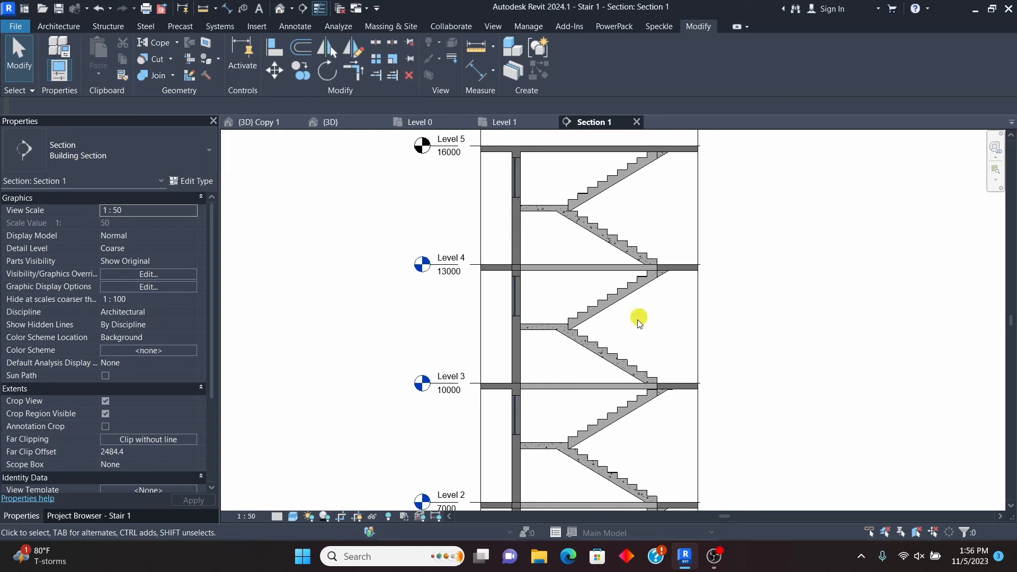
scroll(552, 313, "up", 3)
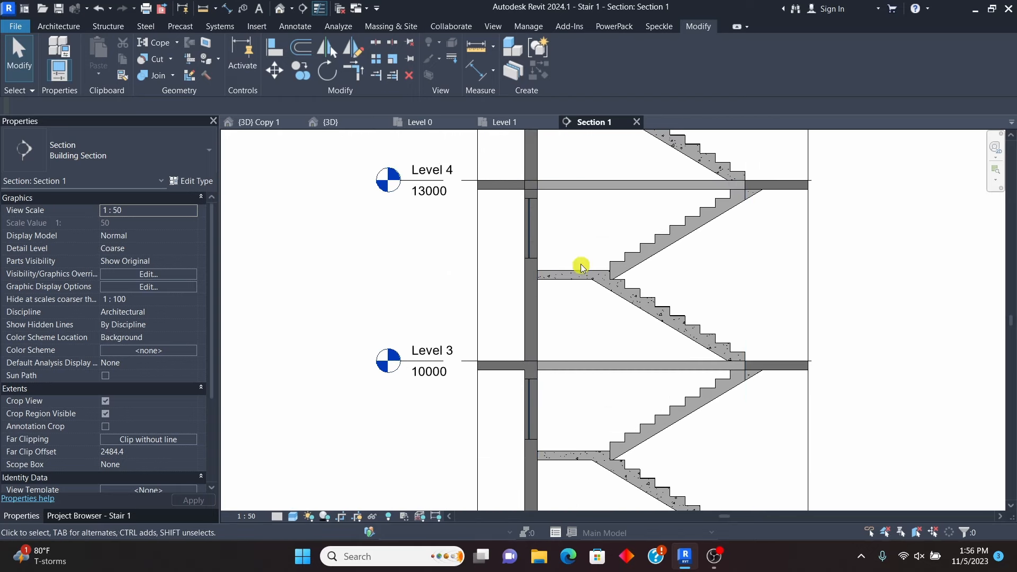
scroll(582, 267, "down", 6)
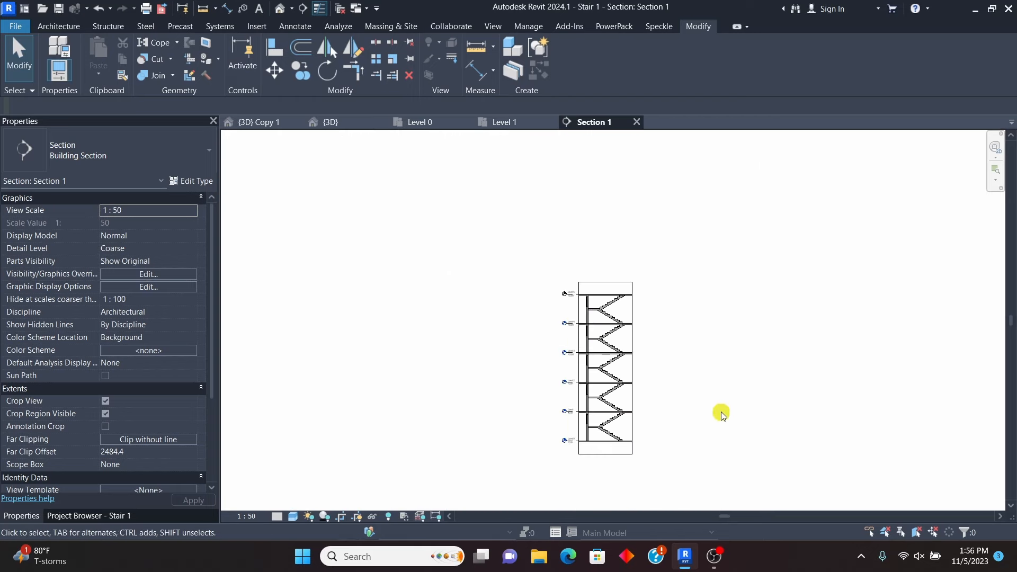
scroll(609, 381, "up", 4)
scroll(577, 220, "down", 2)
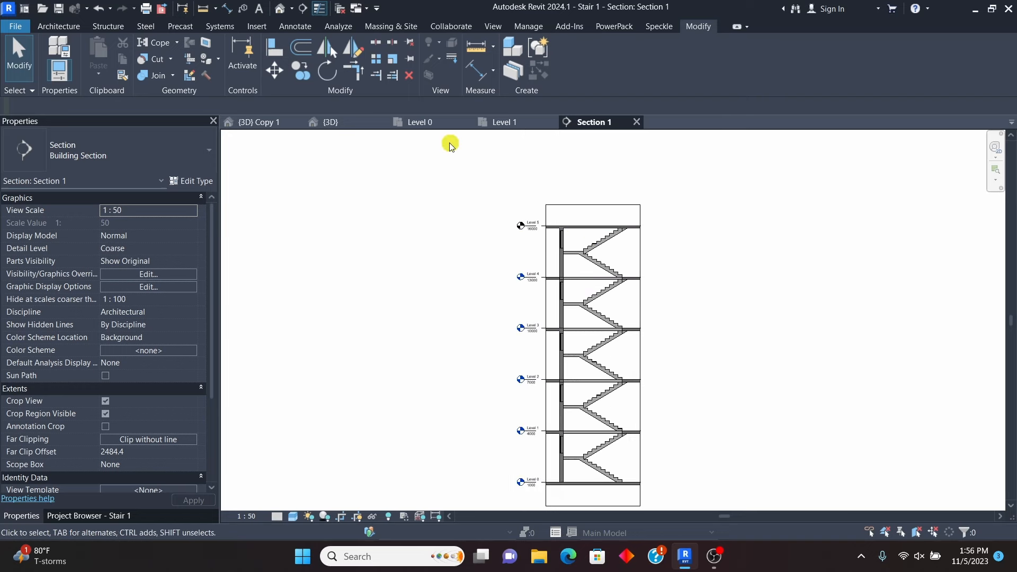
Step: Inspect the multistory stair through all floors of the building in the {3D} view
left_click(363, 123)
scroll(609, 215, "up", 3)
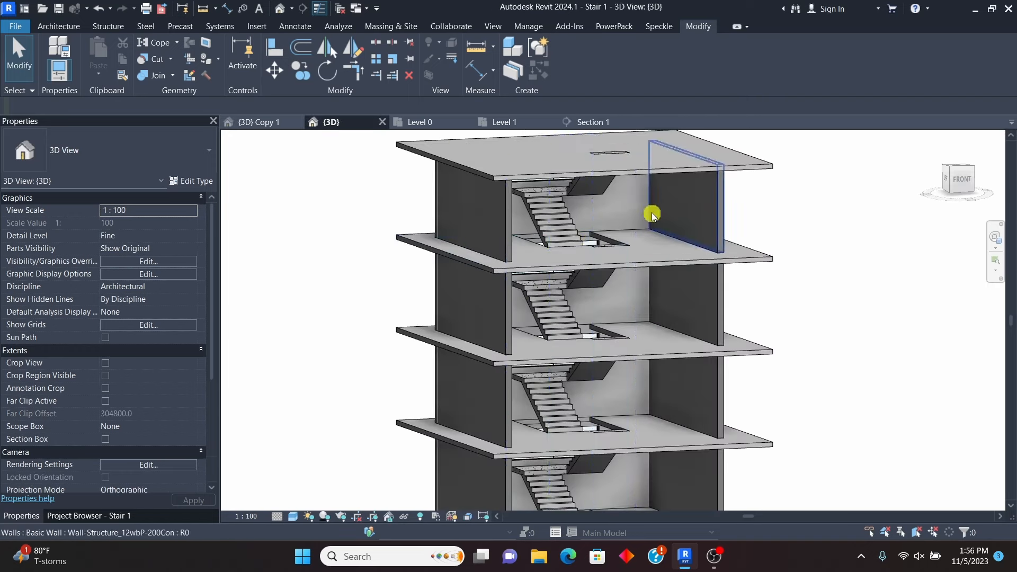
scroll(789, 264, "down", 2)
scroll(820, 332, "up", 2)
scroll(796, 253, "down", 3)
scroll(784, 275, "up", 1)
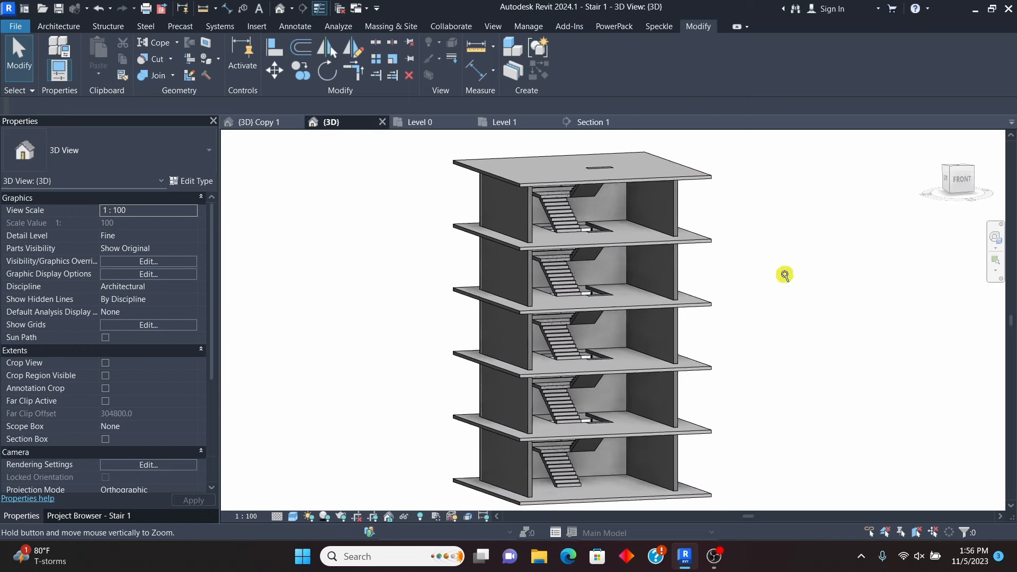
scroll(775, 232, "down", 1)
middle_click_drag(775, 232, 722, 220, "shift")
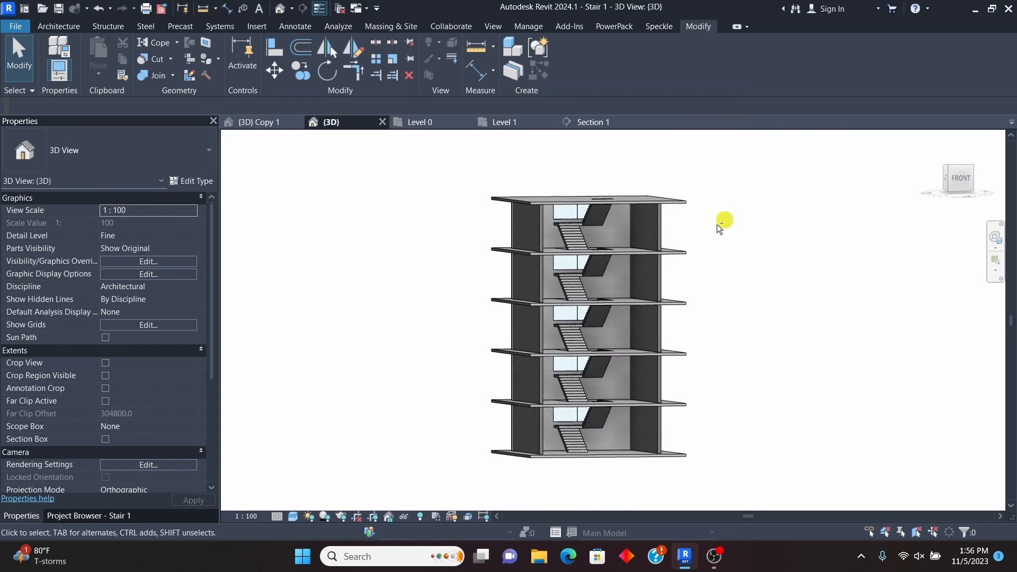
Step: Stretch the top of the stair's shaft opening in the {3D} view above the uppermost floor slab so it cuts through it
scroll(572, 302, "up", 2)
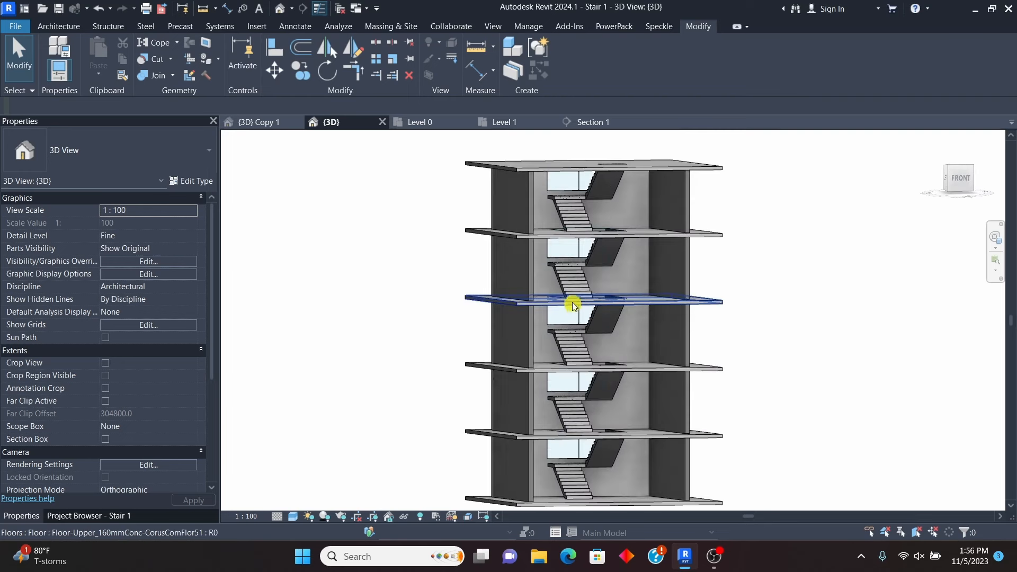
left_click(603, 279)
scroll(594, 302, "up", 1)
scroll(586, 175, "up", 3)
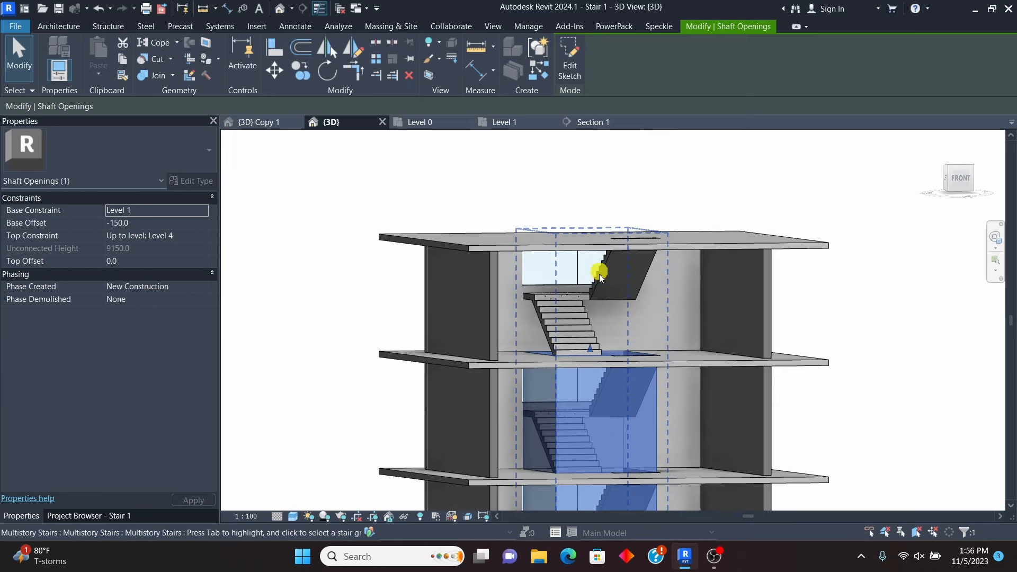
scroll(580, 247, "down", 3)
middle_click_drag(808, 231, 594, 321, "shift")
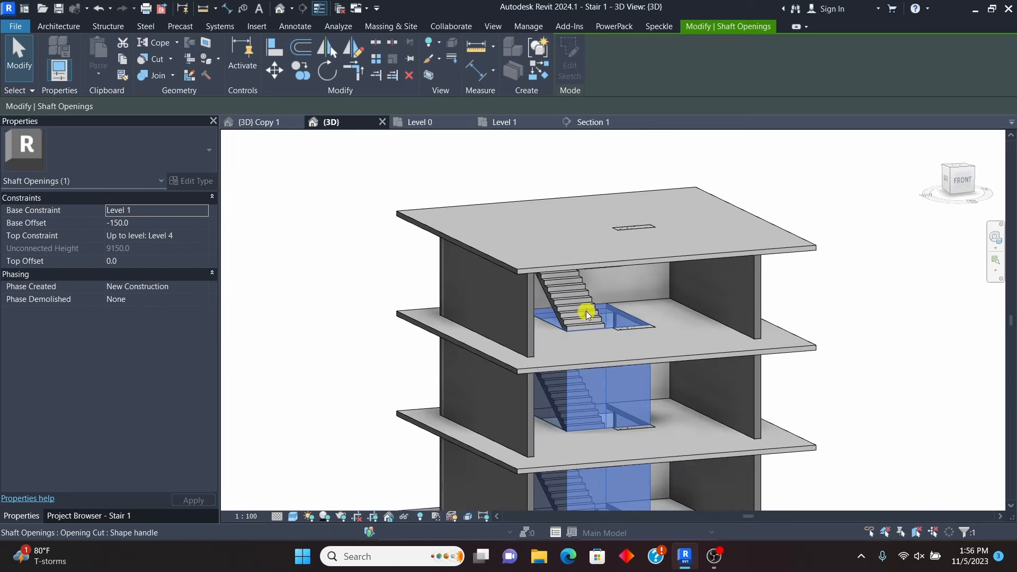
left_click_drag(587, 314, 587, 302)
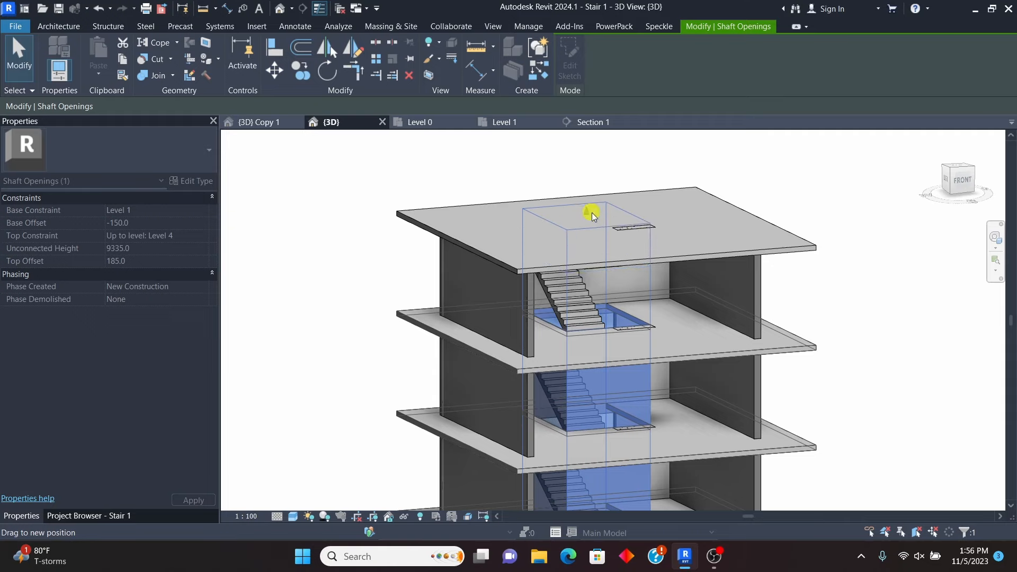
left_click(886, 273)
middle_click_drag(554, 236, 643, 173, "shift")
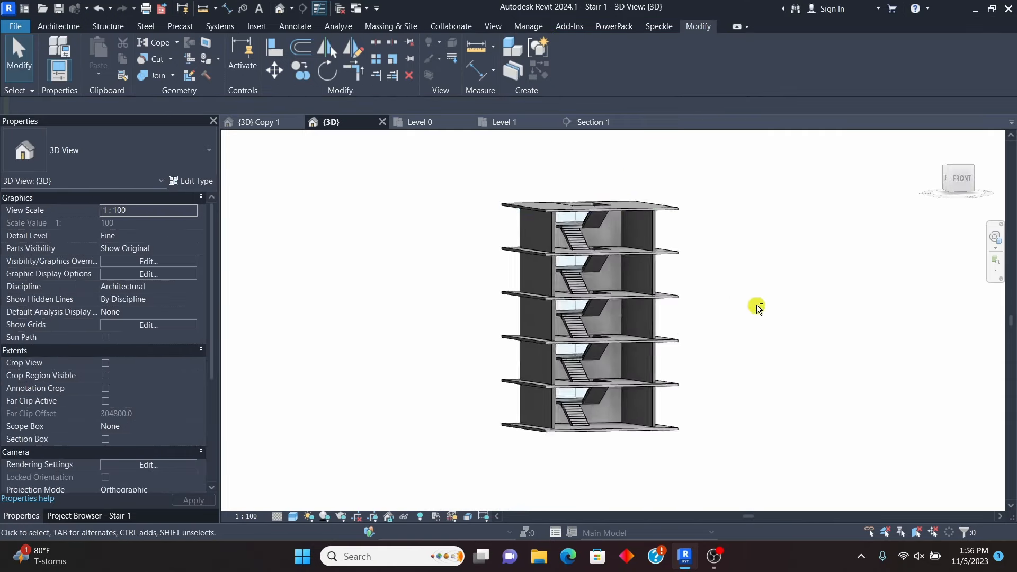
Step: Inspect the extended shaft opening from above in the {3D} view and the stair flights at the slabs in Section 1
middle_click_drag(756, 304, 784, 355, "shift")
scroll(553, 356, "up", 4)
scroll(553, 356, "down", 2)
middle_click_drag(805, 304, 720, 371, "shift")
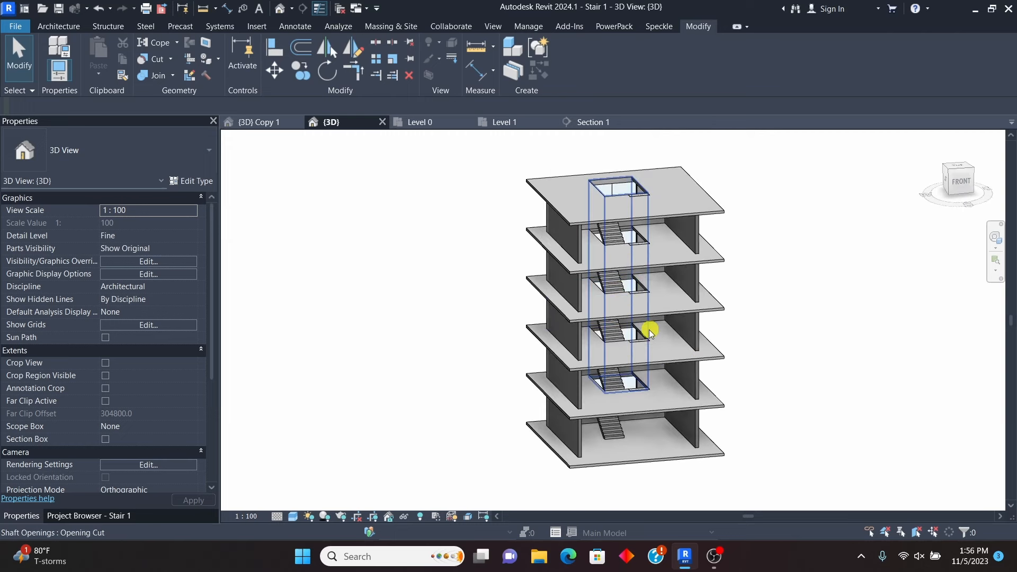
left_click(593, 122)
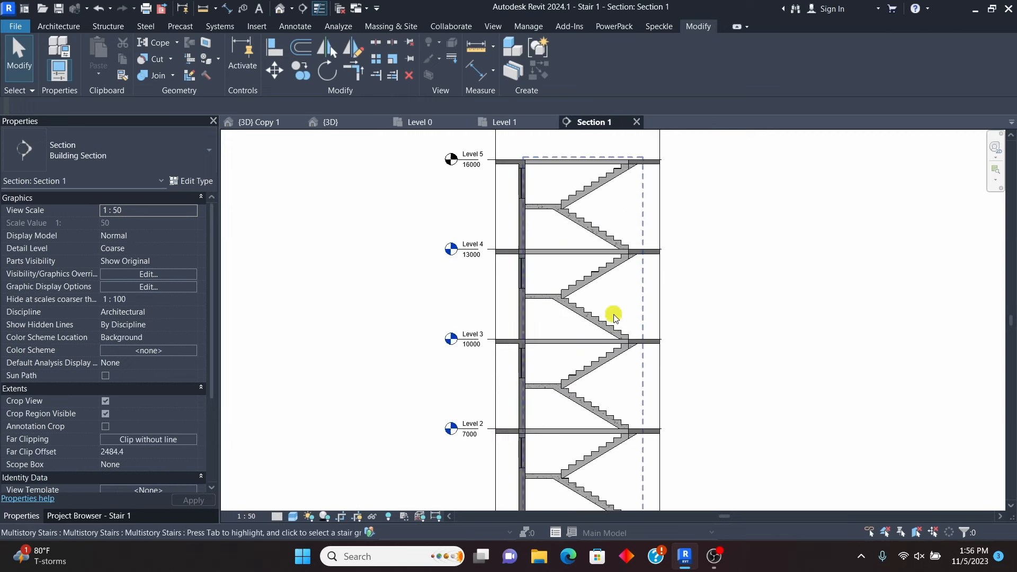
scroll(620, 350, "down", 2)
scroll(609, 348, "up", 5)
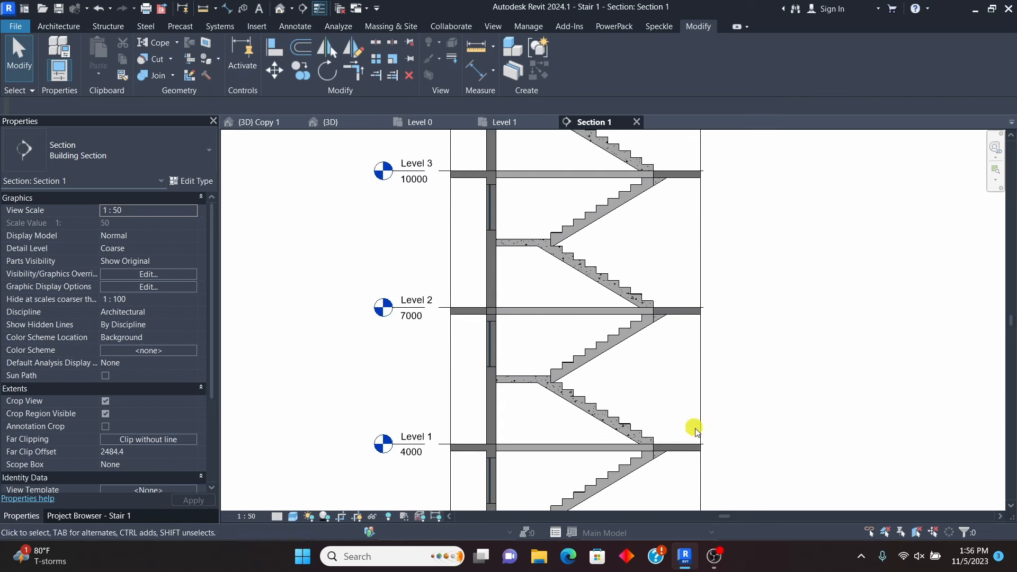
scroll(572, 411, "down", 2)
scroll(556, 415, "up", 4)
scroll(625, 426, "down", 2)
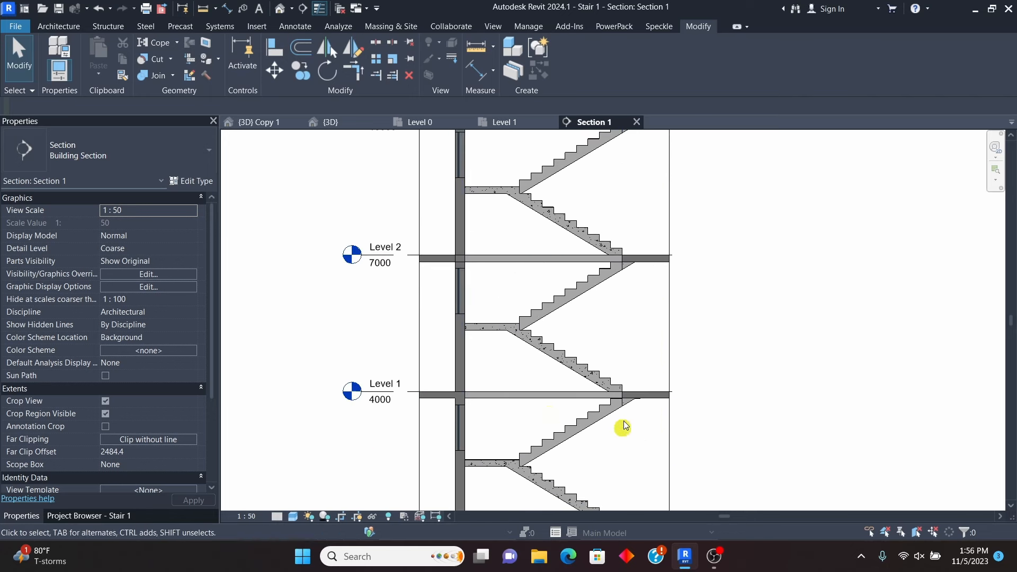
scroll(572, 450, "down", 2)
Step: Set the silhouettes of Section 1 to Wide Lines in its graphic display options and apply the settings
left_click(294, 521)
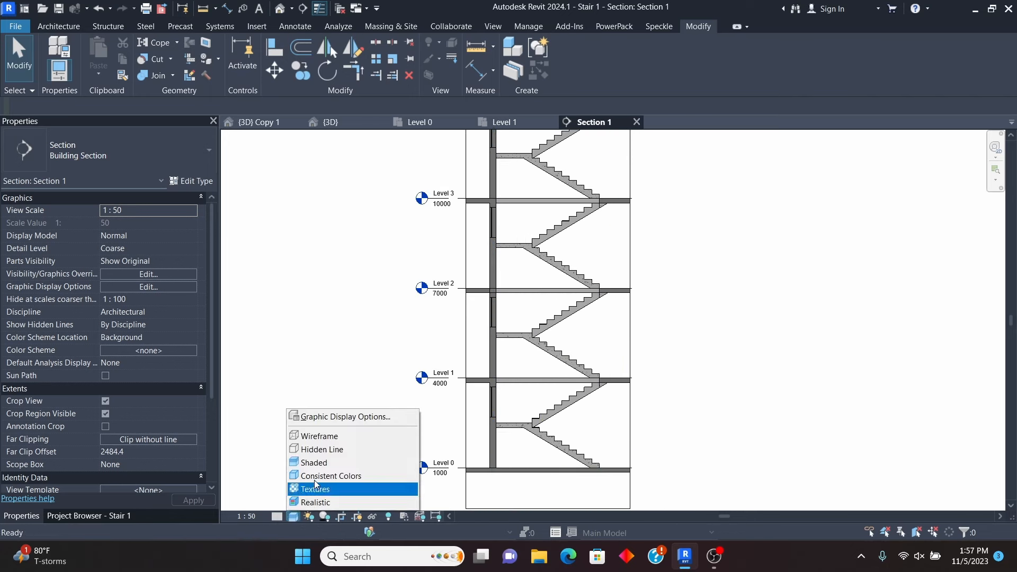
left_click(343, 418)
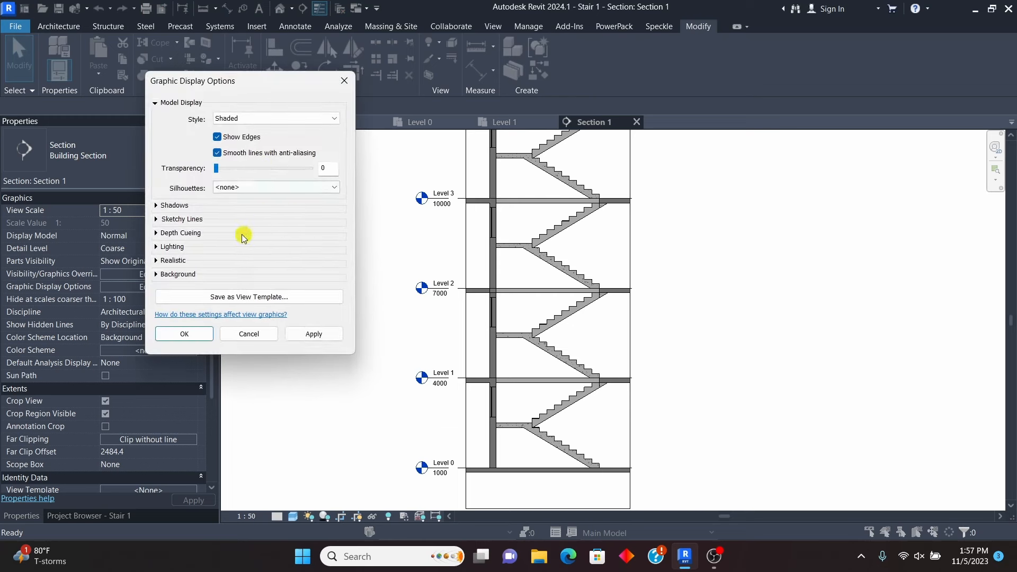
left_click(329, 192)
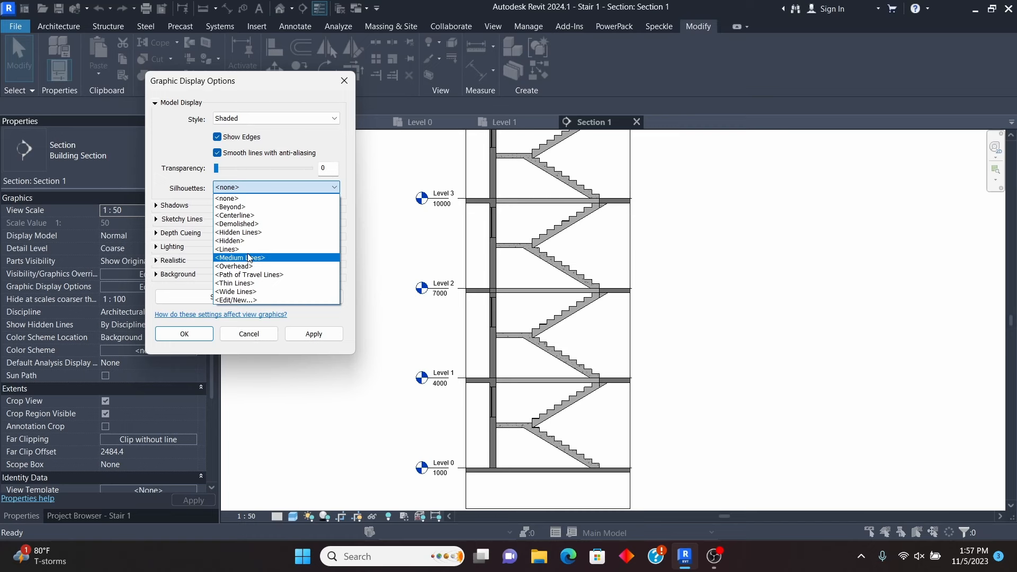
left_click(247, 292)
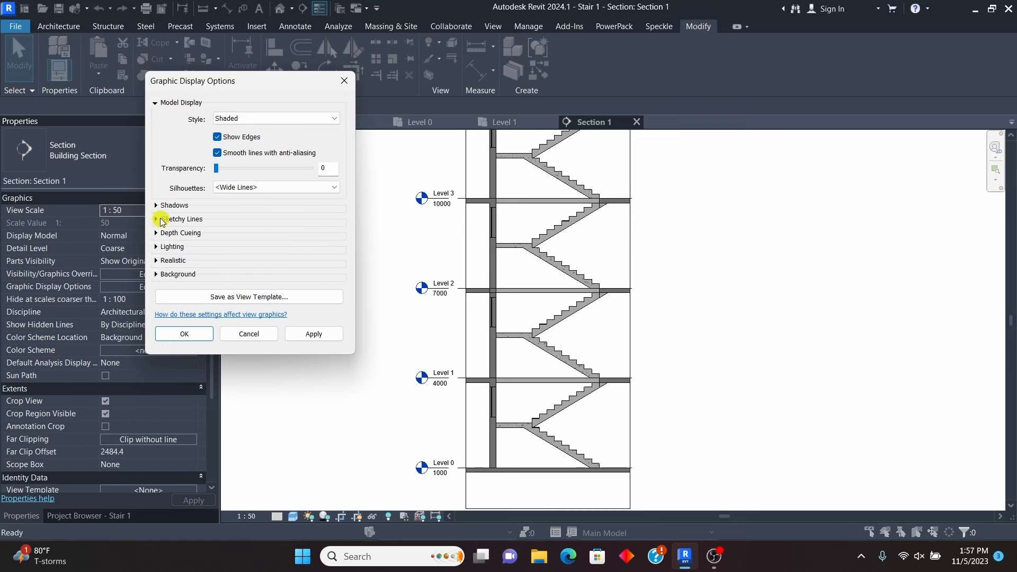
left_click(157, 206)
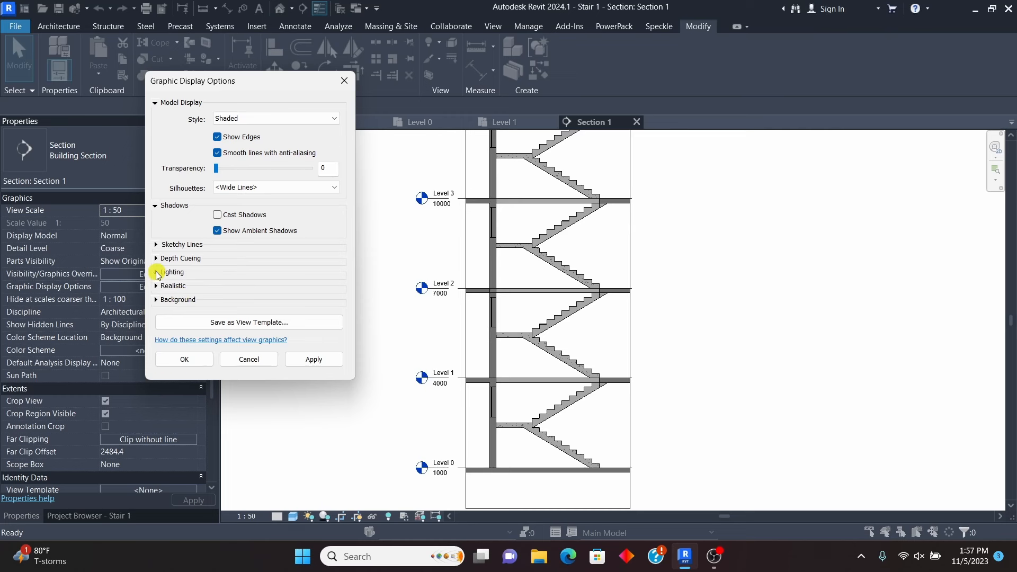
left_click(157, 273)
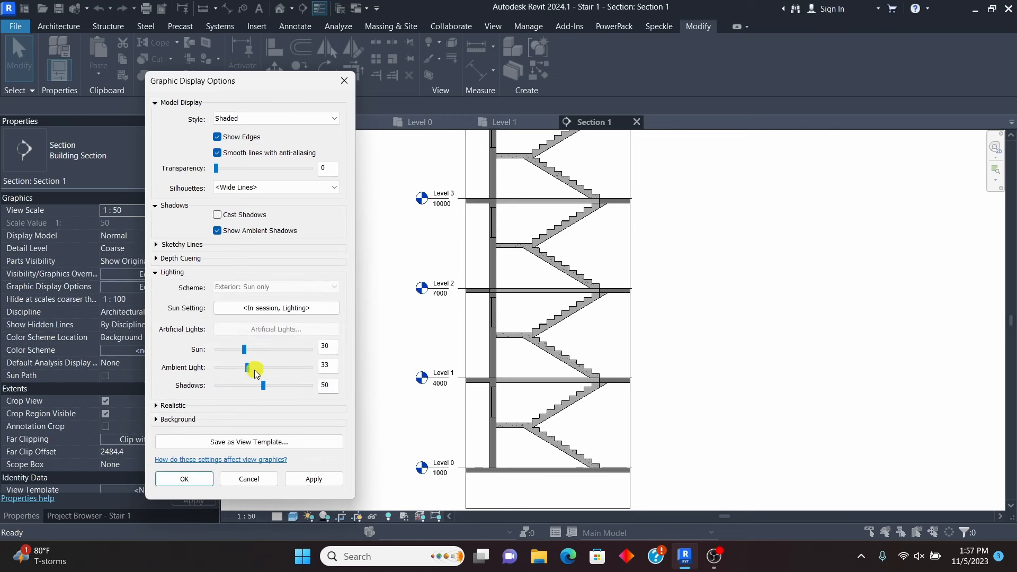
left_click(317, 480)
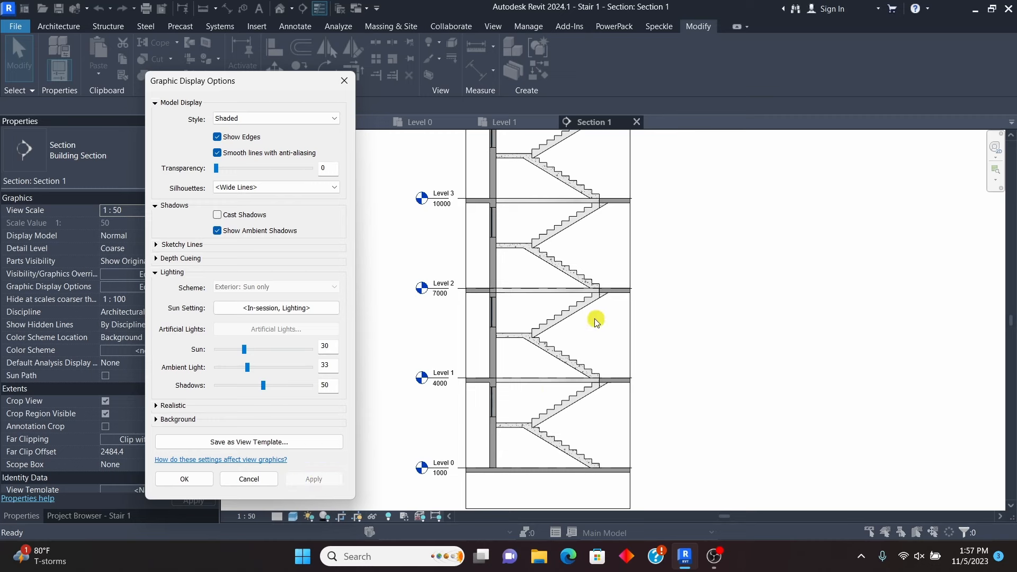
left_click(192, 479)
Step: Examine the concrete flights, mid-landings and slab connections between Level 0 and Level 2 in Section 1
scroll(561, 390, "up", 5)
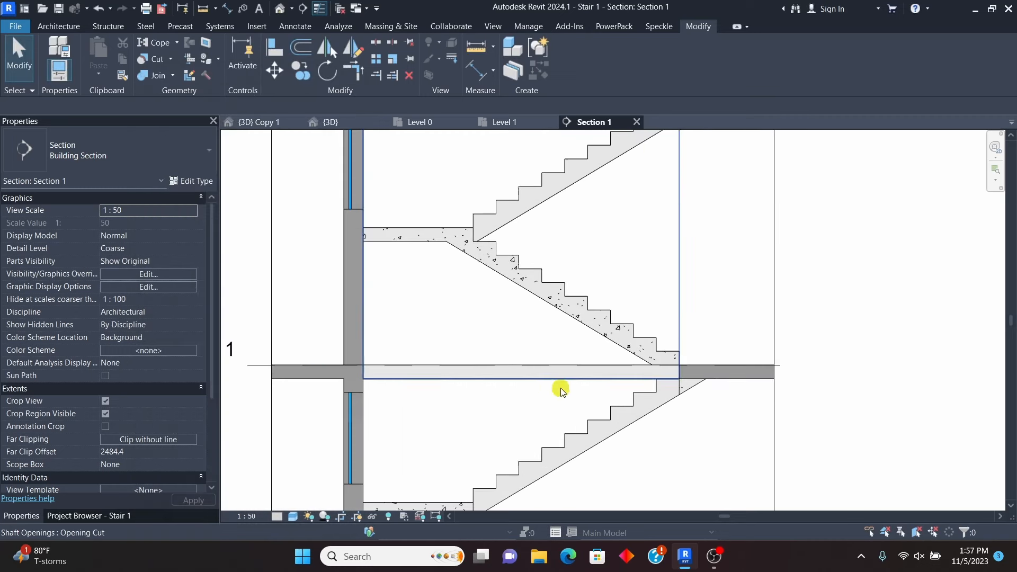
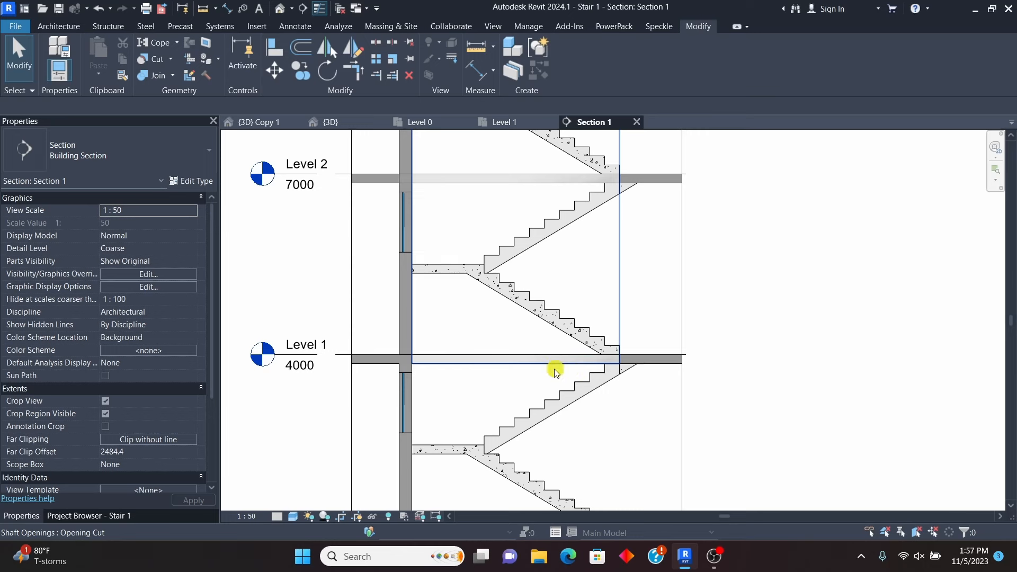
scroll(555, 371, "down", 3)
scroll(561, 430, "up", 4)
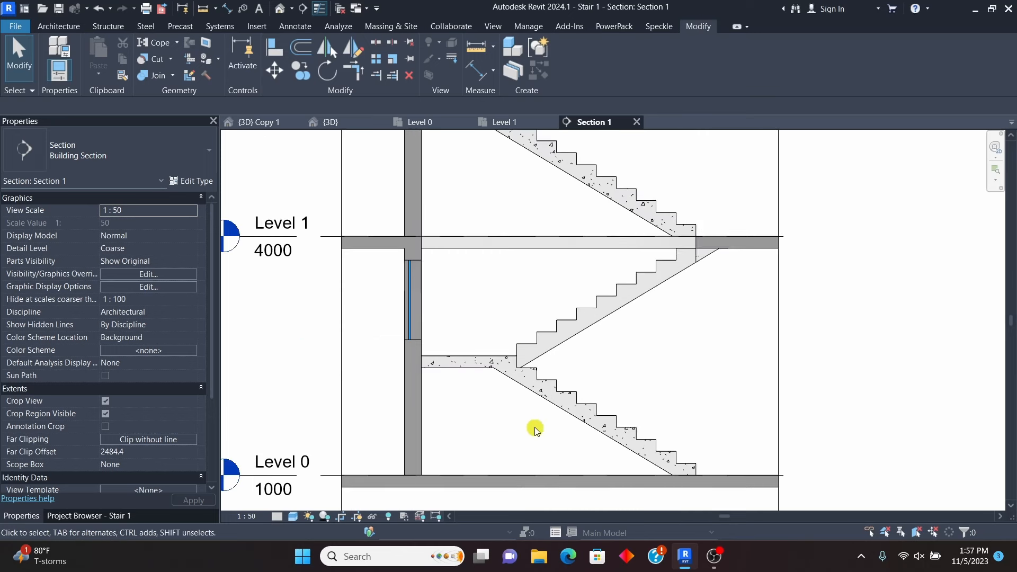
scroll(535, 431, "down", 3)
scroll(577, 371, "up", 4)
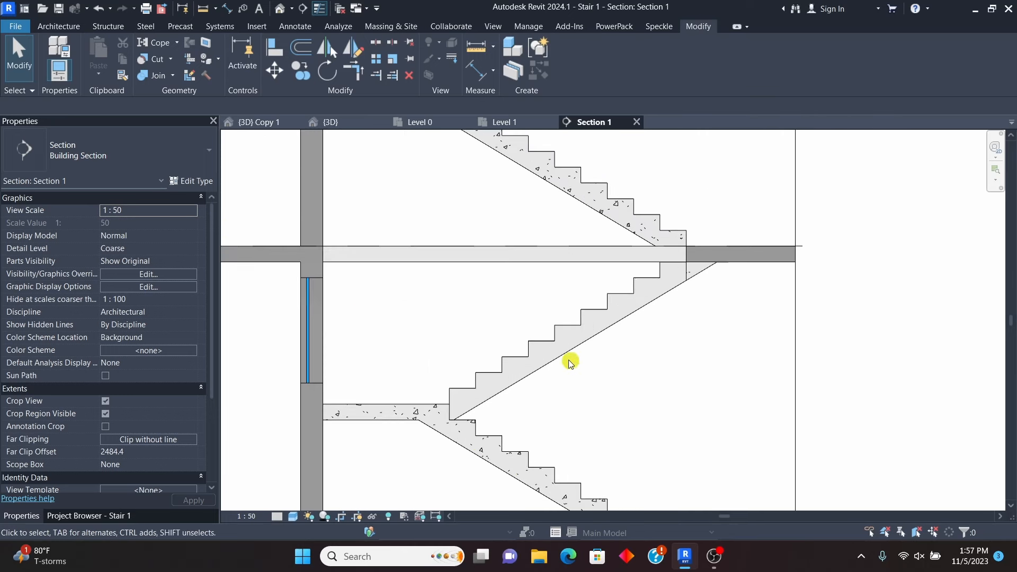
scroll(543, 360, "down", 3)
scroll(550, 371, "up", 4)
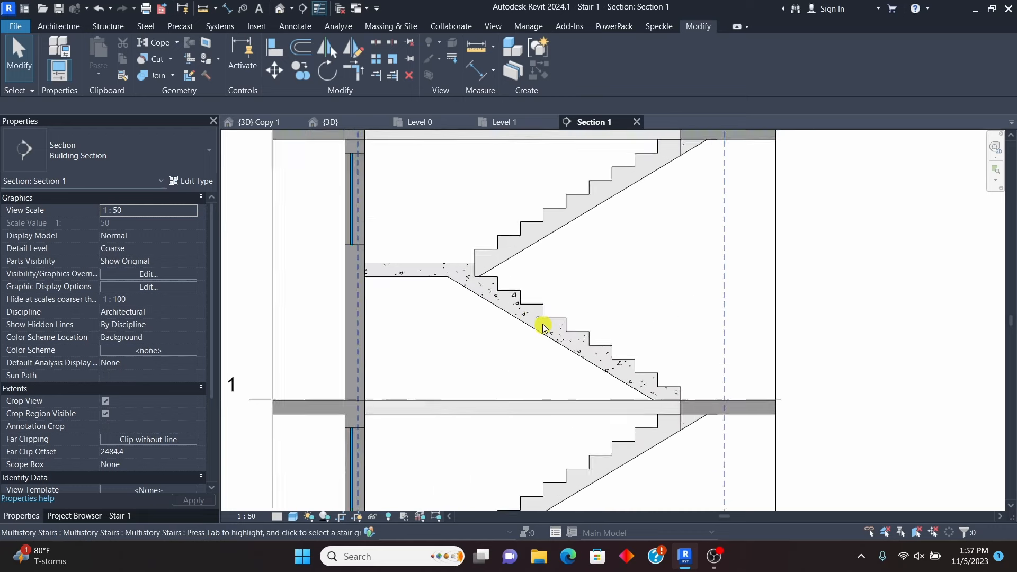
scroll(574, 365, "down", 3)
scroll(461, 400, "up", 4)
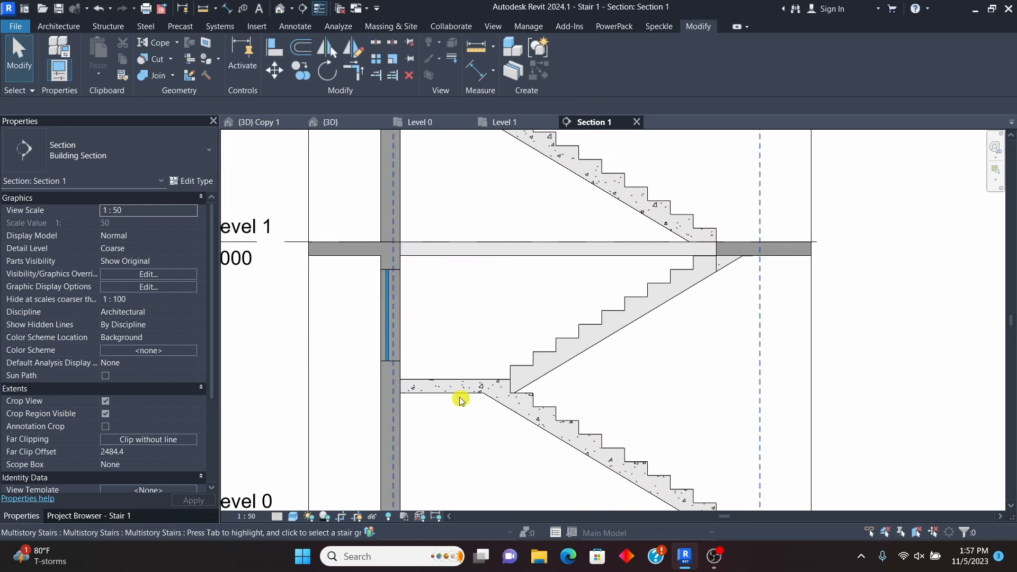
scroll(546, 360, "down", 3)
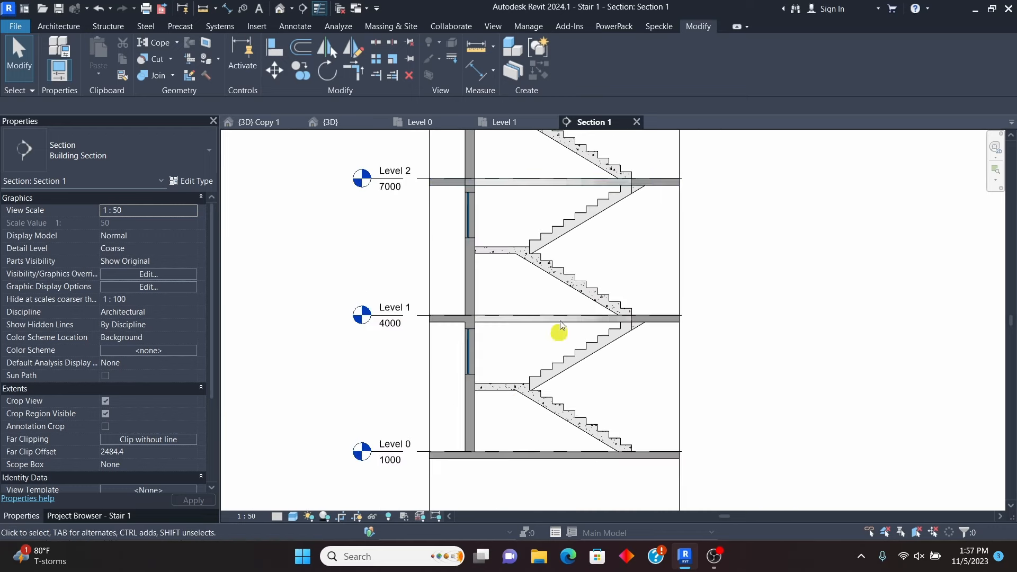
Step: Check the stair in the Level 0 floor plan and look over its full height in Section 1
left_click(420, 121)
scroll(550, 397, "down", 2)
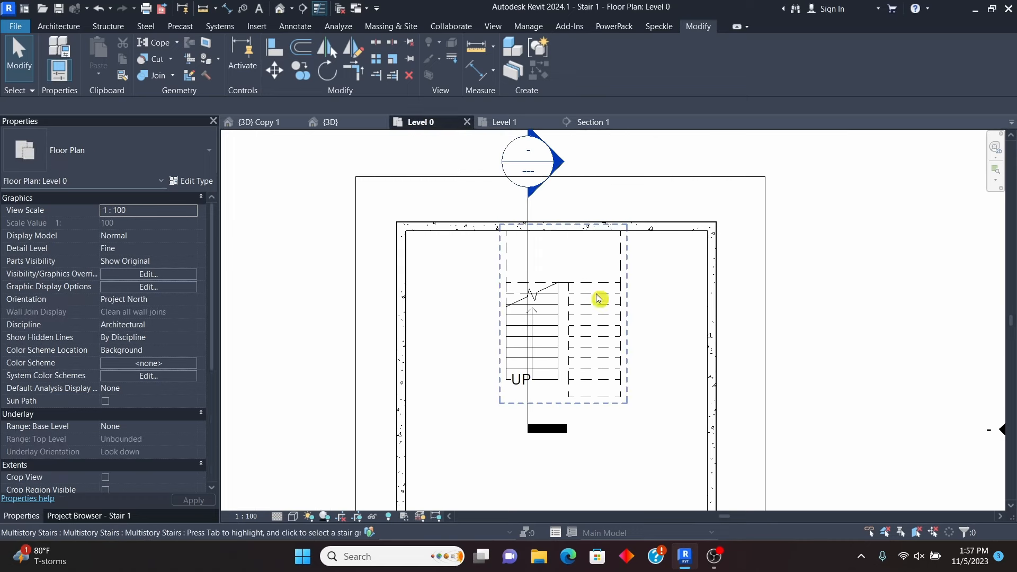
left_click(592, 122)
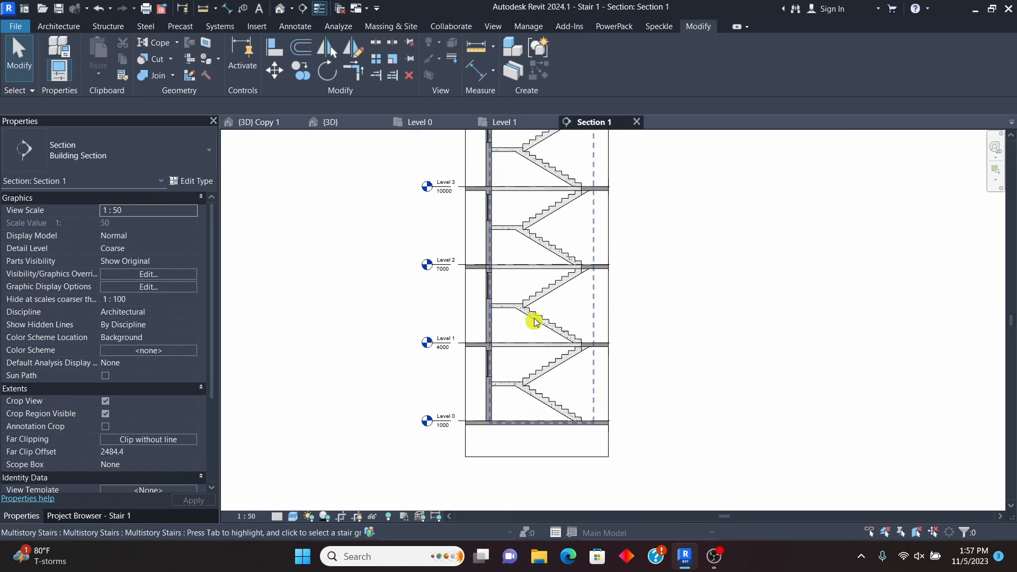
scroll(559, 332, "up", 2)
scroll(543, 347, "down", 6)
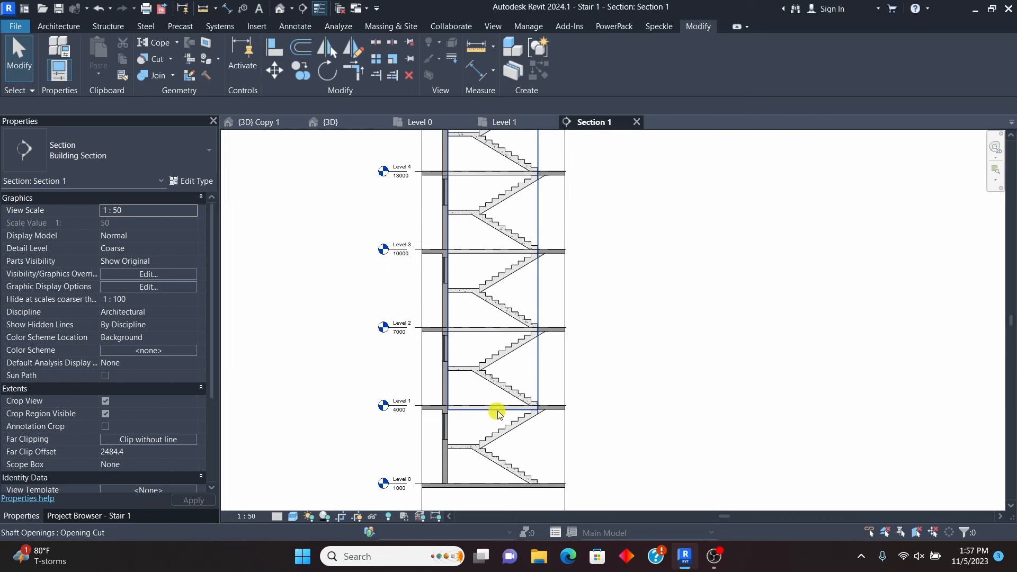
scroll(635, 355, "down", 2)
scroll(516, 255, "down", 2)
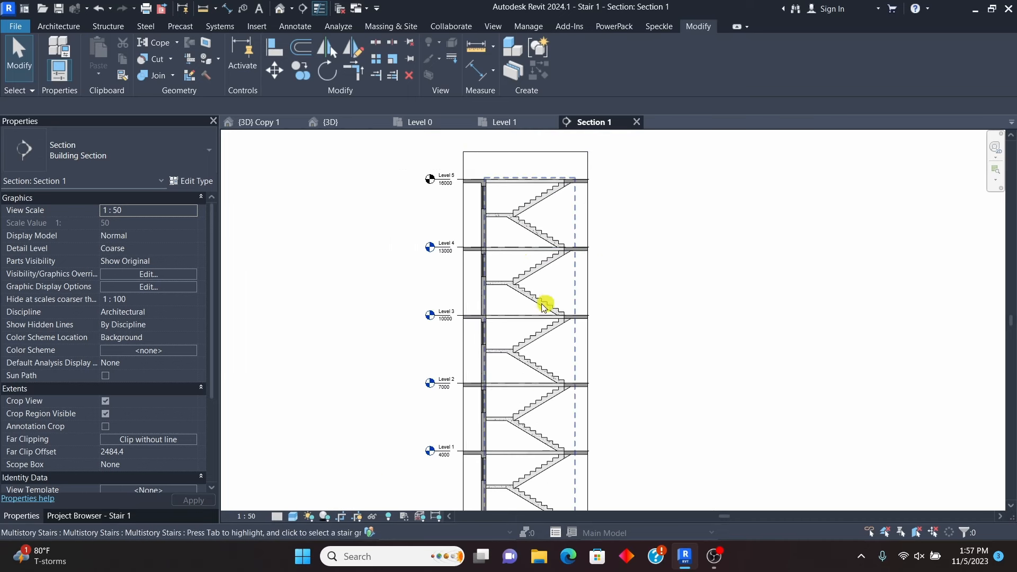
Step: Hide the crop region boundary of Section 1 and view the stair from Level 0 to Level 5
left_click(105, 414)
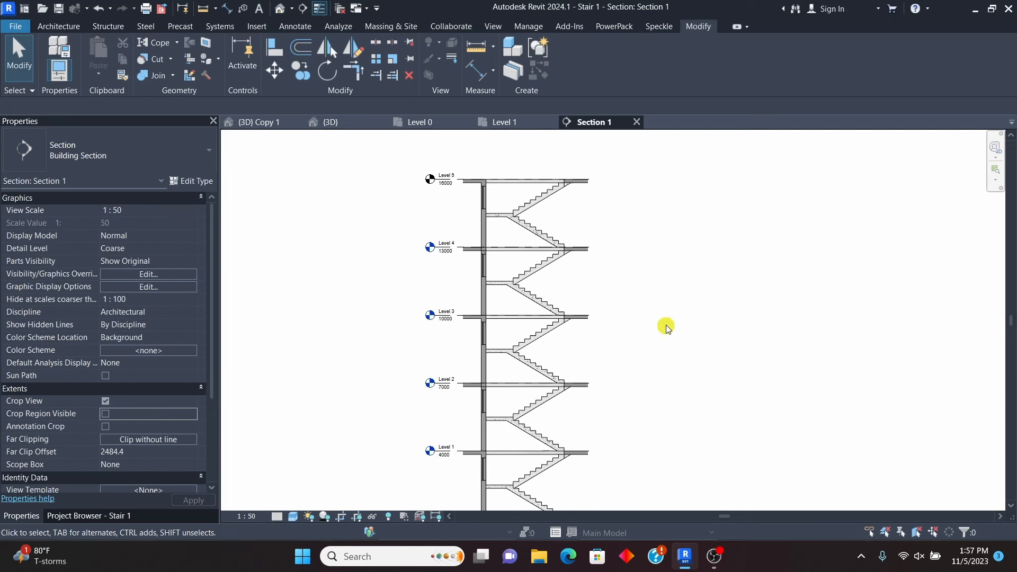
scroll(488, 387, "down", 2)
scroll(556, 438, "up", 3)
scroll(584, 459, "down", 1)
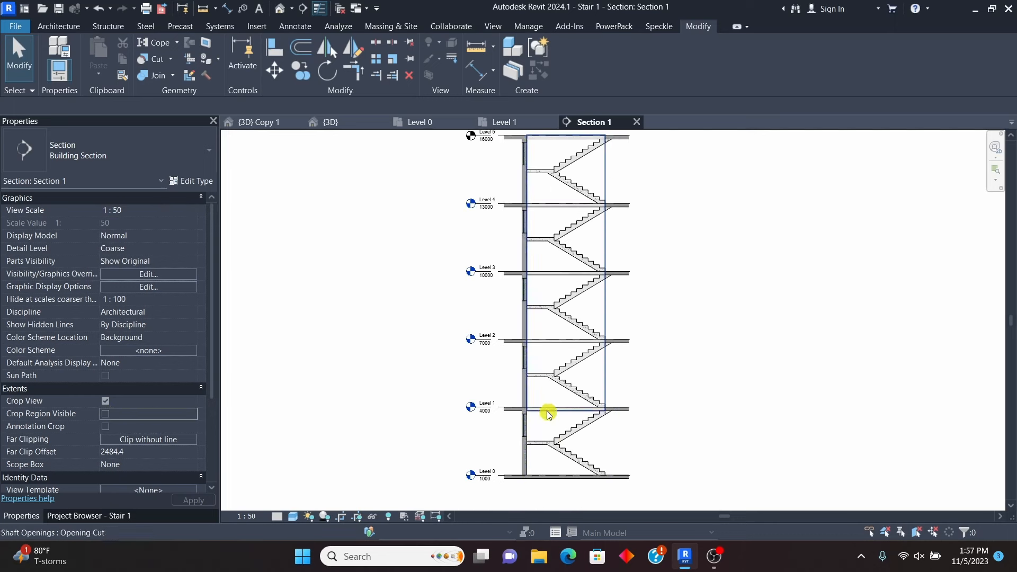
scroll(581, 436, "up", 1)
scroll(541, 416, "down", 1)
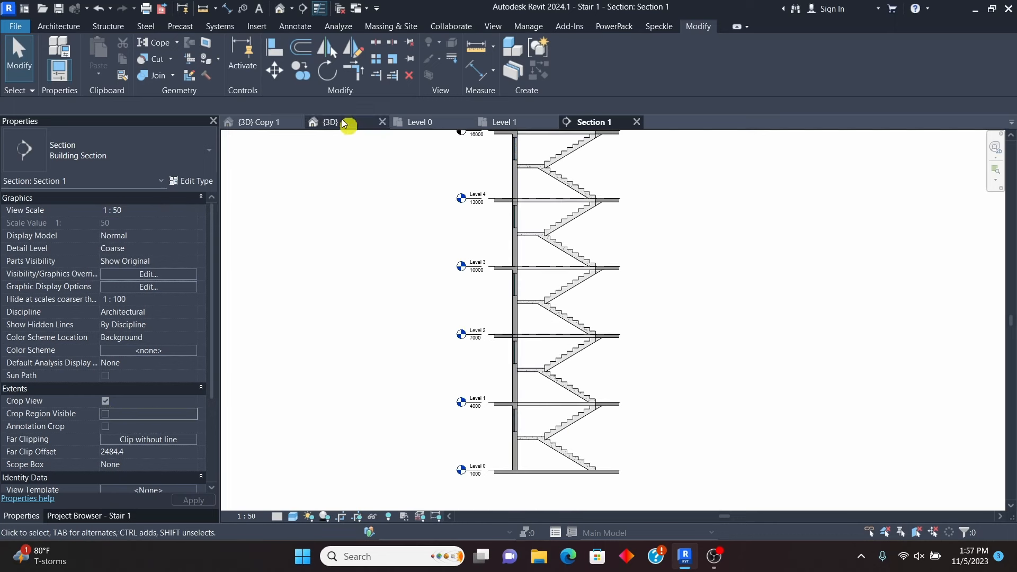
Step: Place a No Symbol (Project) spot elevation with a shouldered leader on the mid-landing between Level 0 and Level 1
left_click(293, 28)
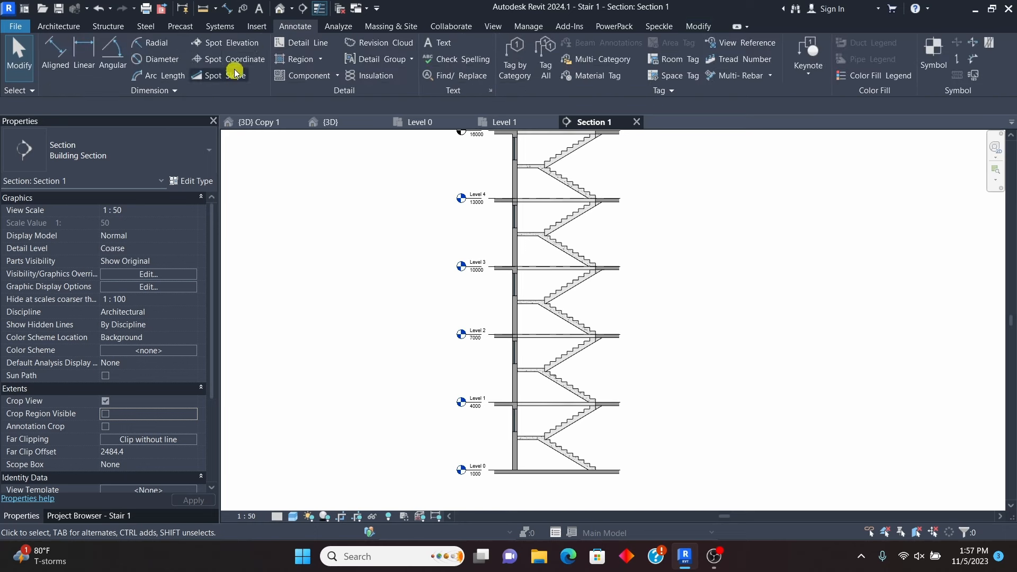
left_click(223, 43)
scroll(522, 455, "up", 4)
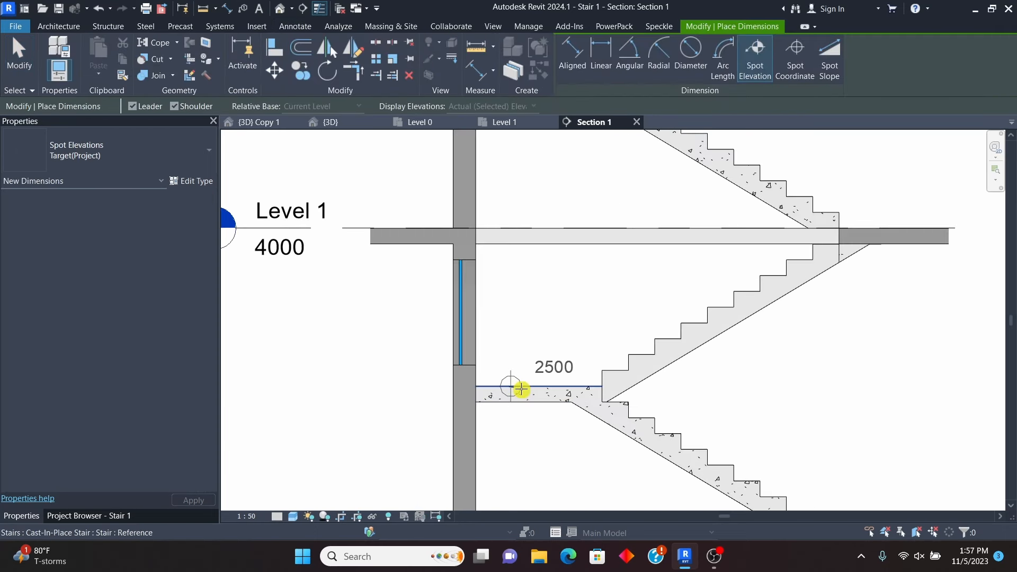
left_click(190, 154)
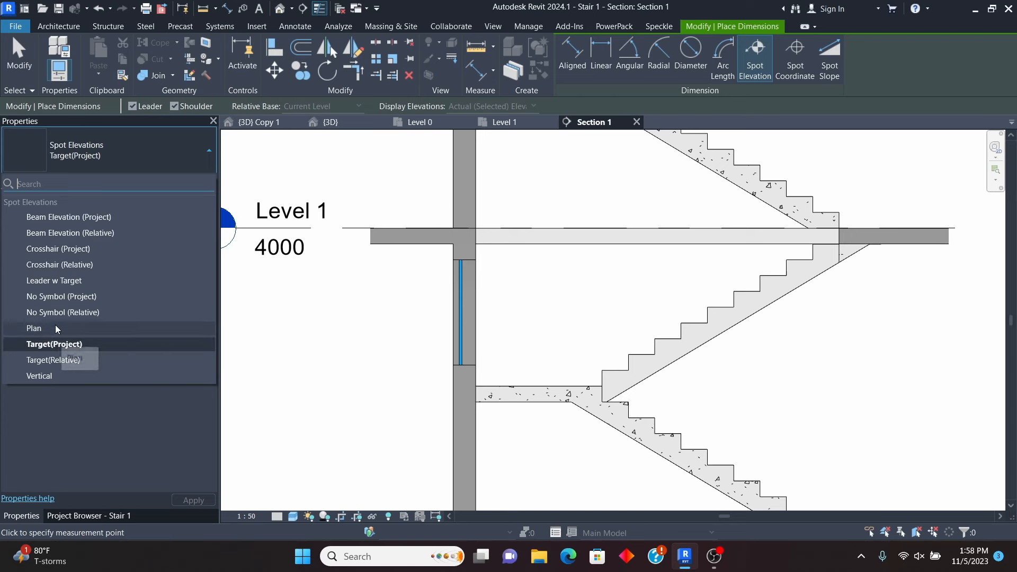
left_click(69, 296)
scroll(609, 392, "up", 3)
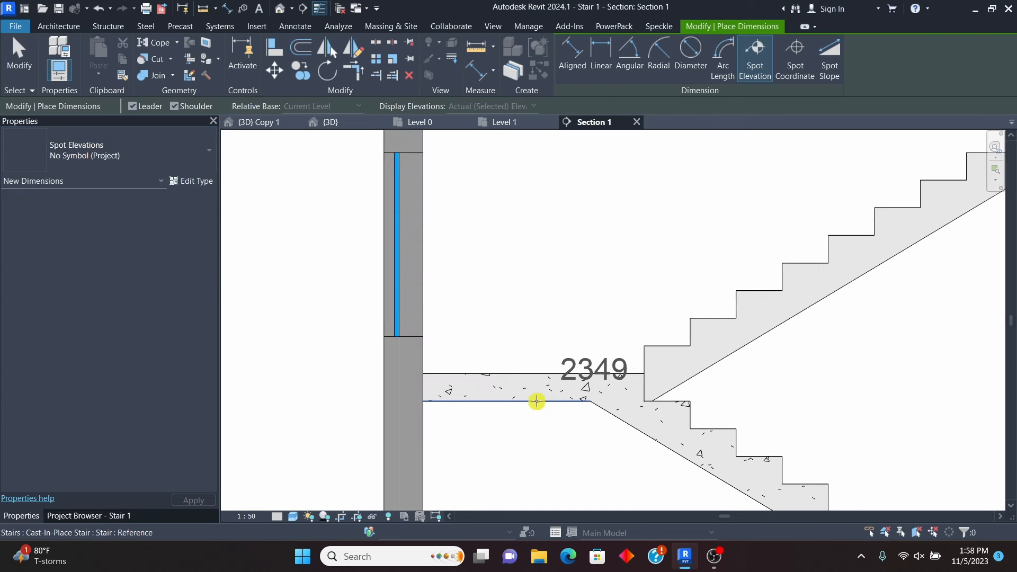
left_click(465, 366)
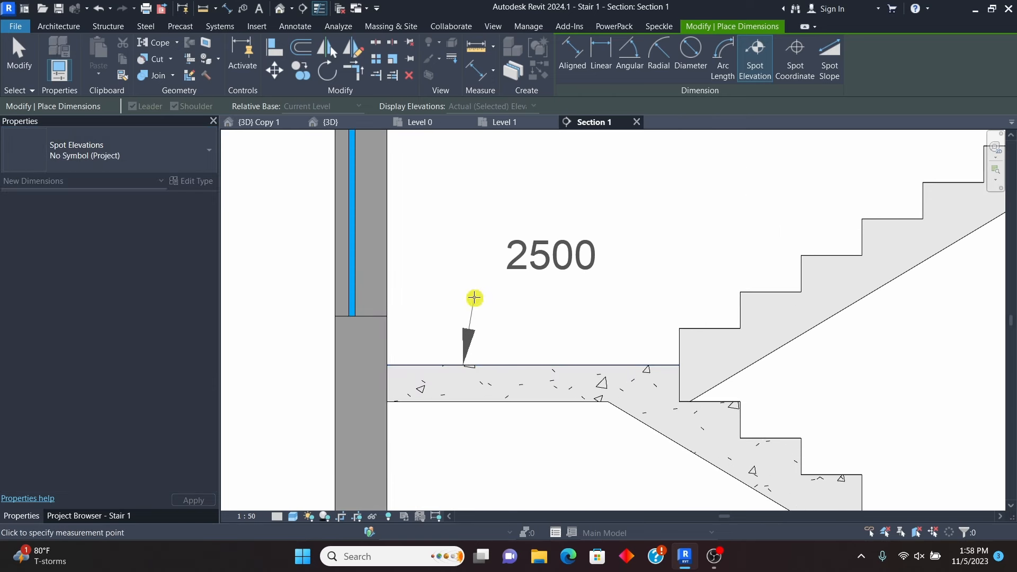
left_click(463, 287)
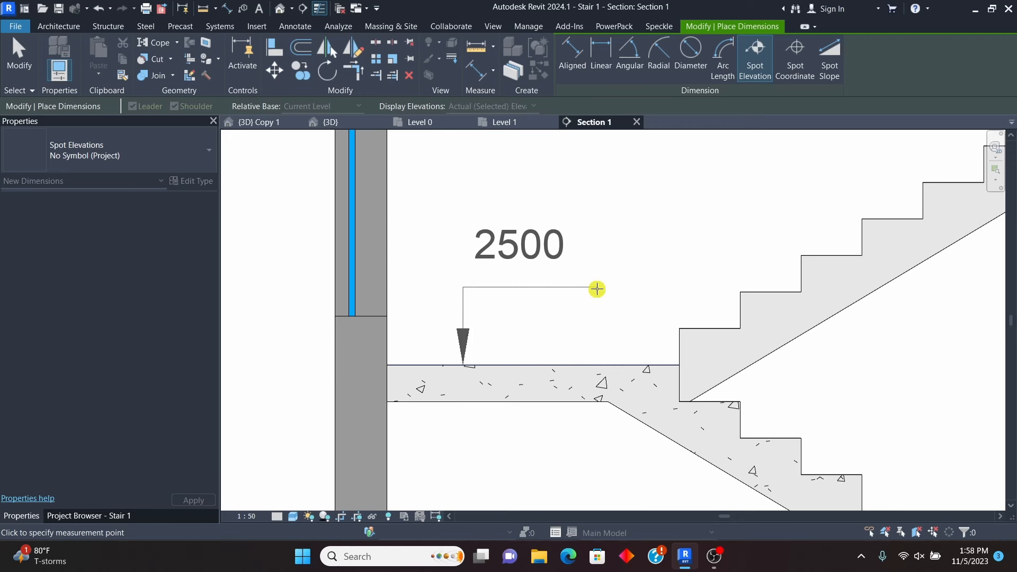
left_click(597, 287)
Step: Add a spot elevation with a shouldered leader to the top of the mid-landing between Level 1 and Level 2
scroll(559, 394, "down", 4)
scroll(573, 234, "up", 4)
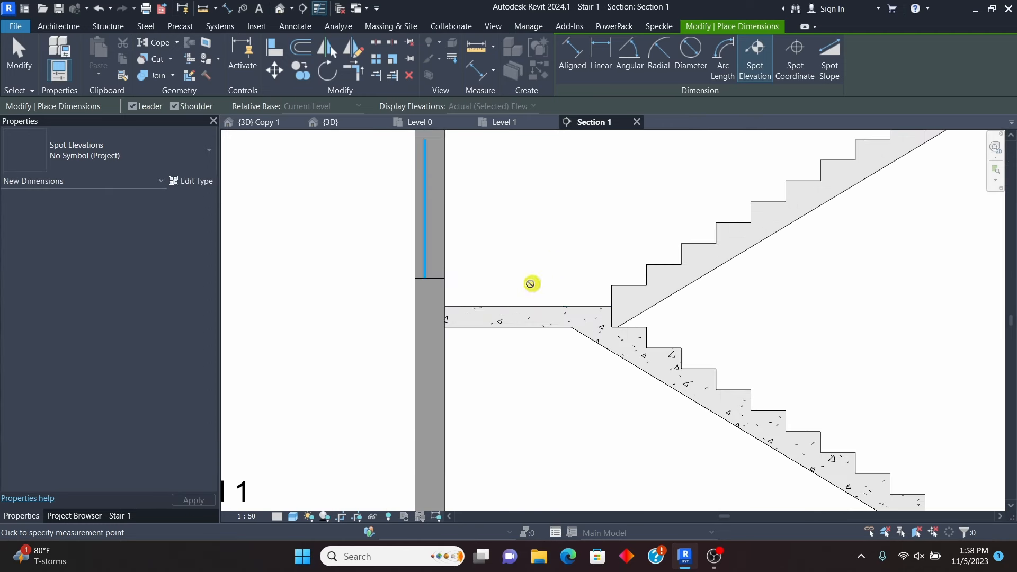
left_click(491, 305)
left_click(487, 259)
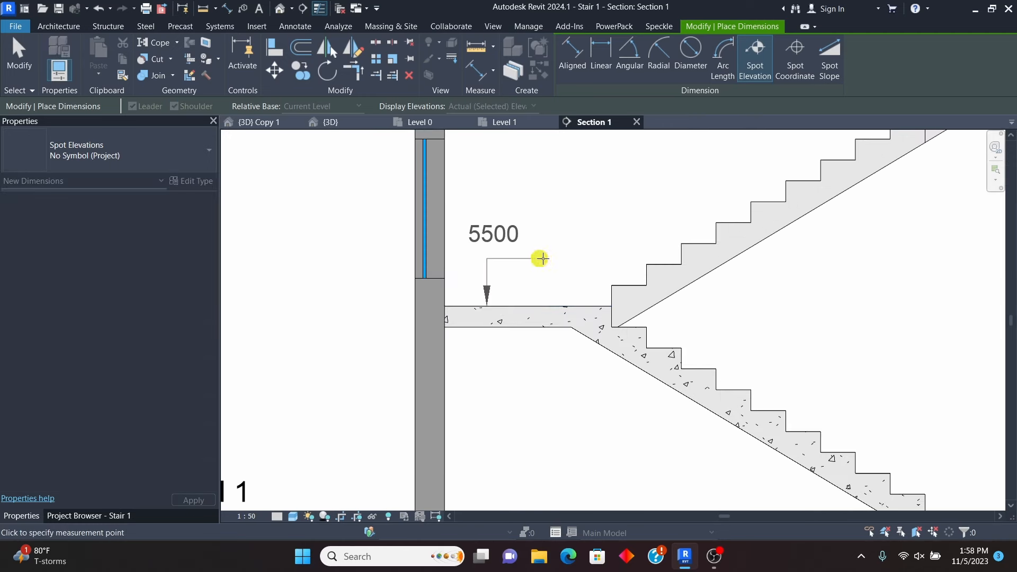
left_click(571, 261)
Step: Add a spot elevation with a shouldered leader to the top of the mid-landing between Level 2 and Level 3
scroll(540, 391, "down", 4)
scroll(535, 236, "up", 4)
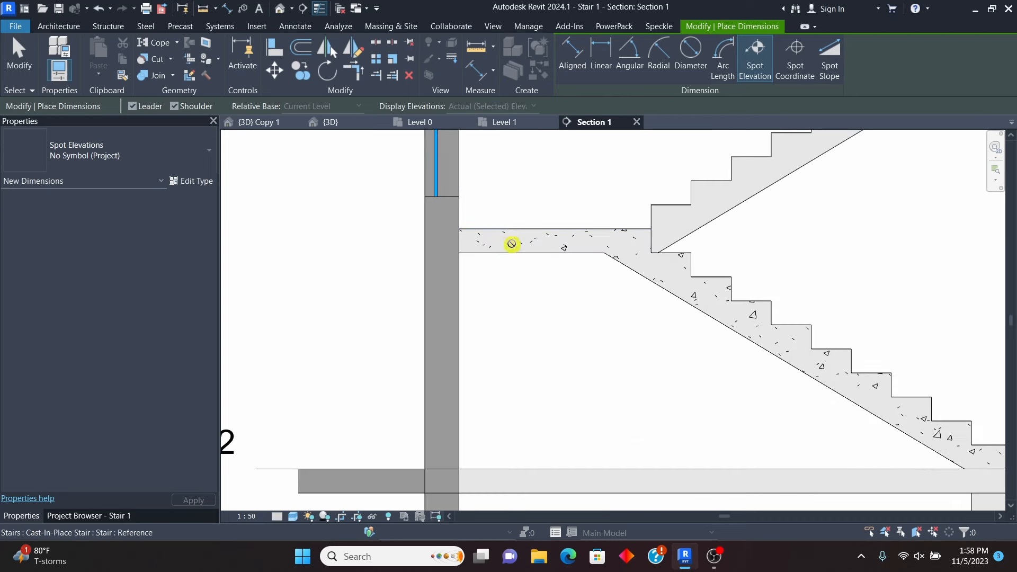
left_click(510, 228)
left_click(510, 178)
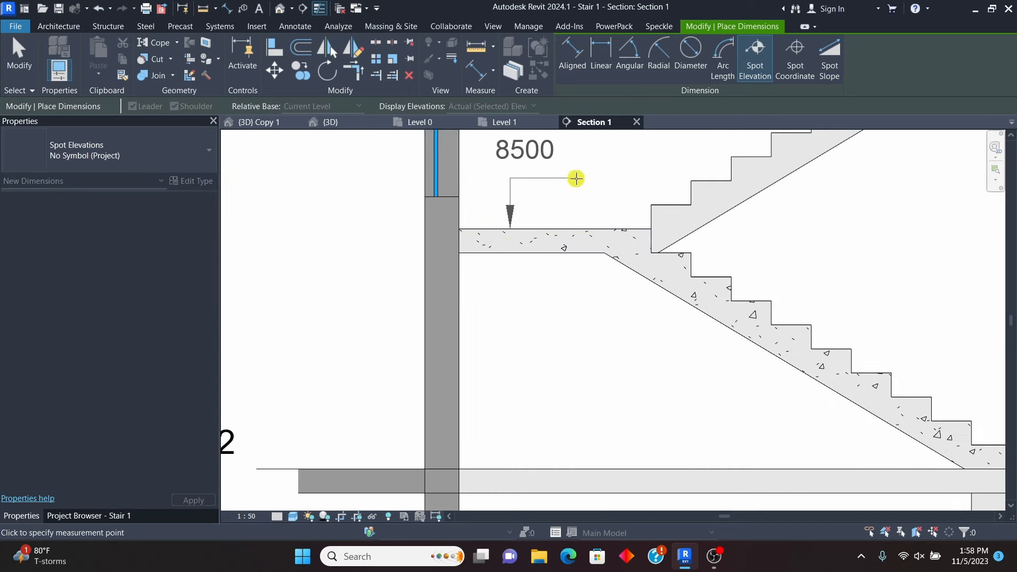
left_click(599, 183)
Step: Add a spot elevation with a shouldered leader to the top of the mid-landing between Level 3 and Level 4
scroll(542, 400, "down", 4)
scroll(524, 324, "up", 3)
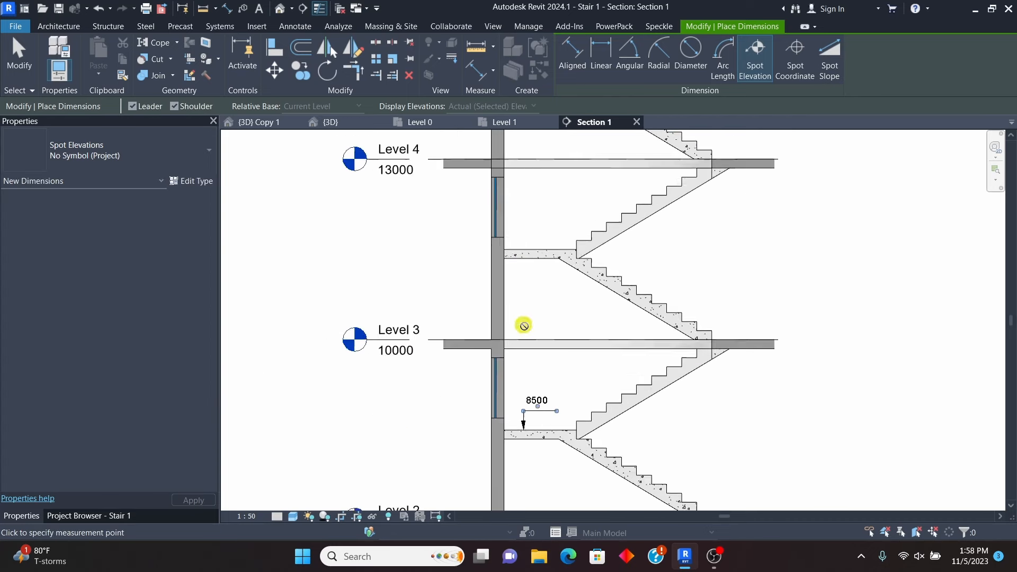
scroll(527, 276, "up", 3)
left_click(502, 280)
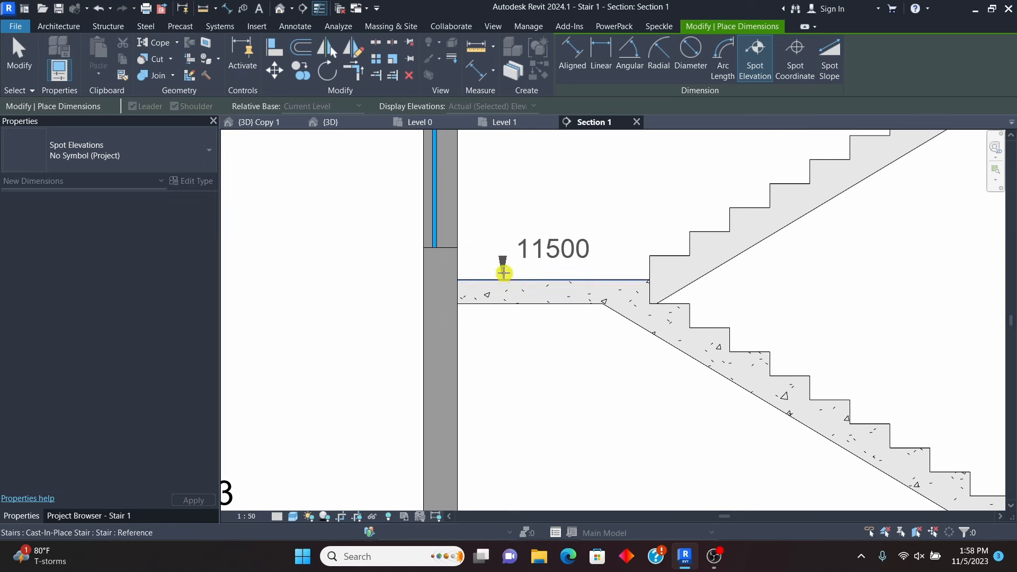
left_click(503, 214)
left_click(588, 224)
Step: Add a spot elevation with a shouldered leader to the mid-landing between Level 4 and Level 5 and end the command
scroll(547, 347, "down", 4)
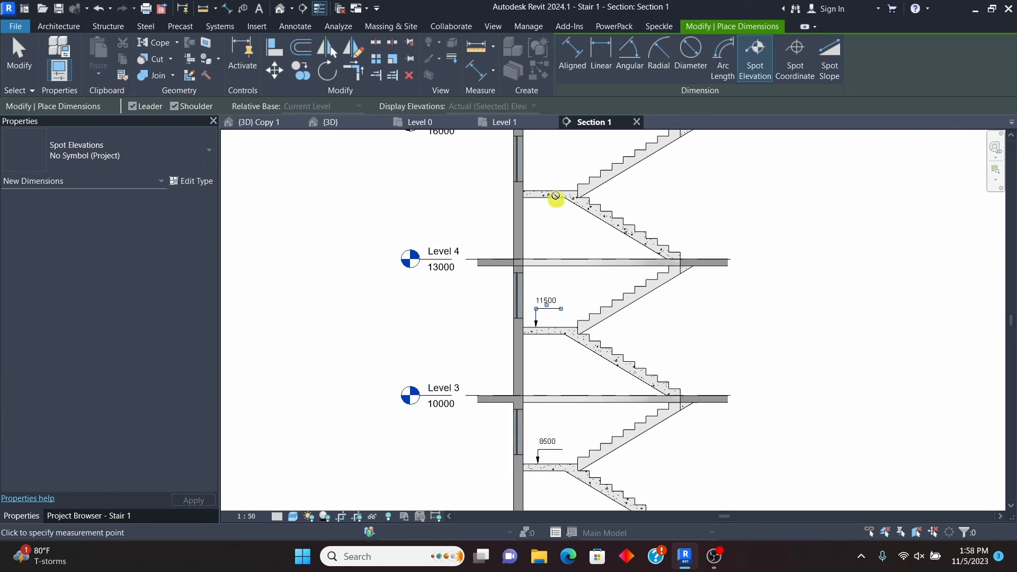
scroll(513, 319, "up", 5)
scroll(513, 320, "down", 3)
scroll(520, 275, "up", 3)
left_click(503, 252)
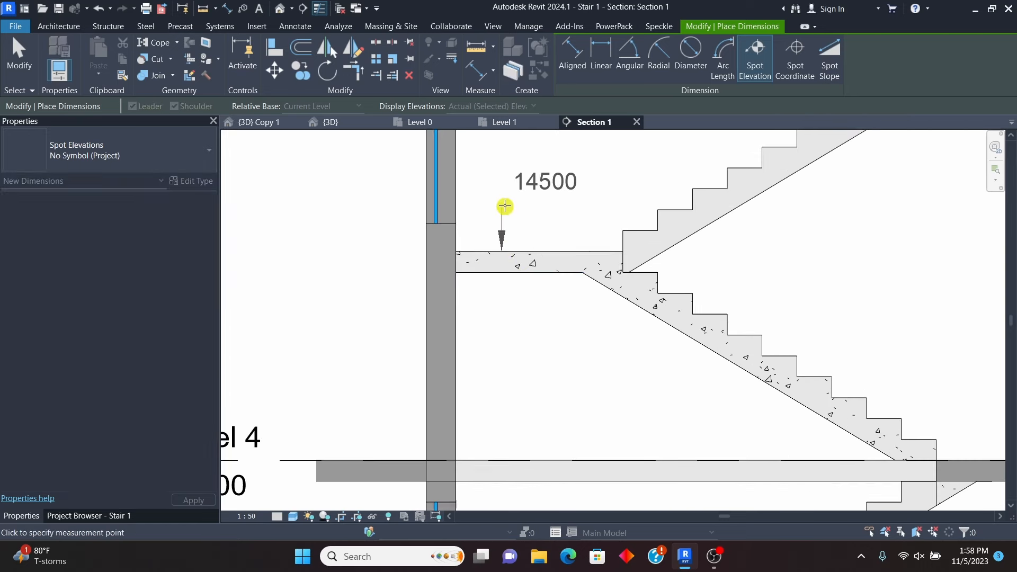
left_click(502, 206)
left_click(566, 210)
scroll(551, 212, "down", 5)
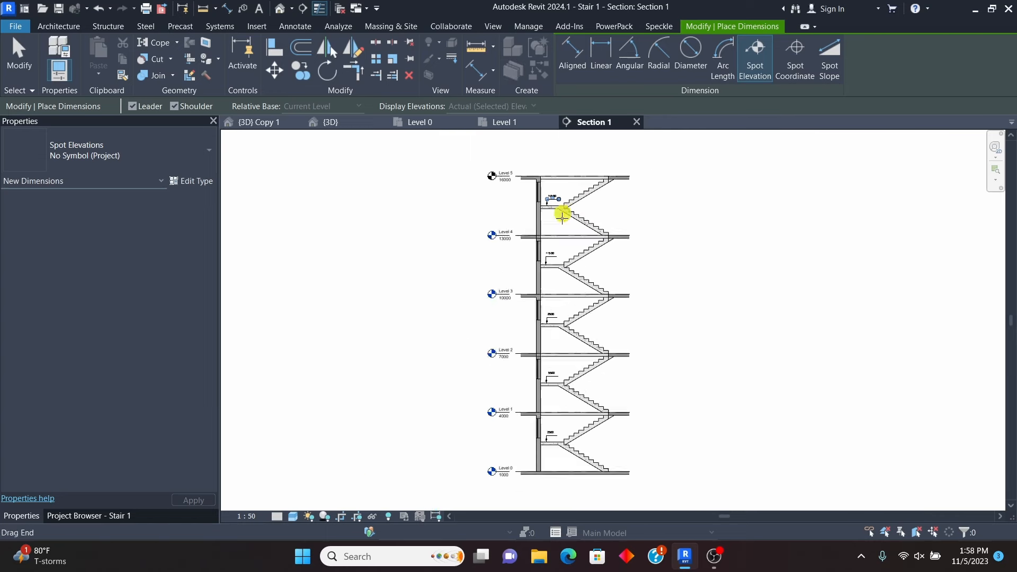
scroll(565, 424, "up", 4)
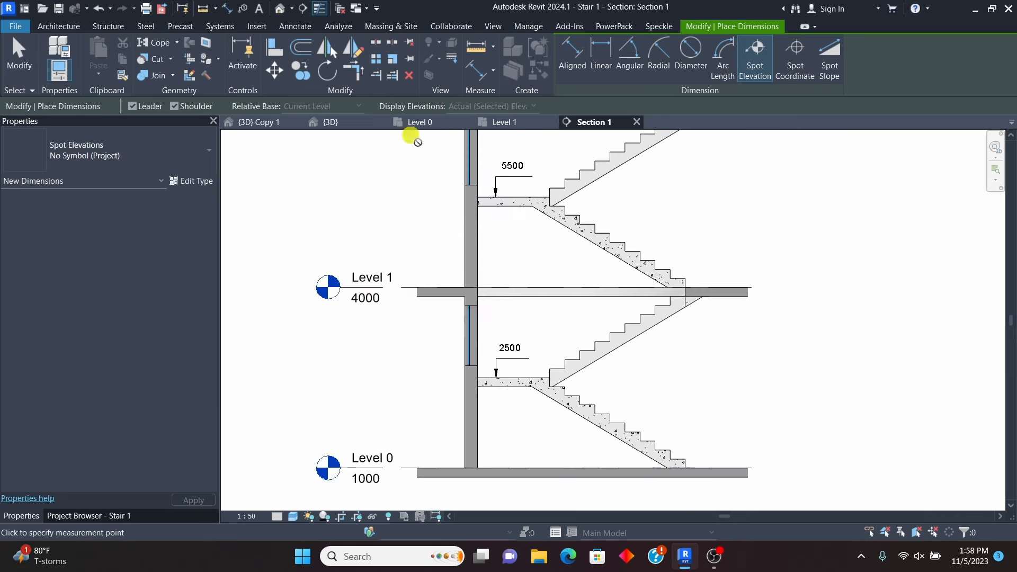
right_click(734, 194)
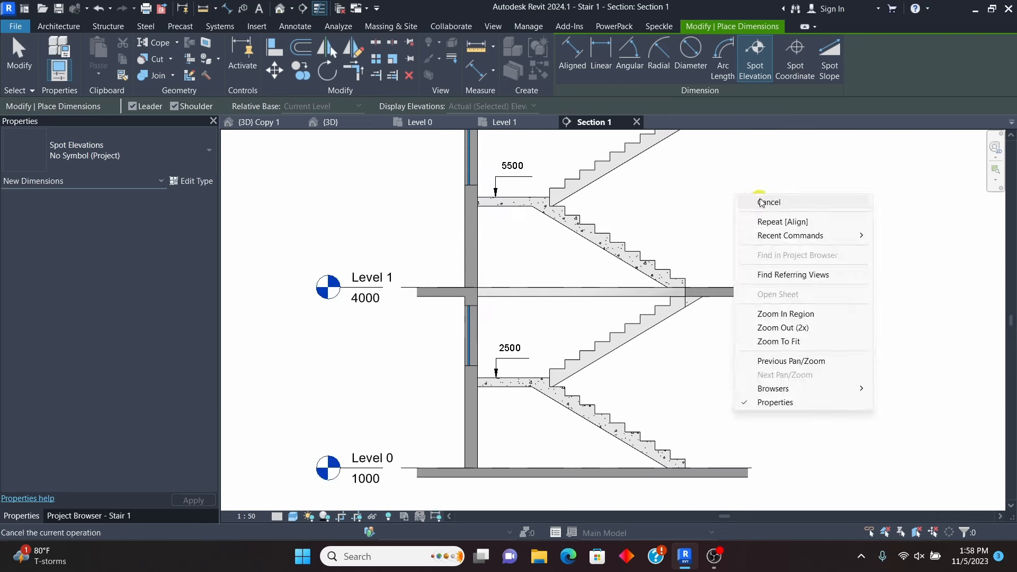
left_click(737, 197)
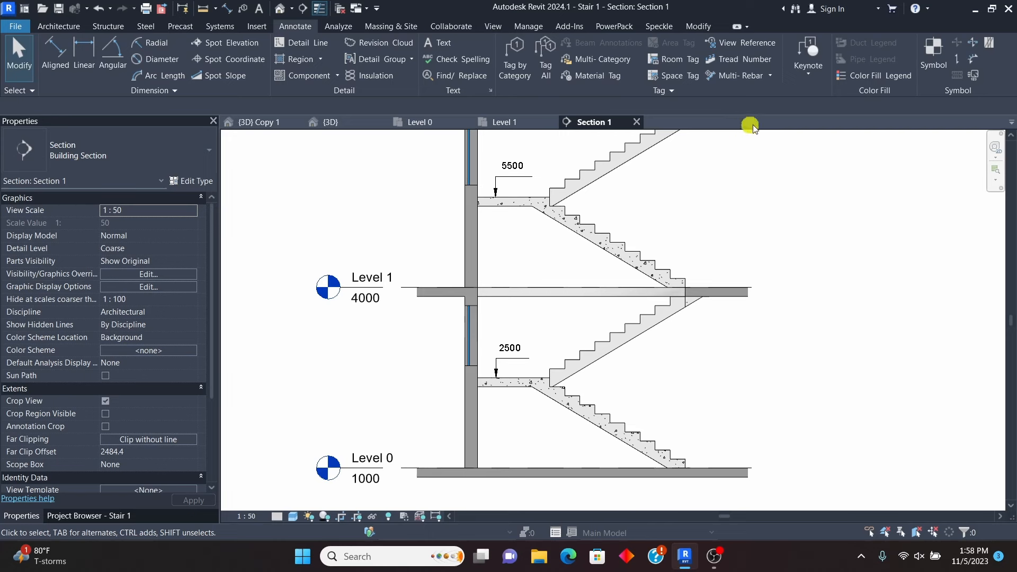
Step: Place riser numbers with Tread Number on both stair flights between Level 0 and Level 1
left_click(742, 59)
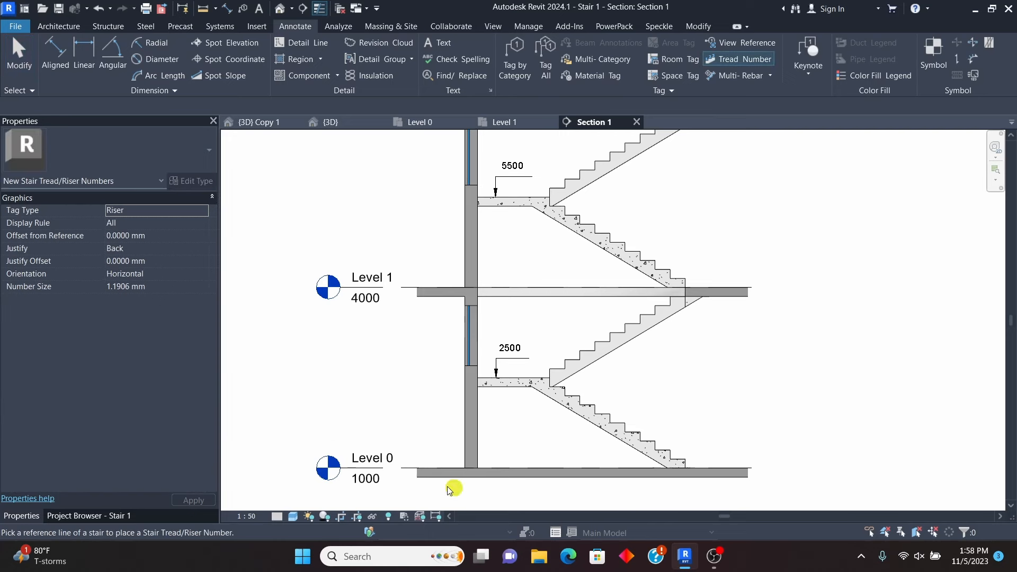
scroll(647, 457, "up", 2)
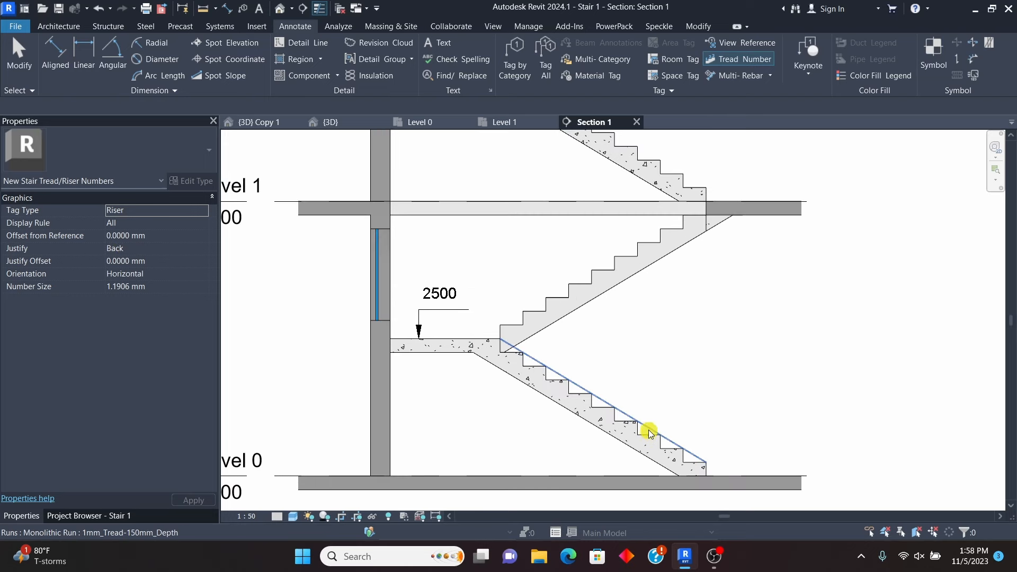
left_click(651, 433)
left_click(594, 279)
Step: Add riser numbers to the stair flights between Level 1 and Level 2
scroll(598, 477, "down", 3)
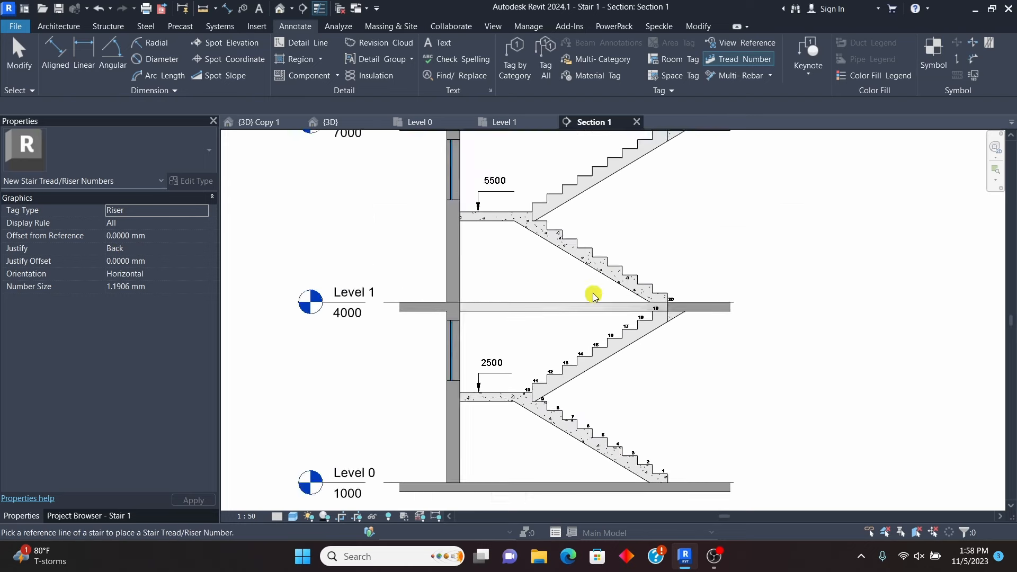
scroll(595, 294, "up", 1)
left_click(610, 256)
scroll(589, 311, "down", 2)
scroll(589, 312, "up", 1)
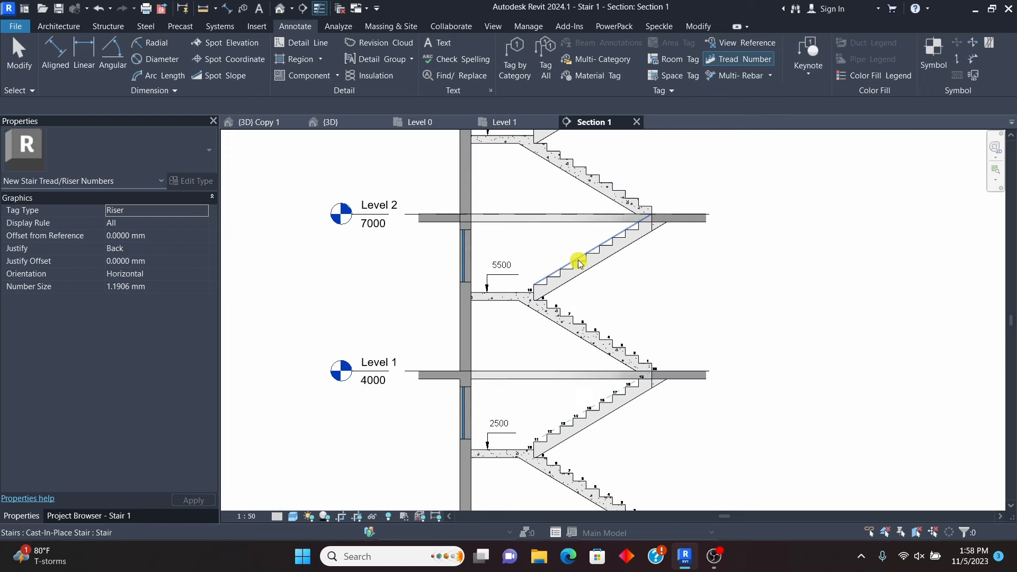
Step: Add riser numbers to both stair flights between Level 2 and Level 3
scroll(571, 265, "down", 3)
scroll(561, 268, "up", 3)
left_click(586, 274)
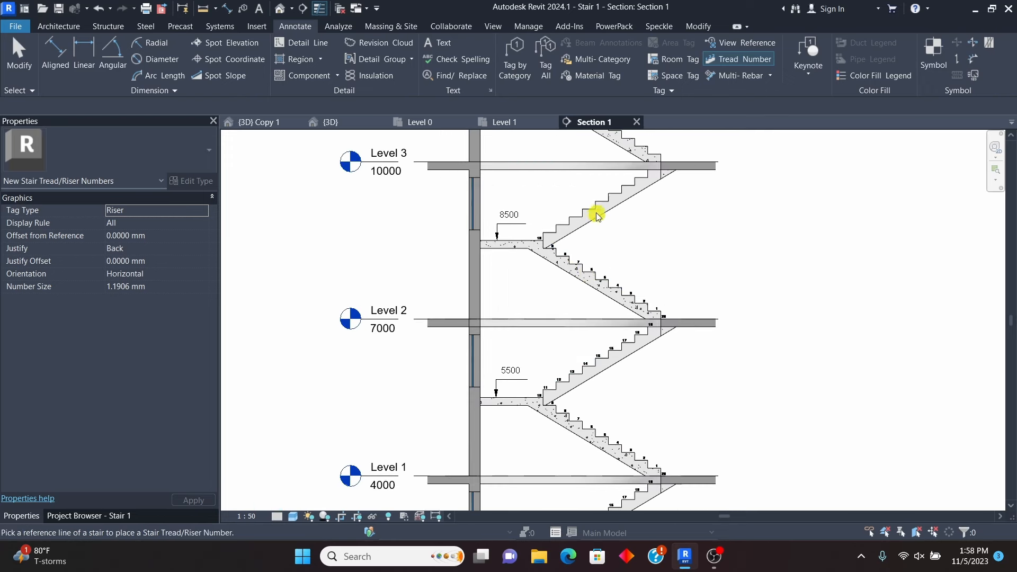
left_click(590, 211)
Step: Add riser numbers to both stair flights between Level 3 and Level 4
scroll(585, 321, "down", 2)
scroll(609, 237, "up", 2)
left_click(585, 262)
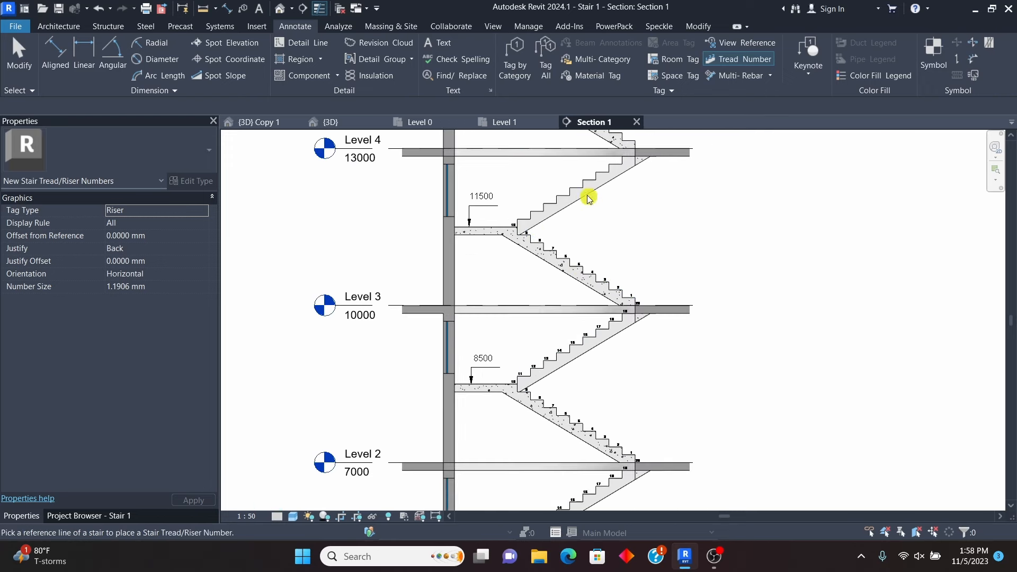
left_click(584, 190)
Step: Add riser numbers to both stair flights between Level 4 and Level 5 and end the numbering command
scroll(579, 243, "down", 2)
scroll(595, 277, "up", 2)
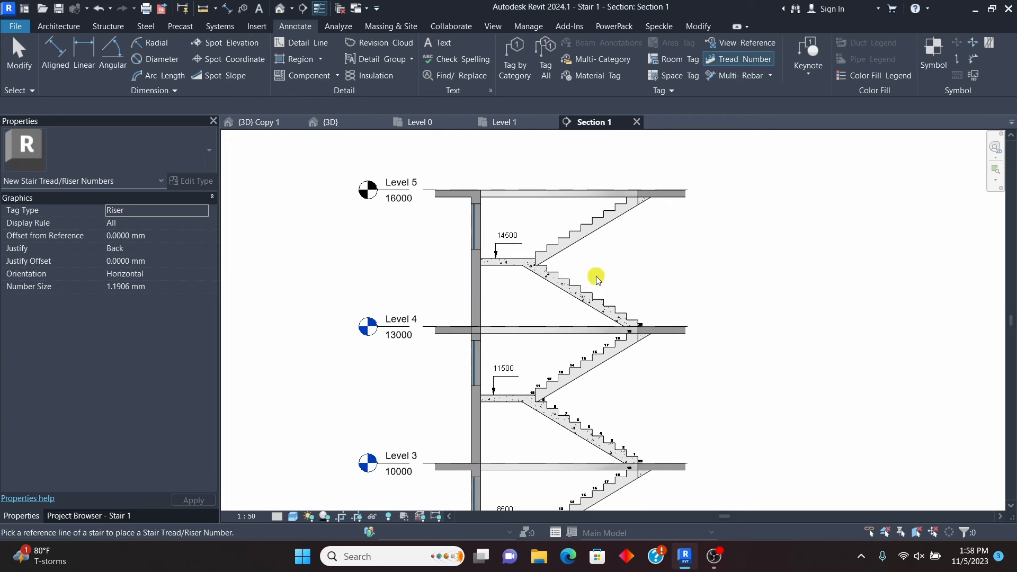
left_click(587, 298)
left_click(588, 217)
scroll(593, 318, "down", 2)
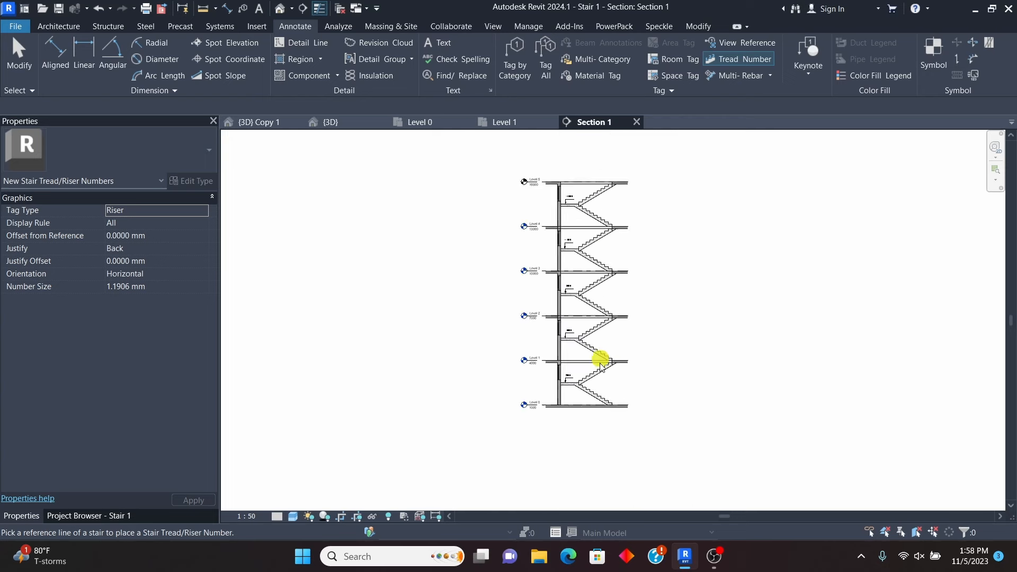
scroll(596, 350, "up", 2)
scroll(594, 339, "up", 5)
scroll(577, 413, "down", 3)
right_click(727, 208)
left_click(756, 219)
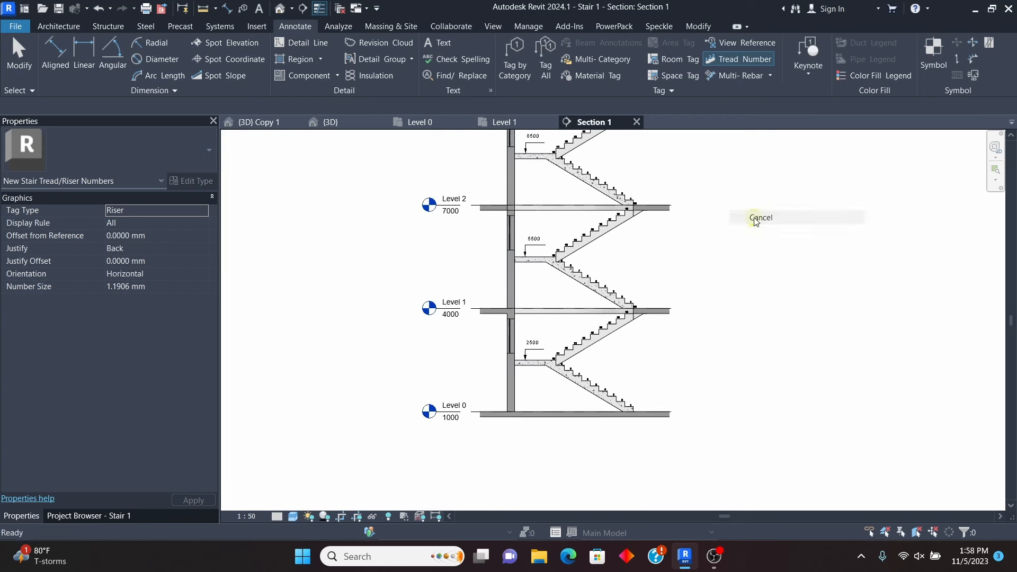
right_click(737, 205)
left_click(763, 214)
Step: Select the numbers on the lower flight between Level 0 and Level 1 and set their tag type to Tread
scroll(601, 345, "up", 2)
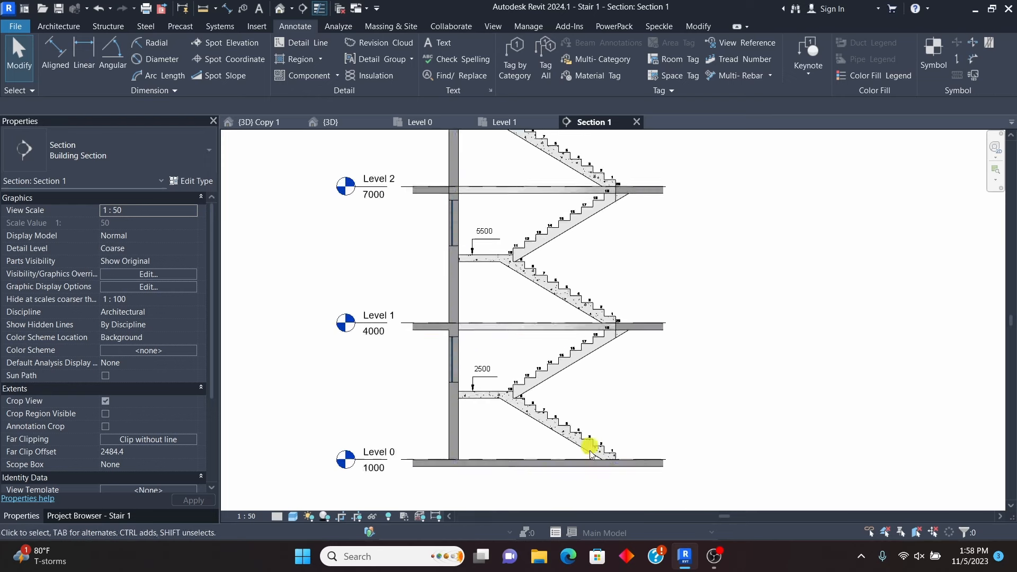
scroll(582, 423, "down", 3)
scroll(571, 415, "up", 4)
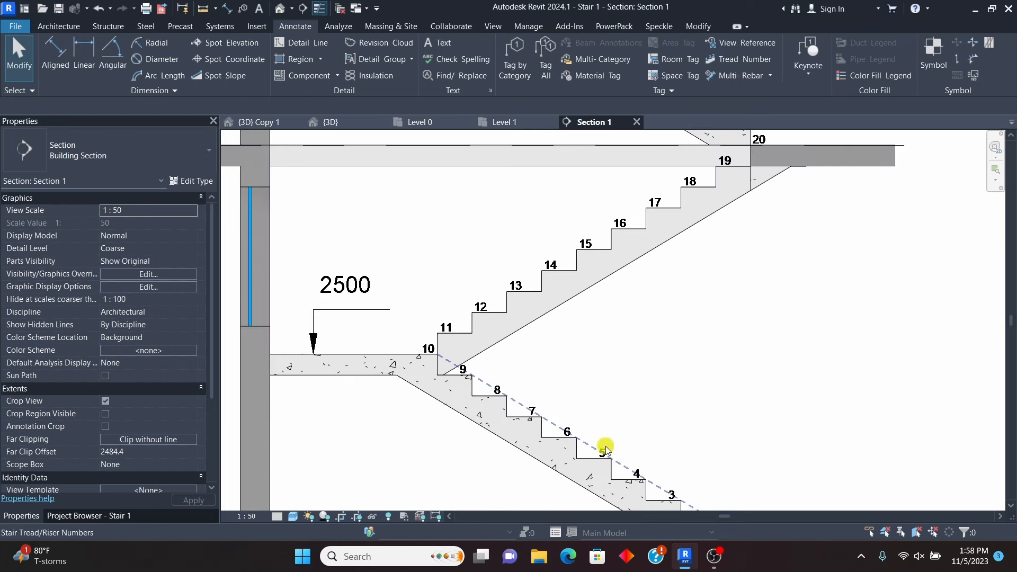
left_click(621, 449)
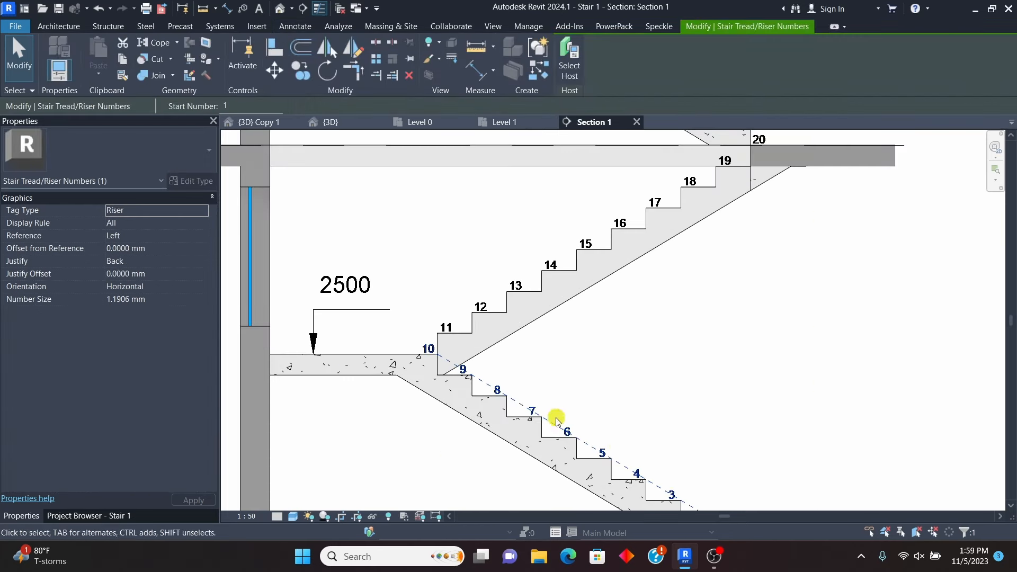
left_click(205, 211)
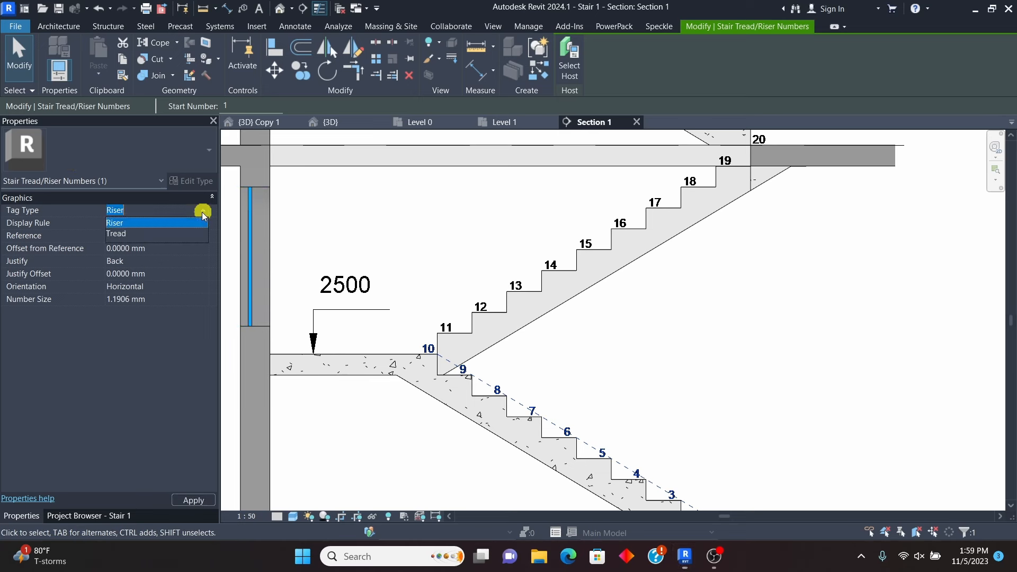
left_click(148, 236)
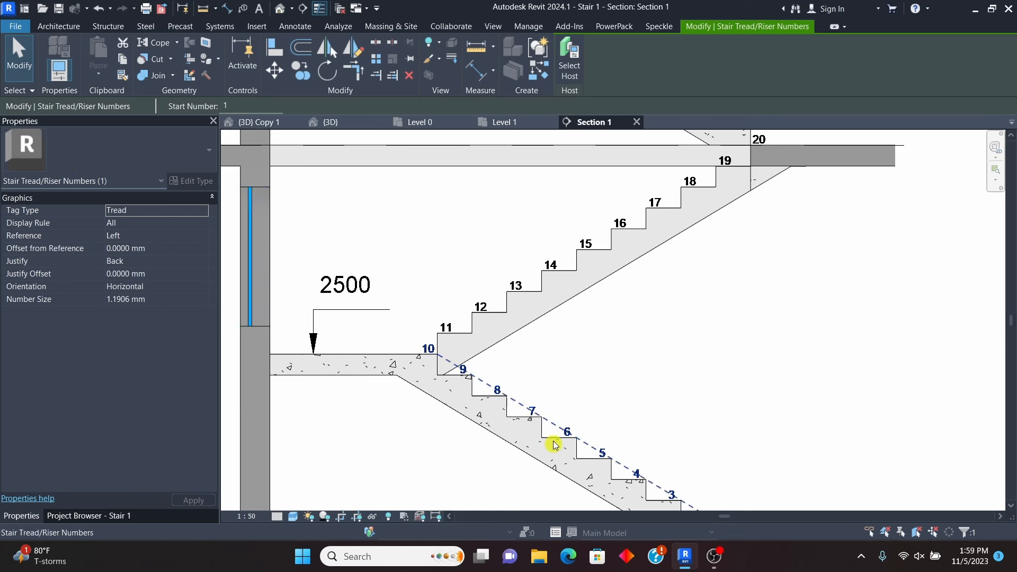
Step: Set the tag type of the lowest flight's numbers back to Riser
left_click(205, 211)
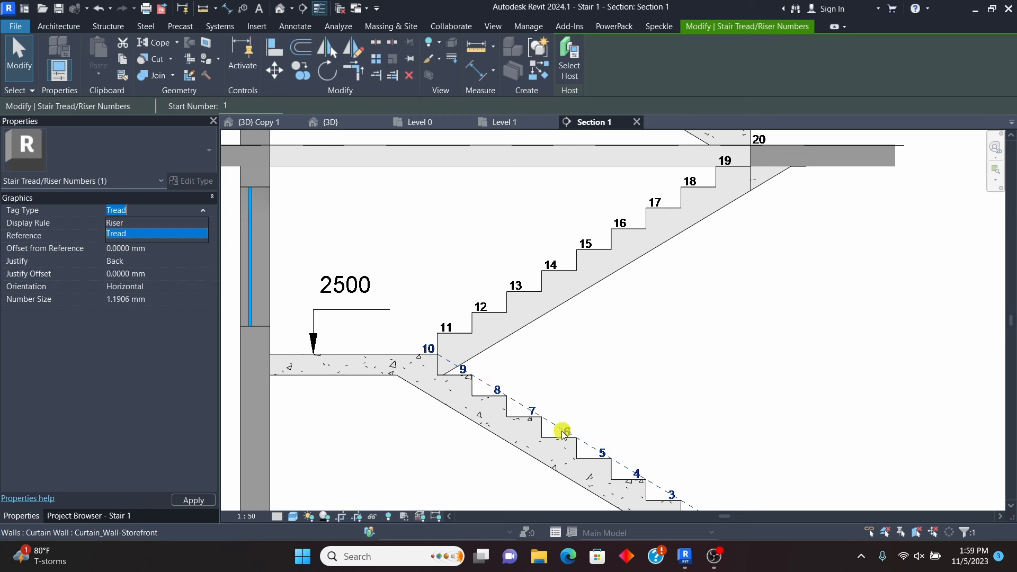
left_click(204, 211)
left_click(204, 211)
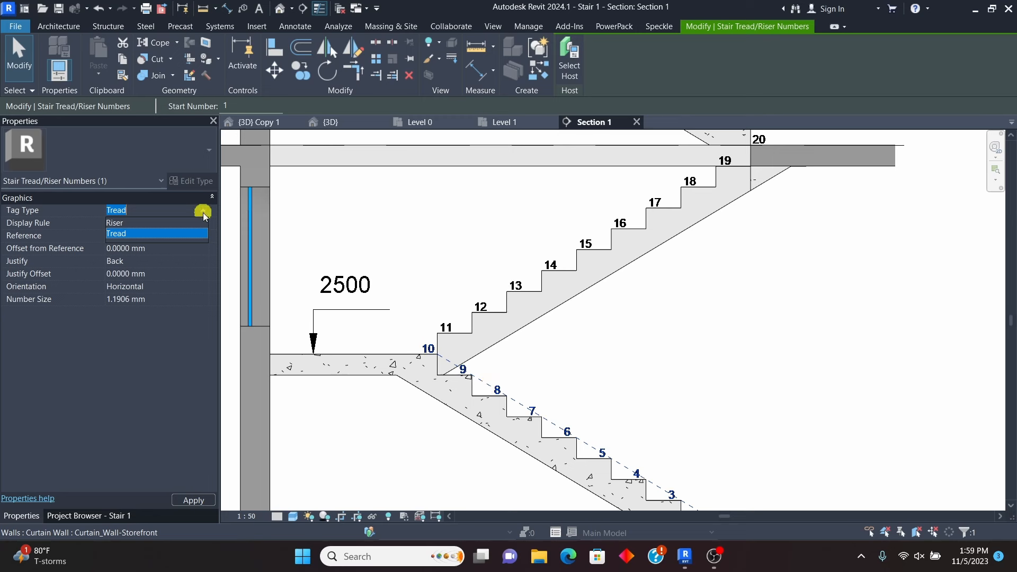
left_click(124, 223)
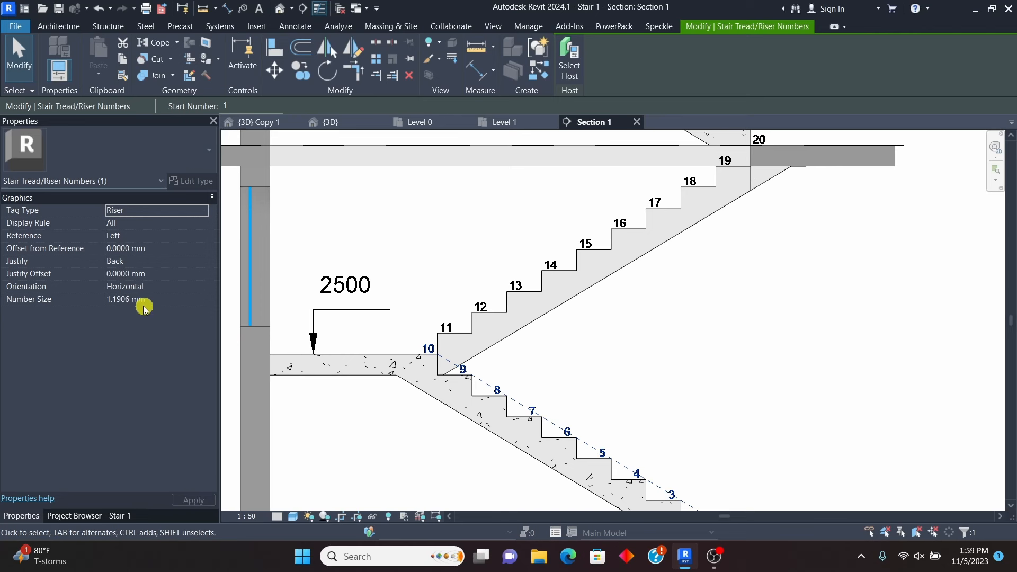
Step: Try the Vertical orientation on the lowest flight's riser numbers and return the orientation to Horizontal
left_click(202, 288)
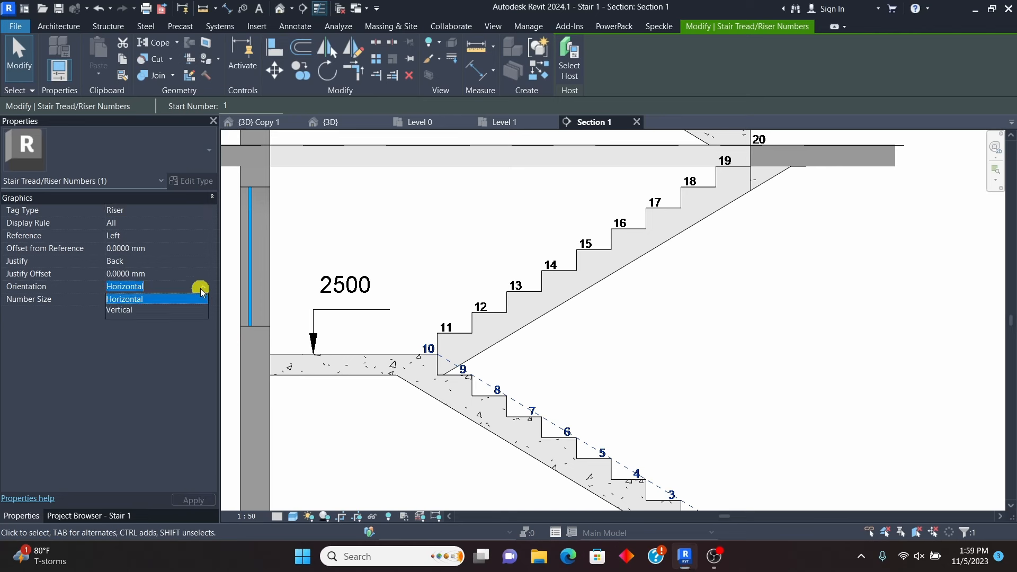
left_click(127, 310)
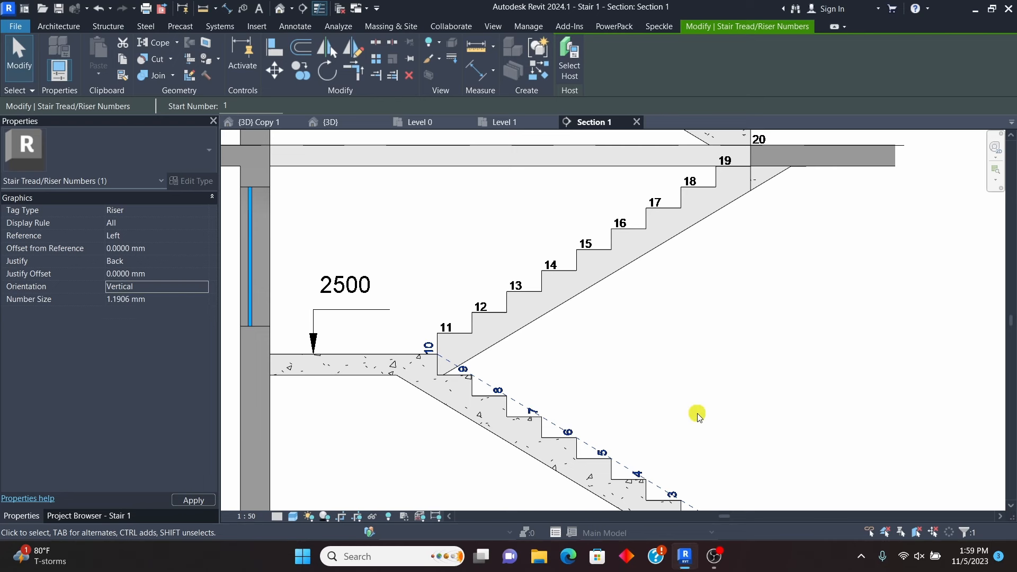
left_click(203, 291)
left_click(131, 300)
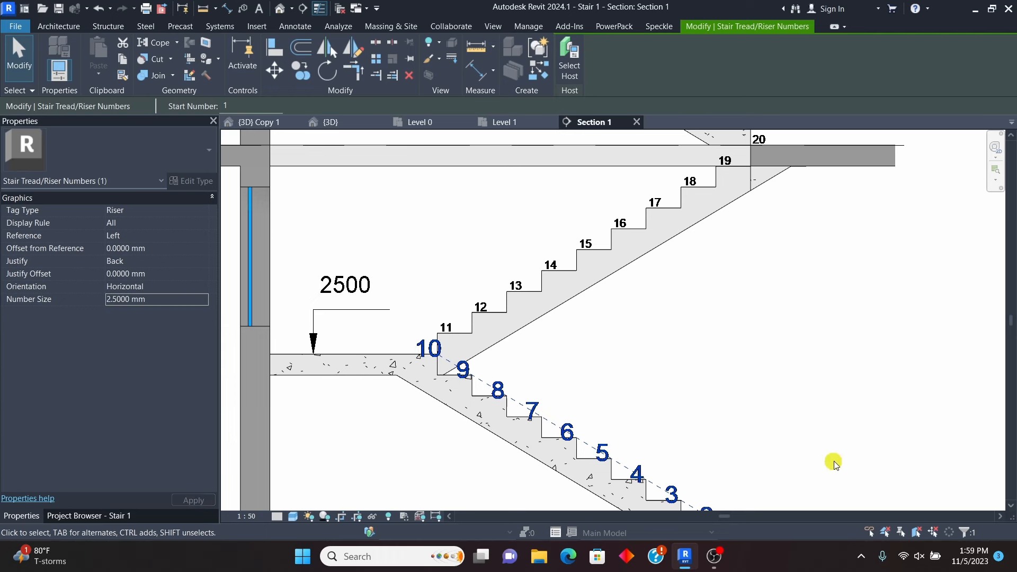
Step: Set the number size of the lowest flight's riser numbers to 2 mm
scroll(540, 335, "down", 4)
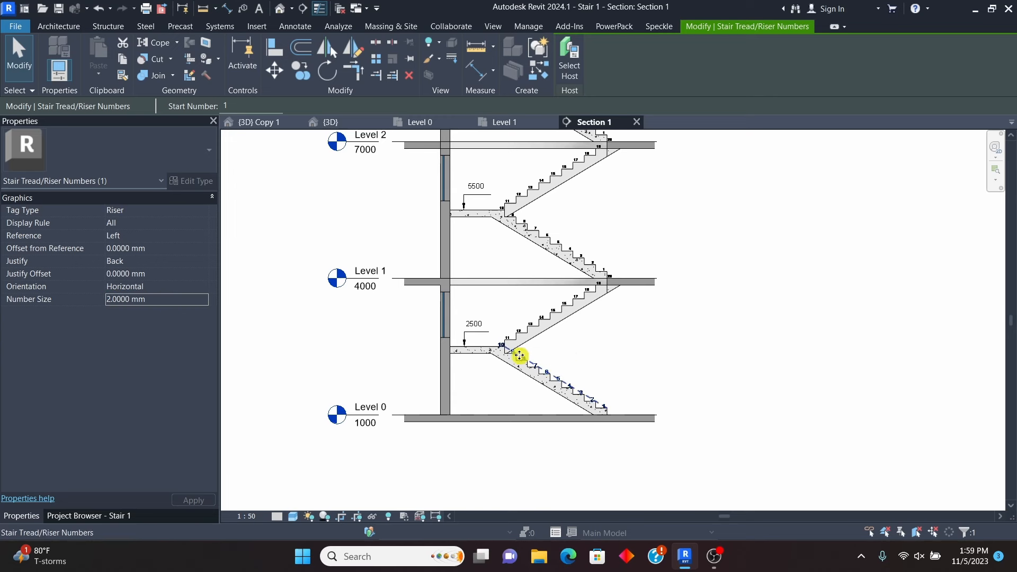
scroll(540, 357, "up", 4)
scroll(607, 370, "down", 3)
scroll(581, 368, "up", 3)
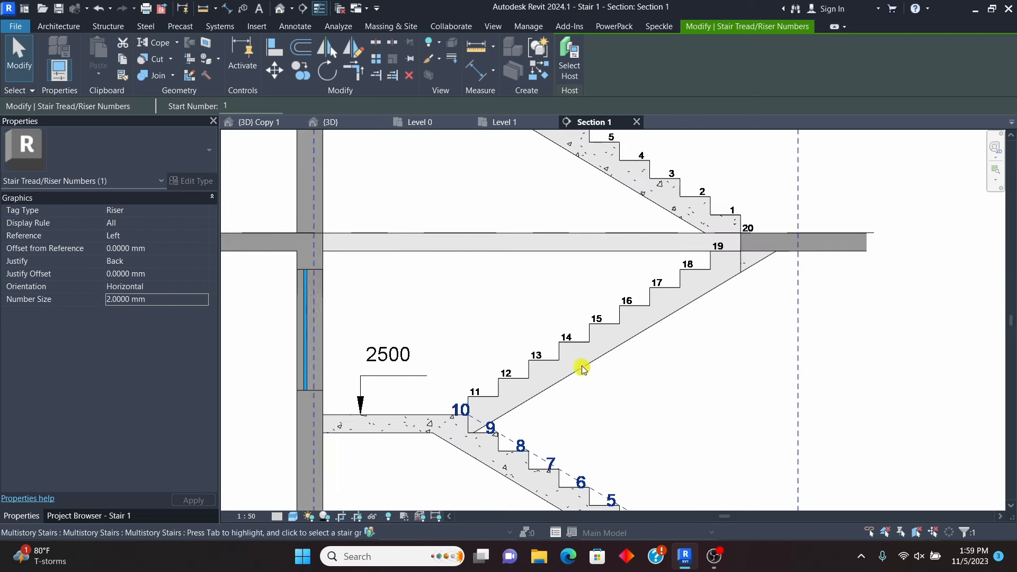
Step: Select the riser numbers on the upper flight between Level 0 and Level 1 and try to select all their instances
left_click(565, 338)
right_click(566, 338)
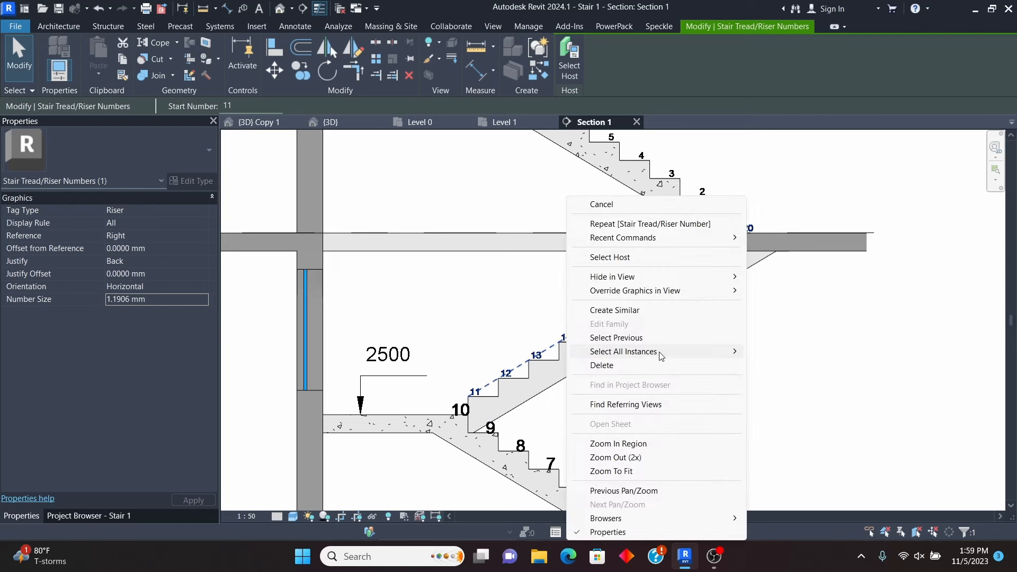
mouse_move(680, 360)
left_click(799, 444)
Step: Add the riser numbers of both flights between Level 1 and Level 2 and the lower flight above Level 2 to the selection
scroll(581, 481, "down", 4)
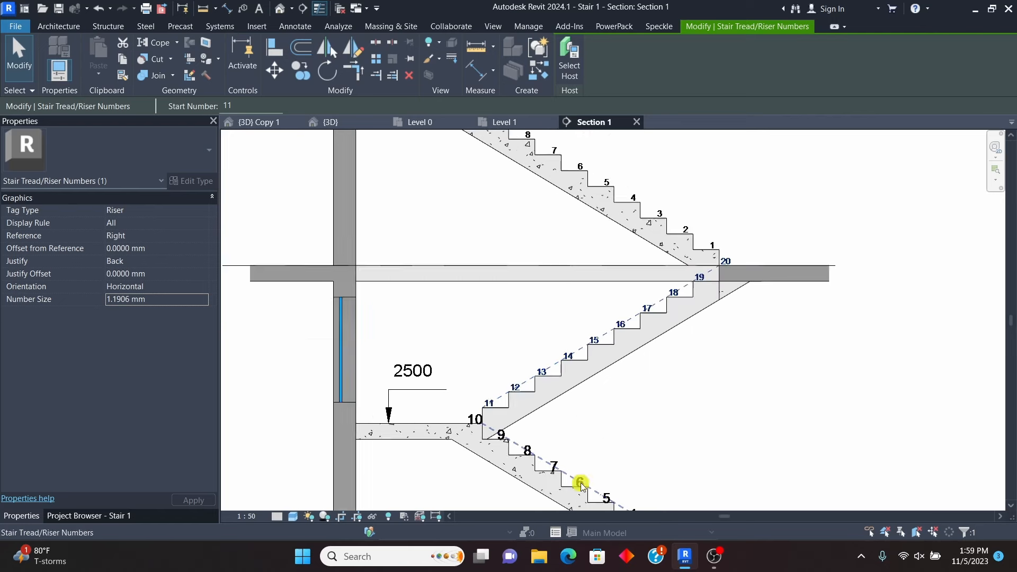
scroll(654, 219, "up", 4)
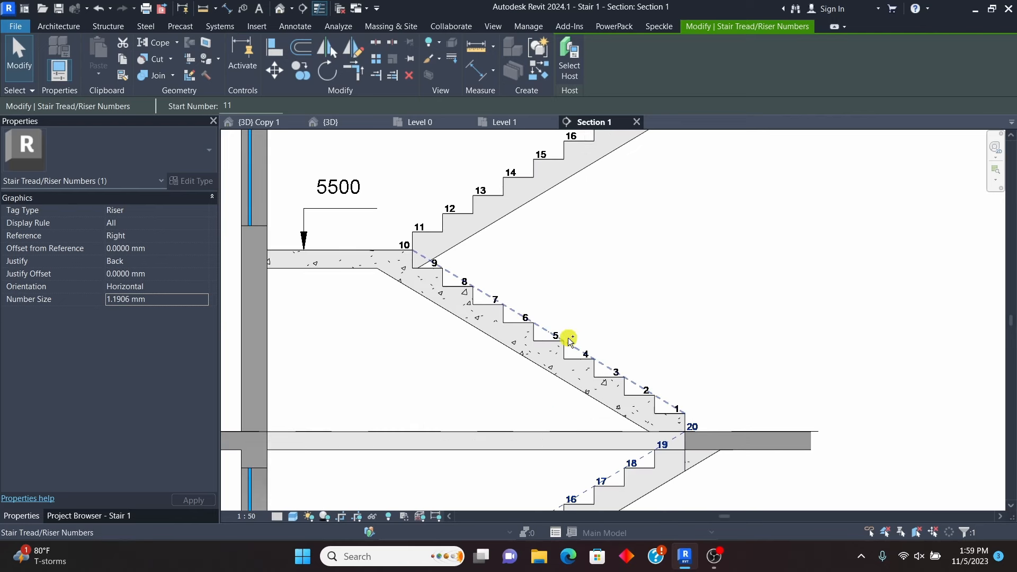
scroll(609, 374, "down", 3)
scroll(642, 301, "up", 2)
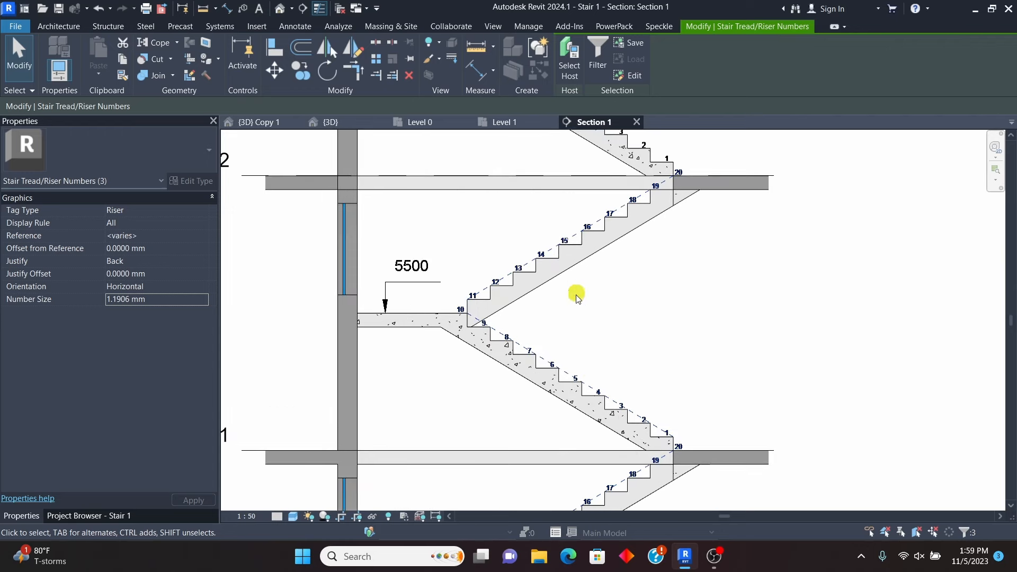
scroll(576, 294, "down", 4)
scroll(597, 237, "up", 2)
scroll(580, 265, "down", 4)
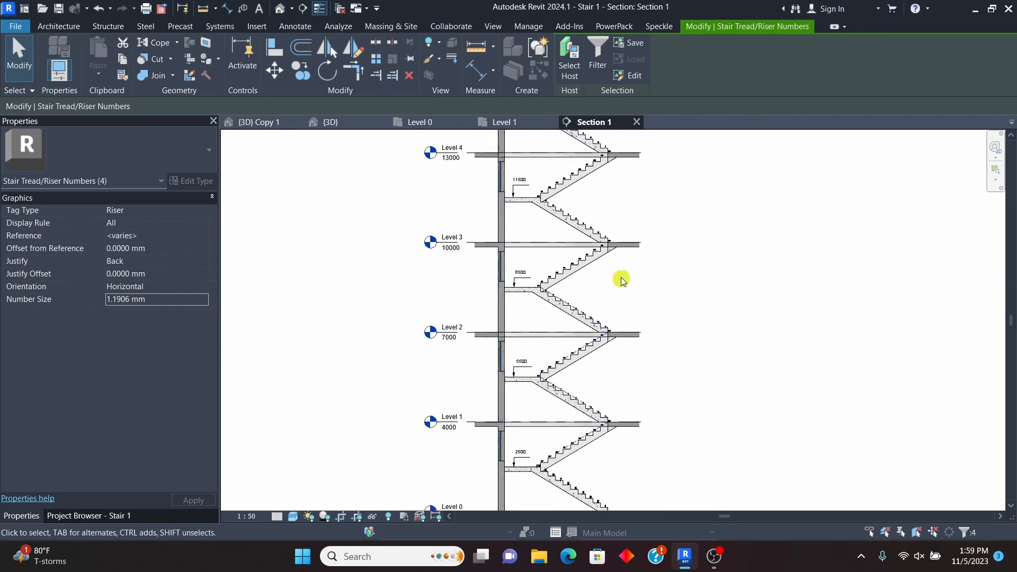
Step: Add the riser numbers of the upper flight below Level 3 and both flights between Level 3 and Level 4 to the selection
scroll(546, 250, "up", 3)
left_click(545, 183, "ctrl")
scroll(601, 370, "down", 4)
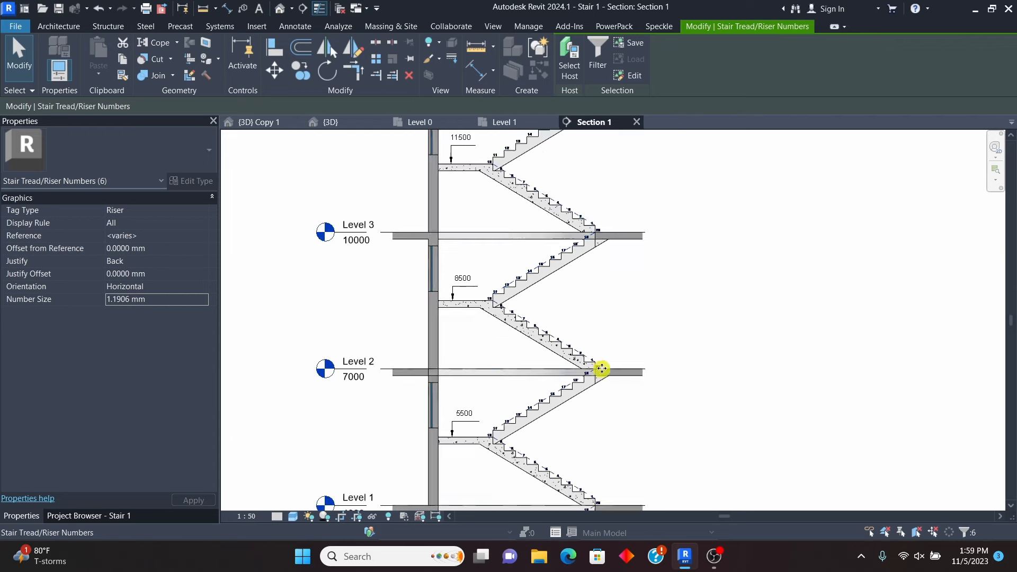
scroll(563, 254, "up", 3)
left_click(560, 219, "ctrl")
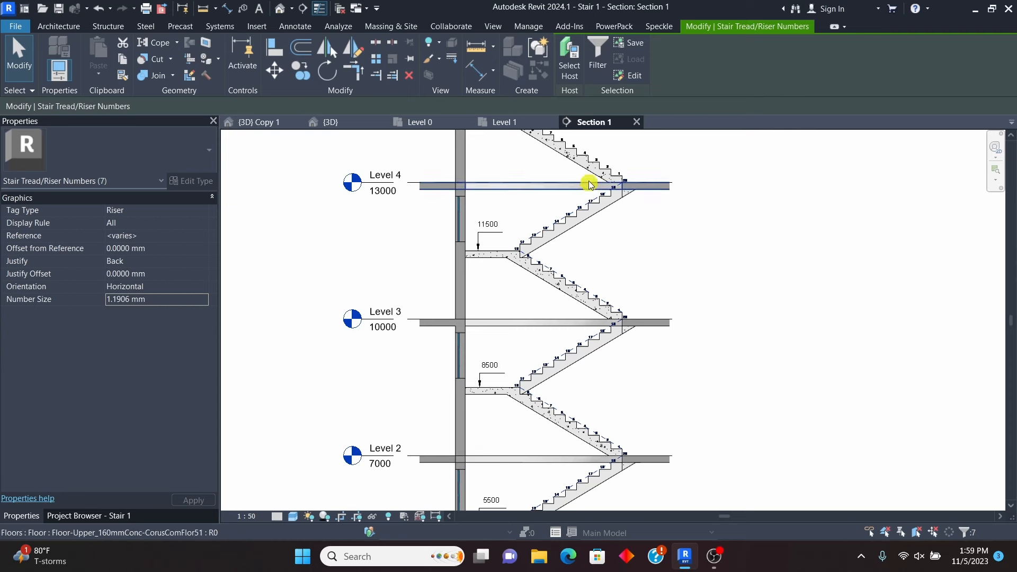
Step: Include the riser numbers of both flights between Level 4 and Level 5, set all selected number sizes to 2 mm, and clear the selection
left_click(591, 159, "ctrl")
scroll(590, 154, "down", 4)
scroll(608, 239, "up", 3)
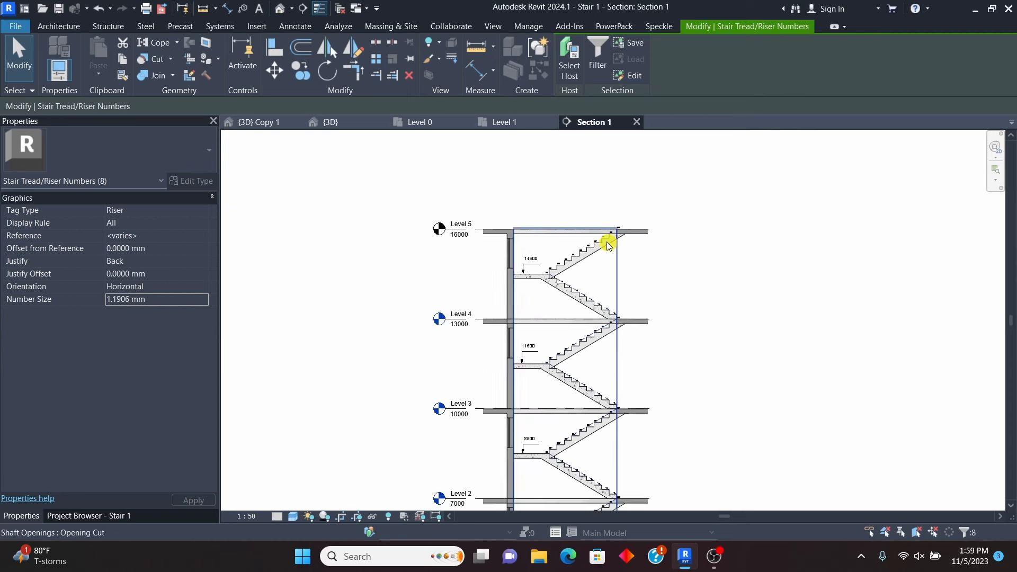
left_click(585, 250, "ctrl")
left_click(556, 249, "ctrl")
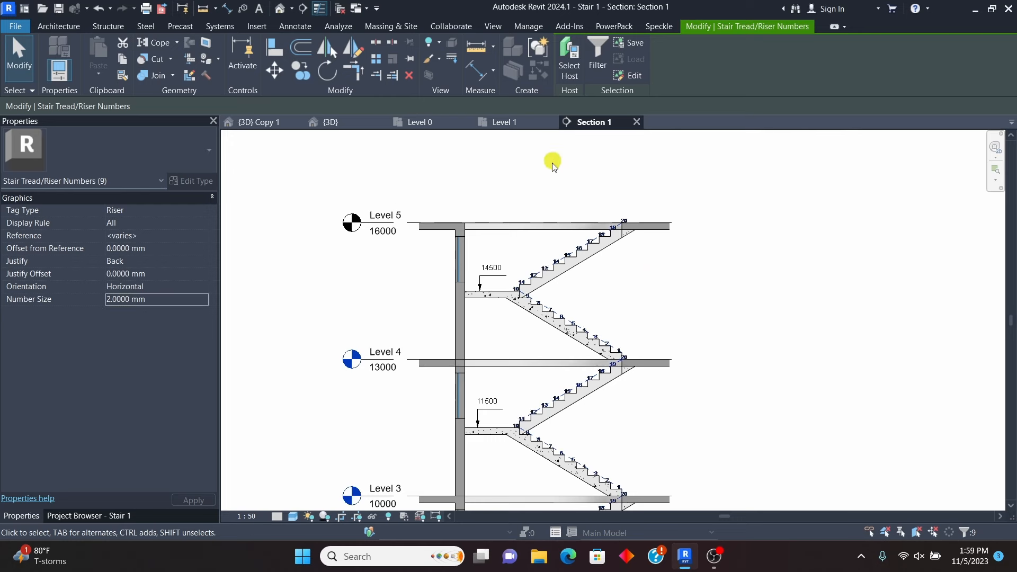
scroll(552, 165, "down", 3)
left_click(731, 328)
Step: Start a vertical aligned dimension string at Level 0 and reference the top of the landing at 2500
scroll(537, 238, "down", 3)
scroll(553, 444, "up", 5)
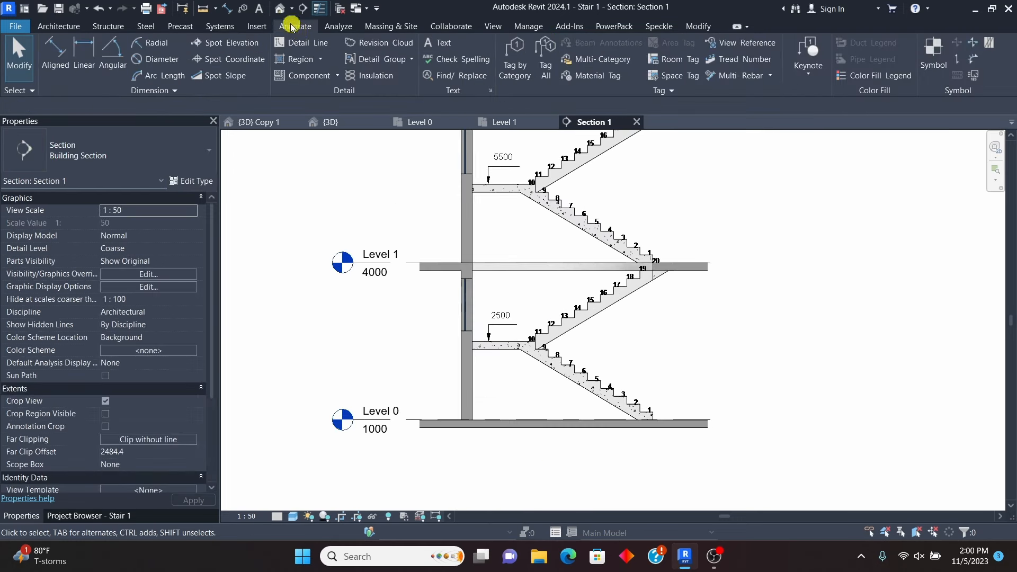
left_click(55, 50)
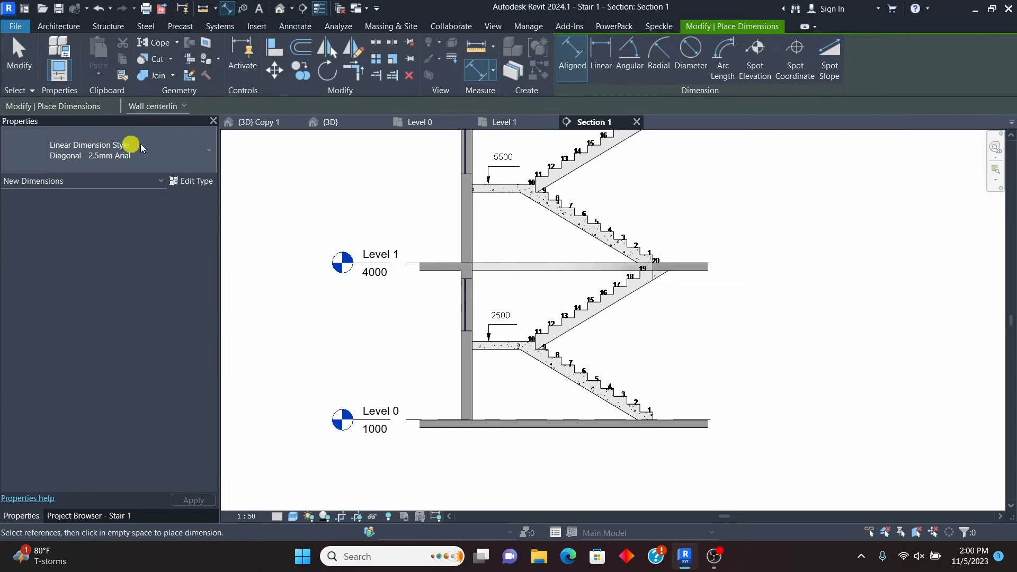
scroll(520, 411, "up", 4)
scroll(522, 412, "down", 4)
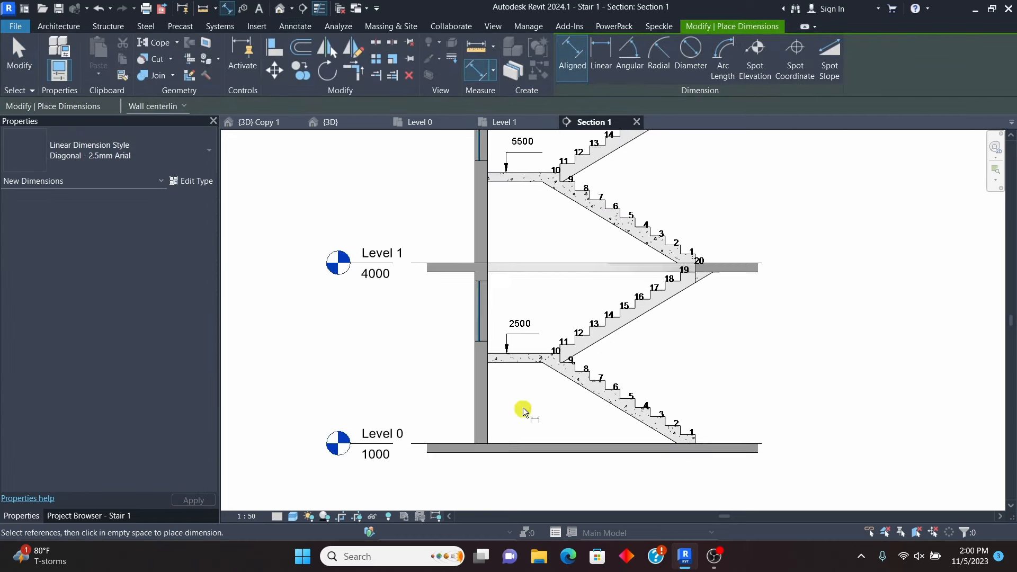
scroll(663, 446, "up", 4)
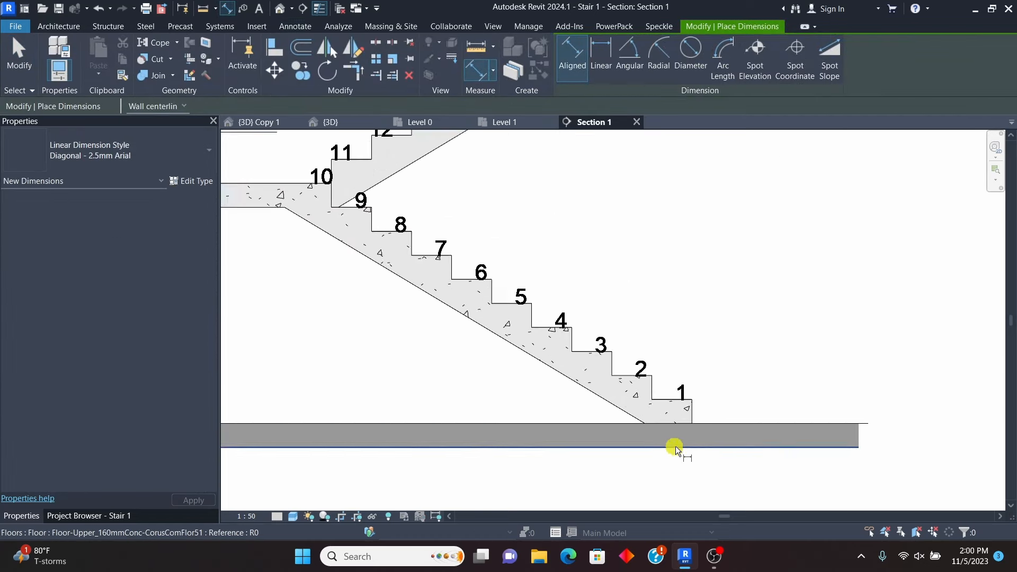
left_click(732, 424)
scroll(732, 425, "down", 2)
scroll(446, 329, "up", 2)
left_click(447, 294)
scroll(473, 325, "down", 4)
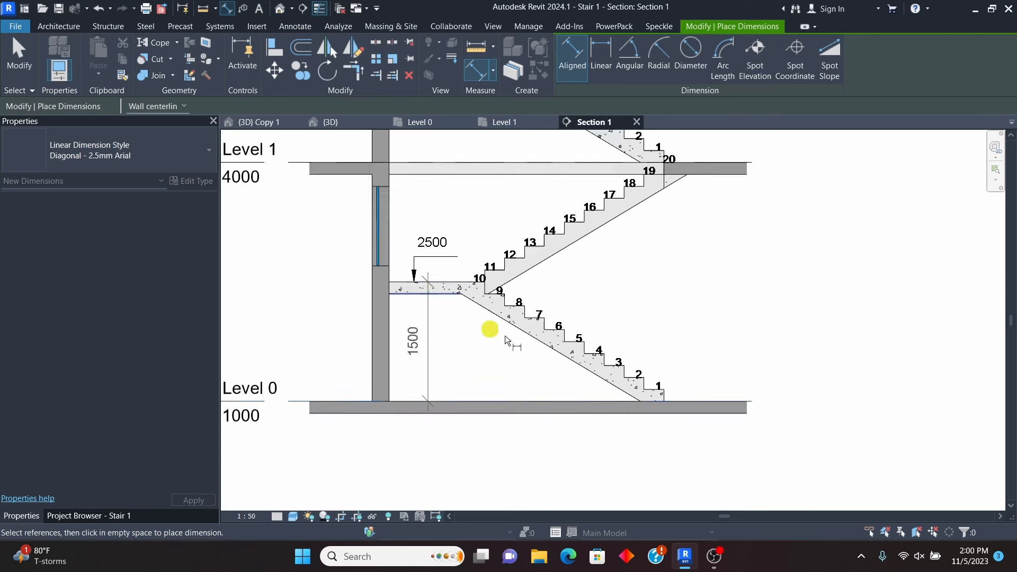
Step: Extend the aligned dimension string upward to Level 1 and the top of the landing at 5500
scroll(630, 265, "up", 3)
left_click(636, 208)
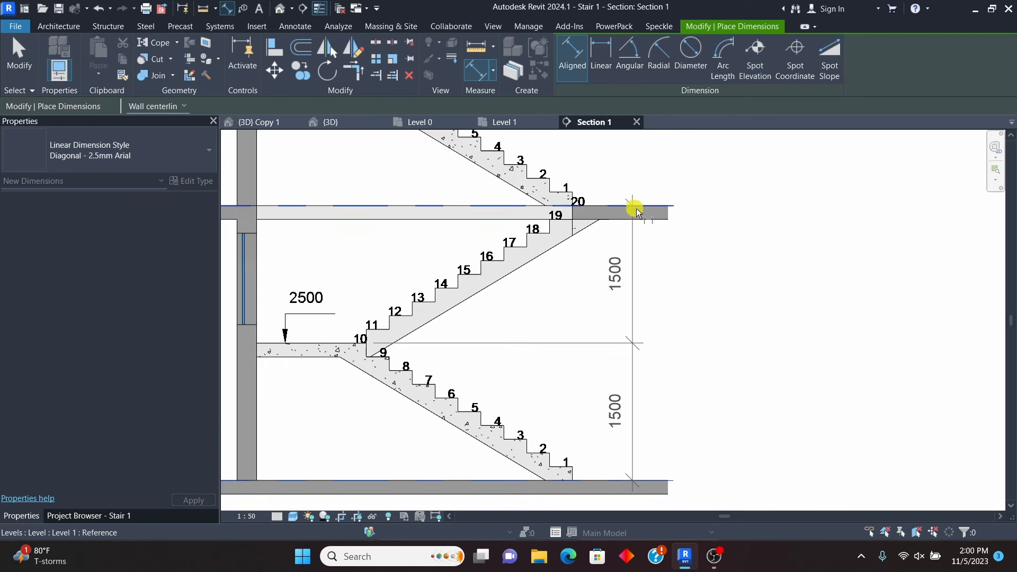
scroll(614, 328, "down", 4)
scroll(446, 250, "up", 4)
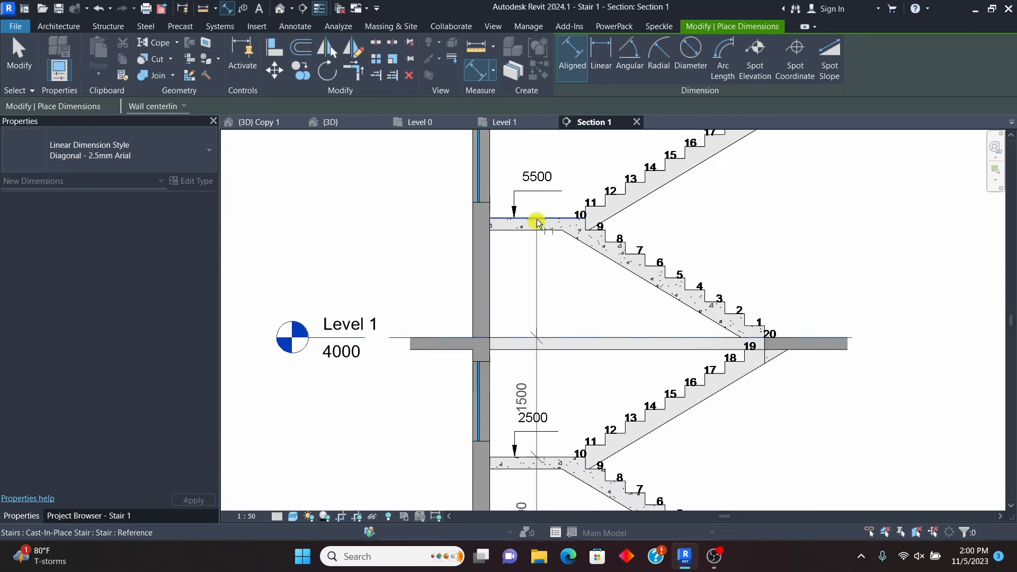
left_click(500, 237)
Step: Continue the aligned dimension string from the 5500 landing up to Level 2
scroll(500, 237, "down", 2)
scroll(652, 279, "down", 1)
scroll(643, 250, "up", 4)
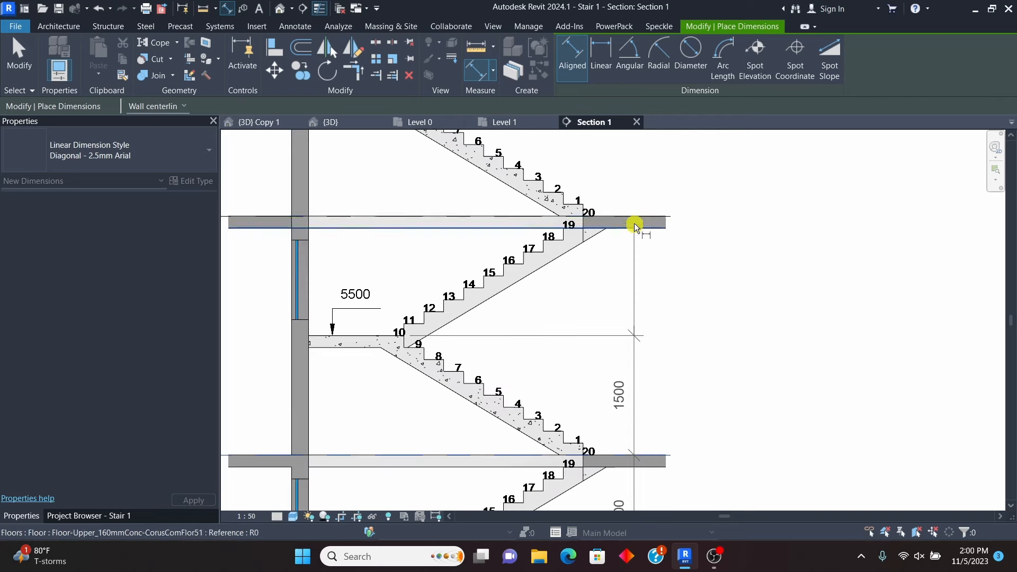
Step: Continue the aligned dimension string upward through the 8500 landing, the Level 3 floor and the 11500 landing
scroll(607, 361, "down", 5)
scroll(519, 291, "up", 6)
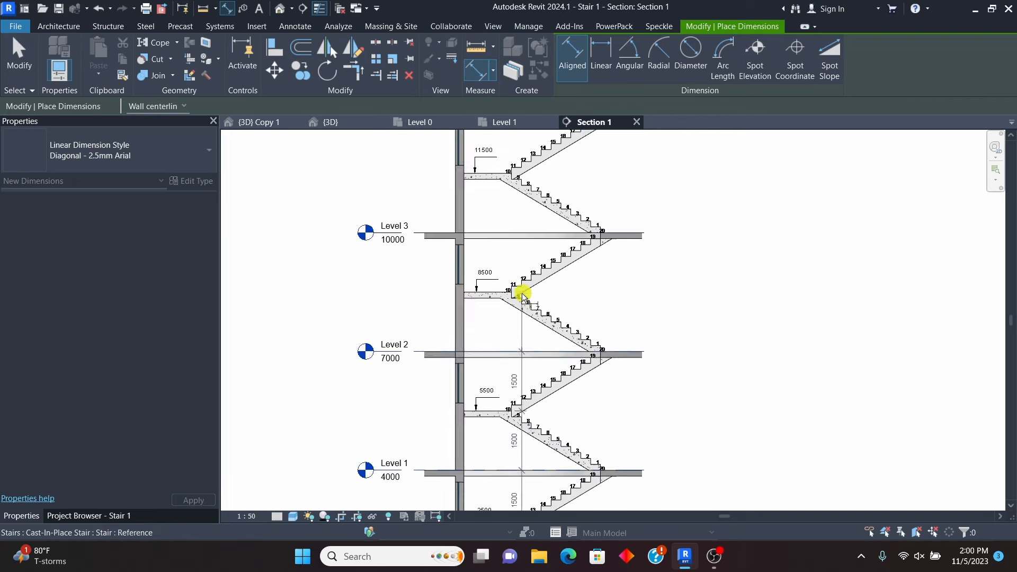
scroll(538, 345, "down", 5)
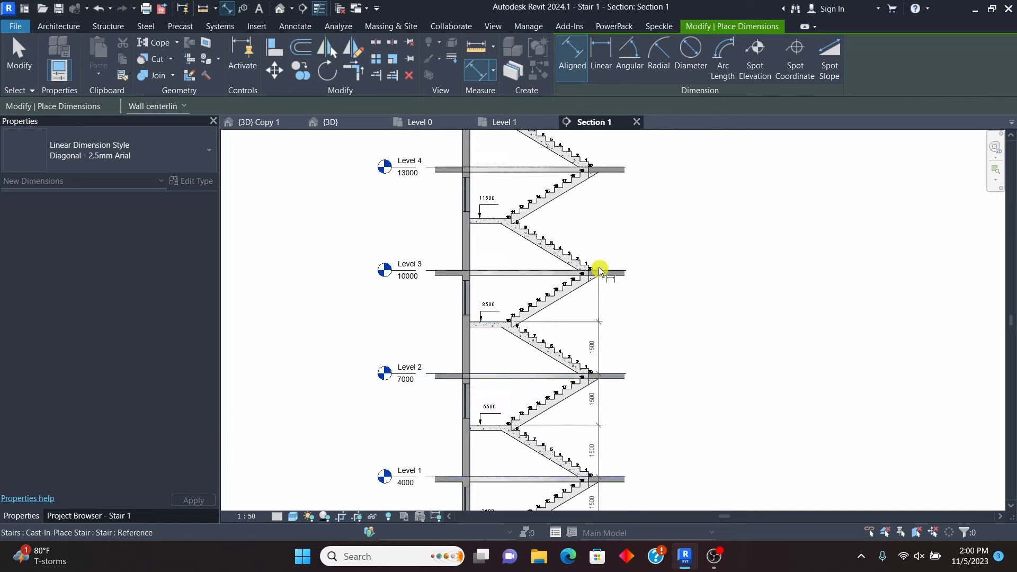
scroll(599, 267, "up", 5)
left_click(613, 281)
scroll(585, 339, "down", 5)
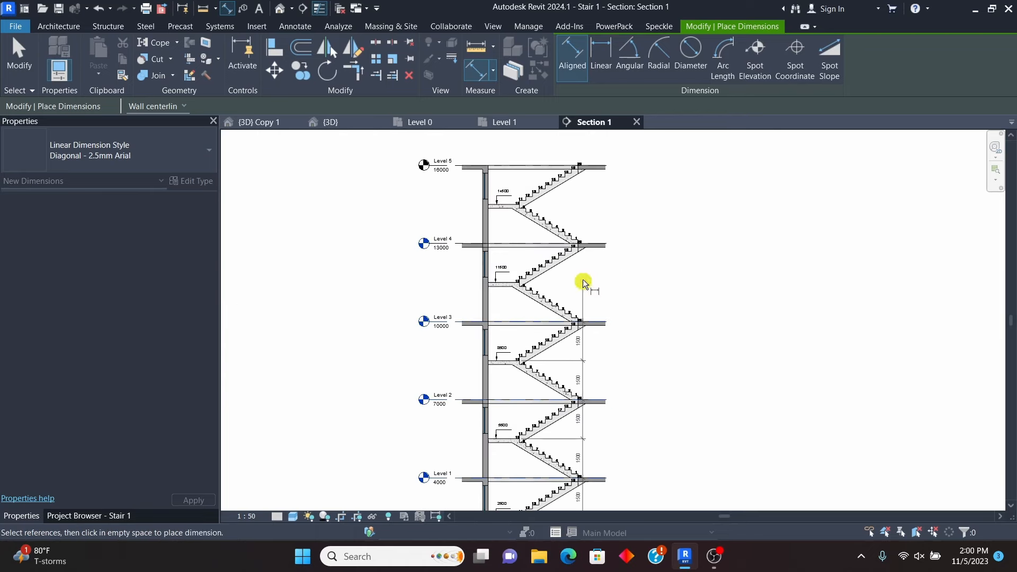
scroll(518, 280, "up", 1)
scroll(518, 281, "up", 3)
left_click(485, 289)
scroll(617, 314, "down", 3)
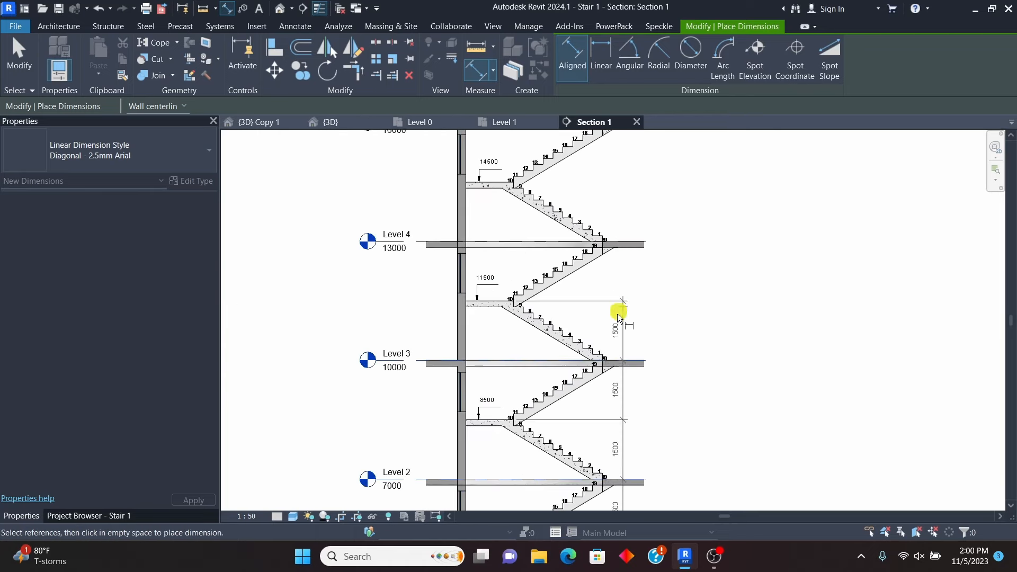
Step: Extend the dimension string through the Level 4 floor, the 14500 landing and the top of the Level 5 floor
scroll(619, 273, "up", 1)
scroll(620, 273, "up", 2)
left_click(634, 256)
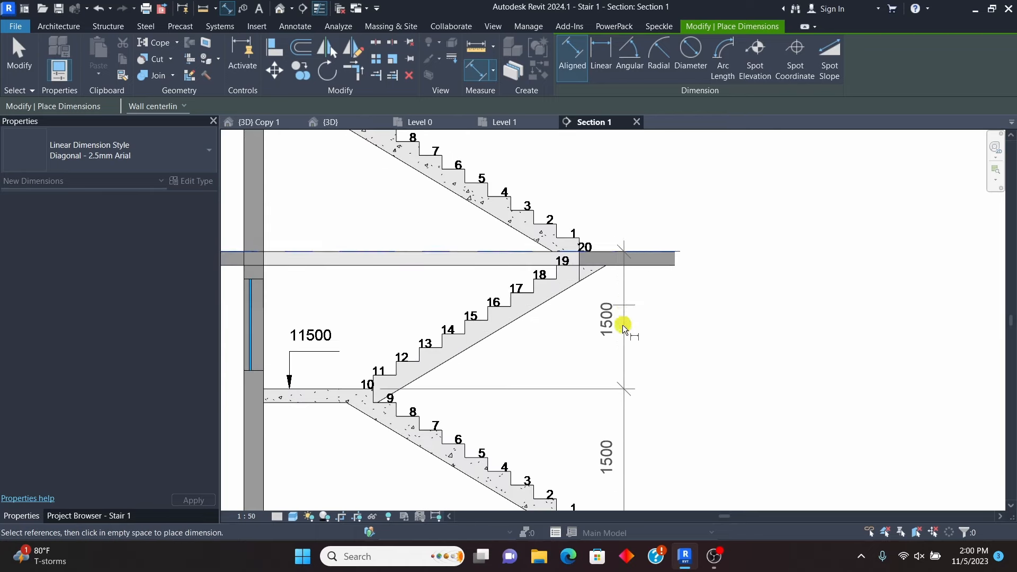
scroll(618, 343, "down", 3)
scroll(538, 277, "up", 4)
left_click(536, 248)
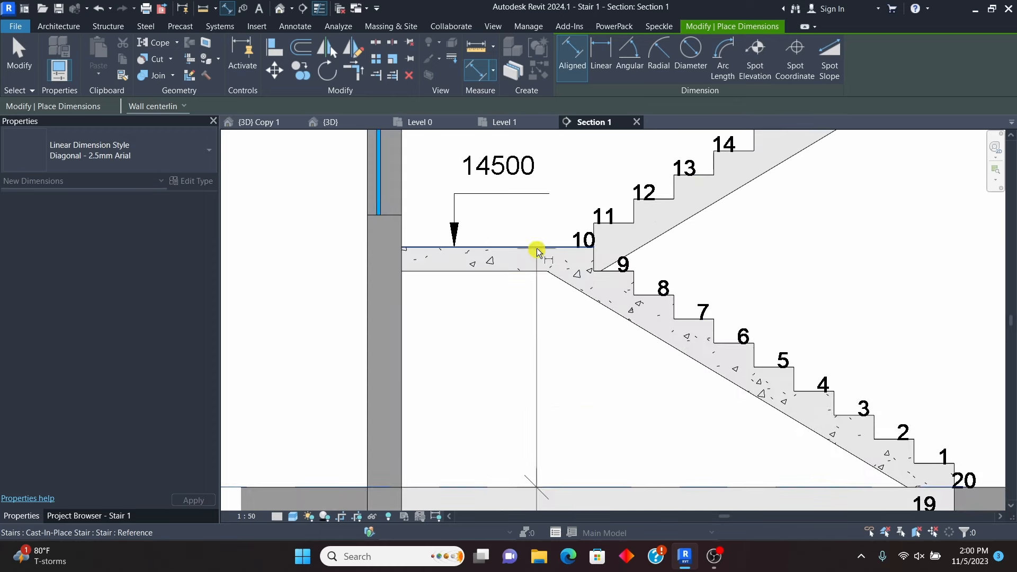
scroll(536, 248, "down", 2)
scroll(567, 309, "down", 3)
scroll(709, 249, "up", 5)
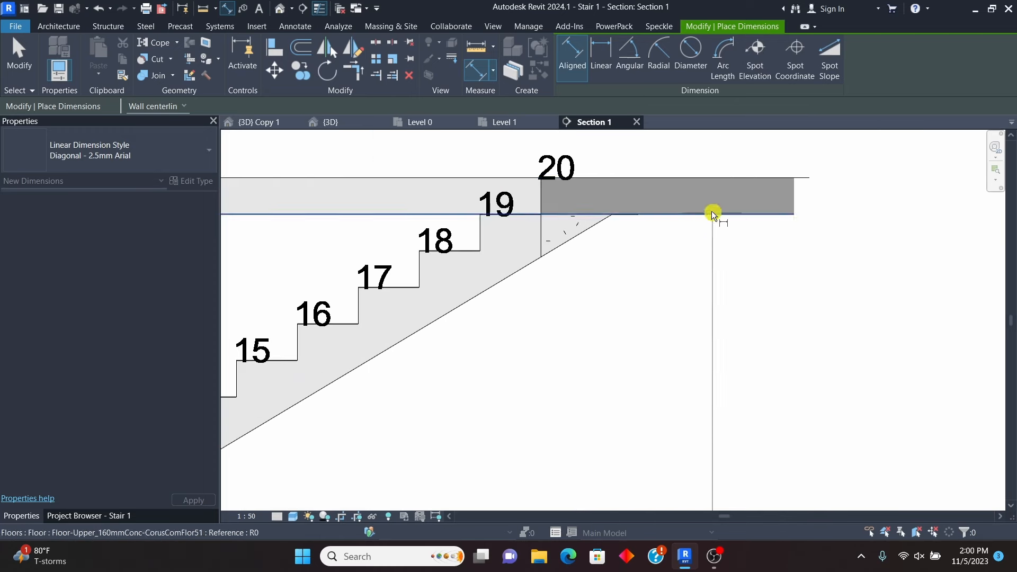
left_click(714, 179)
scroll(677, 164, "down", 5)
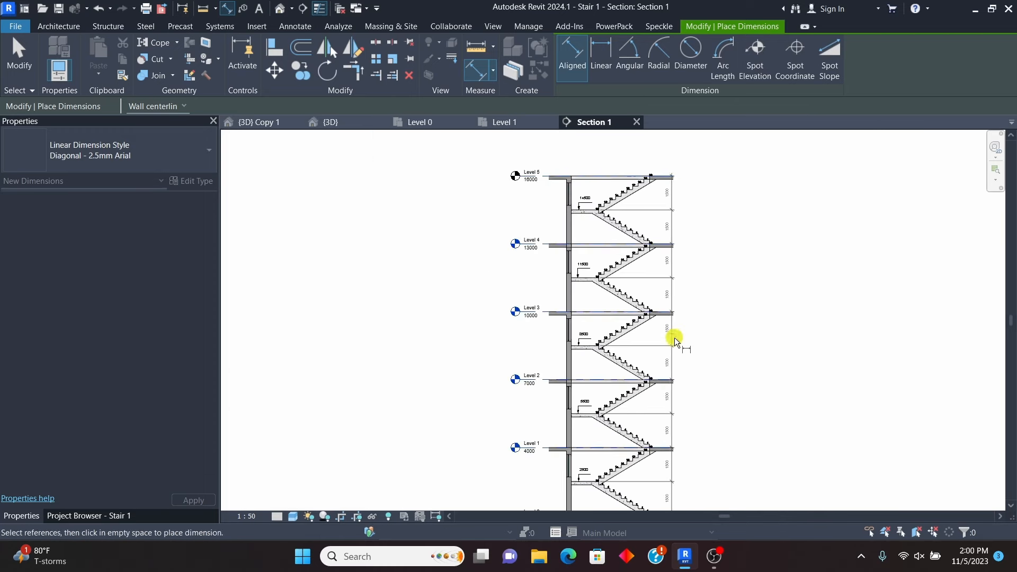
Step: Place the vertical dimension string beside the outer ends of the stair flights and end the dimension command
scroll(657, 398, "up", 3)
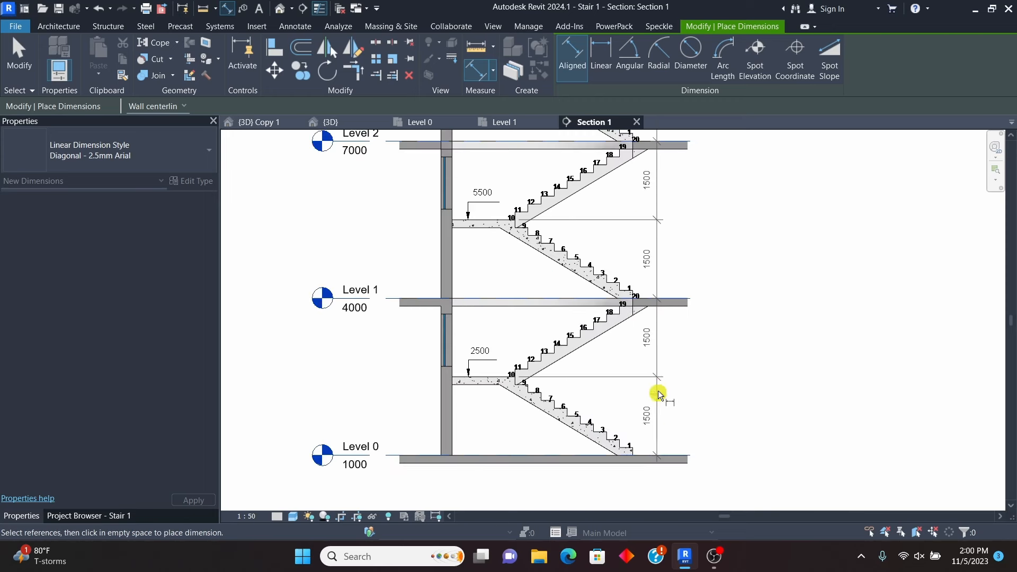
left_click(659, 361)
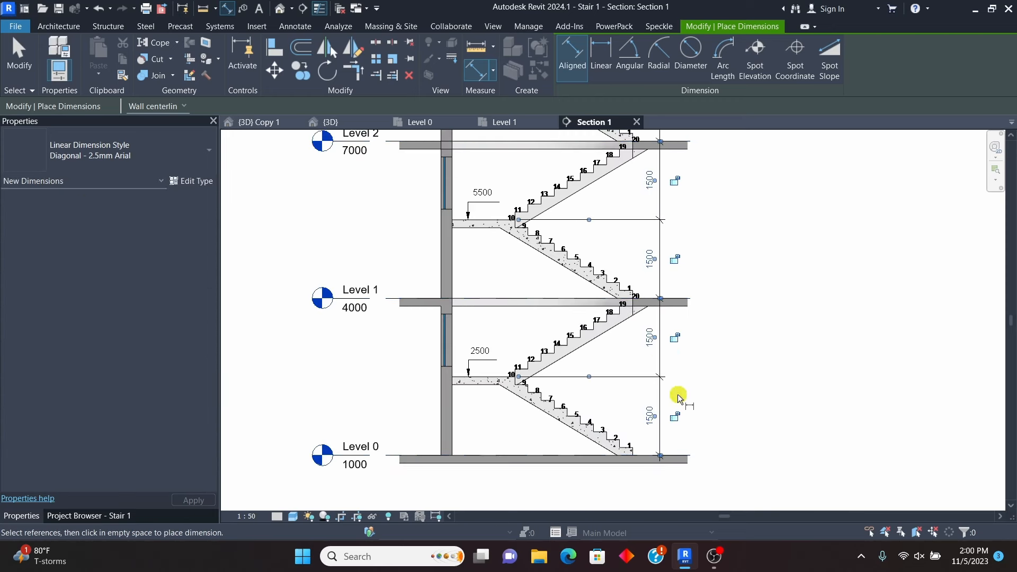
scroll(678, 394, "up", 3)
right_click(717, 302)
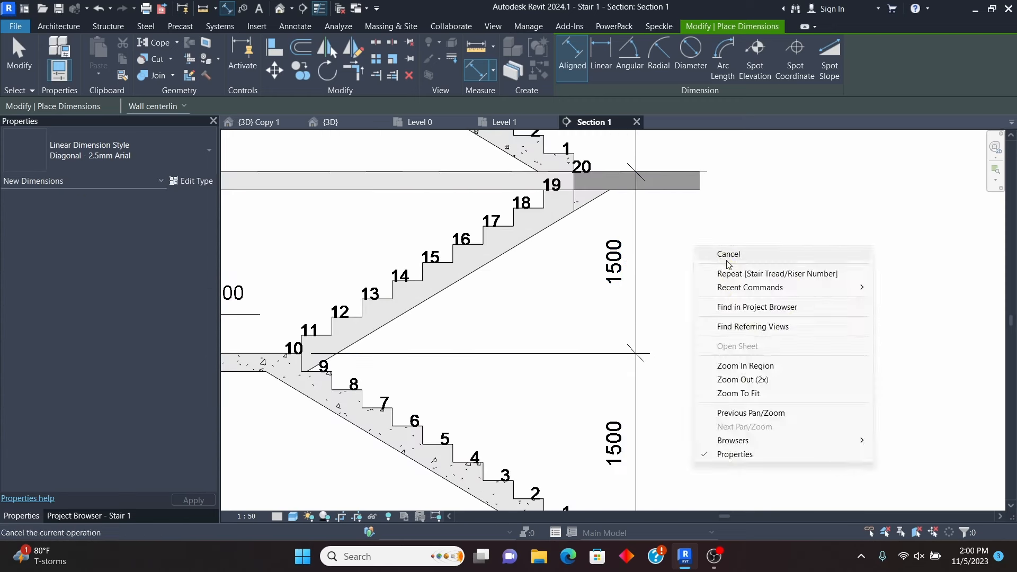
left_click(717, 258)
Step: Add the text "10 No. risers @ 150" below the dimension between Level 0 and the 2500 landing
scroll(647, 345, "down", 2)
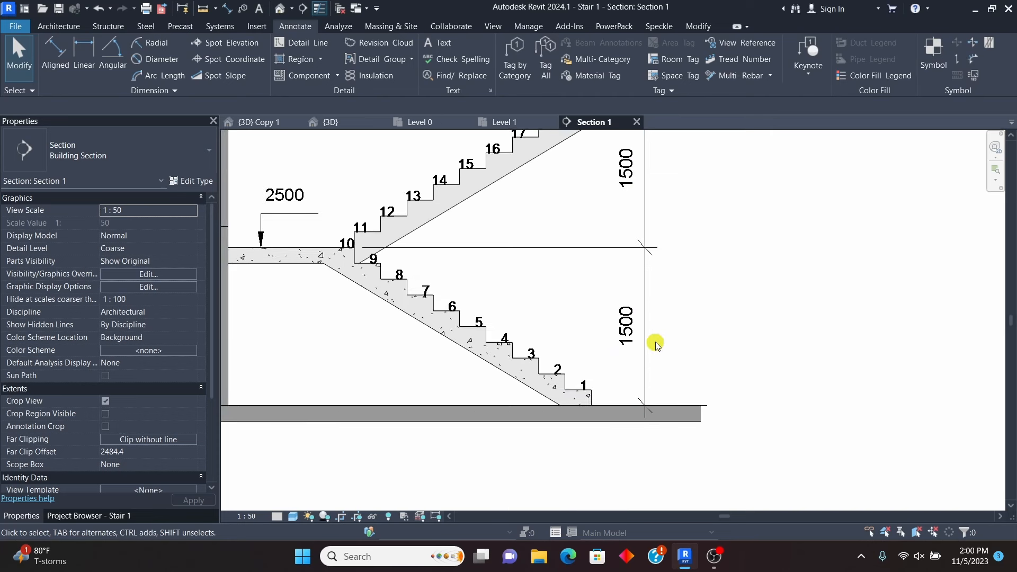
scroll(644, 352, "up", 4)
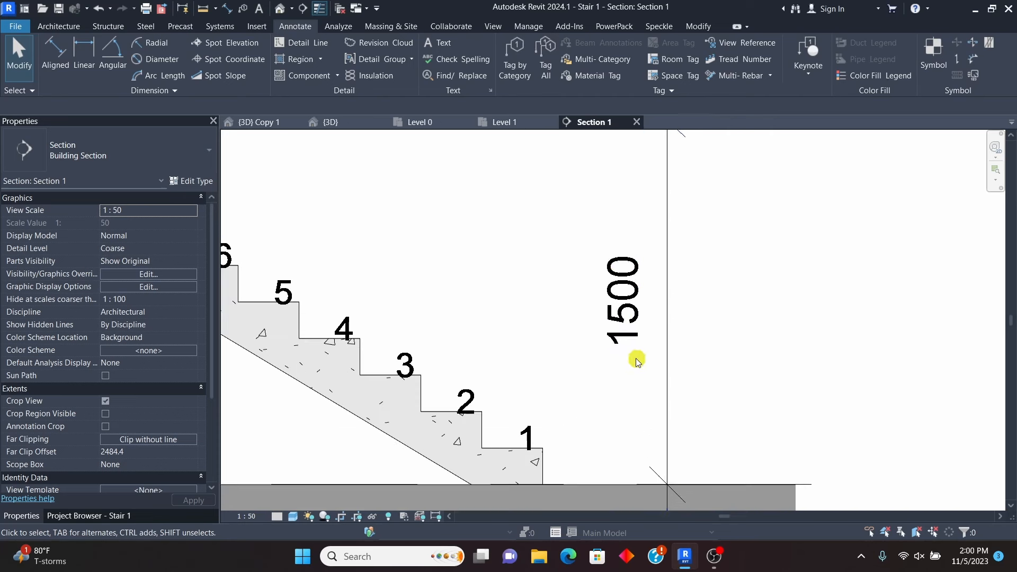
double_click(622, 301)
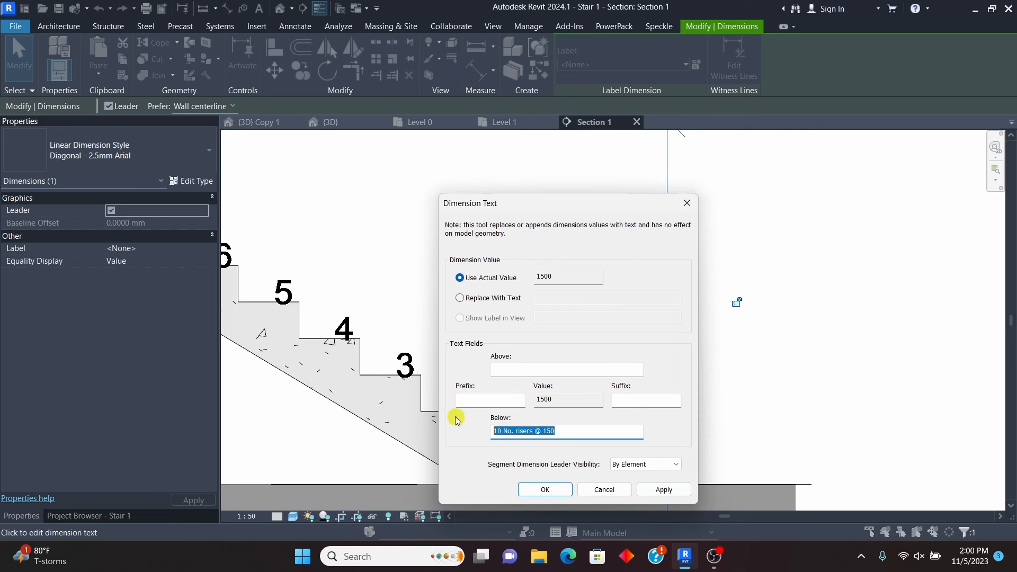
left_click(664, 491)
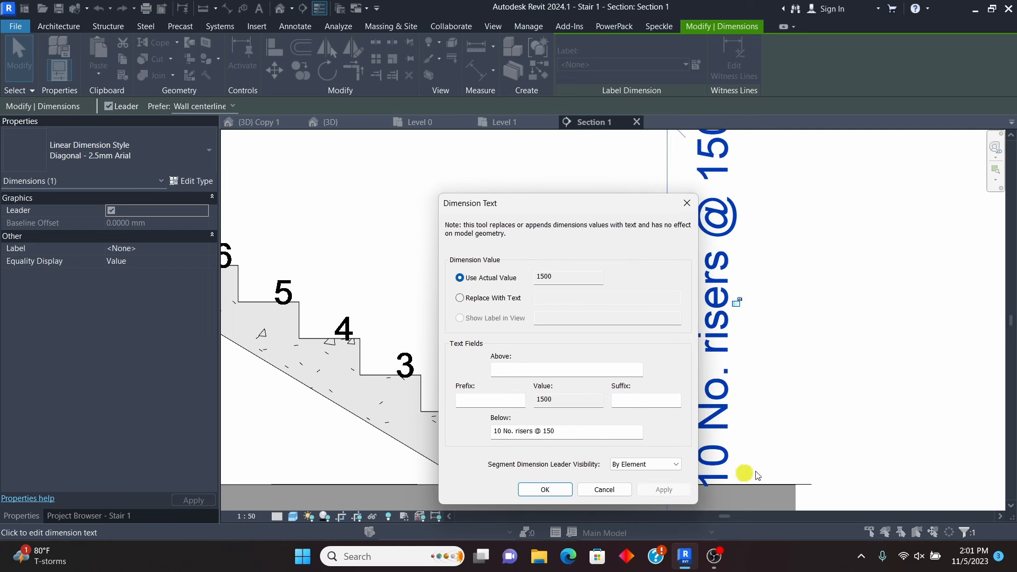
left_click(538, 494)
scroll(627, 415, "down", 5)
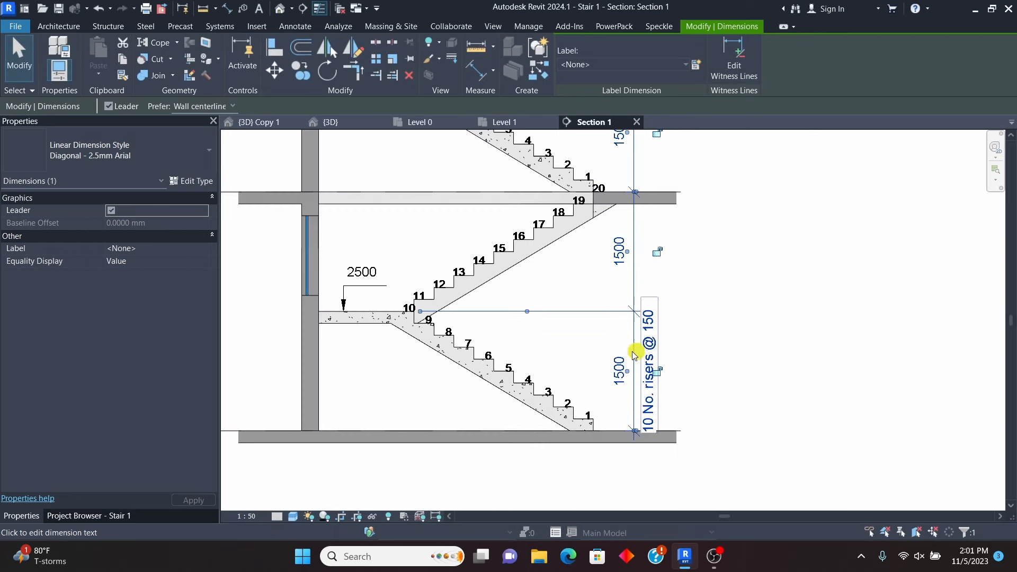
Step: Duplicate the dimension string's type as "Diagonal - 2.5mm Arial 2"
left_click(195, 181)
left_click(424, 111)
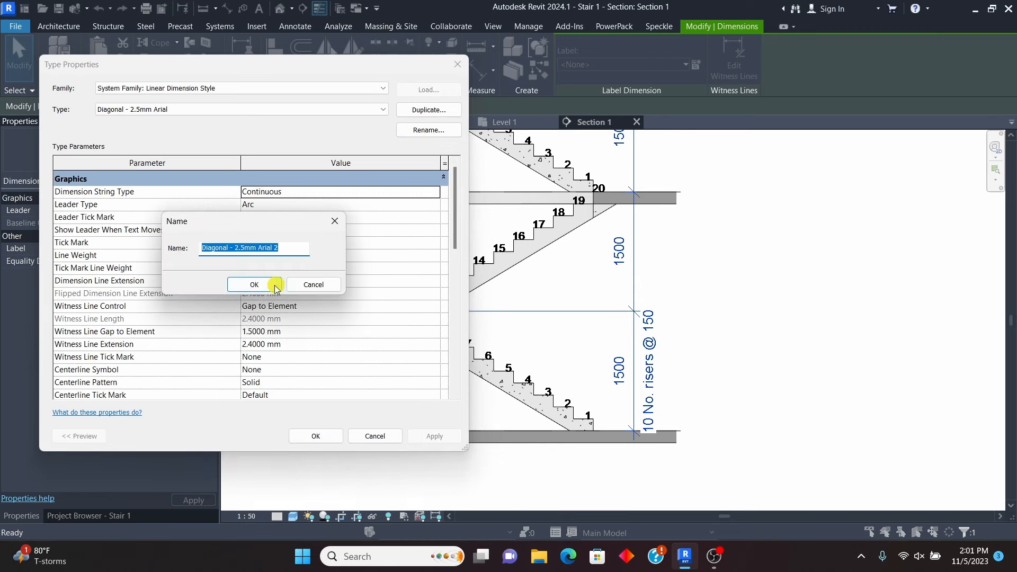
left_click(254, 281)
Step: Apply a text size of 1.5 mm to the duplicated dimension type
scroll(325, 323, "down", 6)
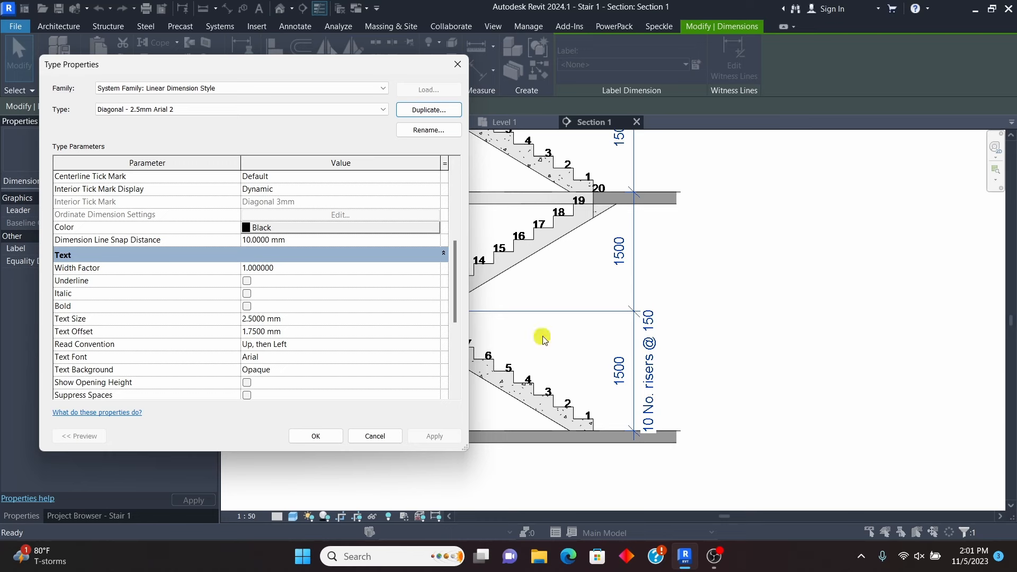
scroll(300, 306, "down", 3)
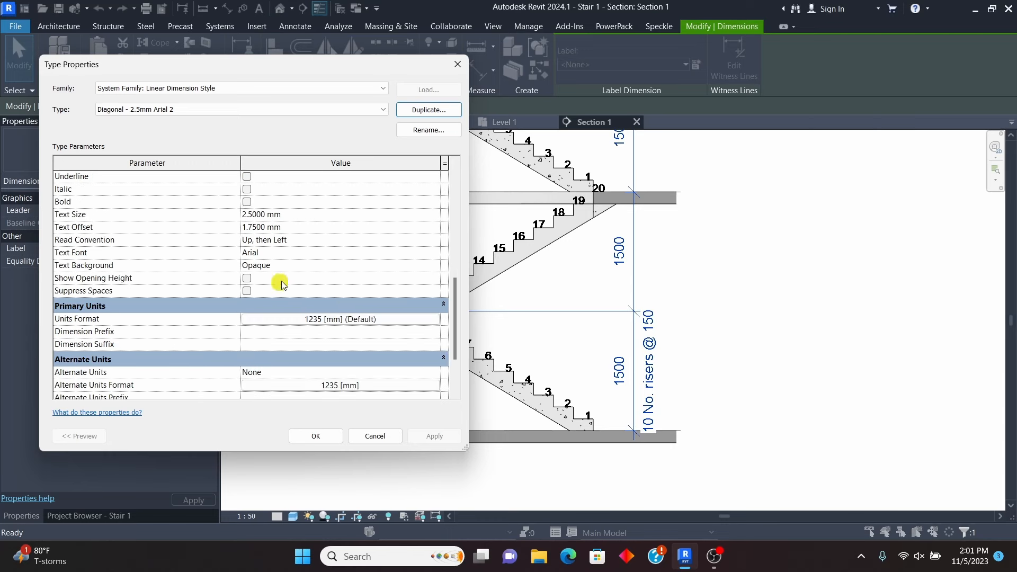
left_click(306, 214)
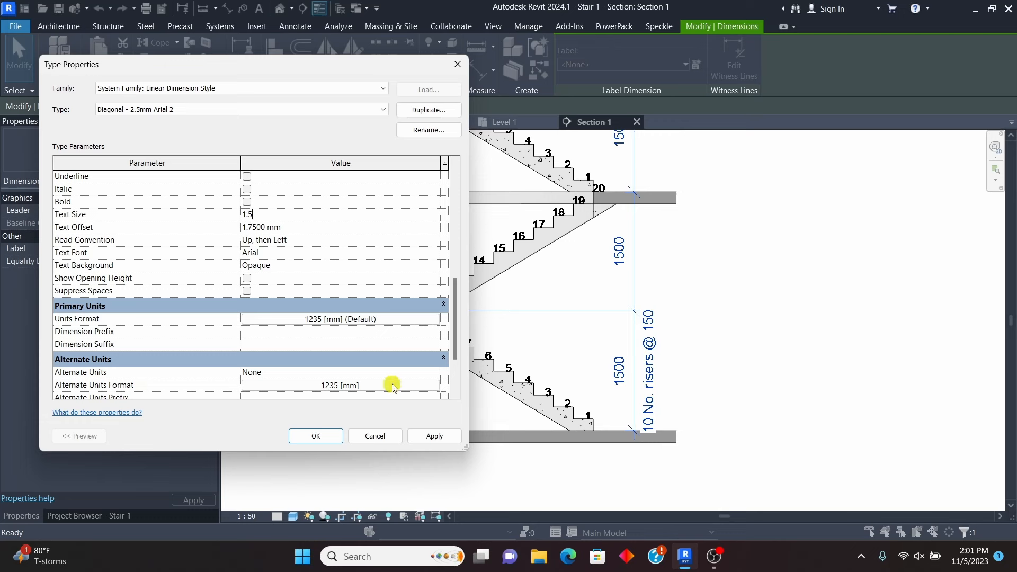
left_click(435, 439)
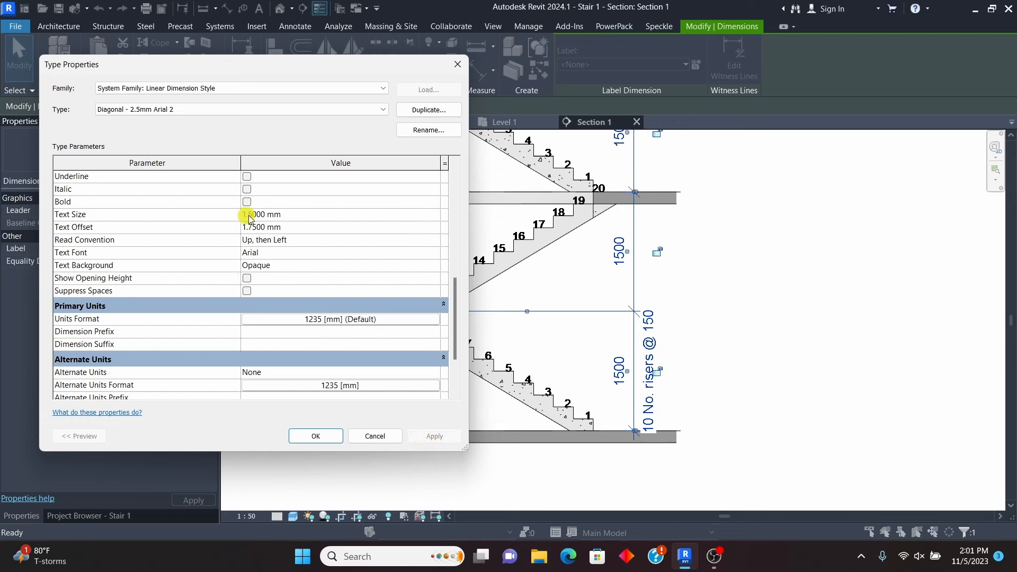
Step: Set the duplicated dimension type's text size to 1 mm, accept the type properties and deselect the dimension string
left_click(312, 215)
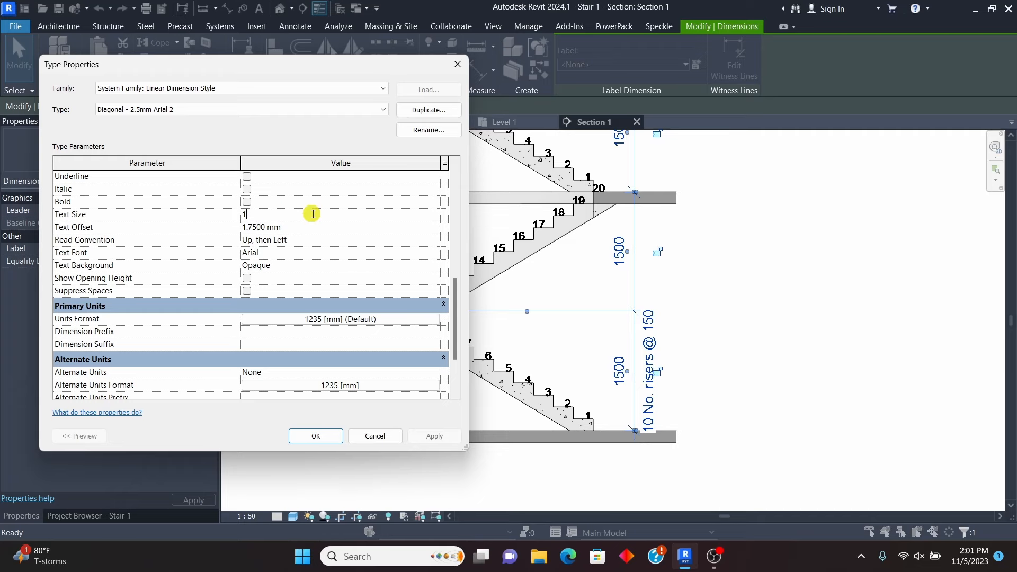
type("1")
left_click(433, 438)
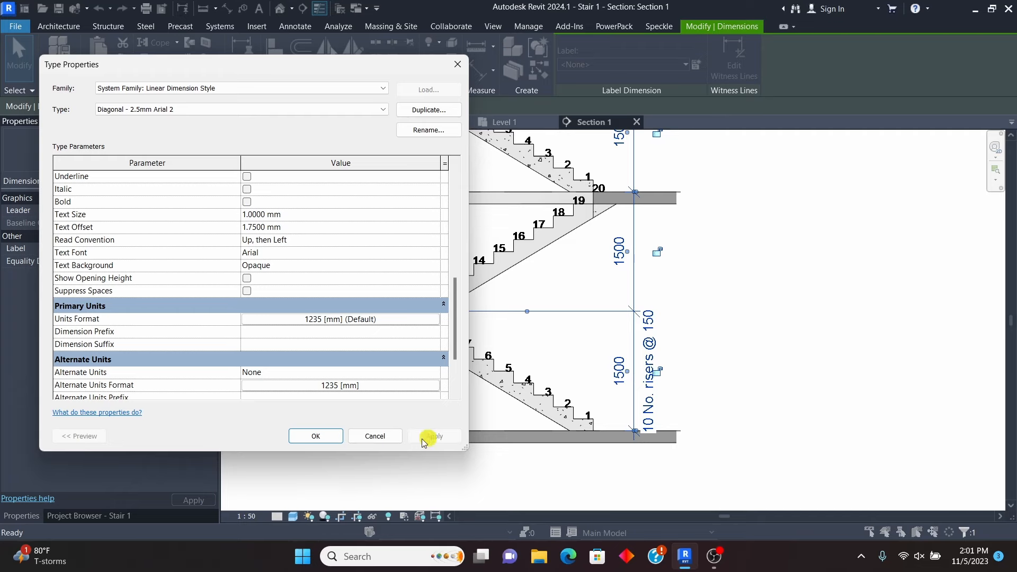
left_click(312, 436)
scroll(625, 383, "up", 2)
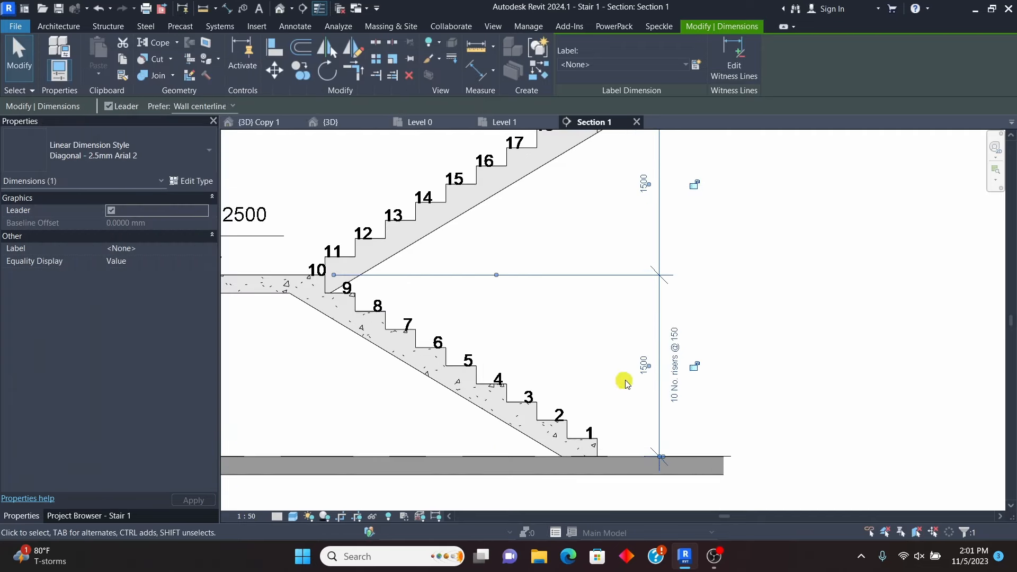
scroll(625, 382, "up", 1)
left_click(754, 430)
scroll(755, 430, "down", 4)
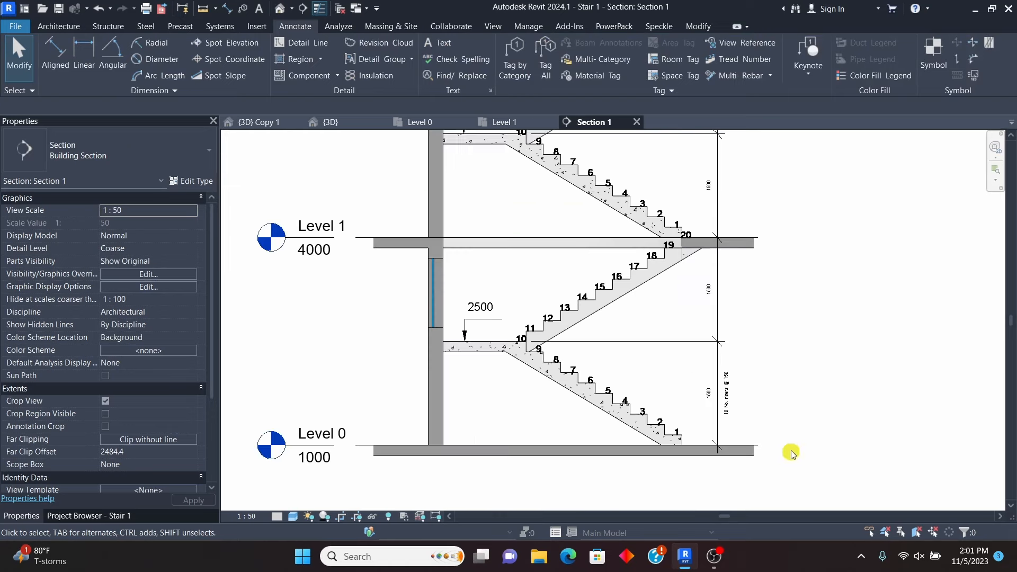
Step: Add the text "10 No. risers @ 150" below the dimension between the 2500 landing and Level 1, and deselect it
scroll(647, 420, "down", 2)
scroll(687, 398, "up", 5)
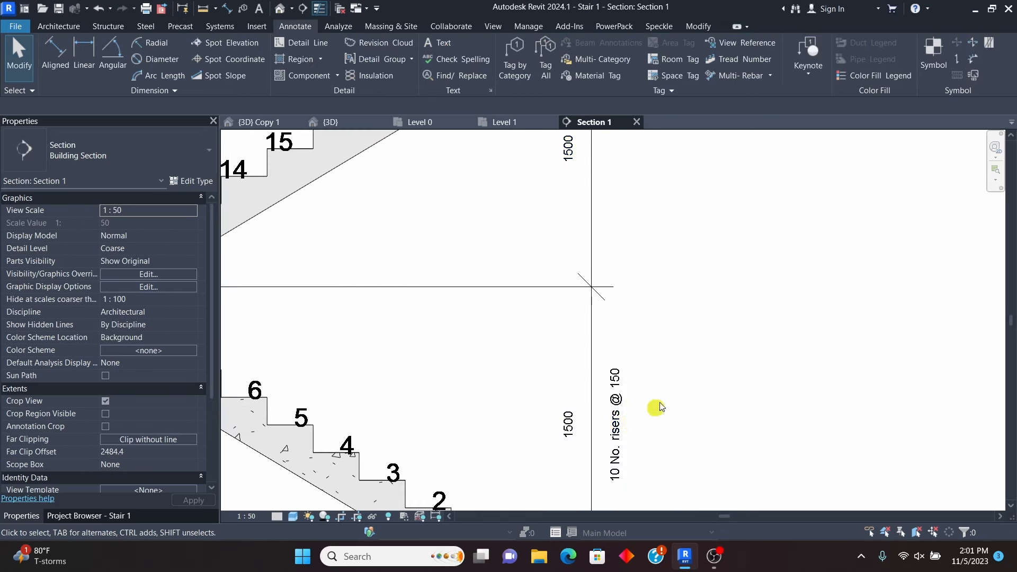
scroll(668, 409, "down", 3)
scroll(683, 413, "up", 3)
scroll(691, 405, "down", 4)
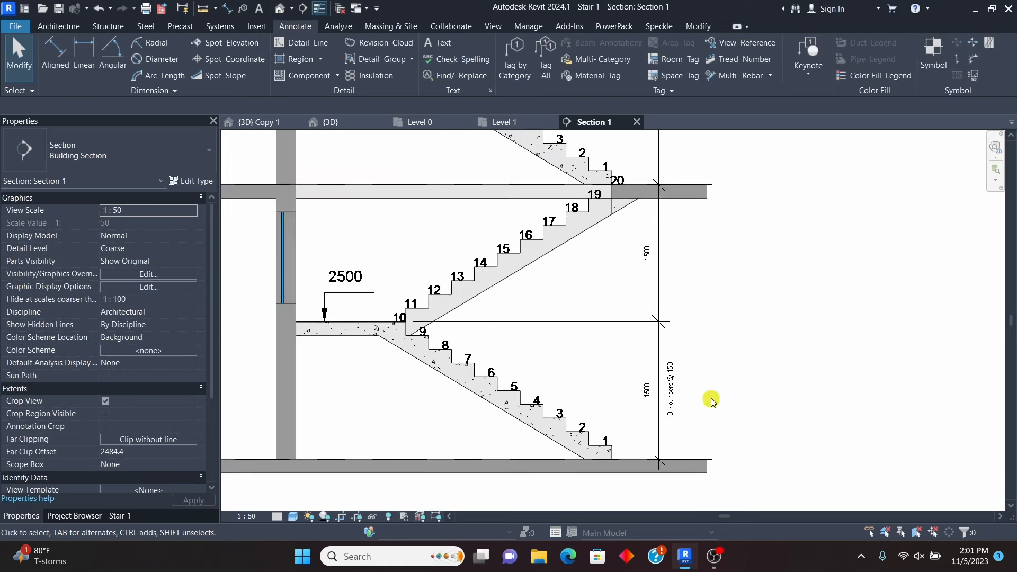
scroll(684, 371, "down", 2)
scroll(658, 340, "up", 4)
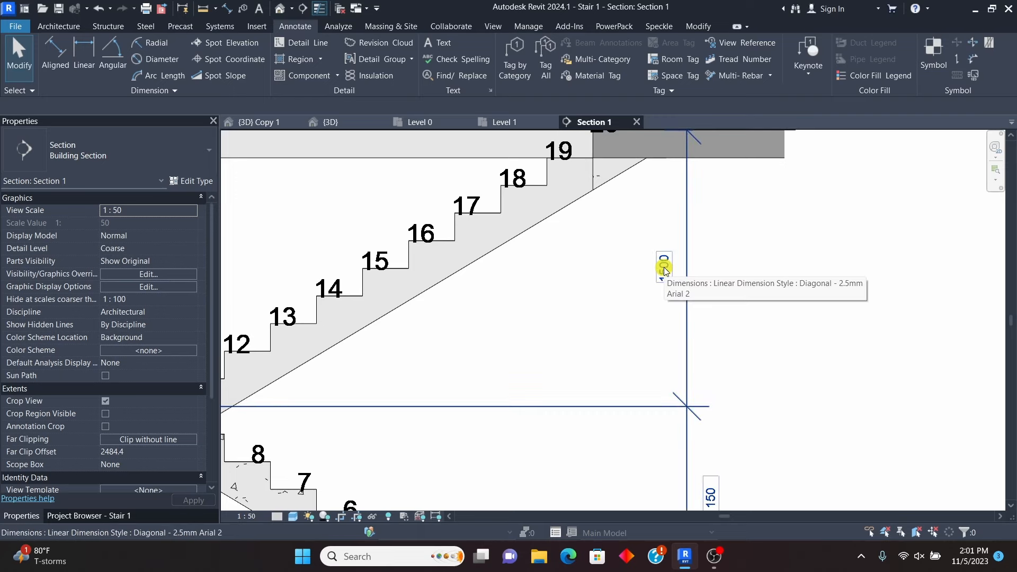
scroll(663, 267, "up", 2)
double_click(663, 265)
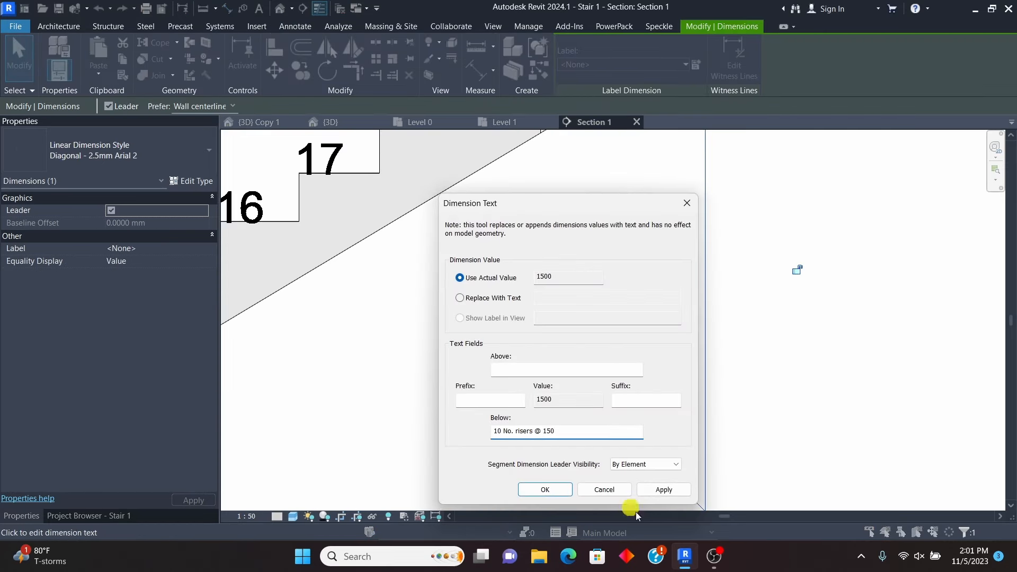
left_click(664, 490)
left_click(545, 488)
scroll(643, 392, "down", 4)
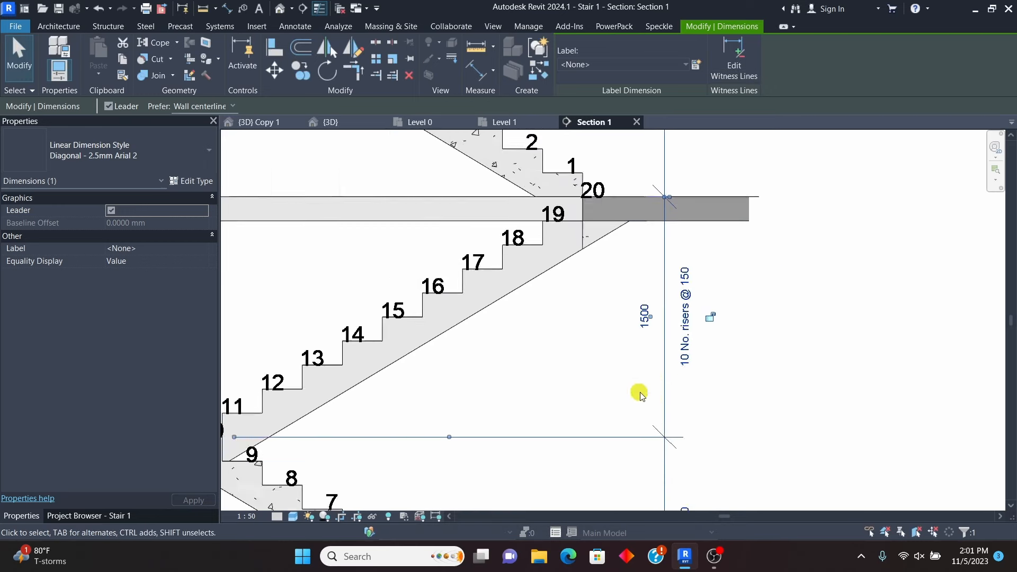
scroll(641, 204, "up", 4)
left_click(609, 351)
Step: Add the text "10 No. risers @ 150" below the dimension between Level 1 and the 5500 landing, and deselect it
scroll(644, 328, "down", 2)
scroll(640, 382, "up", 4)
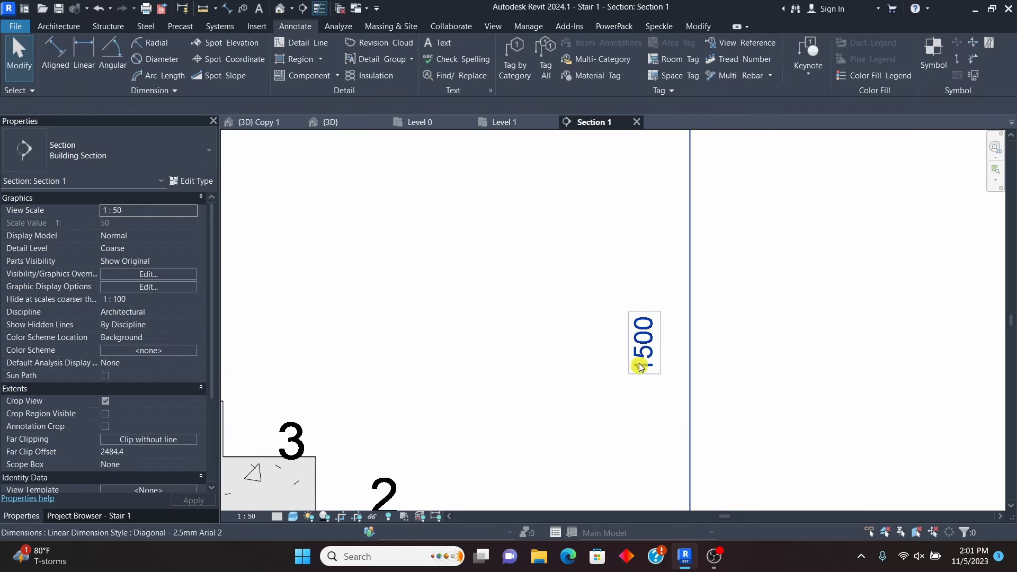
double_click(644, 347)
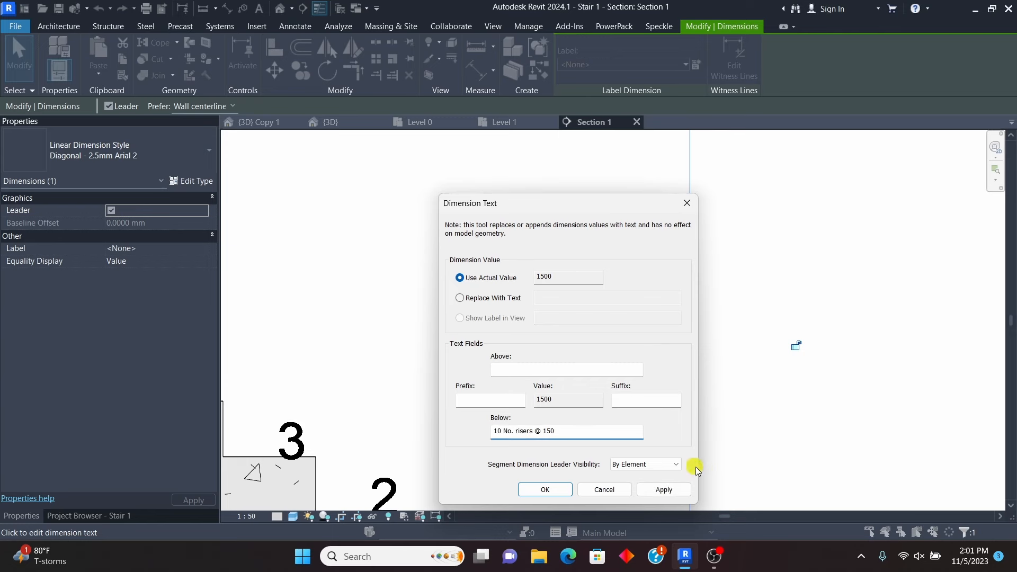
left_click(664, 490)
left_click(543, 488)
scroll(641, 444, "down", 4)
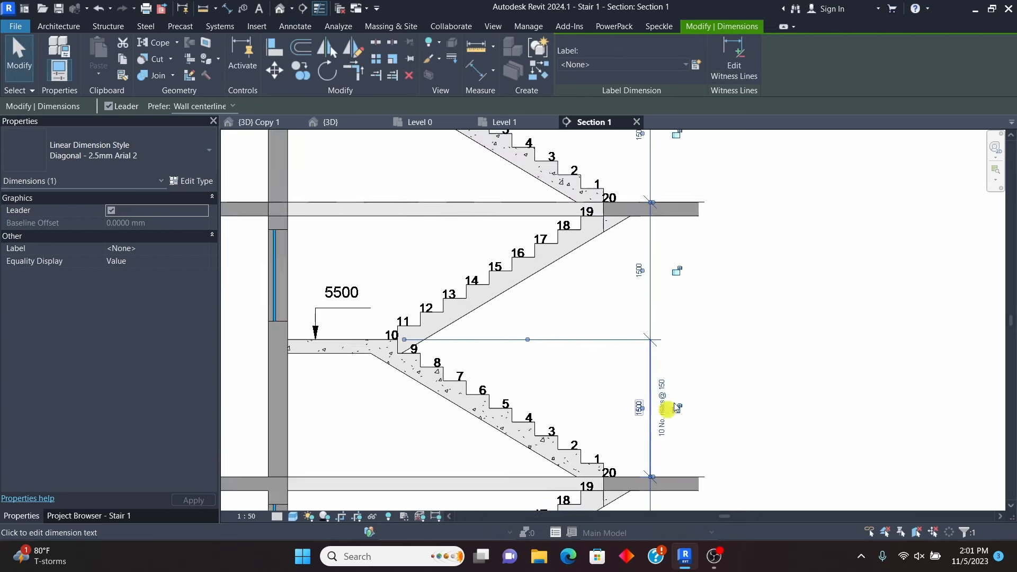
key("Escape")
Step: Add the text "10 No. risers @ 150" below the dimension of the next upper flight, between its landing and the floor above, and deselect it
scroll(648, 306, "up", 4)
double_click(636, 310)
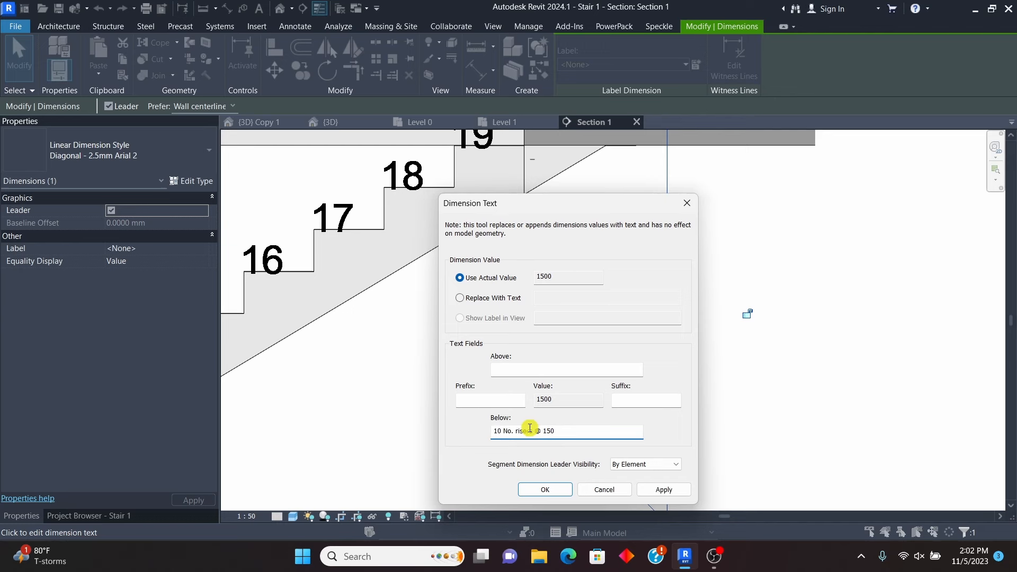
left_click(668, 490)
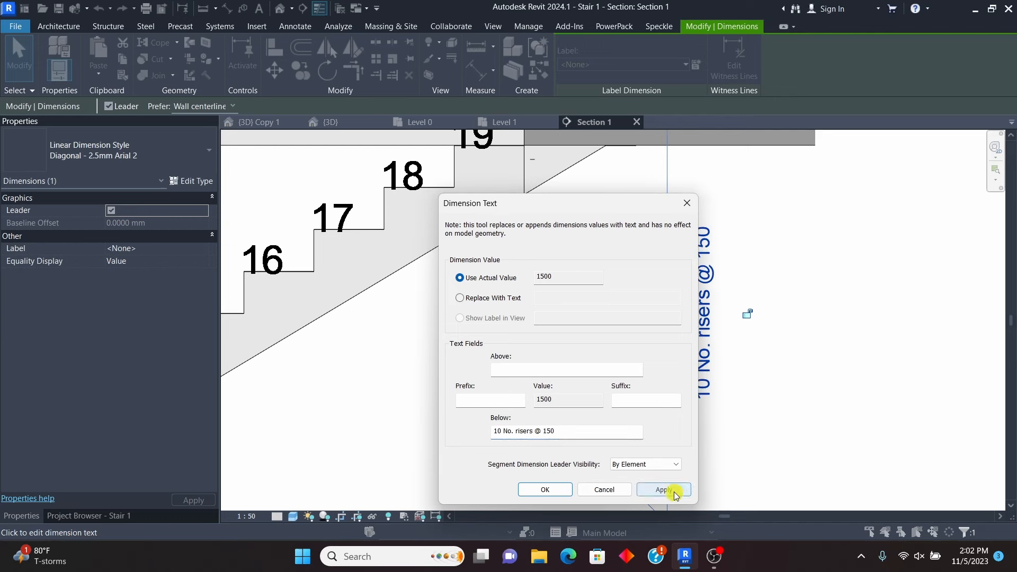
left_click(546, 495)
scroll(670, 381, "down", 5)
key("Escape")
Step: Add the text "10 No. risers @ 150" below the dimension between Level 4 and the 14500 landing, and deselect it
scroll(715, 321, "up", 2)
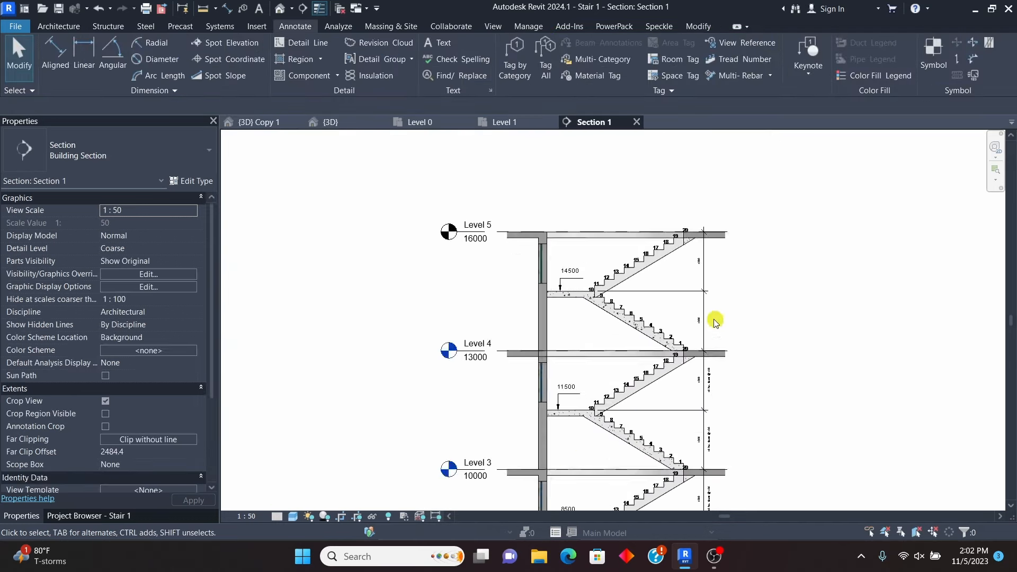
scroll(715, 321, "up", 4)
double_click(680, 317)
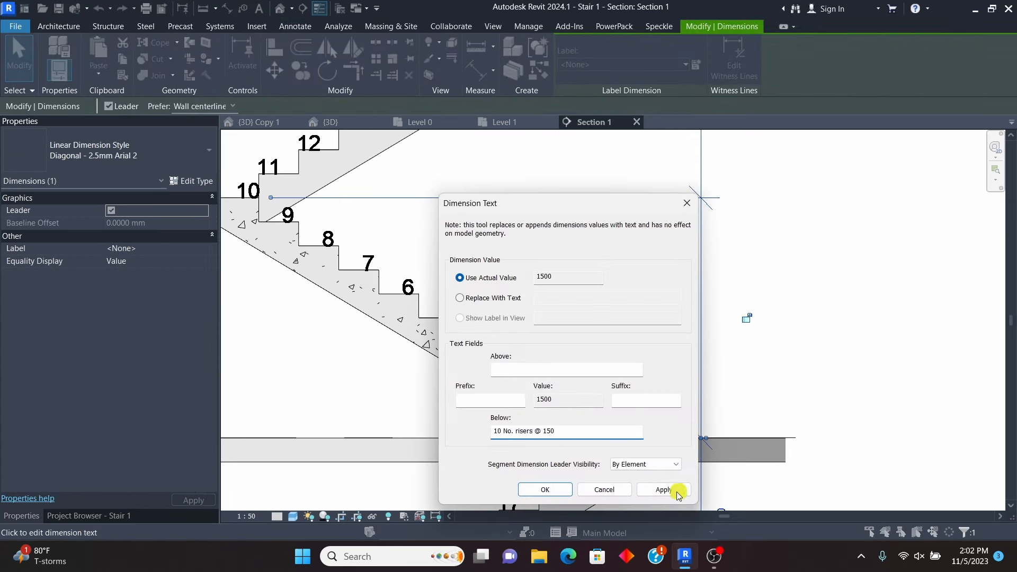
left_click(668, 490)
left_click(545, 489)
scroll(731, 272, "down", 4)
key("Escape")
Step: Add the text "10 No. risers @ 150" below the dimension between the 14500 landing and Level 5, and deselect it
scroll(586, 250, "up", 4)
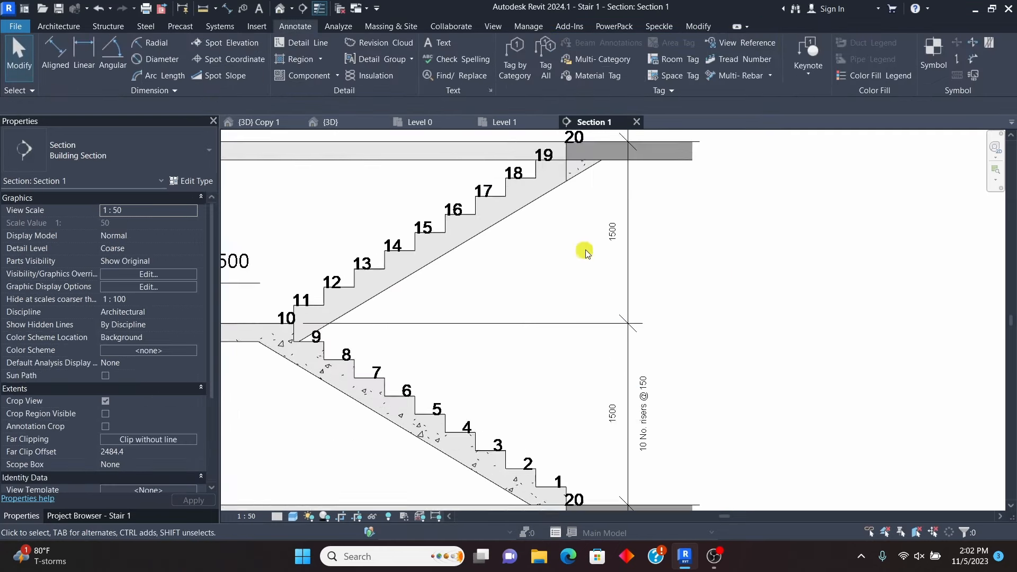
scroll(586, 250, "up", 4)
double_click(640, 212)
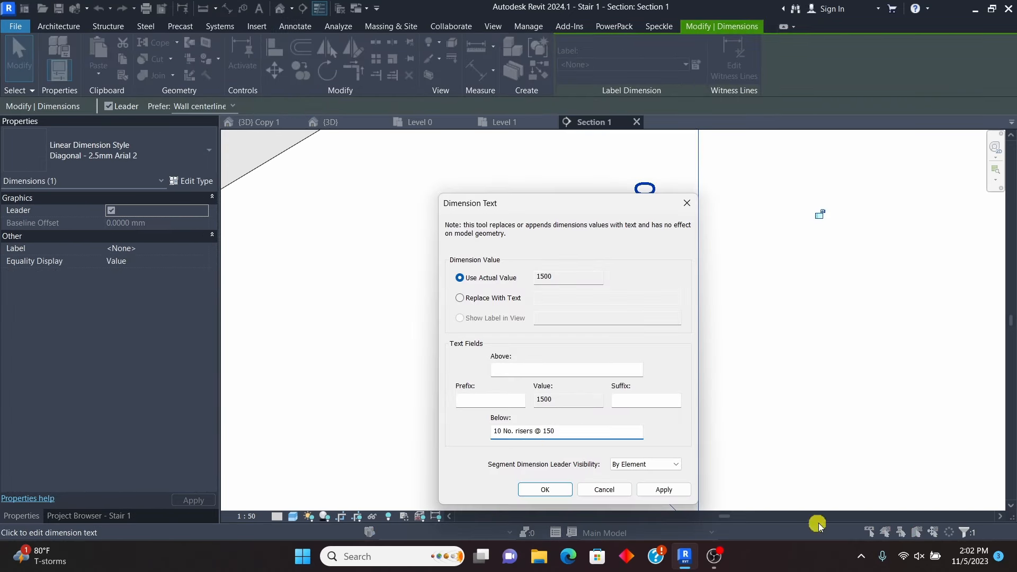
left_click(668, 490)
left_click(545, 489)
scroll(606, 272, "down", 4)
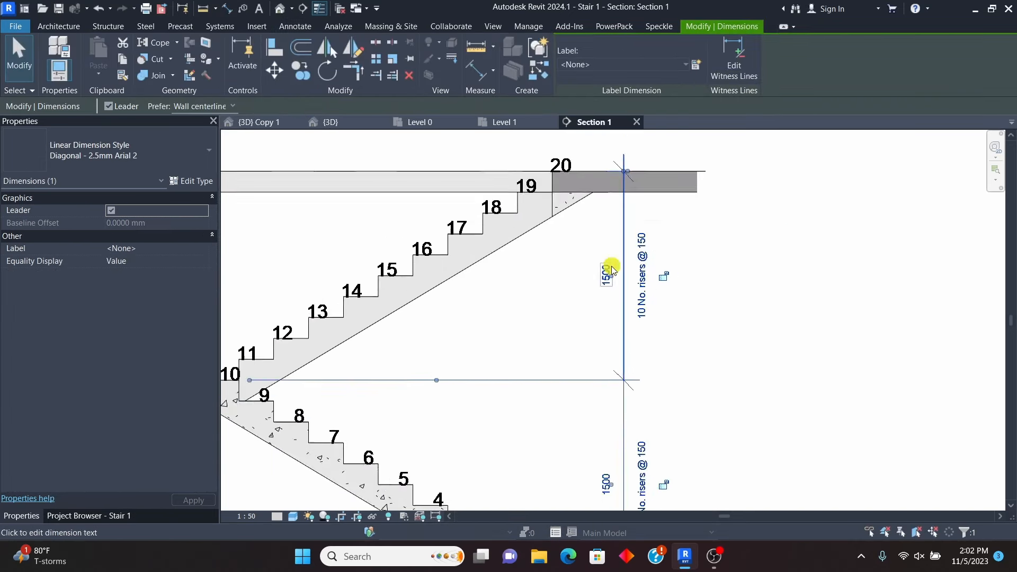
key("Escape")
Step: Begin a second vertical aligned dimension string in the stair section, picking Levels 0, 1, 2 and 3 as references
scroll(623, 402, "down", 3)
scroll(609, 400, "up", 6)
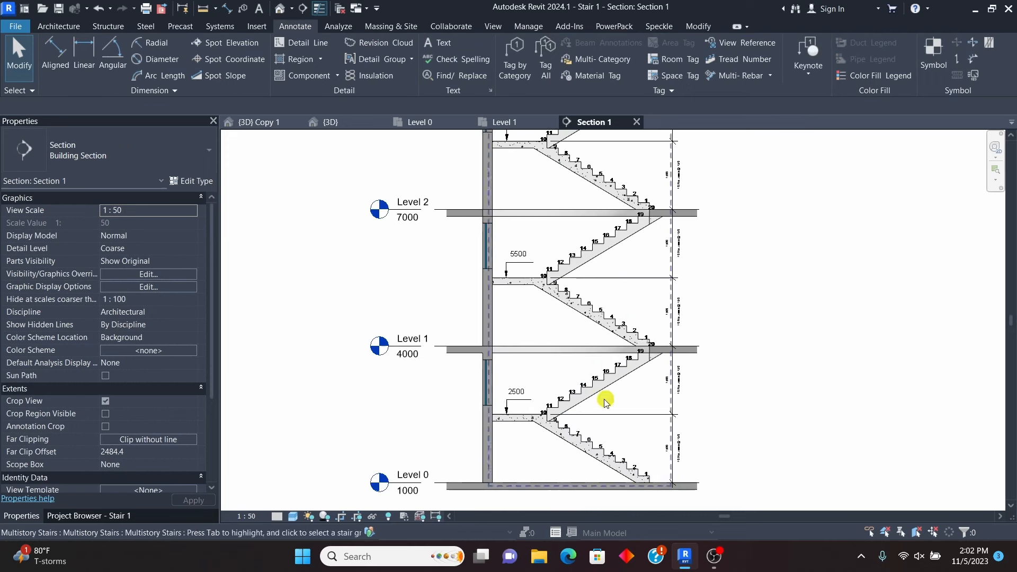
scroll(545, 364, "down", 2)
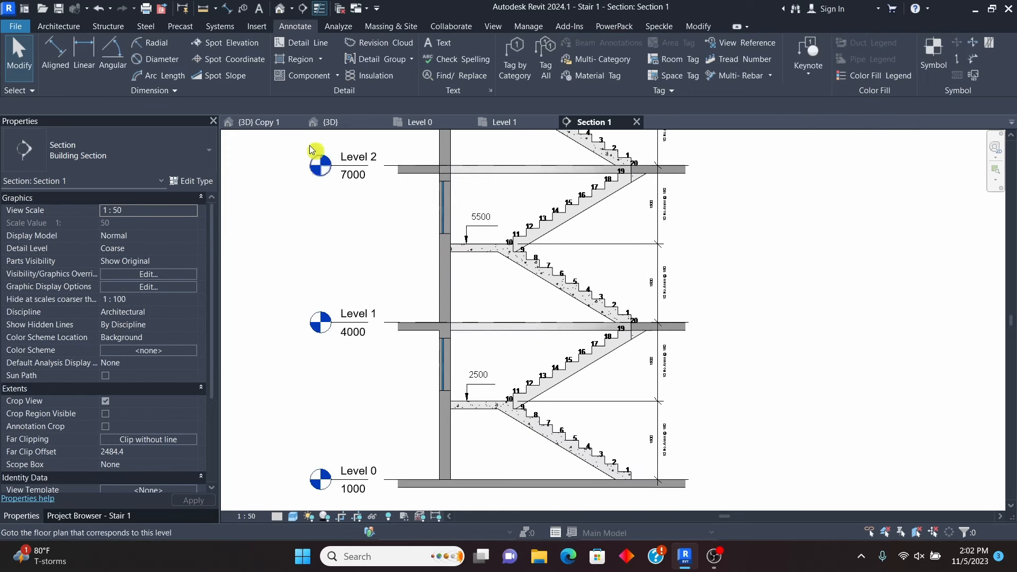
left_click(56, 52)
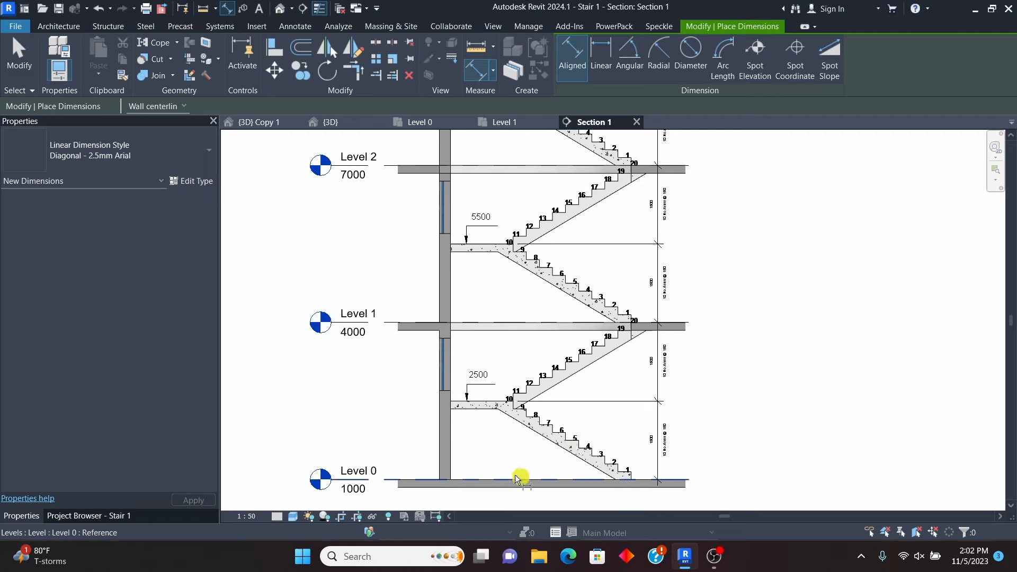
scroll(497, 473, "up", 3)
scroll(493, 486, "down", 2)
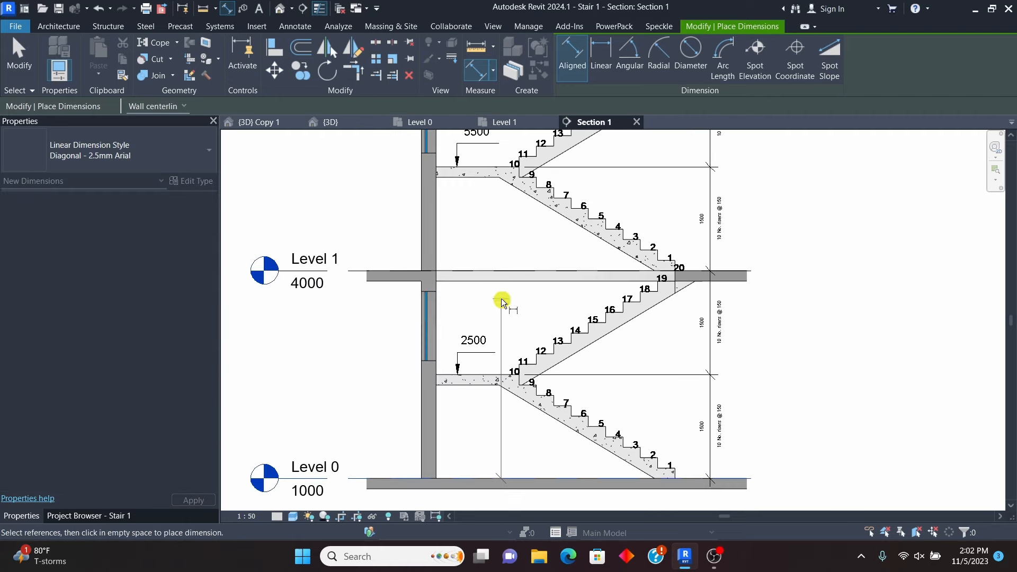
scroll(487, 380, "down", 3)
scroll(472, 345, "up", 3)
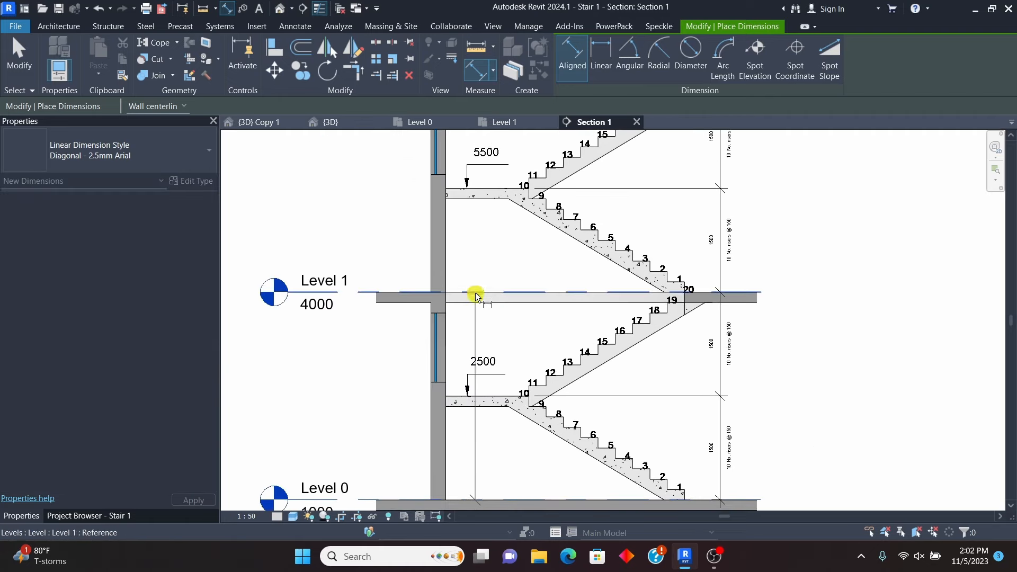
scroll(486, 354, "down", 3)
scroll(488, 249, "up", 3)
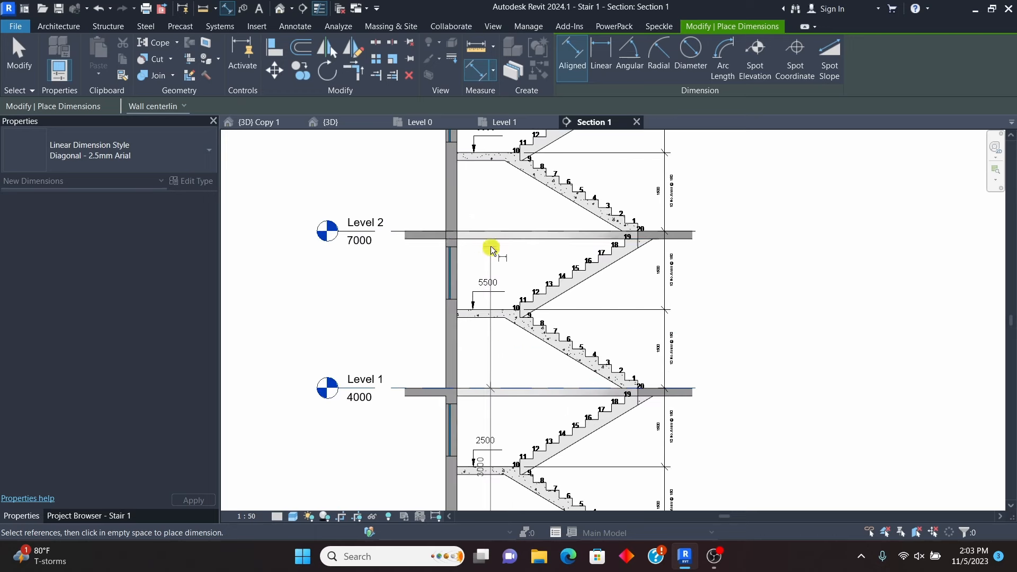
left_click(491, 231)
scroll(506, 310, "down", 3)
left_click(495, 180)
Step: Extend the level dimension string to Level 4 and the top at Level 5, place it vertically across the landings, and end the dimension command
scroll(498, 182, "up", 3)
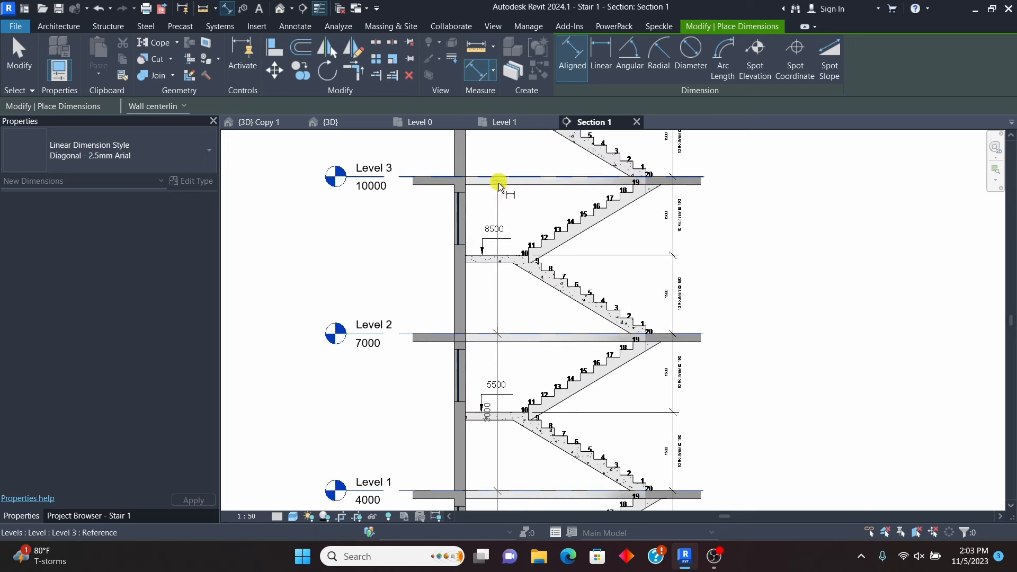
scroll(497, 347, "down", 3)
scroll(500, 222, "down", 2)
scroll(491, 231, "up", 5)
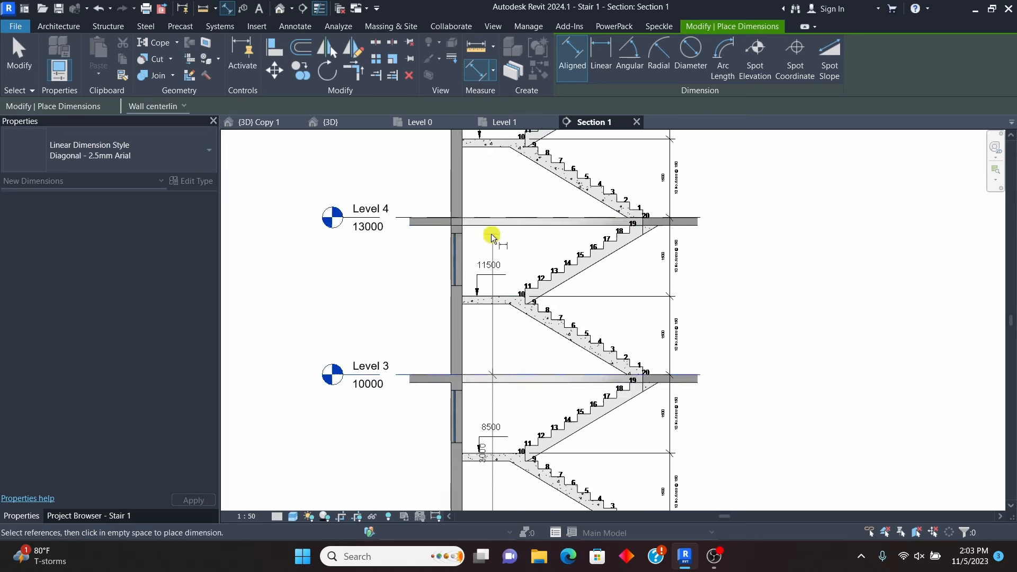
left_click(489, 213)
scroll(497, 317, "down", 3)
scroll(497, 317, "down", 2)
scroll(498, 236, "up", 2)
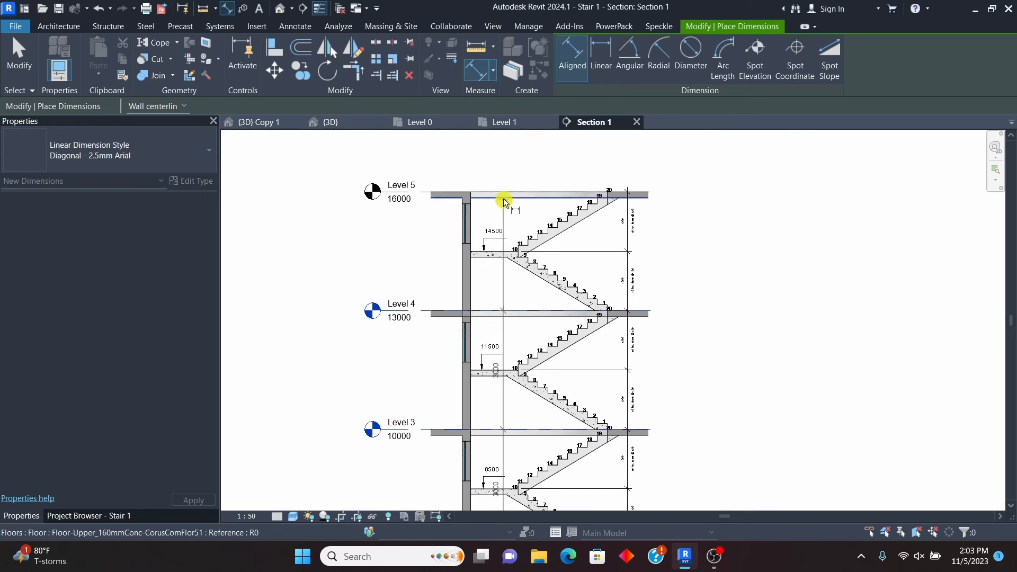
left_click(503, 191)
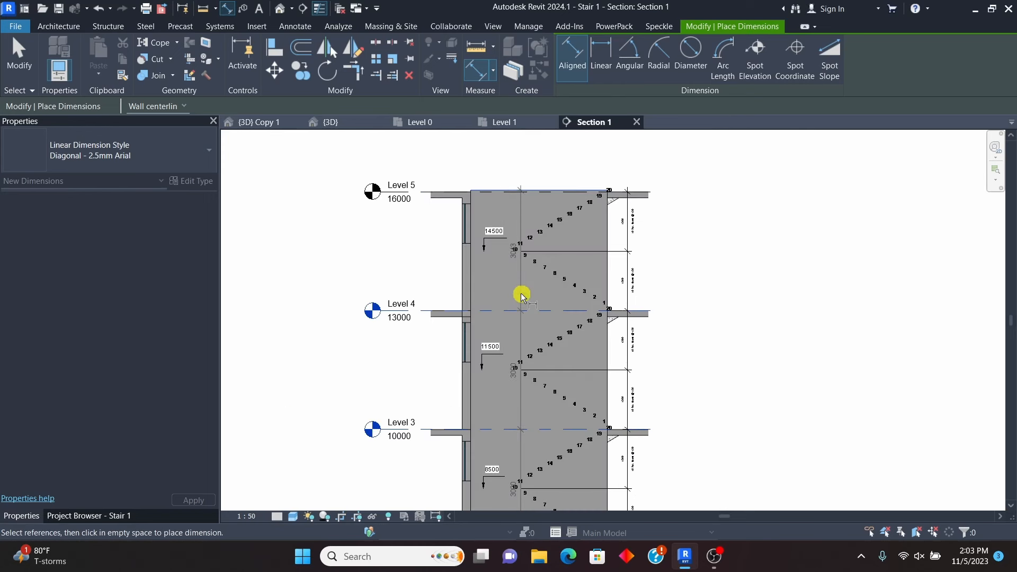
left_click(495, 409)
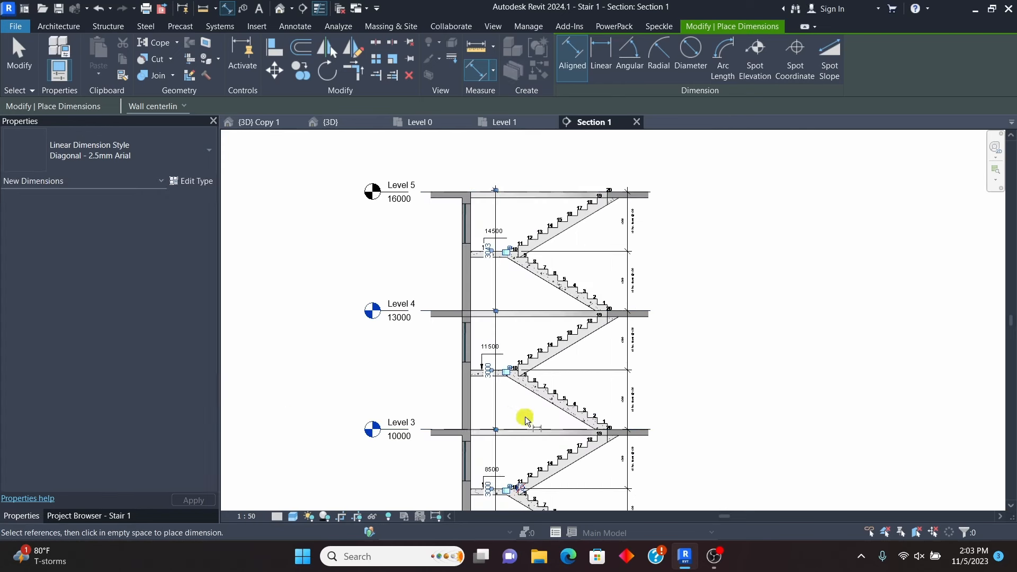
scroll(615, 449, "down", 3)
scroll(614, 450, "up", 5)
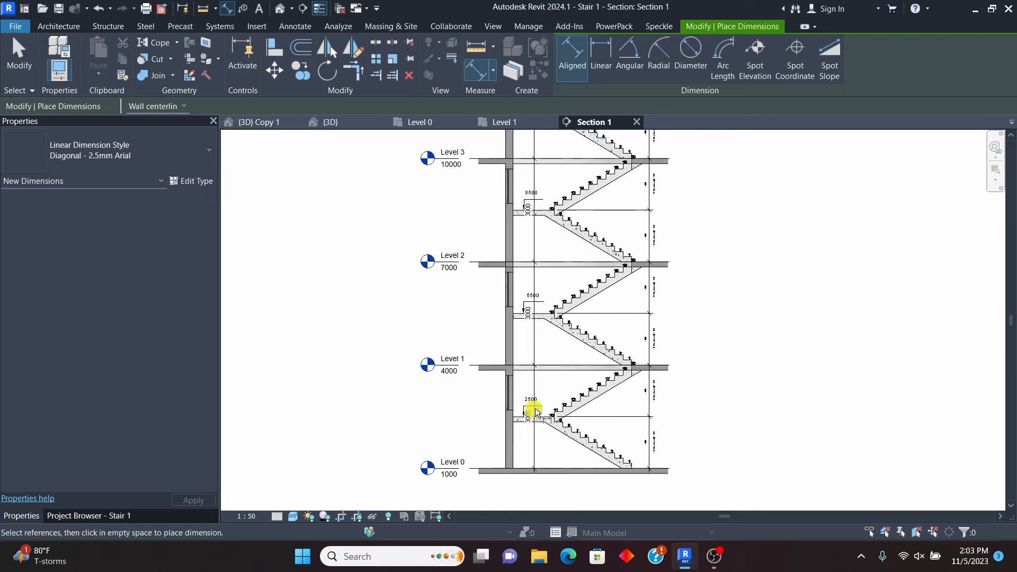
scroll(607, 410, "down", 2)
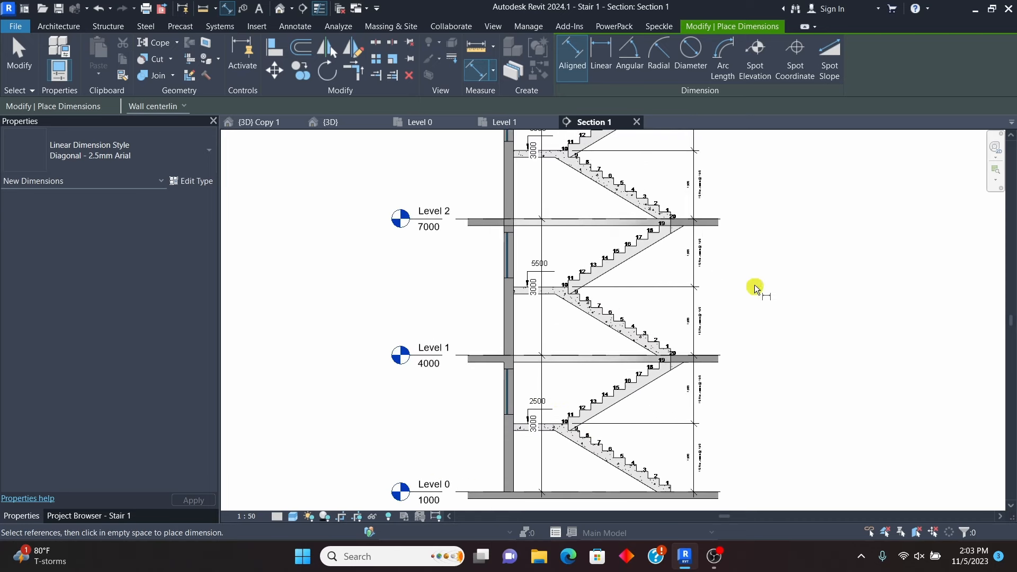
right_click(762, 262)
left_click(774, 272)
right_click(763, 252)
left_click(773, 260)
Step: Set the text size of the riser dimension string's type to 1.5 mm, accept the type properties and deselect the string
left_click(702, 328)
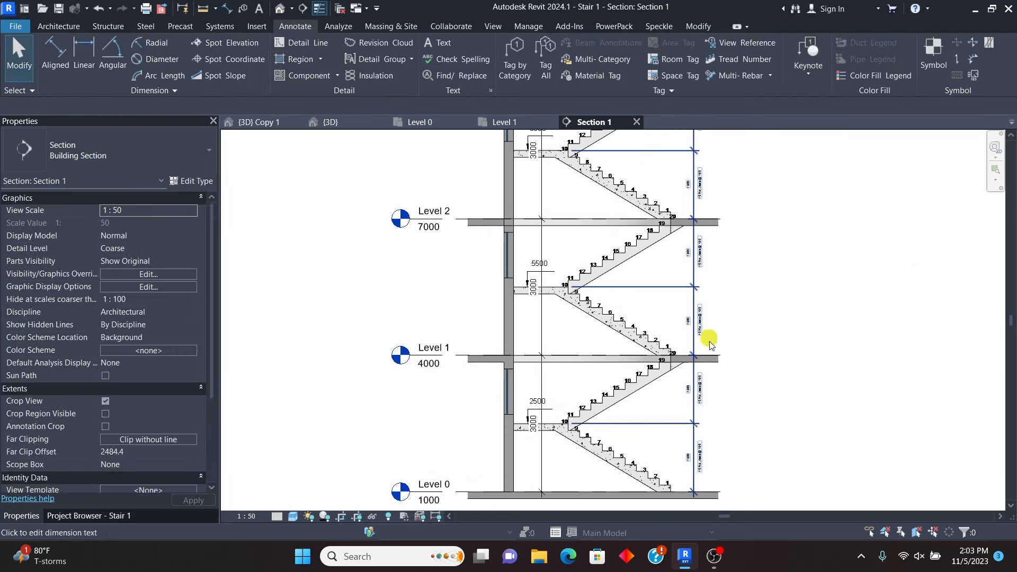
left_click(710, 345)
left_click(178, 180)
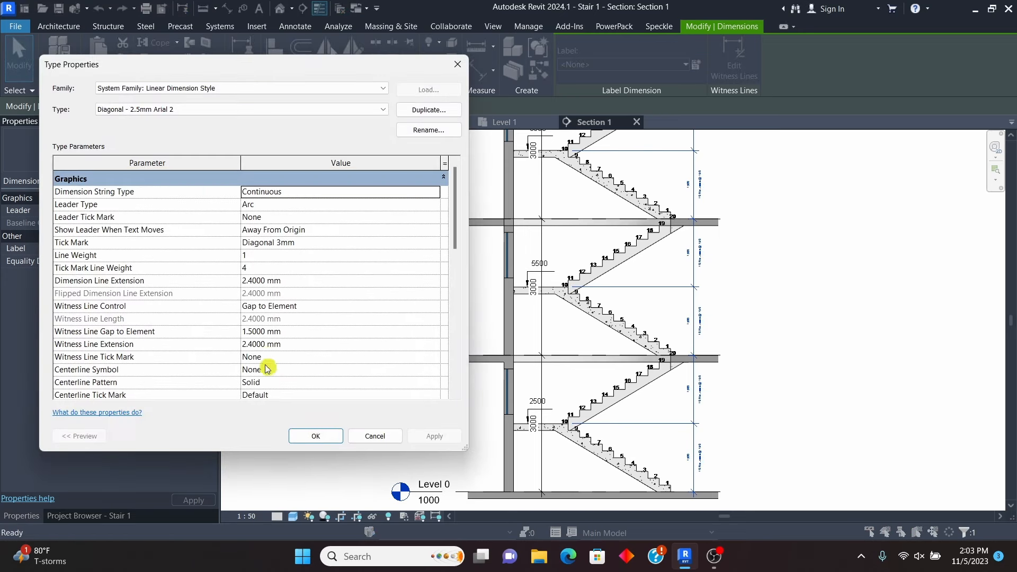
scroll(305, 315, "down", 5)
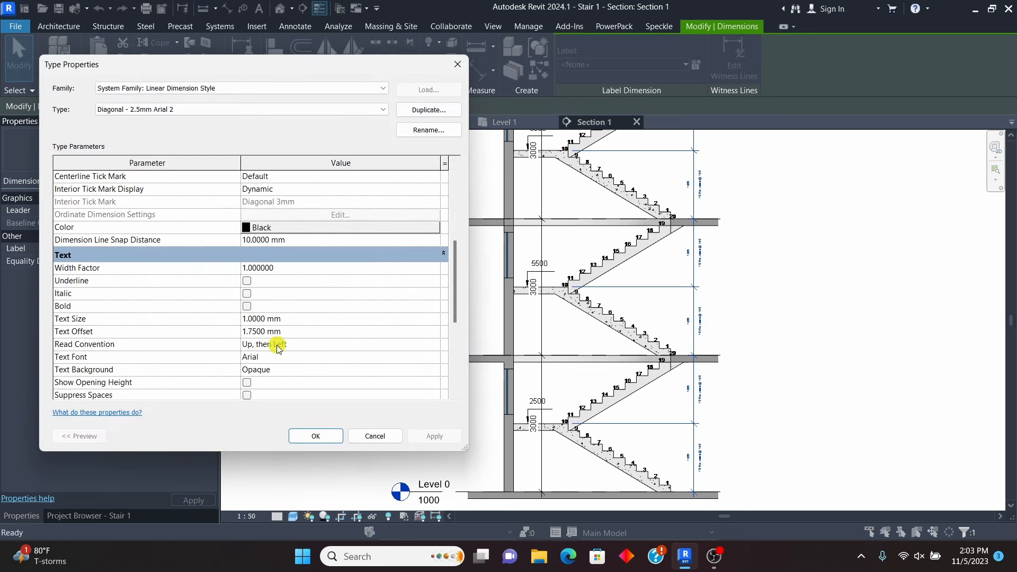
left_click(322, 321)
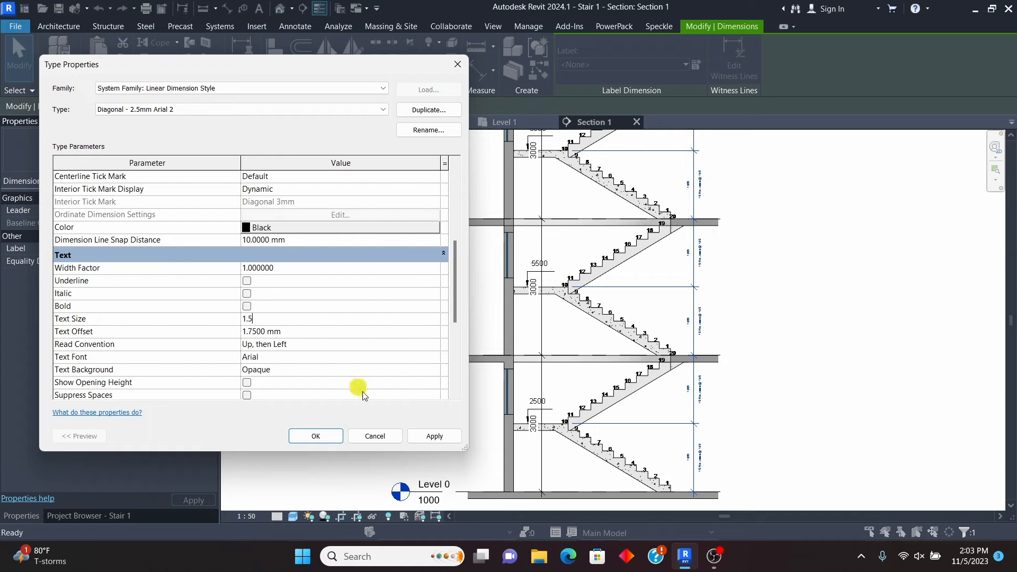
type("1.5")
left_click(433, 435)
left_click(316, 436)
scroll(840, 363, "down", 5)
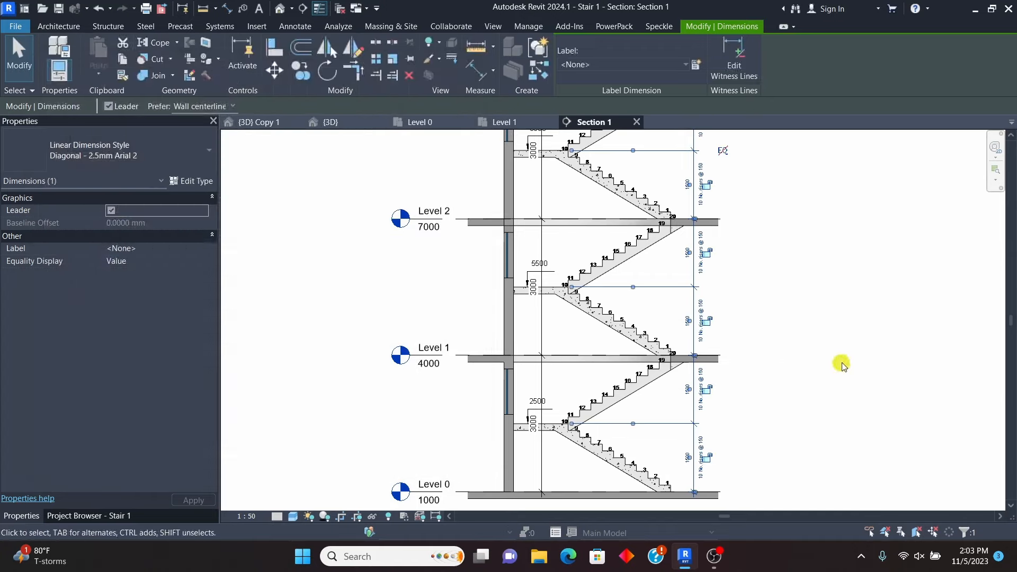
key("Escape")
scroll(603, 349, "up", 4)
scroll(604, 350, "up", 3)
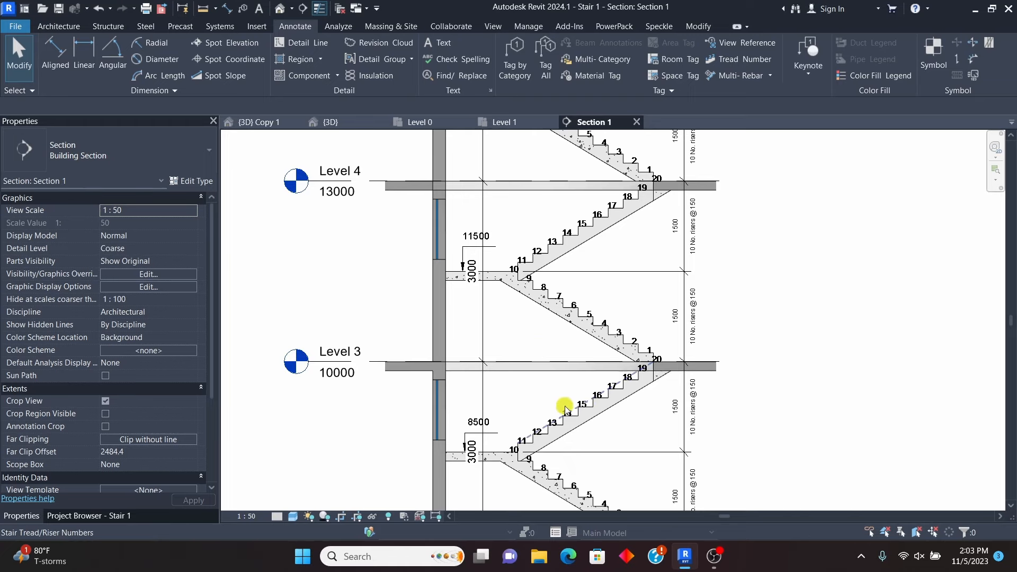
scroll(522, 466, "up", 1)
scroll(521, 404, "down", 3)
scroll(522, 404, "down", 1)
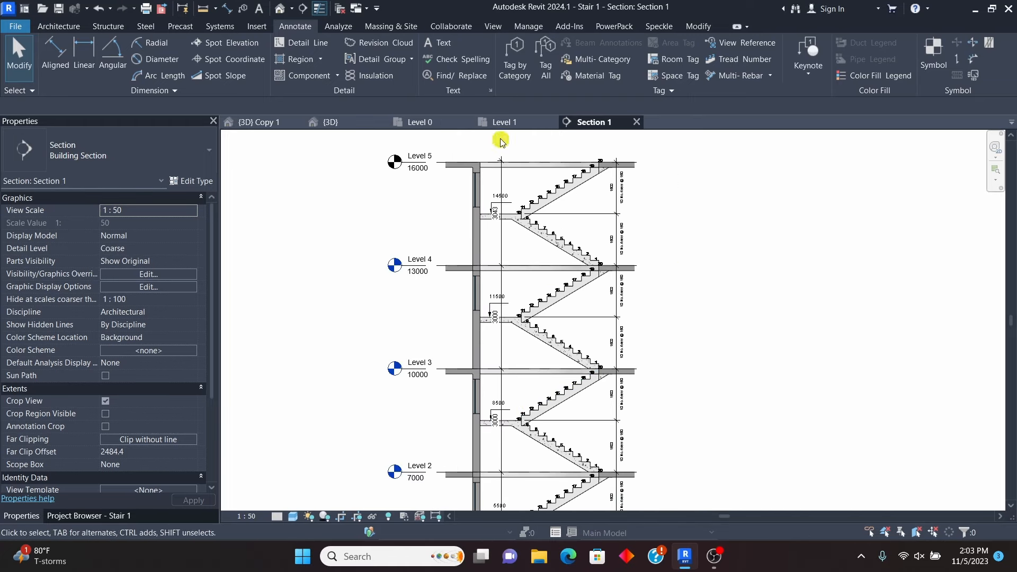
Step: Open the Level 0 floor plan and examine the stair's flights, landing and section line
left_click(426, 122)
scroll(526, 312, "down", 1)
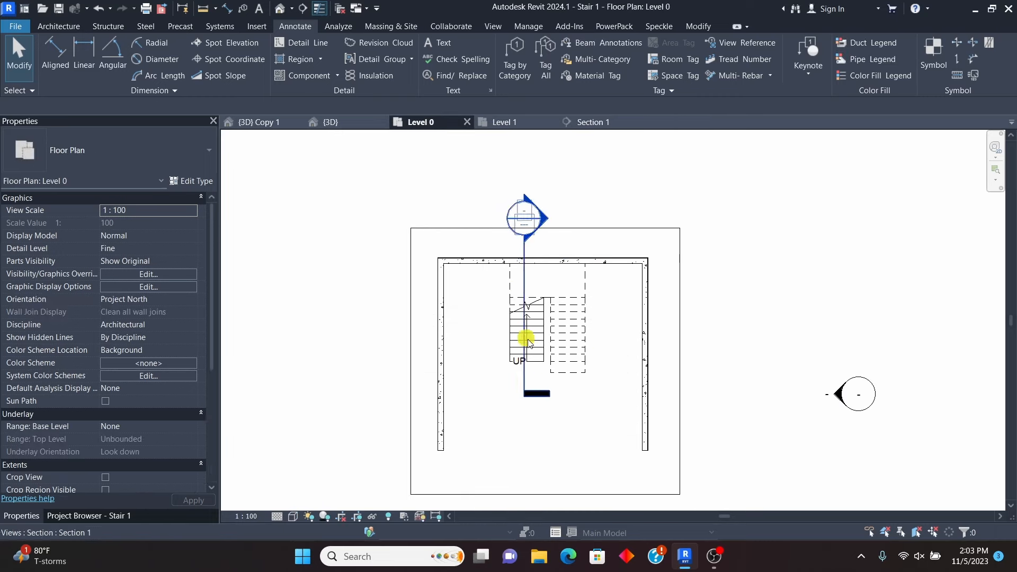
scroll(535, 341, "up", 3)
left_click(594, 122)
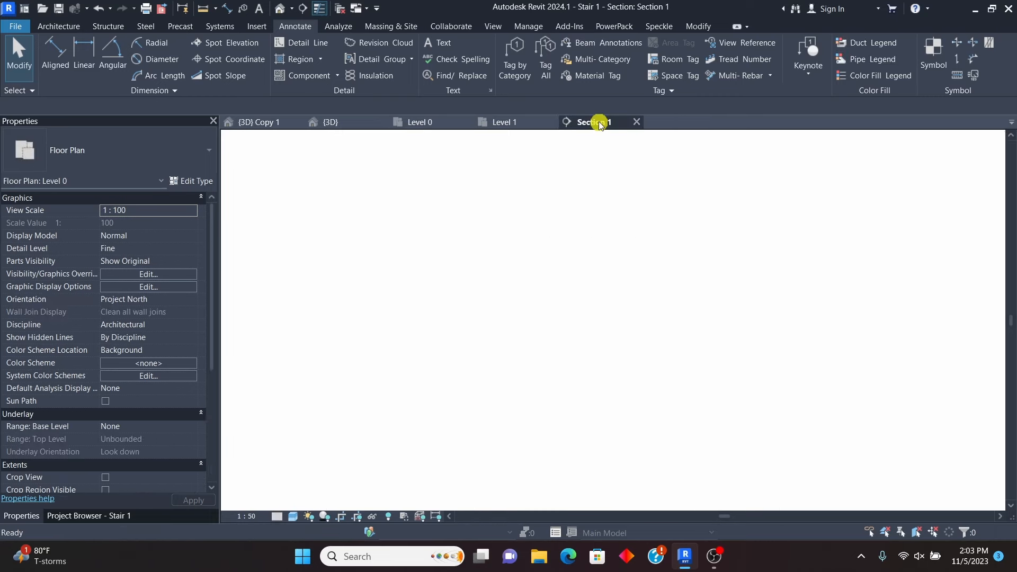
left_click(427, 122)
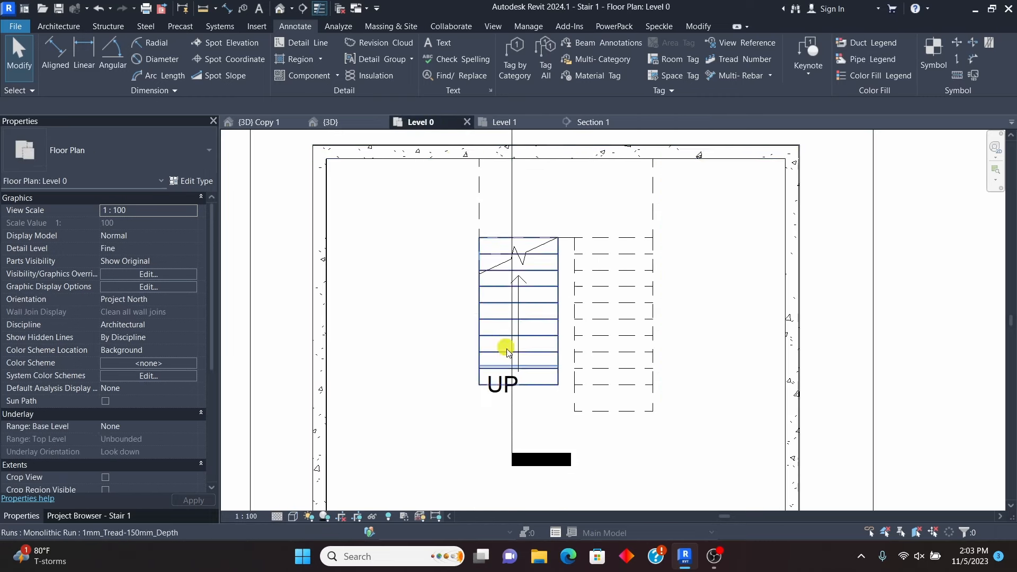
scroll(504, 329, "down", 3)
scroll(551, 337, "up", 3)
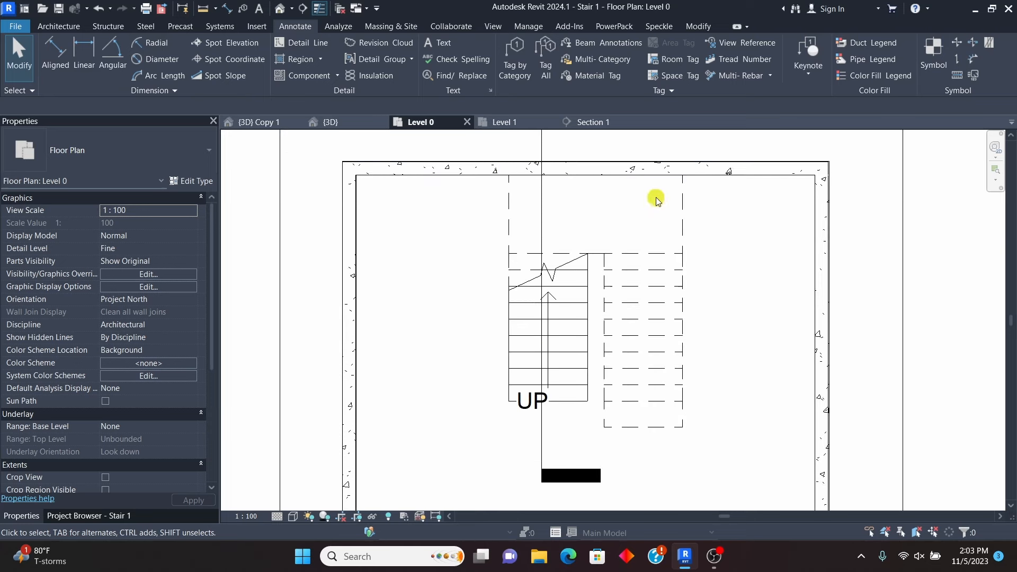
scroll(461, 291, "down", 2)
scroll(537, 329, "up", 2)
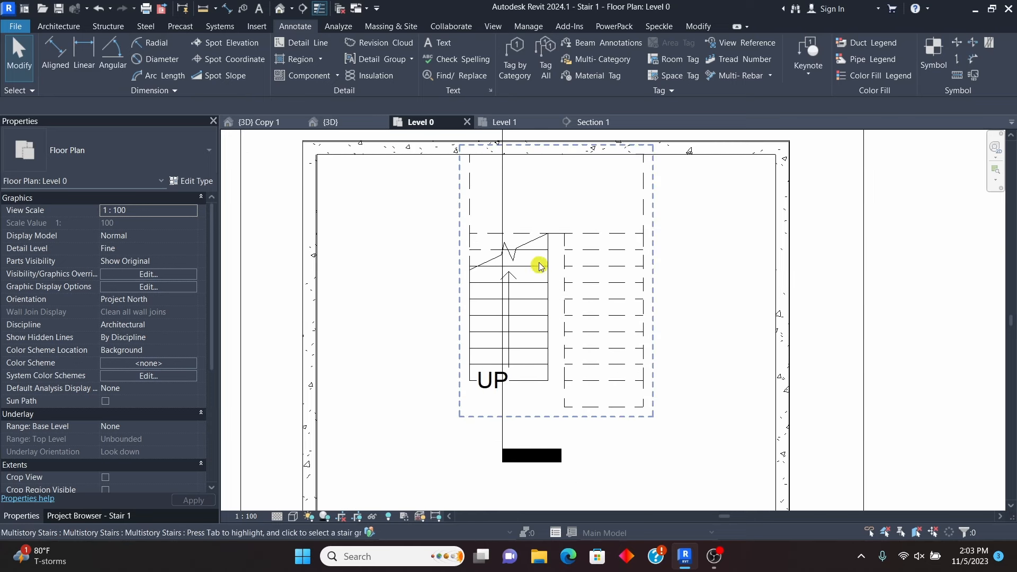
scroll(602, 295, "down", 2)
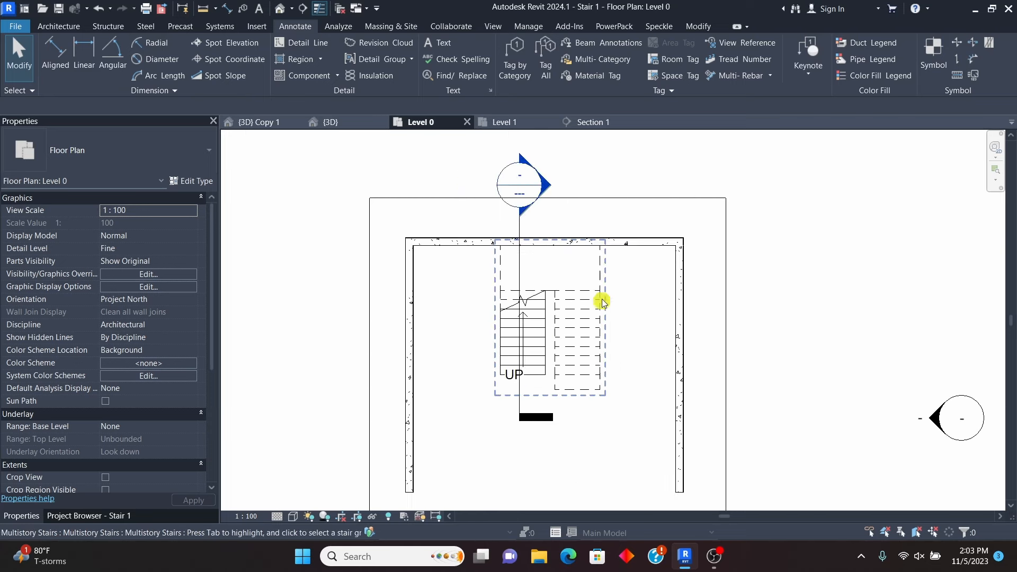
scroll(570, 318, "up", 2)
scroll(567, 311, "down", 2)
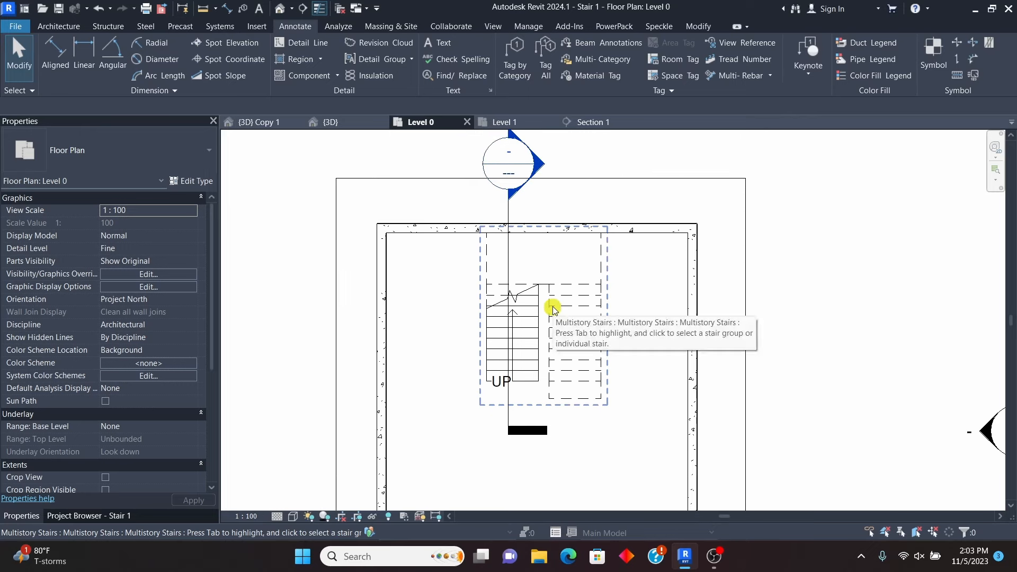
scroll(529, 314, "up", 2)
scroll(499, 317, "down", 2)
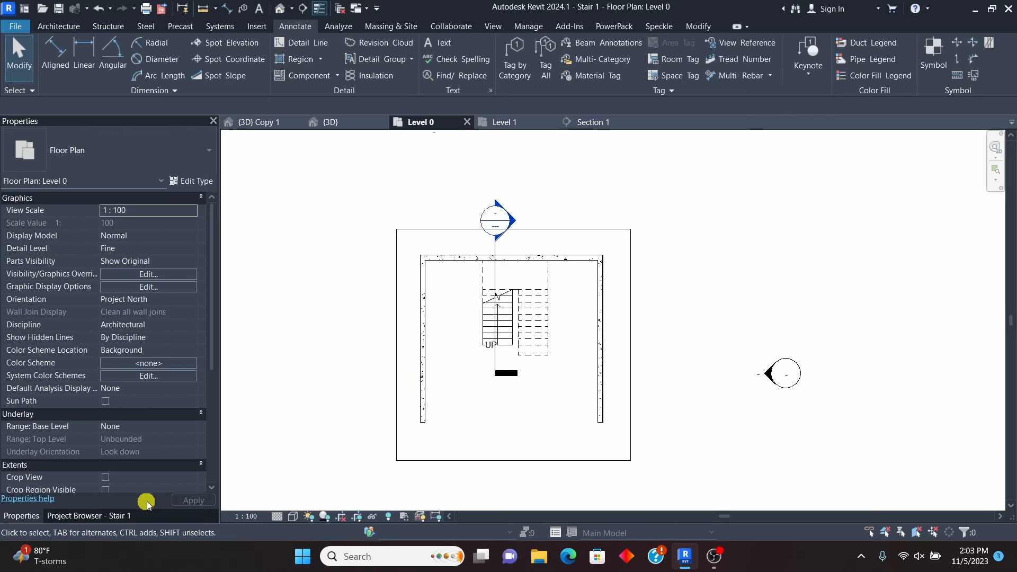
Step: Duplicate the Level 0 floor plan with detailing and leave nothing selected in the new copy
left_click(79, 516)
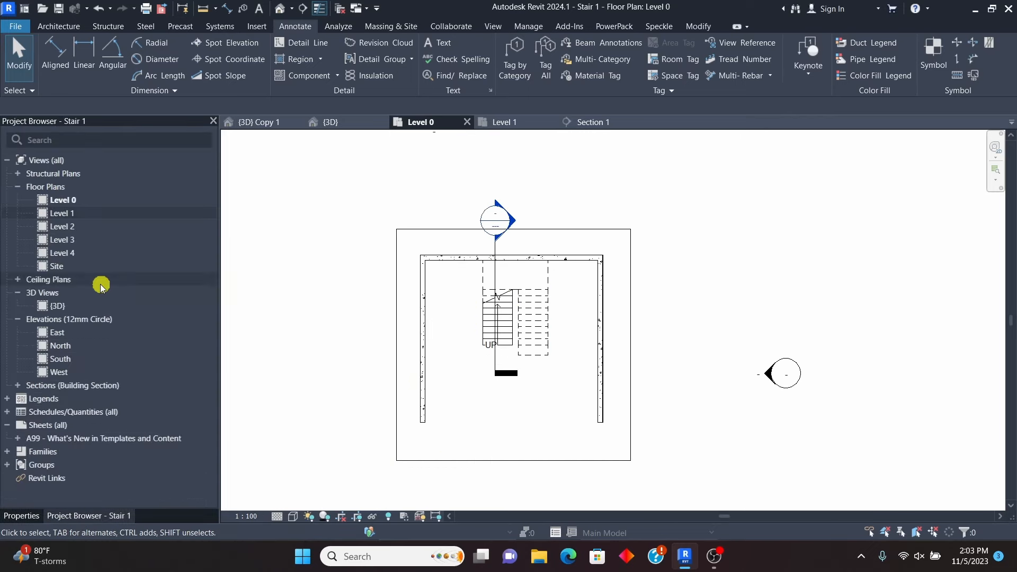
right_click(82, 202)
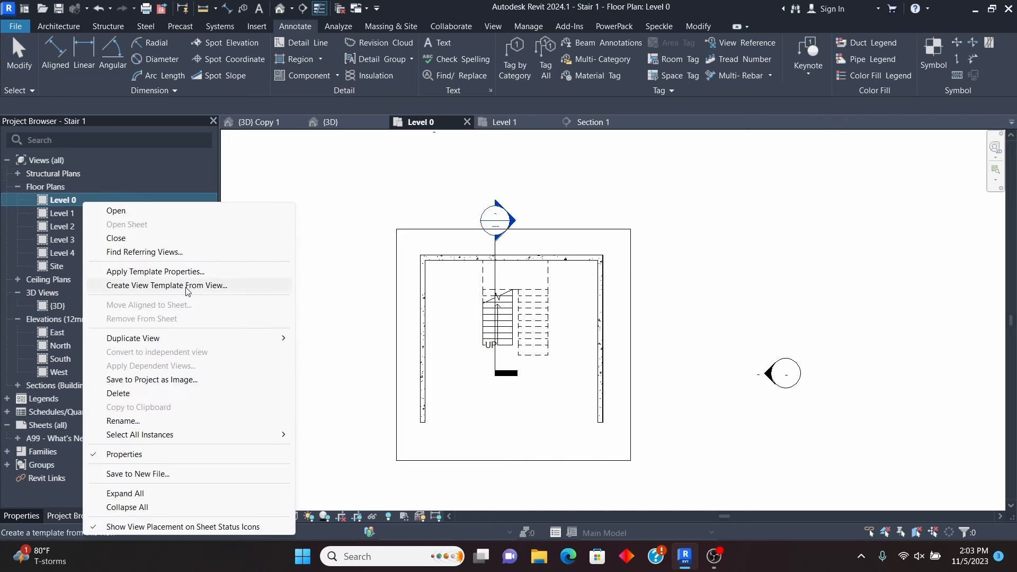
mouse_move(258, 343)
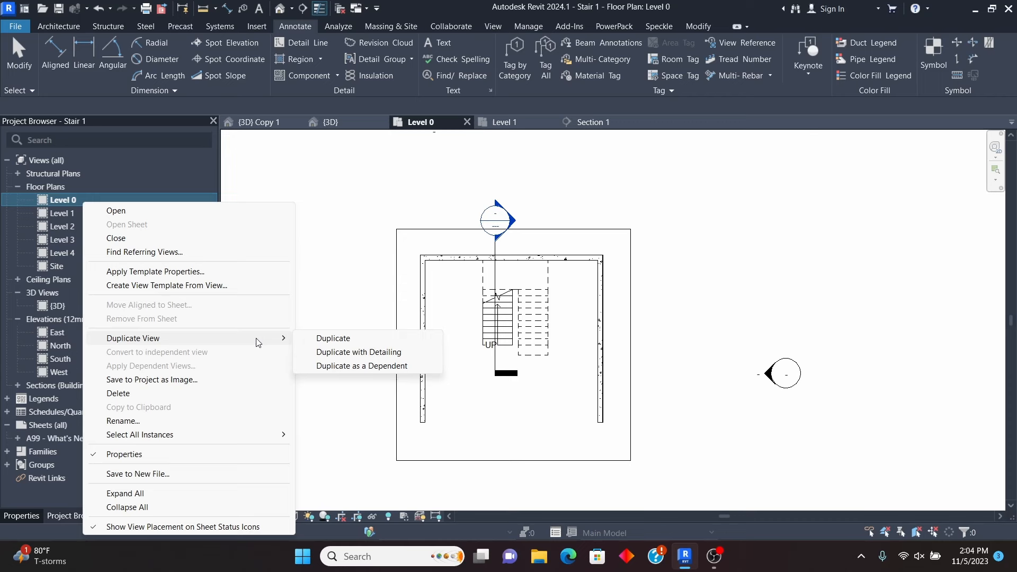
left_click(366, 354)
scroll(535, 297, "up", 3)
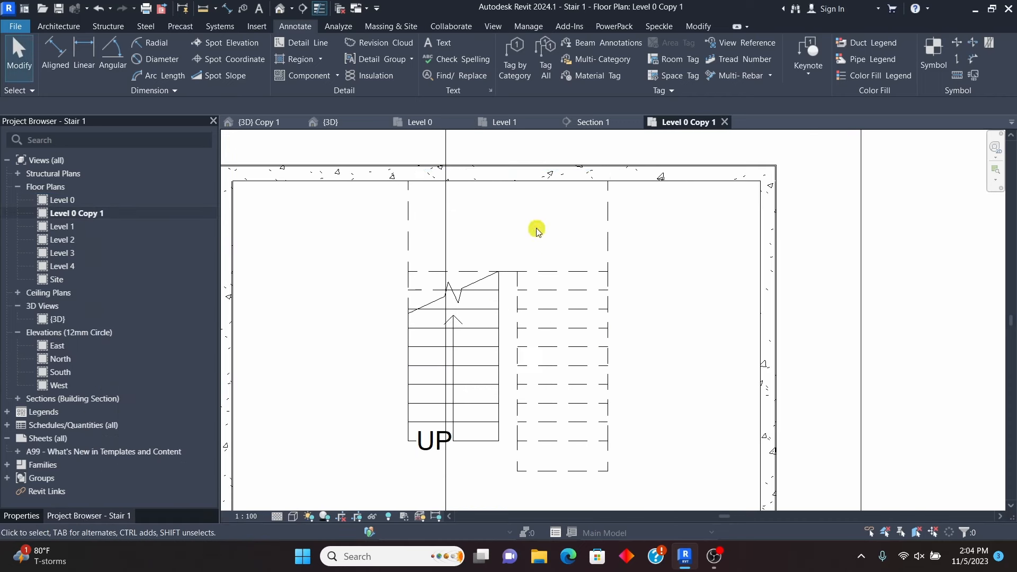
scroll(537, 232, "down", 3)
left_click(663, 264)
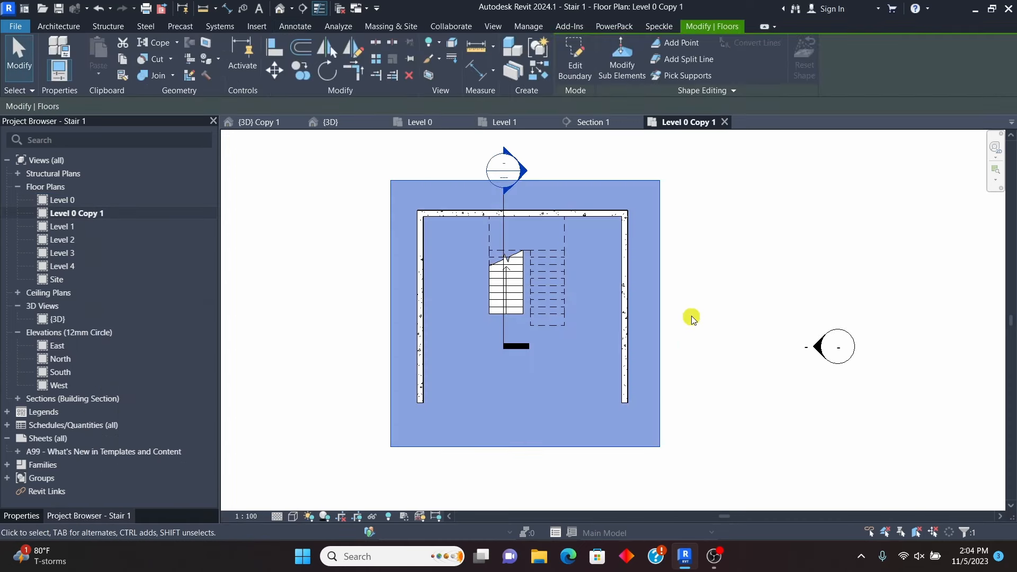
left_click(693, 319)
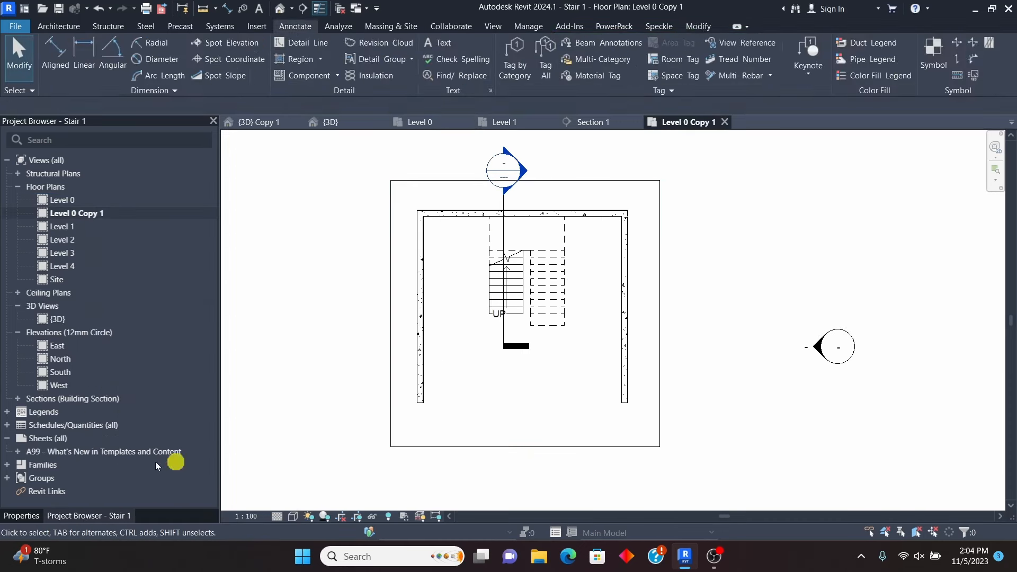
Step: Turn on Crop View and Crop Region Visible for the Level 0 Copy 1 floor plan
left_click(21, 516)
scroll(104, 482, "down", 3)
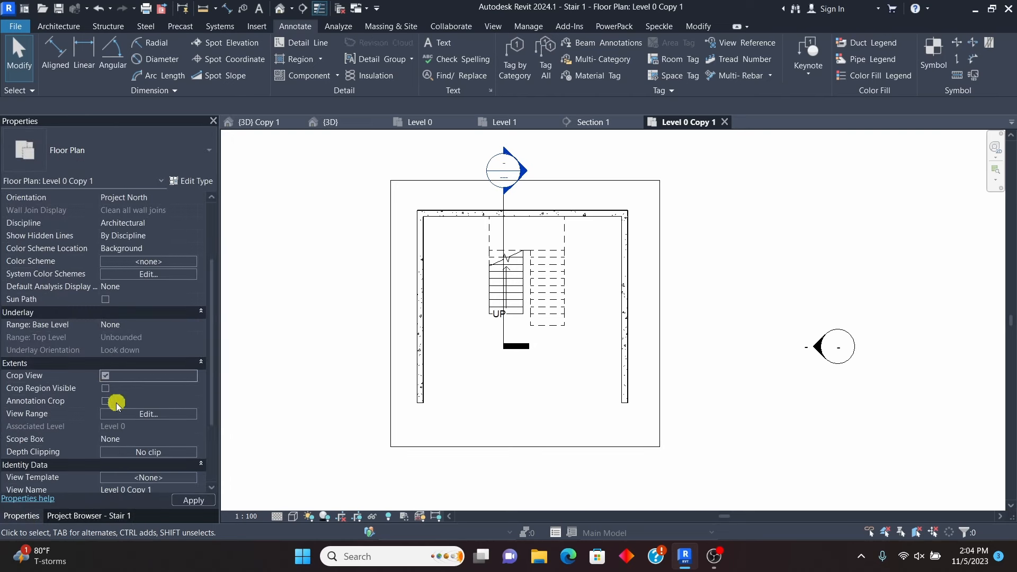
left_click(106, 388)
scroll(543, 350, "down", 2)
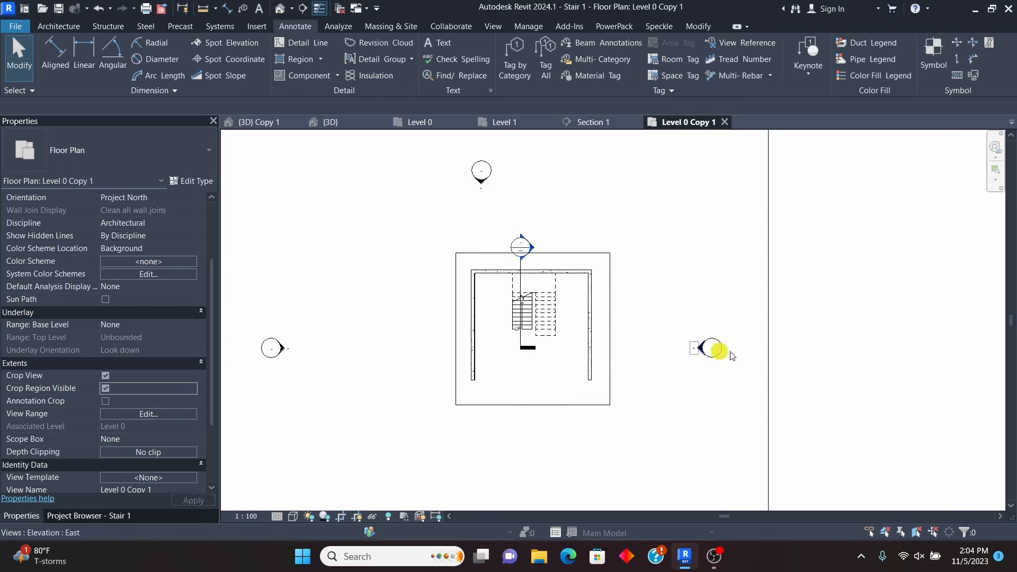
Step: Select the crop region and pull its two side edges inward toward the stair enclosure
left_click(771, 318)
left_click_drag(768, 362, 609, 318)
scroll(529, 313, "down", 3)
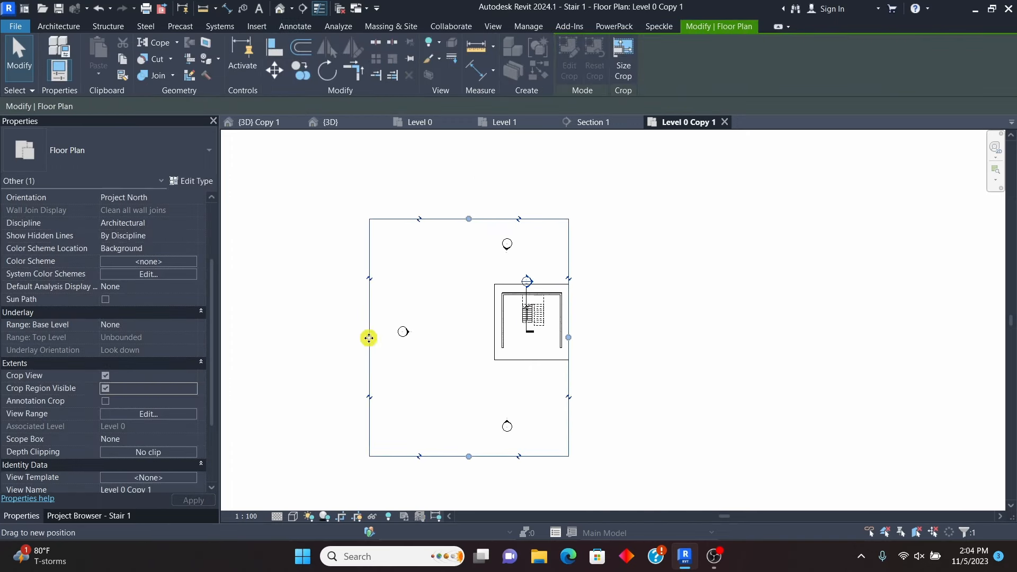
left_click_drag(370, 338, 517, 329)
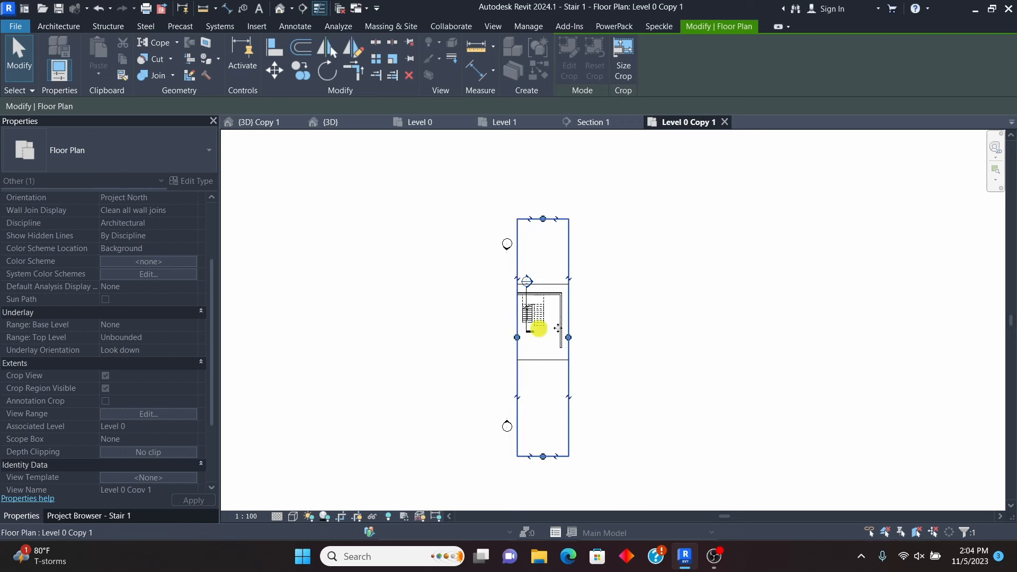
Step: Pull the crop region's lower edge up below the stair and its upper edge down just beyond the back wall
scroll(559, 329, "up", 2)
middle_click_drag(567, 354, 559, 289)
scroll(556, 318, "down", 2)
left_click_drag(531, 397, 554, 274)
scroll(535, 236, "up", 4)
scroll(521, 332, "down", 4)
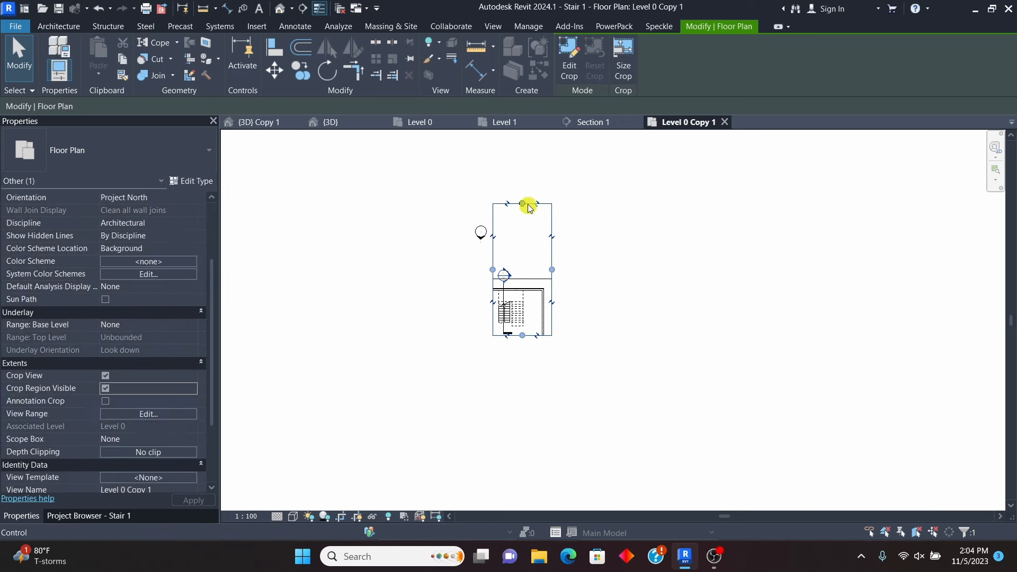
left_click_drag(521, 205, 535, 290)
scroll(545, 317, "up", 5)
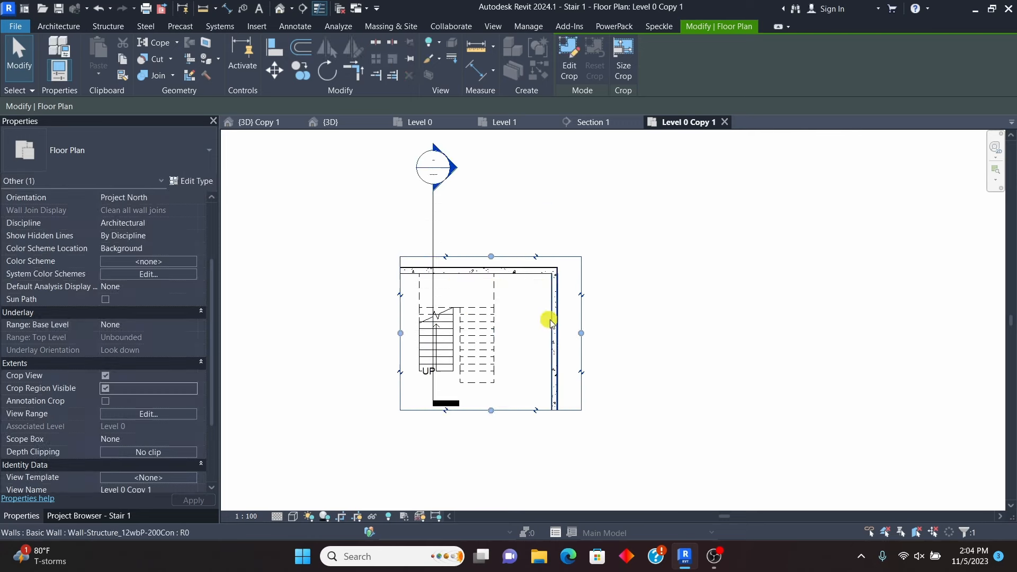
Step: Tighten the crop region's side edges to just outside the two stair flights and deselect it
mouse_move(588, 331)
left_mouse_down()
mouse_move(562, 317)
mouse_move(503, 311)
left_mouse_up()
scroll(494, 306, "down", 3)
scroll(415, 304, "up", 3)
left_click_drag(383, 337, 397, 336)
scroll(551, 323, "down", 3)
left_click(662, 373)
scroll(524, 360, "down", 3)
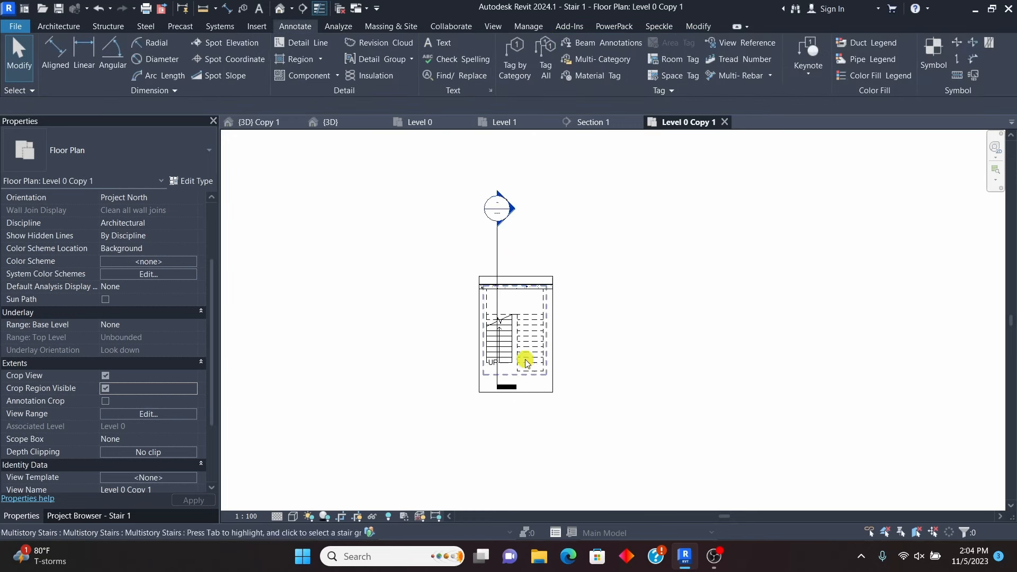
Step: Shorten the section line by pulling its head closer to the cropped stair plan, and deselect it
scroll(490, 210, "up", 4)
left_click(500, 270)
left_click_drag(504, 228, 504, 311)
left_click(662, 284)
scroll(545, 390, "up", 3)
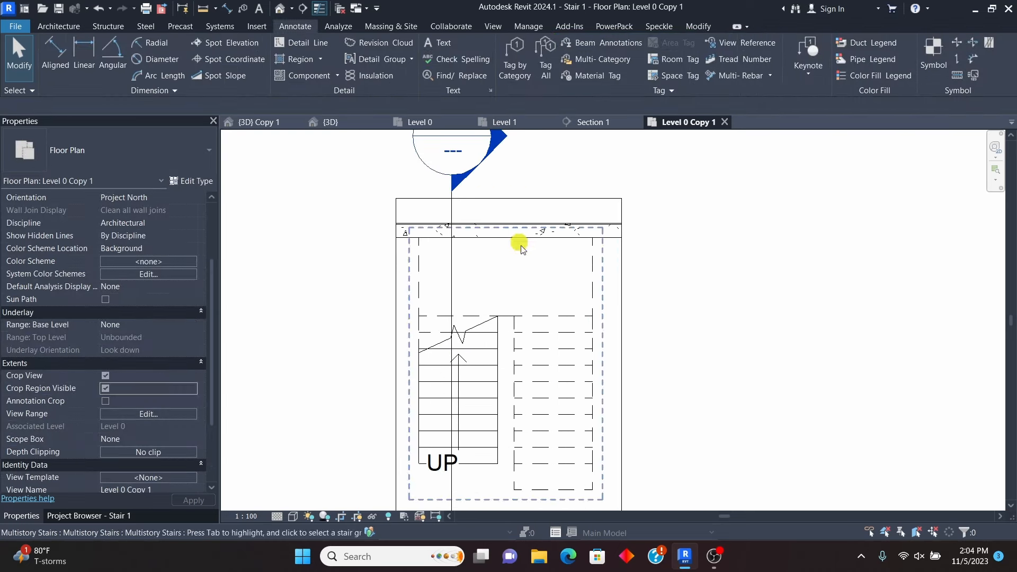
Step: Turn off Crop Region Visible for the copied plan and check the cropped stair
scroll(463, 371, "down", 1)
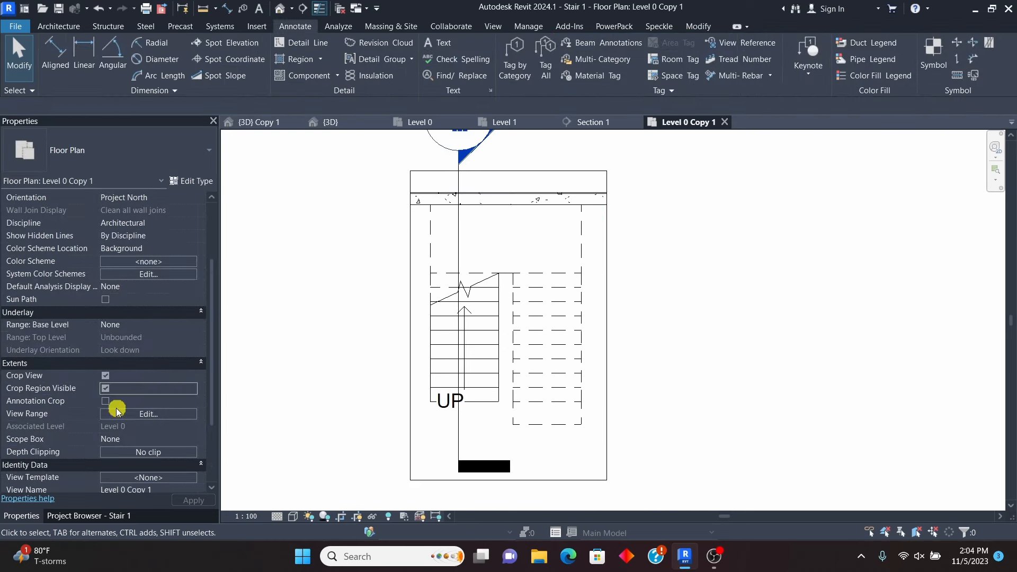
left_click(105, 389)
scroll(518, 320, "up", 1)
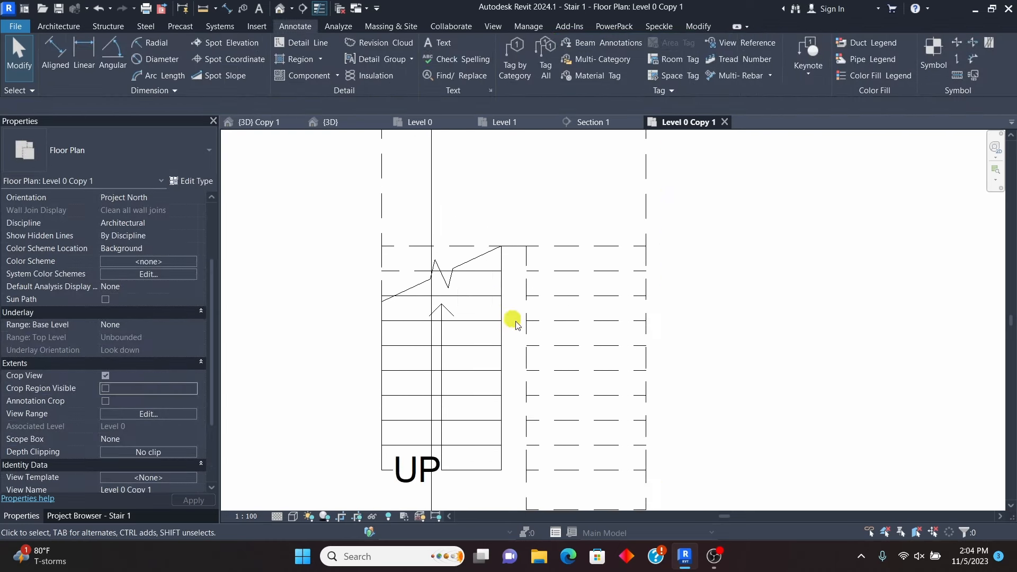
scroll(473, 322, "down", 1)
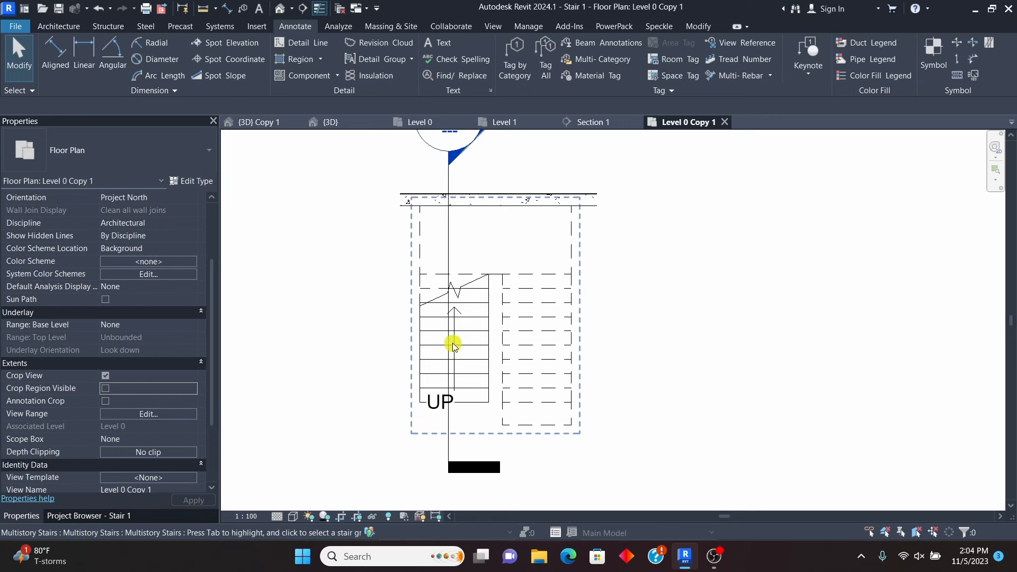
scroll(454, 344, "up", 2)
scroll(453, 424, "down", 2)
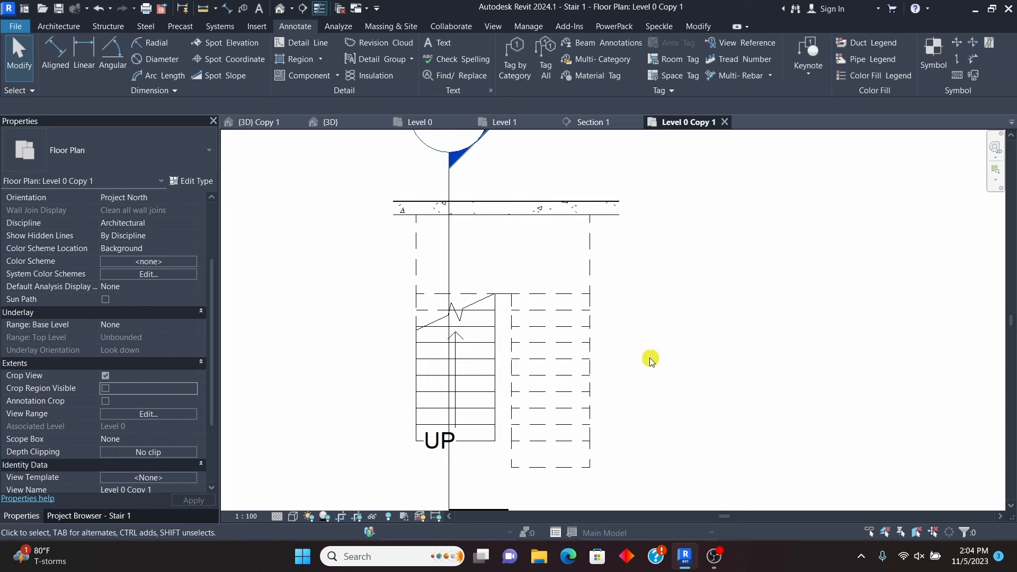
Step: Open the copied plan's Visibility/Graphic Overrides, expand the Stairs model category and widen the Visibility column to show full subcategory names
key("g")
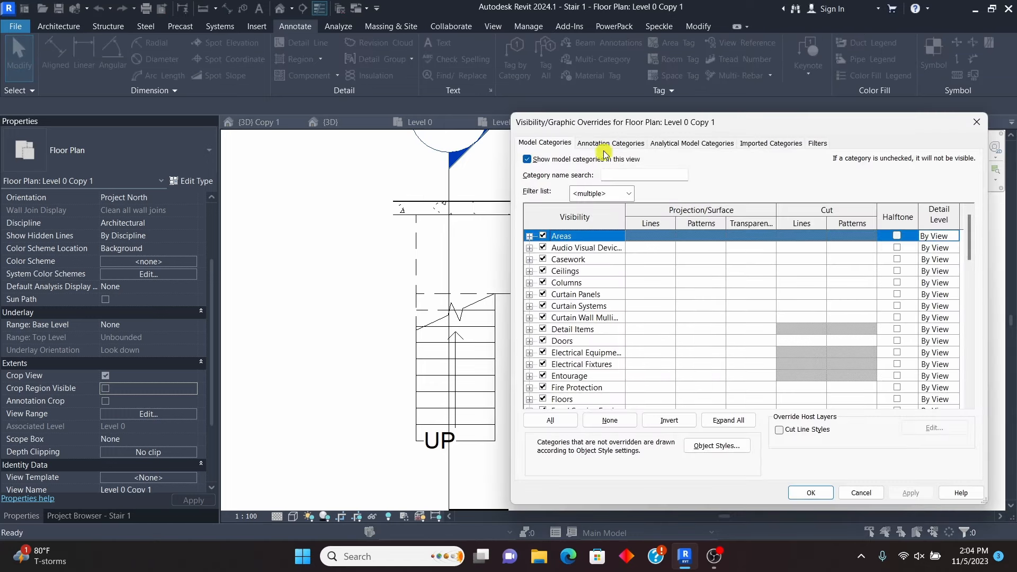
left_click(562, 296)
key("f")
key("s")
scroll(561, 297, "down", 4)
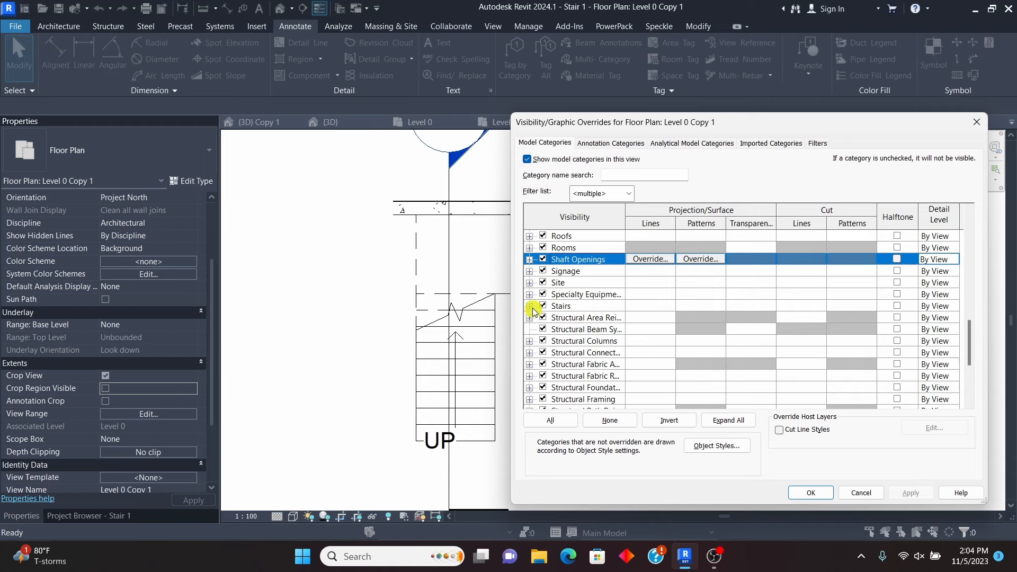
left_click(530, 307)
scroll(583, 315, "down", 2)
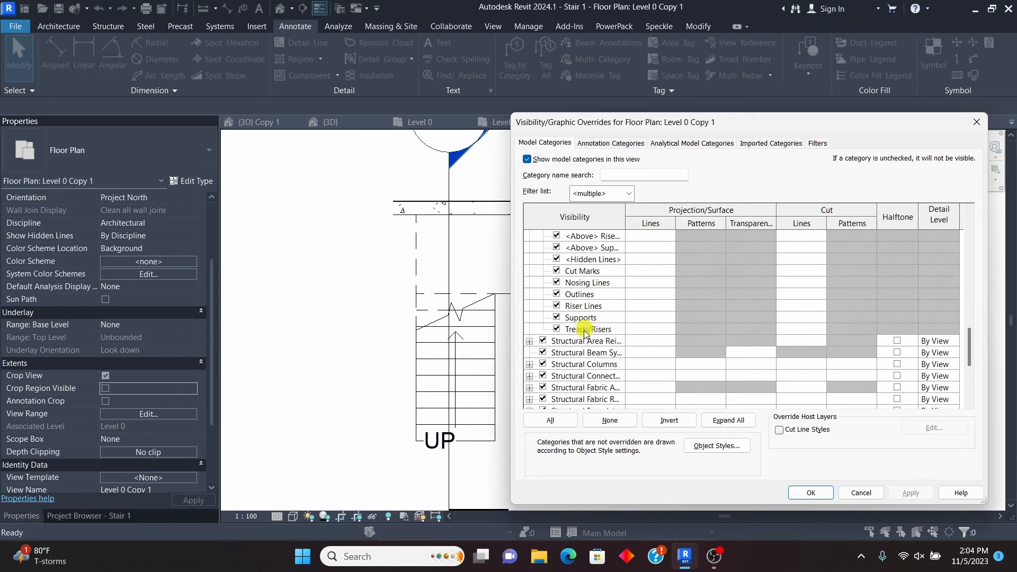
scroll(582, 323, "up", 2)
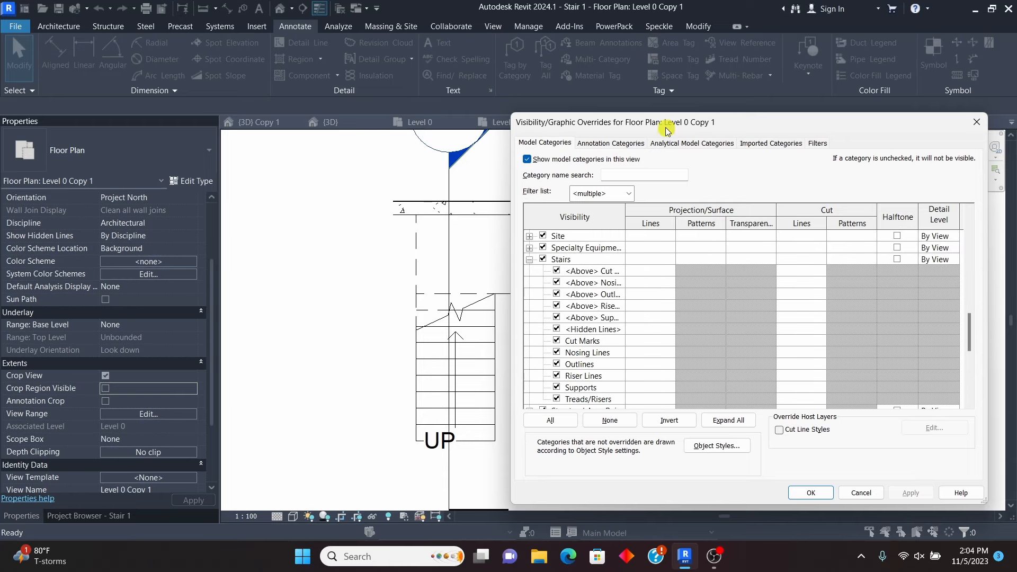
mouse_move(667, 129)
left_mouse_down()
mouse_move(866, 81)
mouse_move(777, 81)
left_mouse_up()
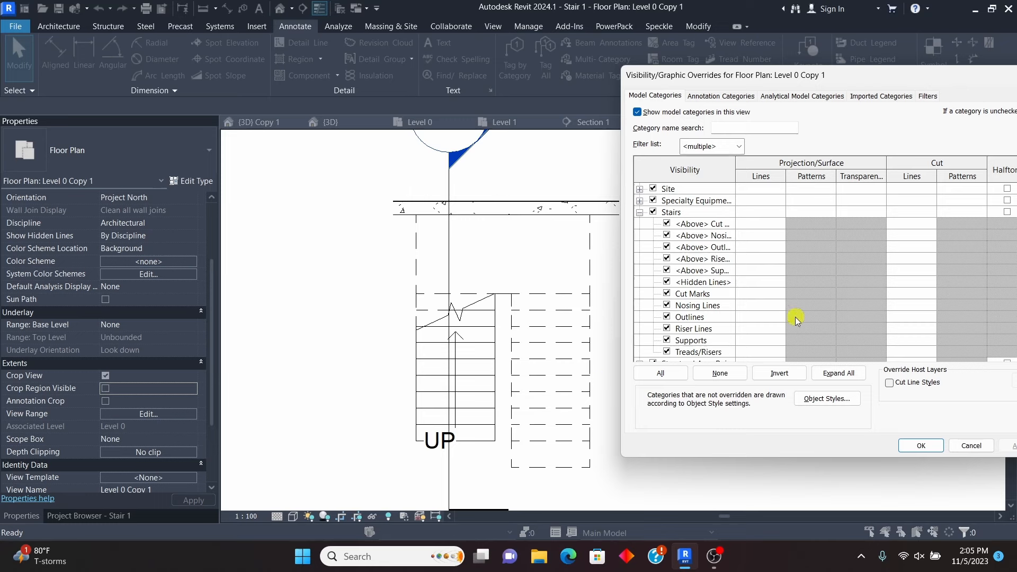
left_click_drag(738, 165, 775, 164)
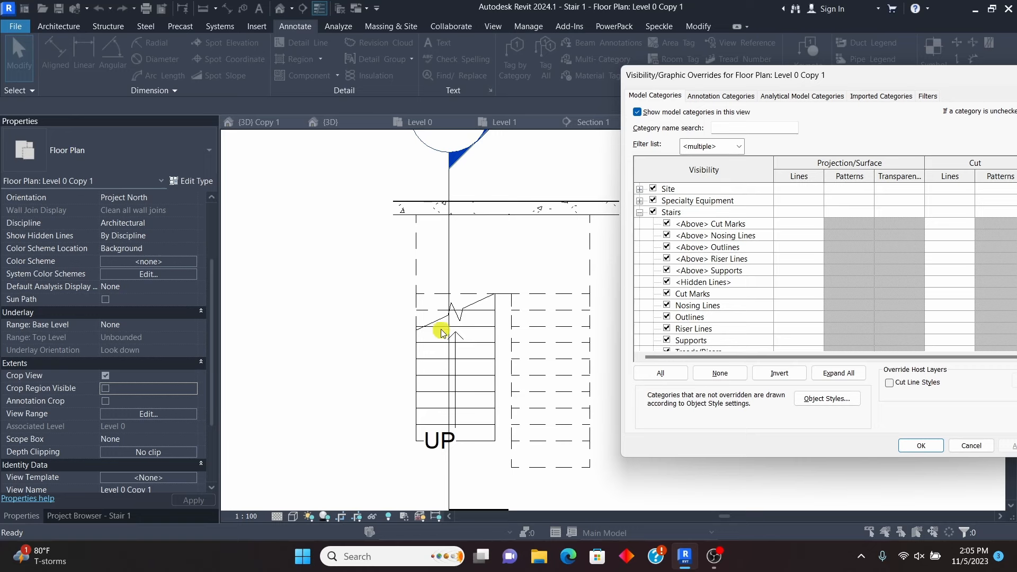
Step: Turn the Stairs Cut Marks subcategory off and on again, applying each change to compare the plan
left_click(667, 294)
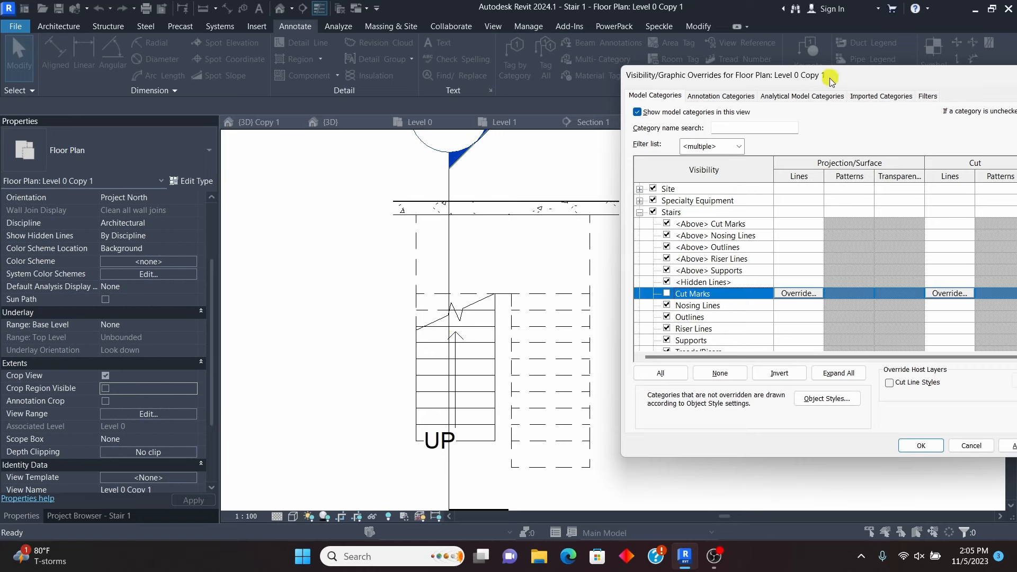
left_click_drag(831, 81, 733, 85)
left_click(922, 450)
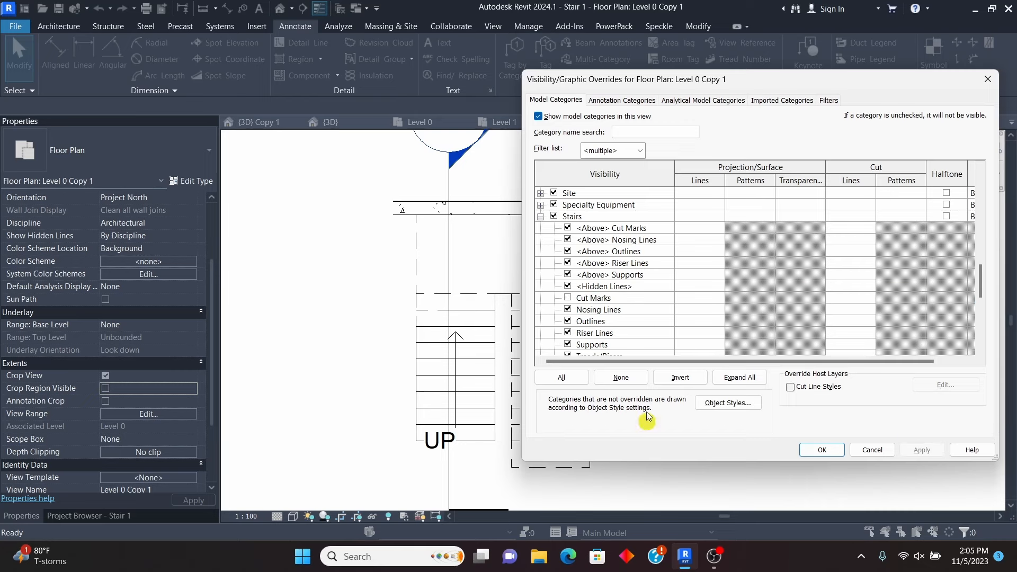
left_click(567, 298)
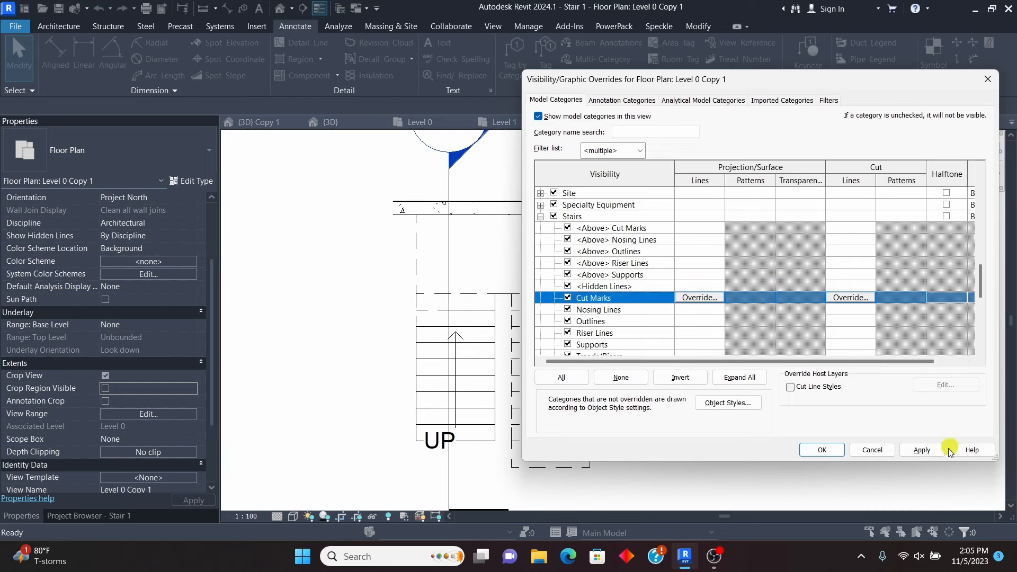
left_click(924, 450)
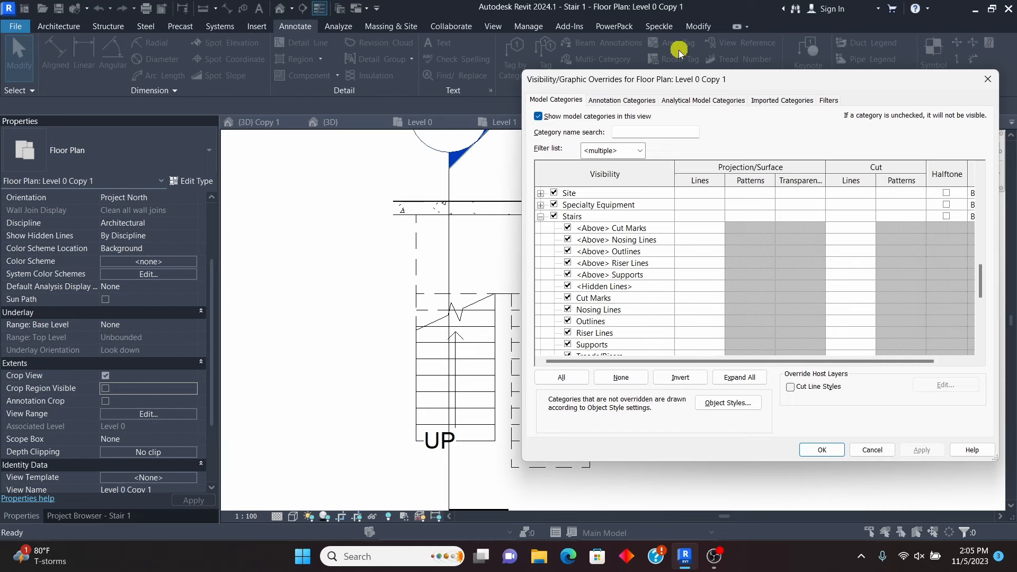
Step: Turn off the Stairs <Above> Cut Marks, Nosing Lines, Outlines, Riser Lines and Supports plus <Hidden Lines>, and apply
left_click_drag(677, 85, 742, 78)
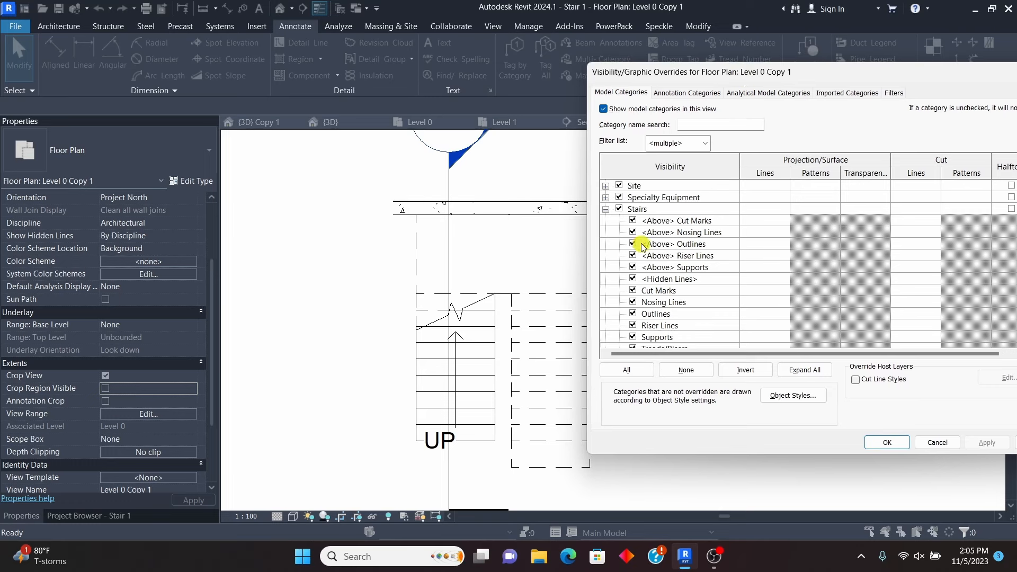
left_click(633, 220)
left_click(633, 232)
left_click(634, 244)
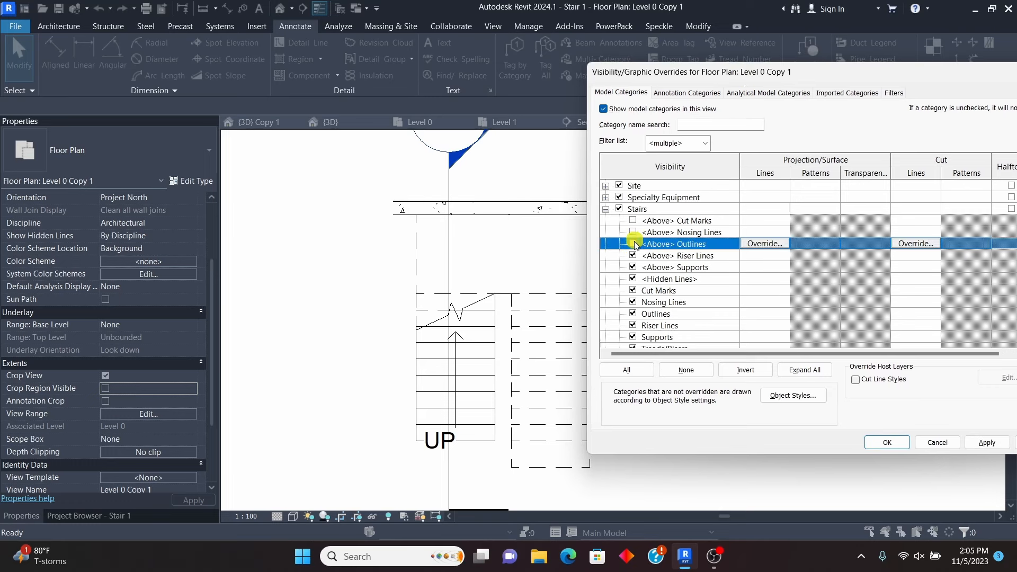
left_click(633, 256)
left_click(633, 267)
left_click(633, 278)
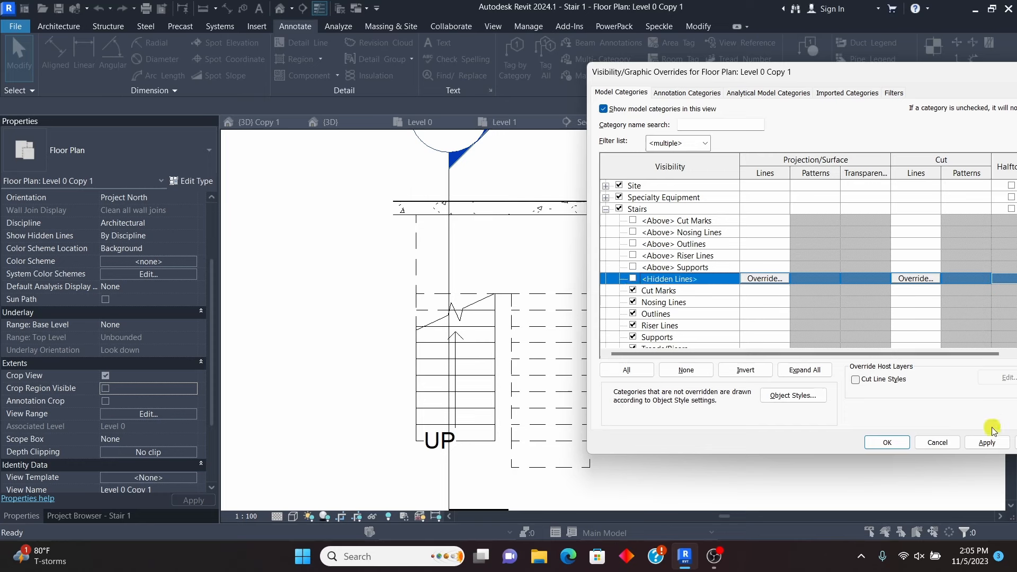
left_click(991, 444)
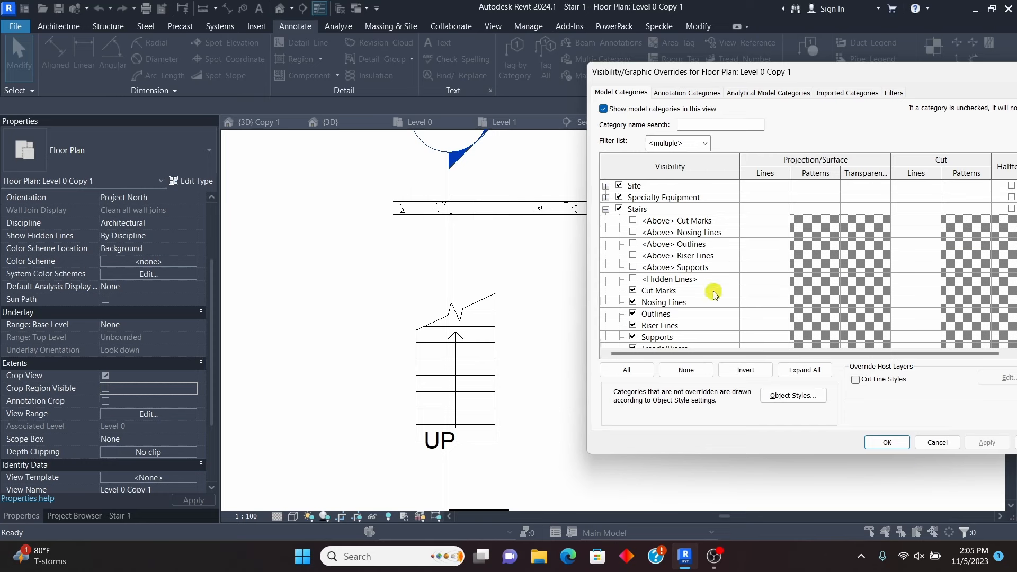
Step: Turn all five <Above> subcategories and <Hidden Lines> of Stairs back on and apply
left_click(633, 220)
left_click(633, 232)
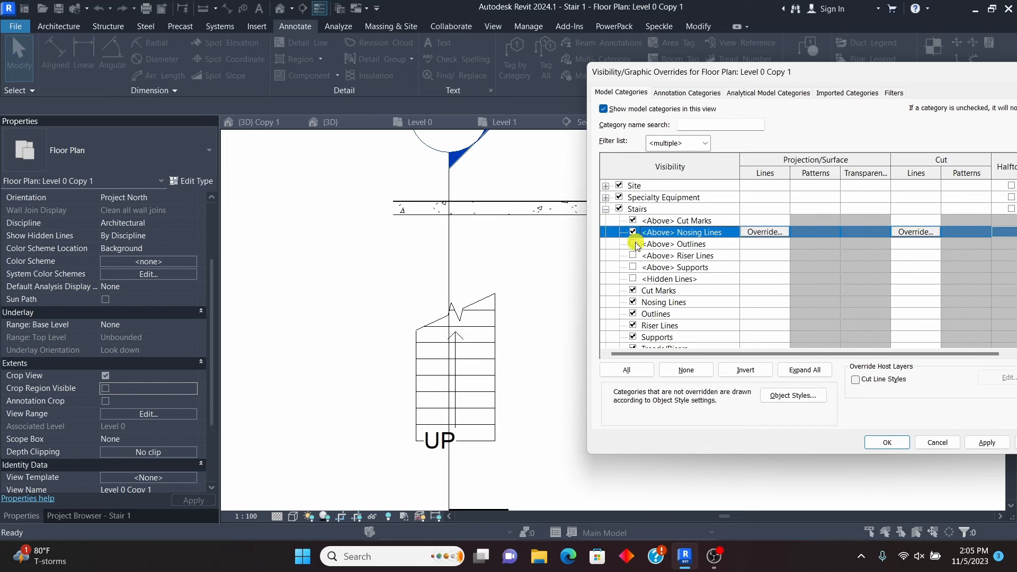
left_click(633, 244)
left_click(633, 256)
left_click(633, 267)
left_click(633, 278)
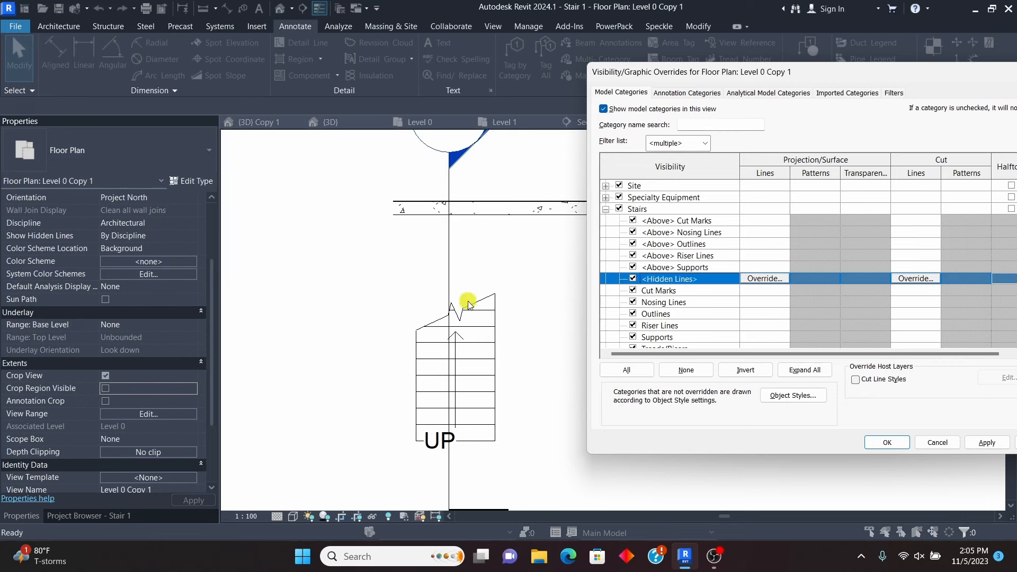
left_click(985, 443)
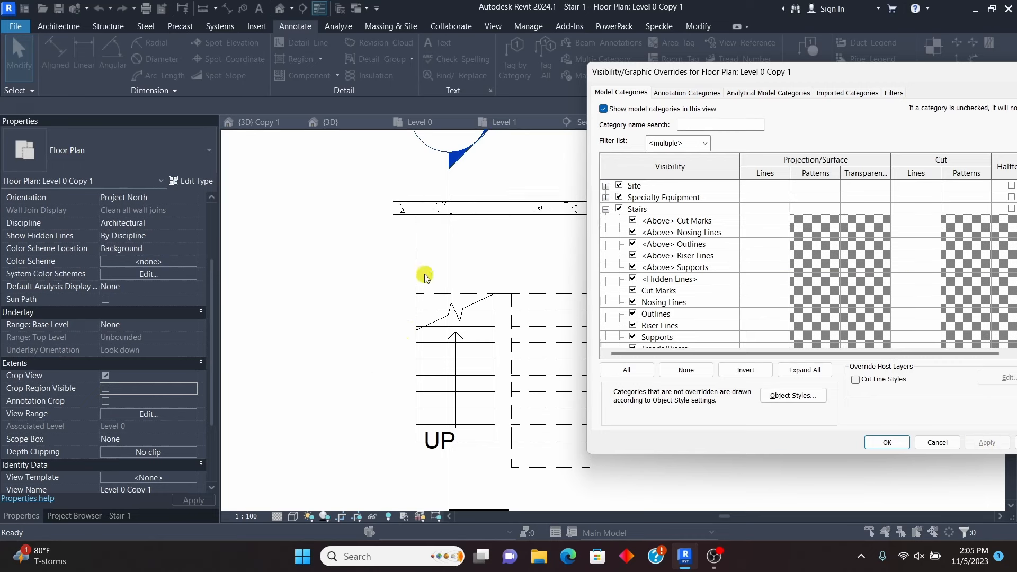
Step: Turn the Stairs <Above> Riser Lines subcategory off and on again, applying each change to compare the plan
left_click(634, 256)
left_click(984, 444)
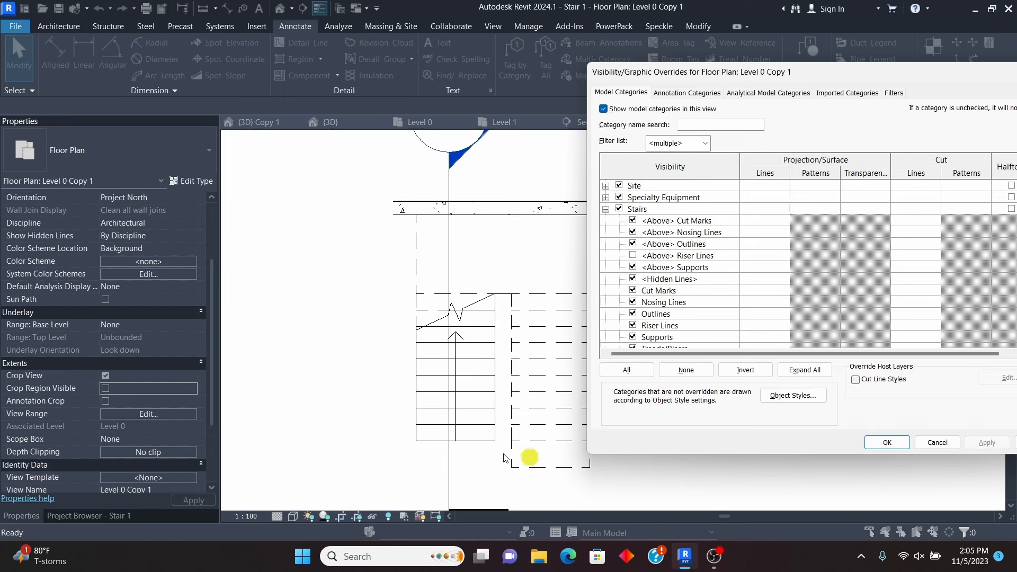
left_click(633, 256)
left_click(988, 440)
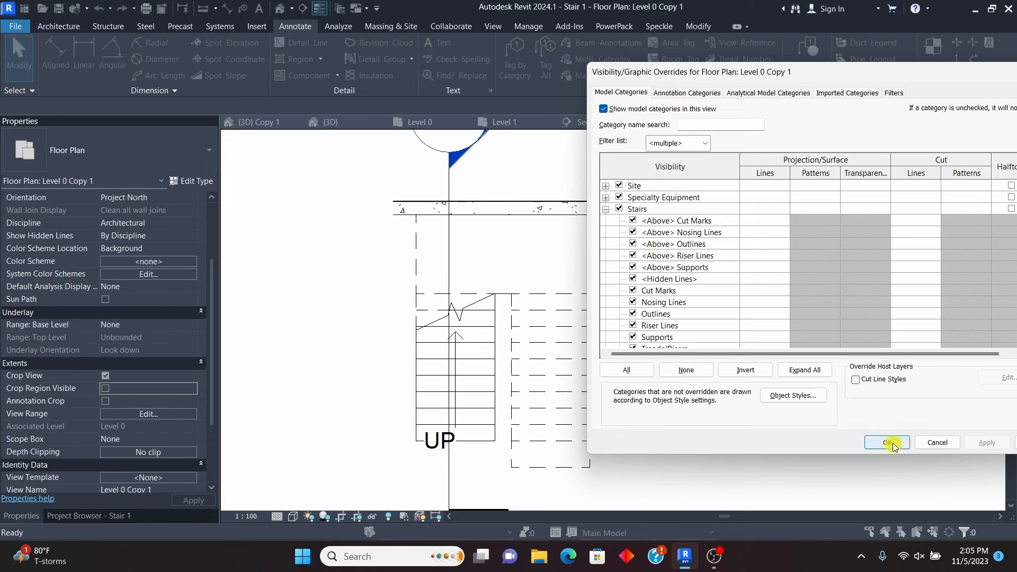
Step: Expand Stair Paths among the annotation categories and widen the Visibility column to show the full subcategory names
left_click(689, 94)
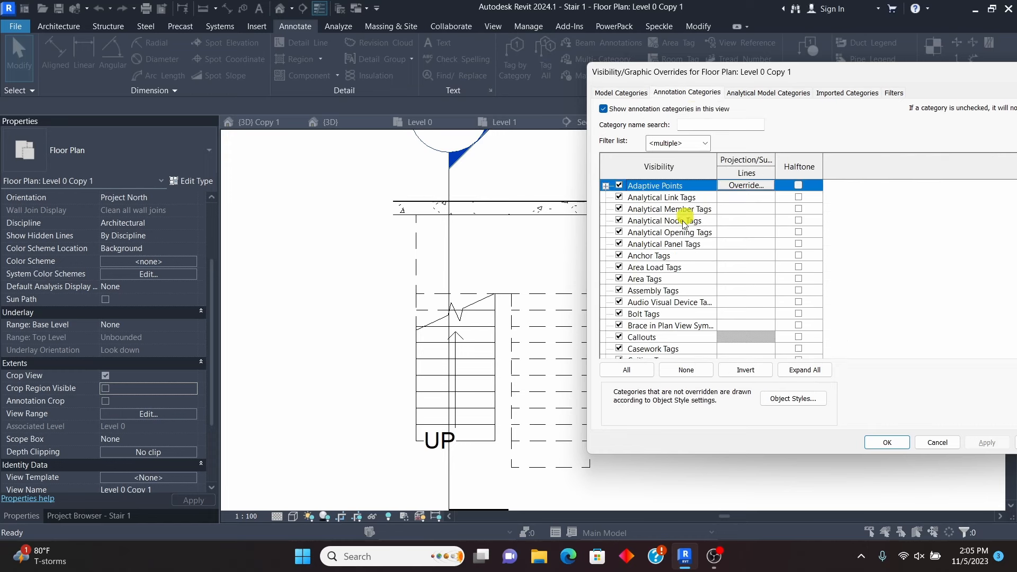
left_click(645, 247)
key("s")
scroll(644, 260, "down", 10)
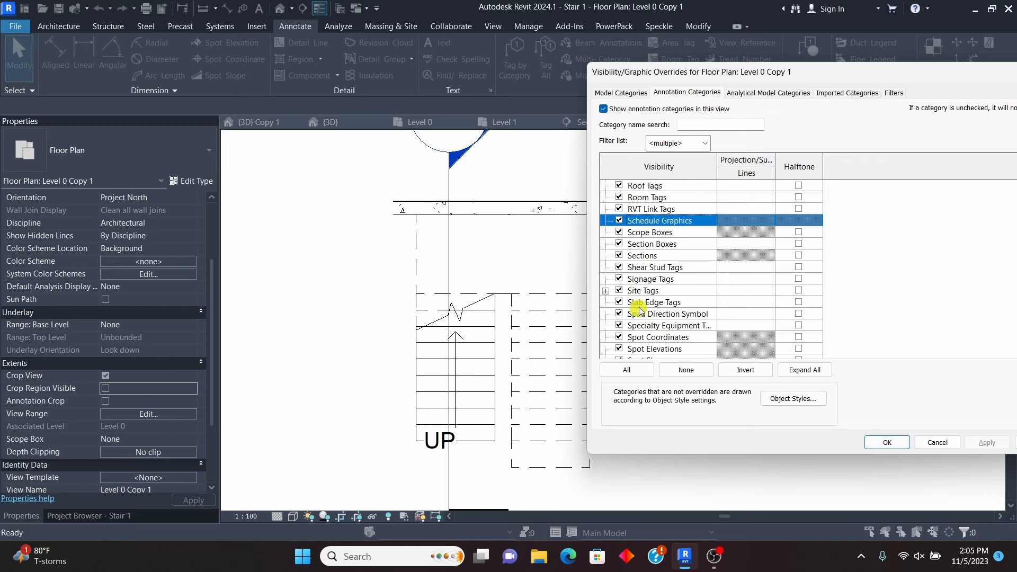
scroll(639, 310, "down", 2)
scroll(644, 326, "down", 1)
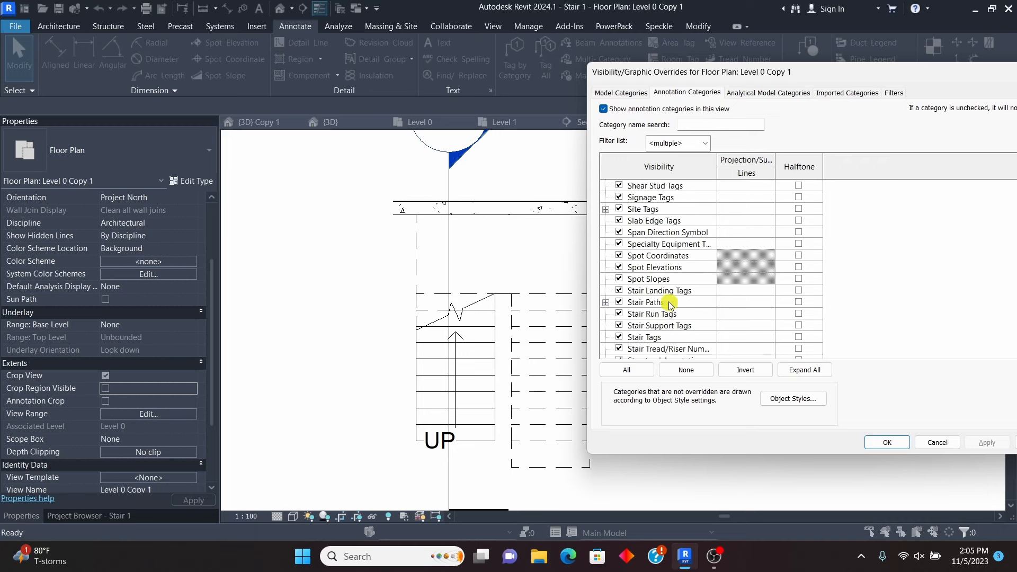
left_click(606, 290)
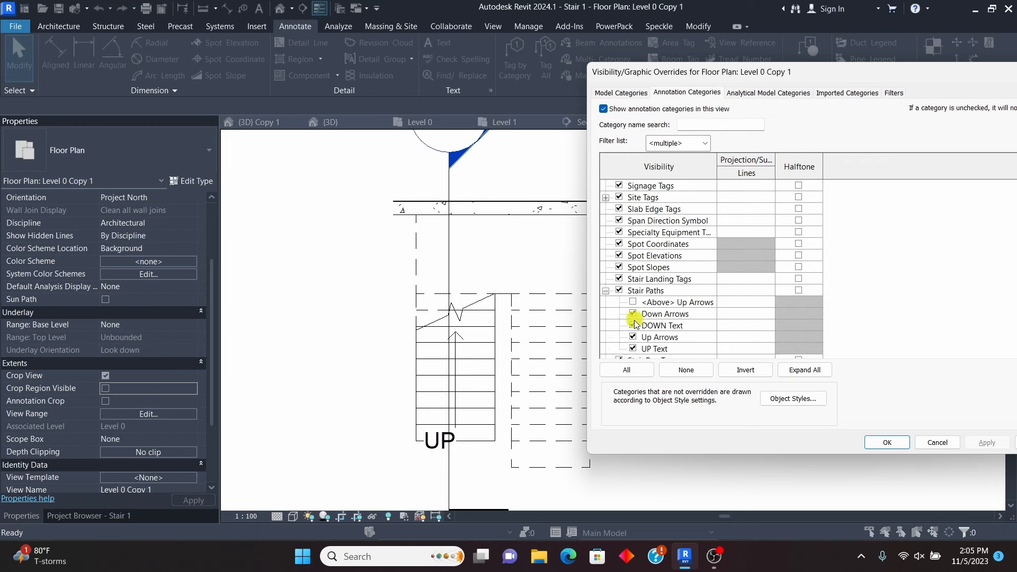
left_click_drag(691, 82, 799, 73)
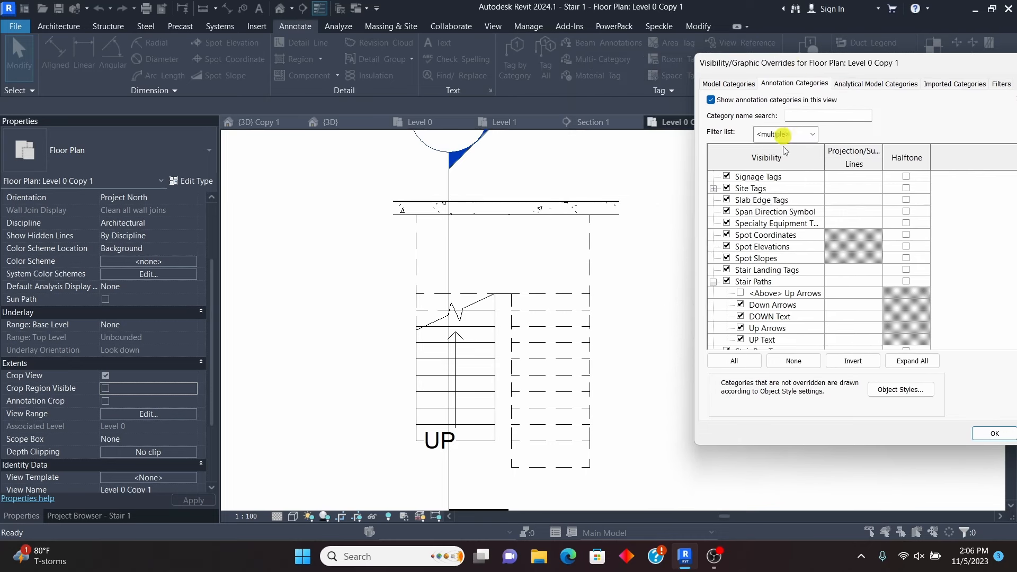
left_click_drag(824, 154, 883, 155)
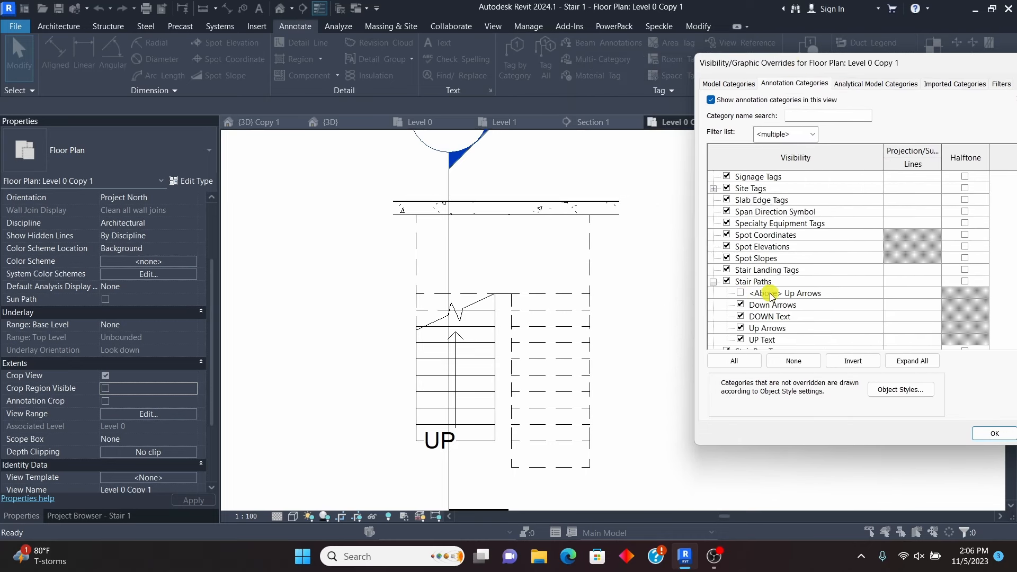
Step: Turn on the <Above> Up Arrows subcategory of Stair Paths and apply it to the plan
left_click(747, 295)
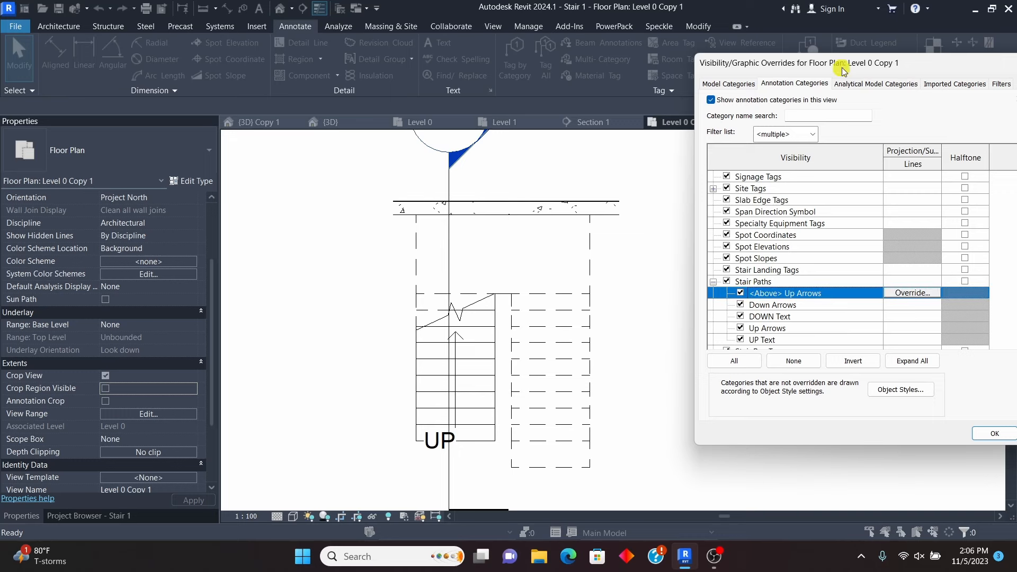
left_click_drag(835, 63, 710, 49)
left_click(972, 421)
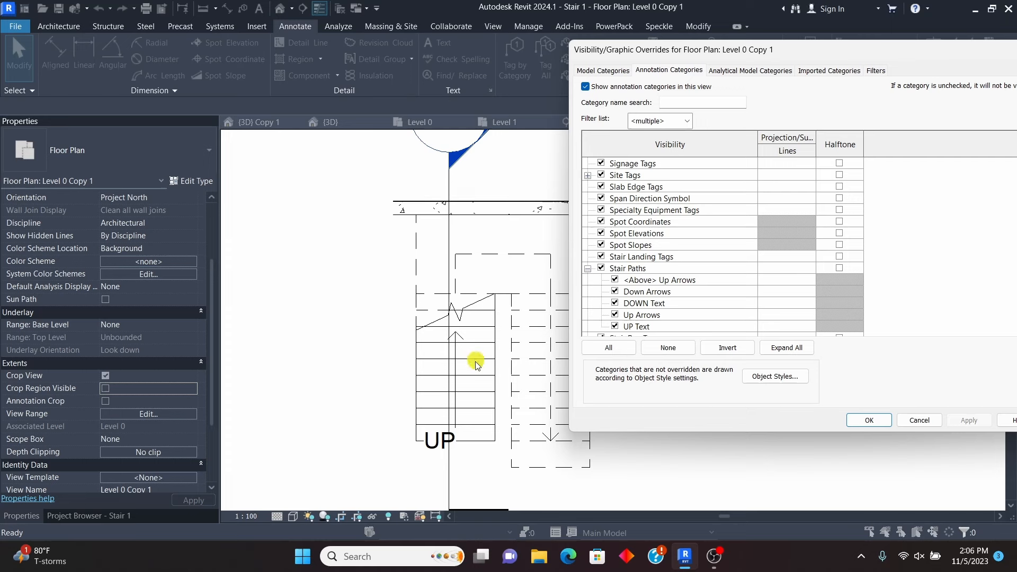
Step: Turn the Stair Paths DOWN Text and Up Arrows subcategories off and on again one after the other, applying the changes to compare
scroll(661, 291, "down", 1)
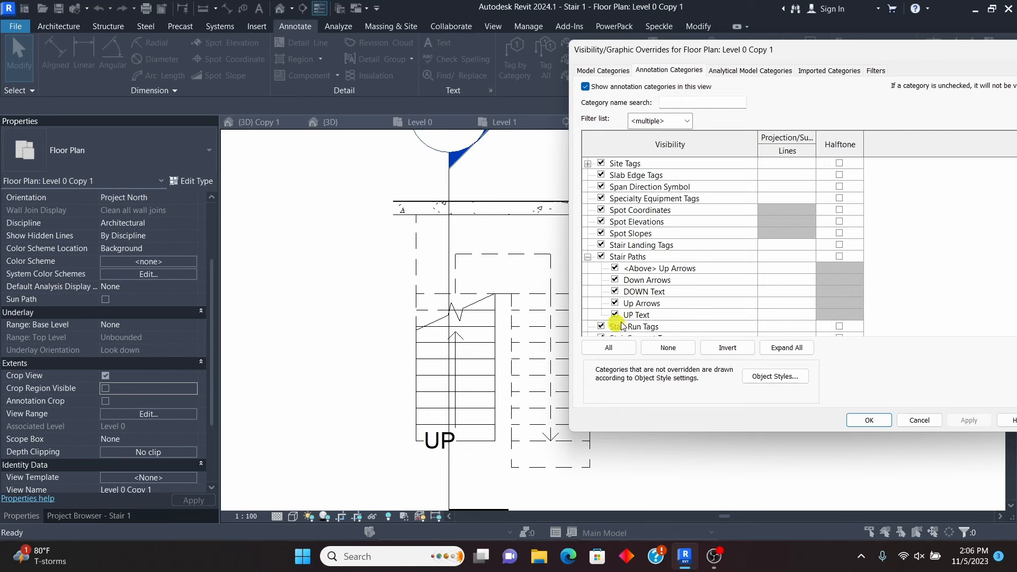
left_click(615, 292)
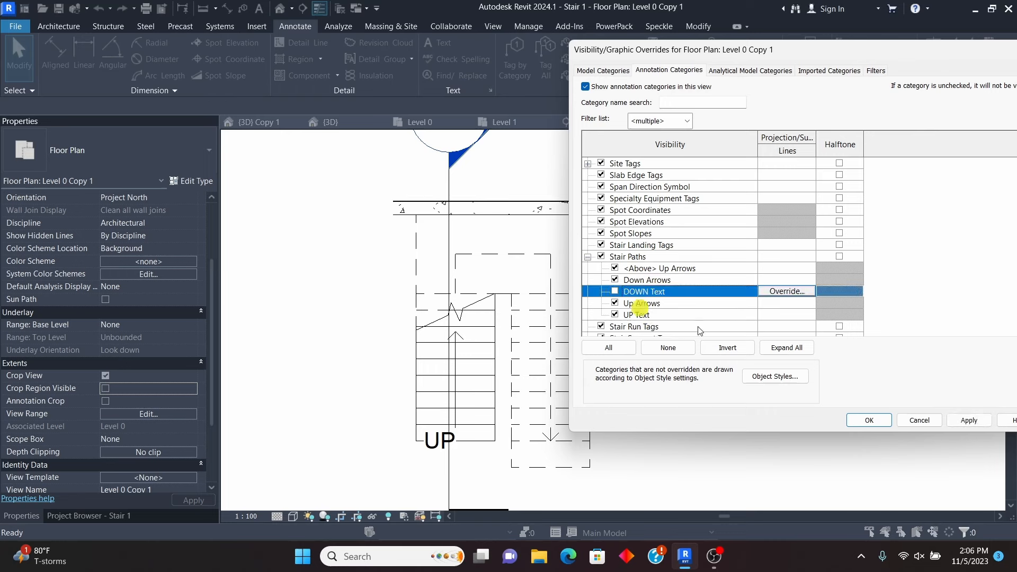
left_click(975, 421)
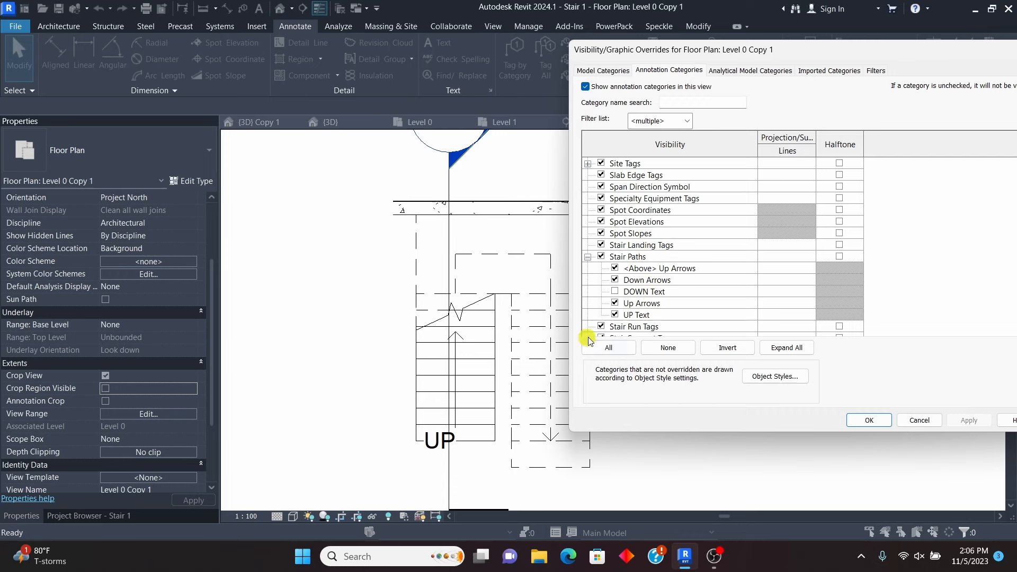
left_click(615, 292)
left_click(615, 303)
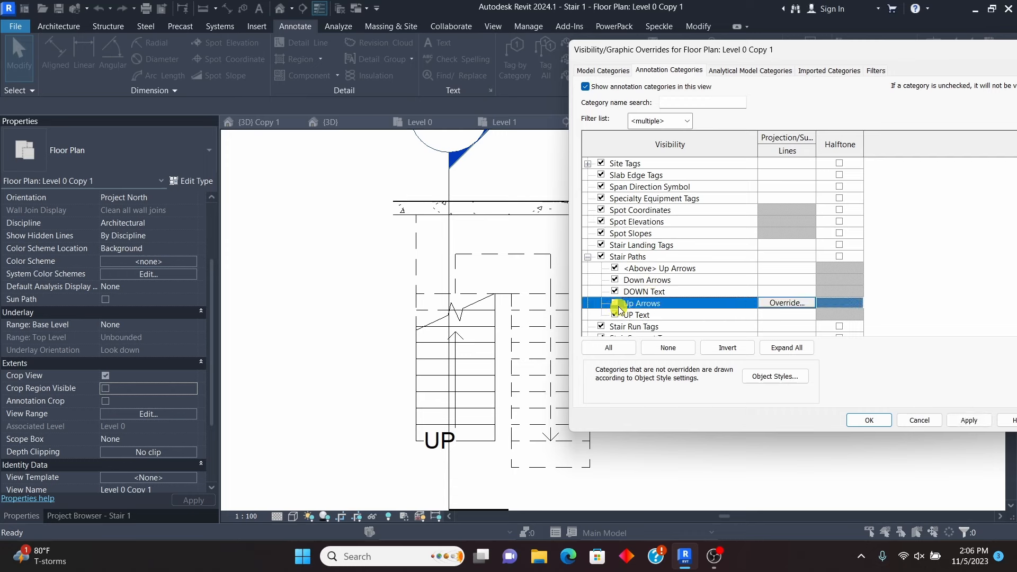
left_click(970, 420)
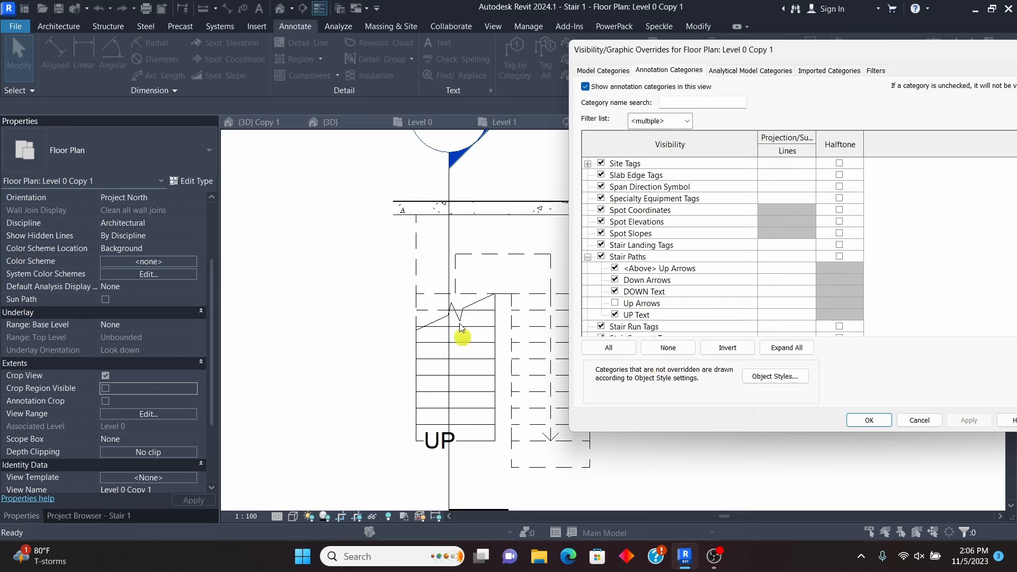
left_click(616, 303)
left_click(969, 420)
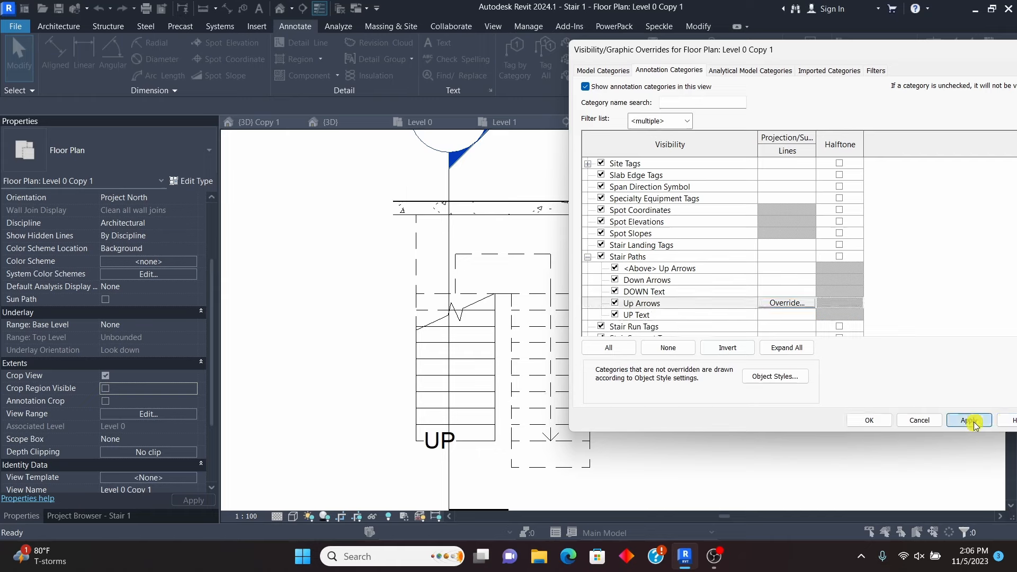
Step: Accept the visibility overrides and examine the stair's direction arrows in the copied plan
left_click(867, 420)
scroll(586, 399, "down", 2)
scroll(545, 422, "up", 3)
scroll(591, 387, "down", 1)
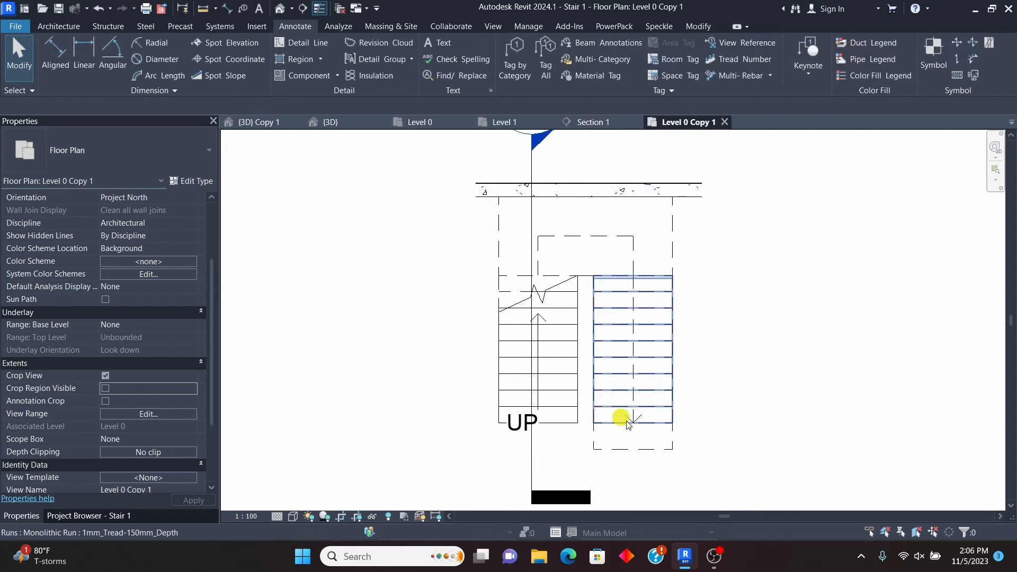
scroll(557, 411, "down", 1)
scroll(586, 367, "up", 1)
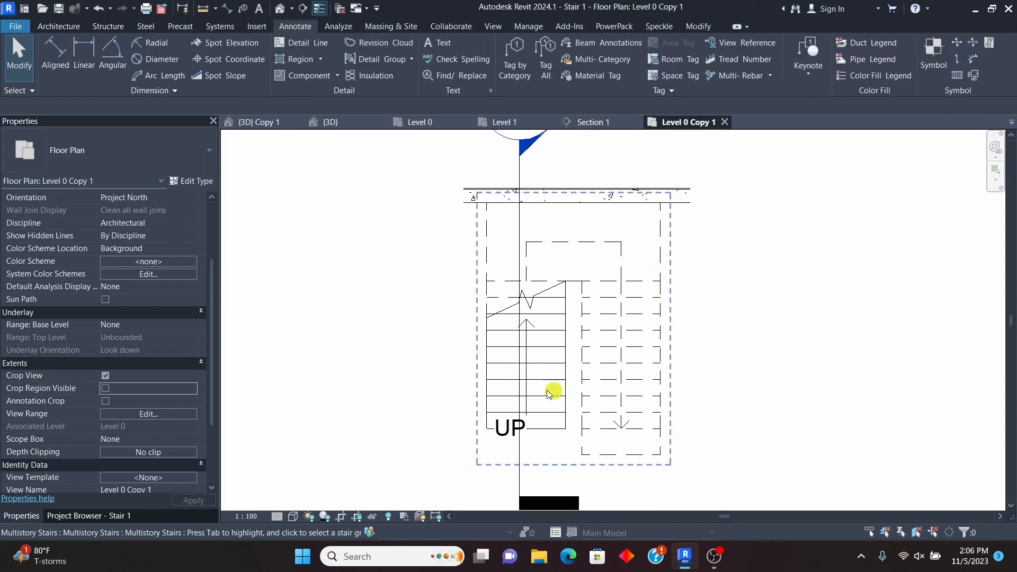
scroll(517, 374, "down", 2)
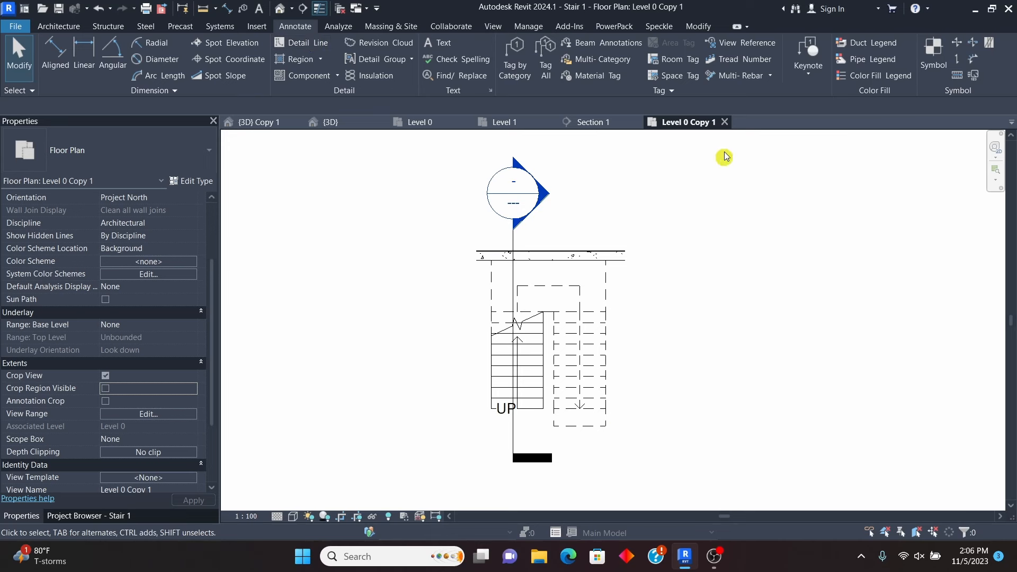
Step: Number the risers of both stair runs with Tread Number, using the reference line midway between each run's centreline and right edge
left_click(739, 59)
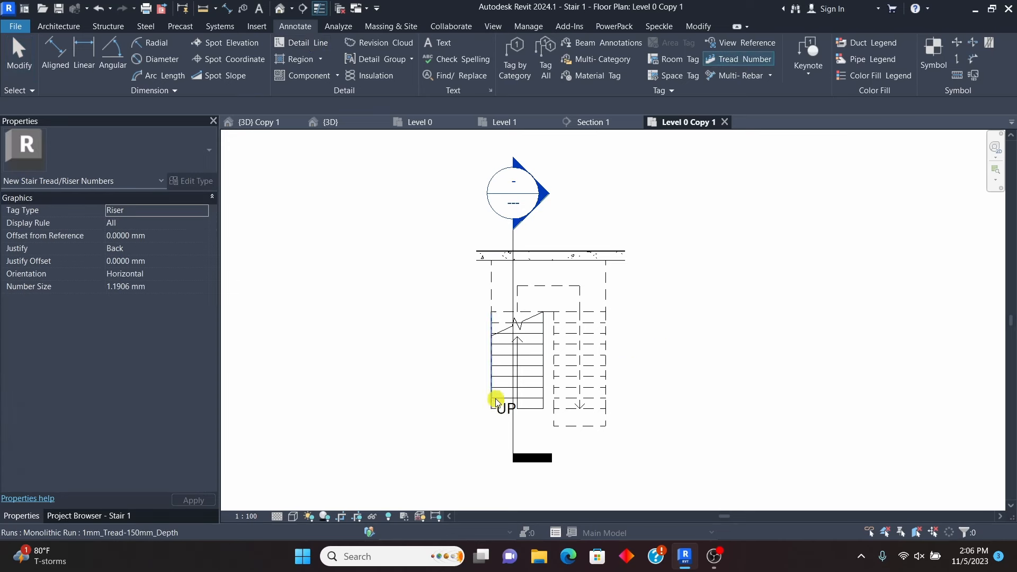
scroll(506, 392, "up", 2)
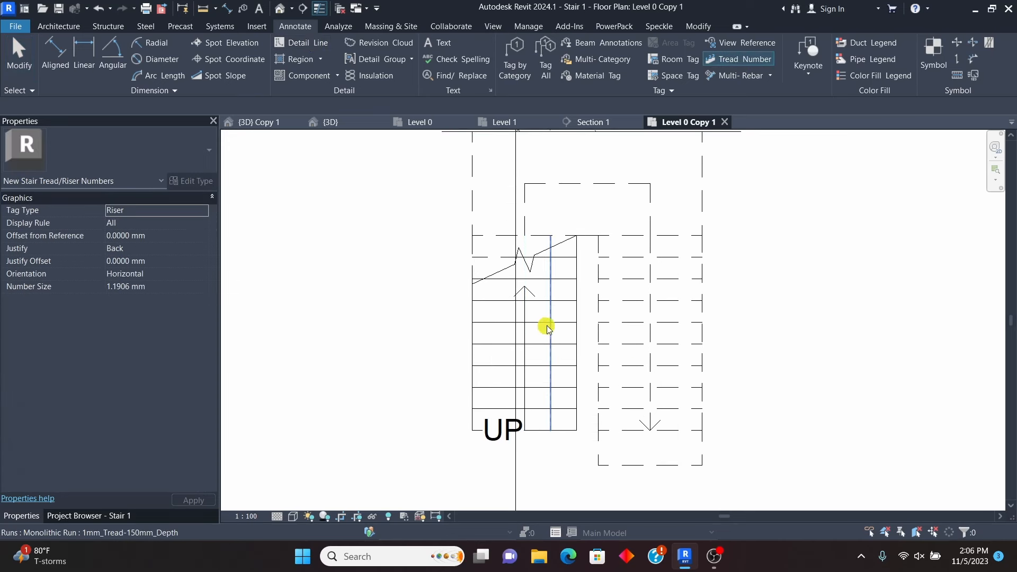
left_click(547, 328)
left_click(672, 329)
scroll(599, 330, "down", 2)
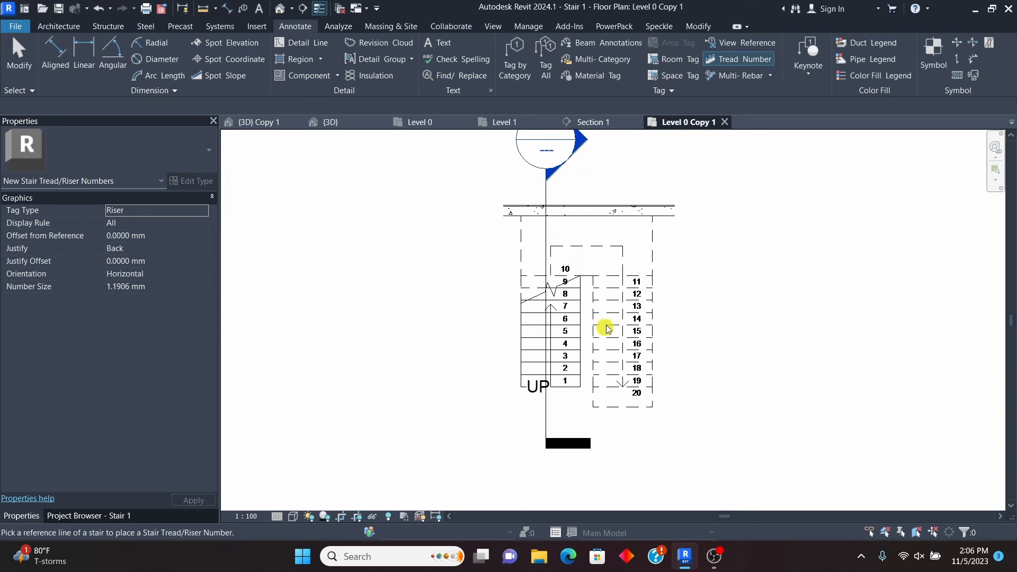
scroll(609, 334, "up", 1)
scroll(638, 351, "down", 1)
right_click(707, 247)
left_click(736, 252)
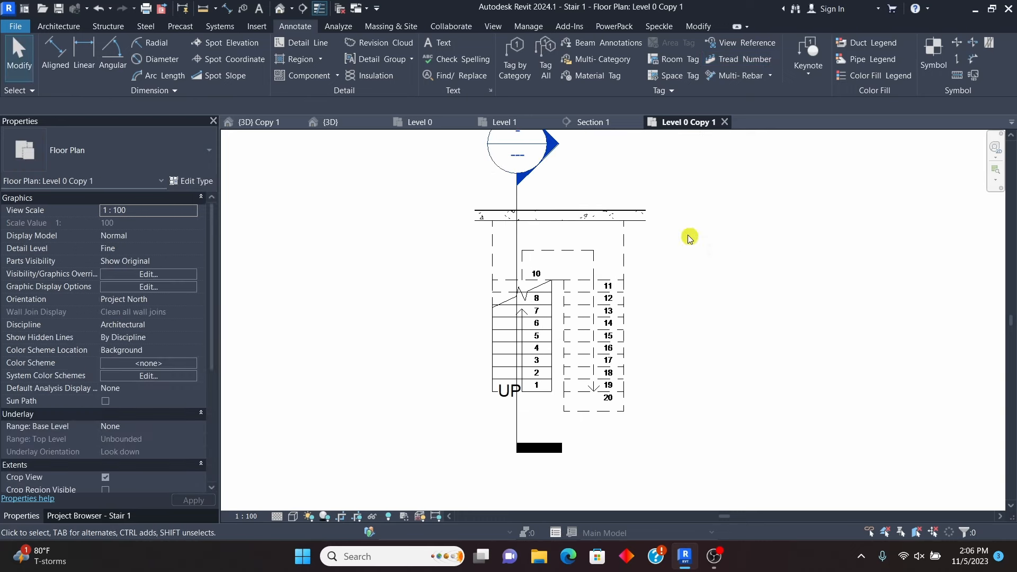
Step: Open the type properties of the stair path annotation and keep the dialog clear of the stair plan
scroll(595, 315, "up", 2)
scroll(595, 315, "down", 3)
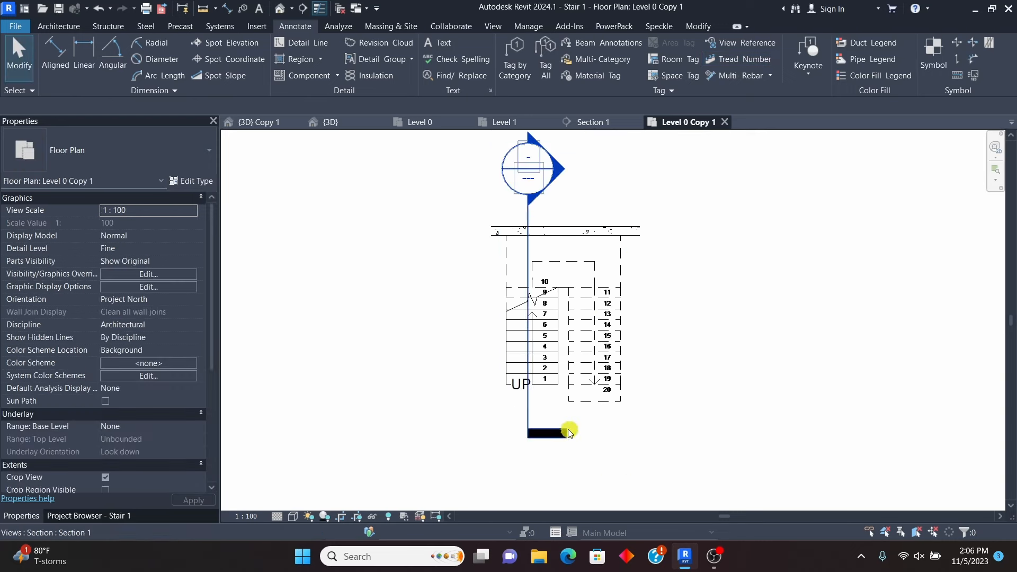
scroll(588, 371, "up", 2)
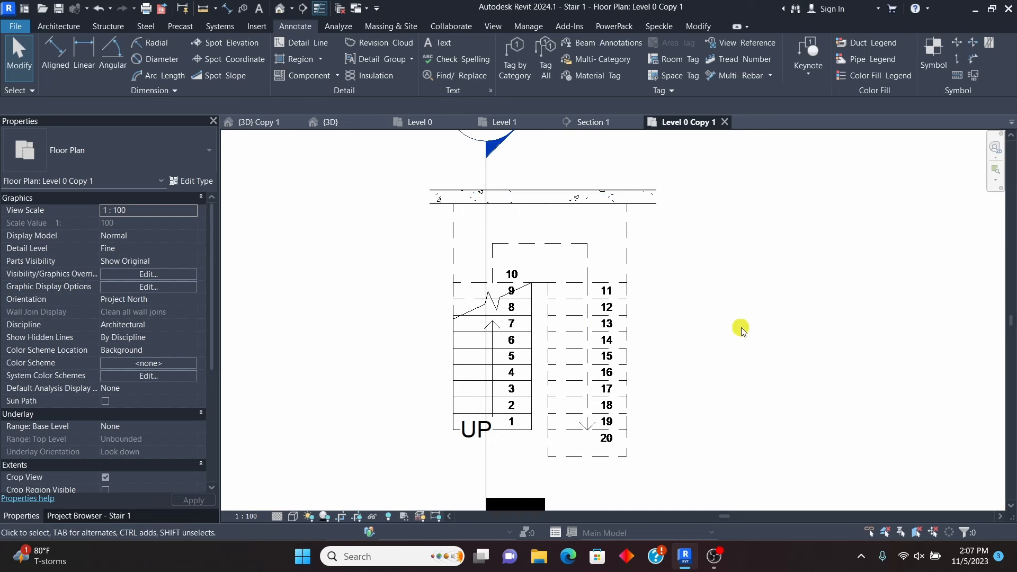
left_click(586, 257)
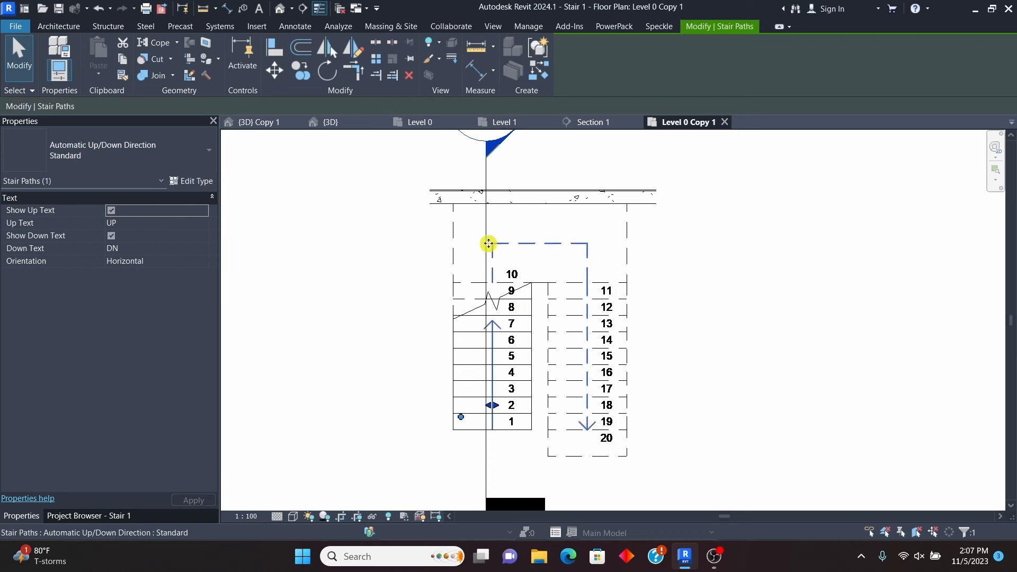
left_click(194, 185)
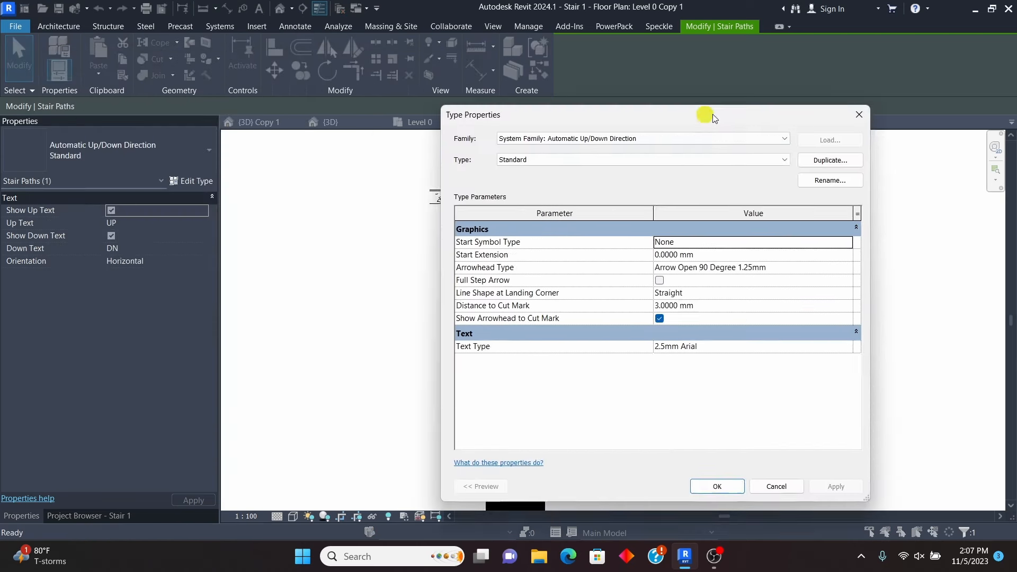
left_click_drag(714, 118, 901, 81)
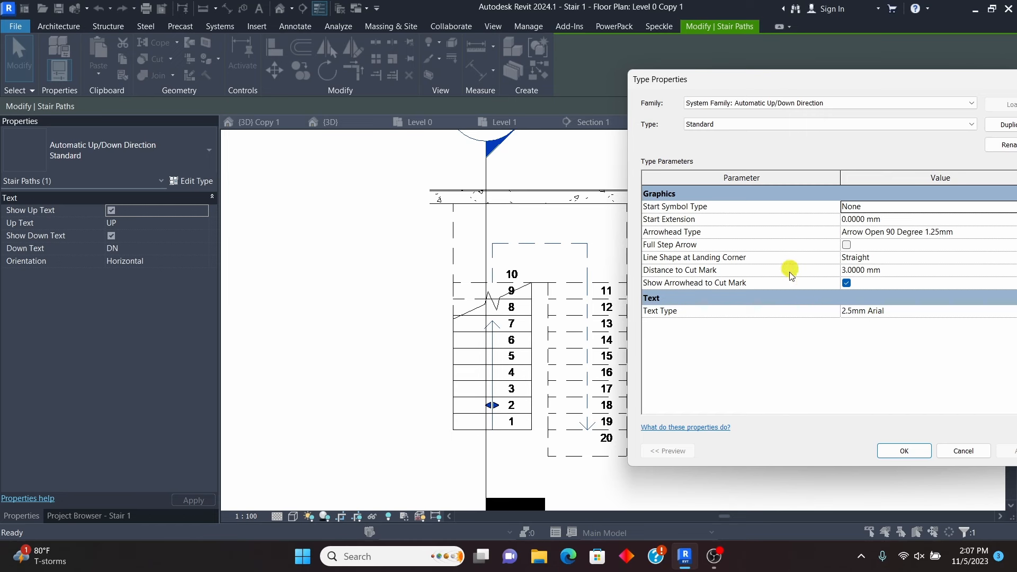
left_click_drag(874, 82, 764, 44)
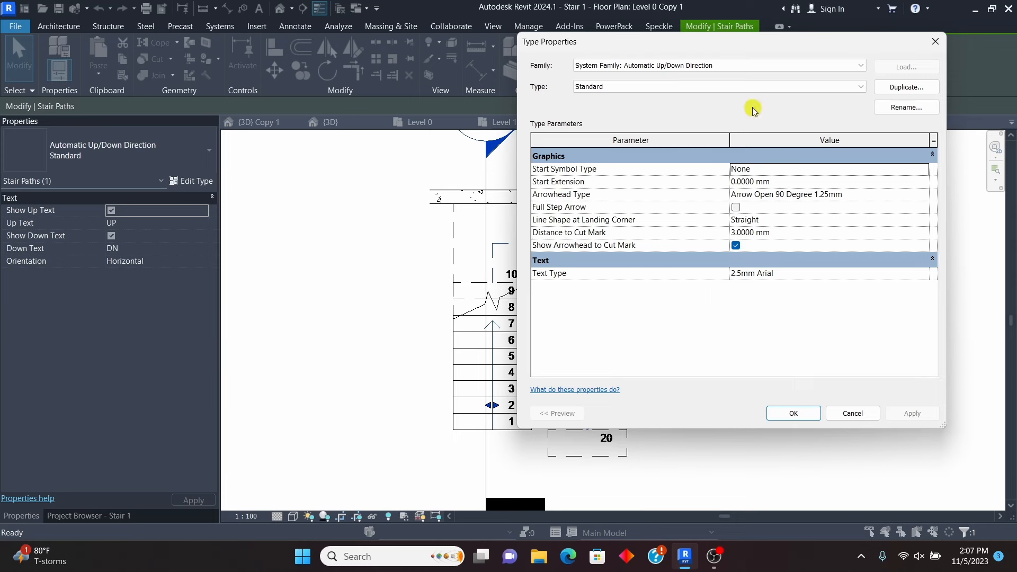
left_click_drag(731, 52, 844, 80)
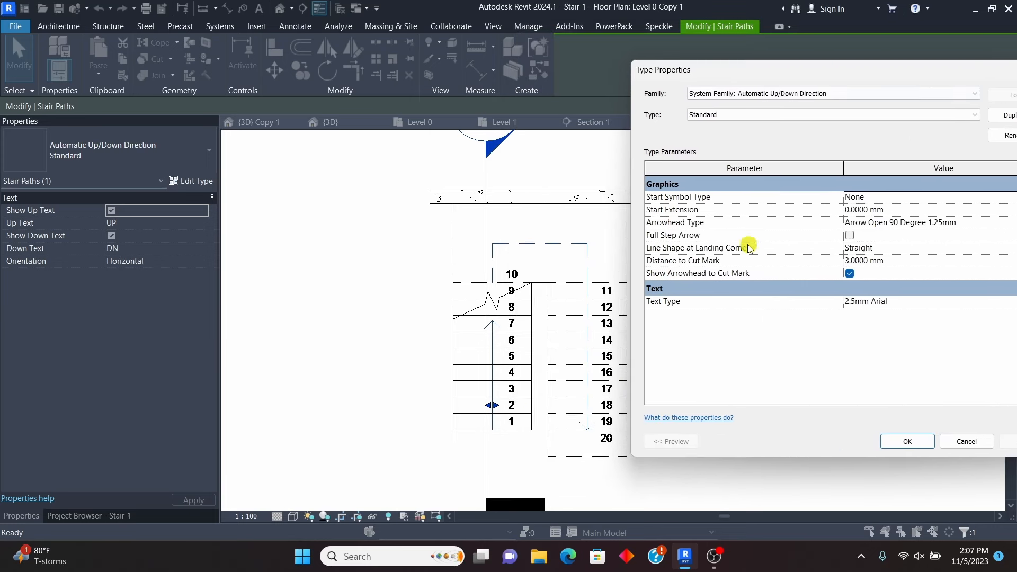
Step: Enable Full Step Arrow for the Standard stair path type, apply it, close the type properties and deselect the path
left_click(851, 235)
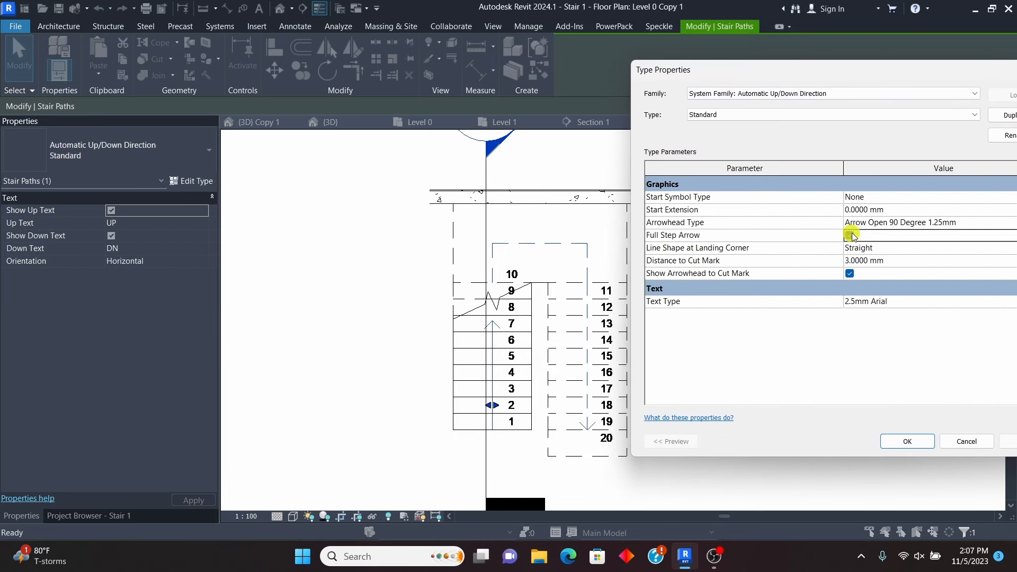
left_click(850, 235)
left_click_drag(857, 71, 763, 60)
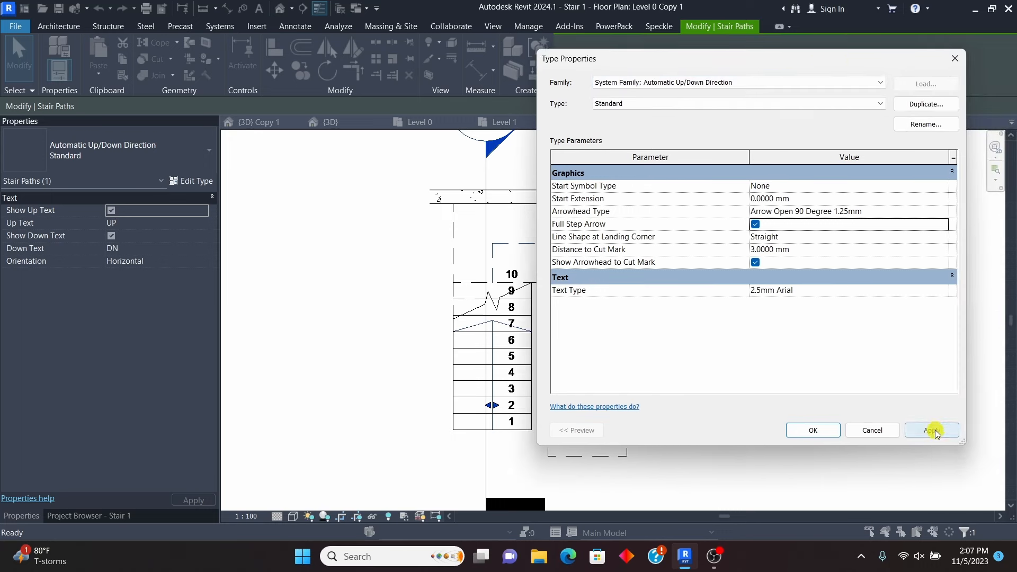
left_click(932, 431)
left_click_drag(691, 58, 832, 76)
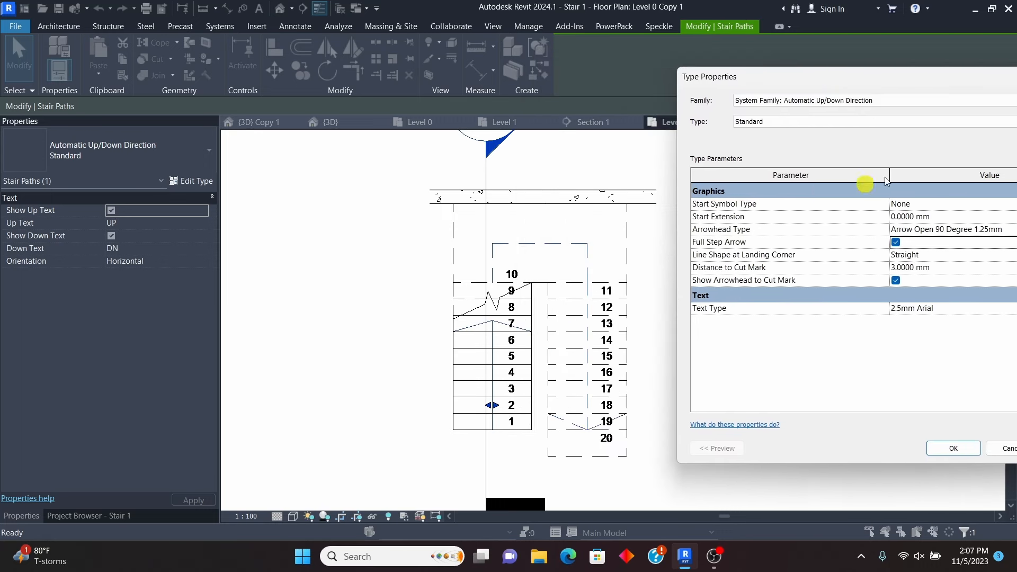
left_click_drag(936, 80, 689, 100)
left_click(840, 97)
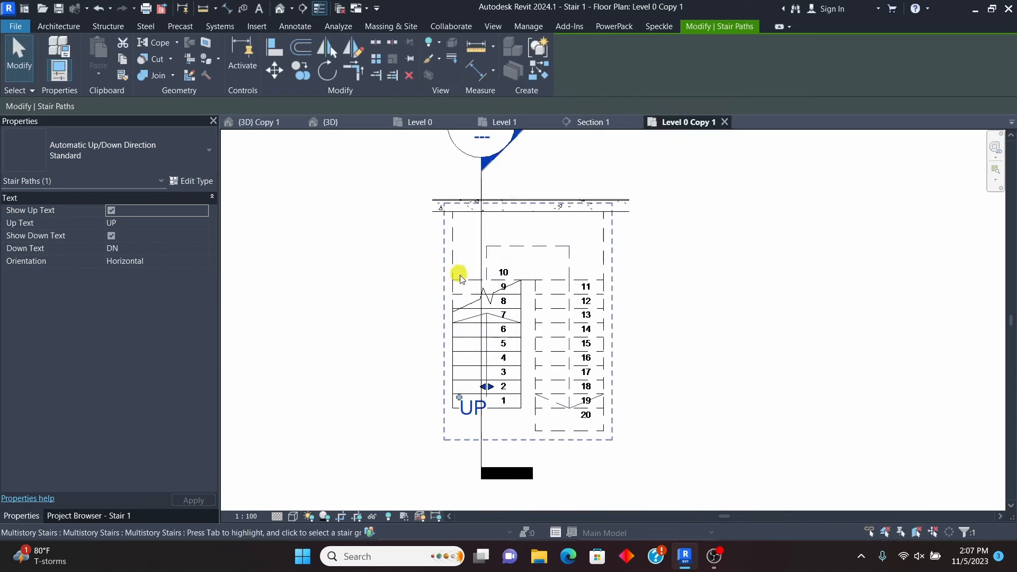
scroll(459, 276, "down", 3)
left_click(659, 320)
scroll(427, 287, "up", 4)
scroll(528, 292, "up", 5)
scroll(401, 289, "down", 5)
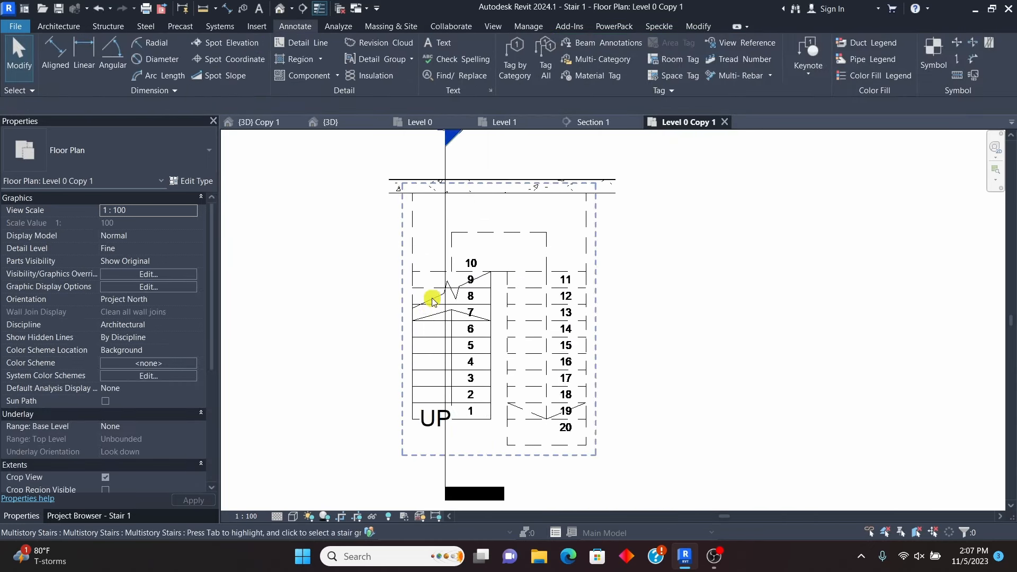
Step: Open the type properties of the individual cast-in-place stair within the multistorey stair and find its cut mark type
scroll(432, 300, "down", 2)
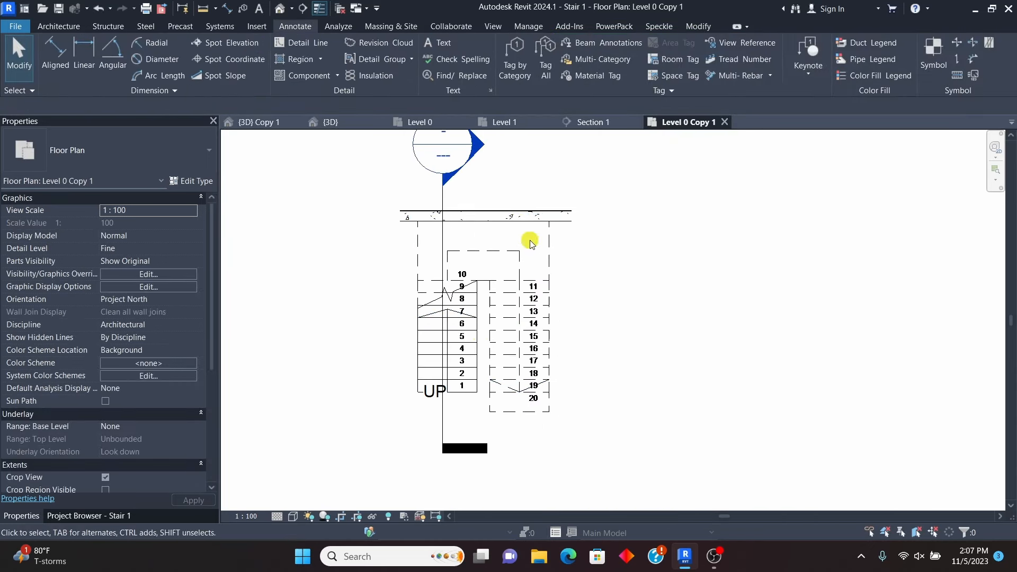
left_click(552, 241)
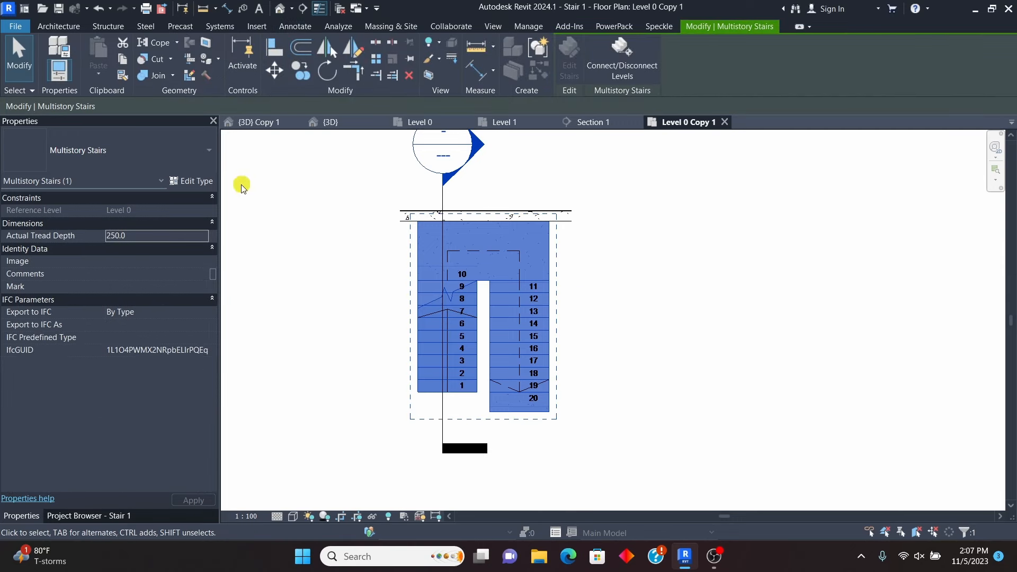
left_click(653, 297)
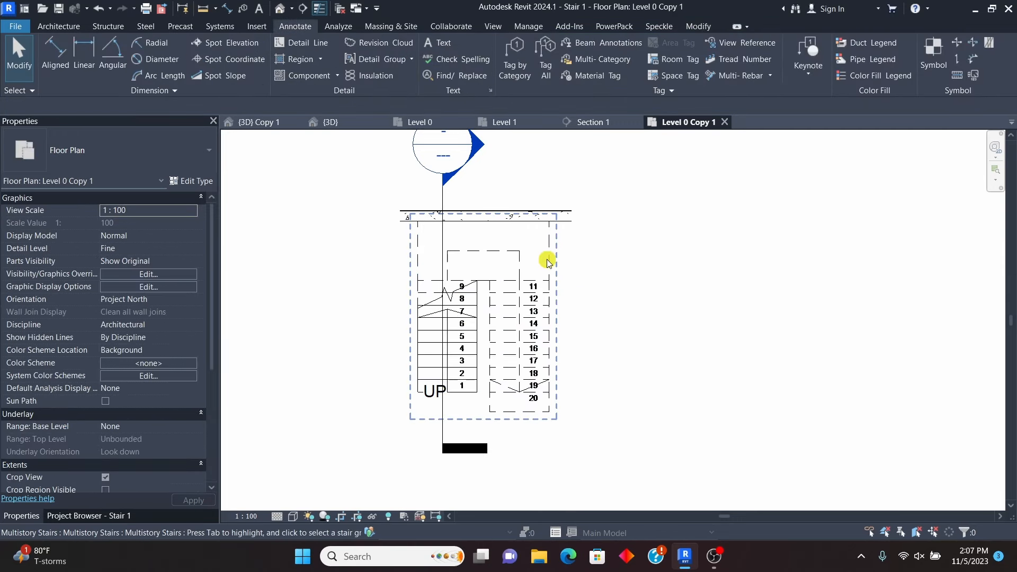
key("Tab")
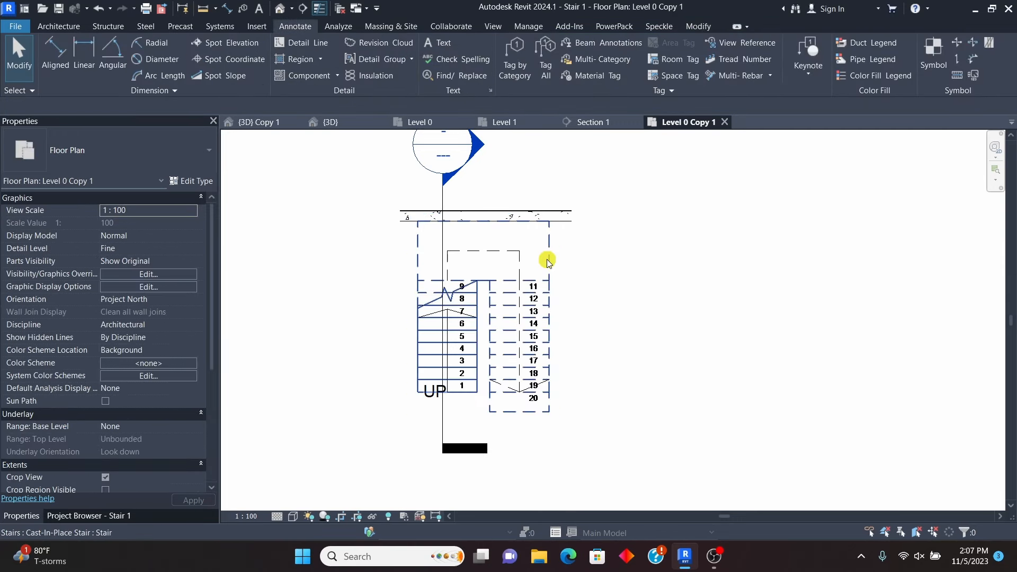
left_click(547, 262)
left_click(192, 180)
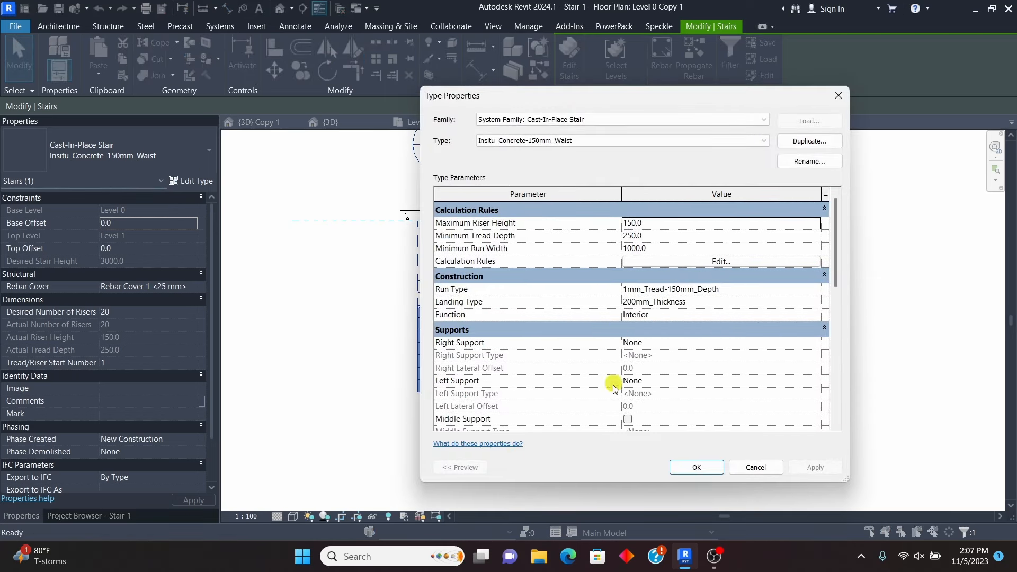
scroll(615, 388, "down", 5)
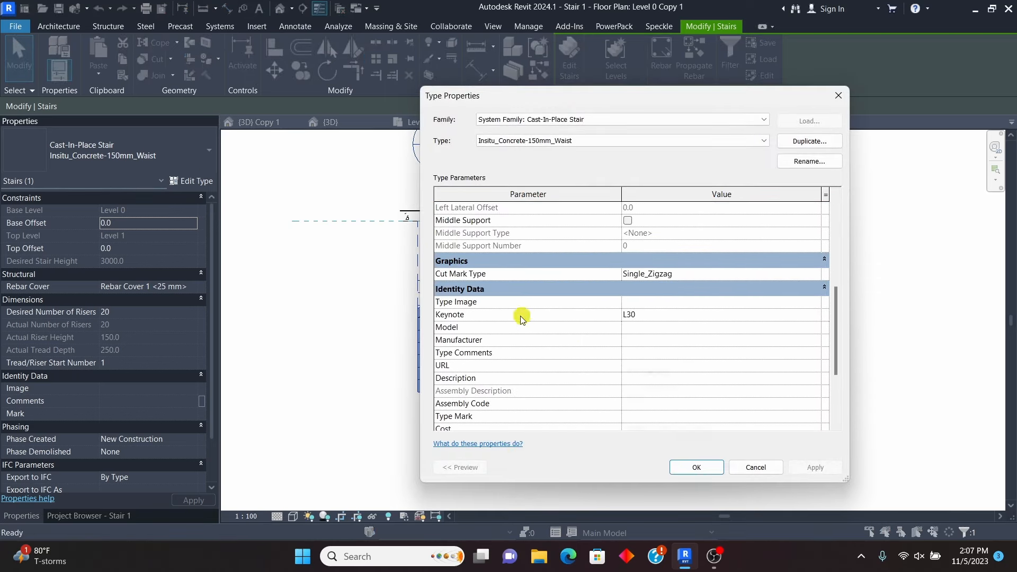
Step: Set the Cut Line Type of the stair's Single_Zigzag cut mark to Double Line, apply it and deselect the stair
left_click(815, 274)
left_click(814, 274)
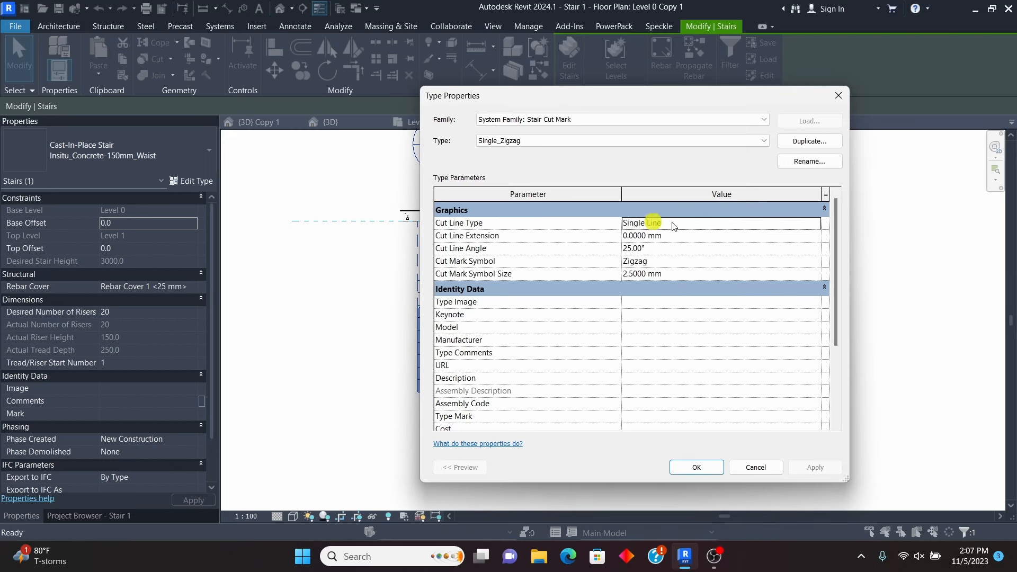
left_click(816, 223)
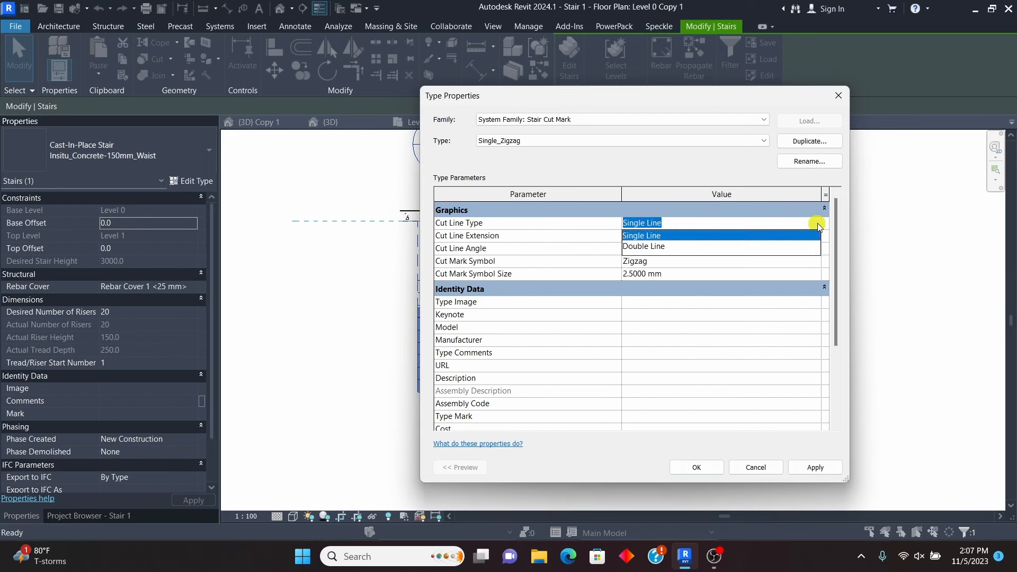
left_click(643, 247)
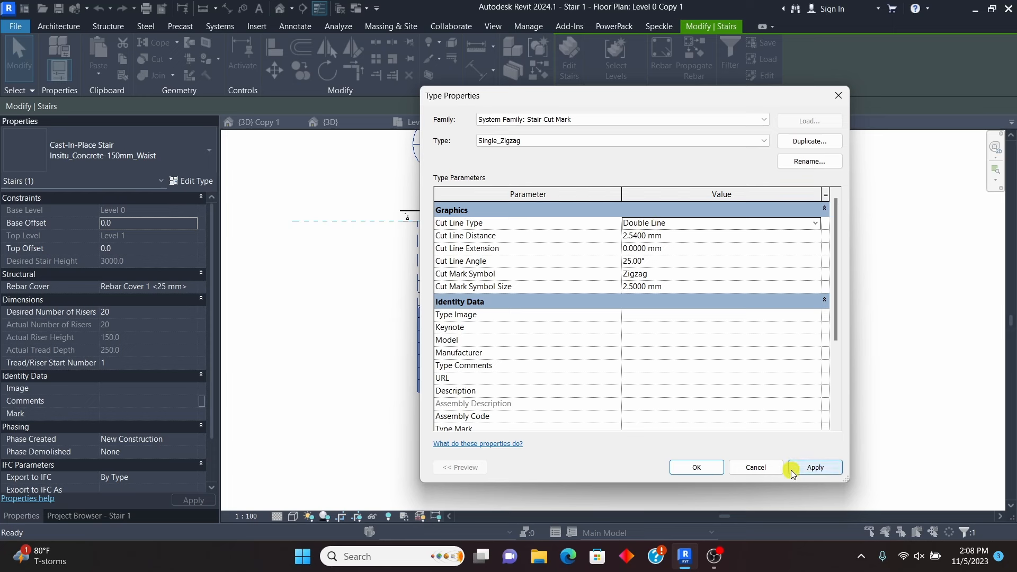
left_click(813, 471)
left_click(697, 467)
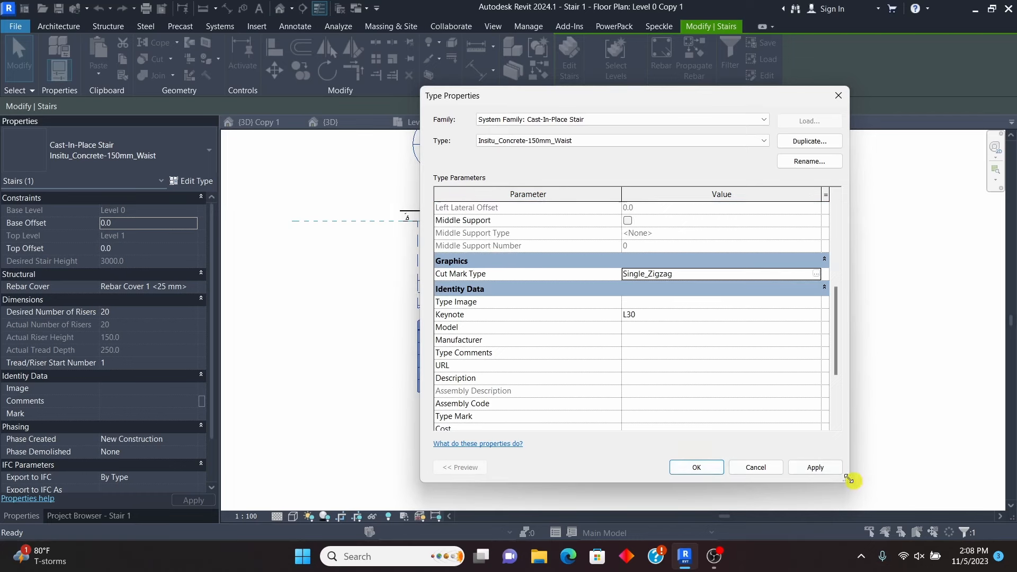
left_click(695, 467)
left_click(782, 395)
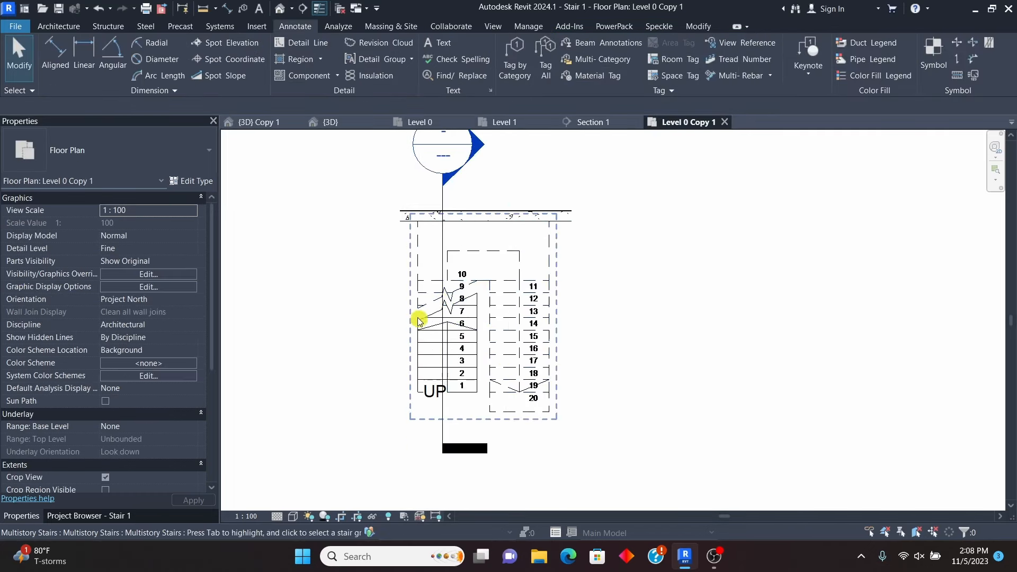
Step: Set the Arrowhead Type of the Standard stair path type to Arrow Filled 30 Degree, apply it and deselect the path
scroll(432, 310, "up", 4)
scroll(524, 312, "down", 3)
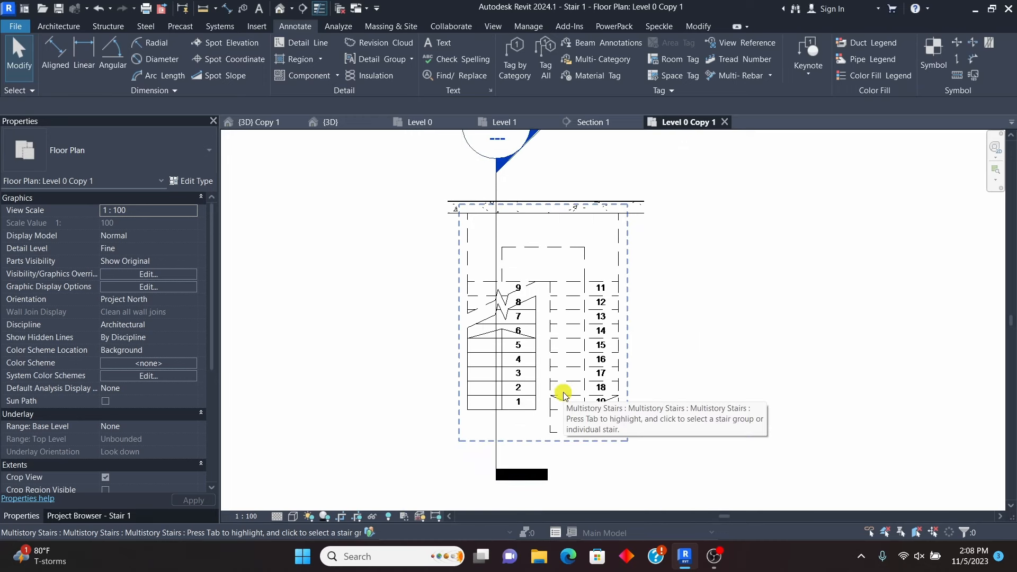
scroll(584, 272, "up", 1)
scroll(608, 284, "up", 2)
scroll(511, 359, "down", 2)
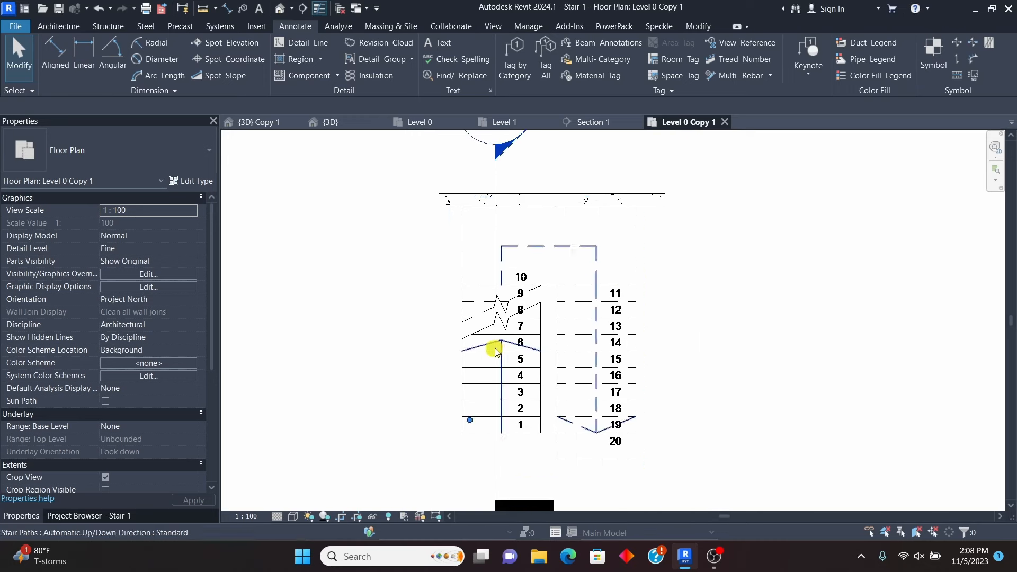
scroll(585, 271, "up", 1)
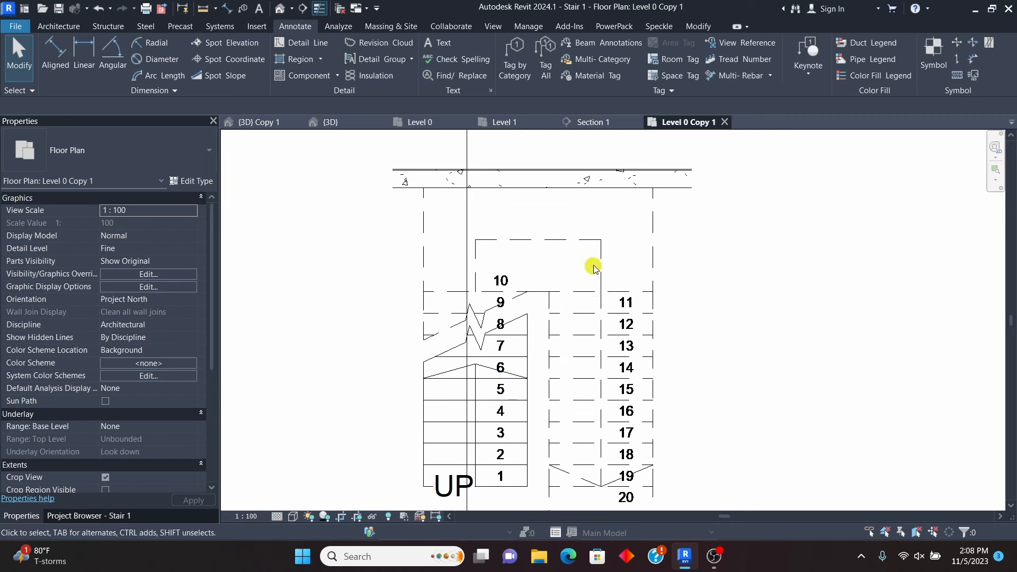
left_click(601, 265)
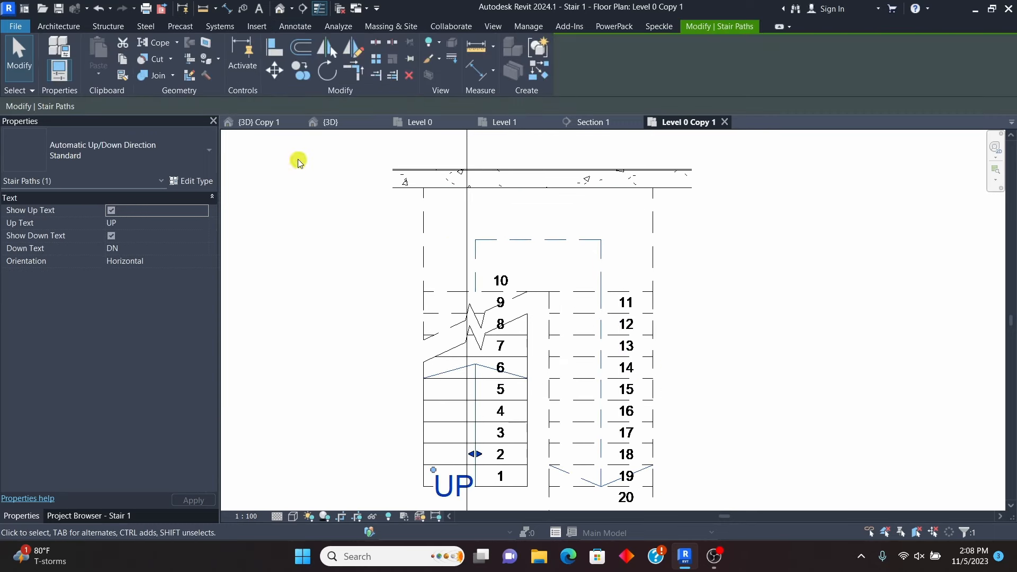
left_click(197, 182)
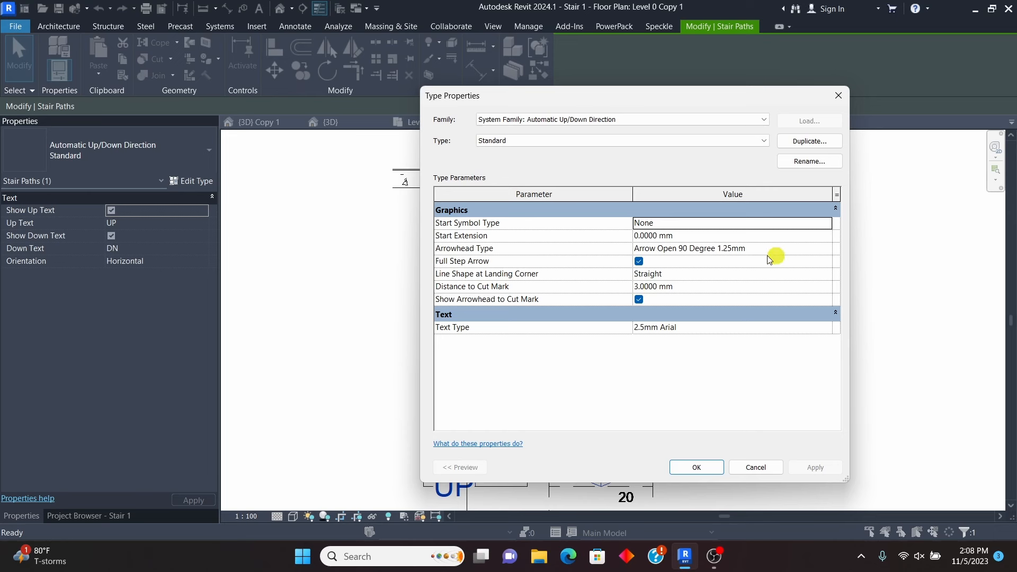
left_click(829, 249)
left_click(827, 249)
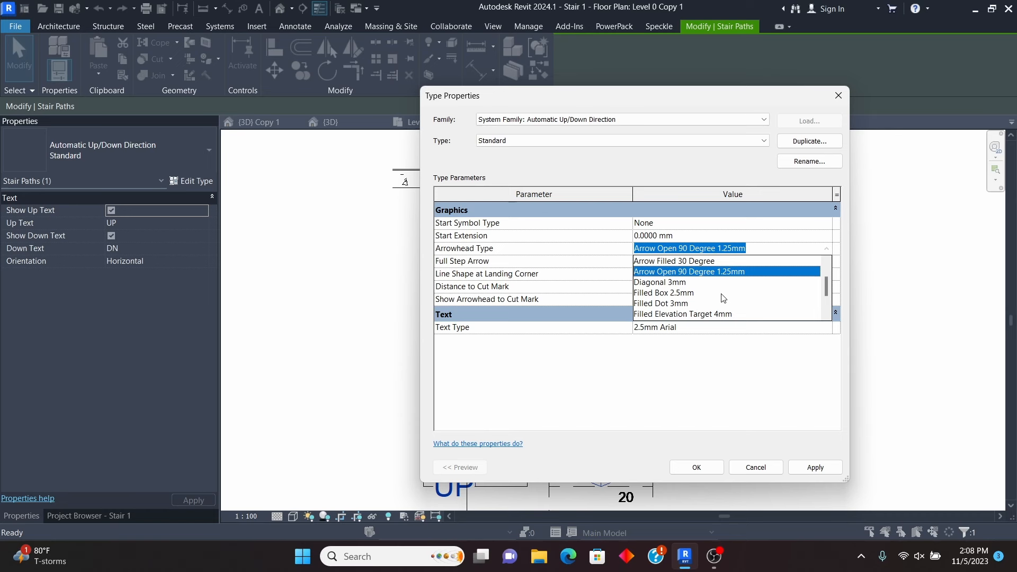
scroll(721, 304, "up", 1)
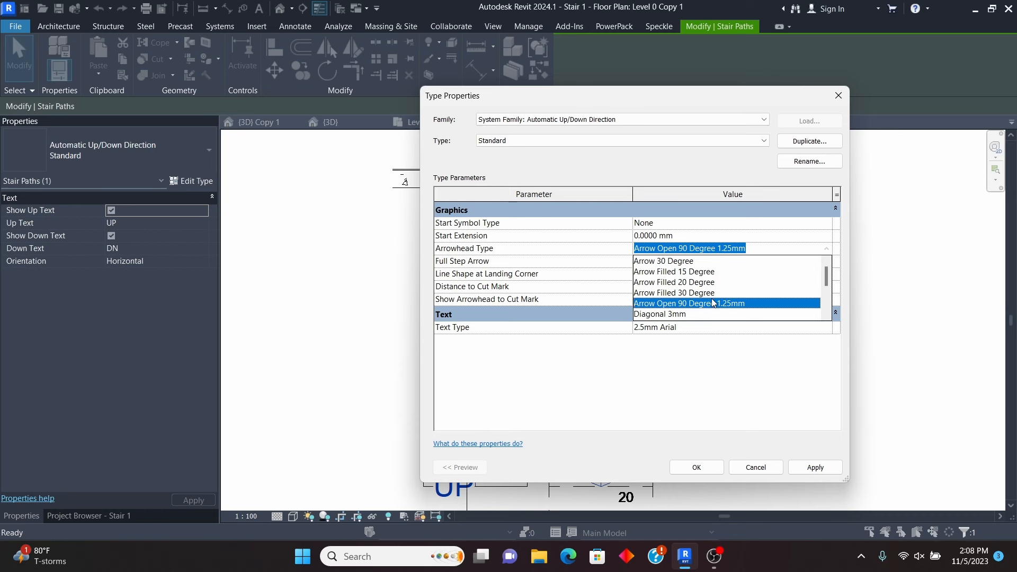
left_click(687, 293)
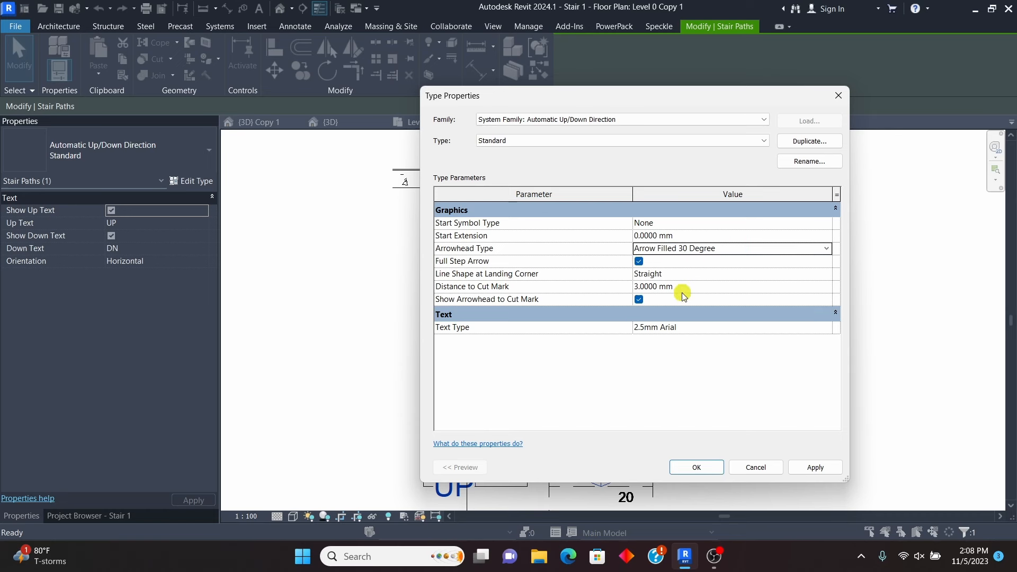
left_click(816, 467)
left_click(695, 469)
left_click(743, 351)
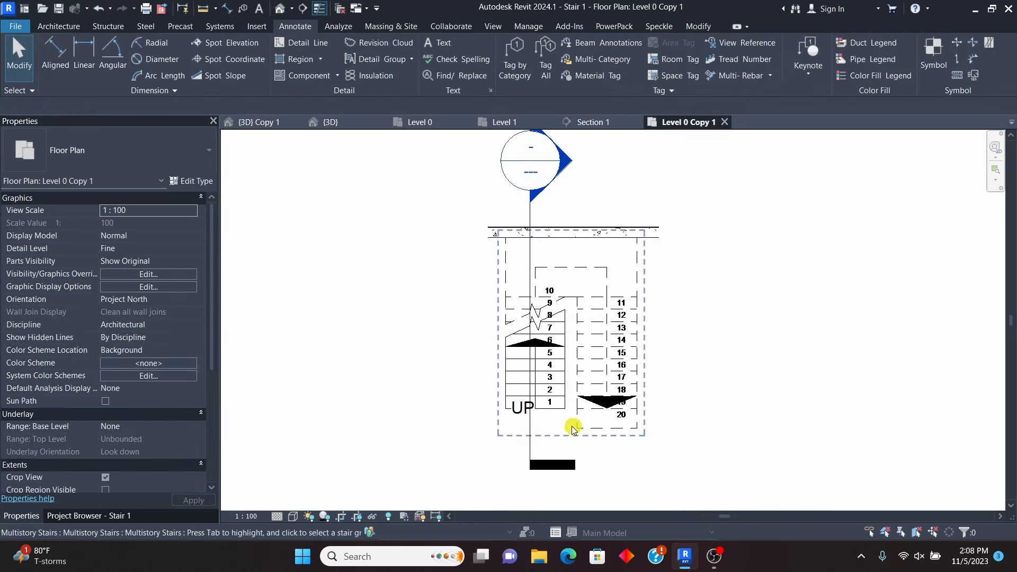
Step: Shorten the section line at its head end so the section head sits closer to the wall above the stair
scroll(573, 429, "up", 2)
scroll(563, 391, "down", 2)
scroll(522, 324, "up", 3)
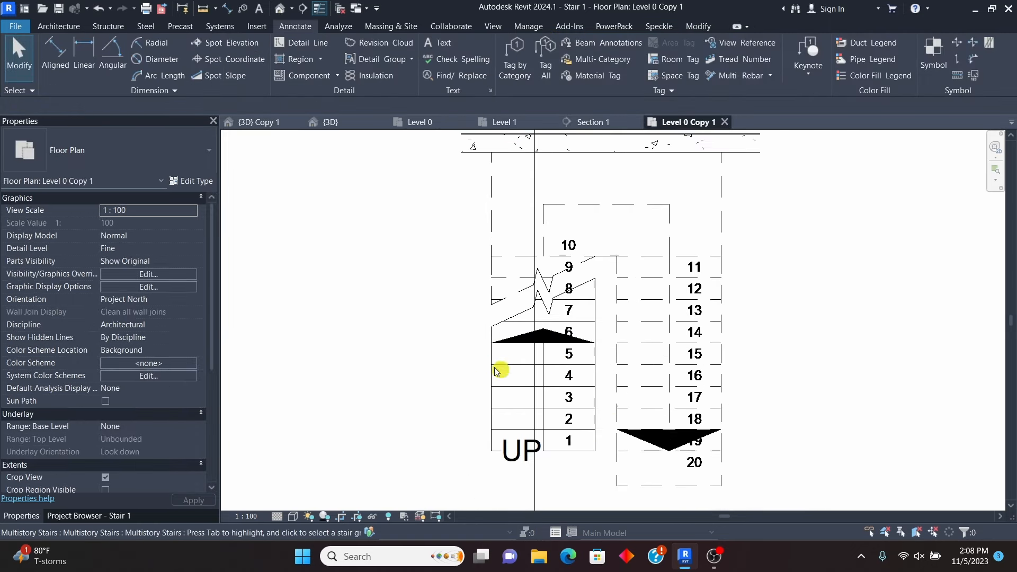
scroll(494, 367, "down", 2)
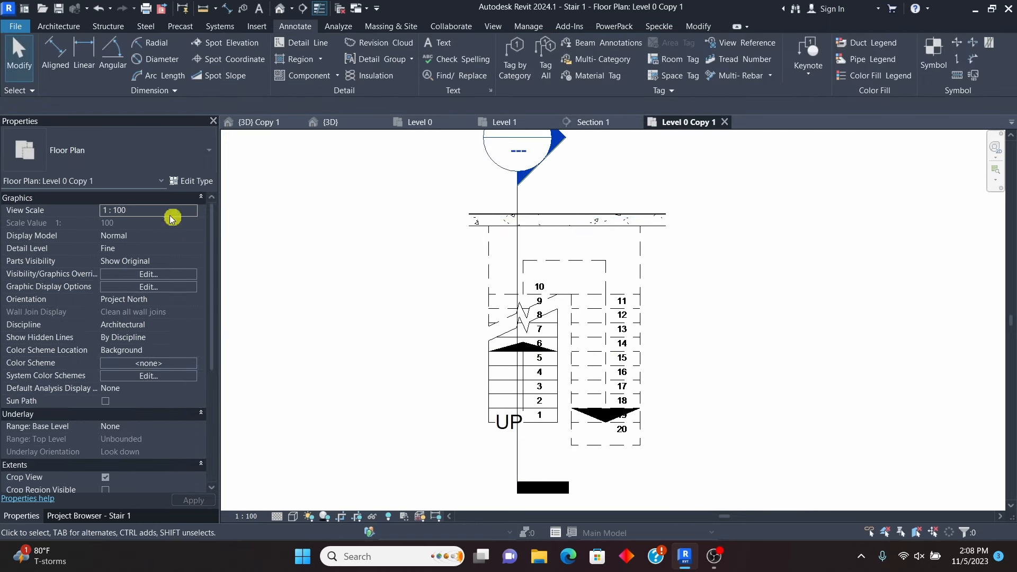
scroll(509, 328, "up", 2)
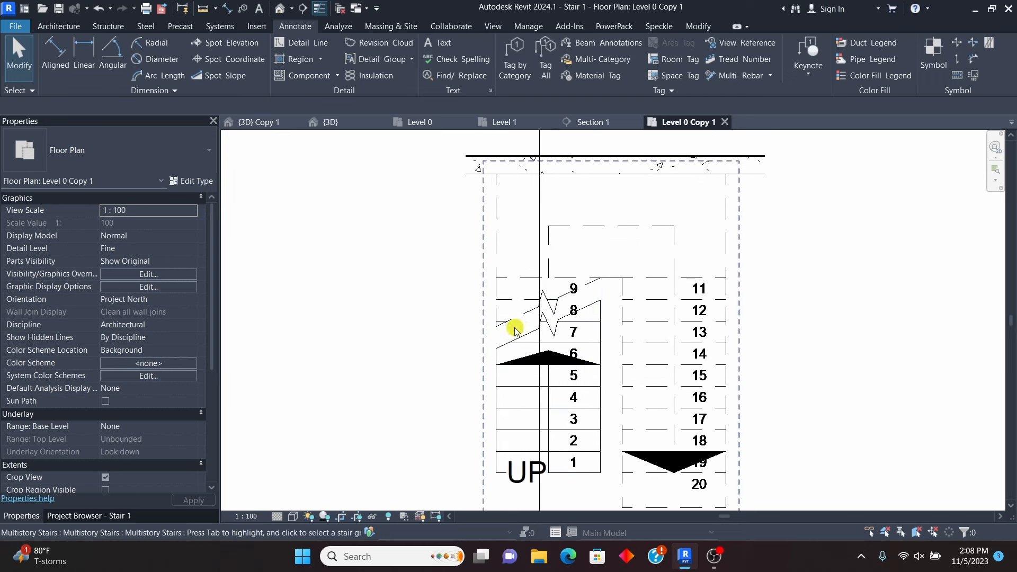
scroll(541, 268, "down", 2)
scroll(536, 246, "up", 2)
left_click(533, 209)
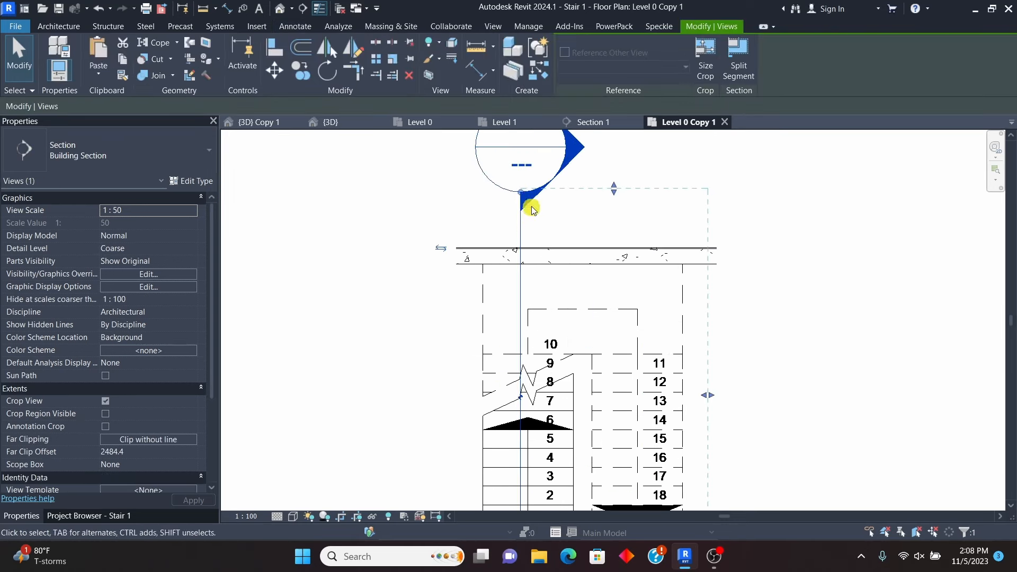
left_click_drag(521, 191, 521, 214)
left_click(373, 207)
scroll(470, 211, "down", 2)
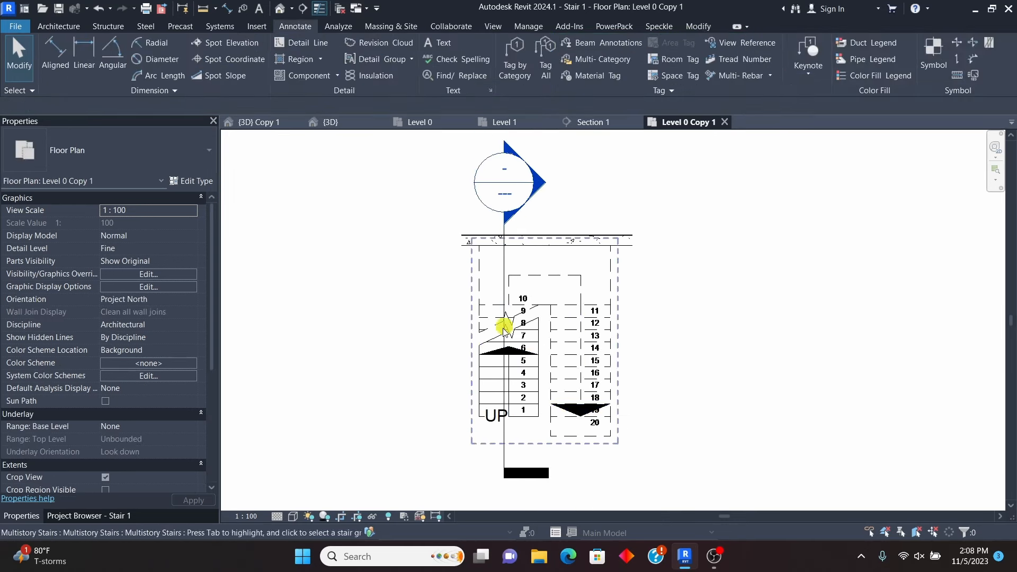
scroll(504, 329, "up", 2)
scroll(561, 334, "down", 1)
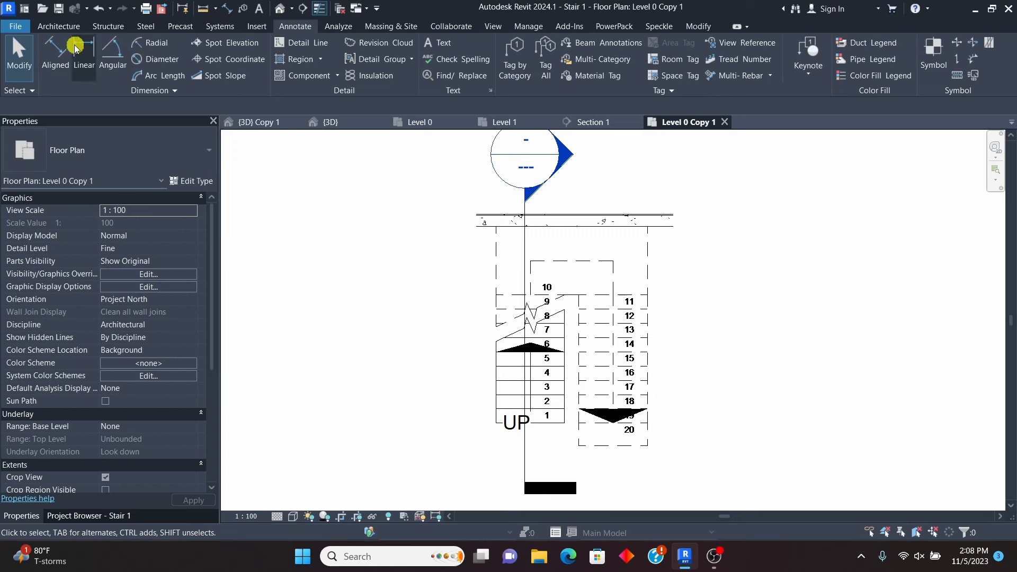
left_click(55, 53)
scroll(530, 405, "up", 3)
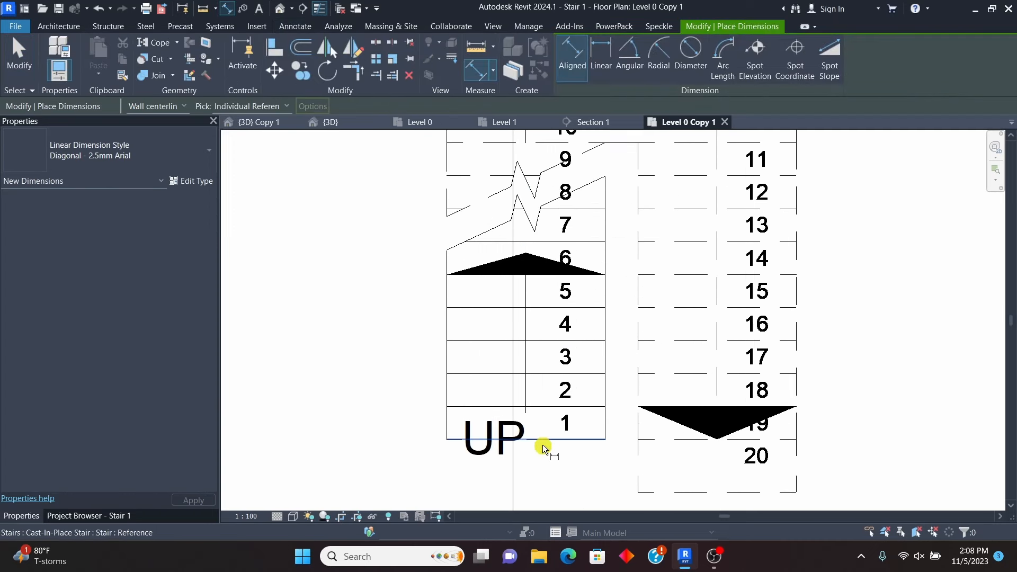
left_click(542, 443)
left_click(501, 407)
left_click(492, 374)
left_click(491, 340)
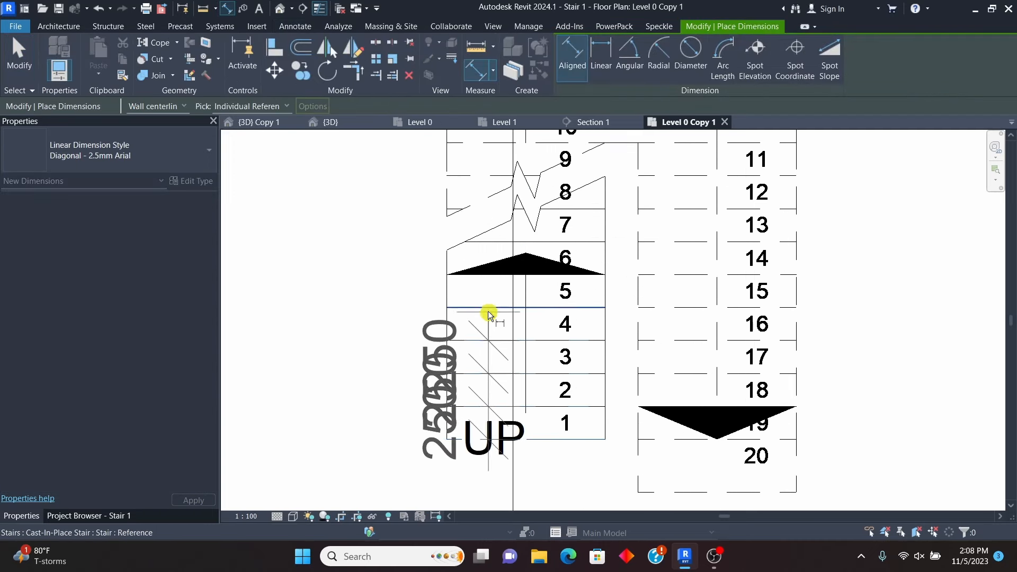
left_click(487, 308)
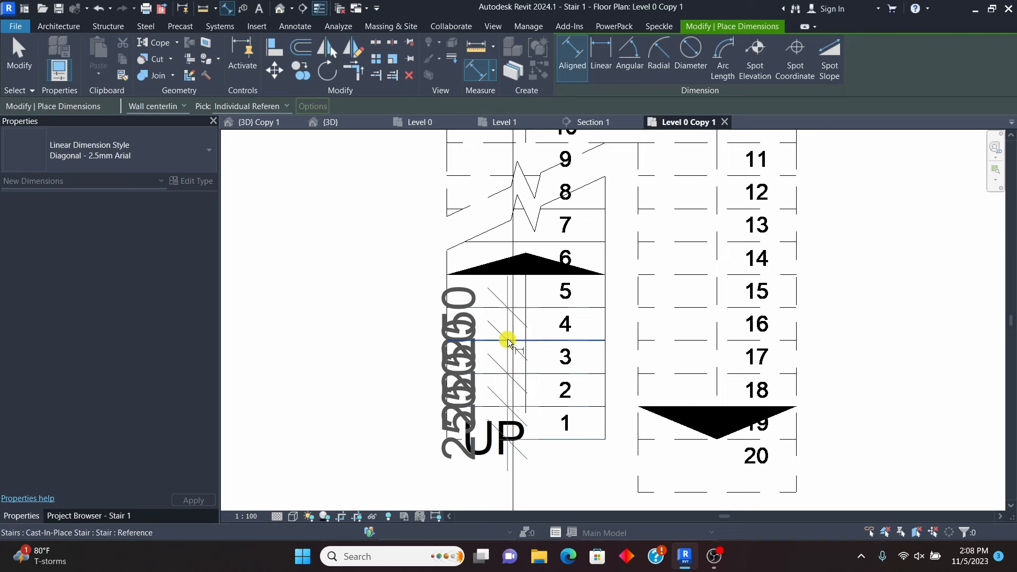
key("Escape")
Step: Try a view scale of 1:25 for the copied plan and settle on 1:50
left_click(255, 521)
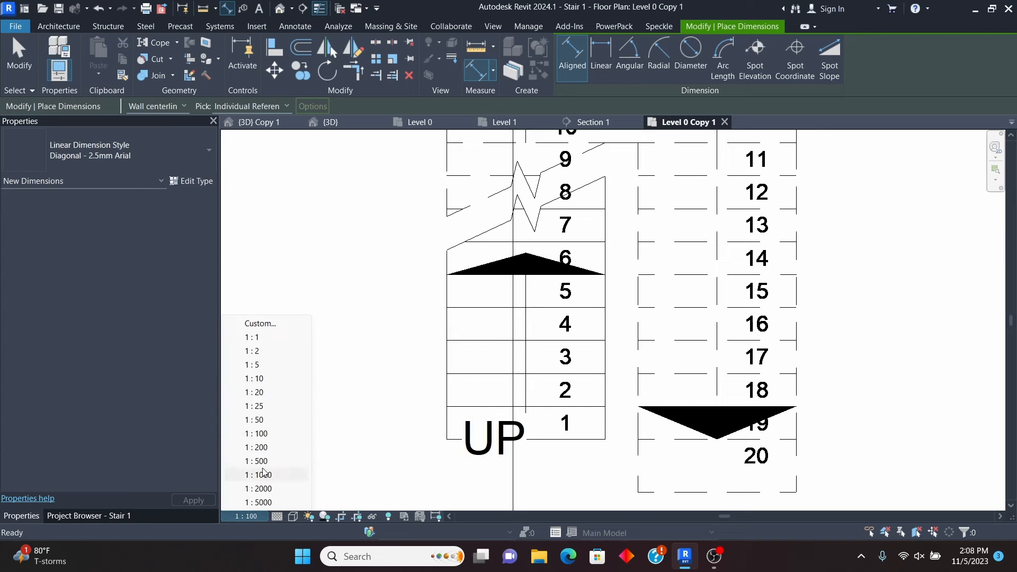
left_click(256, 405)
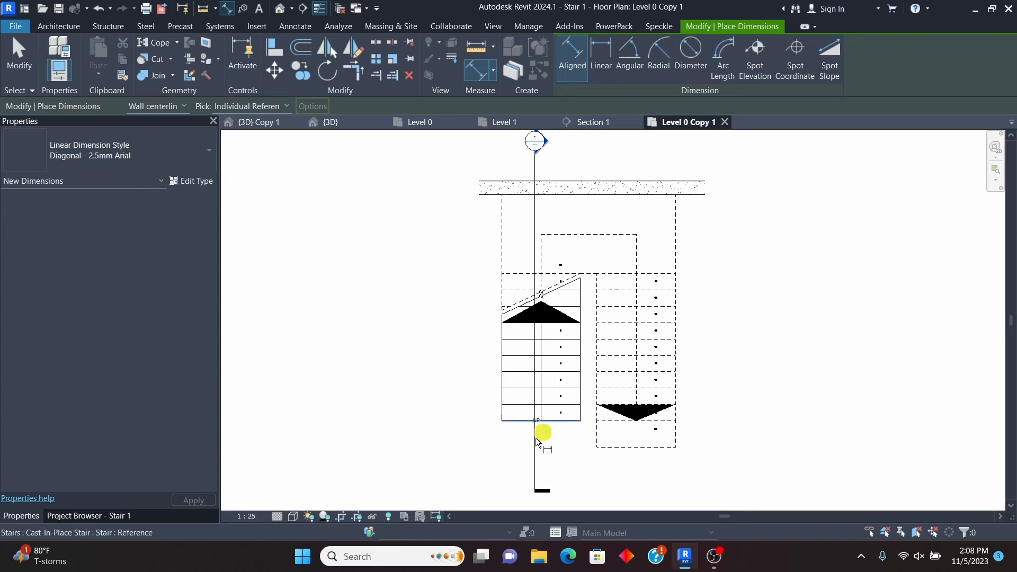
left_click(247, 517)
left_click(257, 423)
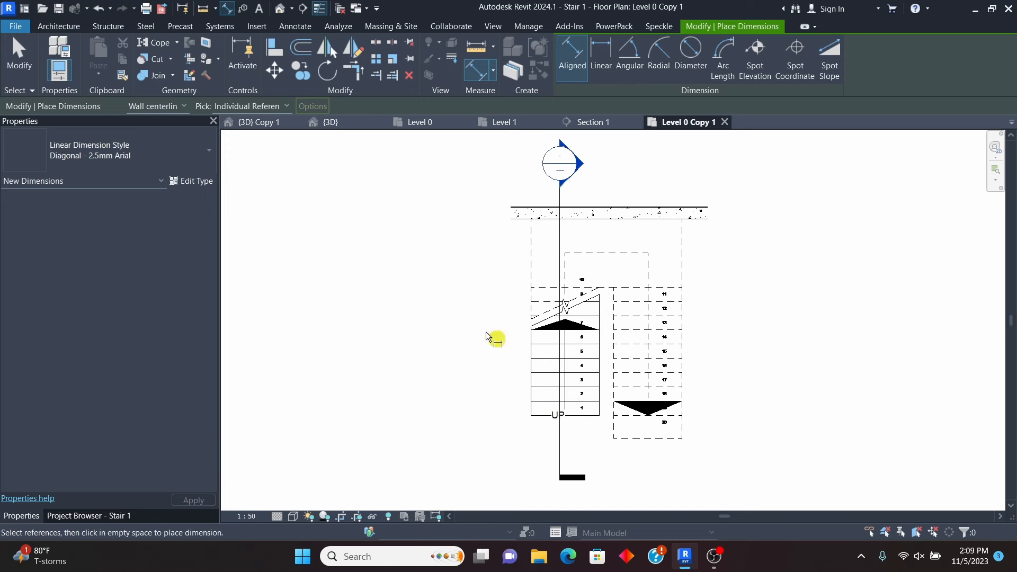
Step: Add an aligned dimension string across the treads and landing of the UP flight, from its first riser to the wall face, placed outside the stair
left_click(295, 26)
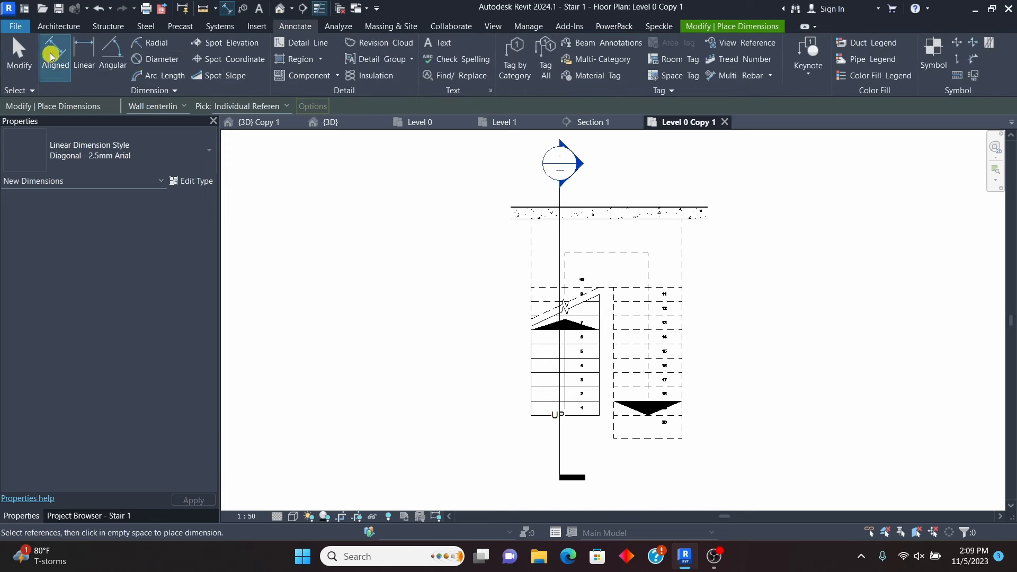
scroll(510, 353, "up", 1)
scroll(538, 391, "up", 3)
left_click(553, 468)
left_click(558, 430)
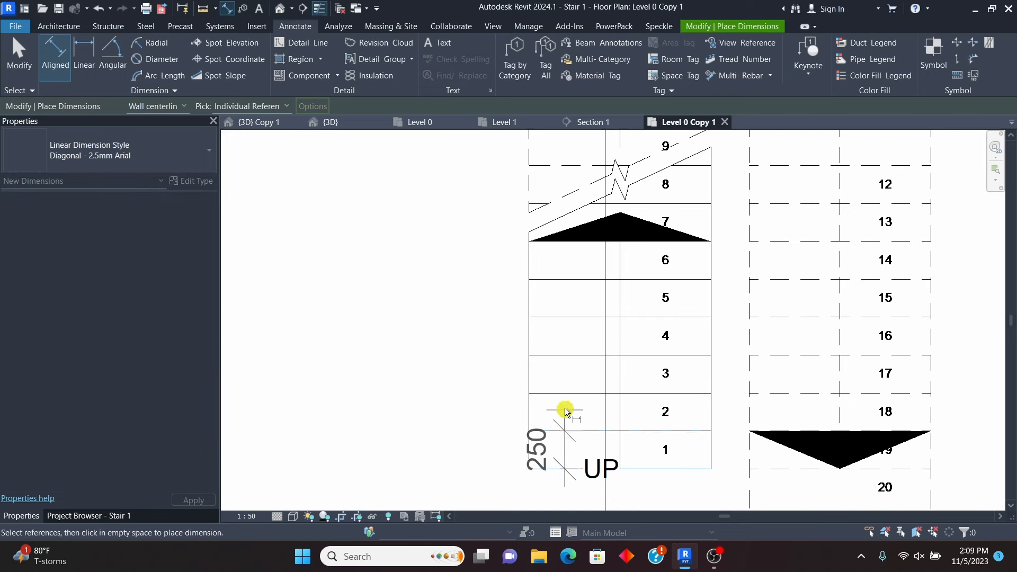
left_click(568, 394)
left_click(567, 354)
left_click(564, 317)
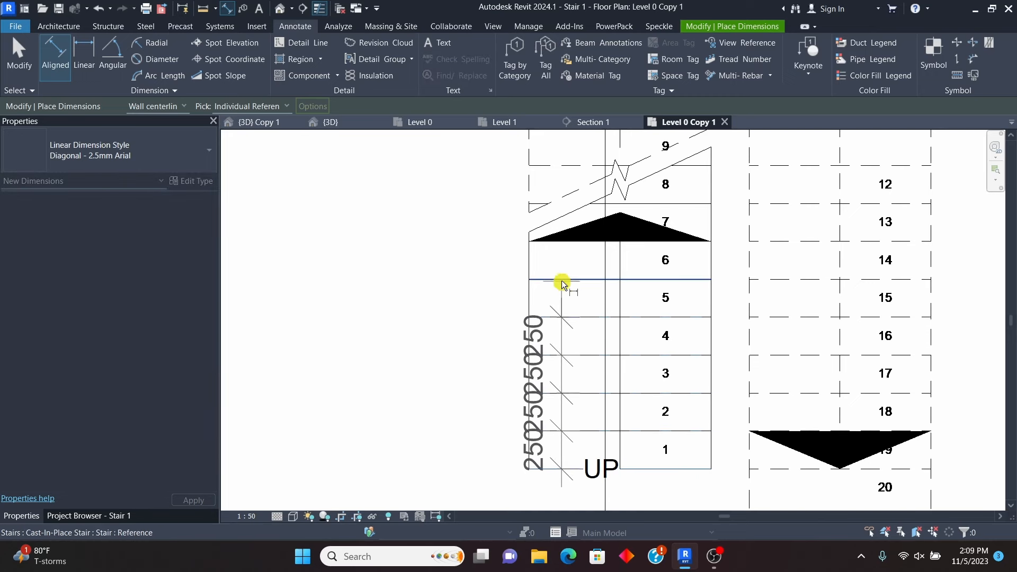
left_click(560, 279)
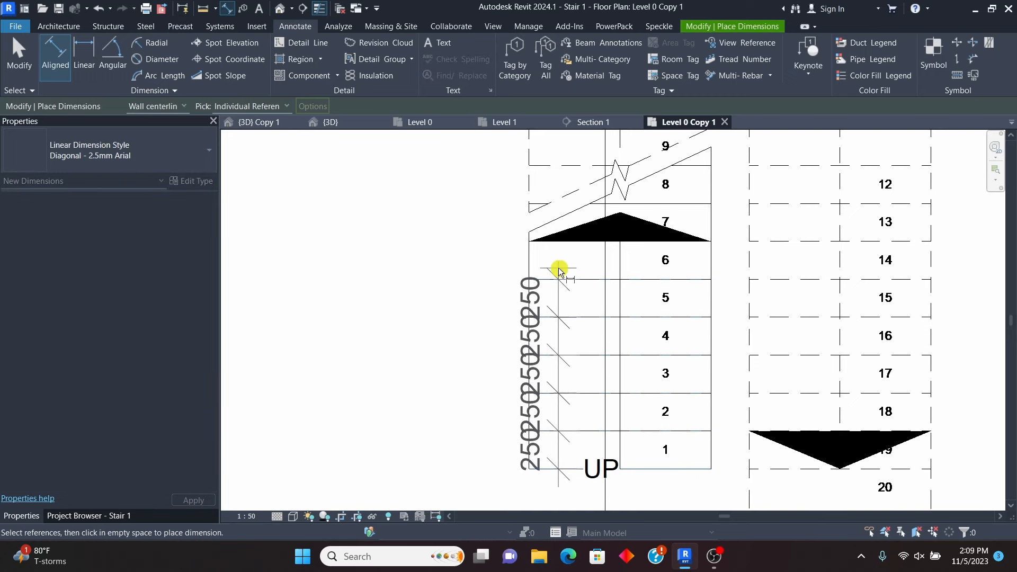
left_click(559, 233)
left_click(540, 205)
scroll(541, 296, "down", 2)
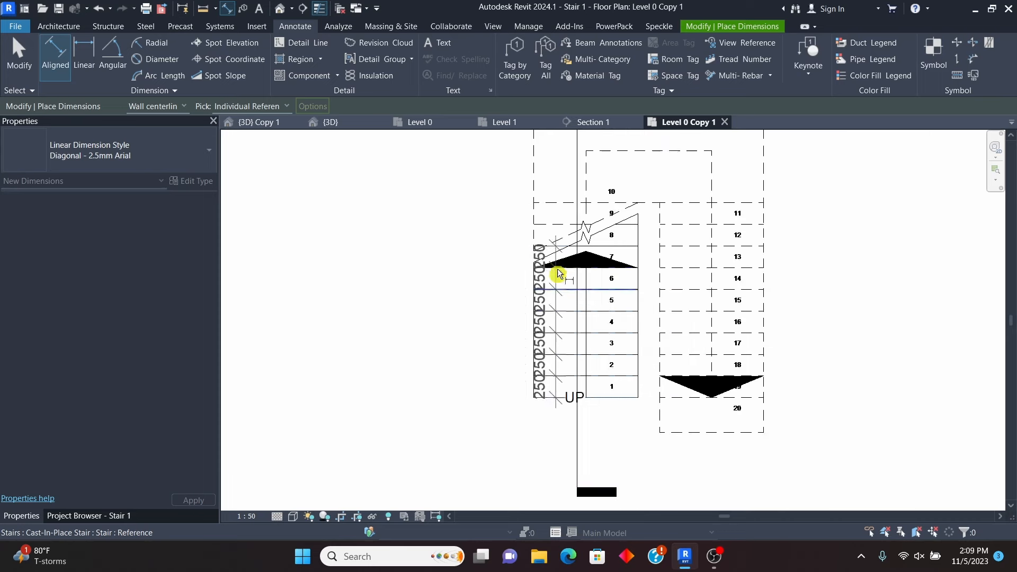
left_click(550, 224)
scroll(548, 205, "down", 2)
scroll(561, 190, "up", 5)
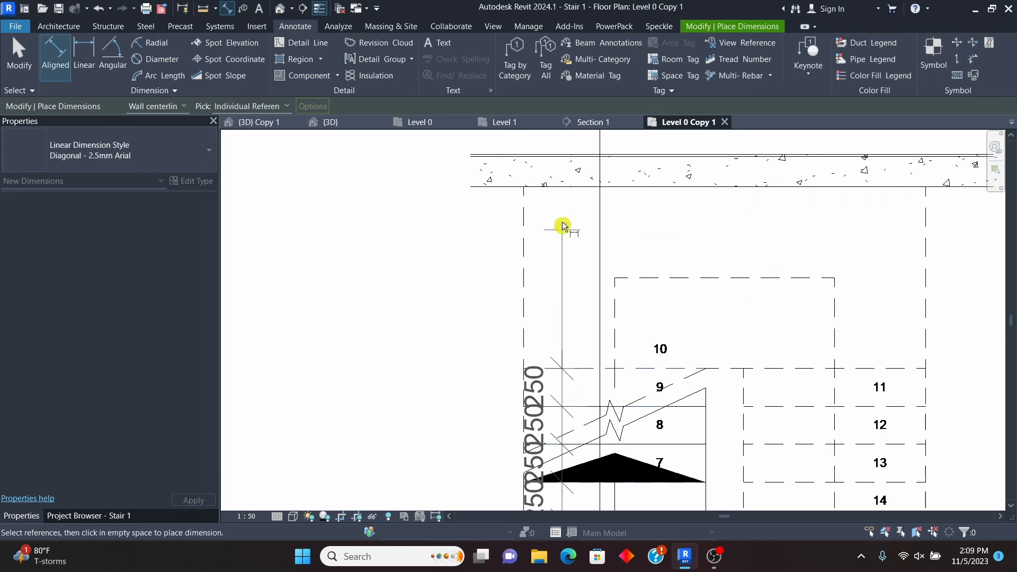
left_click(560, 188)
scroll(559, 192, "down", 4)
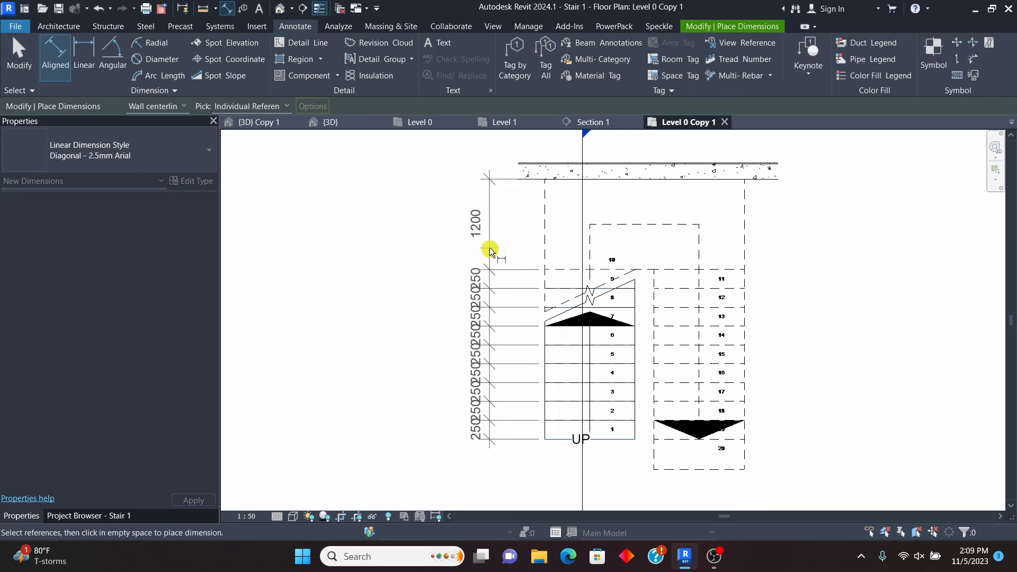
left_click(489, 246)
right_click(374, 252)
left_click(362, 222)
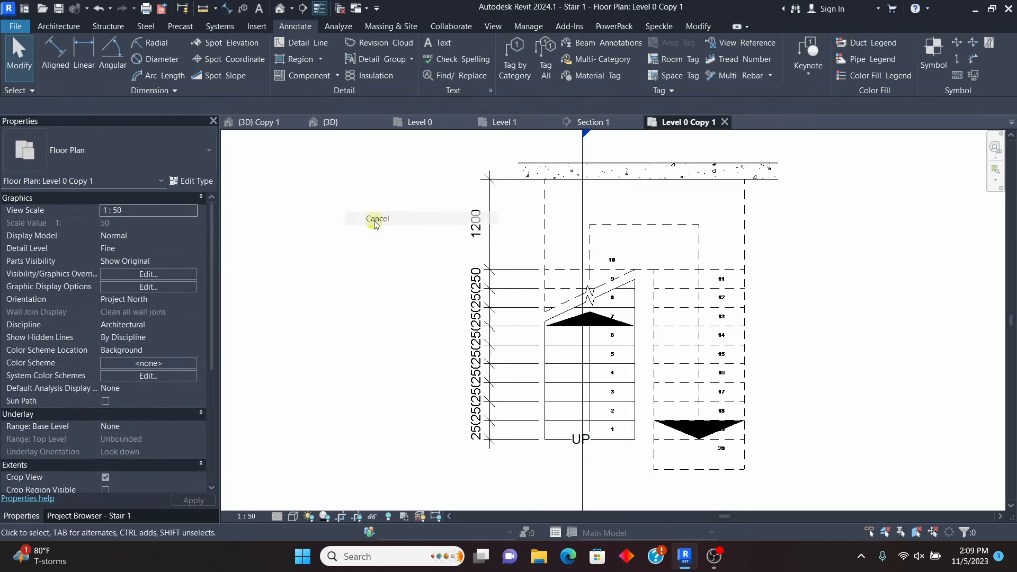
Step: Duplicate the new dimension string's type as Diagonal - 2.5mm Arial 3 and reduce its text size
left_click(481, 315)
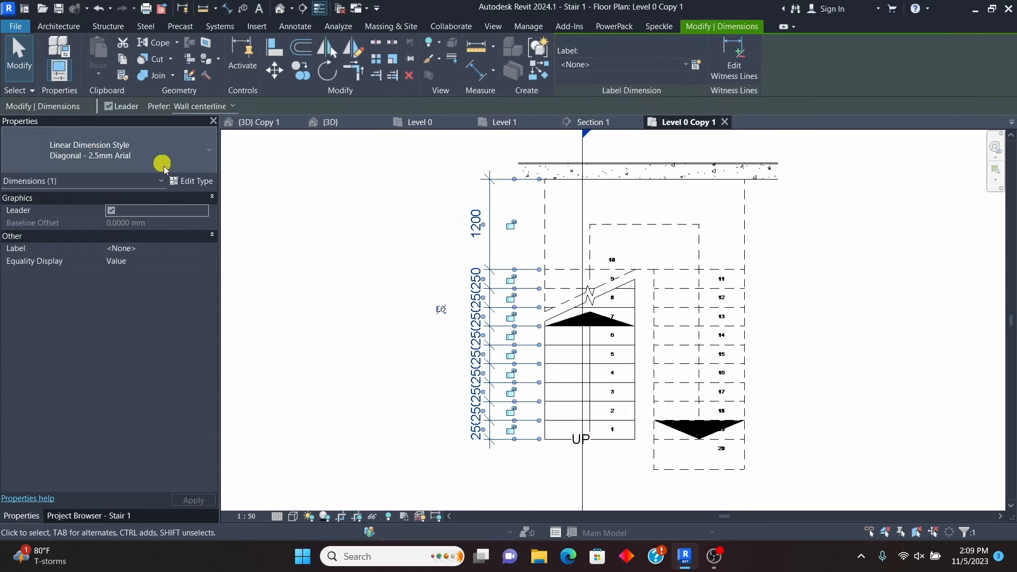
left_click(185, 182)
left_click(803, 142)
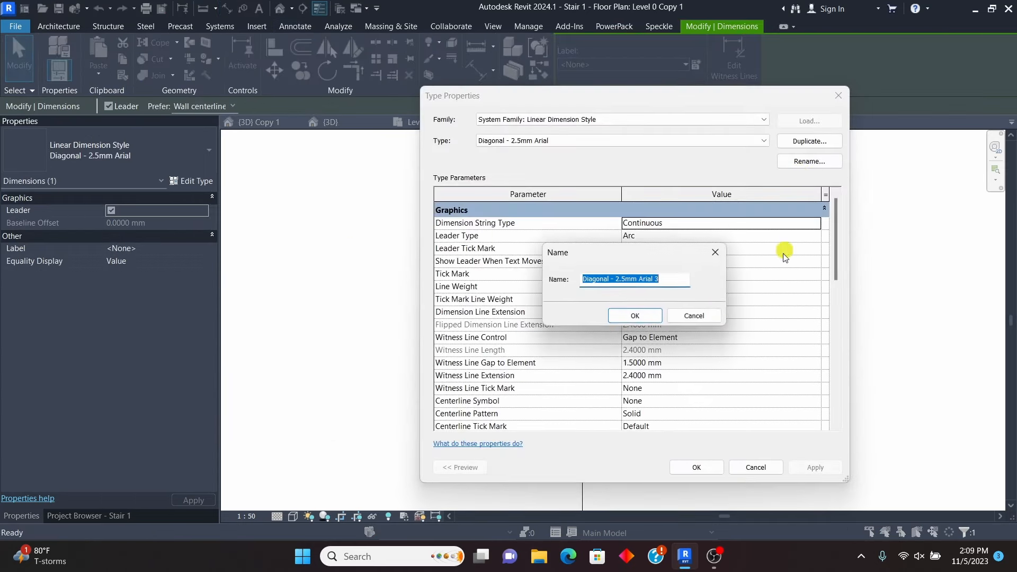
left_click(636, 316)
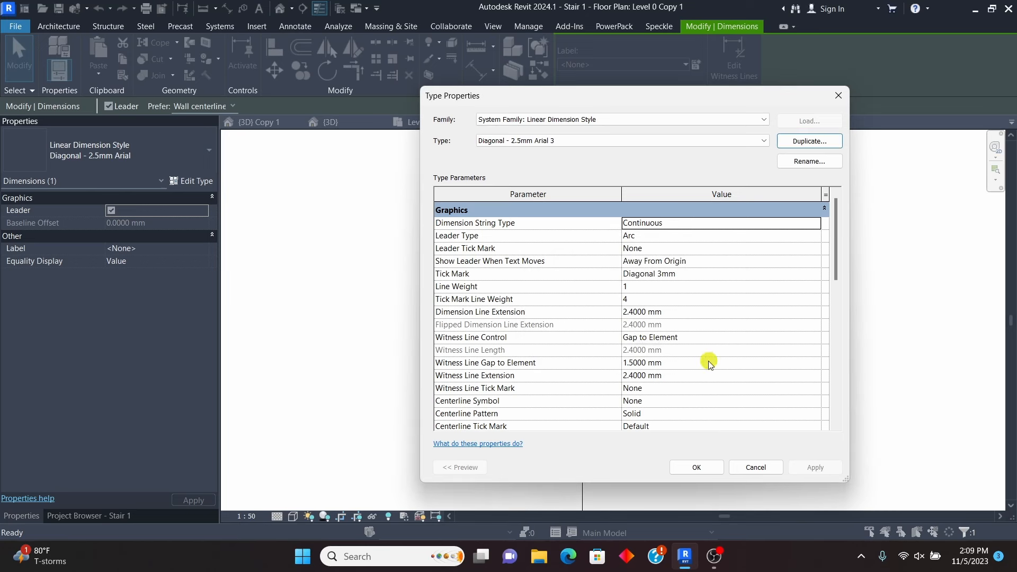
scroll(710, 364, "down", 3)
scroll(583, 345, "up", 3)
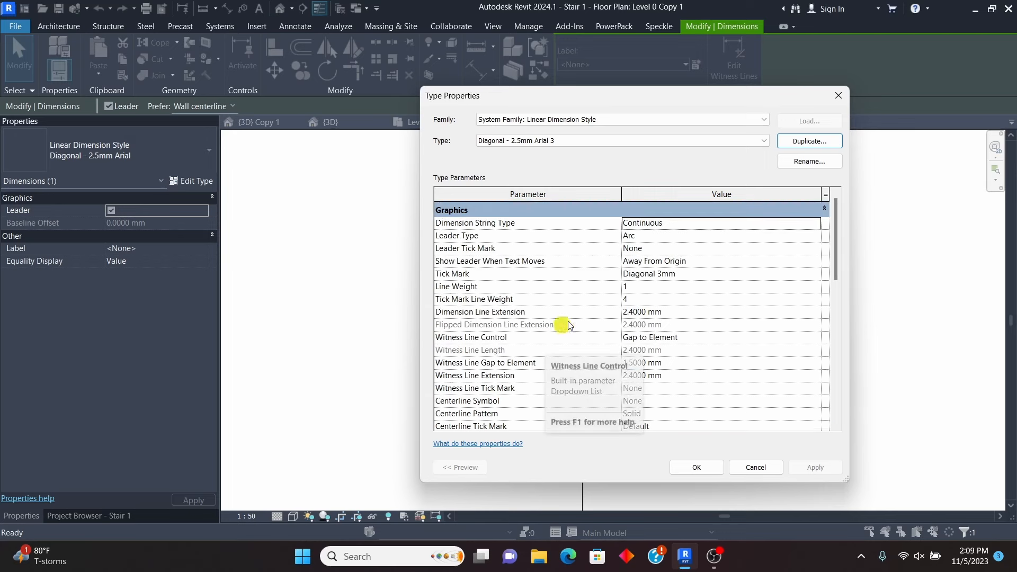
scroll(583, 350, "down", 6)
left_click(685, 350)
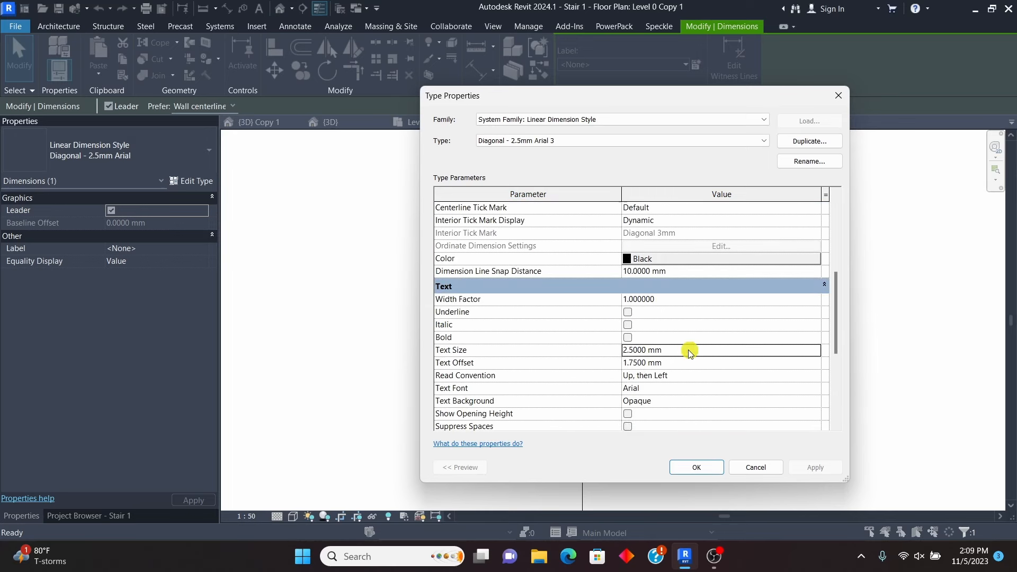
left_click(710, 469)
left_click(392, 327)
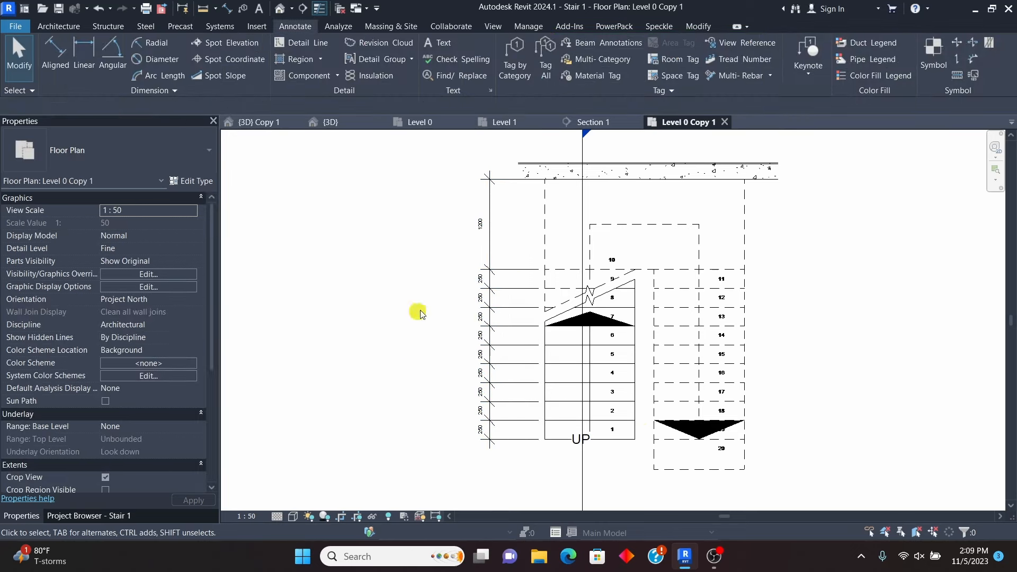
left_click(517, 274)
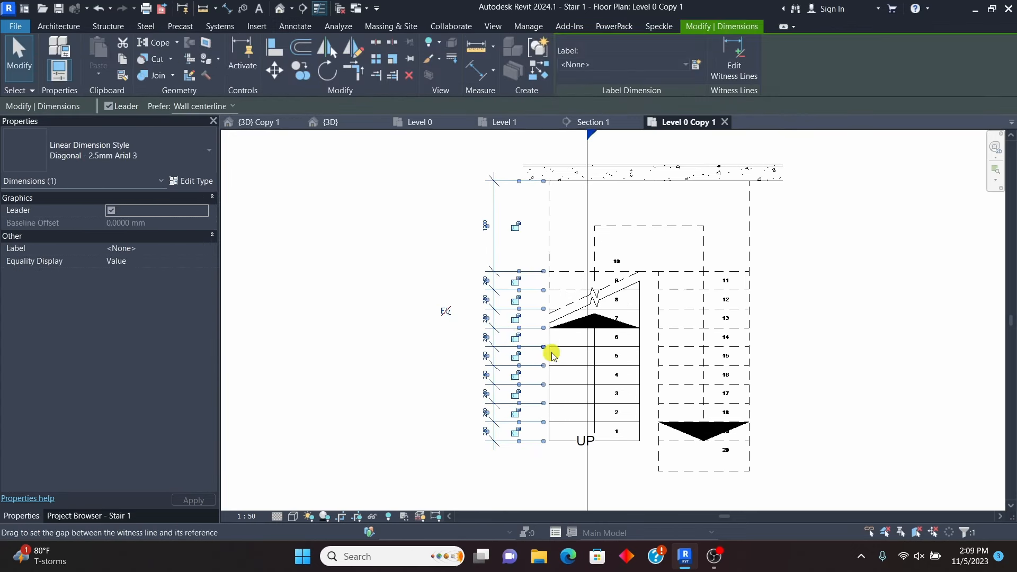
scroll(551, 354, "up", 2)
left_click(507, 301)
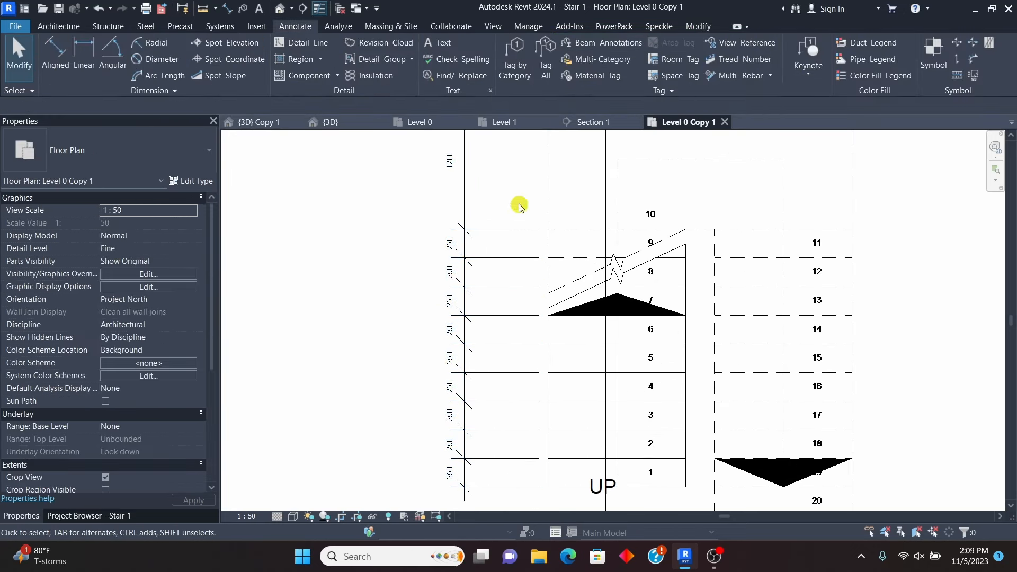
scroll(522, 222, "down", 2)
scroll(504, 231, "down", 1)
scroll(505, 237, "up", 2)
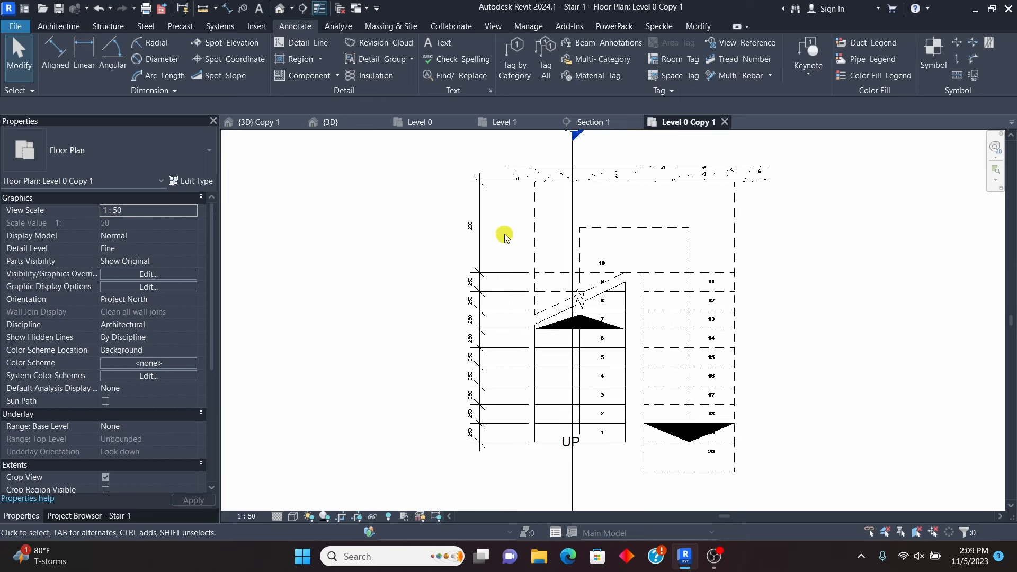
Step: Set Witness Line Control of the tread dimensions' Diagonal - 2.5mm Arial 3 type to Fixed to Dimension Line
left_click(509, 290)
scroll(490, 311, "up", 2)
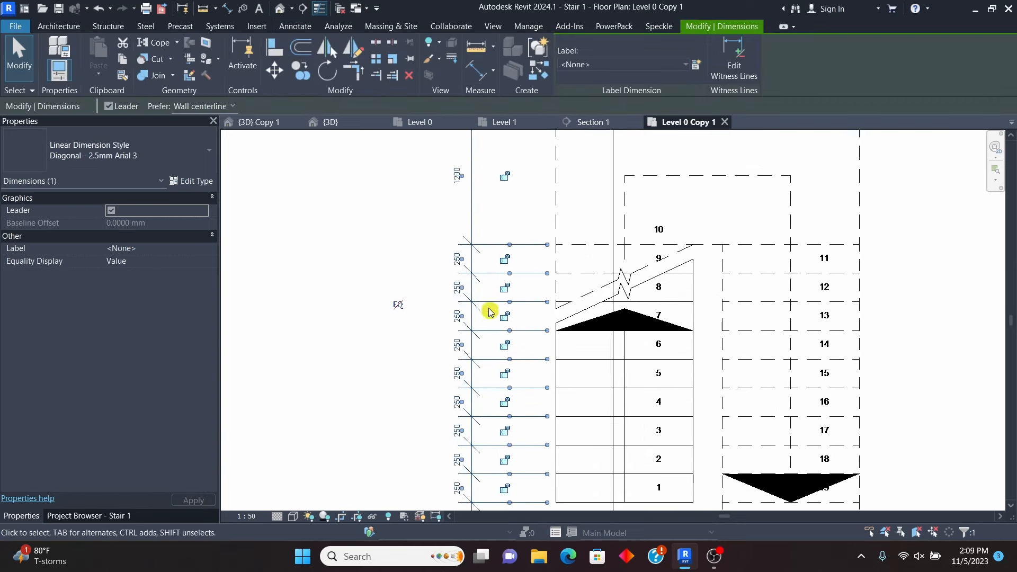
scroll(489, 312, "down", 1)
left_click(194, 182)
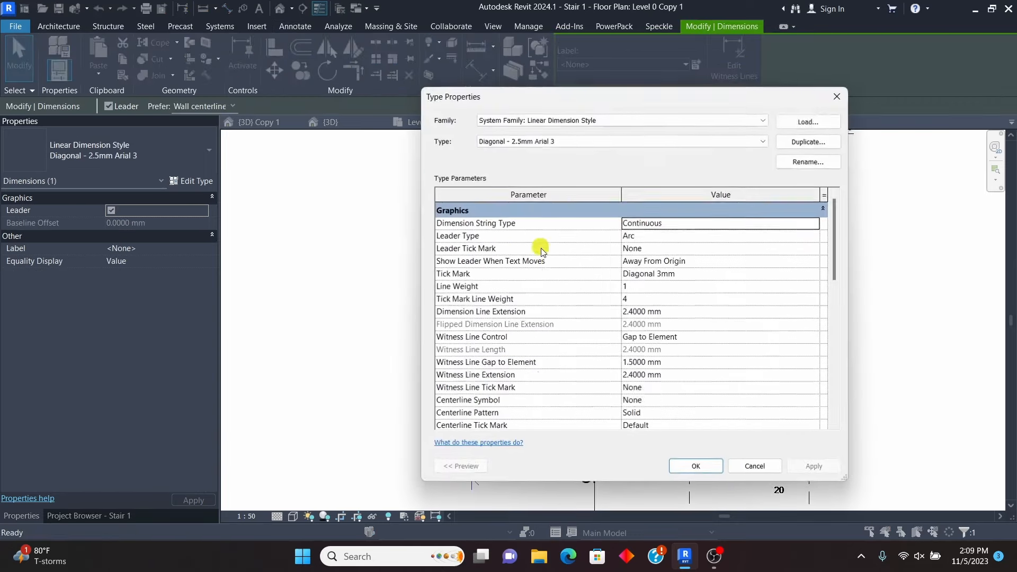
left_click(815, 341)
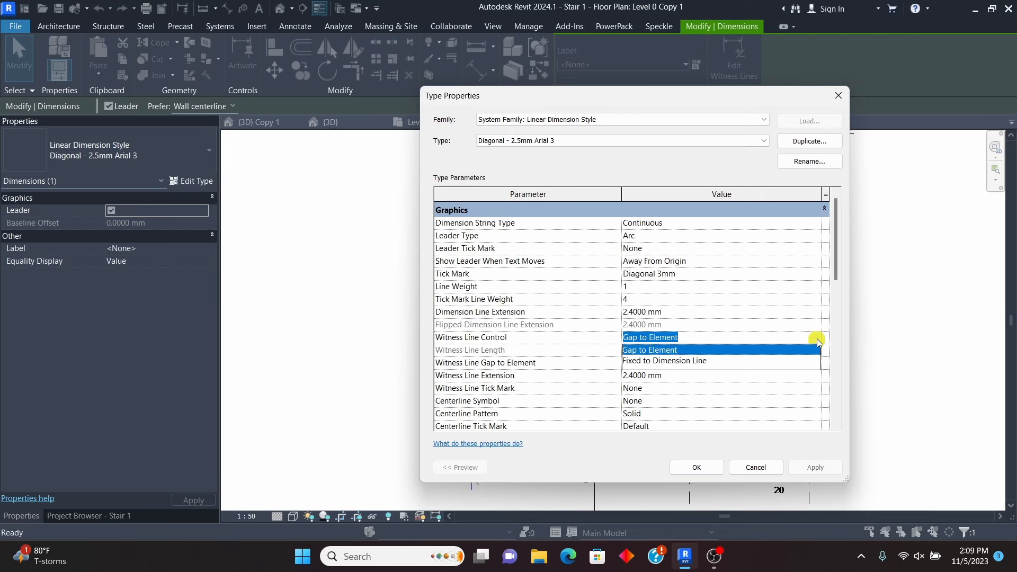
left_click(700, 361)
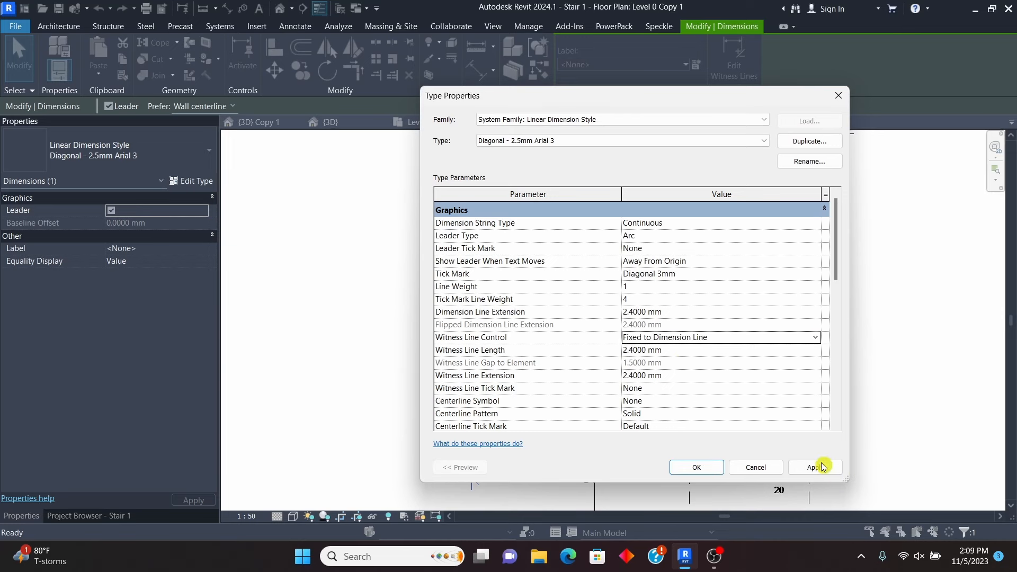
left_click(698, 469)
left_click(451, 294)
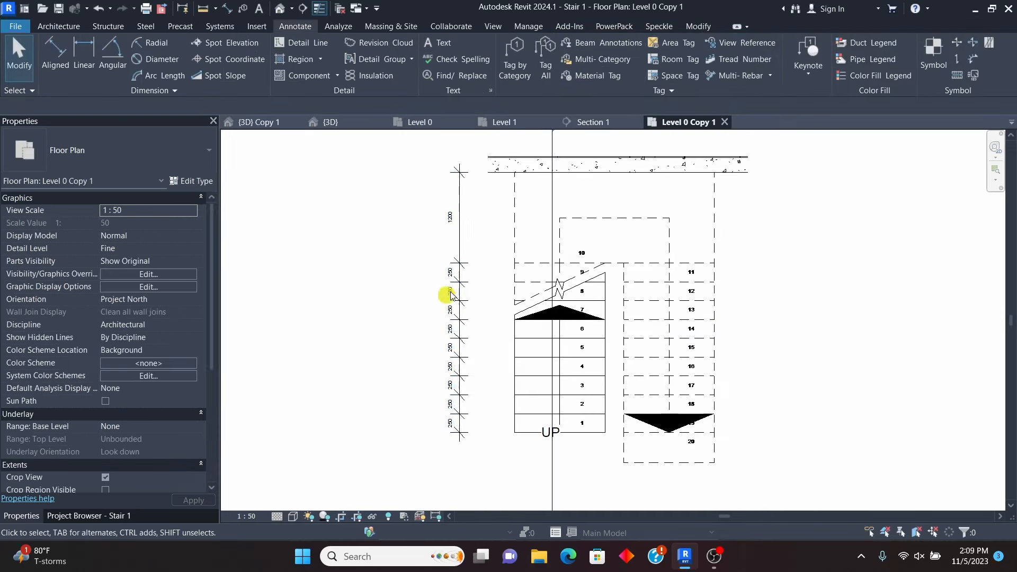
Step: Create a similar dimension string for the widths of both flights and the gap between them, placed above the wall
scroll(488, 362, "down", 2)
left_click(471, 300)
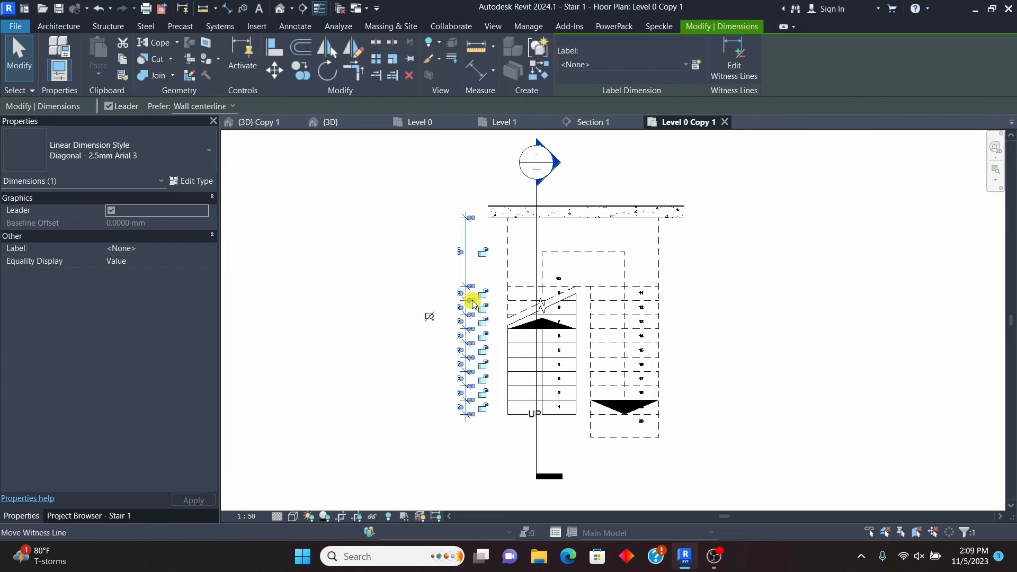
right_click(472, 303)
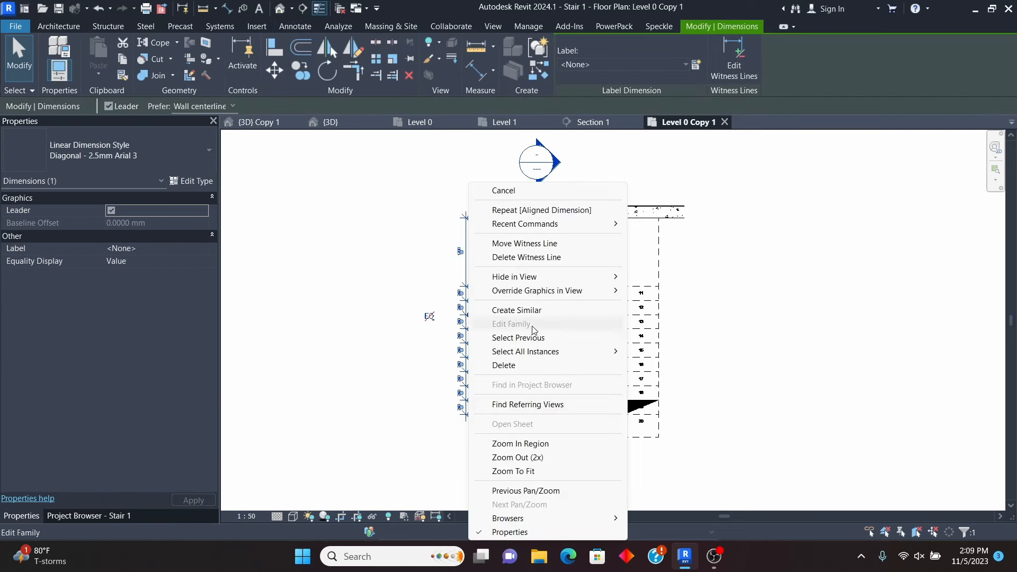
left_click(509, 309)
scroll(647, 214, "up", 3)
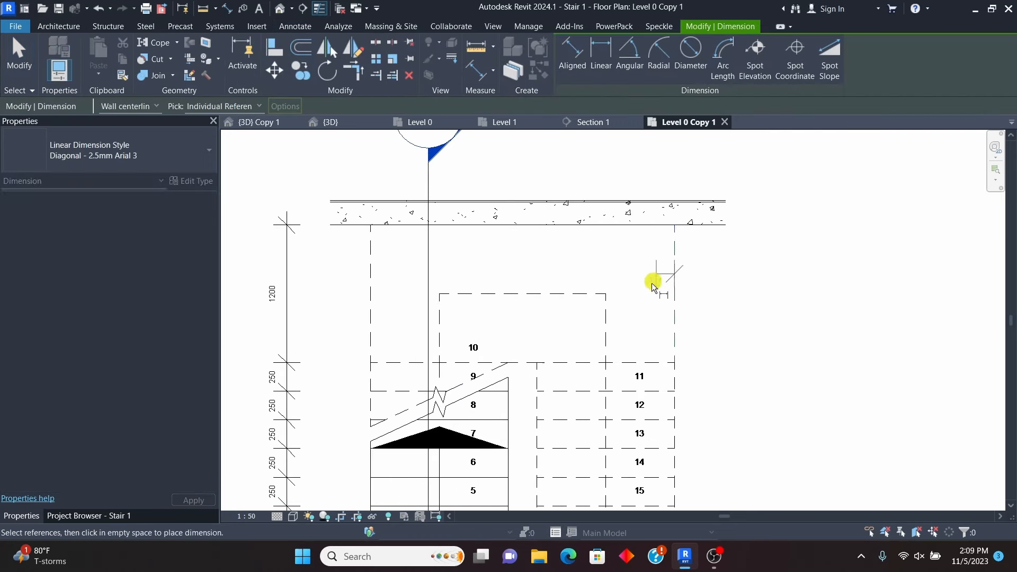
scroll(624, 284, "down", 1)
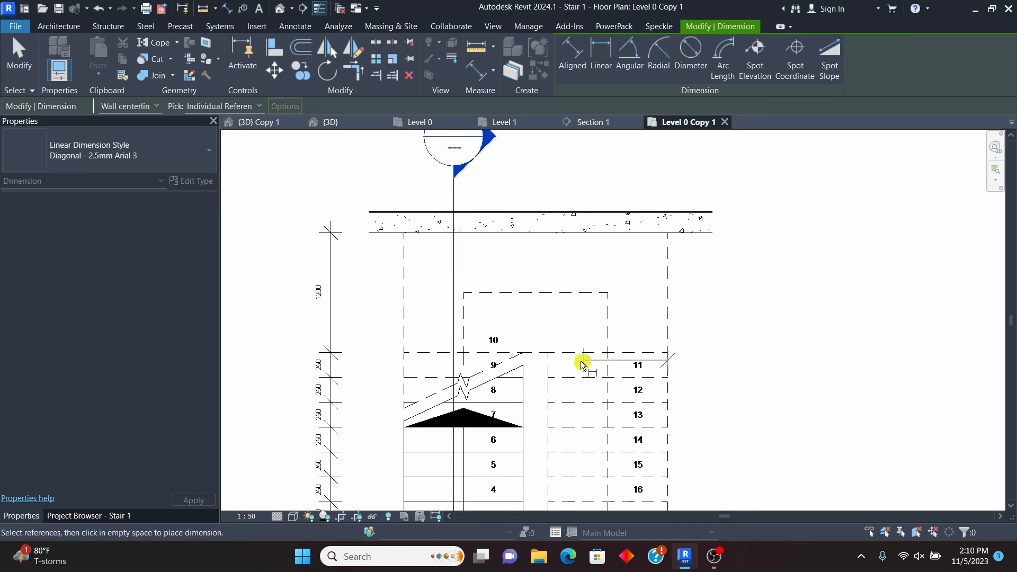
left_click(525, 380)
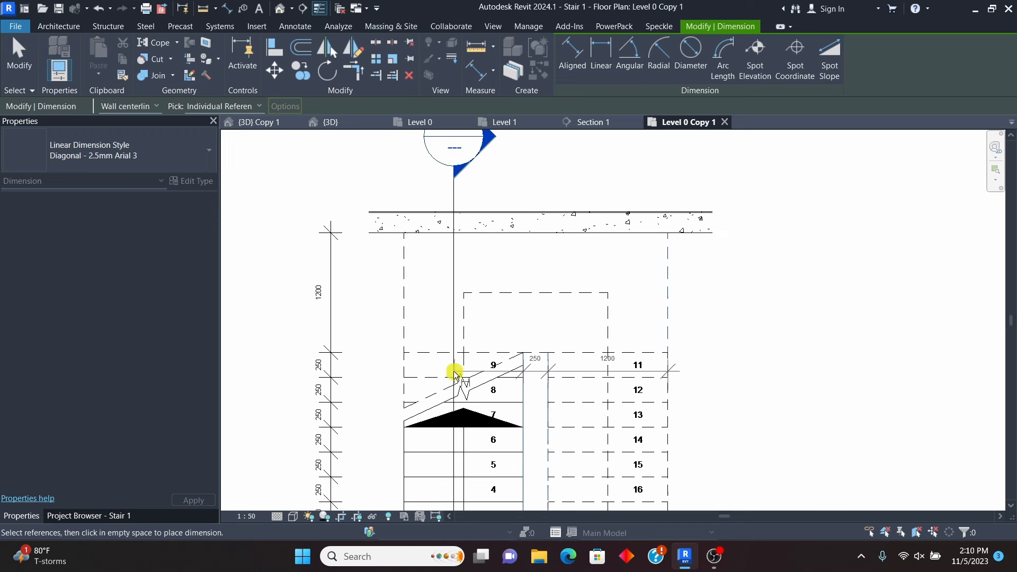
left_click(407, 367)
scroll(454, 361, "down", 1)
scroll(460, 361, "down", 1)
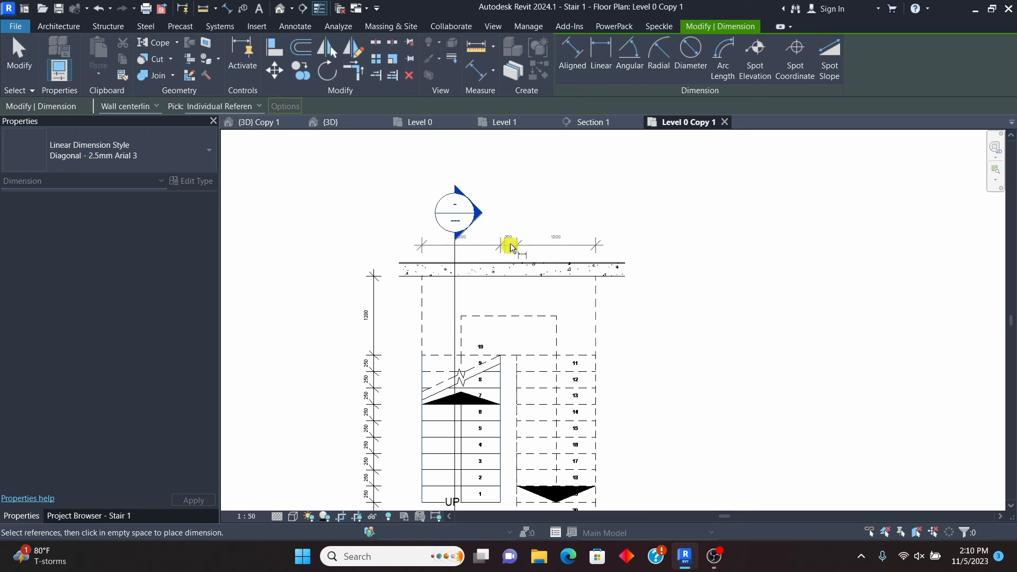
left_click(543, 242)
scroll(546, 318, "down", 2)
scroll(648, 287, "up", 2)
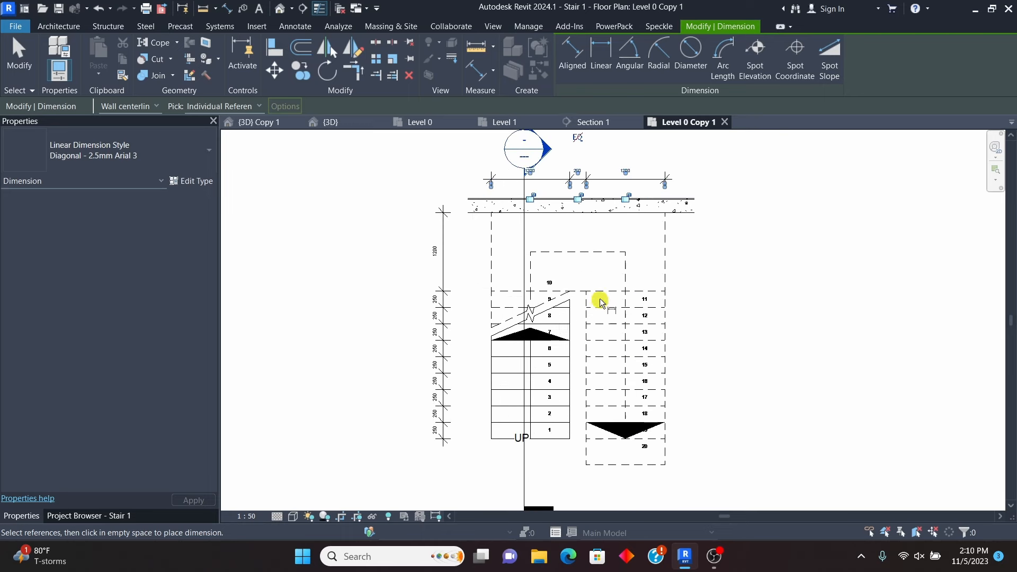
right_click(759, 215)
left_click(782, 221)
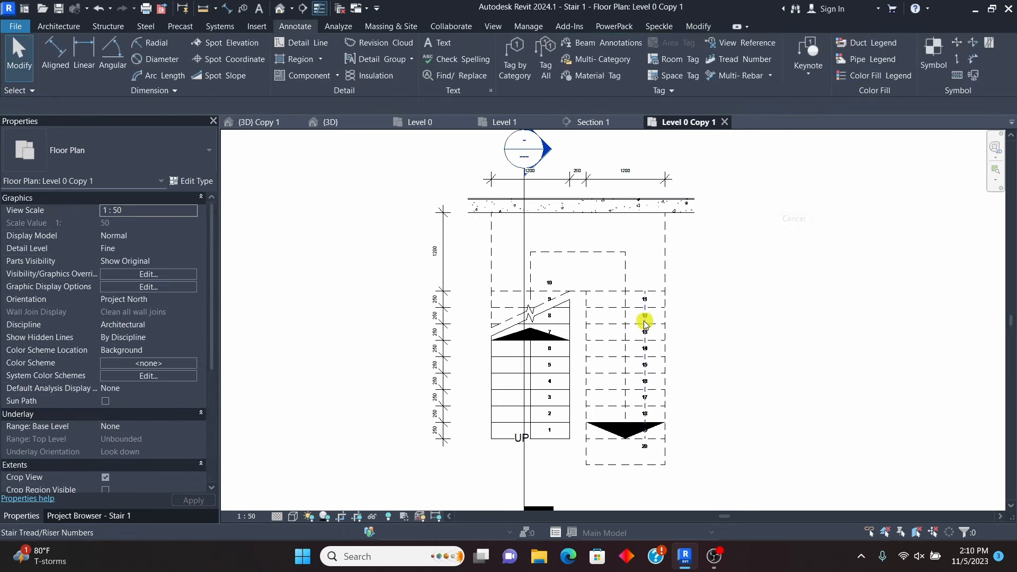
Step: Switch to the Section 1 view and look over the full height of the dimensioned stair
scroll(645, 312, "down", 1)
left_click(597, 121)
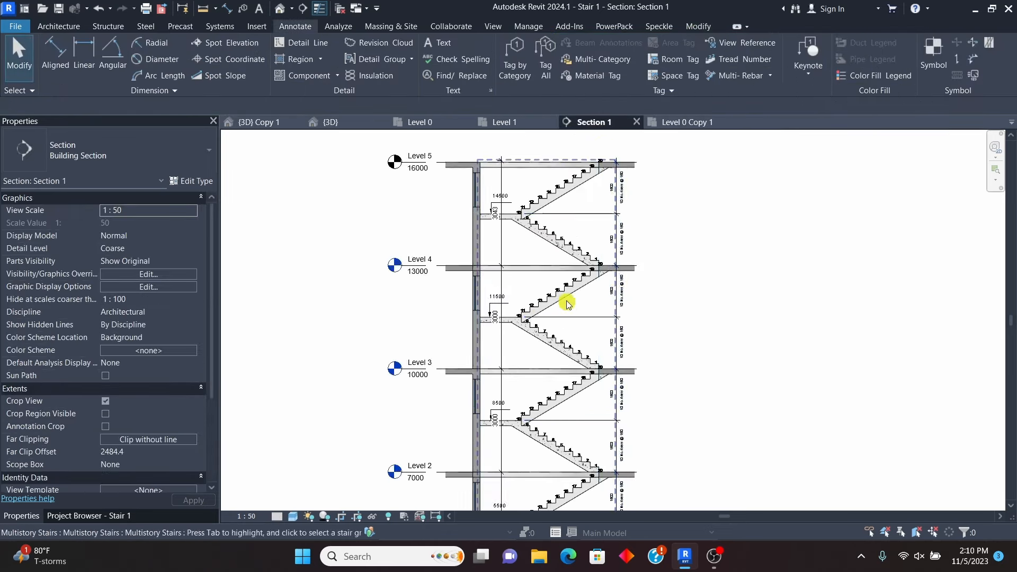
scroll(579, 326, "down", 3)
scroll(554, 364, "up", 5)
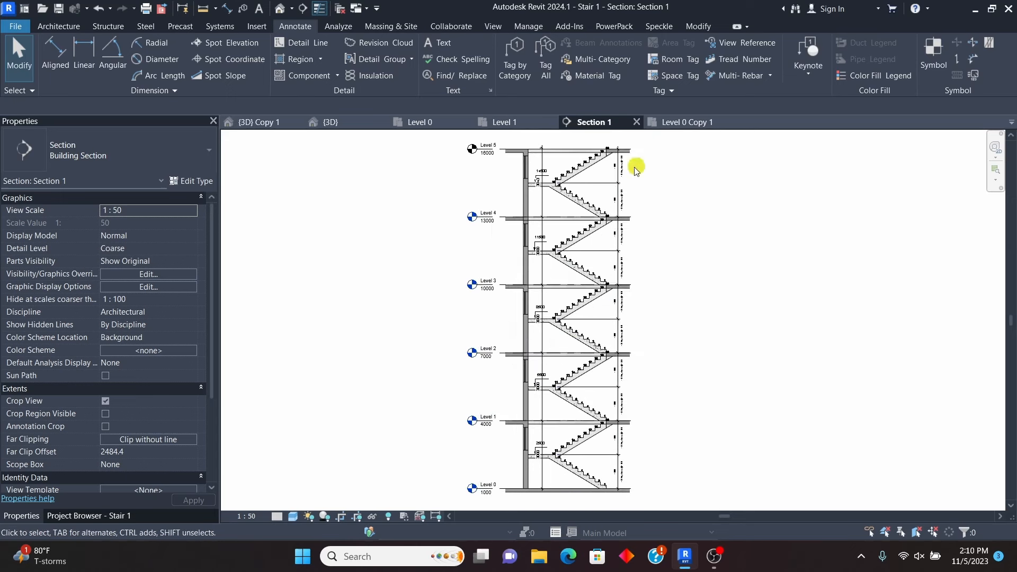
Step: Close the Level 1 floor plan view and switch to the Level 0 floor plan
left_click(506, 123)
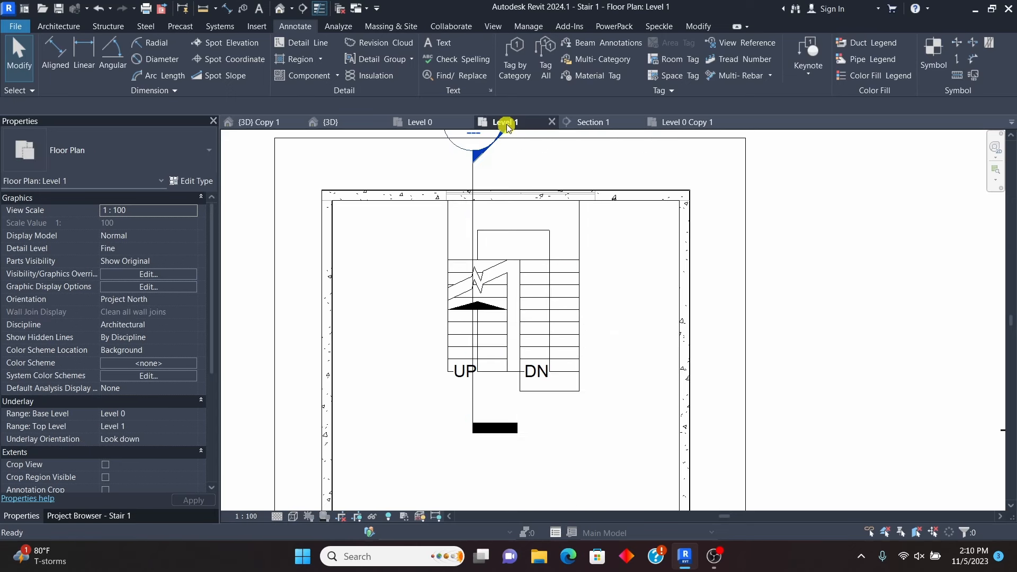
left_click(552, 123)
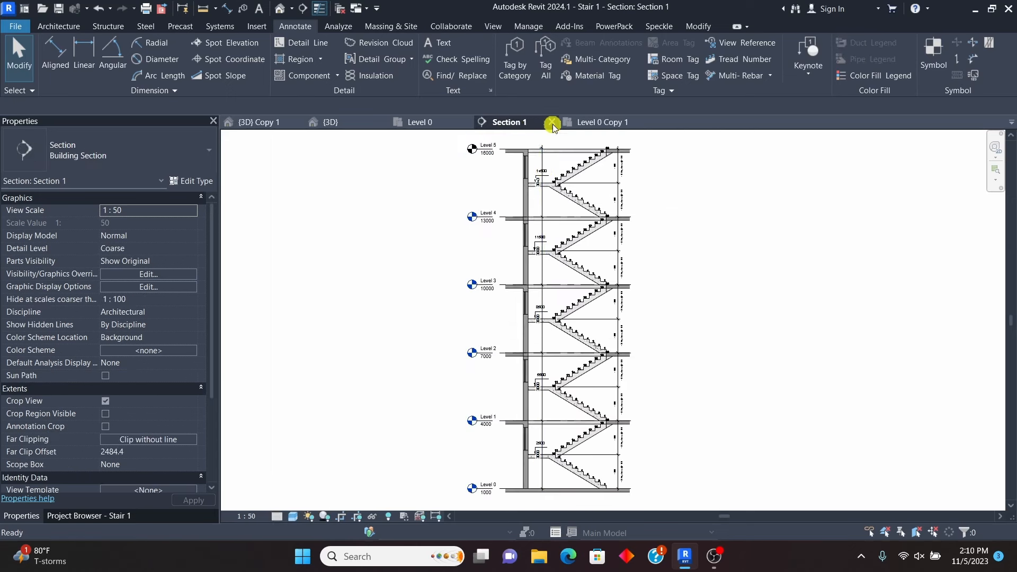
left_click(443, 122)
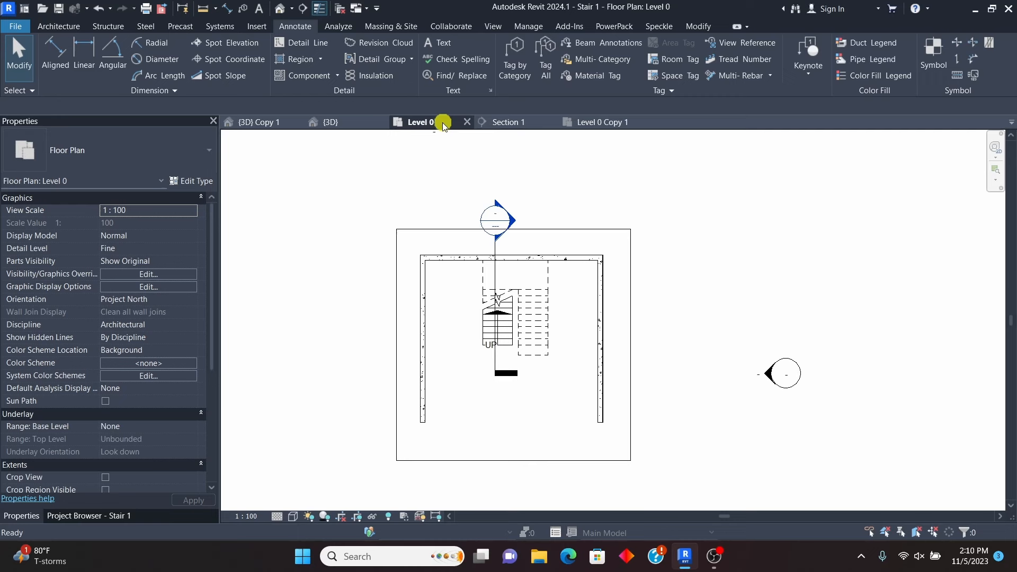
Step: Close the Level 0 floor plan and bring up the {3D} view to look over the whole building
left_click(469, 123)
left_click(347, 122)
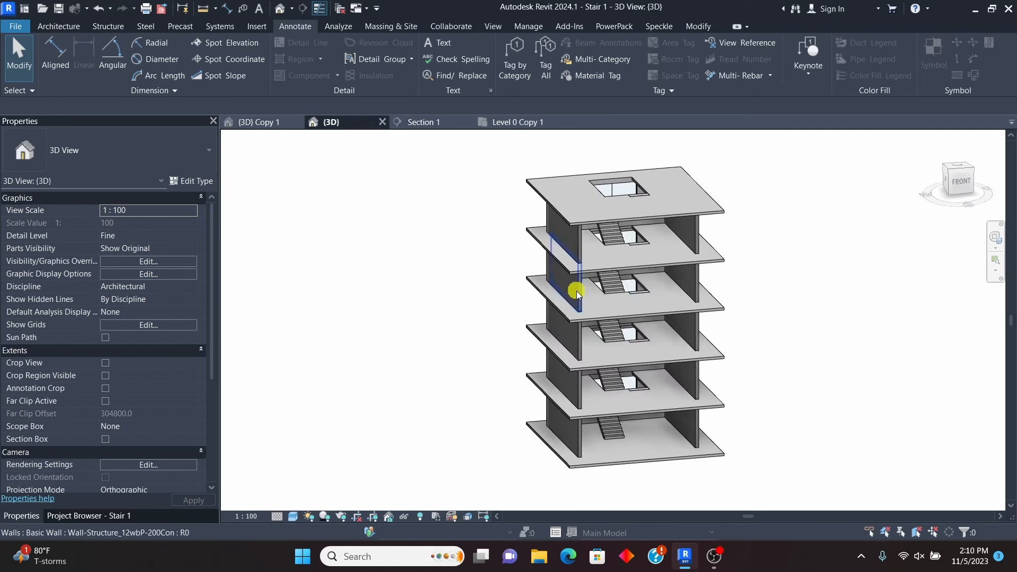
scroll(566, 282, "up", 3)
scroll(533, 299, "down", 3)
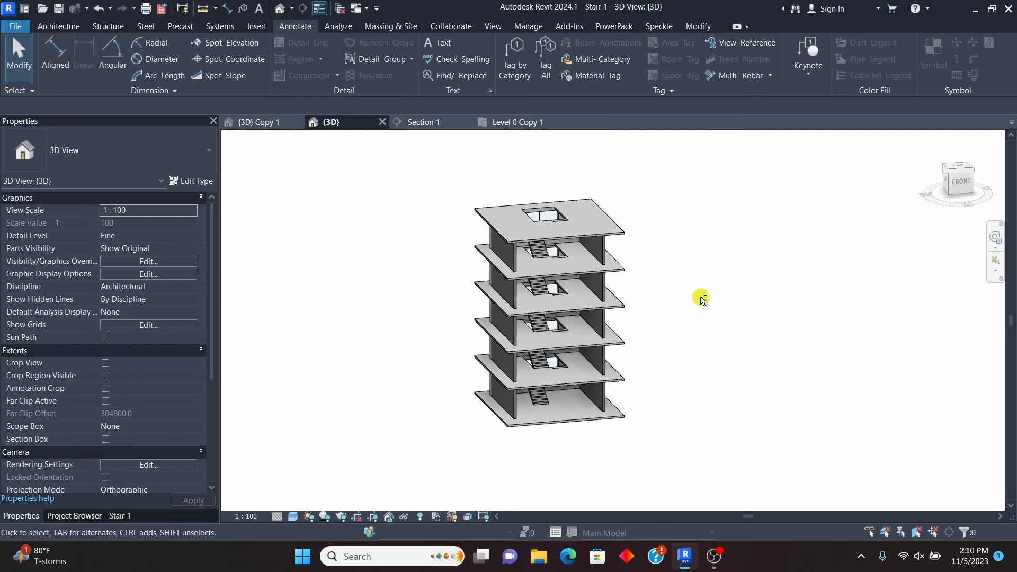
middle_click_drag(699, 297, 769, 263, "shift")
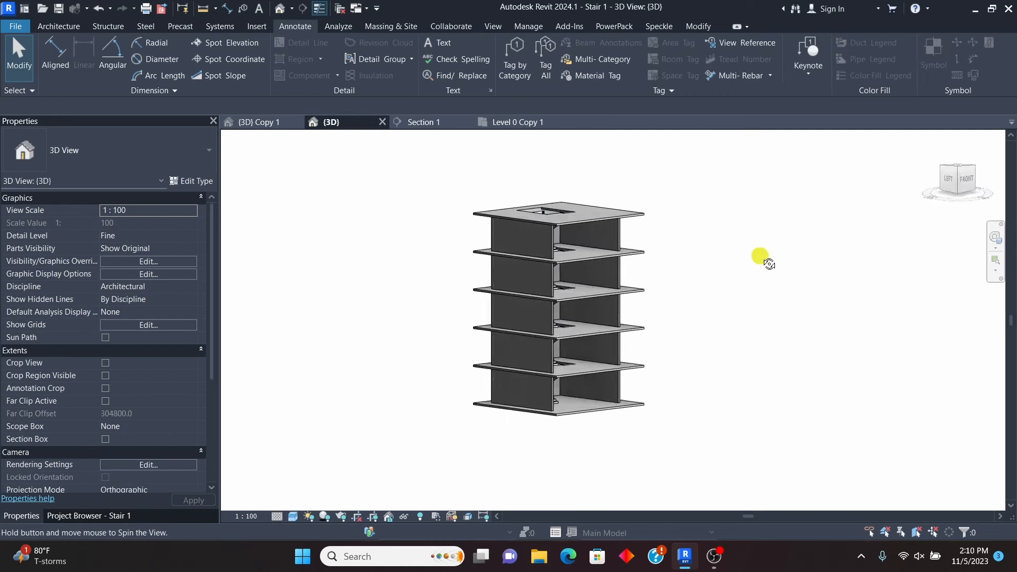
Step: Switch to the Stair 2 project's {3D} Copy 1 view and examine its sectioned, annotated stair as a reference
left_click(265, 125)
scroll(657, 354, "down", 2)
scroll(581, 297, "up", 5)
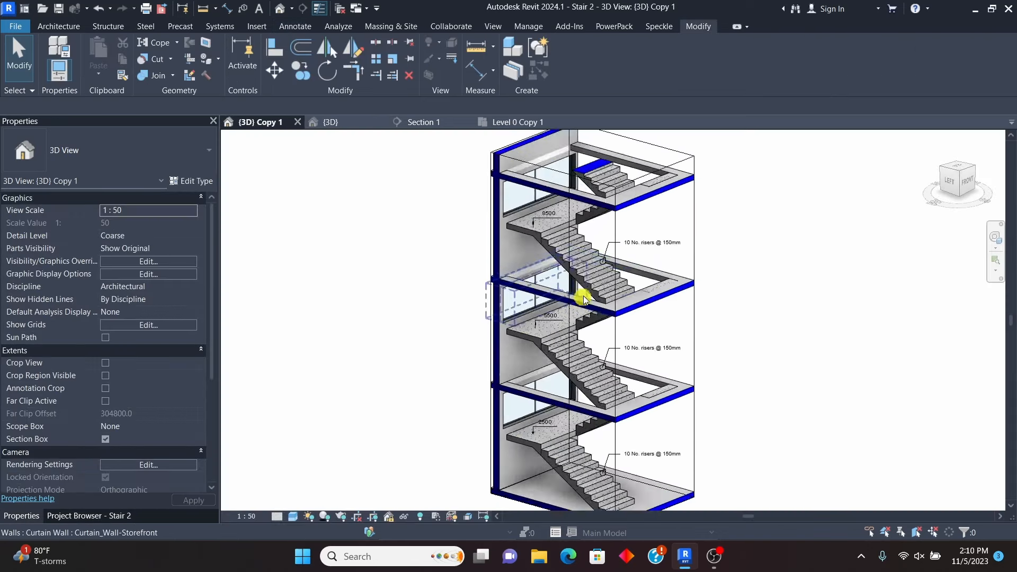
scroll(574, 307, "down", 4)
scroll(609, 212, "down", 1)
scroll(595, 275, "up", 2)
scroll(571, 279, "down", 2)
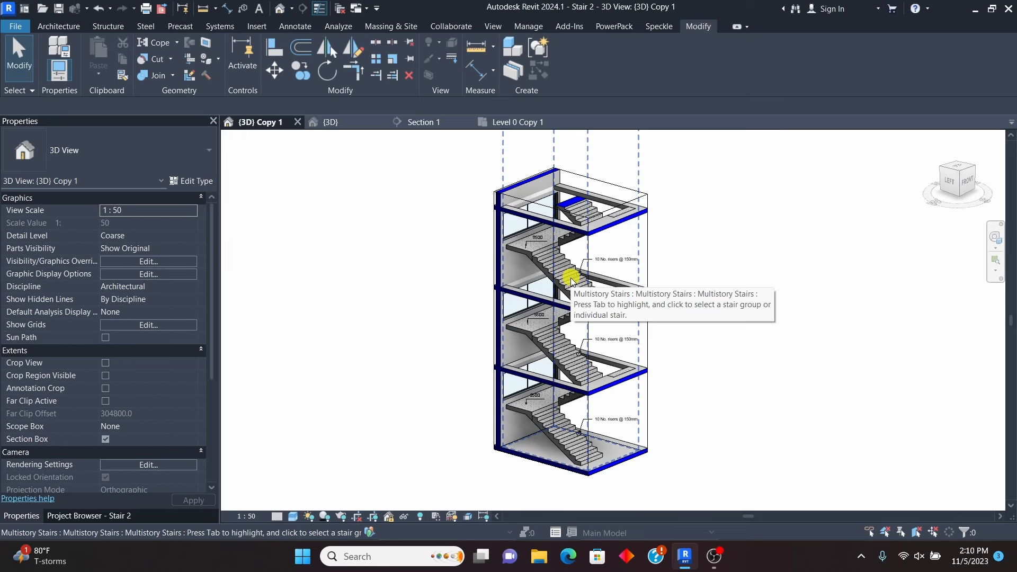
scroll(545, 306, "up", 3)
scroll(527, 291, "down", 2)
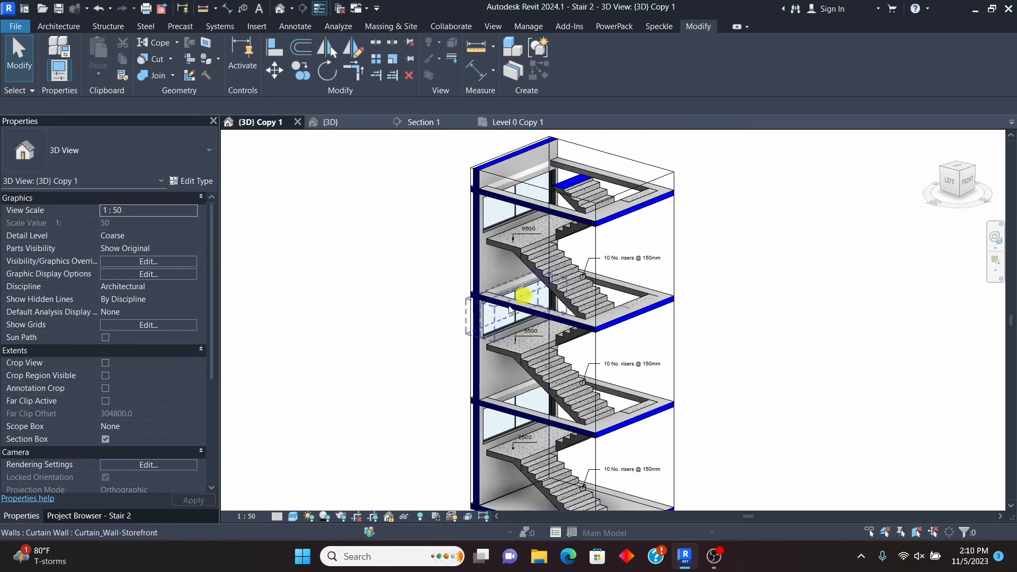
Step: Return to the Stair 1 project's {3D} view and duplicate it
left_click(316, 123)
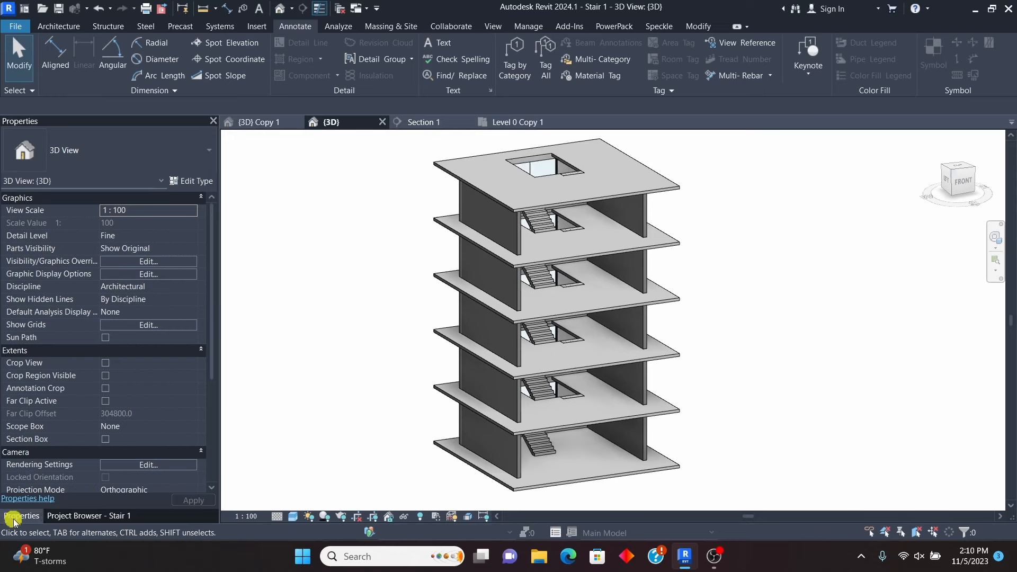
left_click(72, 516)
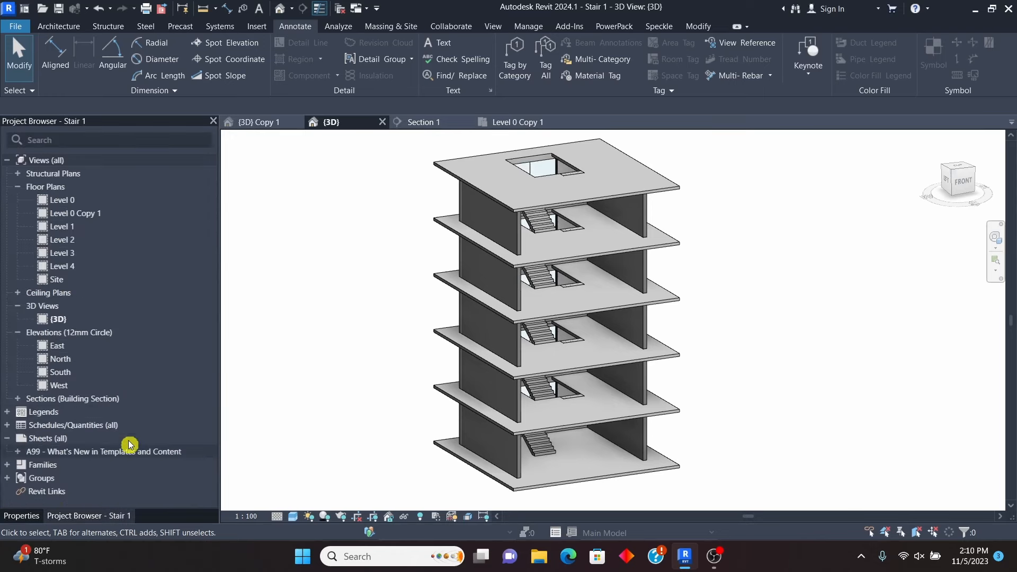
right_click(63, 320)
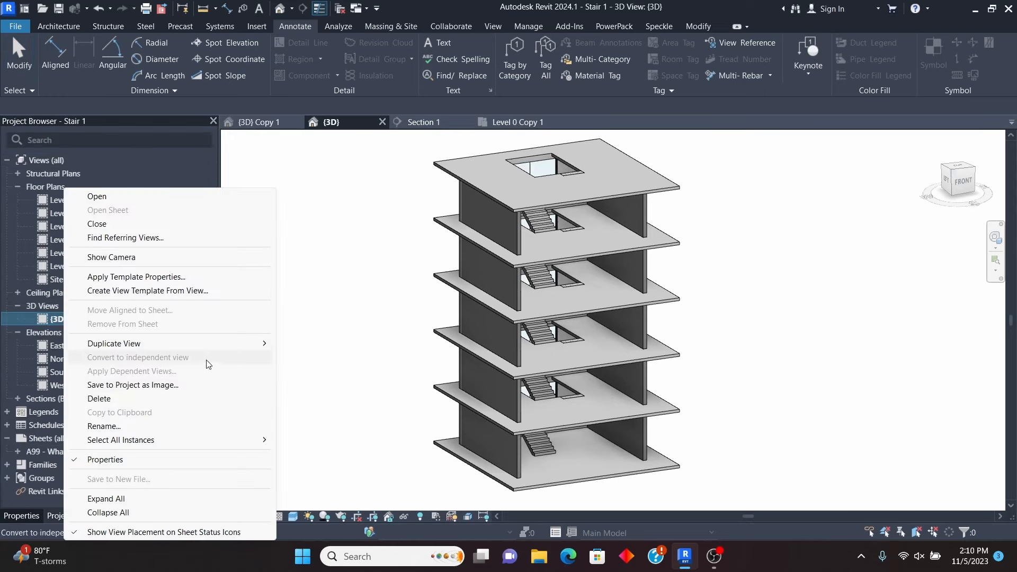
mouse_move(214, 344)
left_click(403, 354)
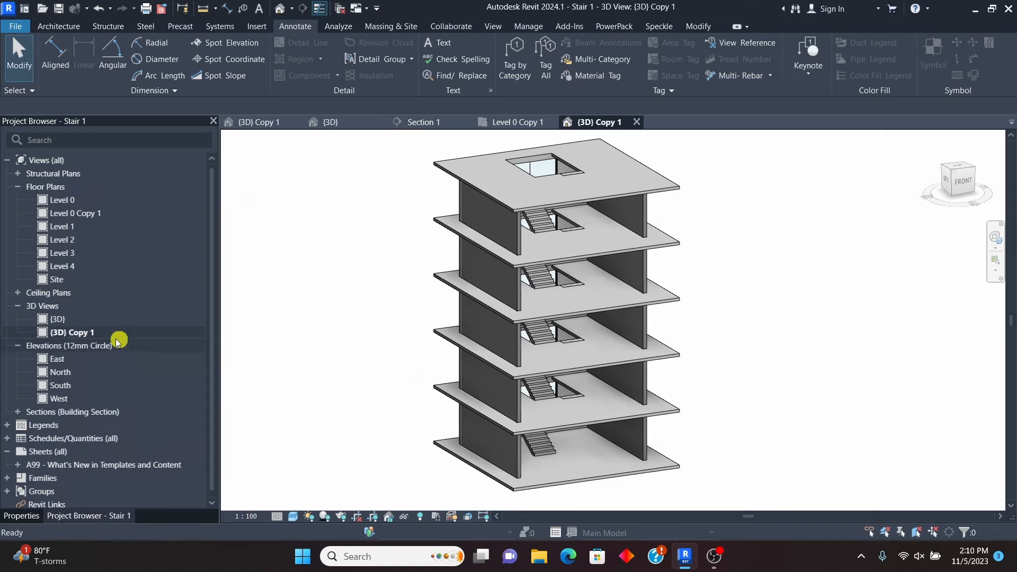
Step: Isolate the multistorey stair in the duplicated 3D view with a Selection Box around it
scroll(629, 290, "up", 5)
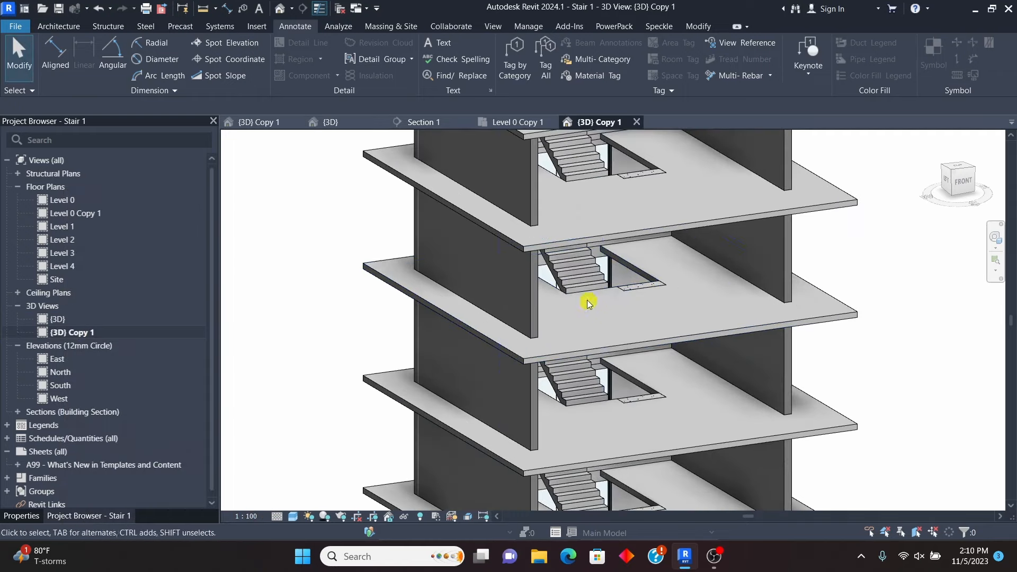
left_click(579, 281)
scroll(580, 307, "down", 6)
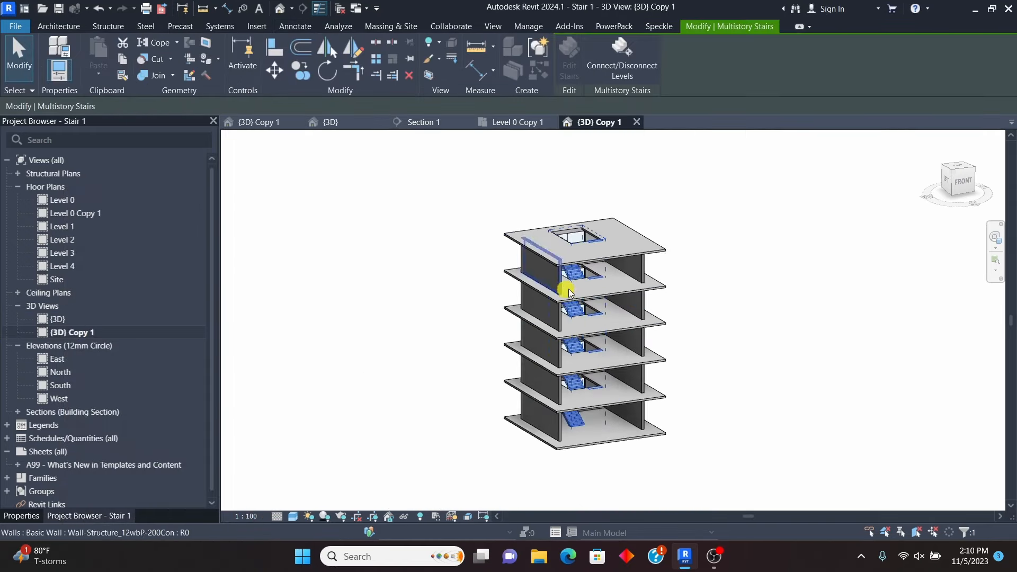
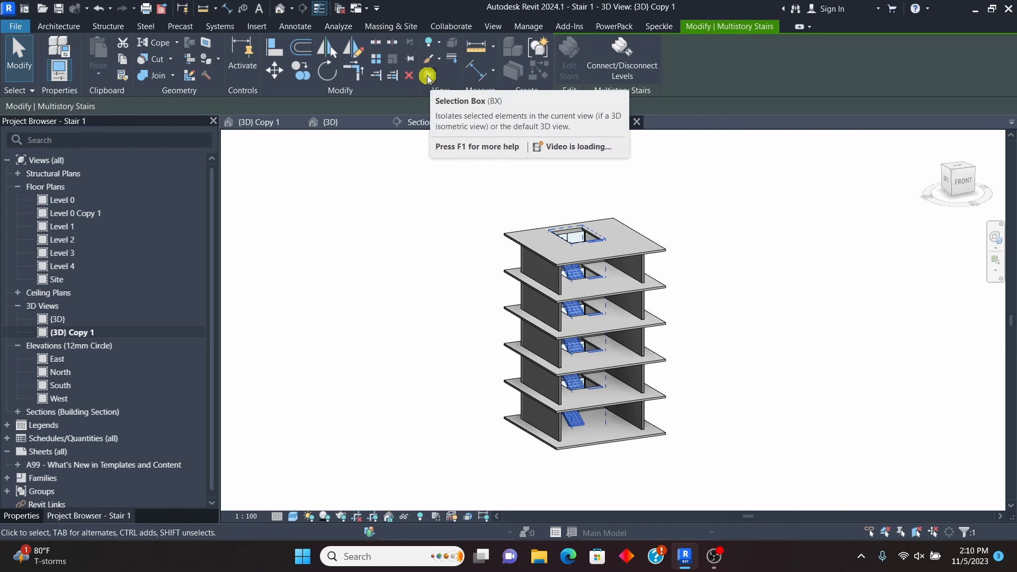
left_click(428, 77)
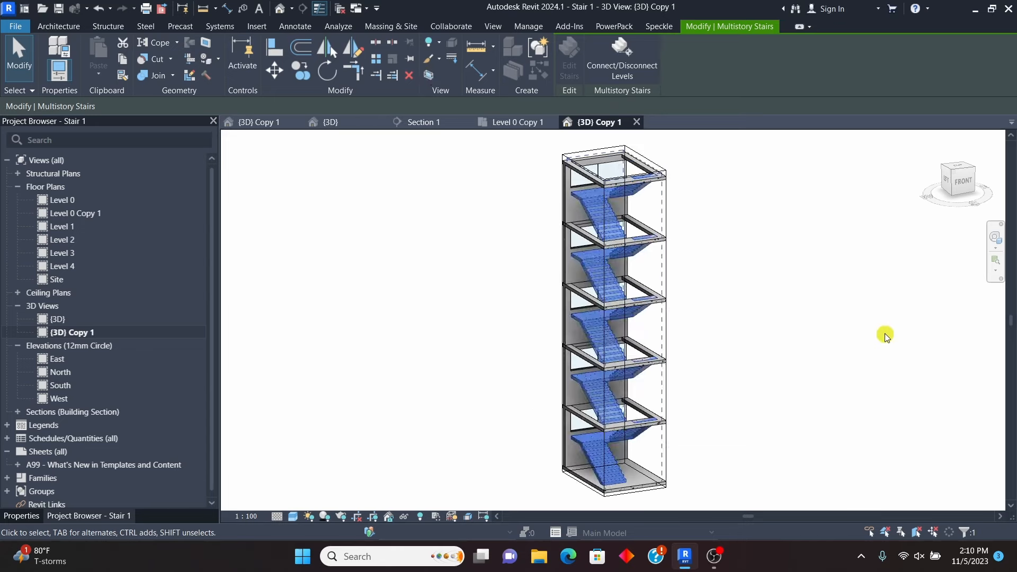
left_click(819, 343)
scroll(500, 342, "down", 3)
middle_click_drag(790, 326, 827, 330, "shift")
scroll(535, 232, "up", 4)
scroll(588, 236, "up", 3)
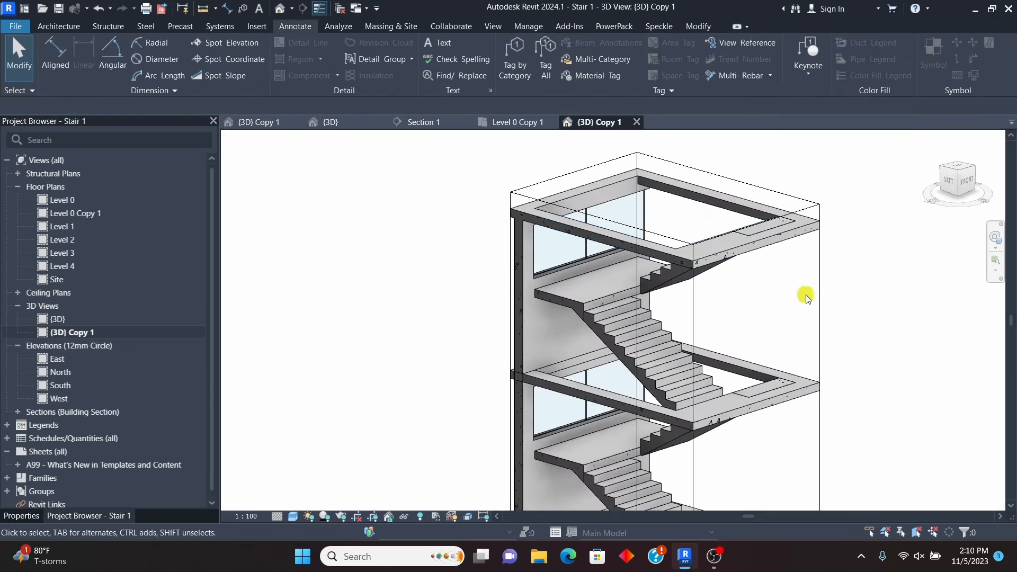
scroll(604, 202, "down", 5)
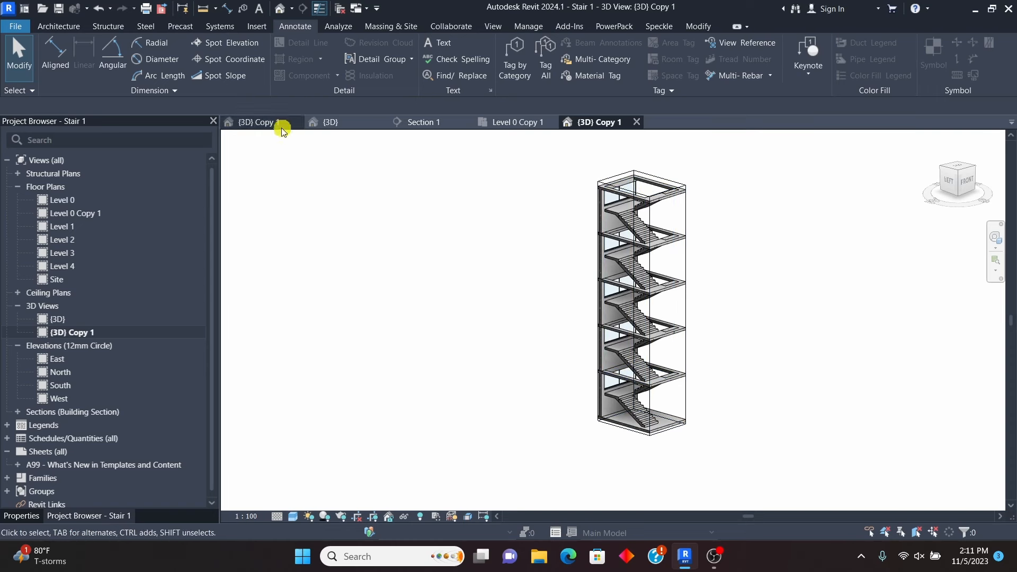
Step: Lower the top face of the section box so that it cuts through the stair's upper storey just above the floor slab
scroll(697, 182, "up", 3)
scroll(631, 171, "up", 2)
left_click(638, 175)
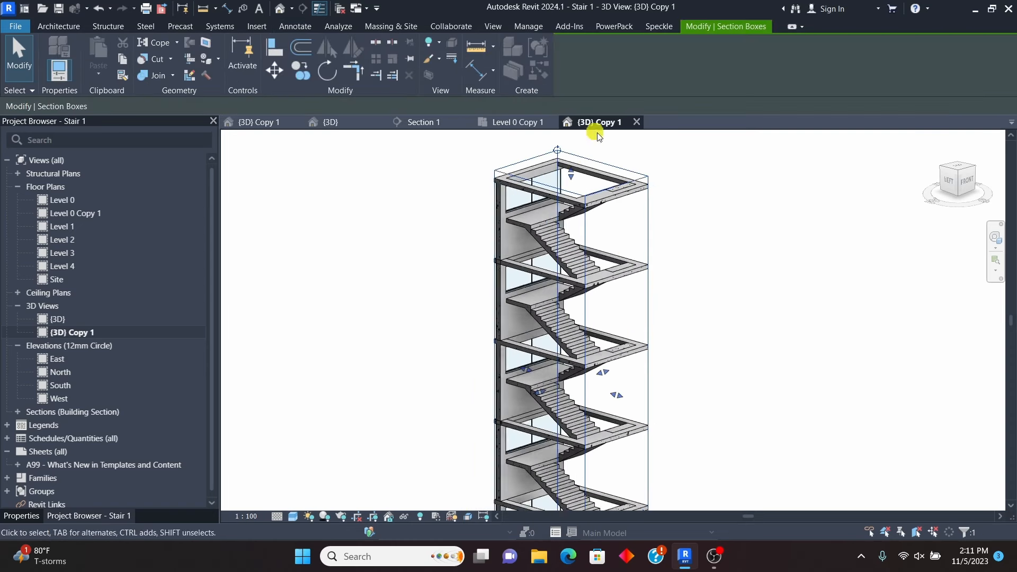
scroll(580, 172, "up", 1)
left_click_drag(572, 165, 615, 268)
left_click(793, 275)
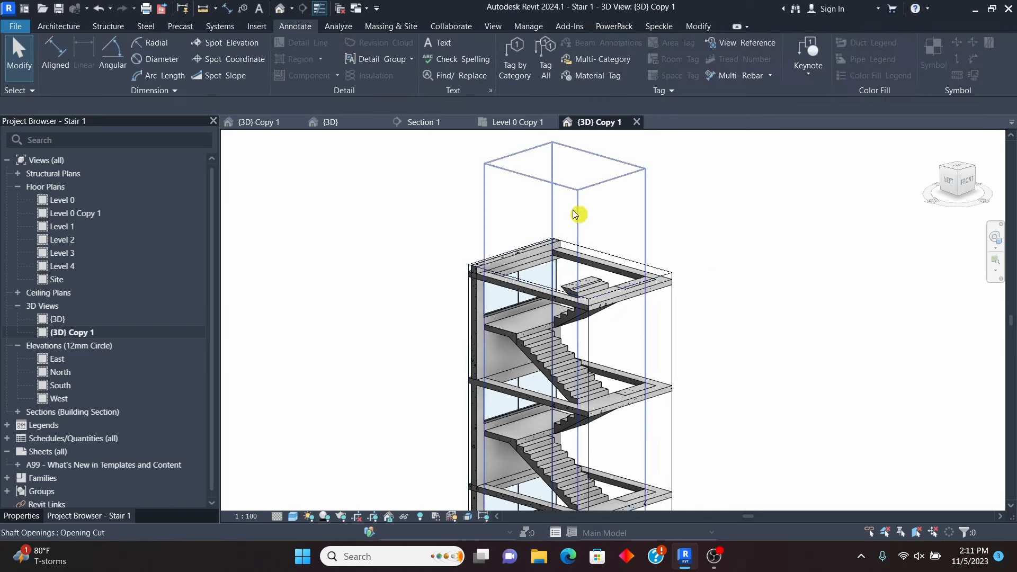
scroll(571, 211, "down", 2)
scroll(568, 291, "down", 1)
scroll(561, 377, "up", 3)
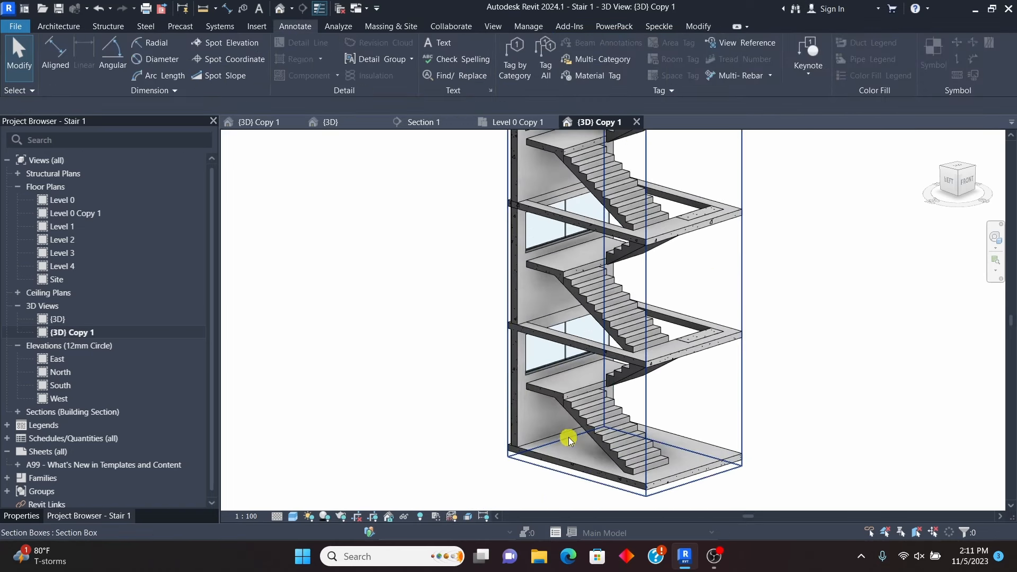
scroll(563, 435, "down", 1)
scroll(613, 391, "down", 2)
scroll(625, 302, "up", 2)
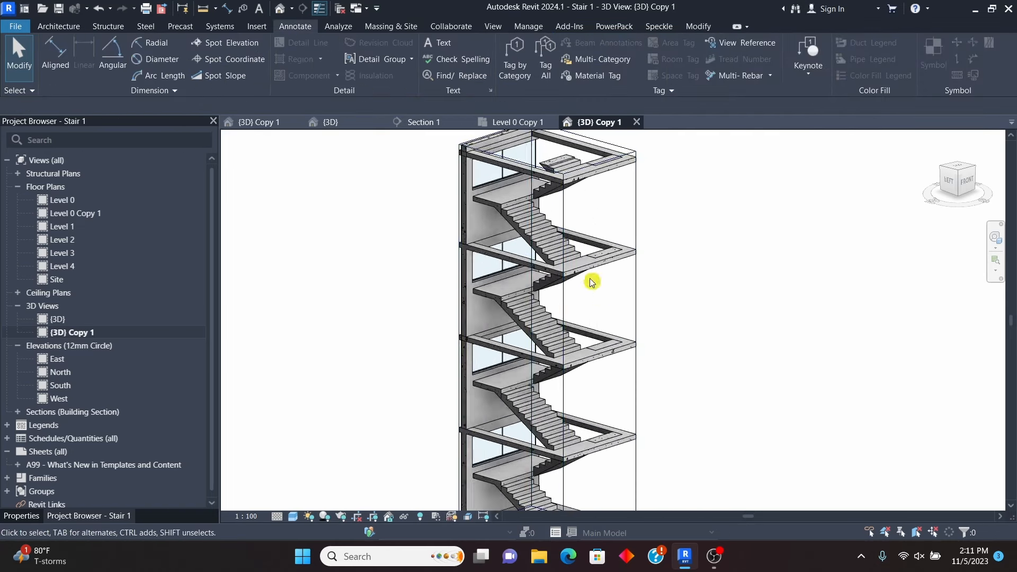
scroll(590, 281, "down", 1)
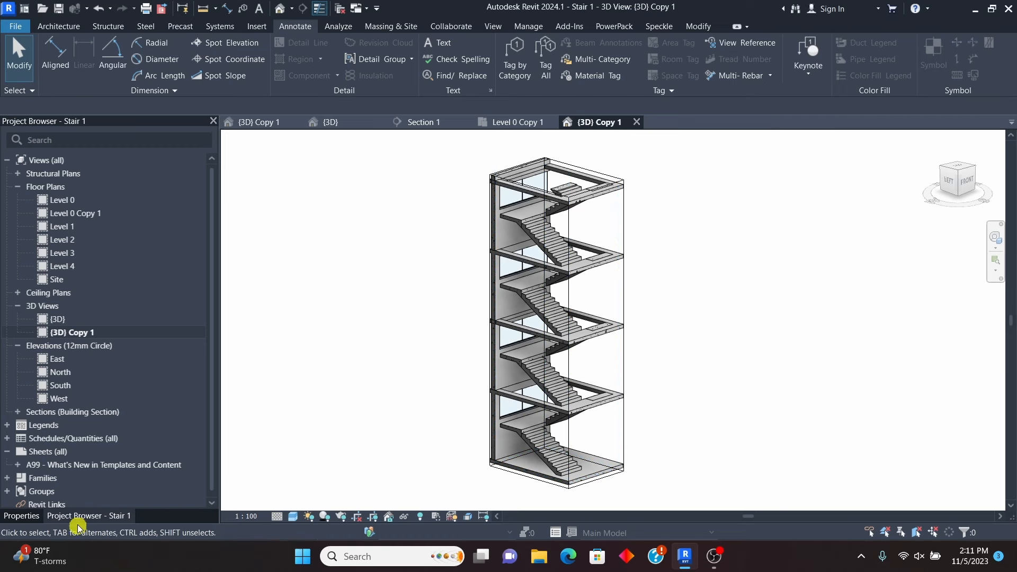
Step: Set the shading color of the 3D View type's Coarse Poche Material, Poche, to green RGB 0 128 0
left_click(26, 517)
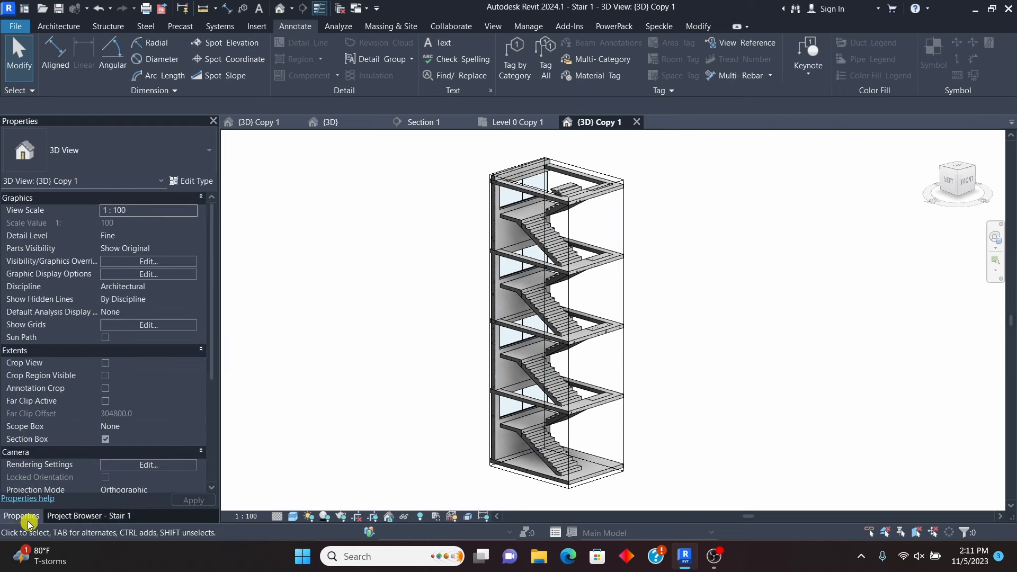
left_click(187, 183)
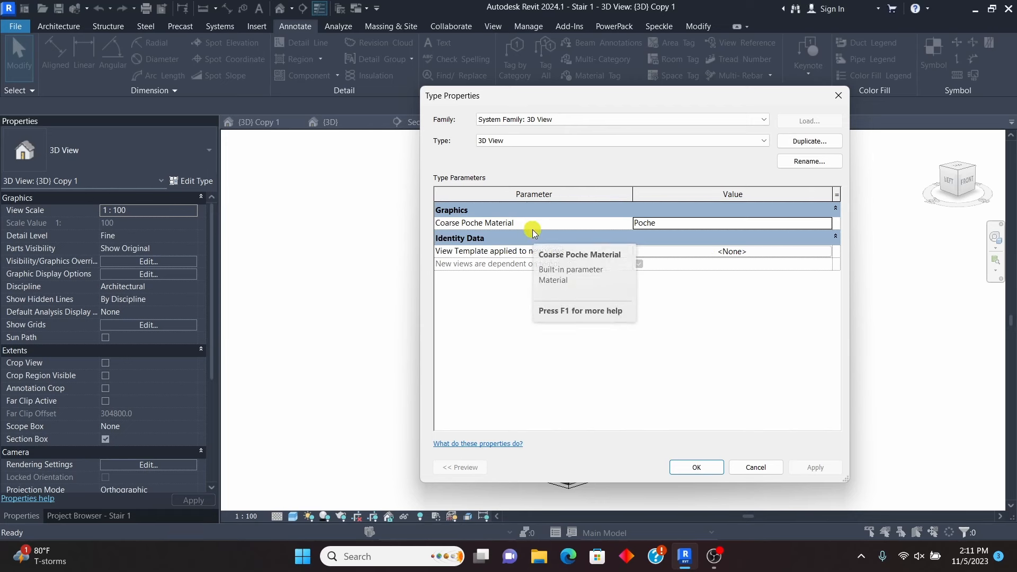
left_click(669, 225)
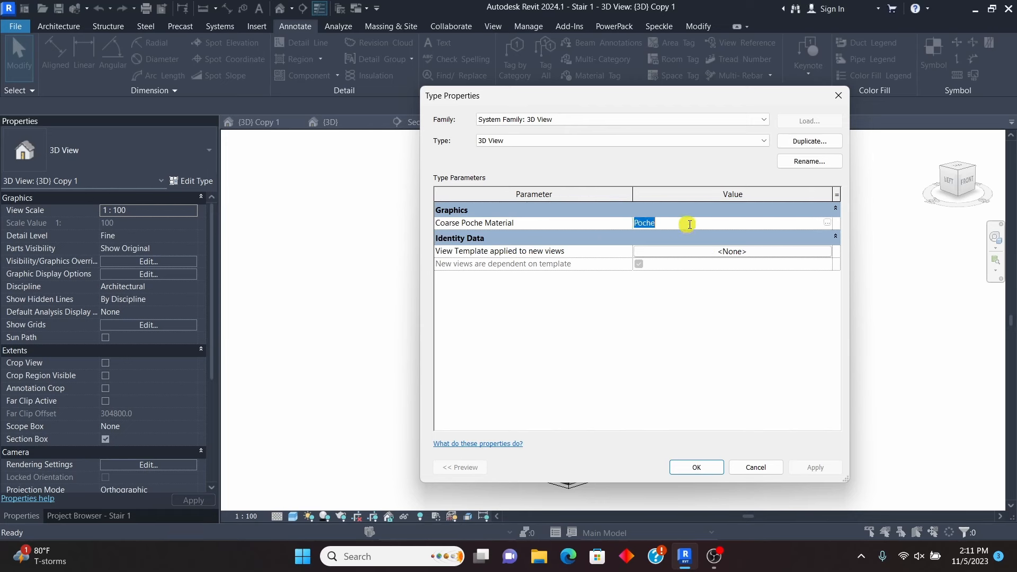
left_click(828, 225)
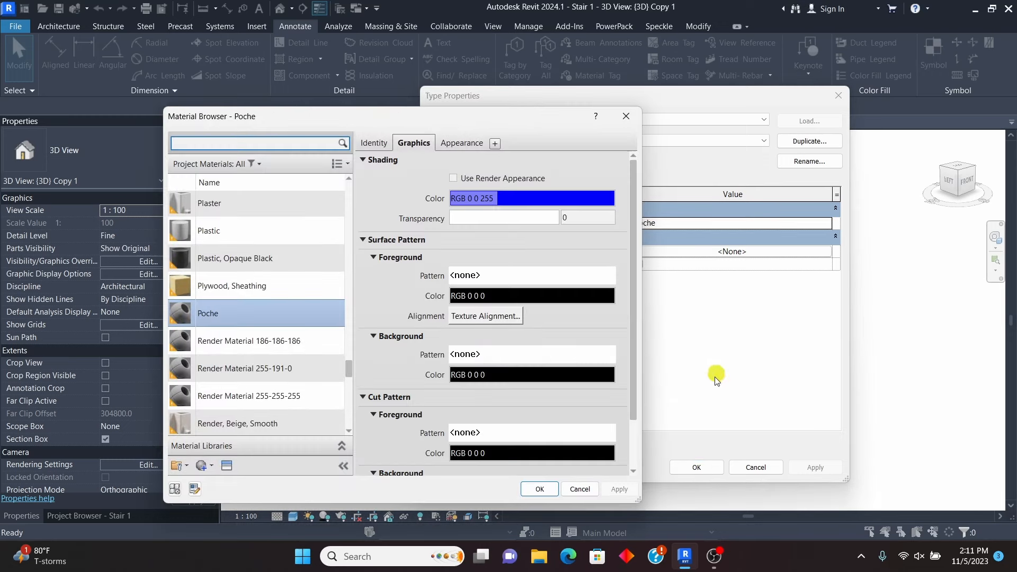
left_click(542, 202)
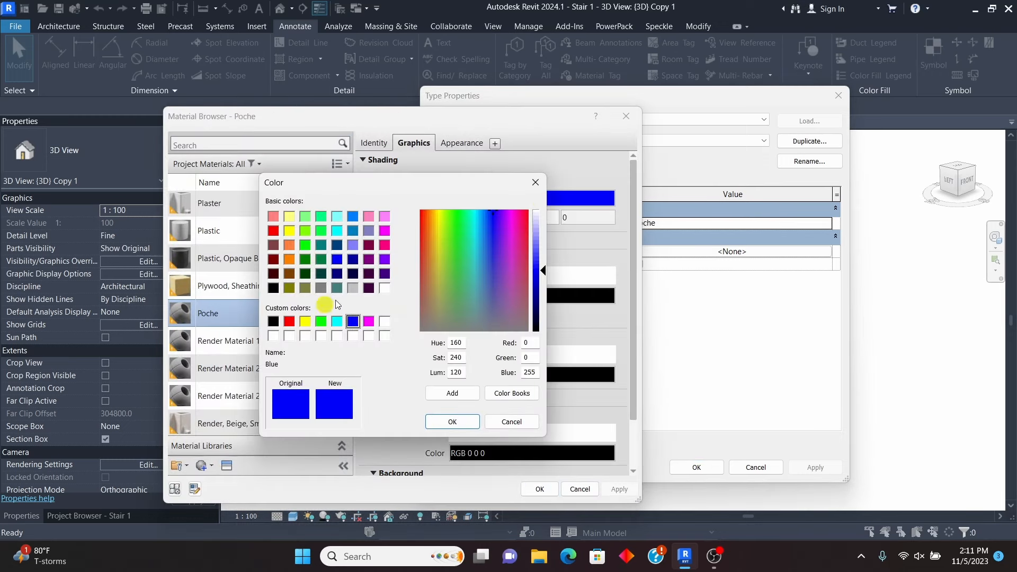
left_click(453, 422)
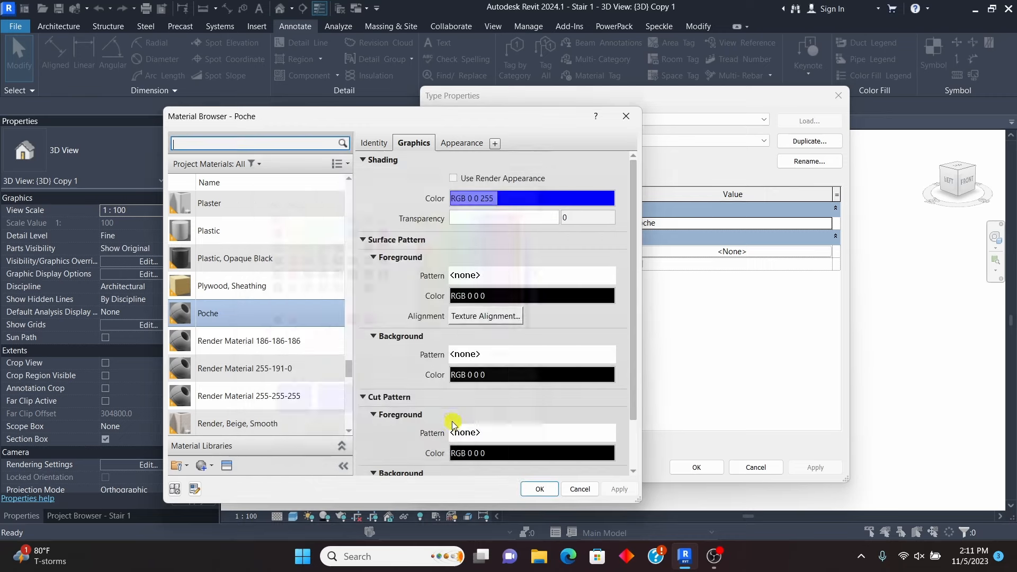
left_click(548, 202)
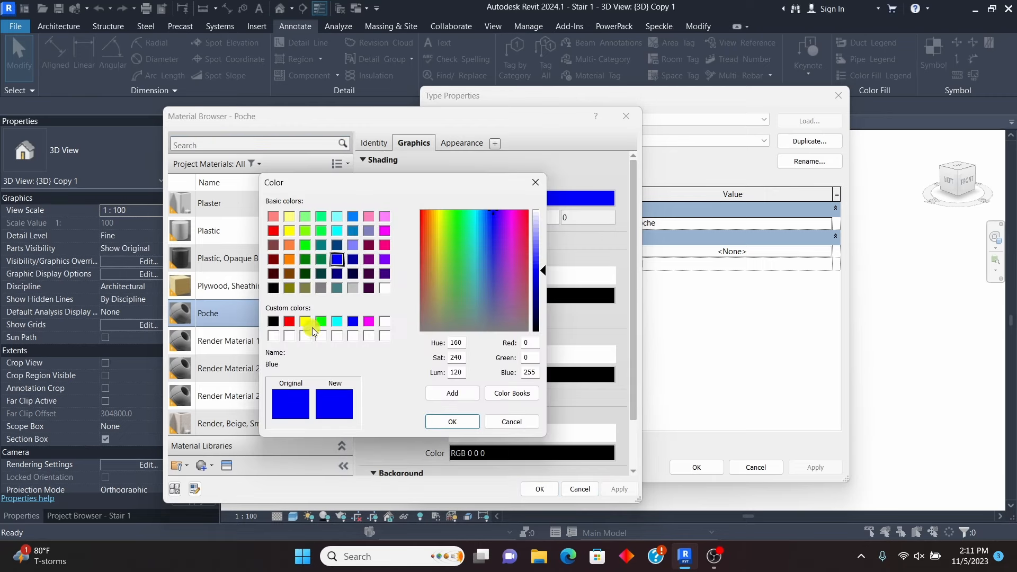
left_click(306, 259)
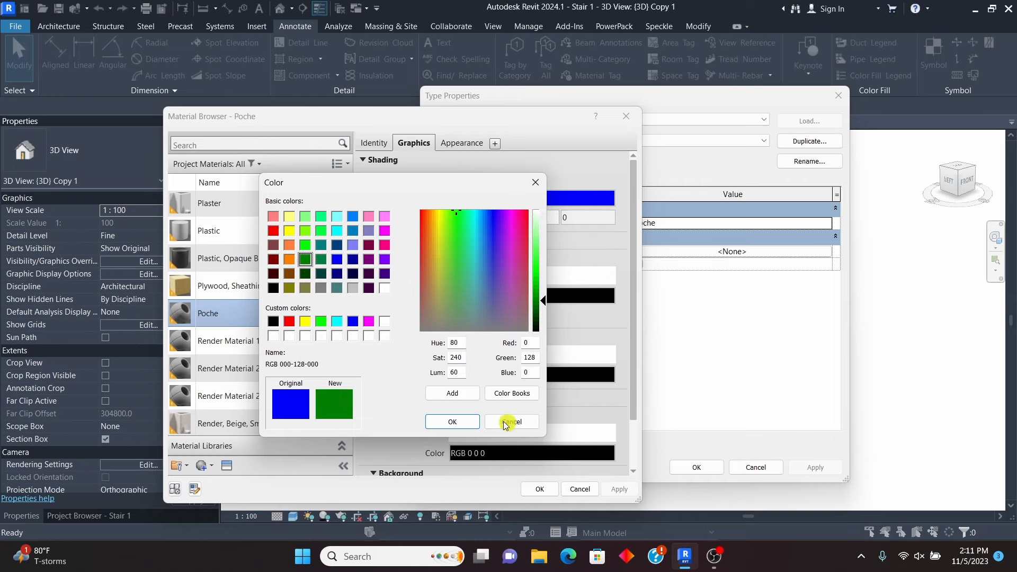
left_click(452, 423)
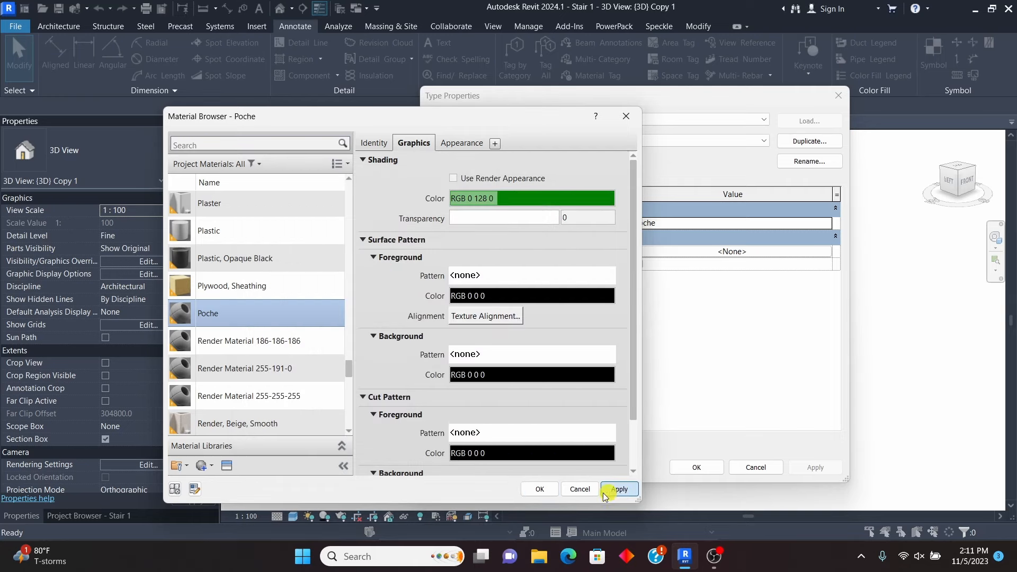
left_click(540, 489)
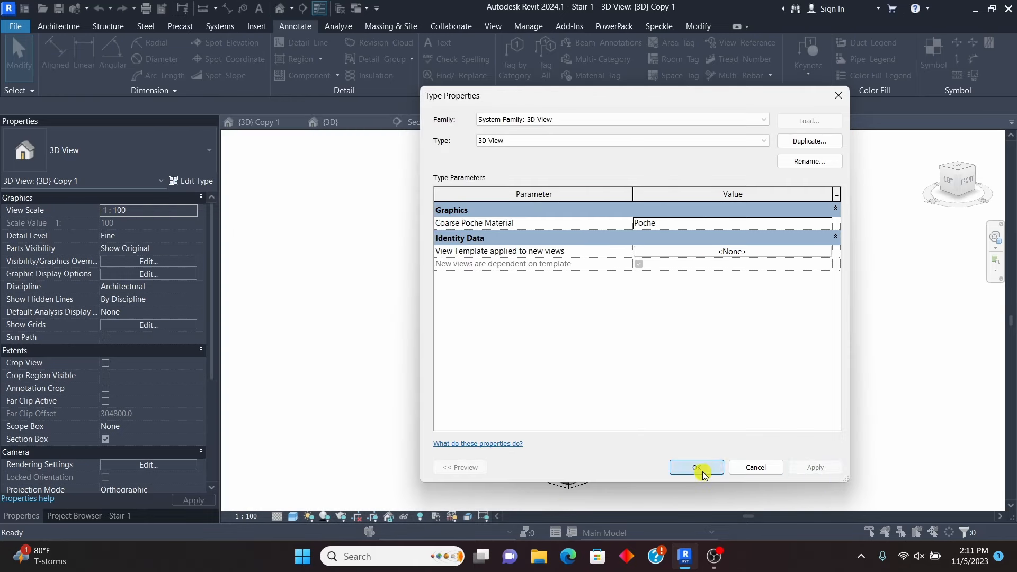
left_click(697, 468)
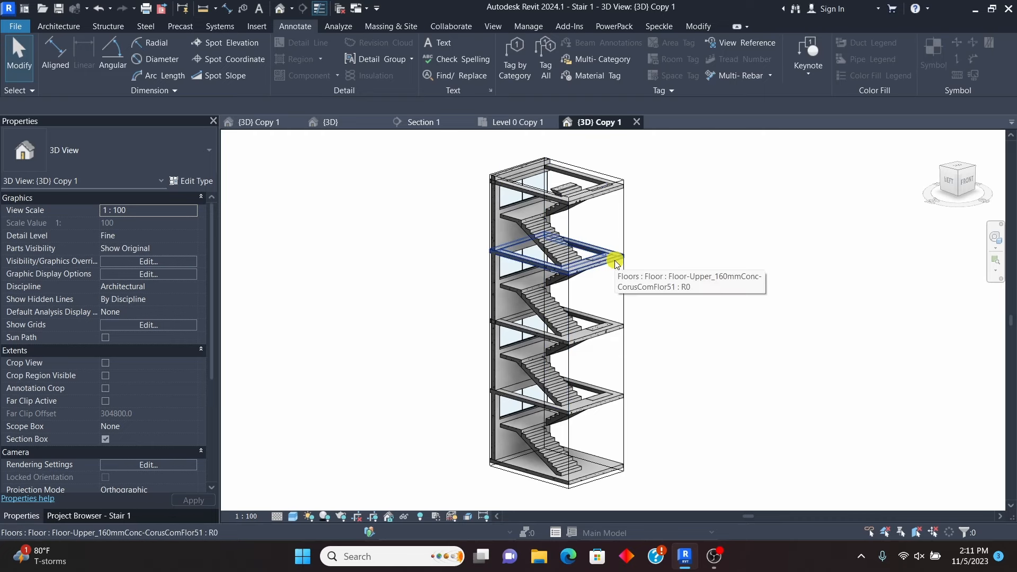
Step: Set the detail level of the section-boxed 3D view to Coarse and check the cut faces along the stair
scroll(594, 207, "up", 3)
scroll(588, 217, "down", 3)
scroll(594, 258, "up", 1)
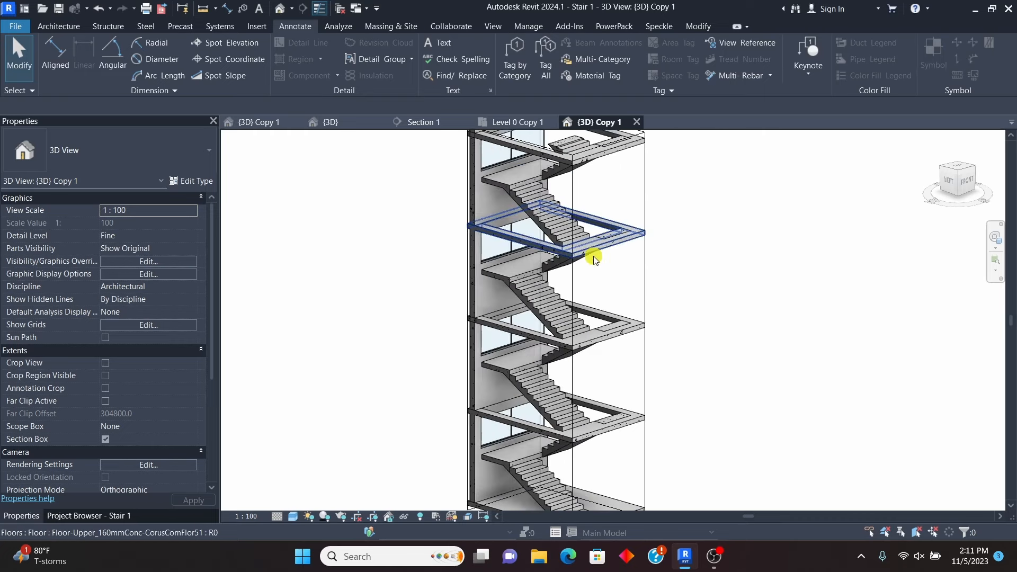
scroll(530, 280, "down", 3)
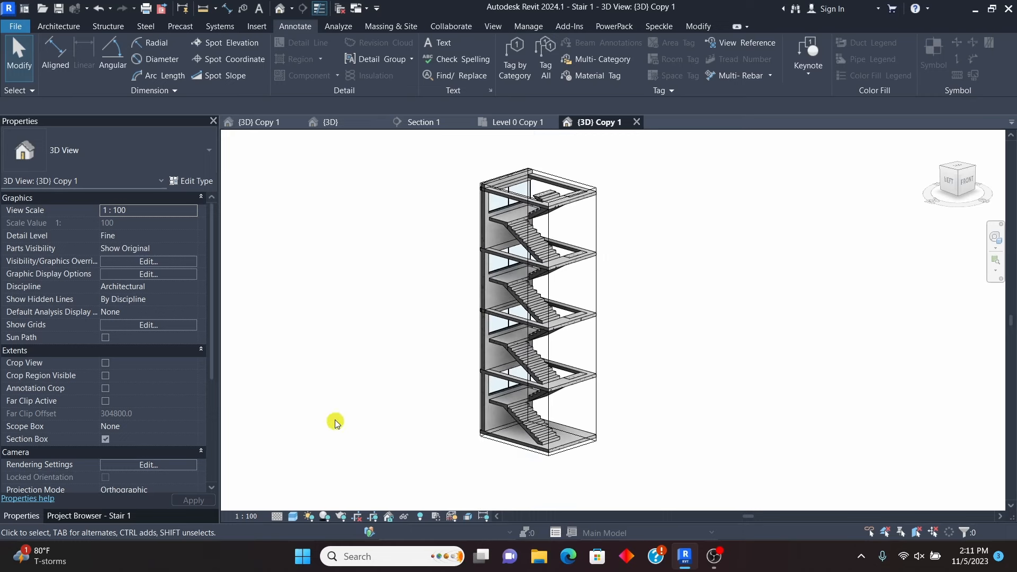
left_click(275, 516)
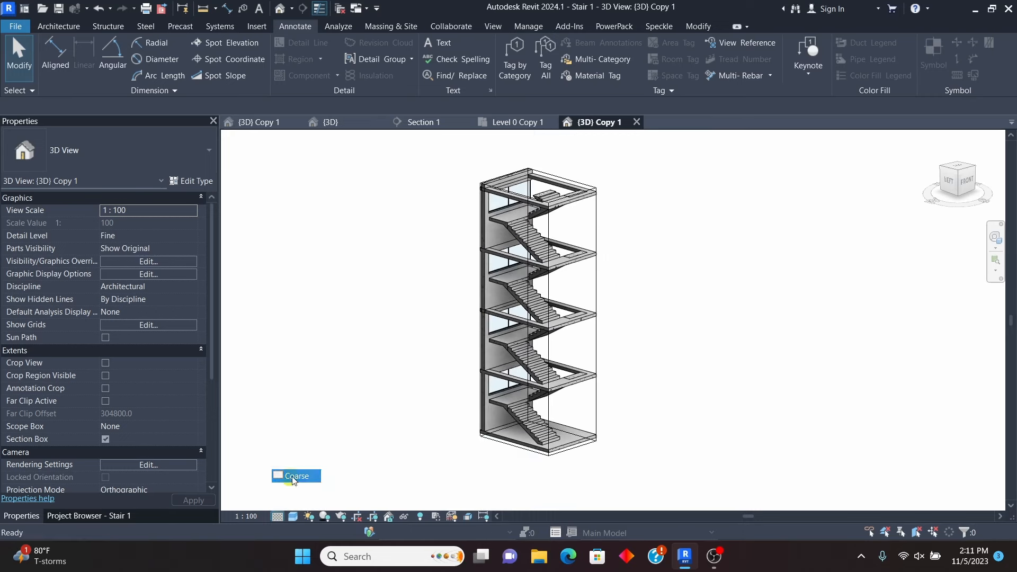
left_click(295, 473)
scroll(519, 253, "up", 4)
scroll(529, 307, "up", 2)
scroll(594, 284, "down", 5)
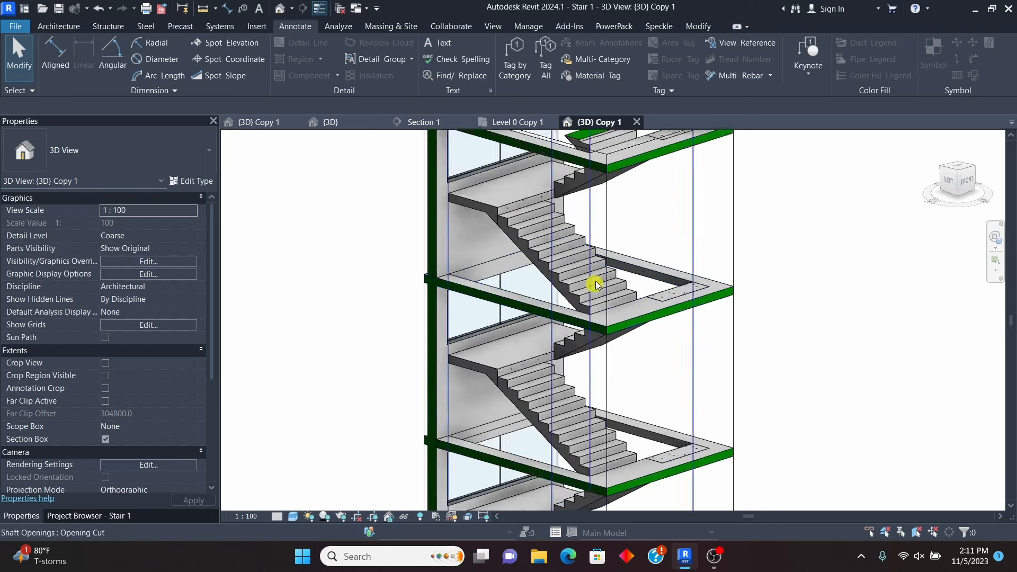
scroll(574, 309, "up", 4)
scroll(582, 297, "down", 5)
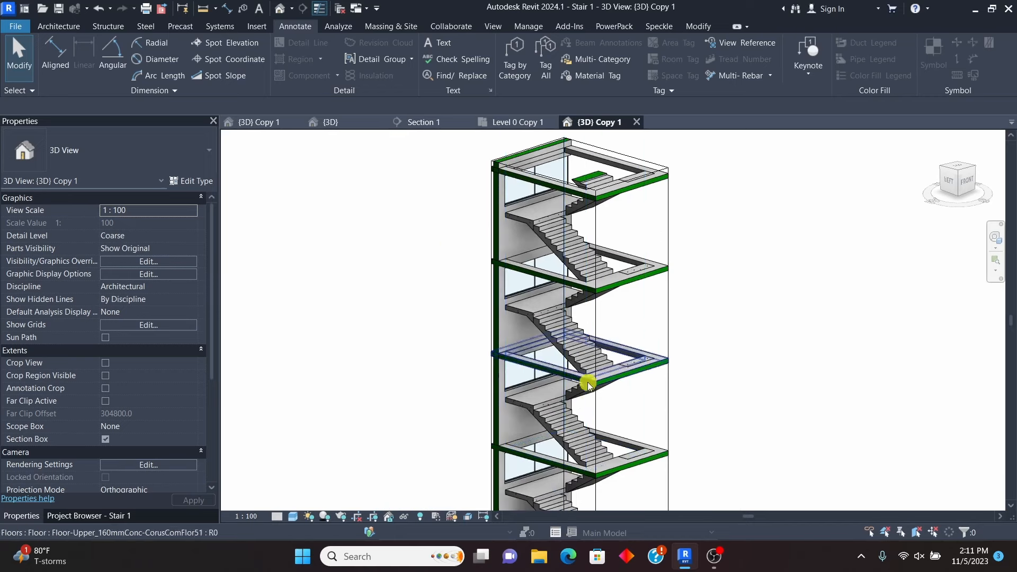
middle_click_drag(606, 217, 574, 216)
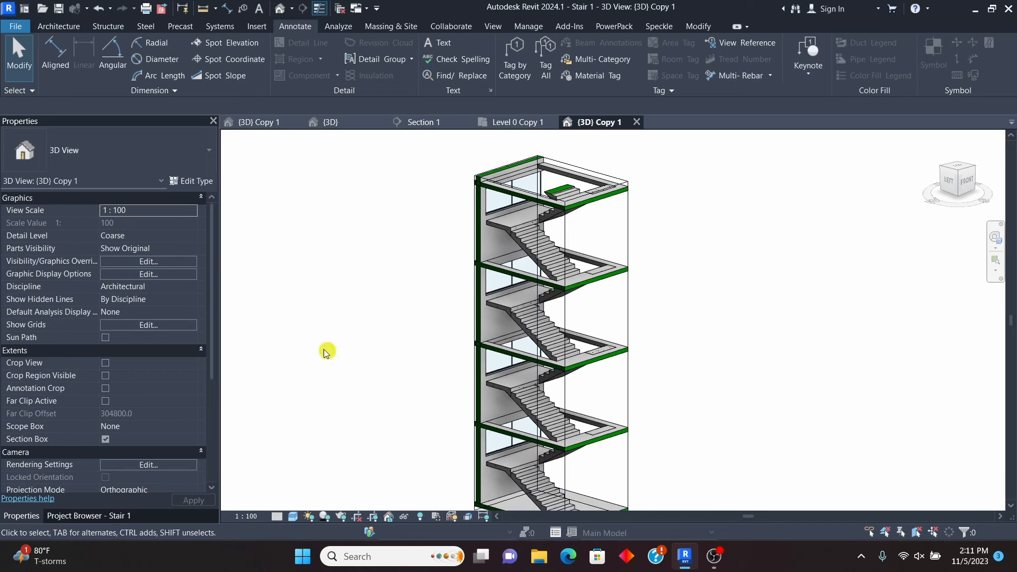
Step: Change the shading color of the 3D View type's Coarse Poche Material, Poche, to blue RGB 0 0 255
left_click(192, 181)
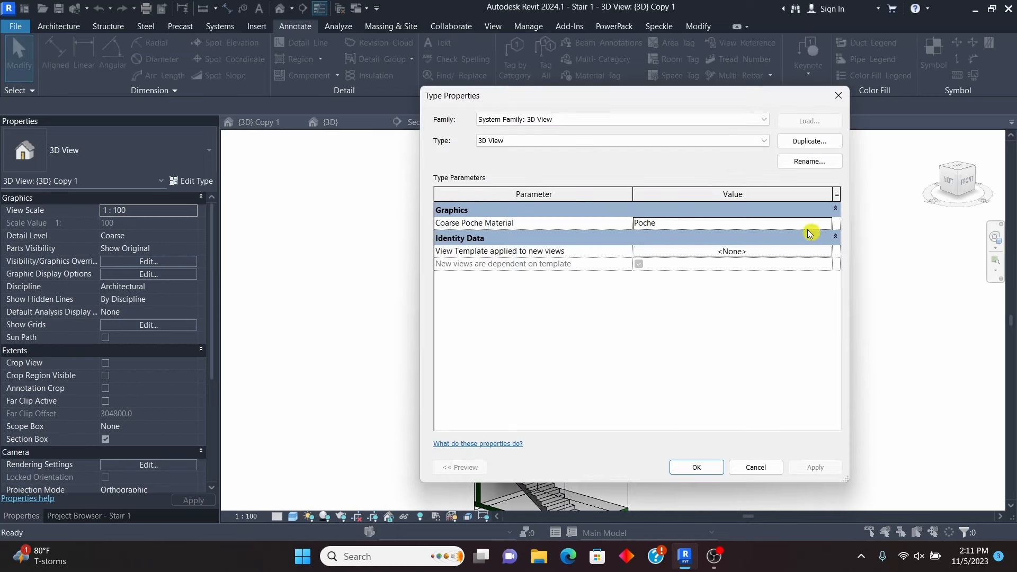
left_click(829, 224)
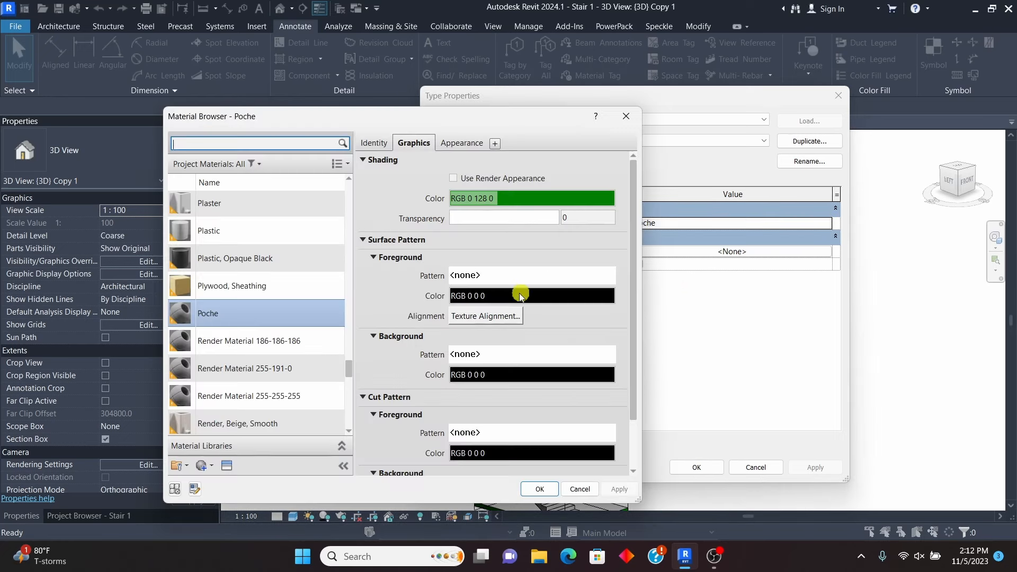
left_click(530, 202)
left_click(353, 321)
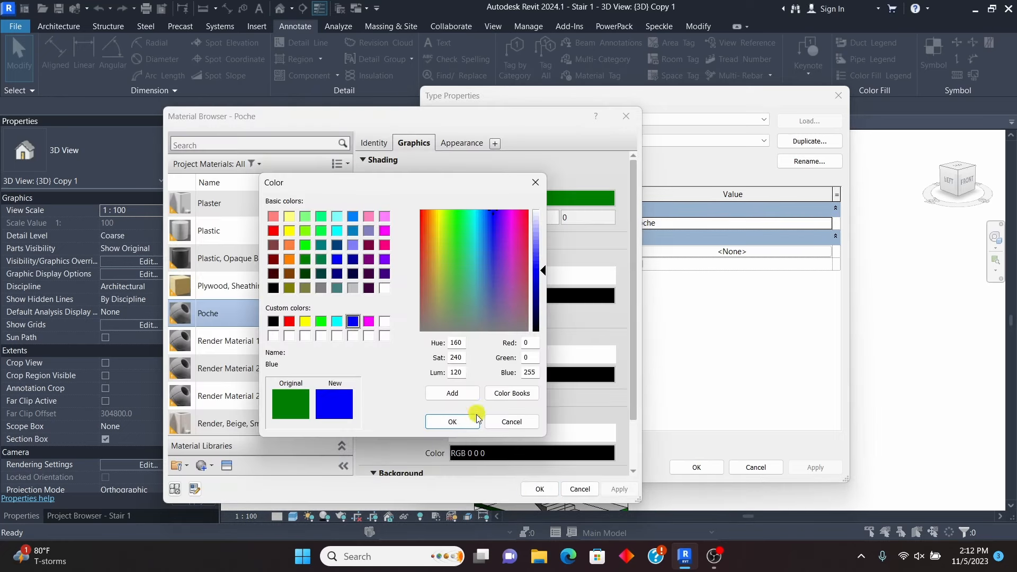
left_click(447, 422)
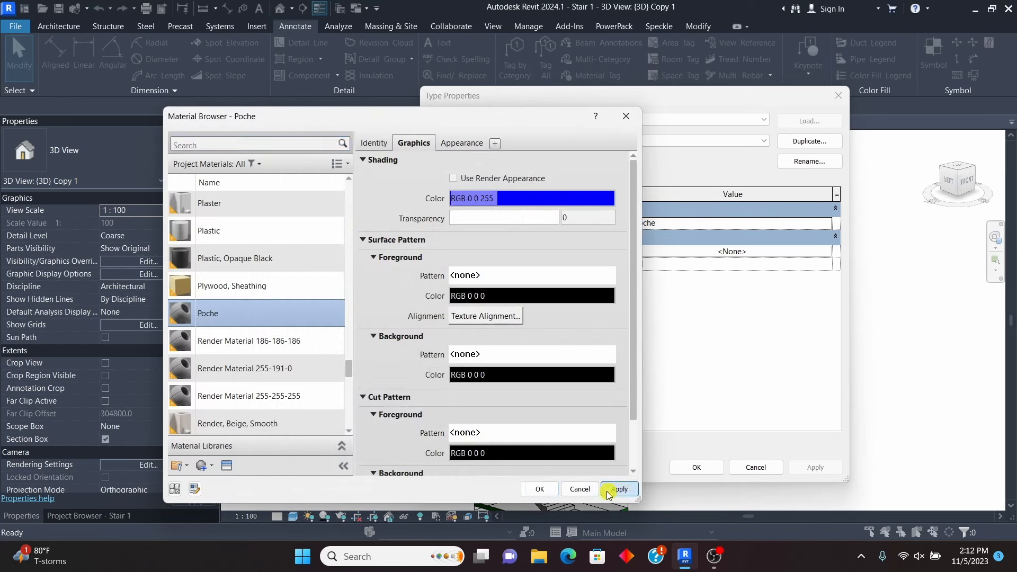
left_click(540, 489)
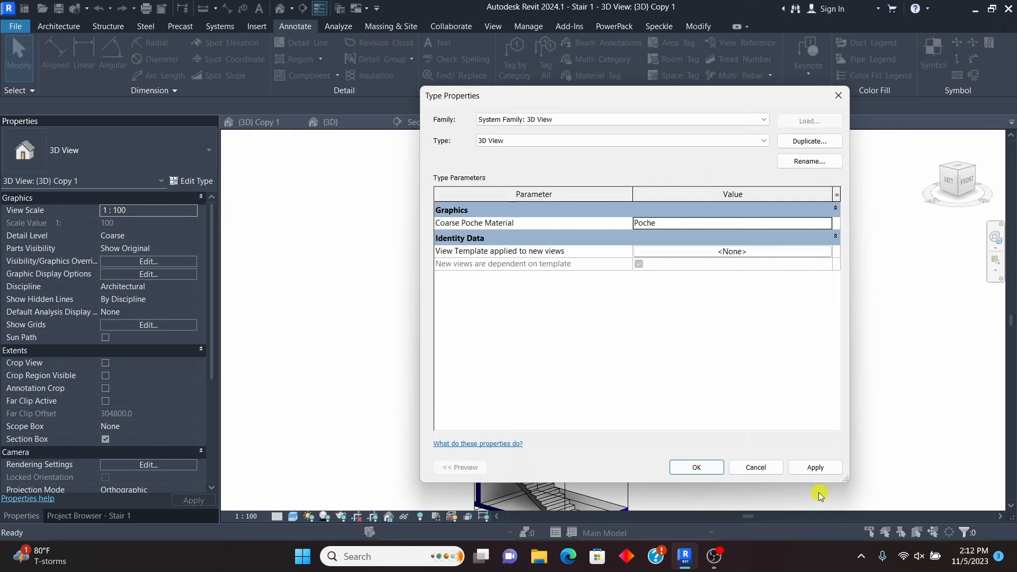
left_click(697, 468)
Step: Examine the recolored cut faces of the floors, walls and stair over the full height of the section-boxed view
scroll(729, 241, "down", 2)
scroll(582, 340, "up", 5)
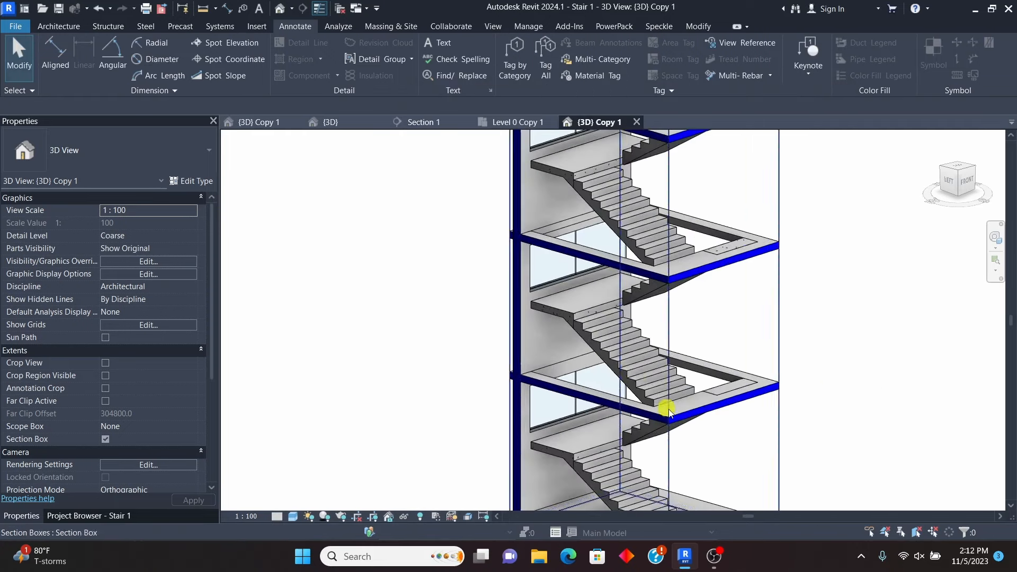
scroll(666, 408, "down", 4)
scroll(585, 420, "up", 4)
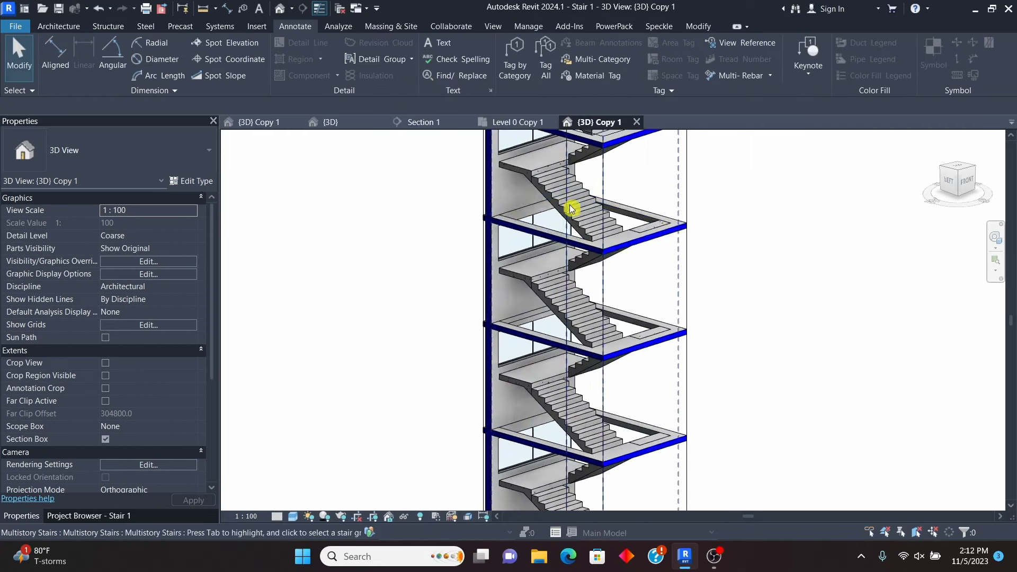
scroll(549, 325, "down", 3)
scroll(567, 329, "up", 2)
scroll(547, 345, "down", 1)
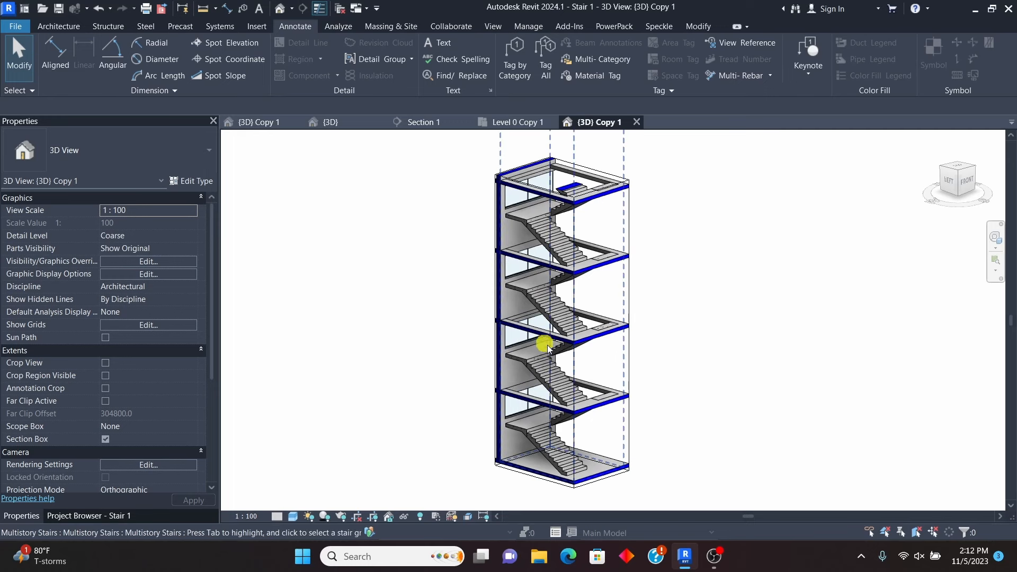
scroll(550, 350, "up", 2)
scroll(538, 364, "down", 2)
scroll(533, 450, "up", 3)
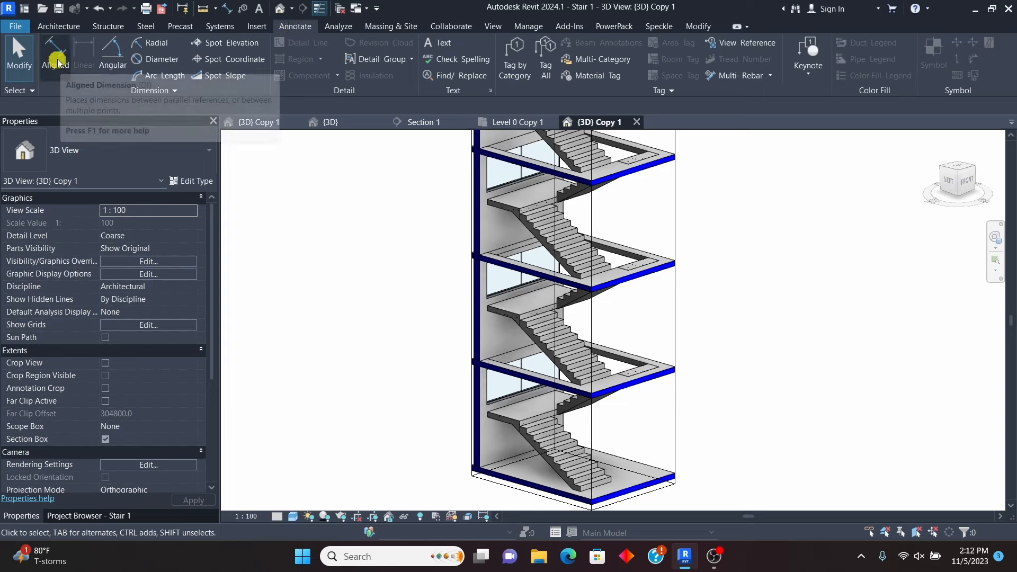
Step: Place a No Symbol (Project) spot elevation with a leader on the stair's lowest mid-landing
left_click(227, 43)
scroll(514, 419, "up", 3)
scroll(510, 444, "up", 1)
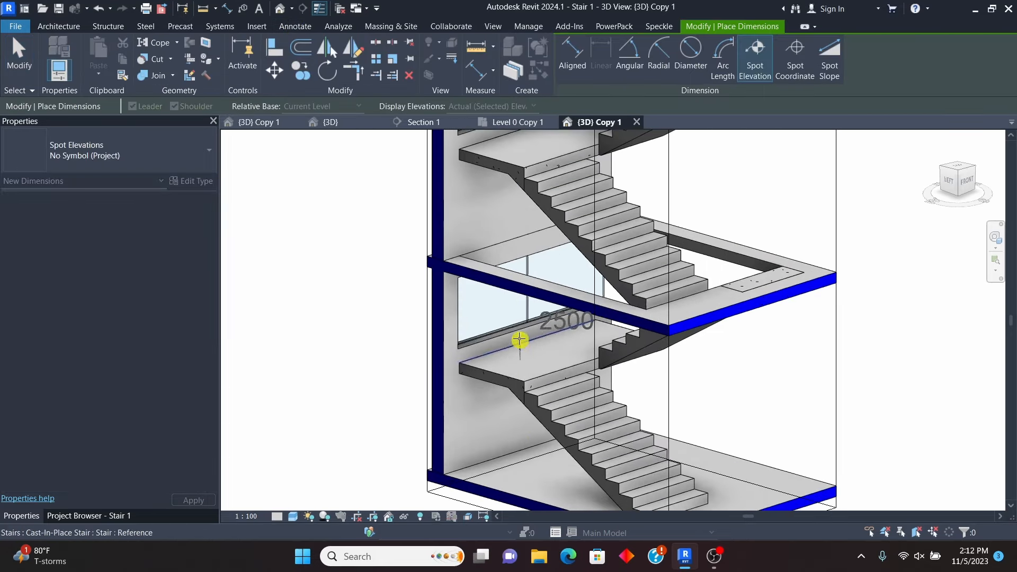
scroll(524, 391, "up", 2)
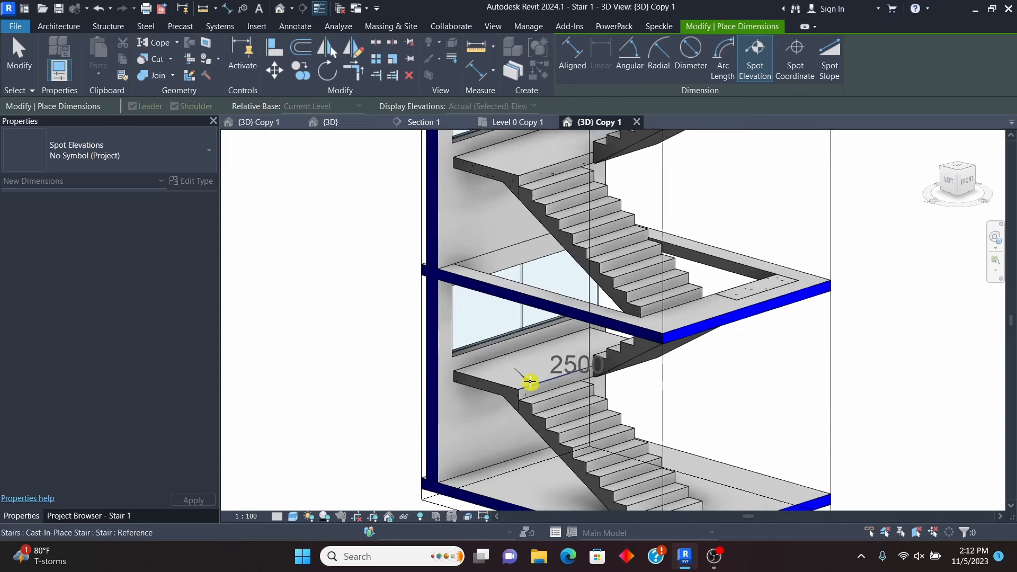
left_click(514, 338)
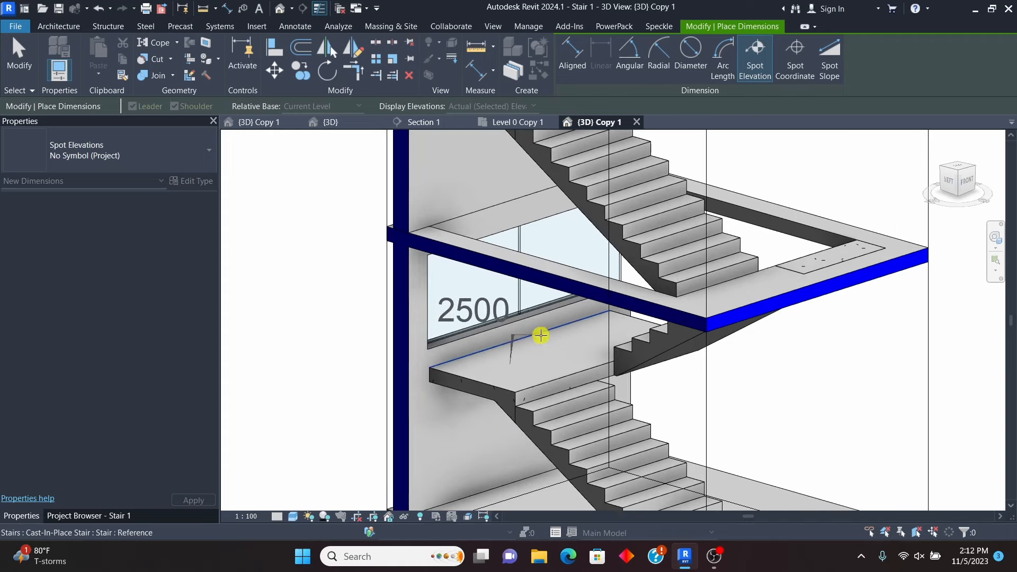
left_click(577, 338)
scroll(503, 369, "down", 2)
scroll(503, 369, "down", 4)
scroll(505, 371, "up", 5)
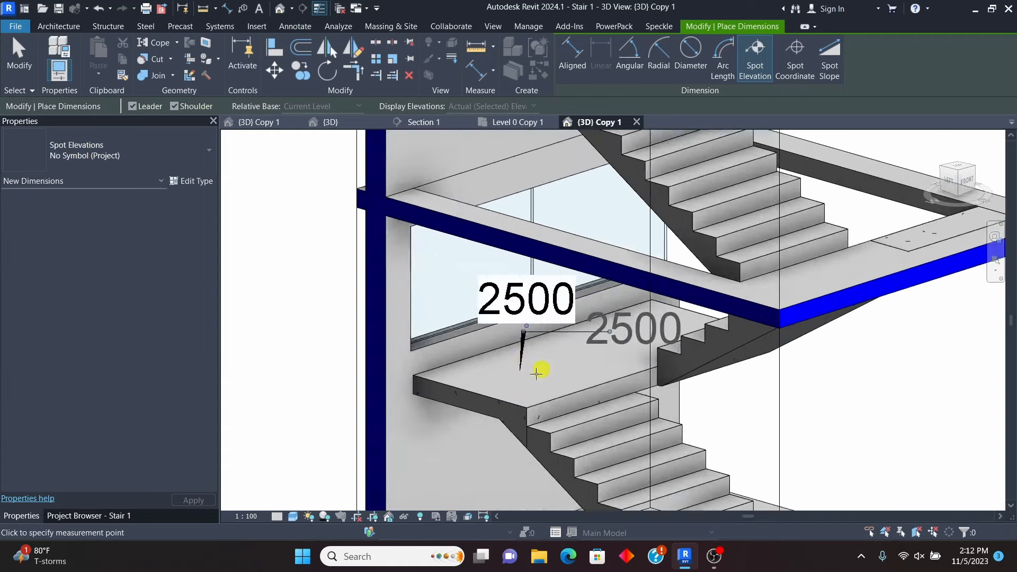
scroll(539, 369, "down", 4)
key("Escape")
key("Escape")
Step: Remove the spot elevation from the stair's lowest mid-landing
scroll(535, 355, "up", 5)
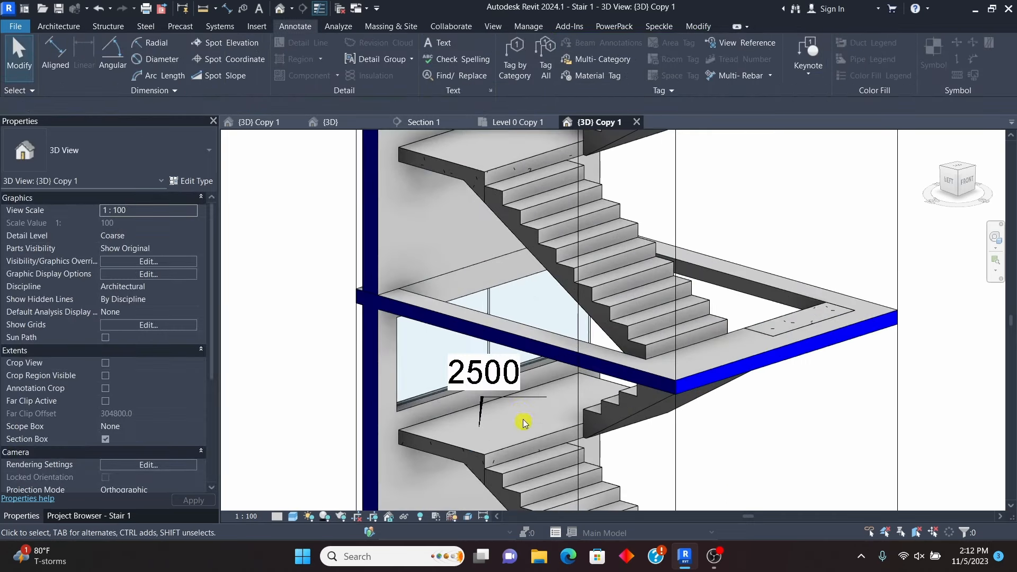
left_click(555, 412)
key("Escape")
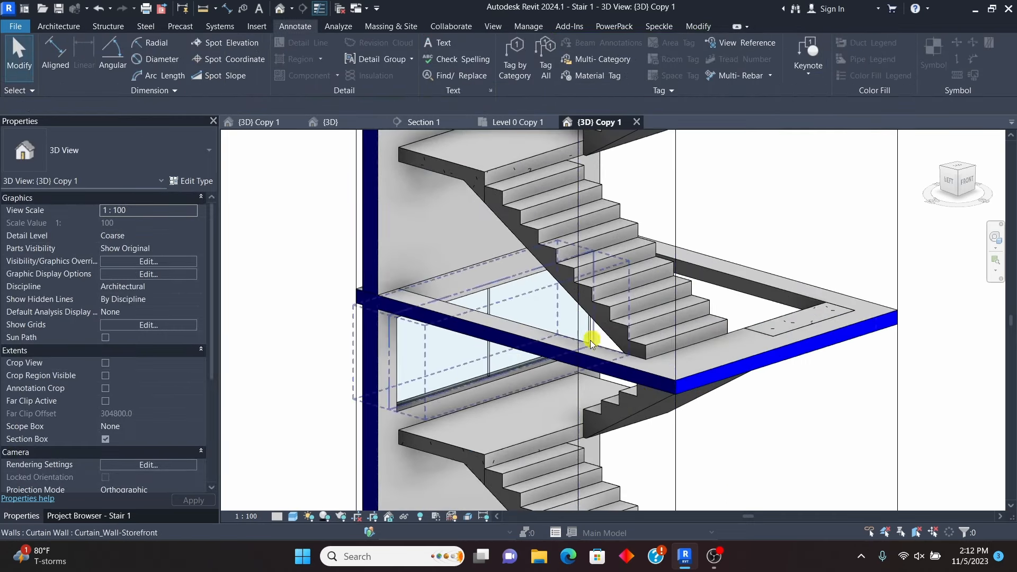
Step: Save the orientation of the section-boxed 3D view and lock it
scroll(512, 487, "down", 4)
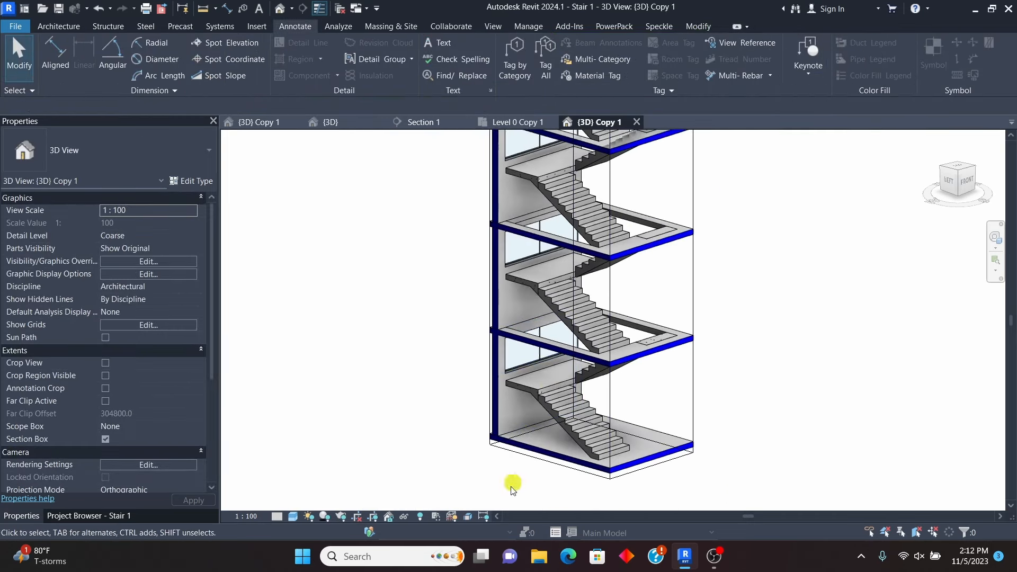
left_click(389, 516)
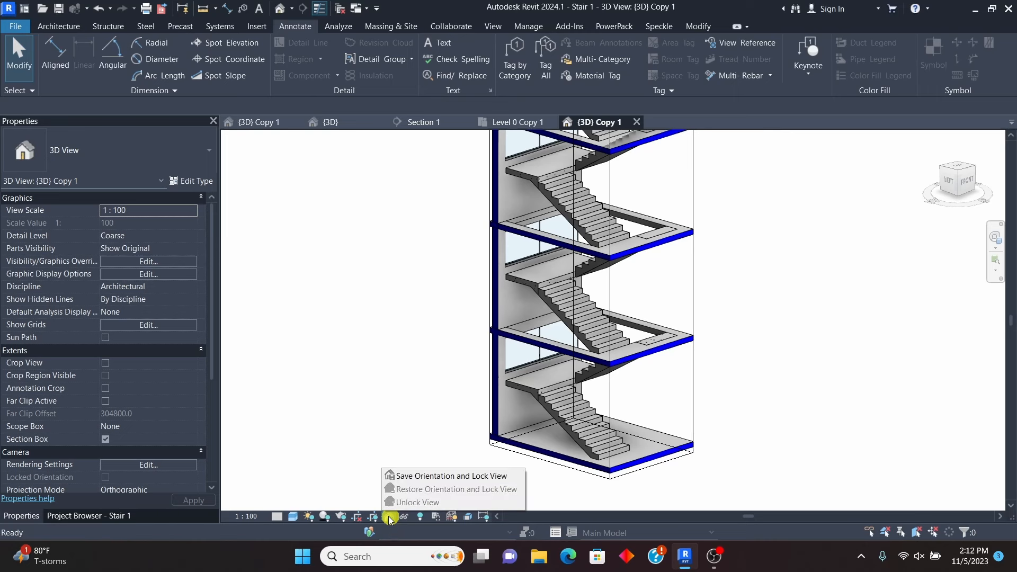
left_click(424, 476)
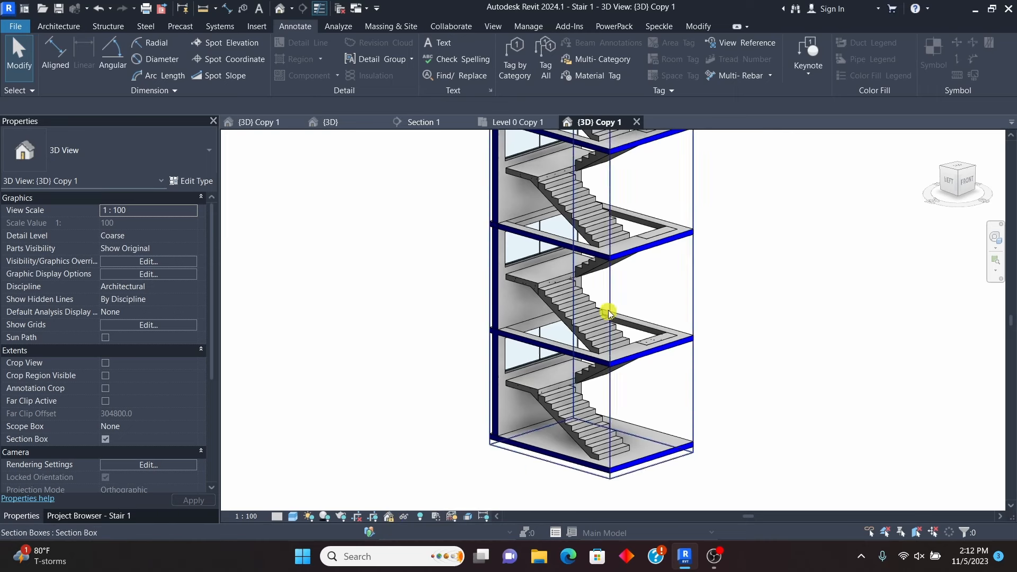
scroll(564, 341, "down", 3)
scroll(564, 341, "up", 3)
scroll(554, 345, "down", 3)
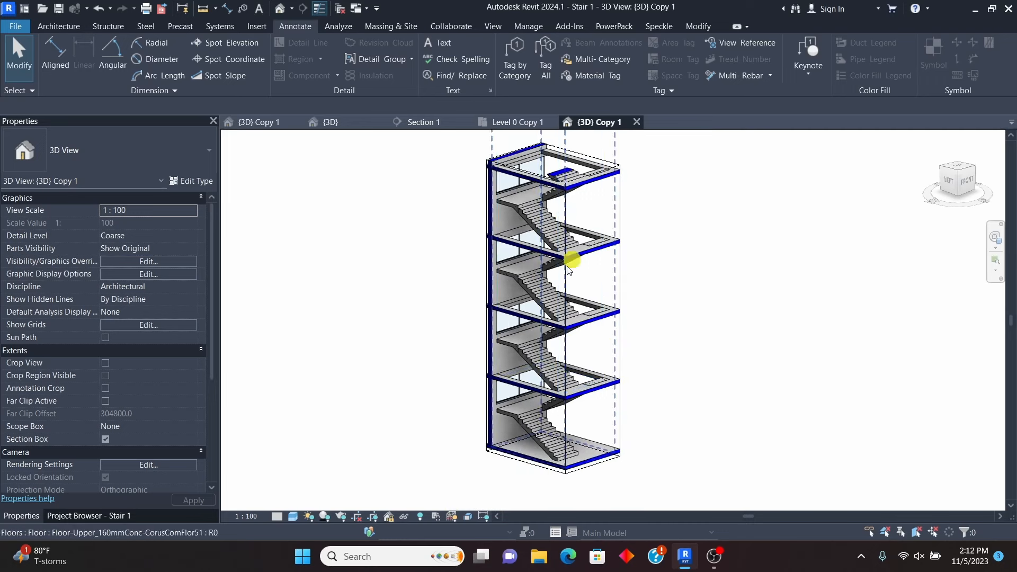
scroll(573, 346, "up", 3)
scroll(574, 346, "down", 4)
scroll(551, 352, "up", 1)
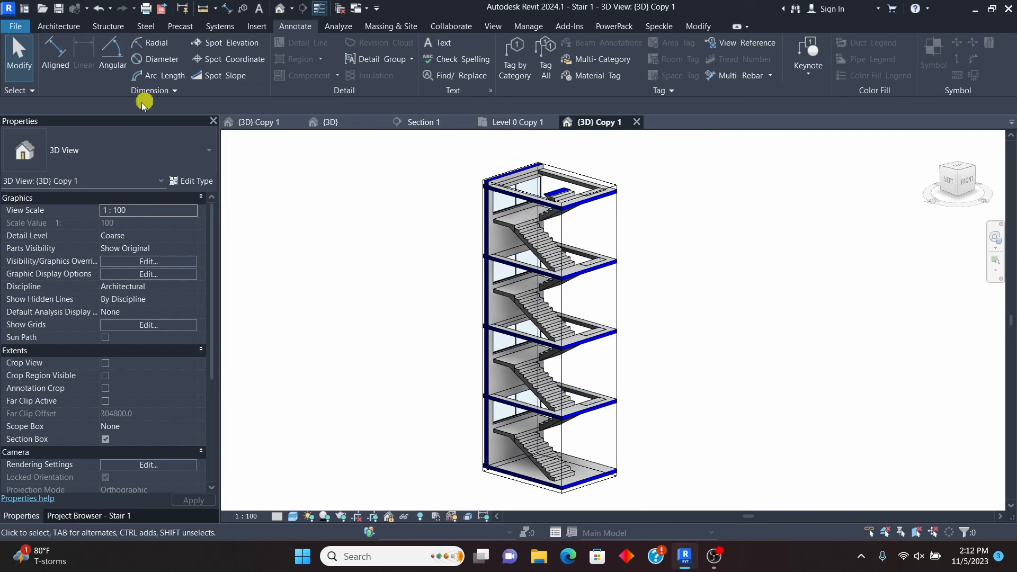
Step: Try the No Symbol (Project) and No Symbol (Relative) types for a spot elevation on the lowest mid-landing
left_click(198, 42)
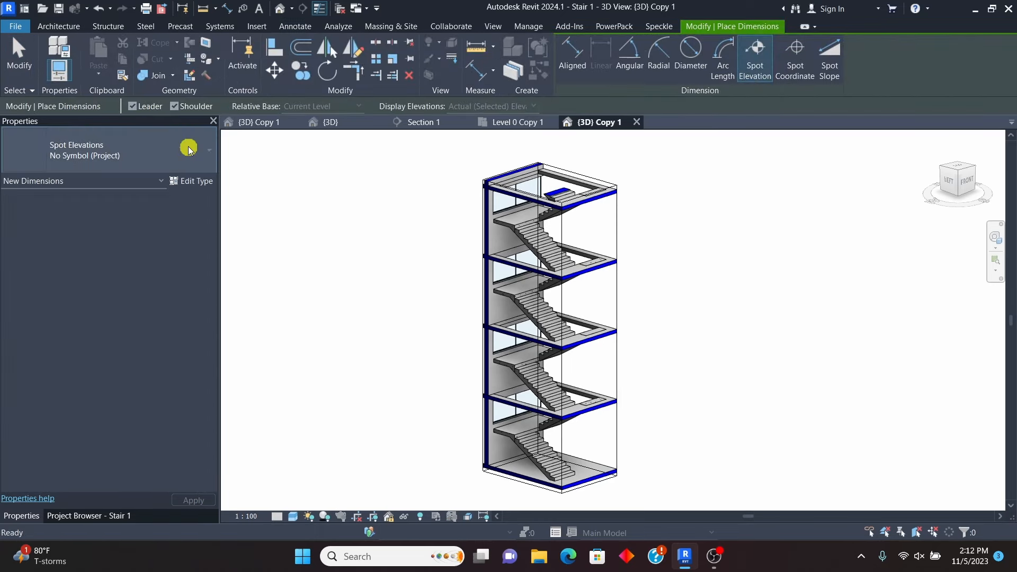
scroll(488, 461, "up", 6)
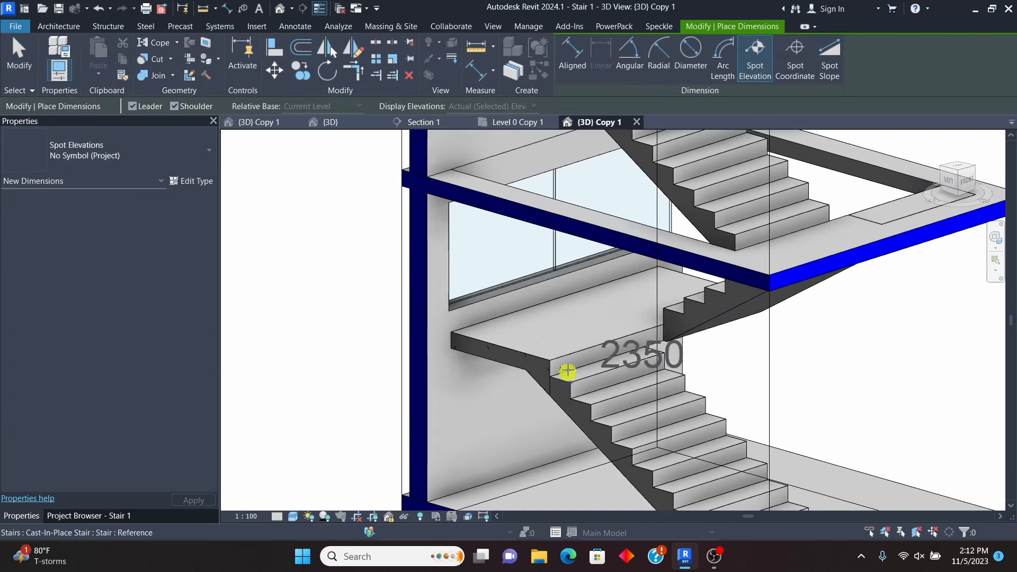
left_click(536, 337)
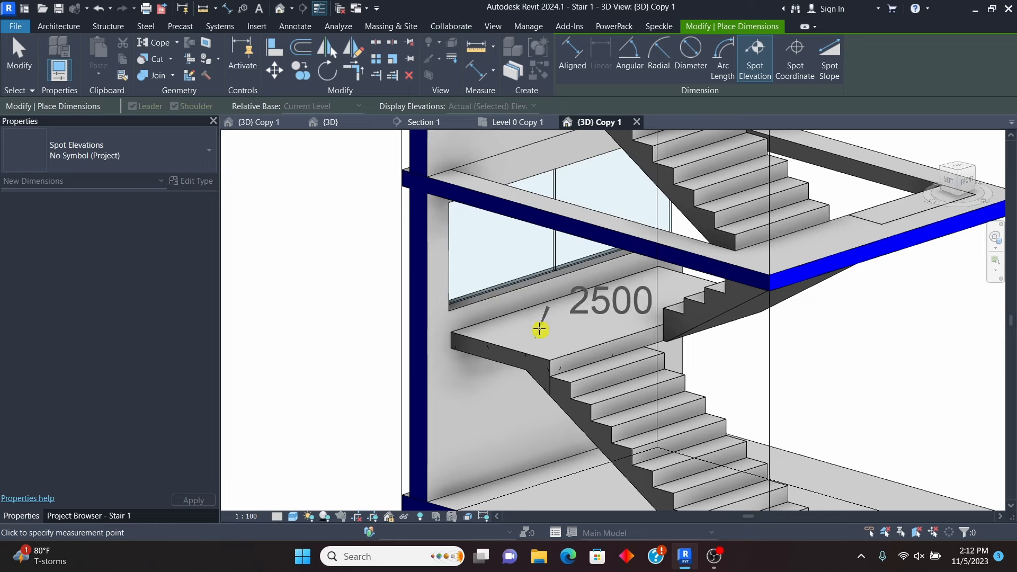
key("Escape")
left_click(203, 159)
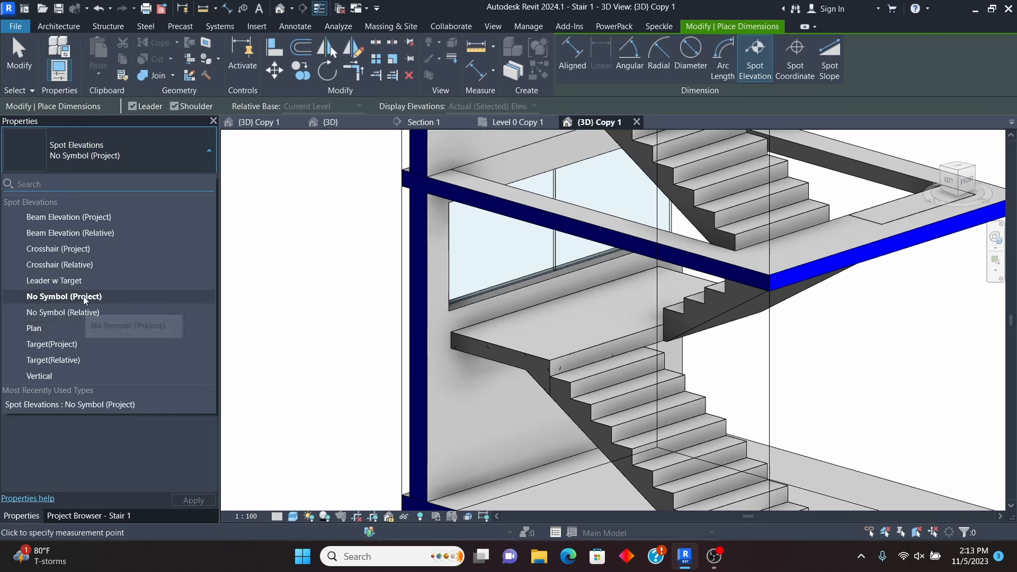
left_click(68, 313)
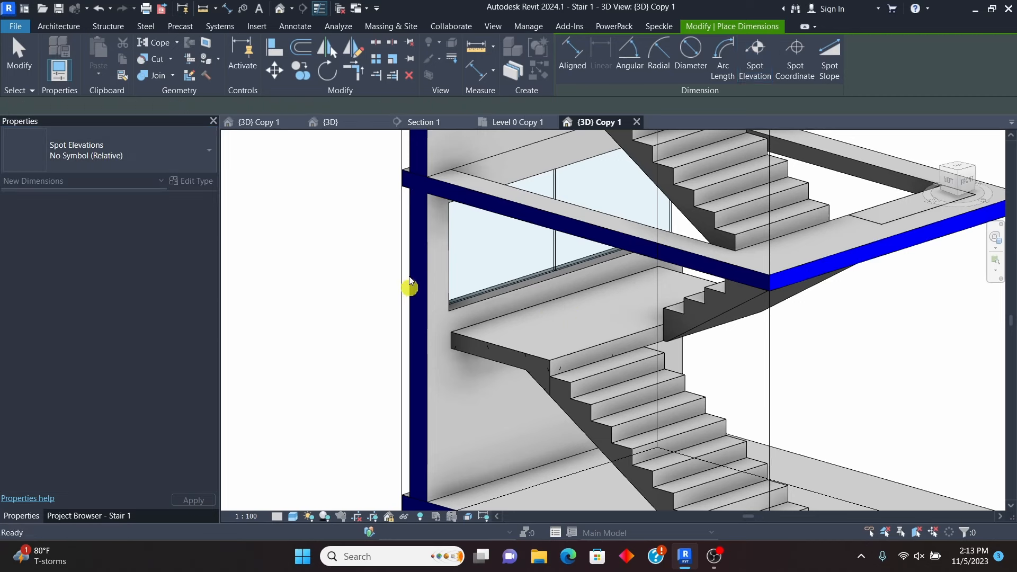
left_click(188, 150)
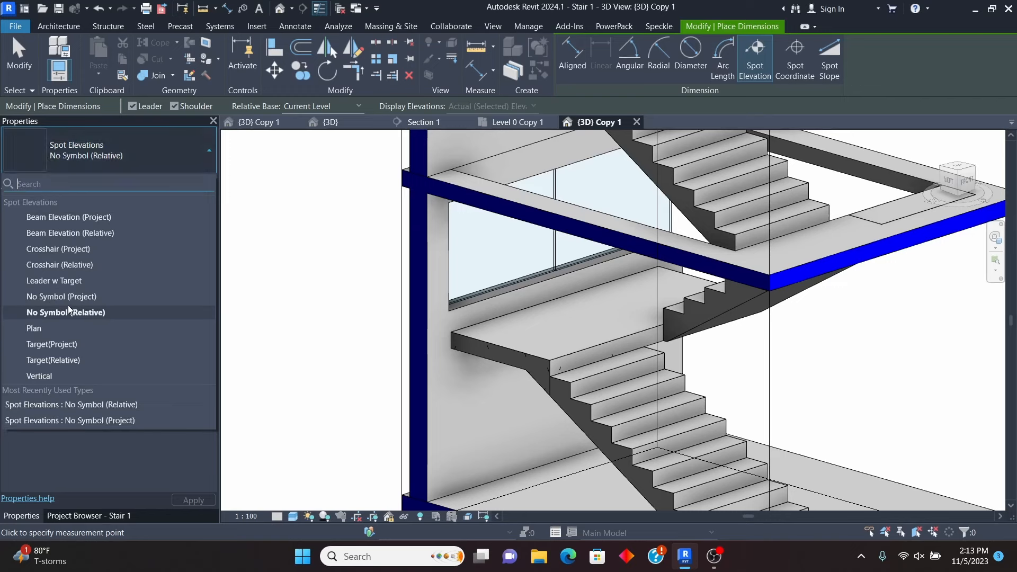
left_click(84, 297)
left_click(542, 343)
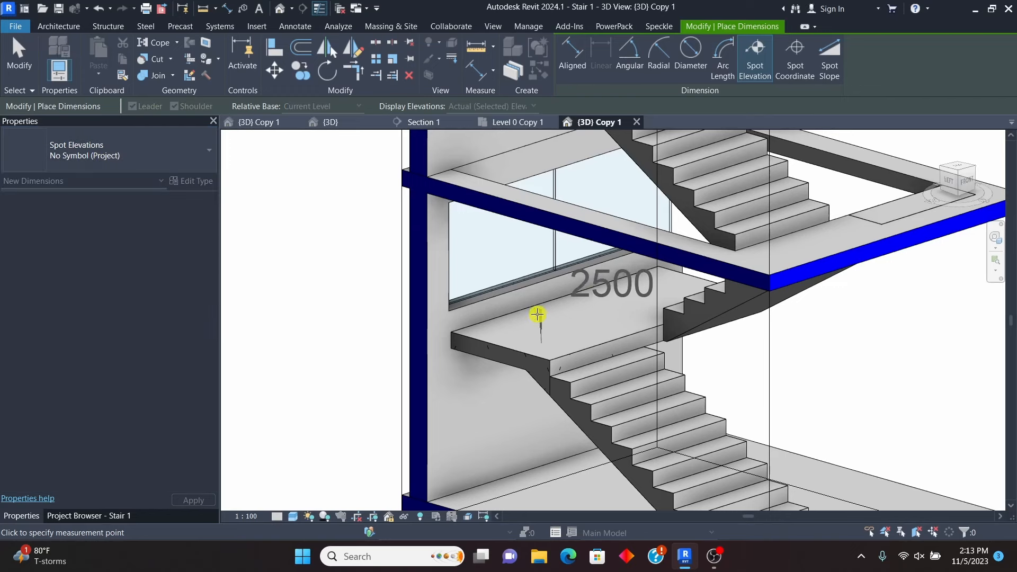
Step: Place a Beam Elevation (Relative) spot elevation with a leader and shoulder on the stair's lowest mid-landing
left_click(187, 148)
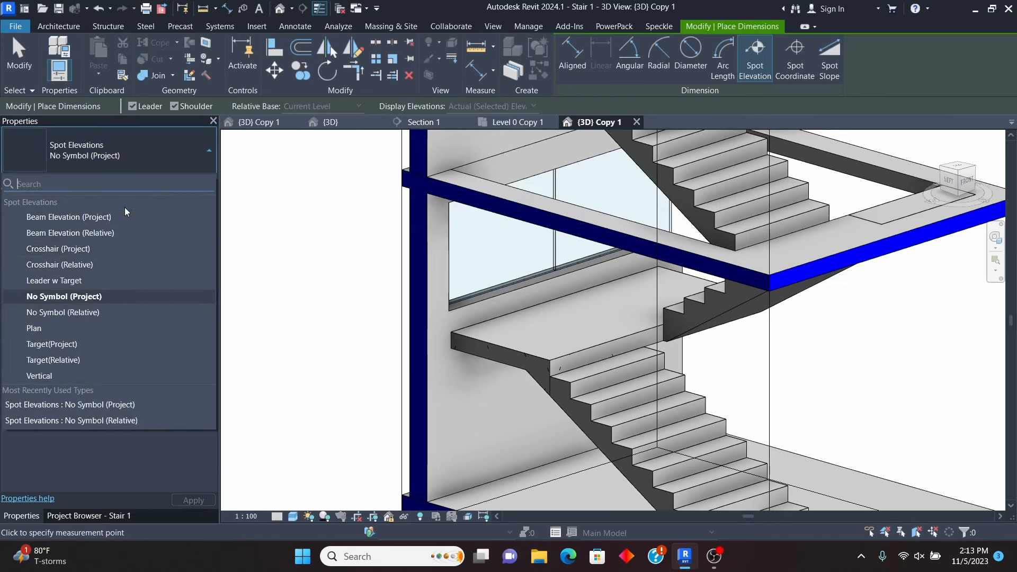
left_click(84, 234)
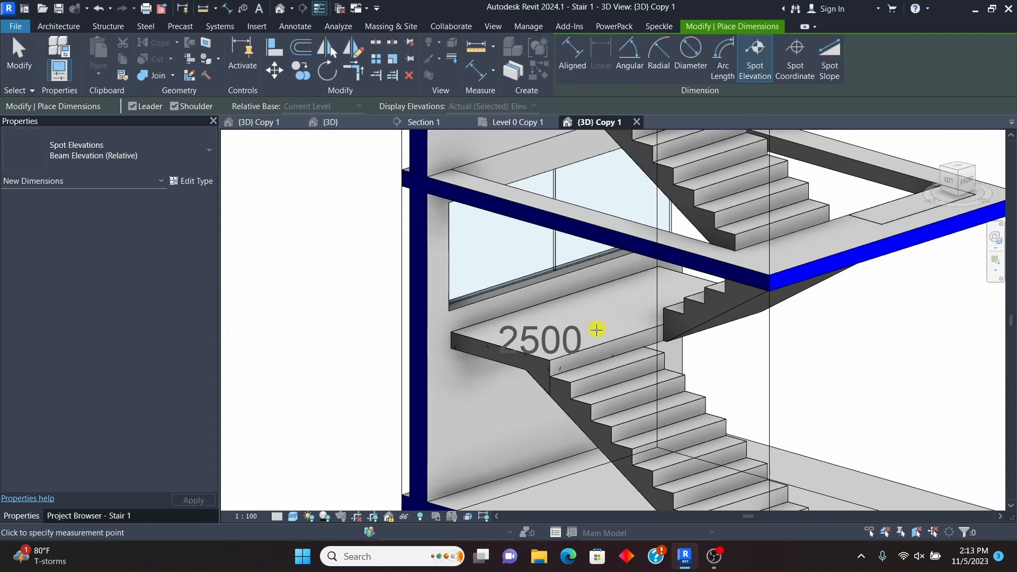
left_click(539, 308)
left_click(589, 304)
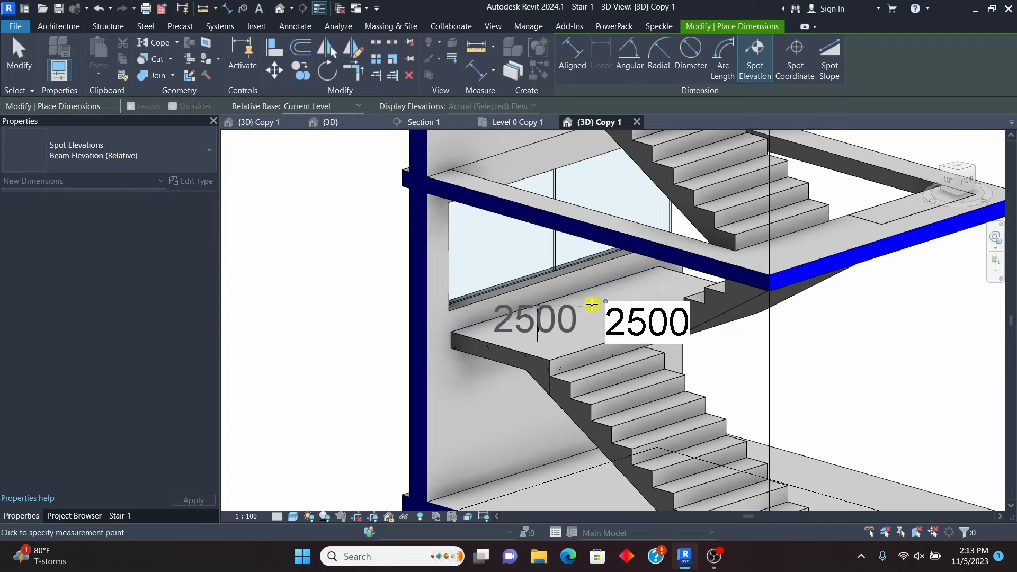
scroll(532, 344, "down", 4)
scroll(535, 246, "up", 4)
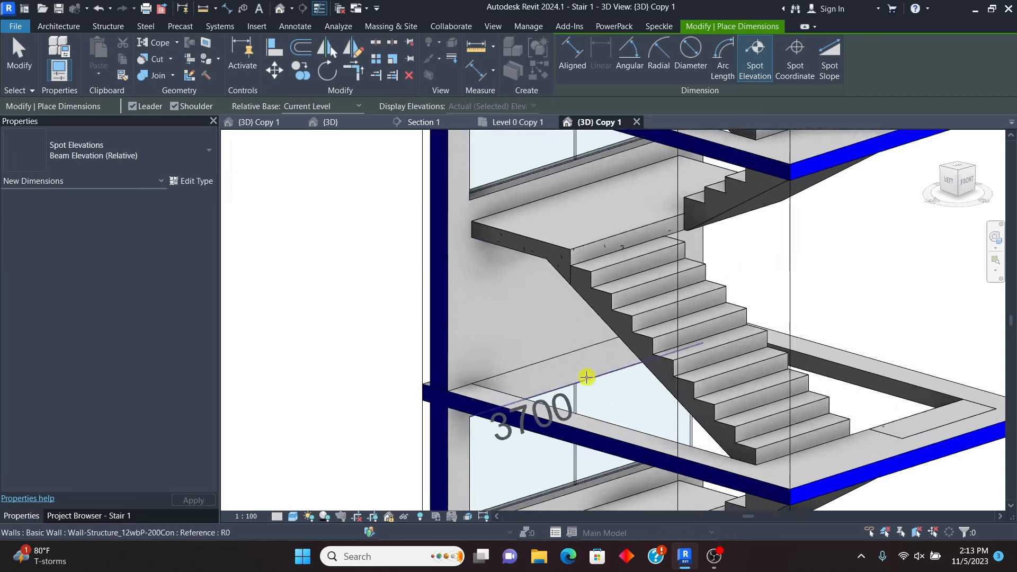
scroll(585, 375, "down", 2)
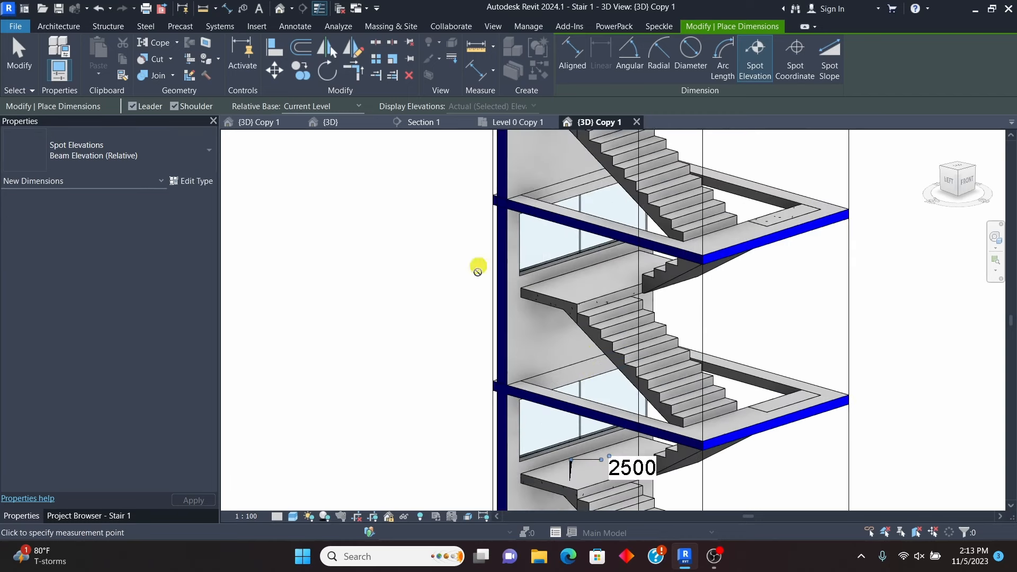
scroll(620, 390, "down", 2)
scroll(620, 345, "up", 4)
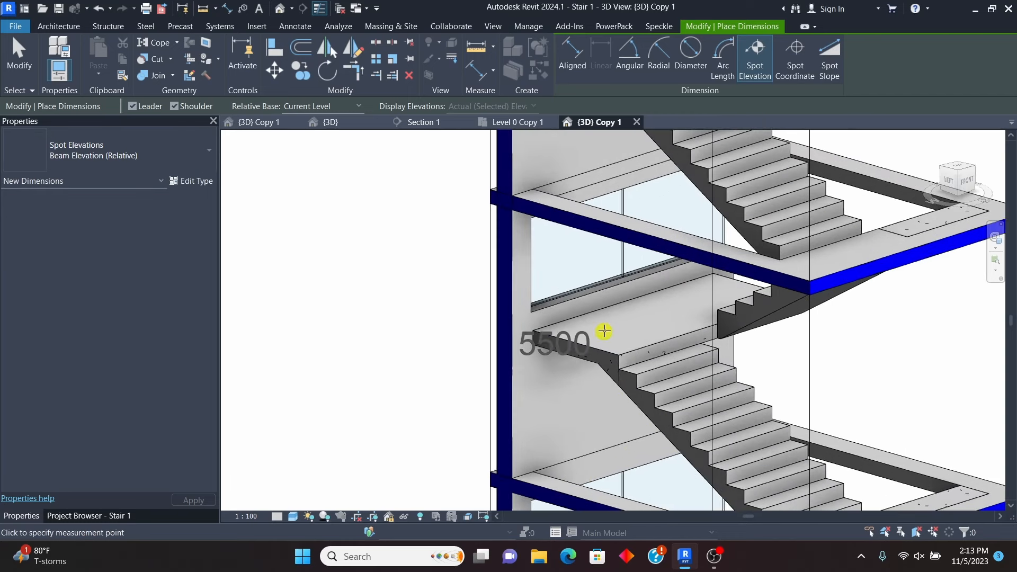
left_click(604, 331)
key("Escape")
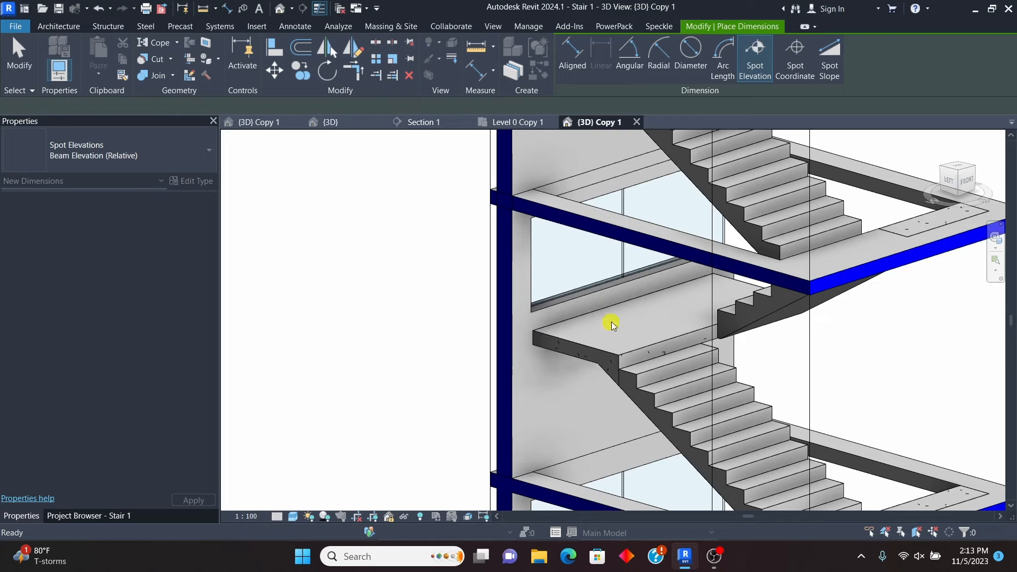
key("Escape")
Step: Inspect which spot elevation type the mid-landing annotation uses in the annotated 3D copy of the Stair 2 project
scroll(621, 334, "down", 3)
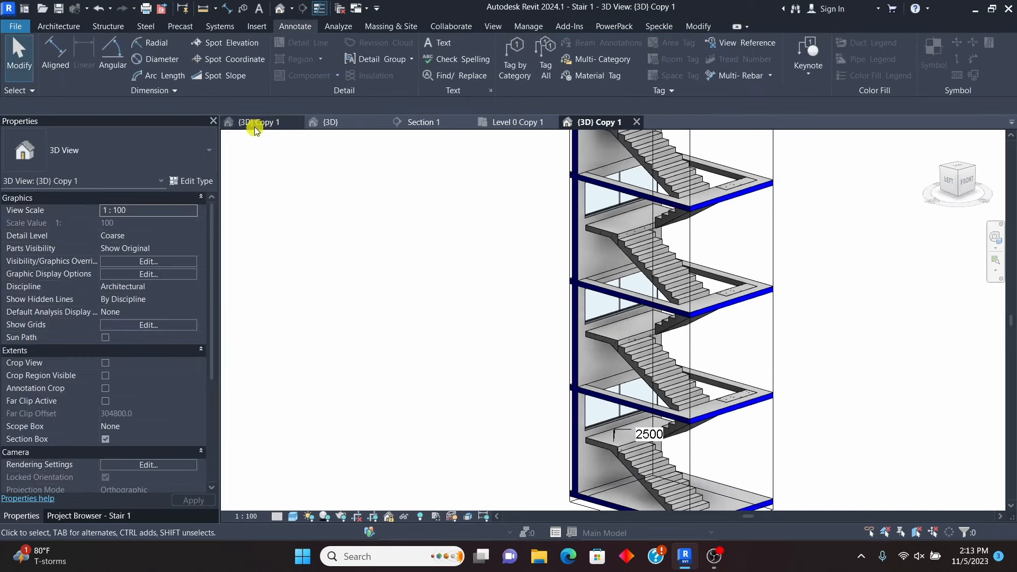
left_click(250, 122)
scroll(528, 368, "up", 5)
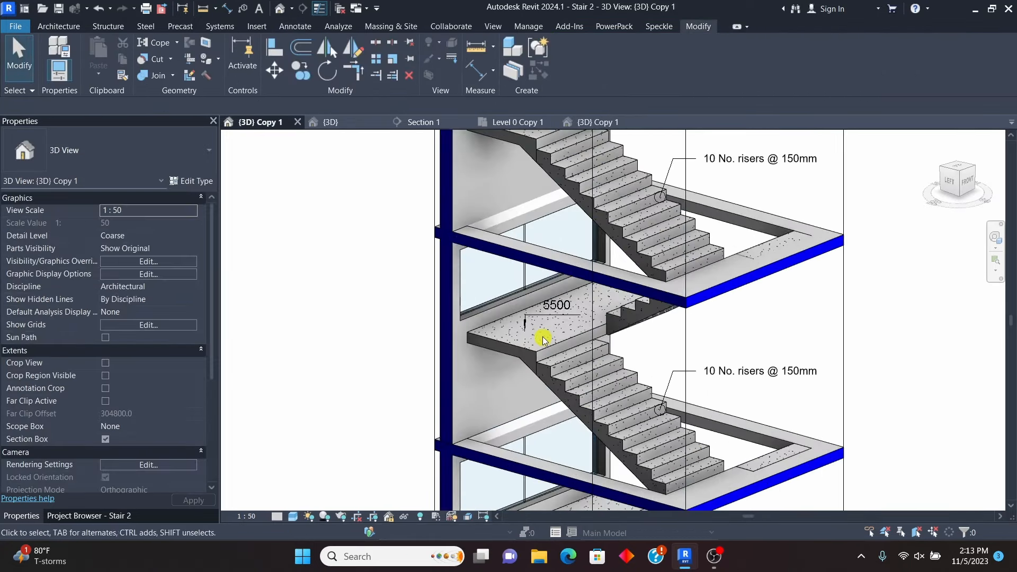
right_click(263, 234)
left_click(276, 241)
scroll(492, 270, "up", 3)
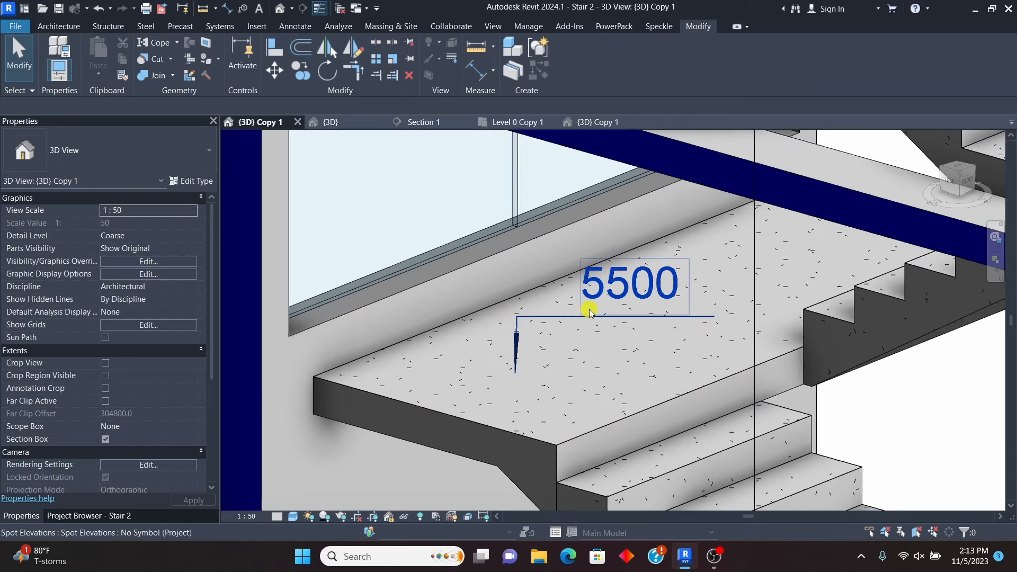
left_click(592, 313)
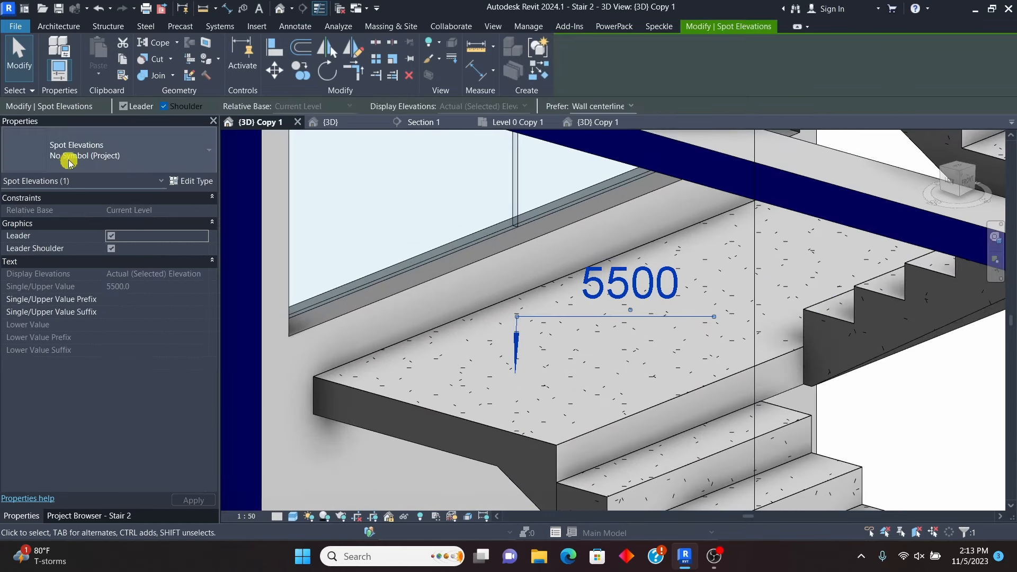
scroll(429, 299, "down", 3)
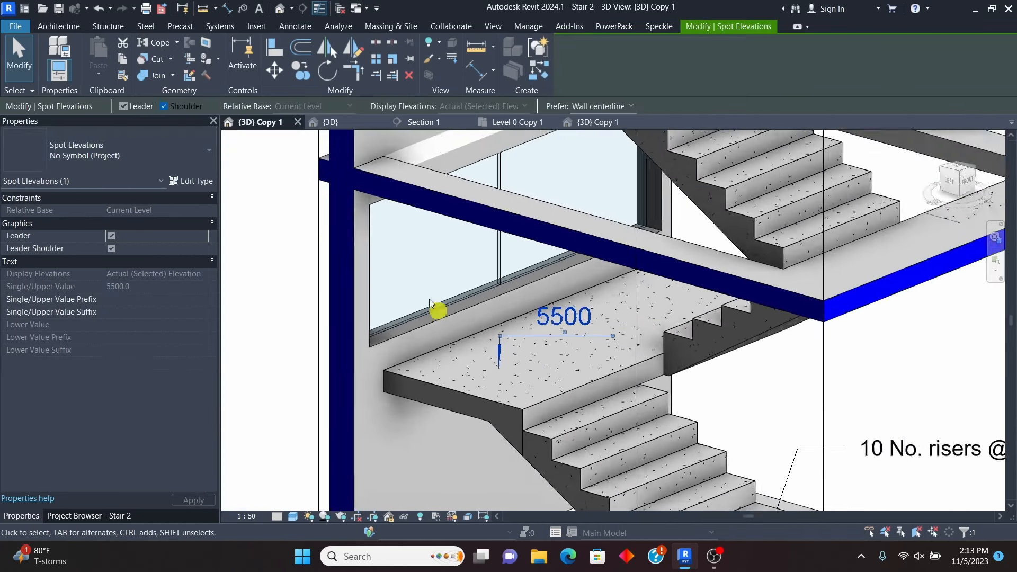
scroll(429, 299, "down", 2)
Step: Return to Stair 1's section-boxed 3D copy and change the lowest mid-landing's spot elevation type to No Symbol (Project)
left_click(344, 124)
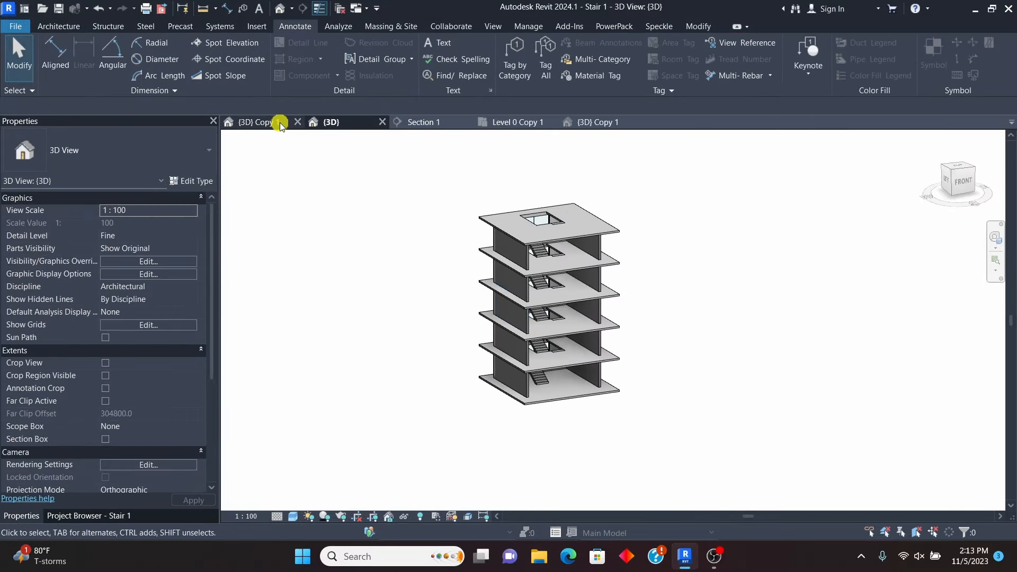
left_click(596, 122)
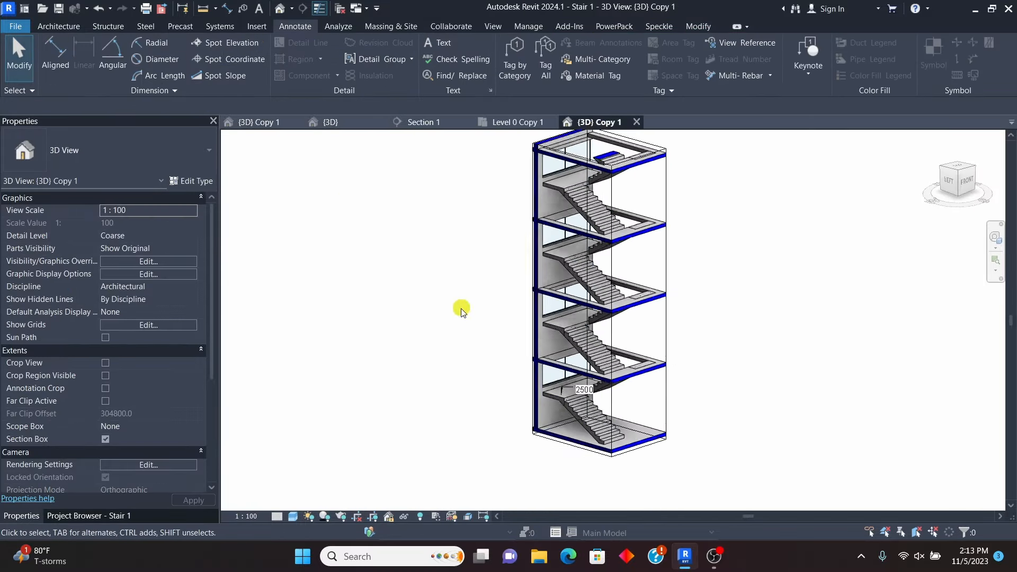
scroll(652, 408, "up", 5)
left_click(534, 356)
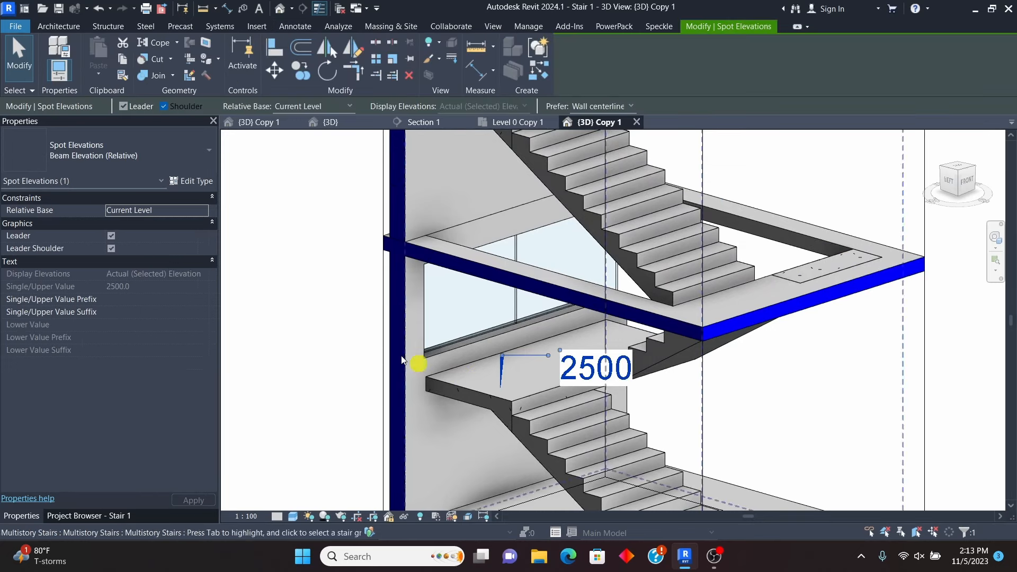
left_click(181, 159)
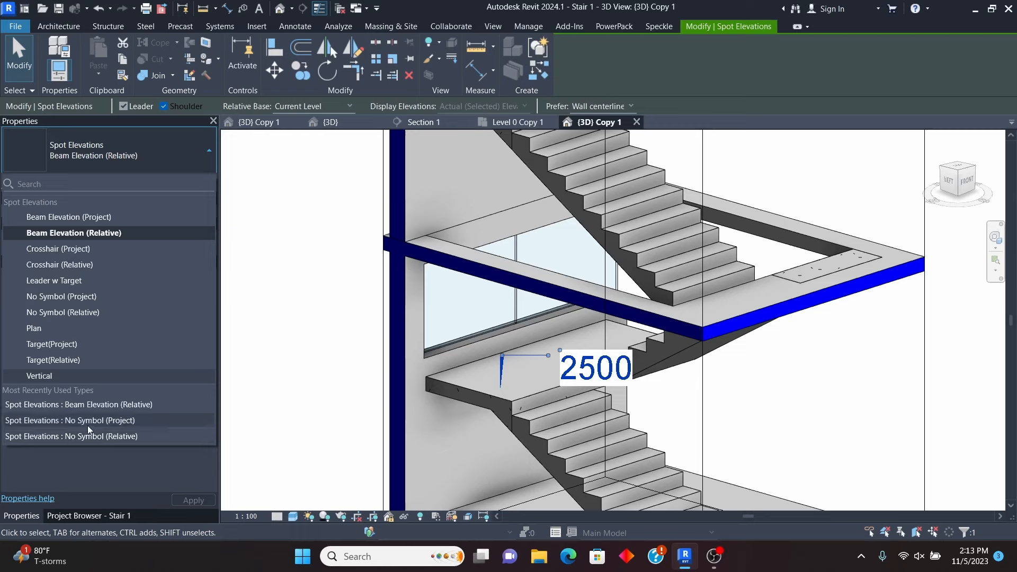
left_click(106, 421)
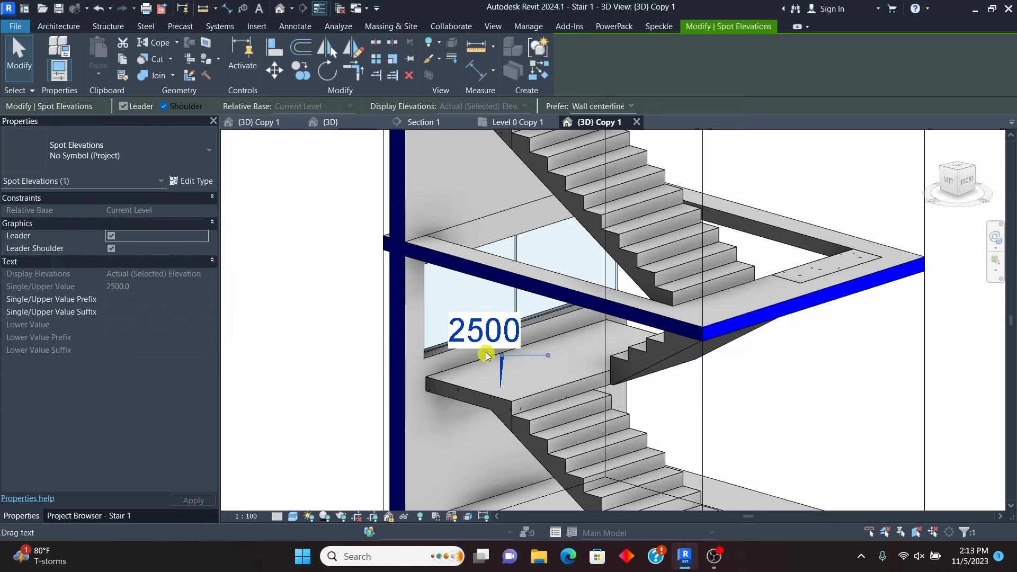
Step: Reposition the text and leader of the spot elevation on the lowest mid-landing
left_click_drag(487, 355, 491, 390)
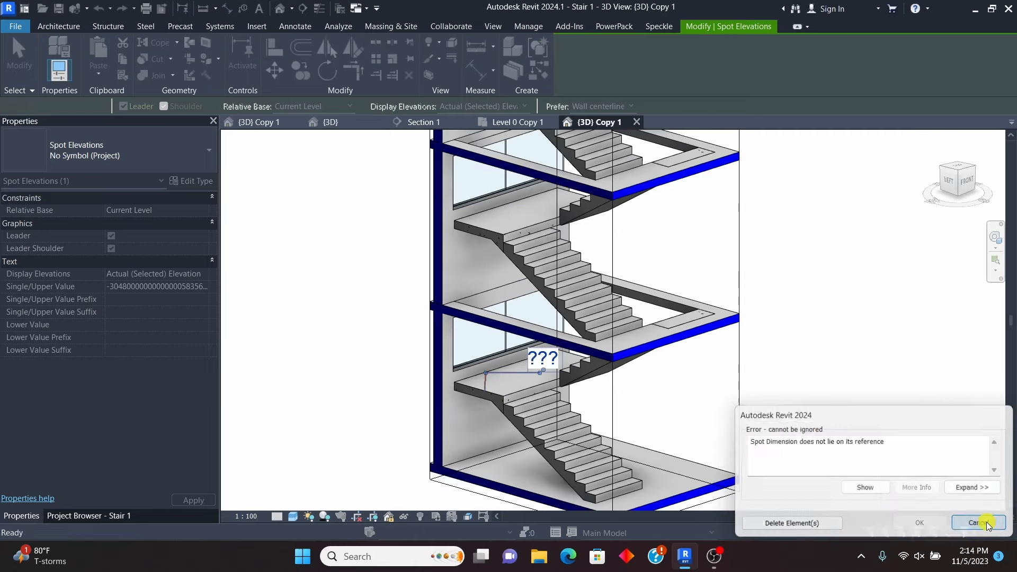
left_click(977, 523)
scroll(542, 389, "down", 3)
scroll(511, 418, "up", 2)
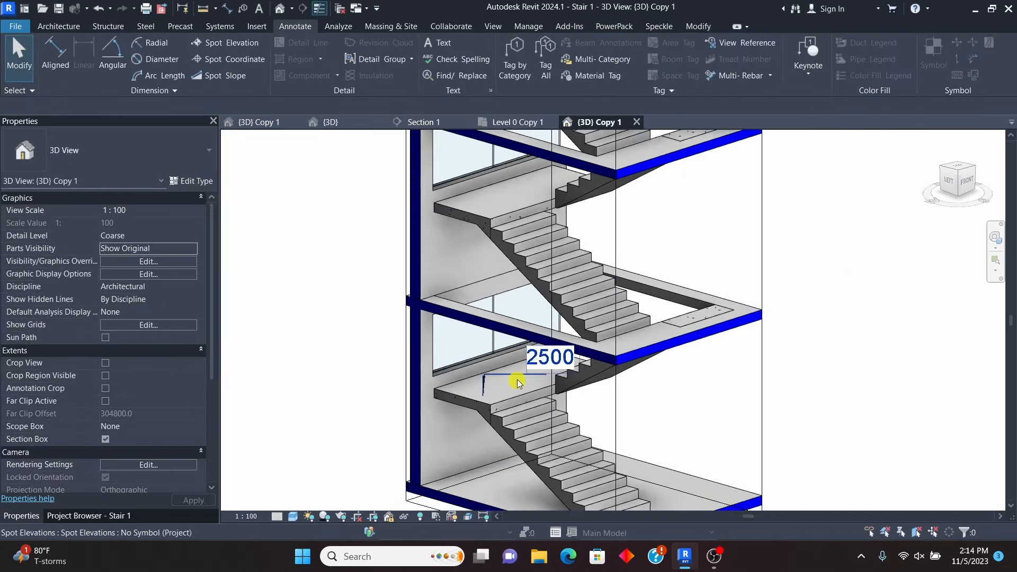
Step: Create a similar No Symbol (Project) spot elevation with a horizontal shoulder on the second mid-landing
left_click(517, 380)
right_click(517, 379)
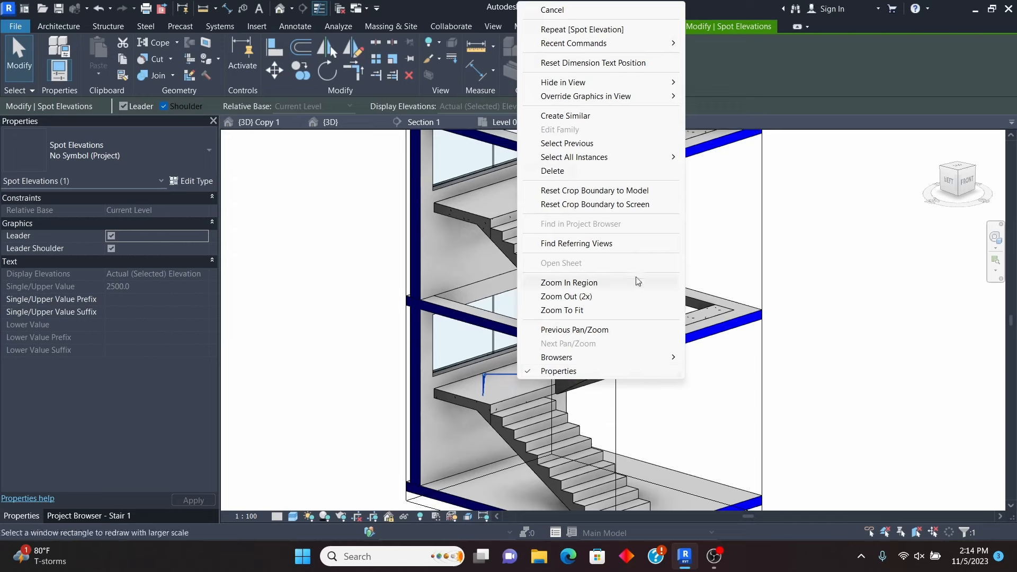
left_click(565, 116)
scroll(518, 274, "down", 2)
scroll(513, 289, "up", 5)
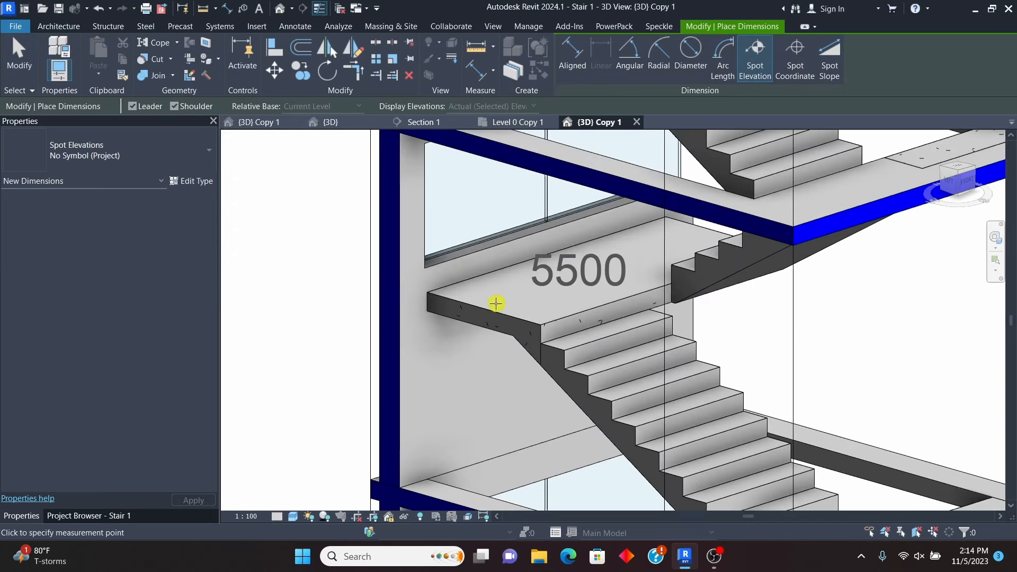
left_click(496, 301)
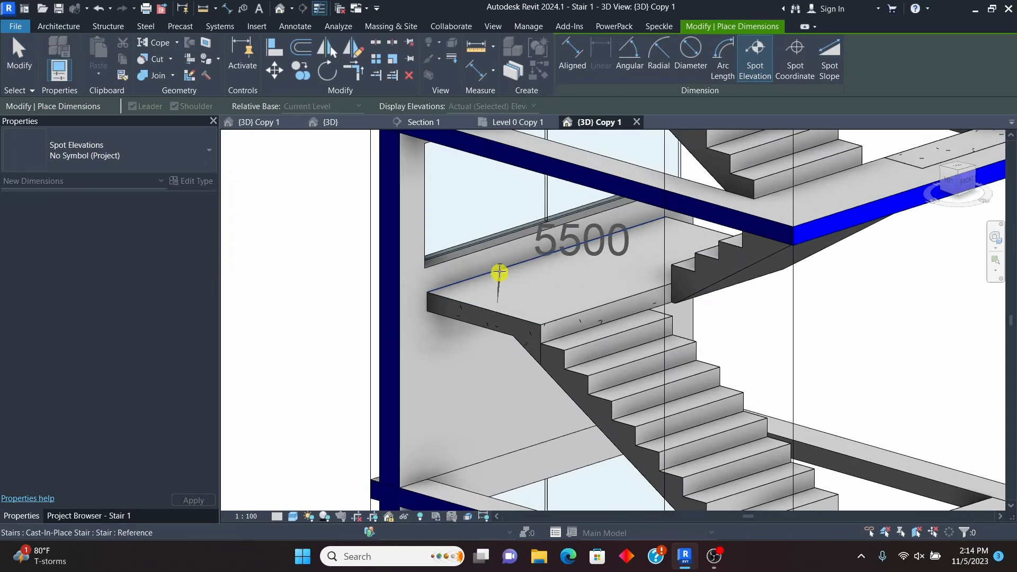
left_click(498, 269)
left_click(635, 269)
scroll(569, 415, "down", 3)
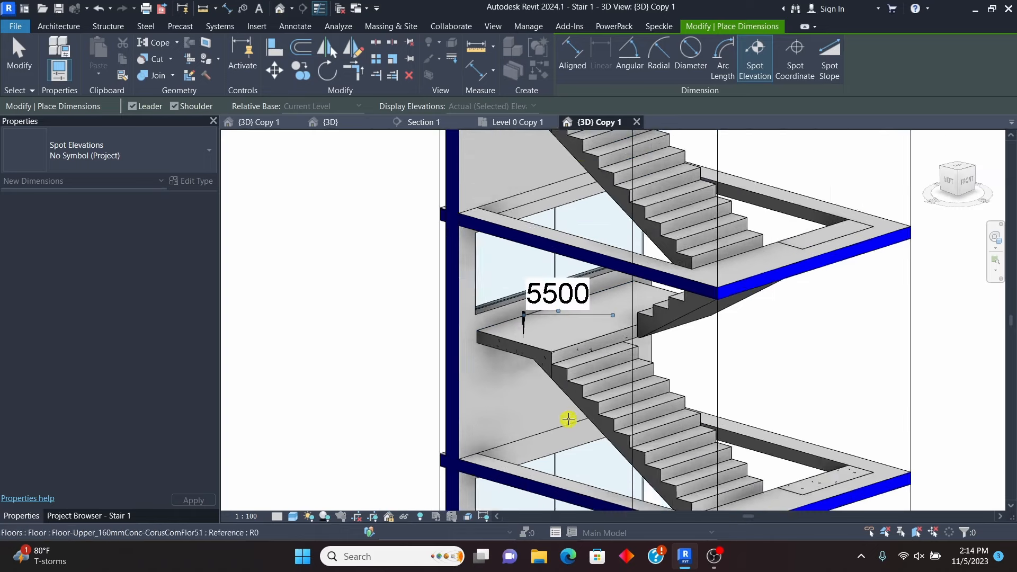
Step: Place a matching spot elevation with a horizontal shoulder on the third mid-landing and end the command
scroll(535, 307, "up", 1)
scroll(546, 310, "up", 2)
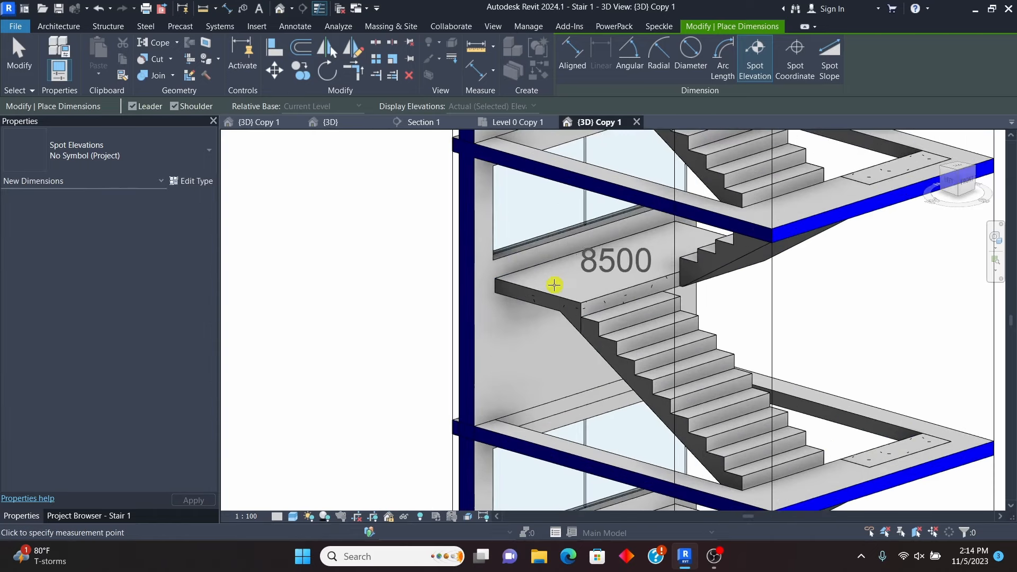
left_click(554, 285)
left_click(554, 248)
left_click(673, 248)
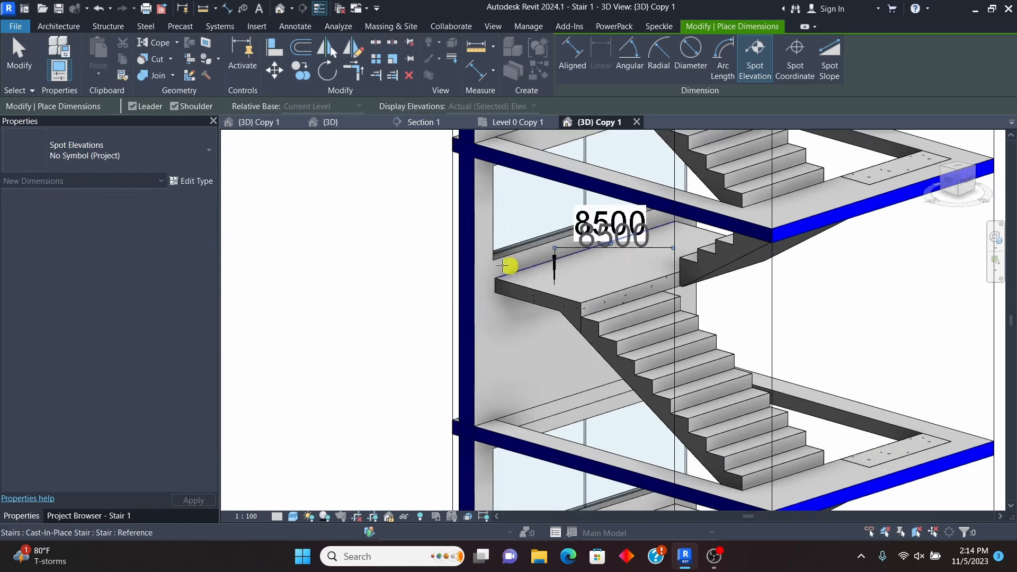
scroll(519, 276, "down", 3)
scroll(545, 288, "up", 1)
right_click(743, 234)
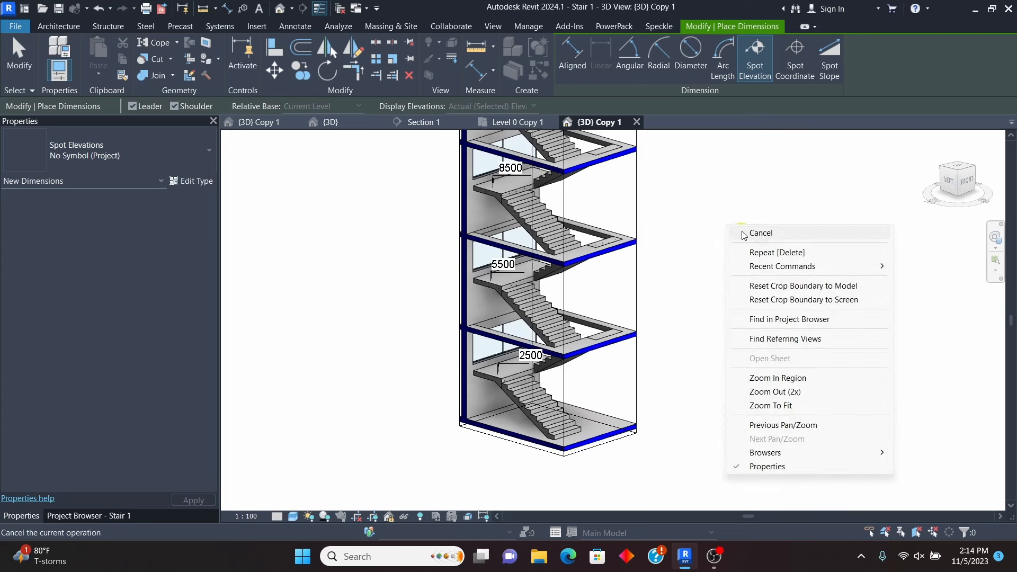
left_click(743, 234)
Step: Add a 3.5mm Arial text note reading "Risers" with a two-segment leader pointing to a riser of the lowest flight
scroll(574, 375, "up", 3)
scroll(565, 440, "down", 2)
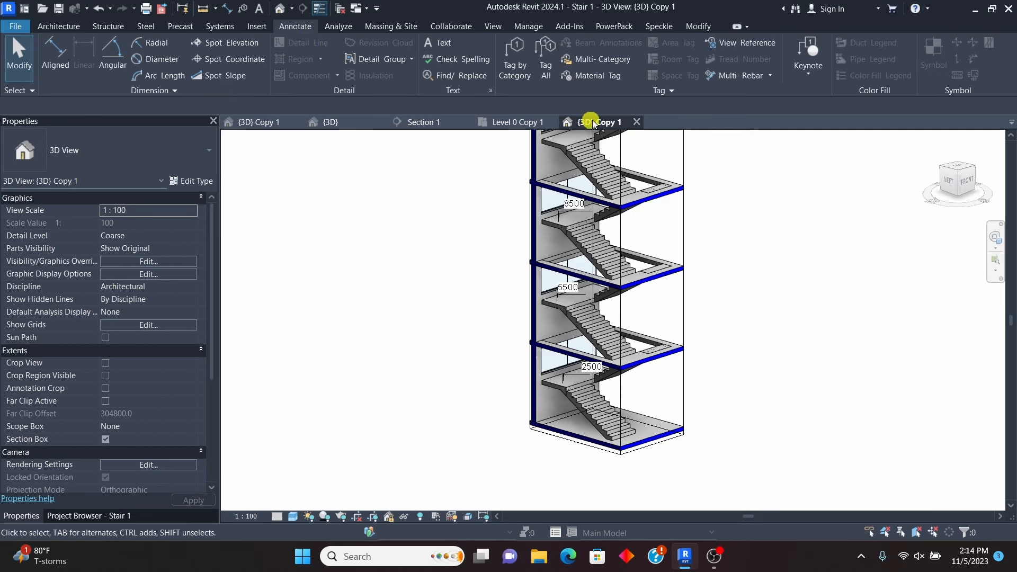
left_click(438, 43)
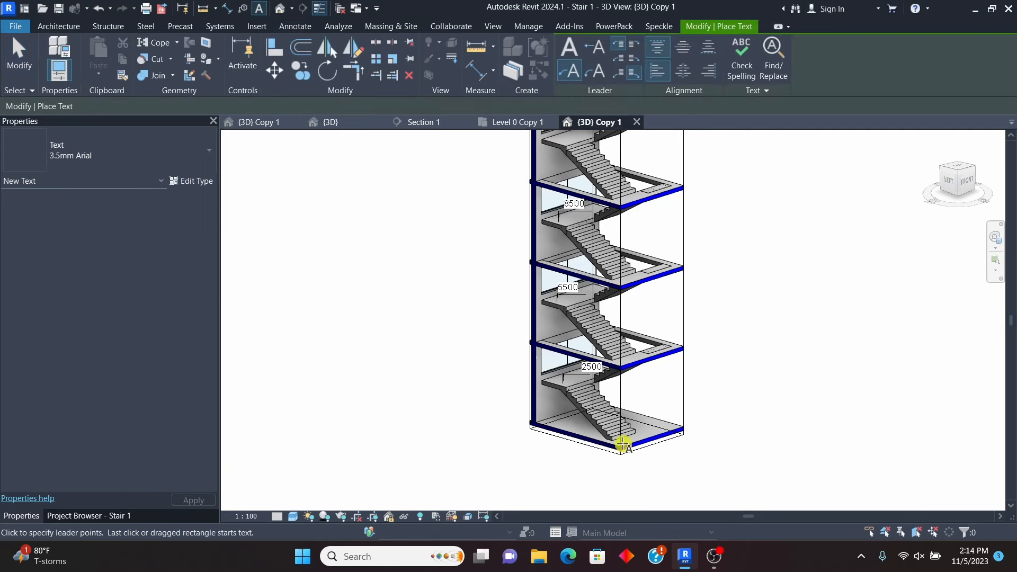
scroll(623, 445, "up", 10)
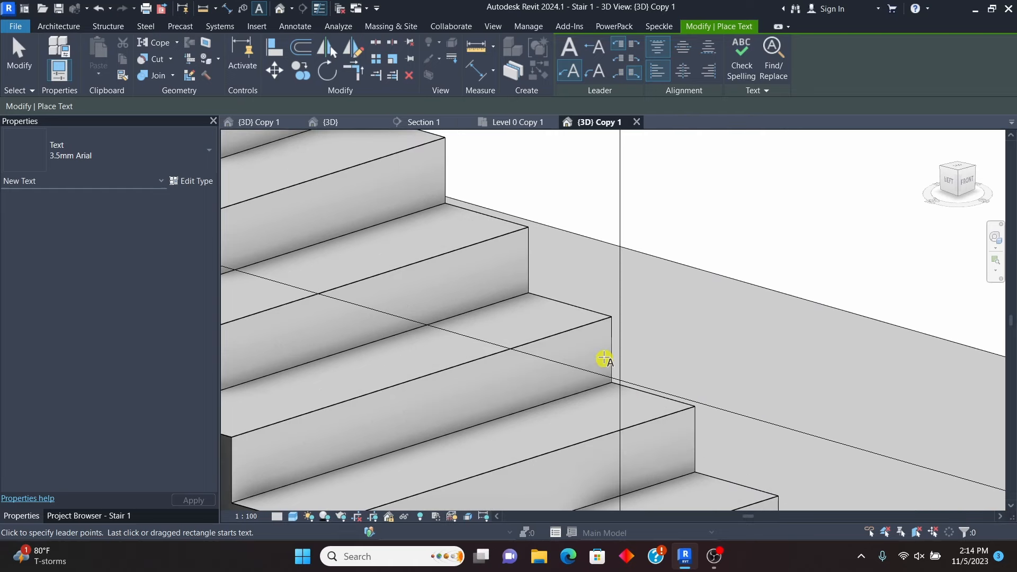
left_click(588, 344)
scroll(543, 406, "down", 5)
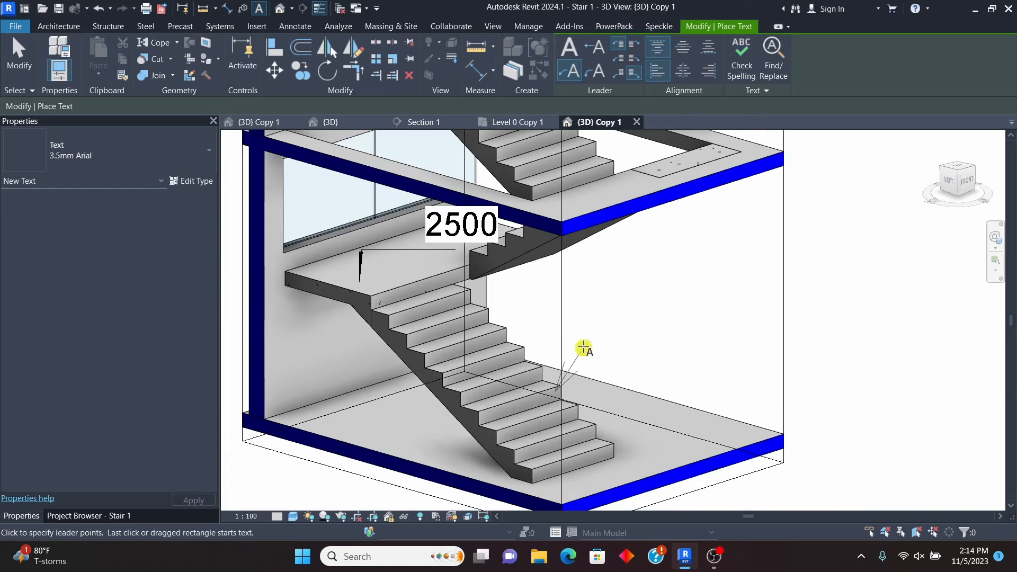
left_click(633, 319)
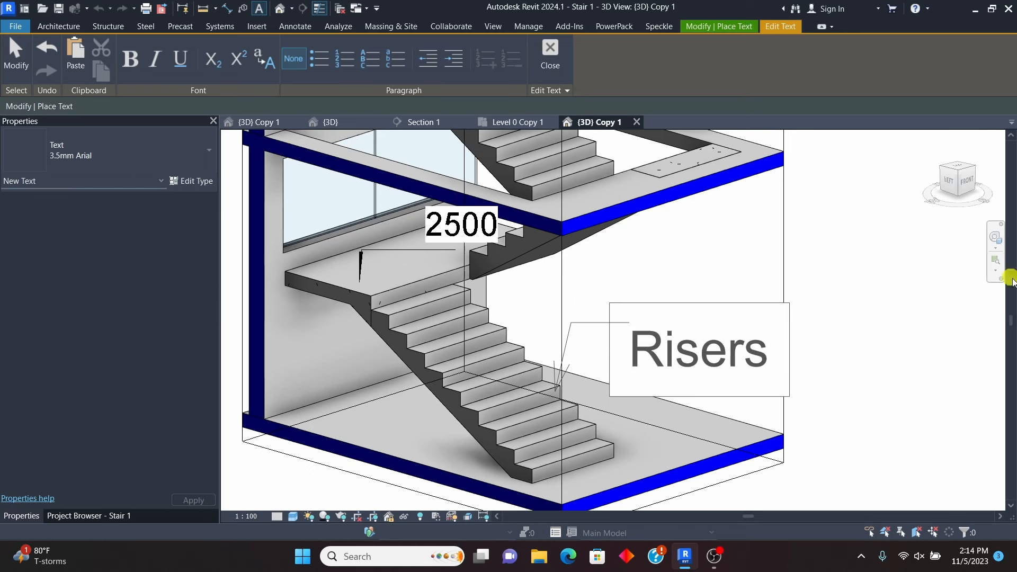
left_click(885, 335)
scroll(586, 390, "down", 4)
right_click(774, 219)
left_click(784, 232)
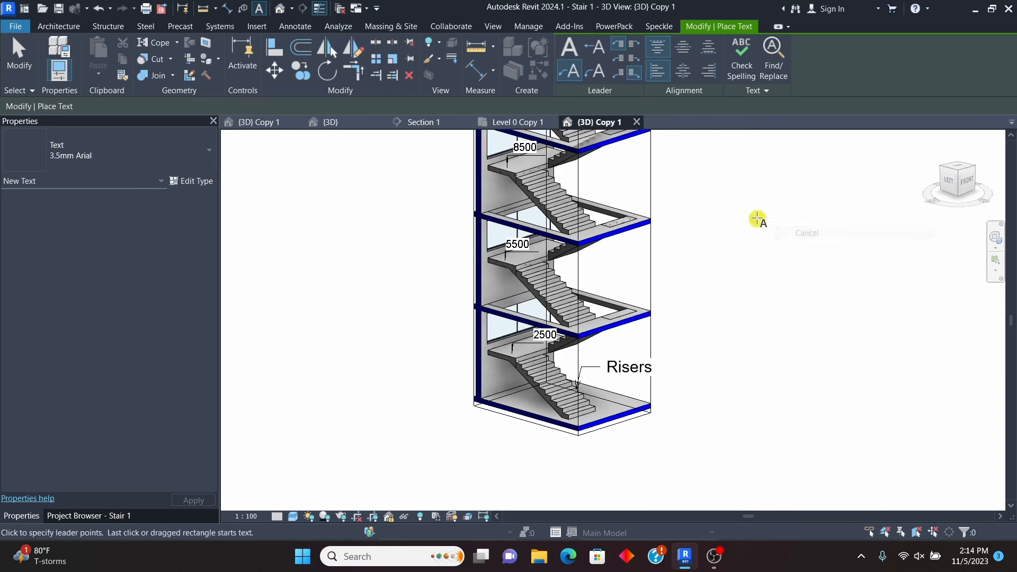
key("Escape")
Step: Duplicate the "Risers" note's text type as 3.5mm Arial 2 and set its text size to 2 mm
scroll(621, 373, "up", 3)
left_click(625, 368)
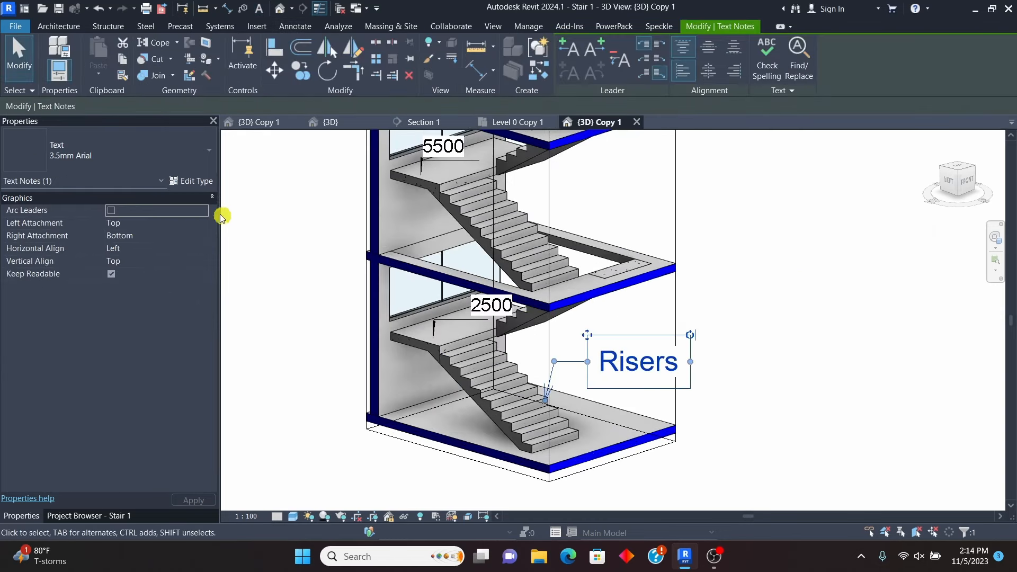
left_click(196, 181)
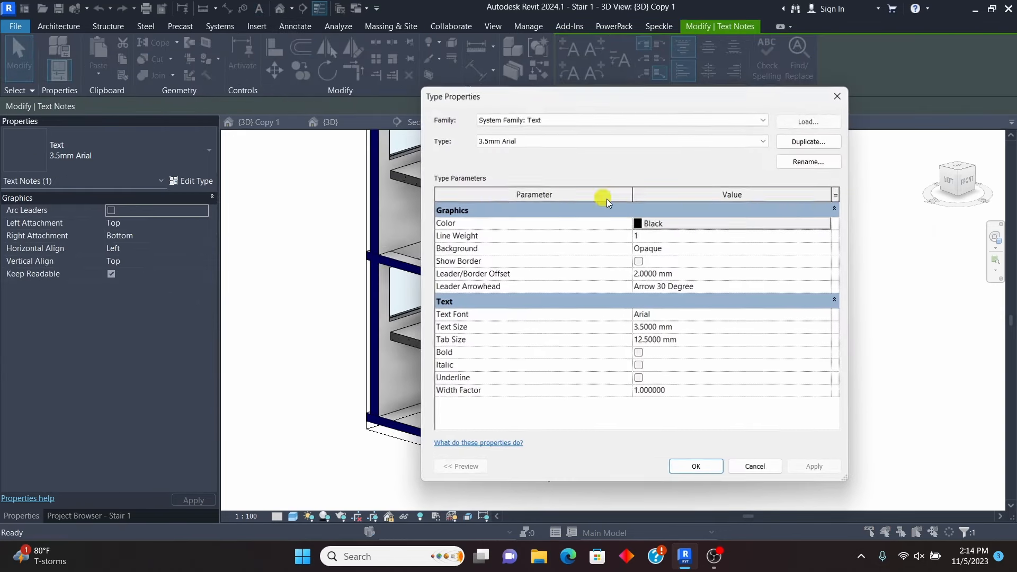
left_click(813, 143)
left_click(625, 317)
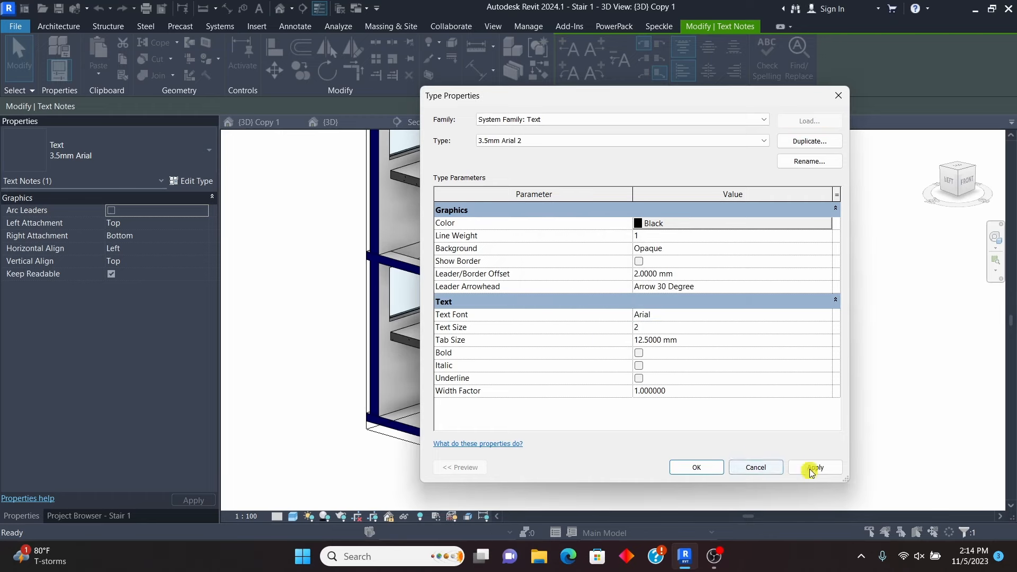
left_click(698, 467)
left_click(529, 364)
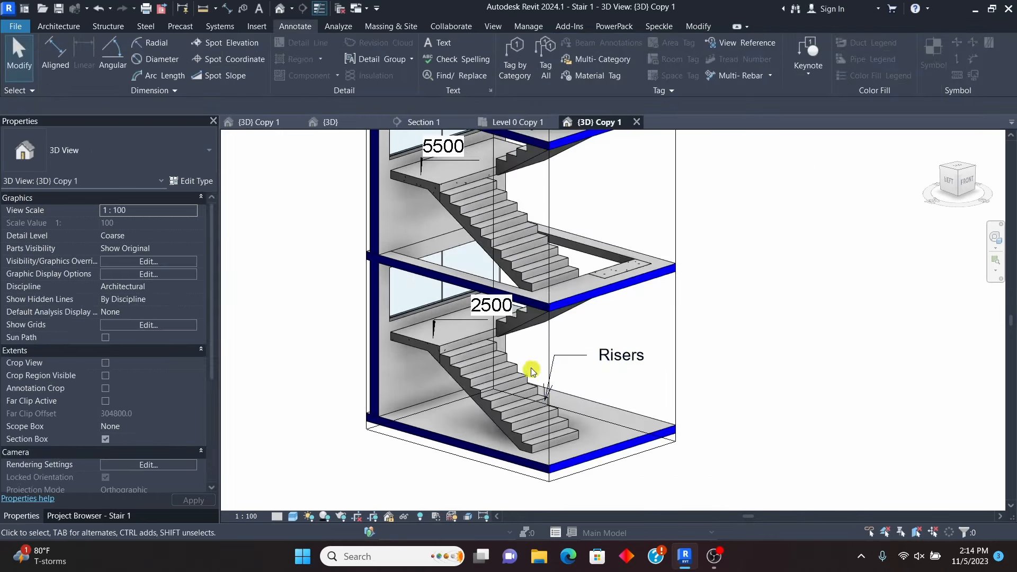
Step: Change the leader arrowhead of the "Risers" note's text type to Arrow Filled 20 Degree
scroll(538, 391, "down", 2)
scroll(627, 328, "up", 4)
left_click(588, 369)
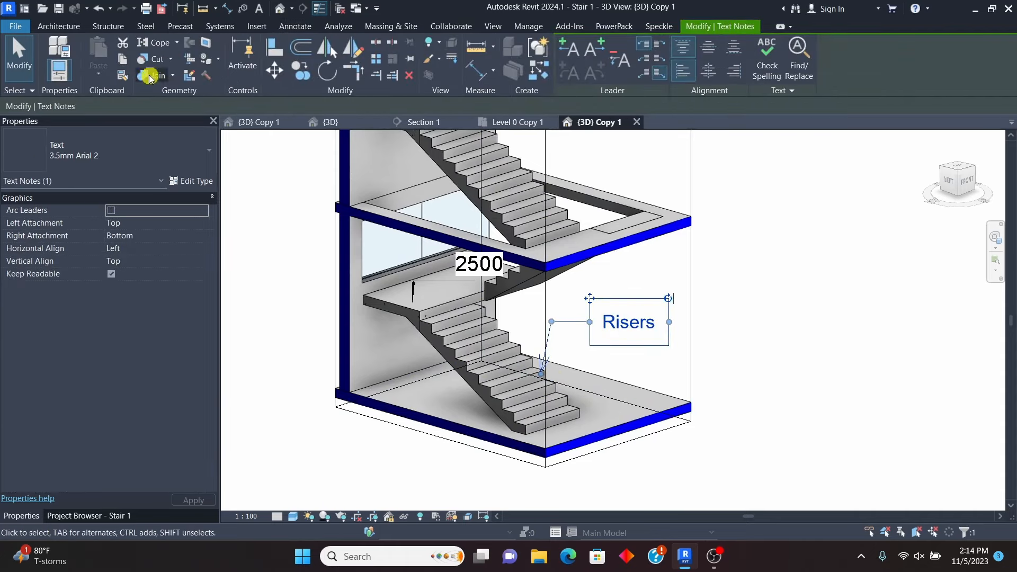
left_click(196, 181)
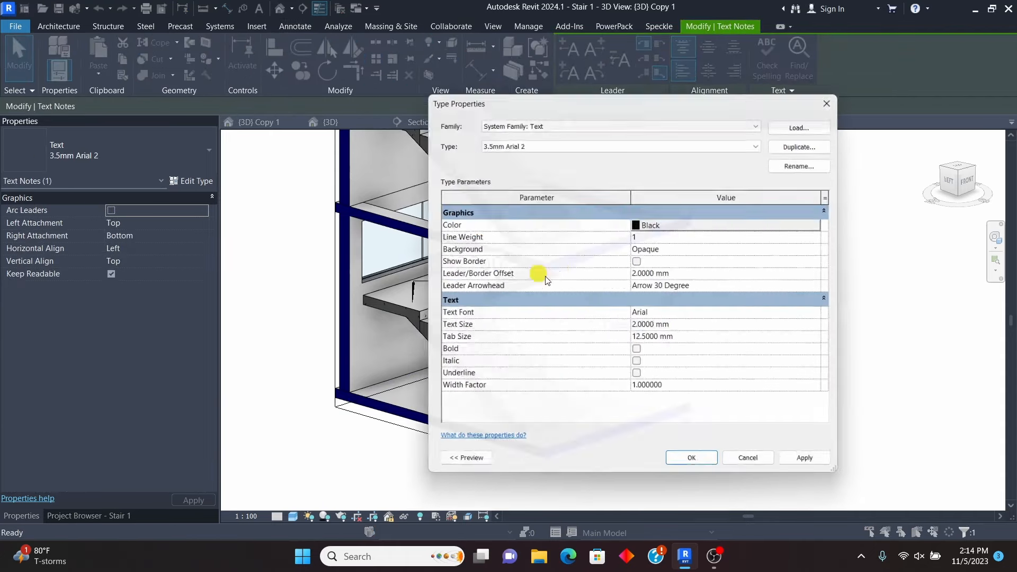
left_click(827, 287)
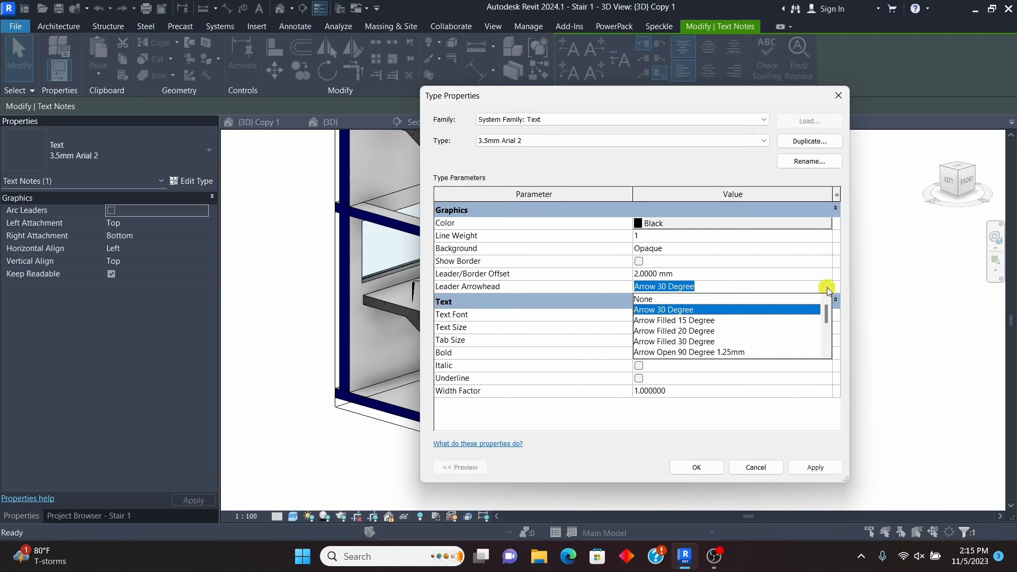
left_click(684, 331)
left_click(696, 467)
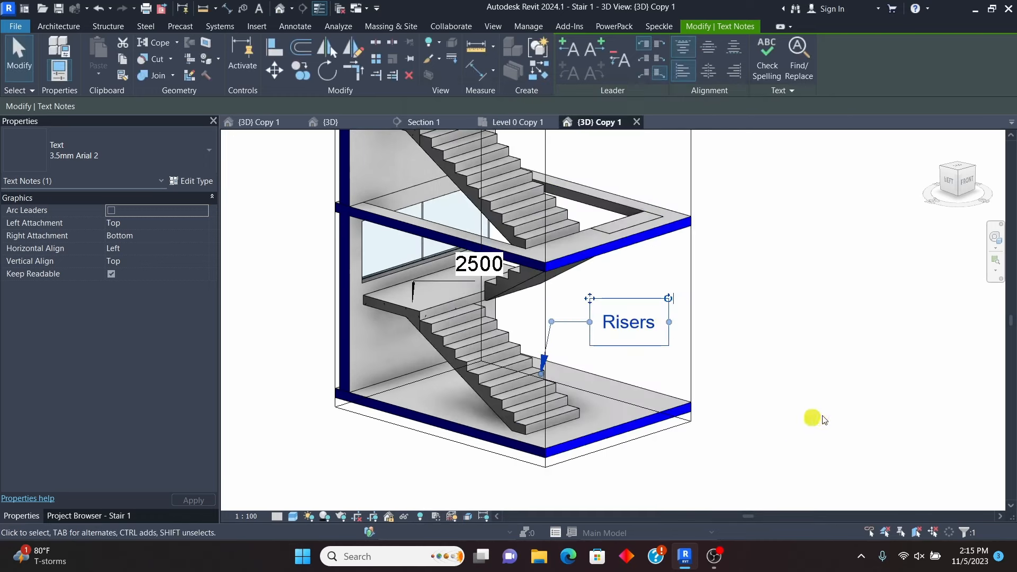
left_click(837, 414)
Step: Copy the "Risers" note in multiple mode from its leader tip and place a copy on the second storey's flight
left_click(616, 337)
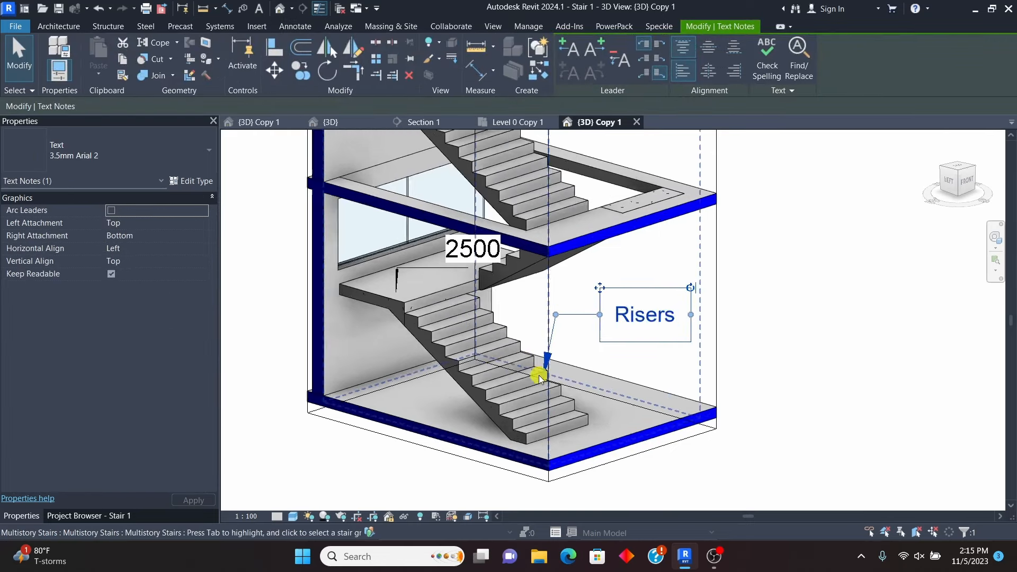
scroll(543, 376, "up", 5)
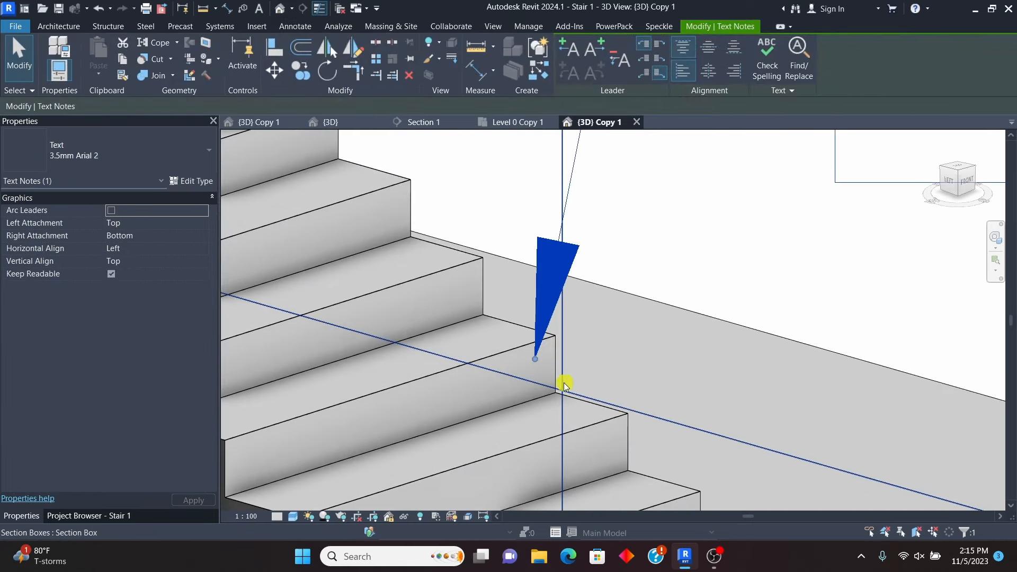
left_click(301, 70)
scroll(564, 338, "up", 2)
left_click(552, 335)
scroll(534, 479, "down", 5)
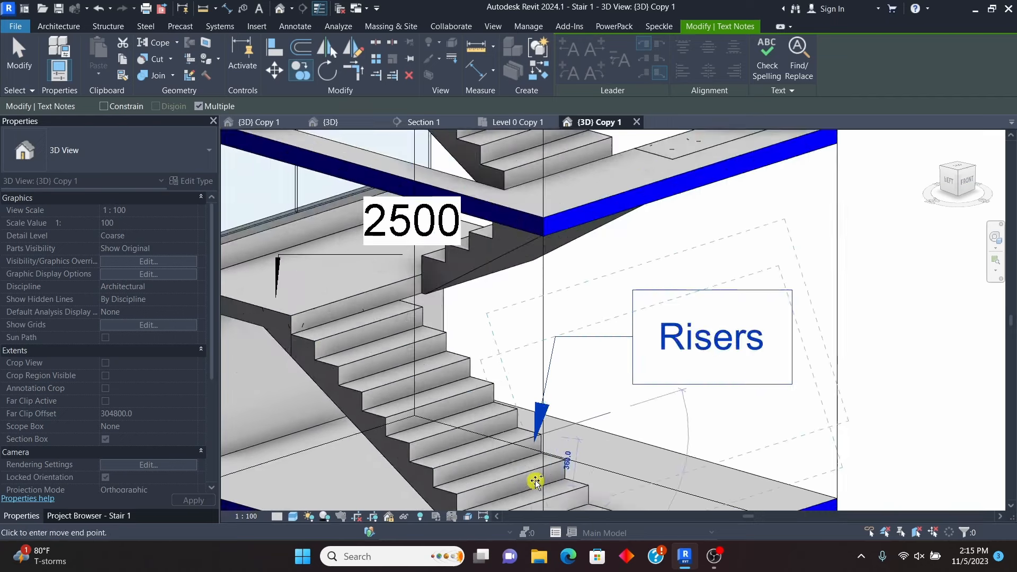
scroll(523, 258, "up", 2)
scroll(522, 258, "up", 2)
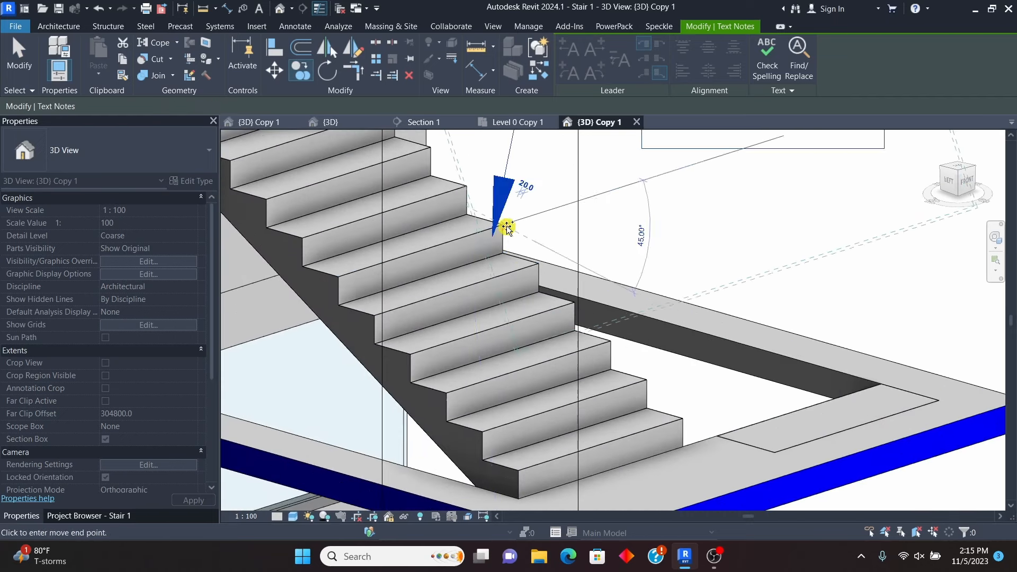
scroll(509, 229, "down", 5)
left_click(558, 407)
Step: Place further "Risers" copies at the matching risers of the third and fourth storeys' flights and end the copy command
scroll(540, 272, "up", 4)
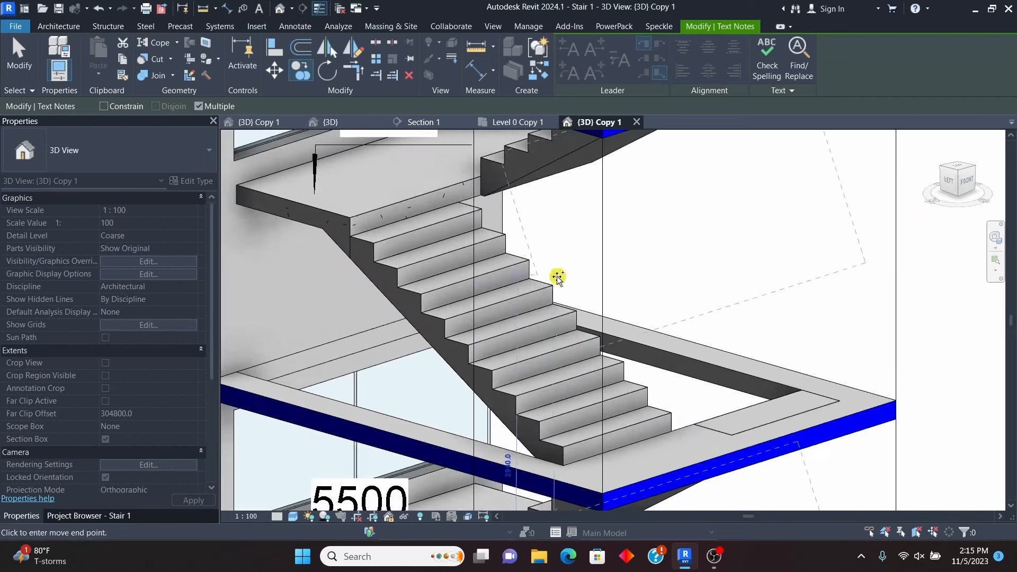
scroll(555, 284, "down", 3)
scroll(540, 256, "down", 3)
scroll(540, 270, "up", 6)
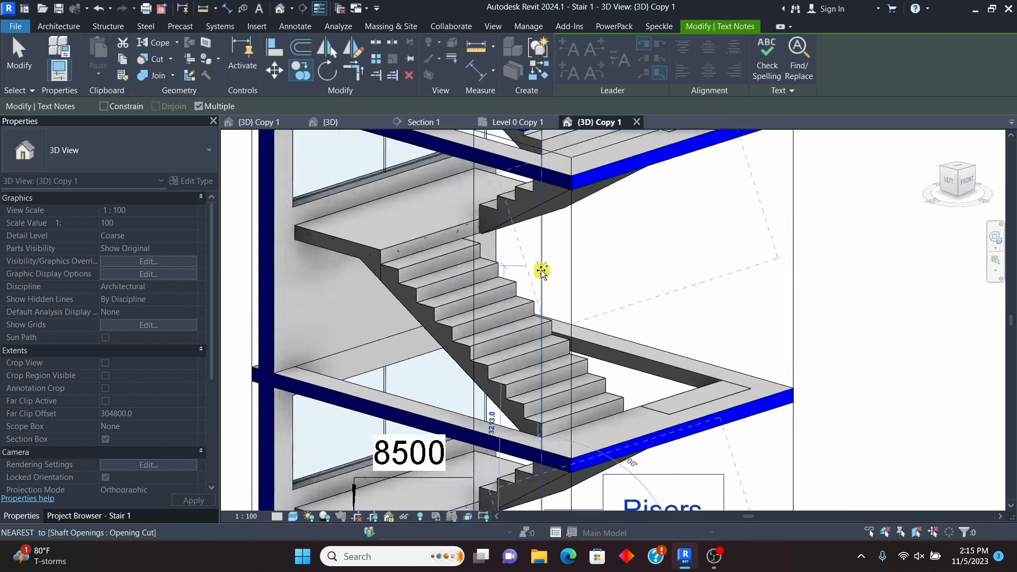
scroll(509, 286, "down", 6)
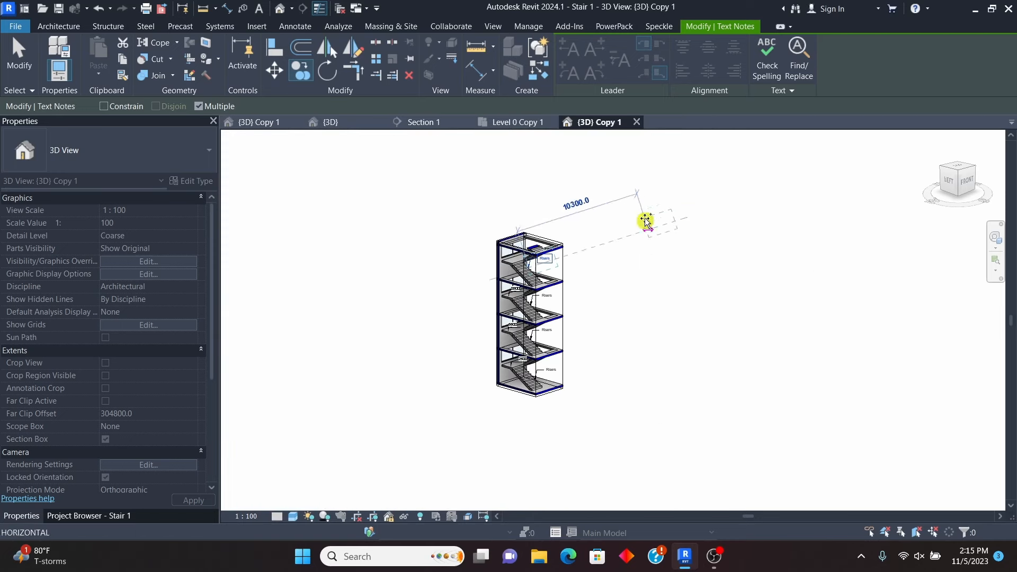
right_click(650, 211)
key("Escape")
key("Escape")
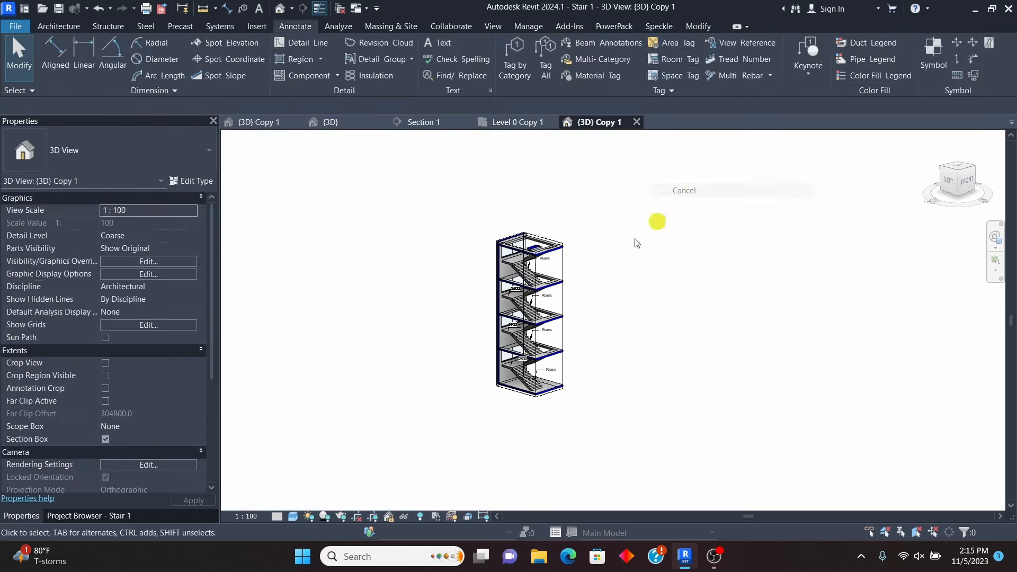
scroll(654, 239, "up", 2)
right_click(703, 225)
left_click(717, 232)
scroll(634, 258, "up", 3)
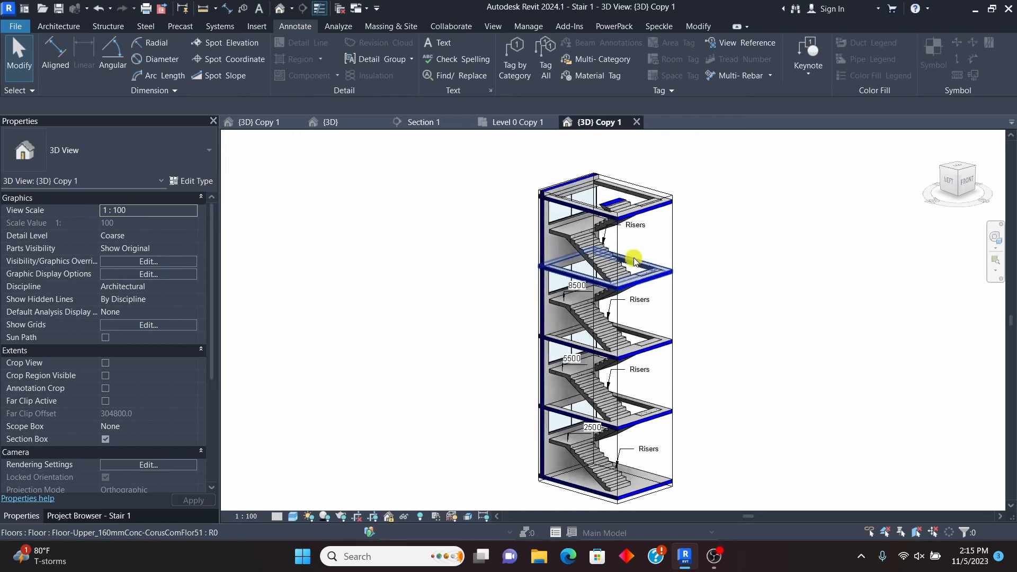
scroll(537, 320, "down", 2)
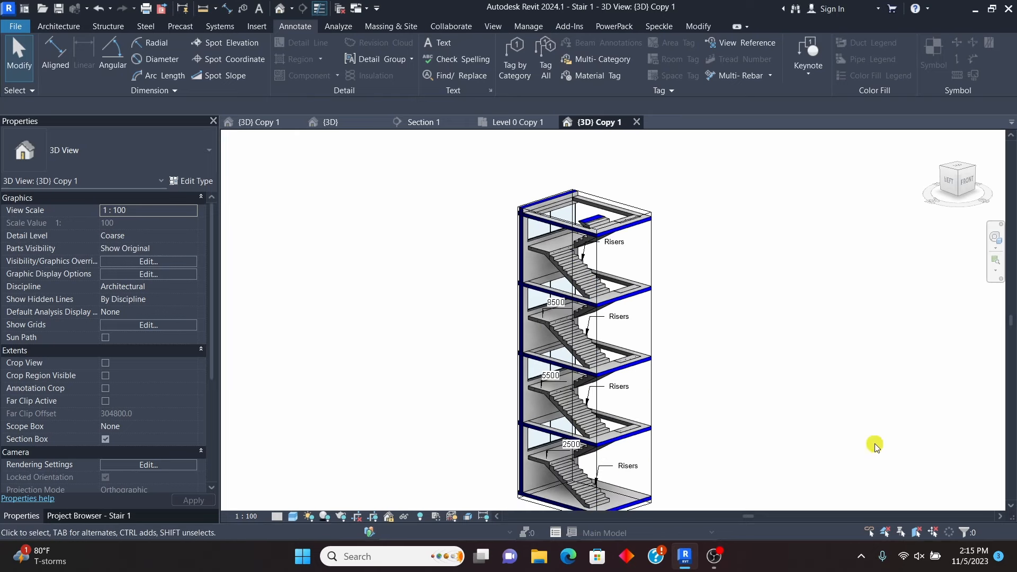
Step: Review the Level 0 plan copy, Section 1 and the full 3D view, plus the annotated 3D copy in the Stair 2 project
left_click(510, 124)
scroll(563, 334, "up", 4)
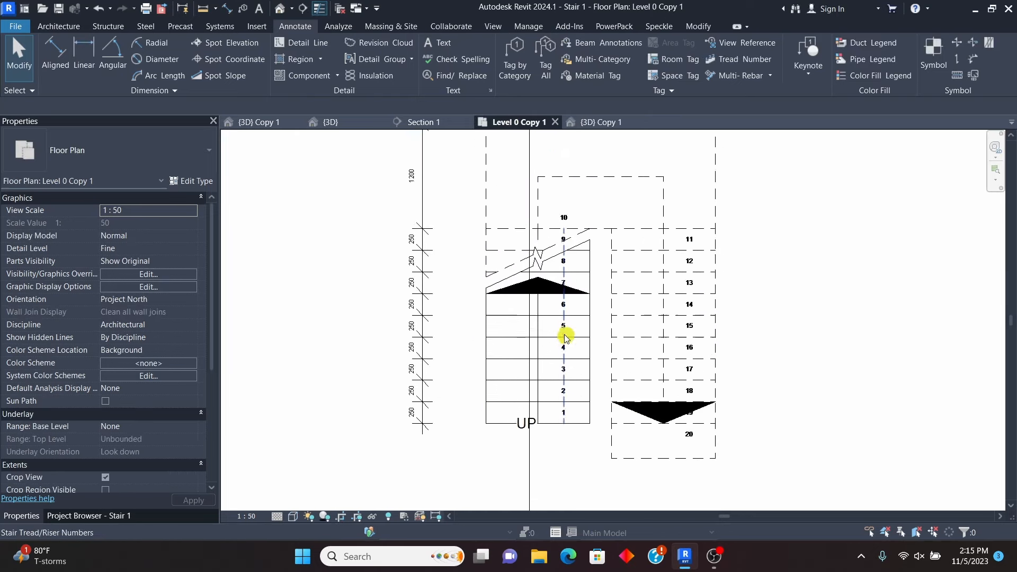
left_click(424, 123)
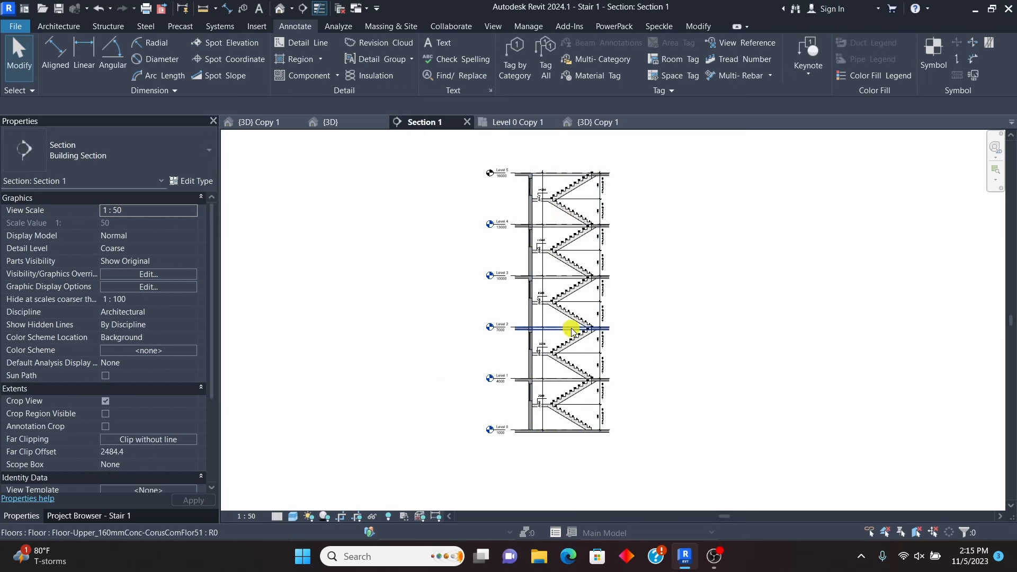
left_click(339, 123)
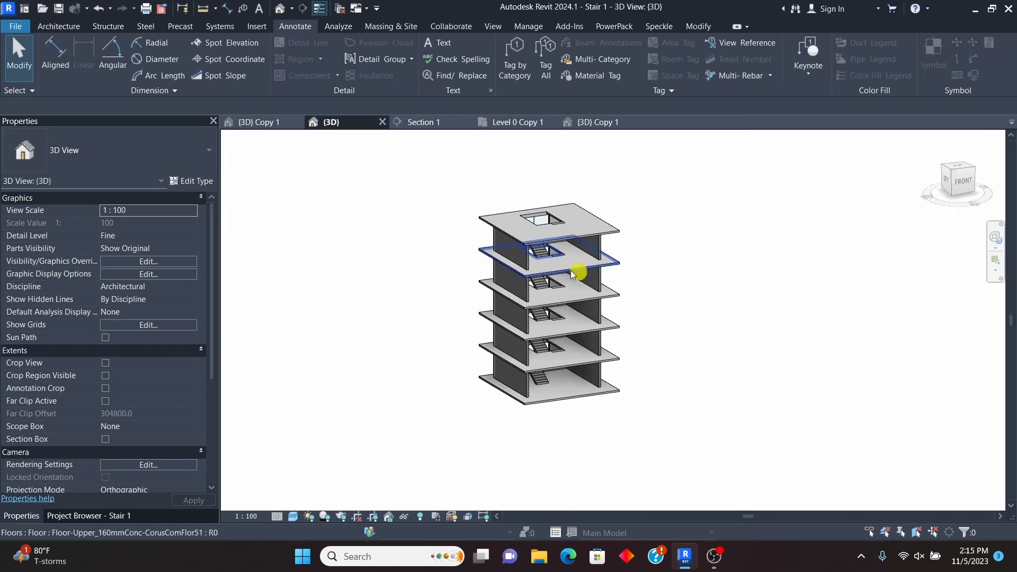
left_click(444, 123)
left_click(263, 122)
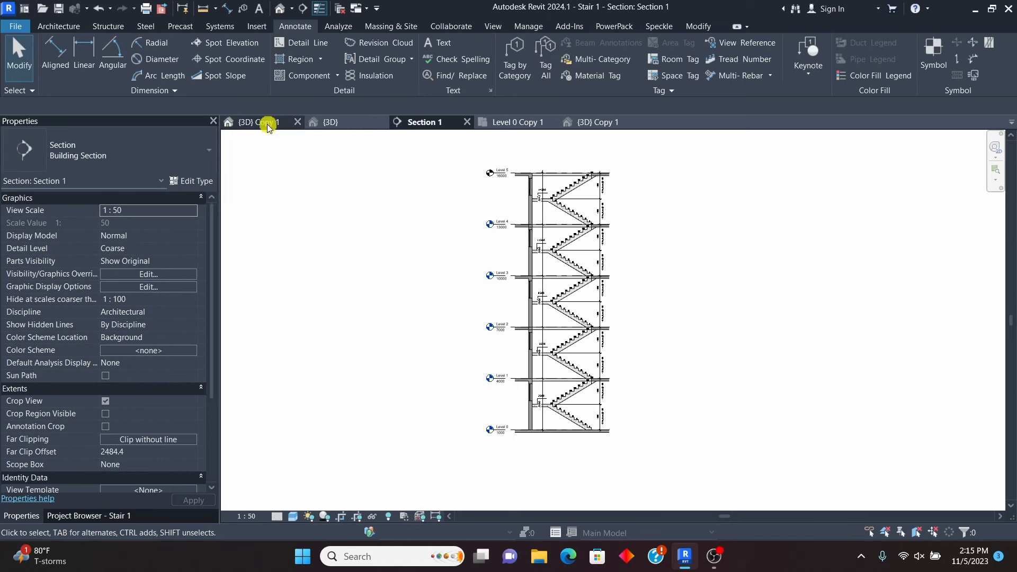
scroll(566, 331, "down", 5)
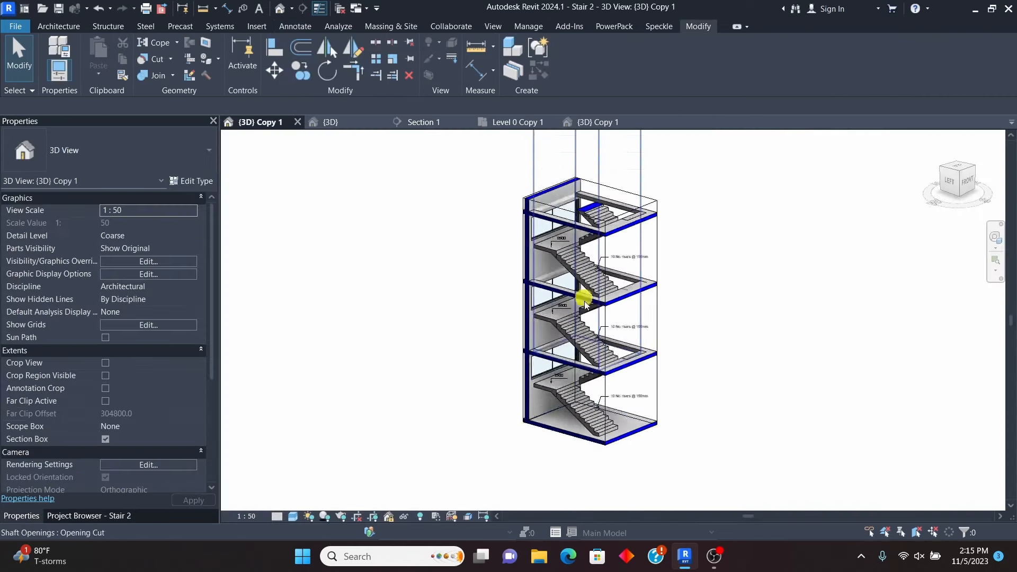
scroll(613, 311, "up", 3)
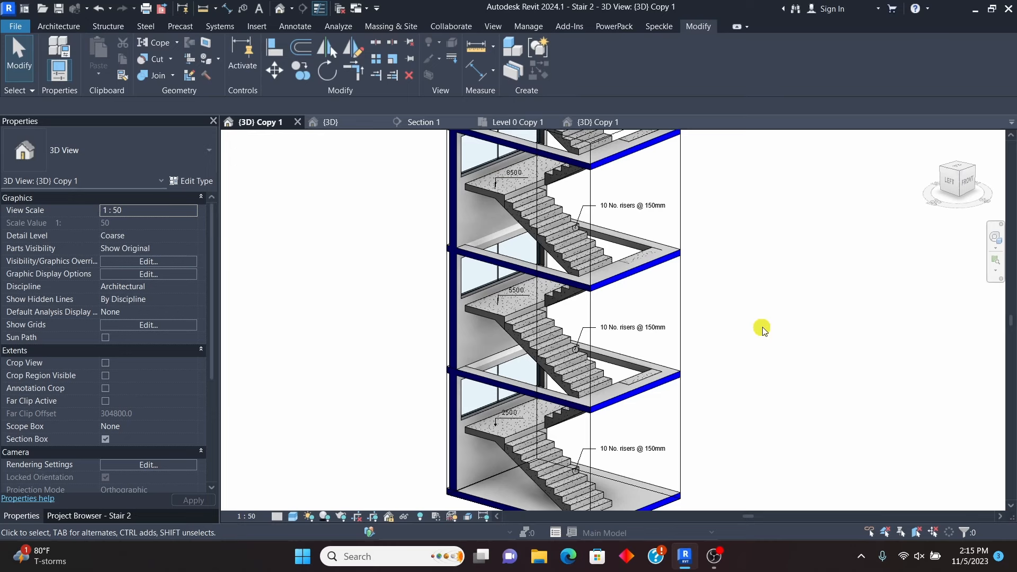
scroll(666, 352, "down", 2)
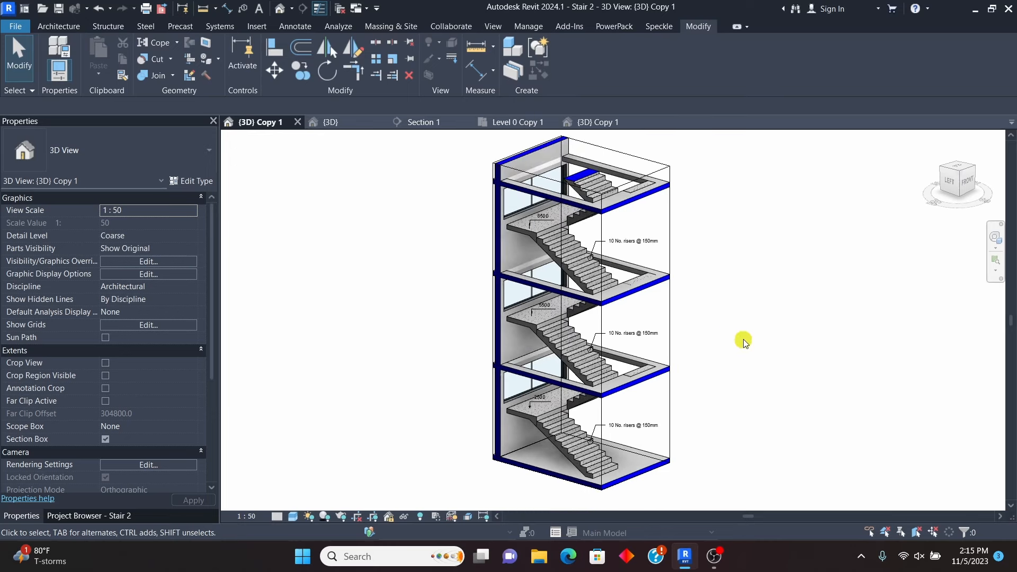